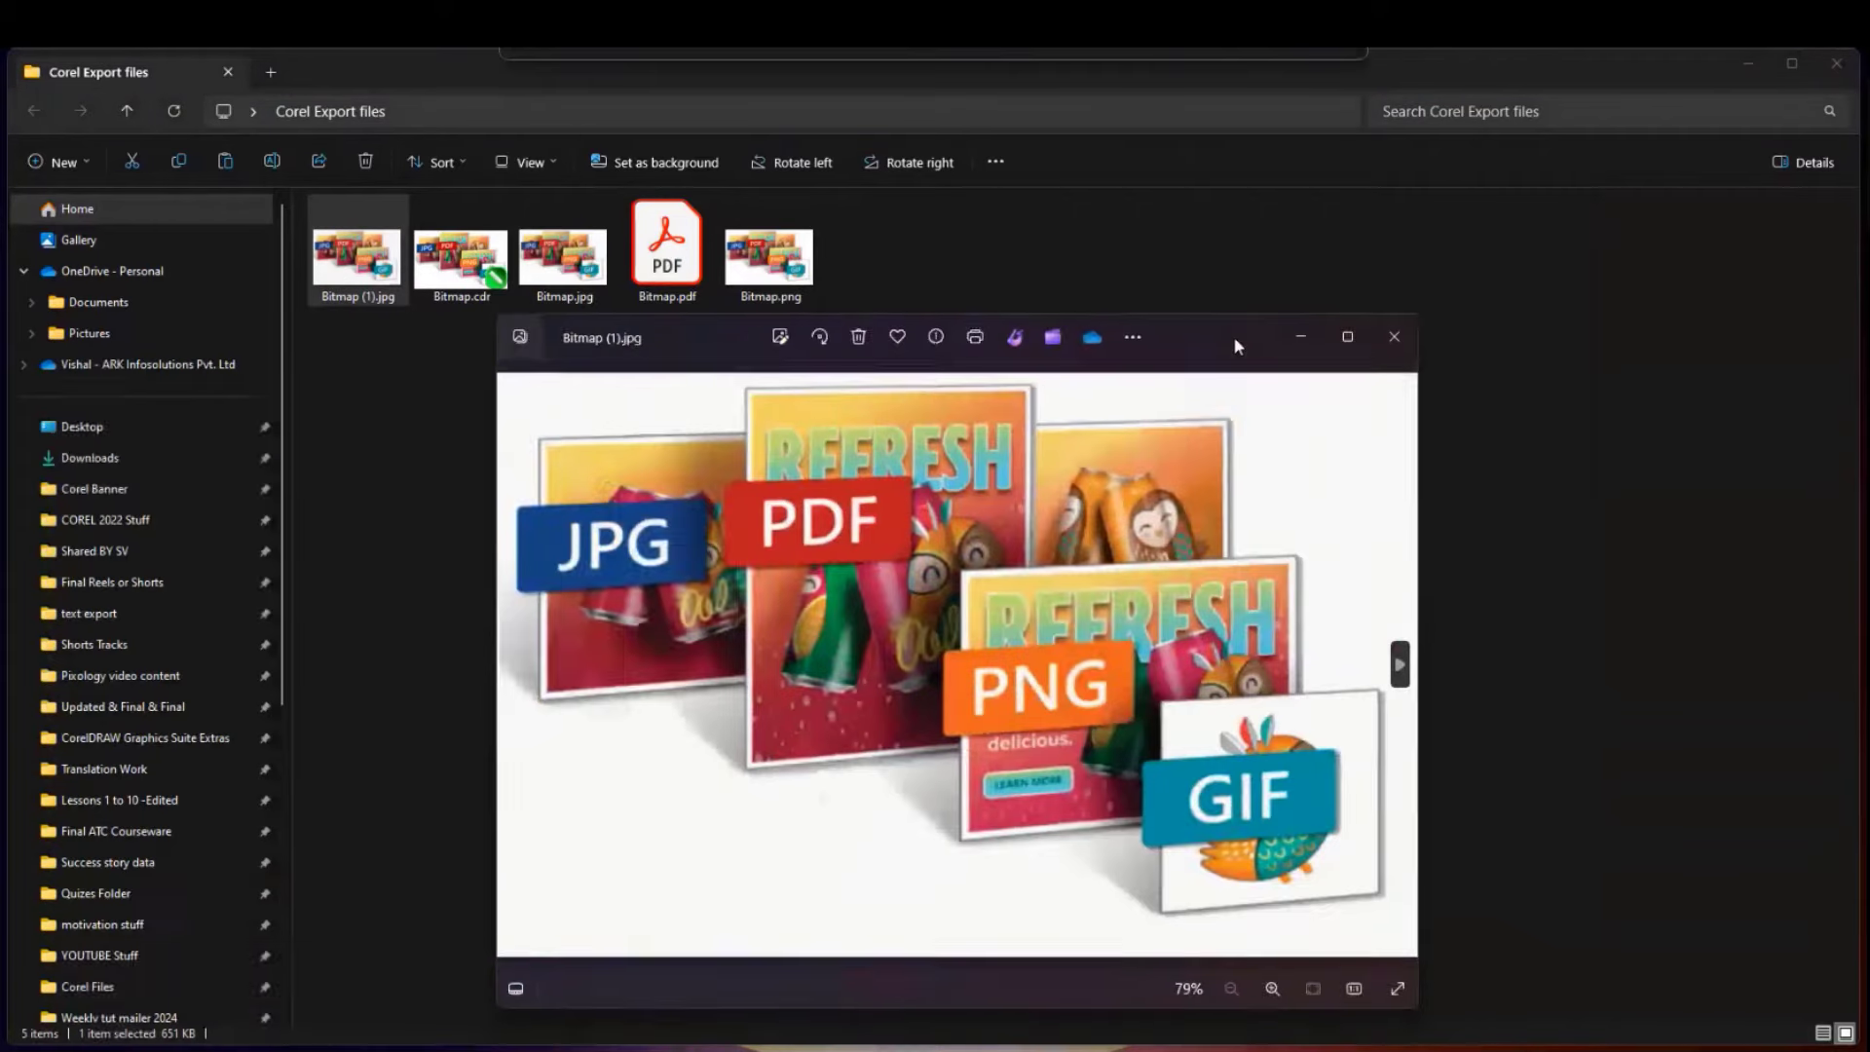
# - Close the open previews of the exported bitmap images and minimize the Corel Export files folder
pyautogui.moveTo(1233, 336); pyautogui.dragTo(1328, 296)
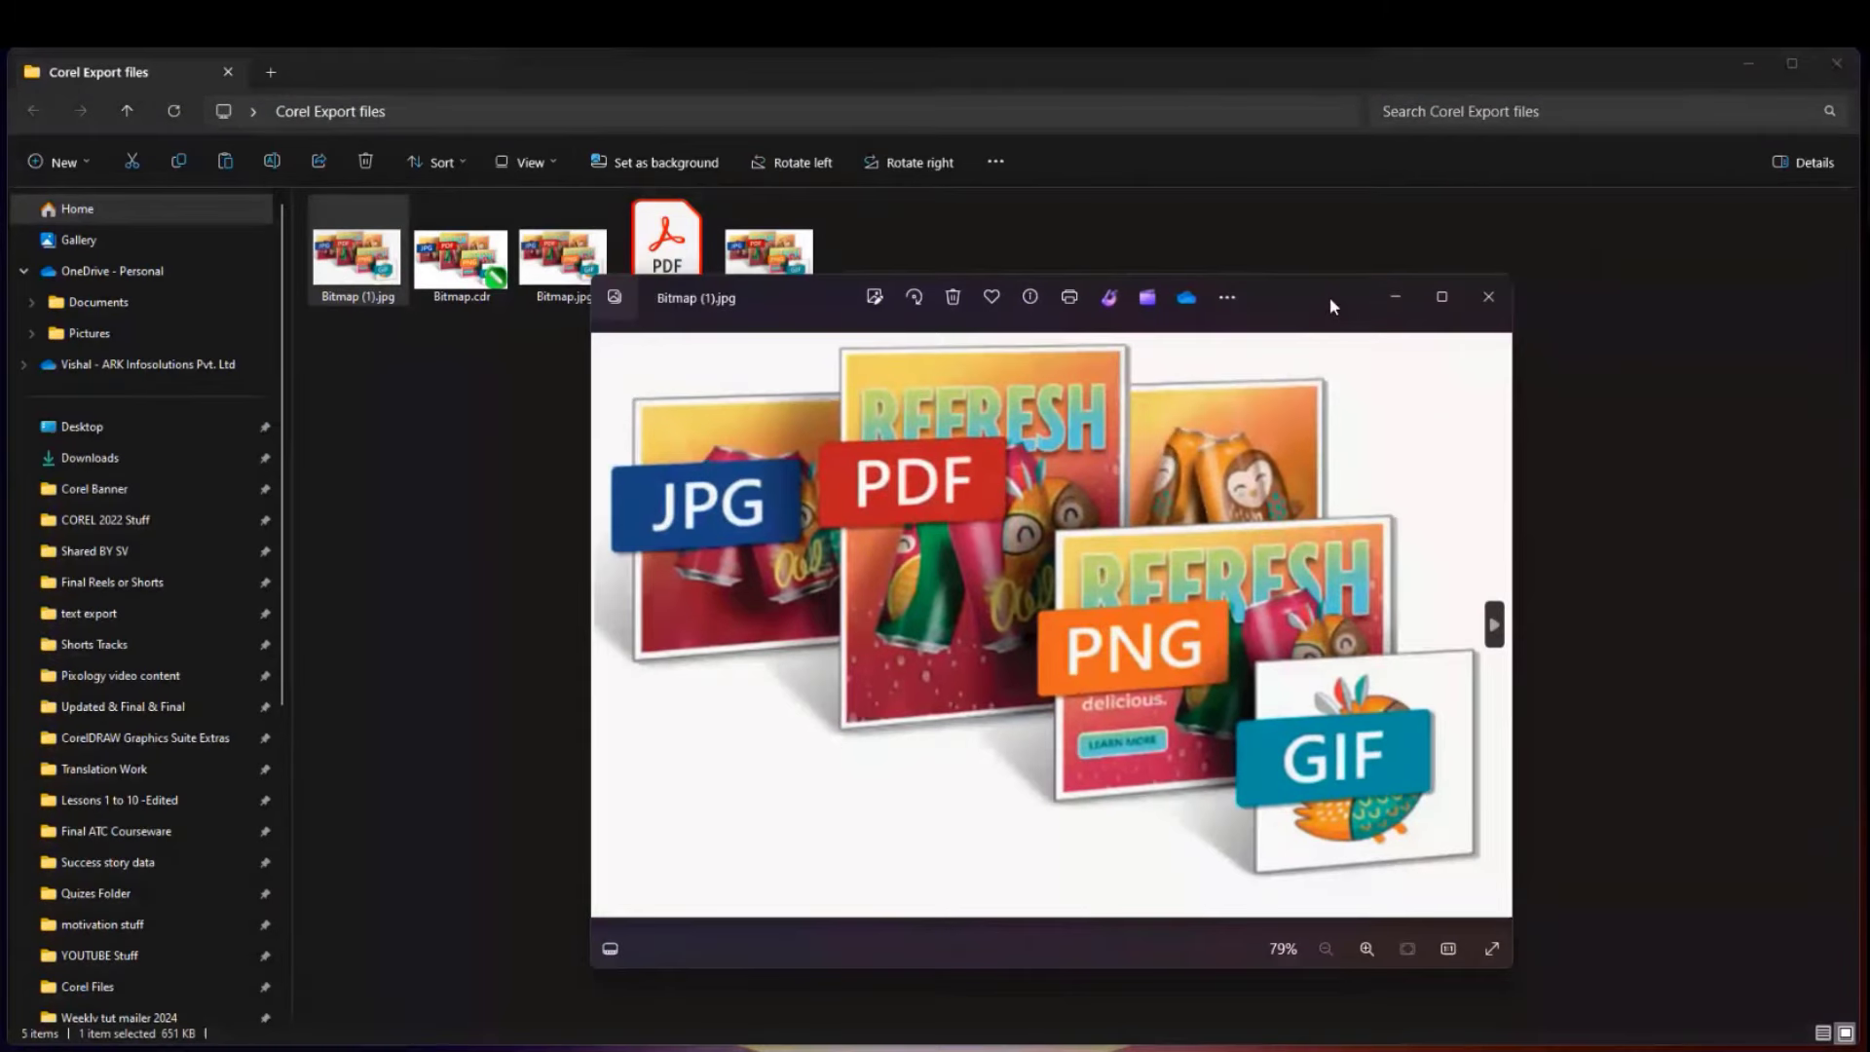
pyautogui.click(1484, 310)
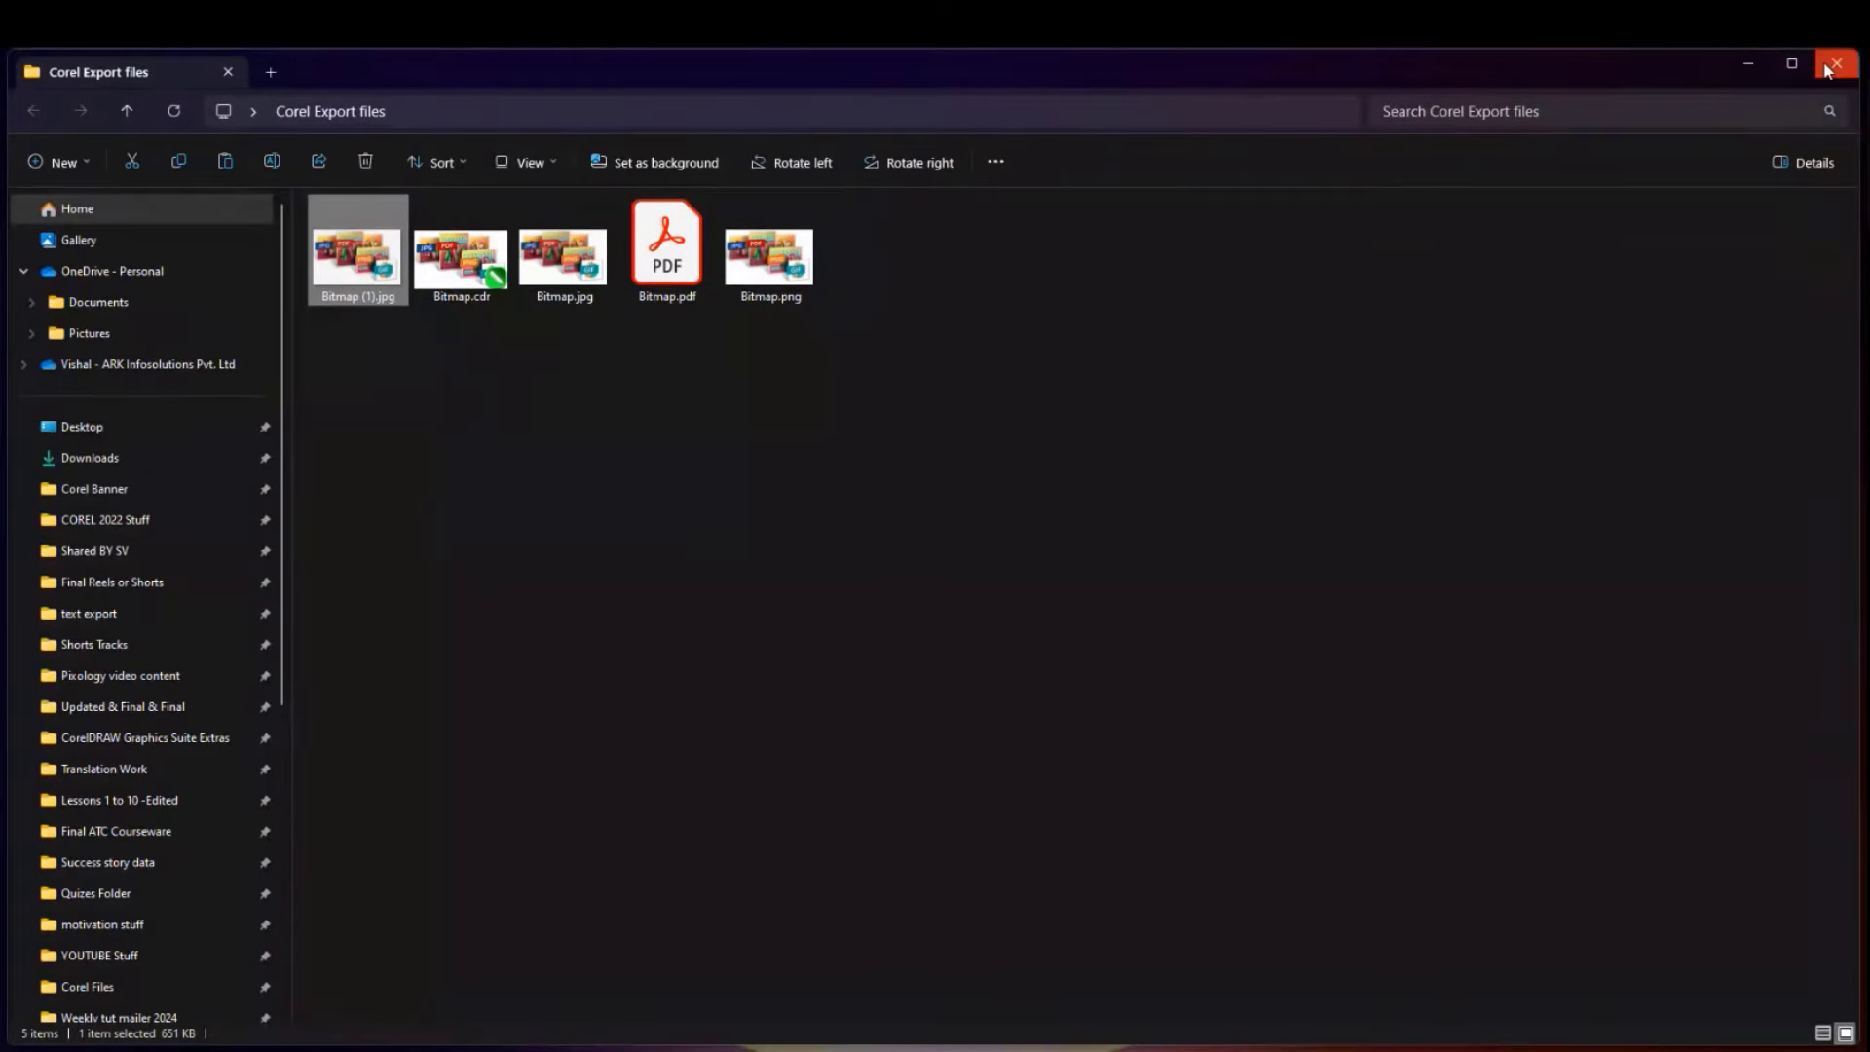
pyautogui.click(1756, 69)
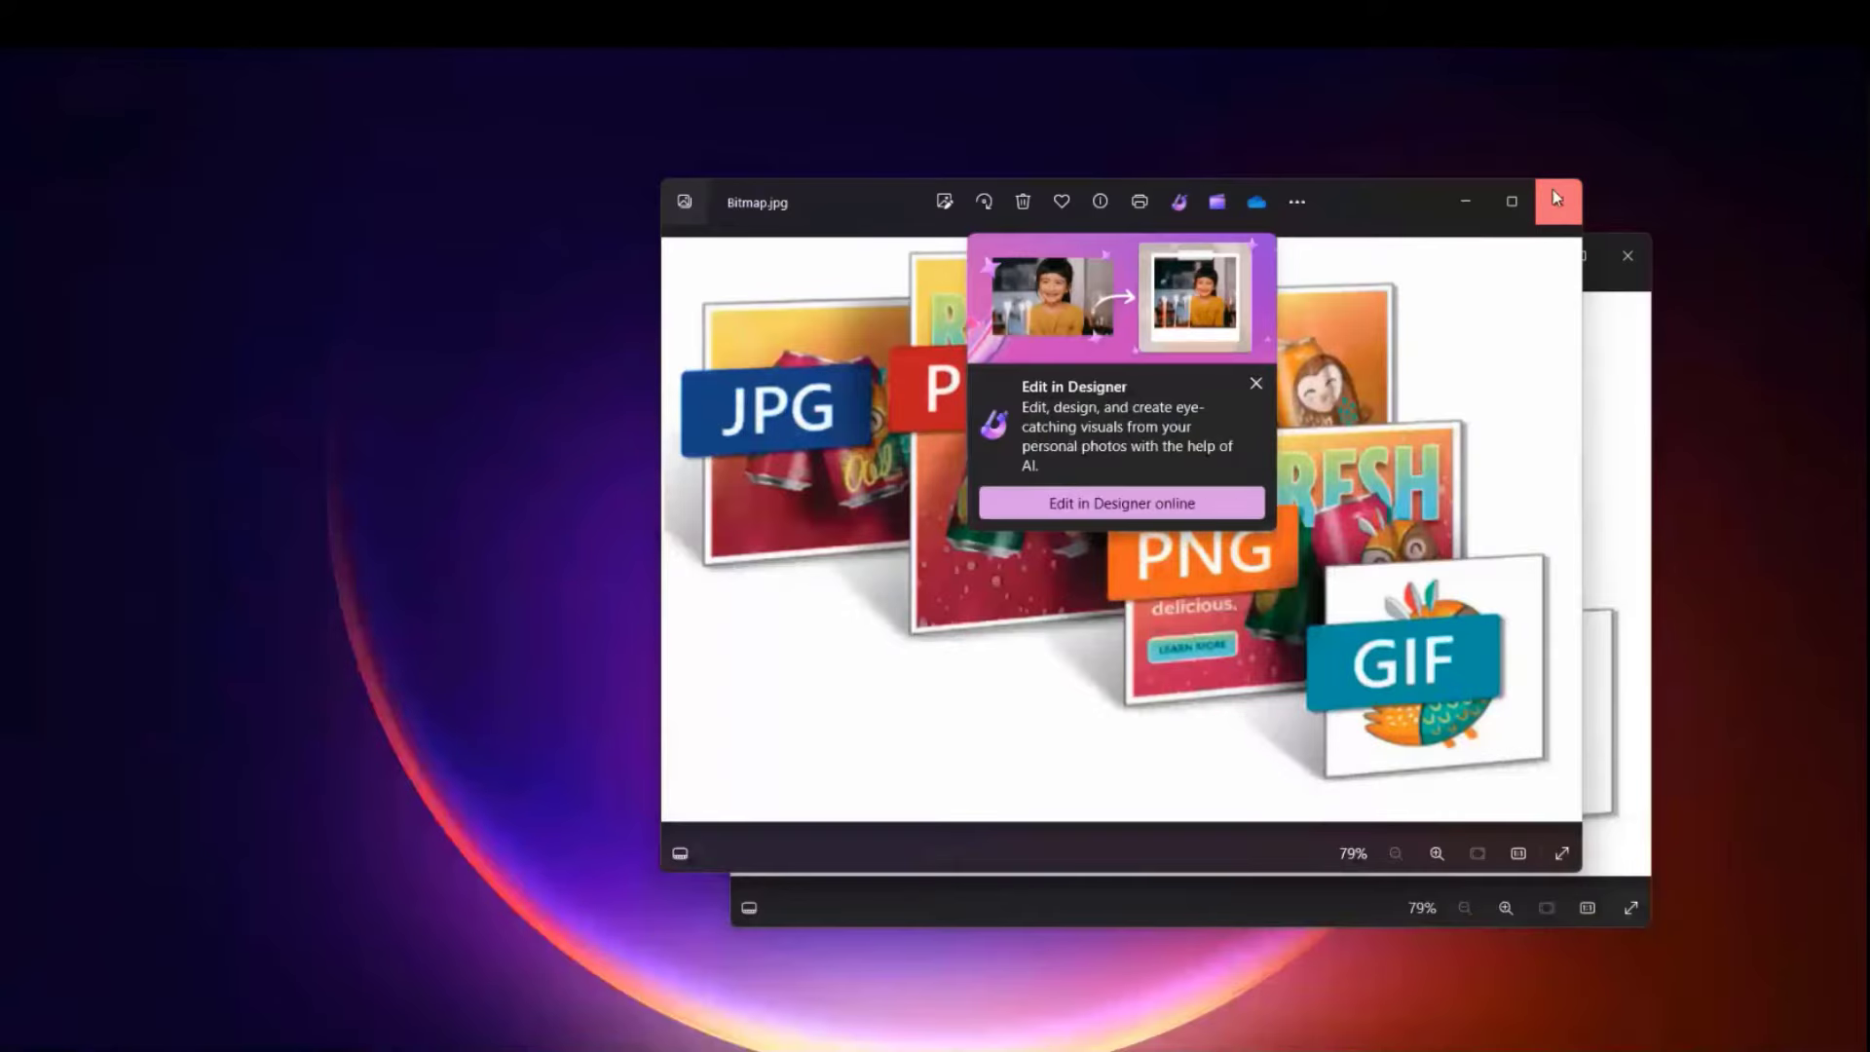
pyautogui.click(1553, 191)
pyautogui.click(1628, 260)
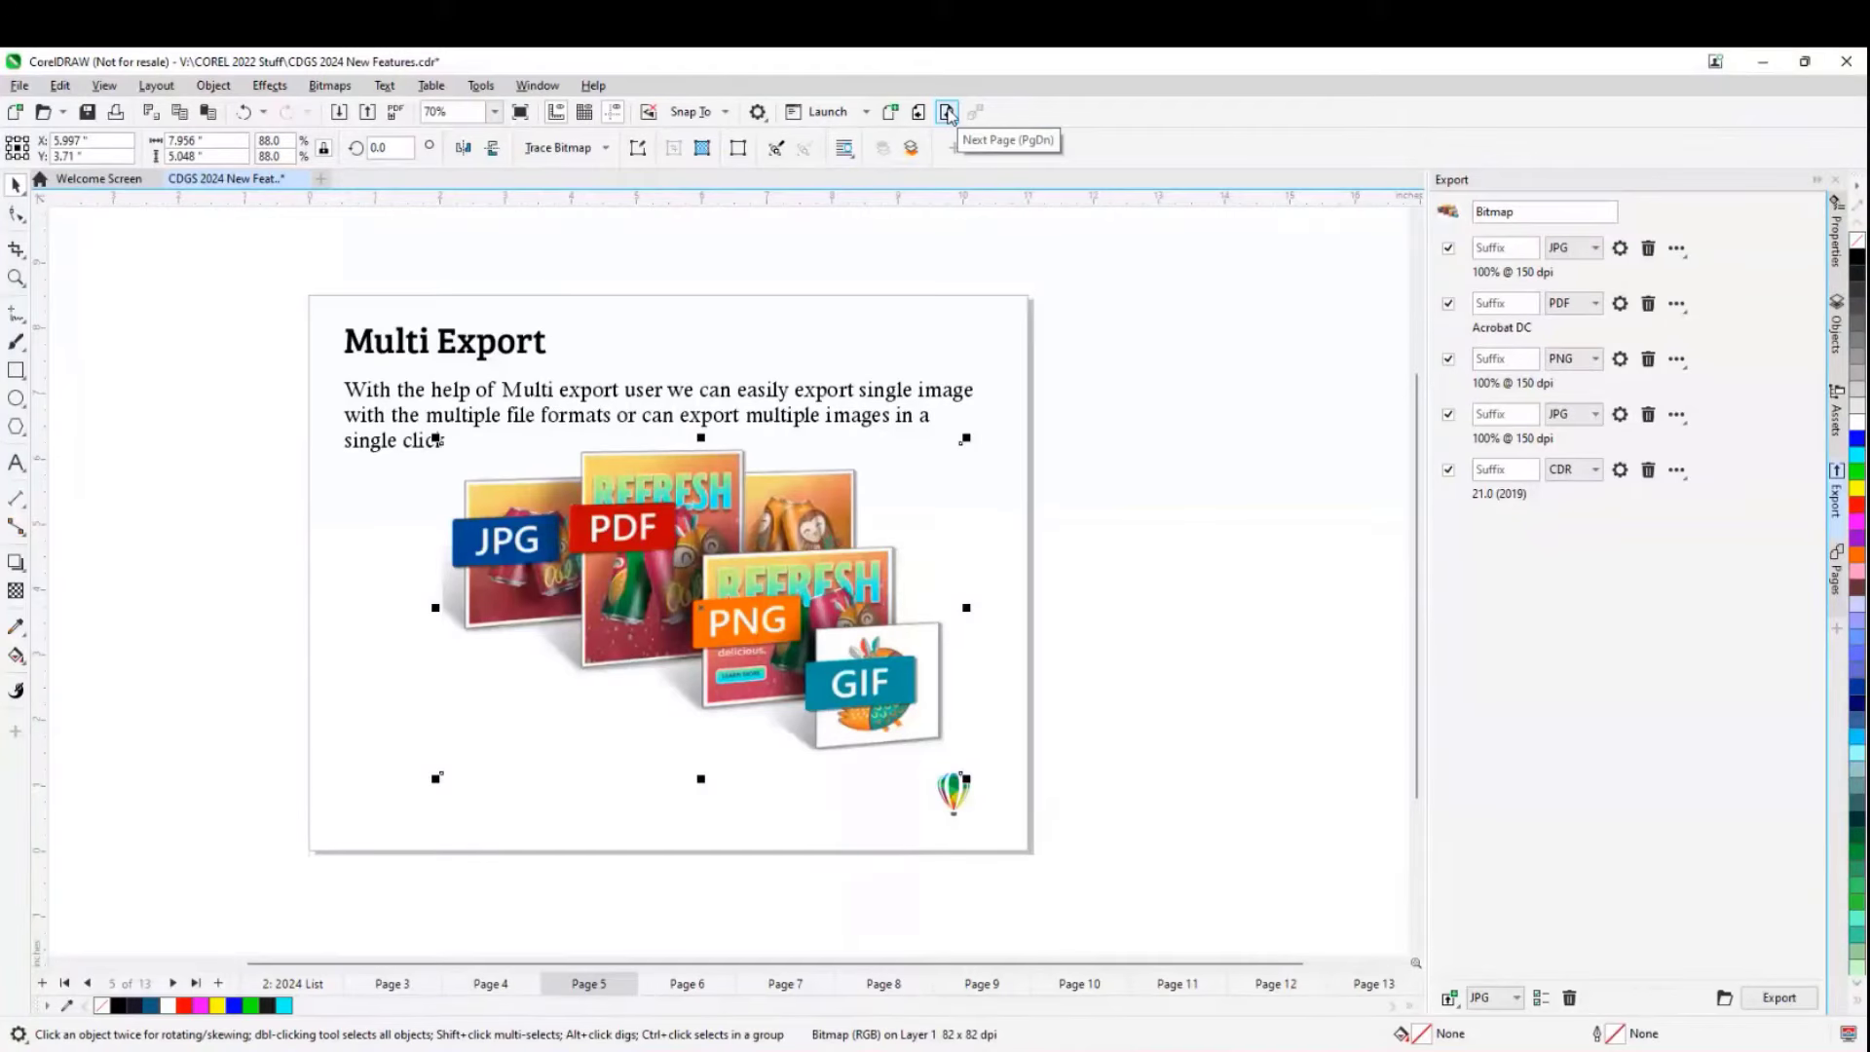
# - Go to Page 6 and delete the small dark bitmap beside the avocado
pyautogui.click(948, 113)
pyautogui.click(466, 713)
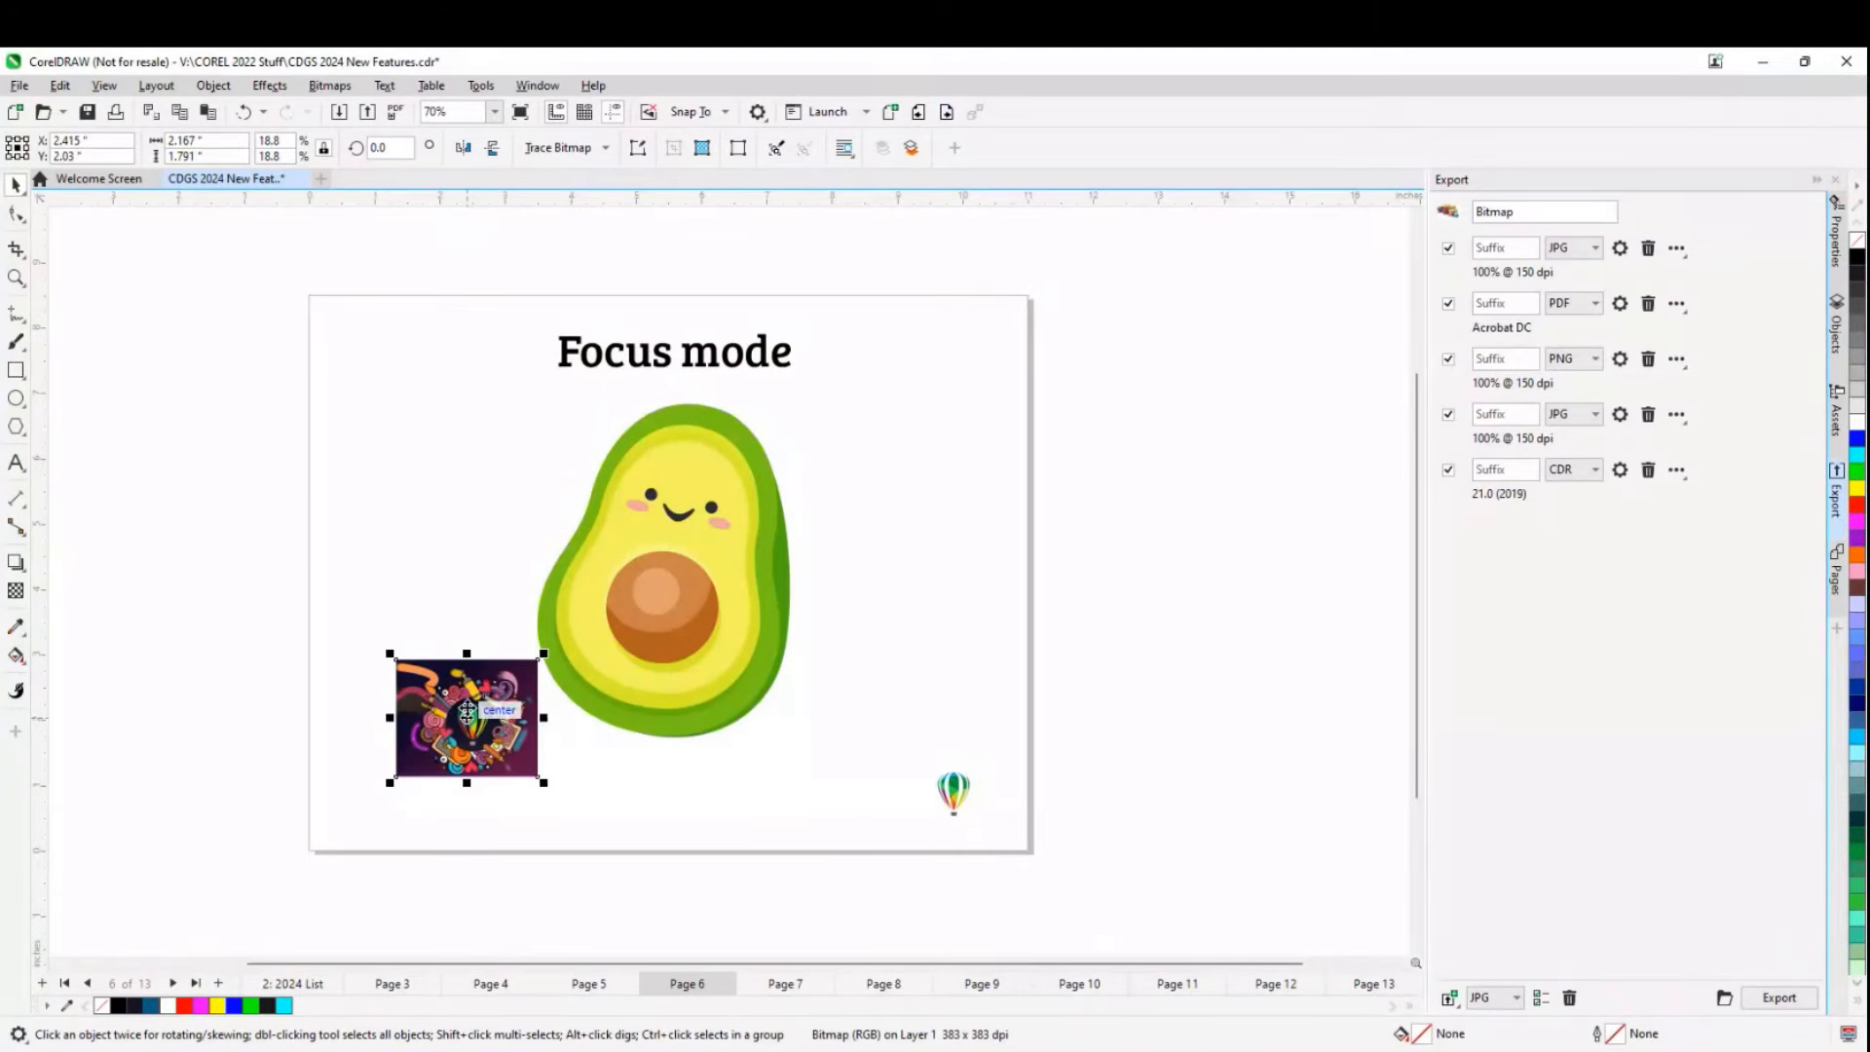
pyautogui.press('Delete')
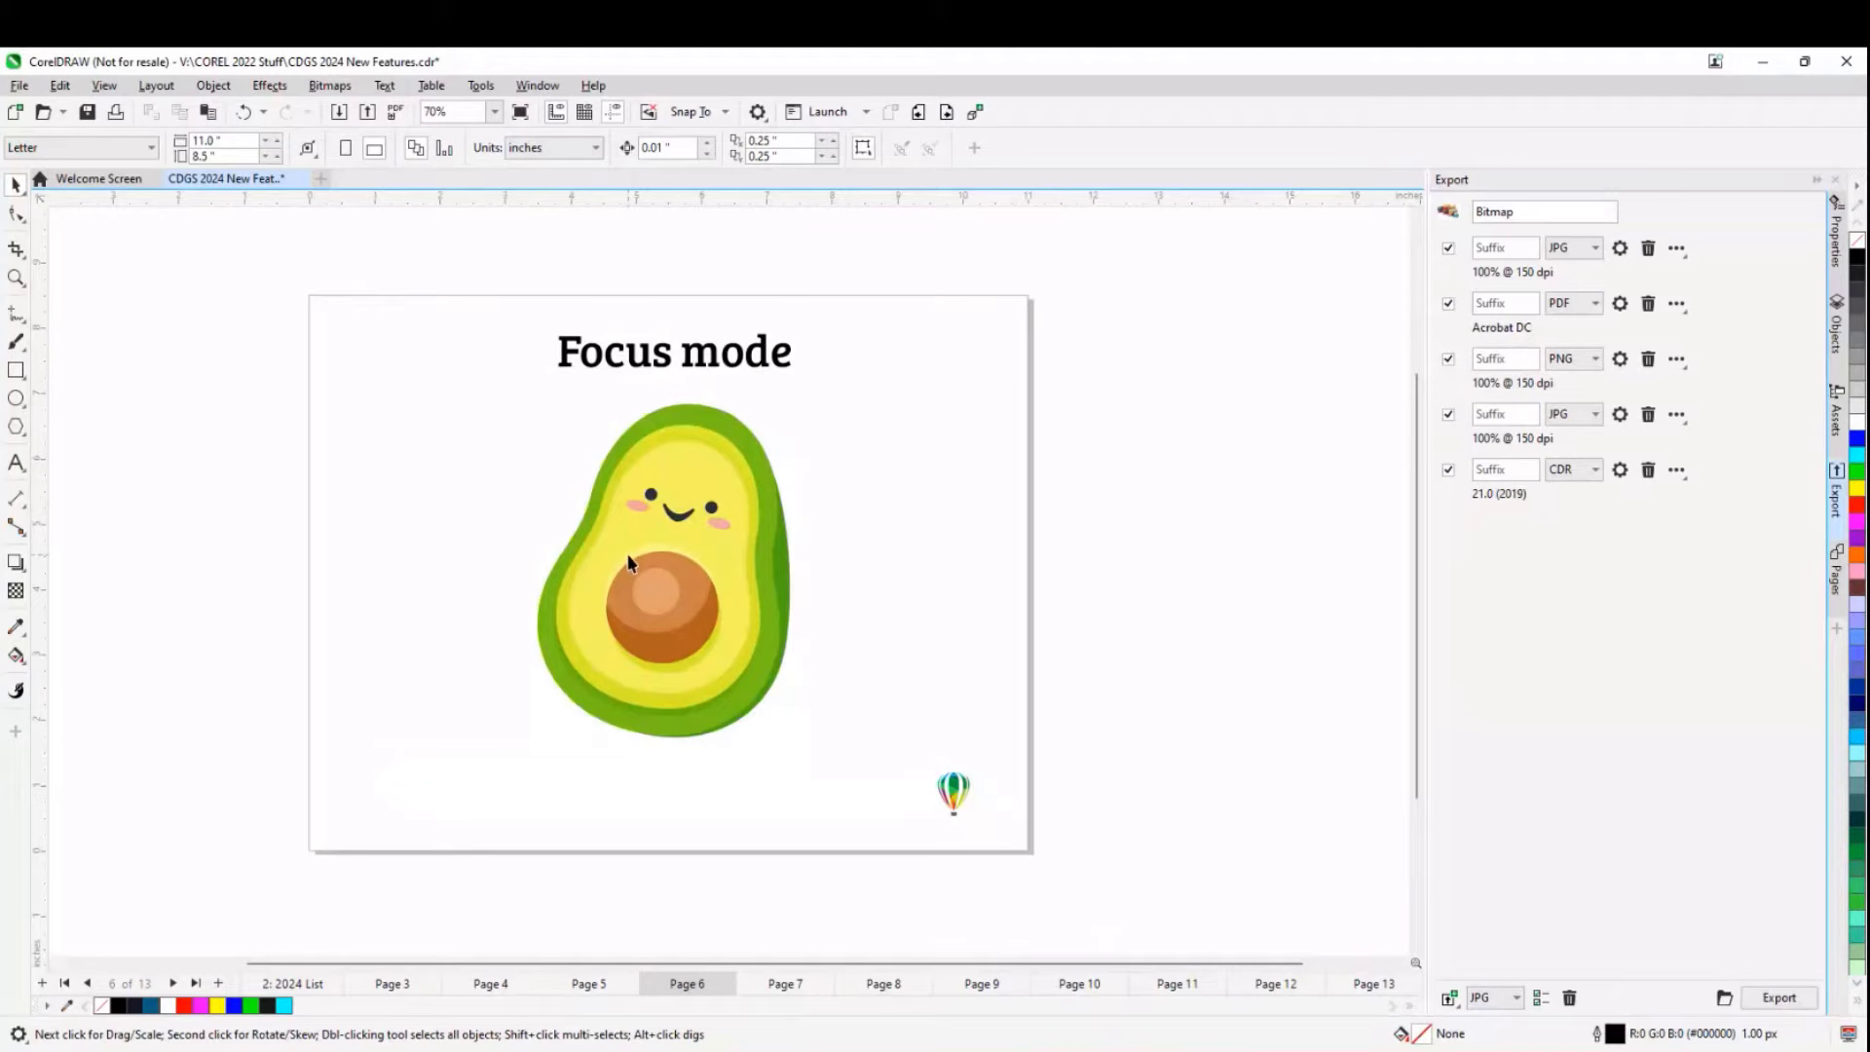
# - Examine the individual curves inside the Avocado group on Page 6 in the Objects docker
pyautogui.click(628, 562)
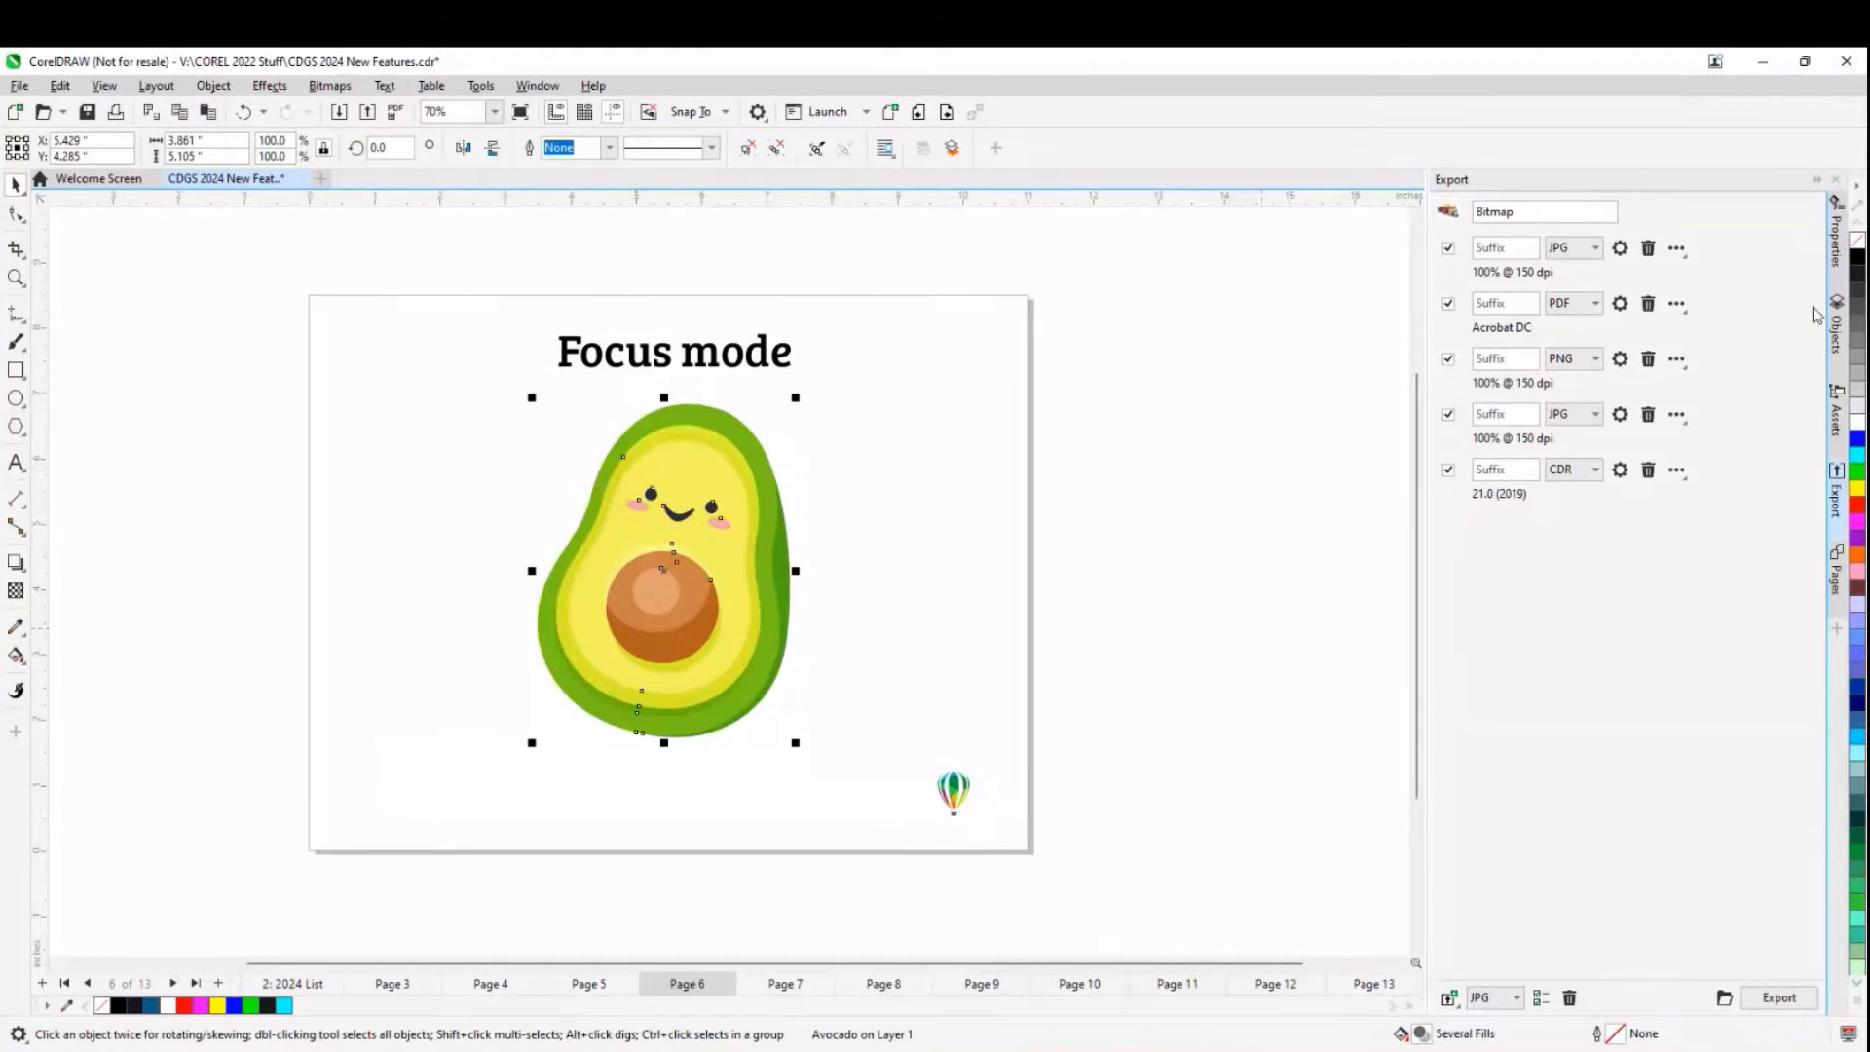
pyautogui.click(1836, 326)
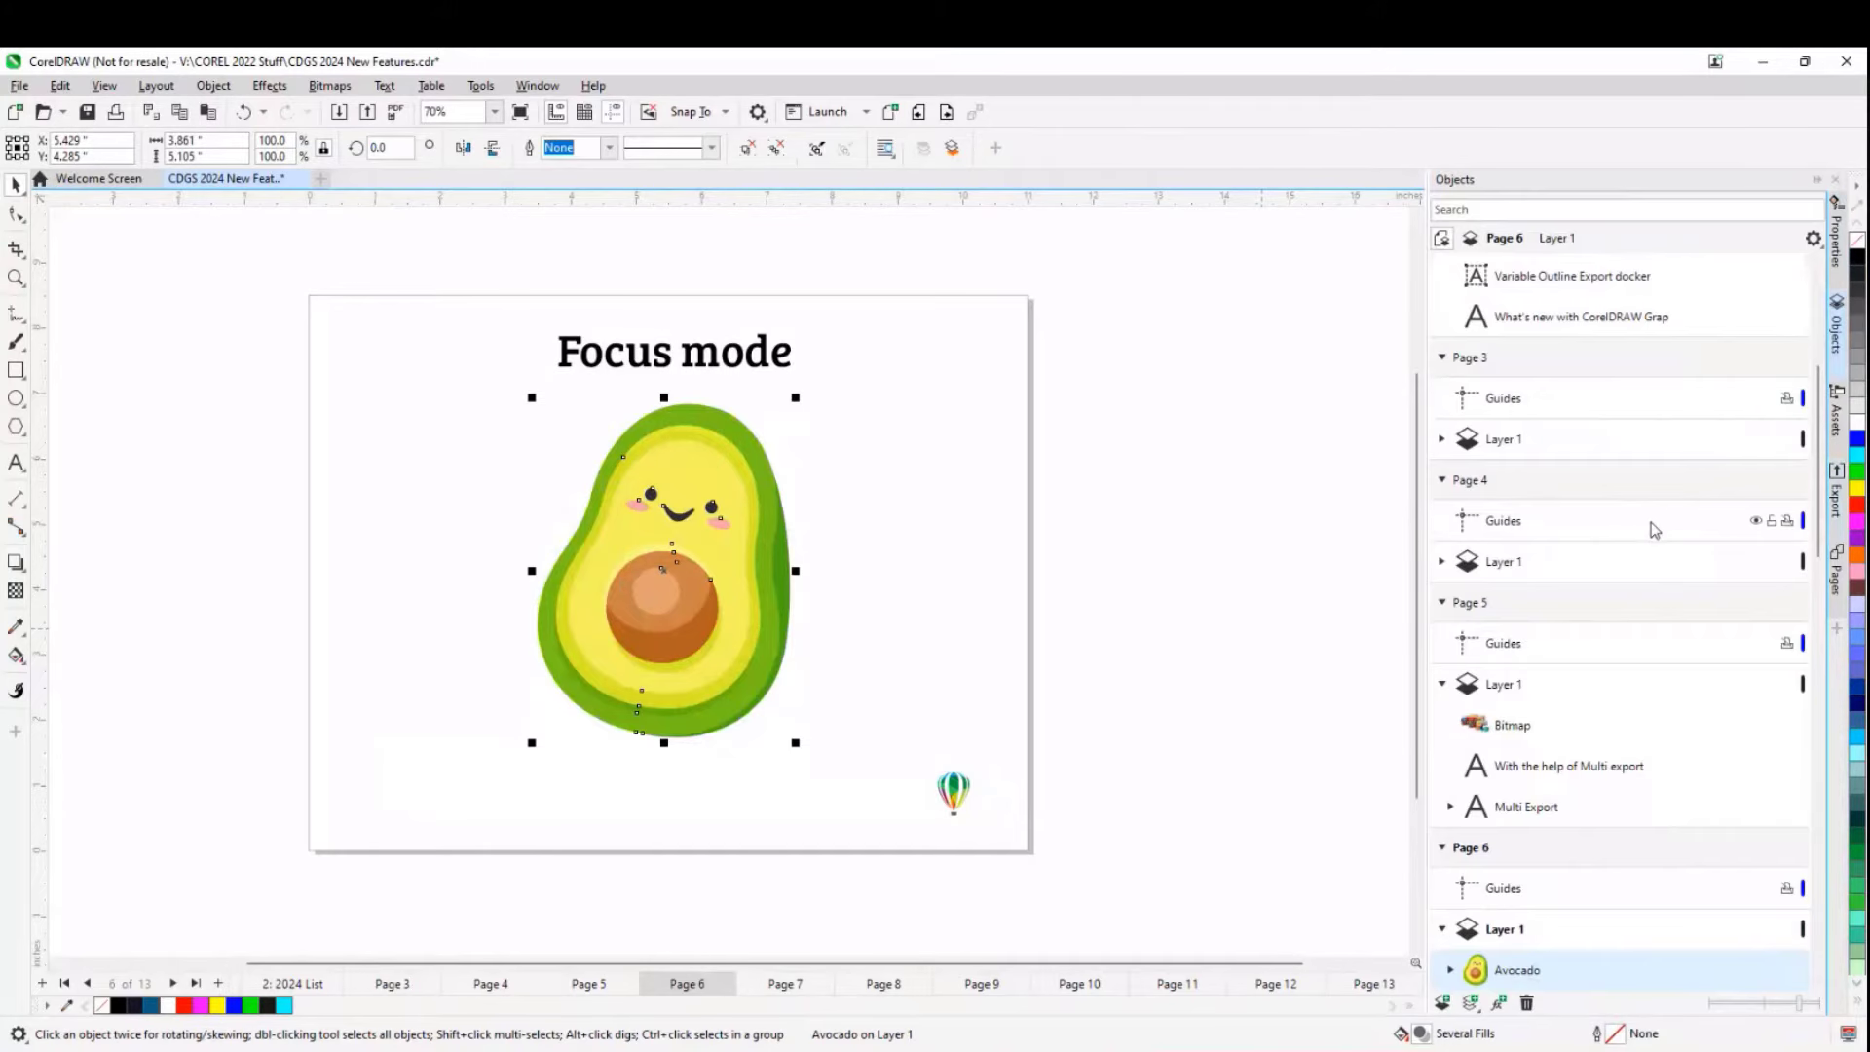
pyautogui.scroll(-4, 1653, 529)
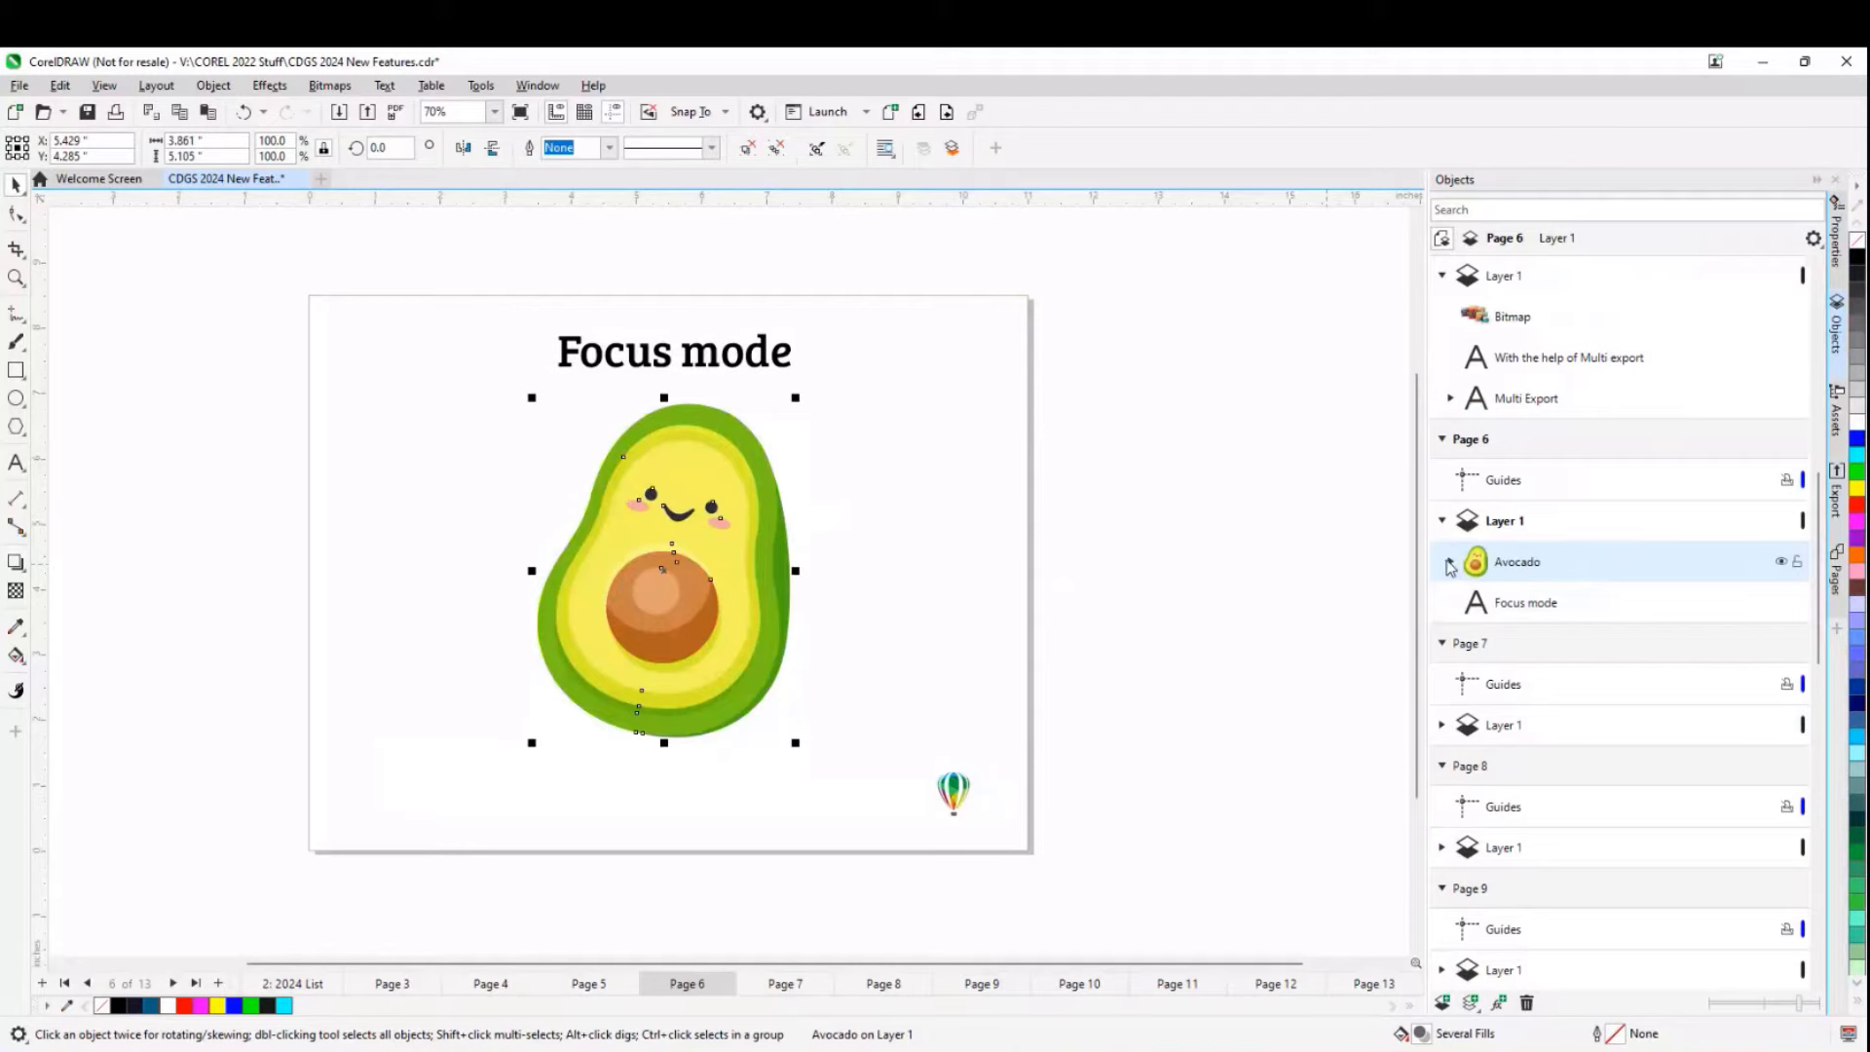
pyautogui.click(1450, 566)
pyautogui.scroll(-1, 1520, 584)
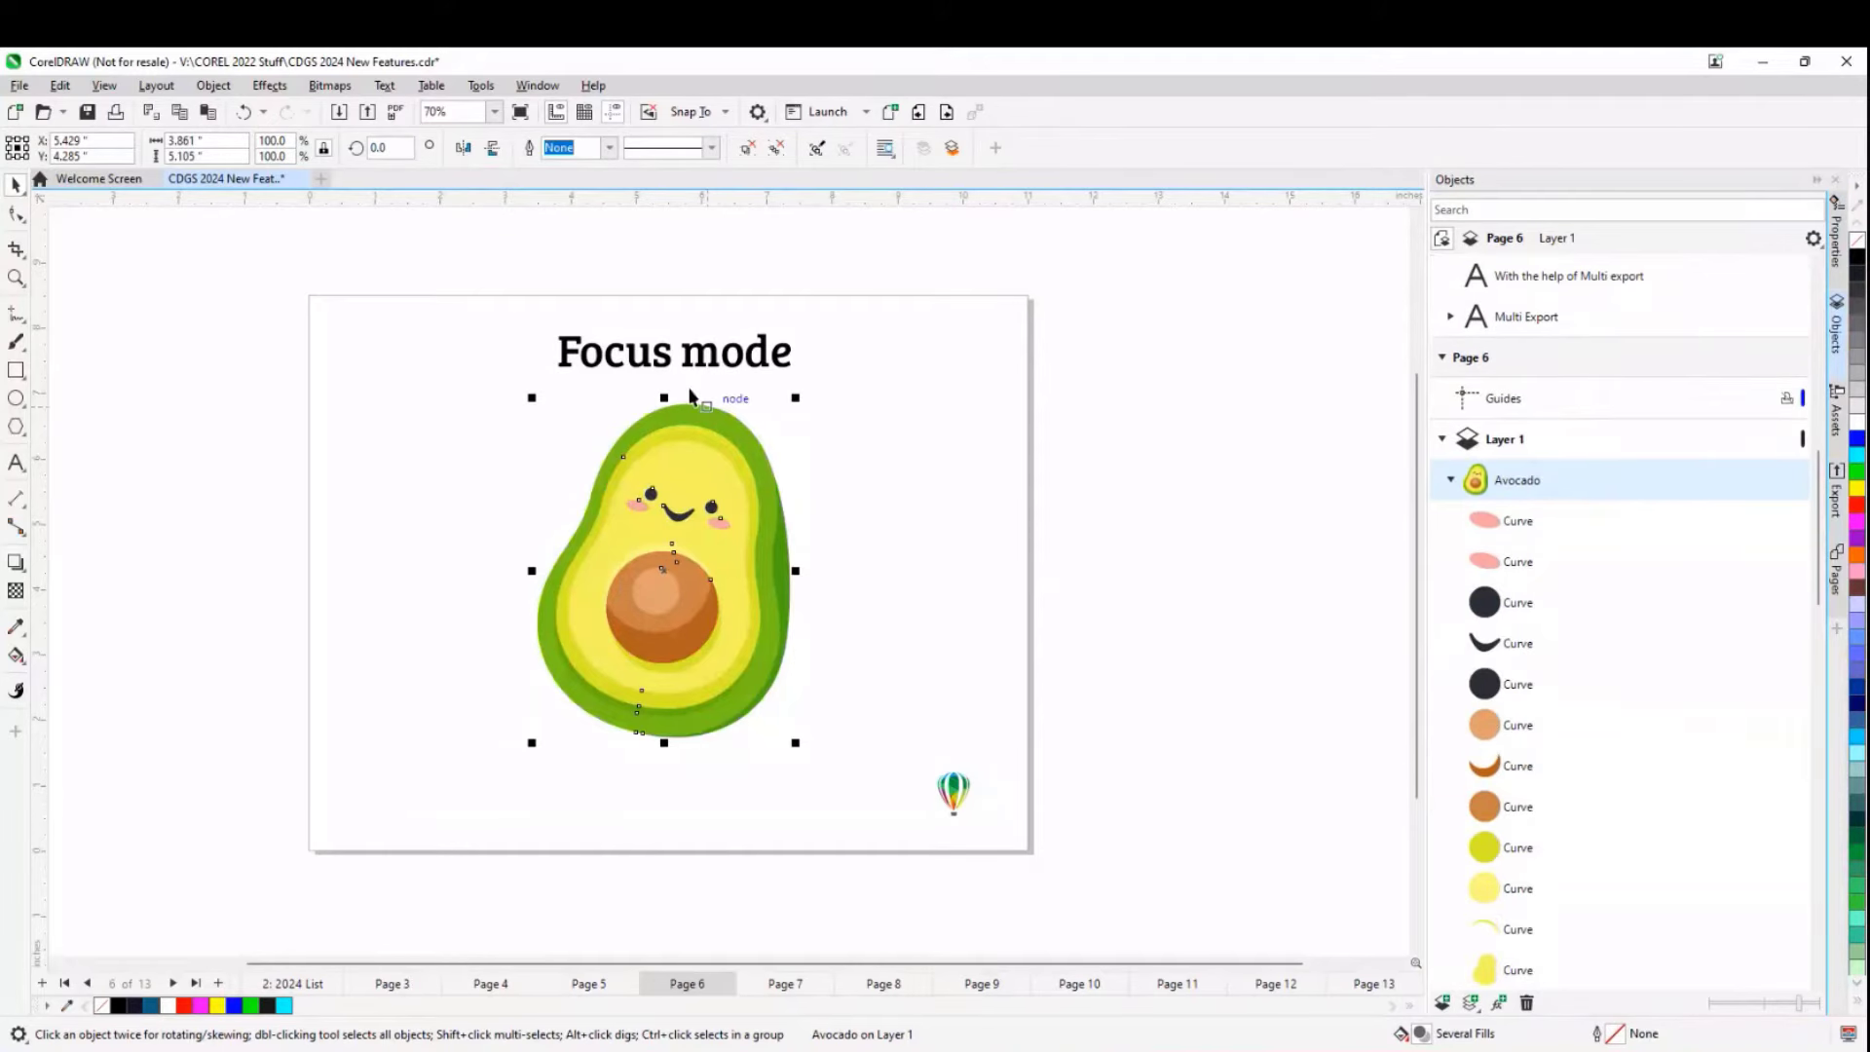
pyautogui.scroll(-2, 1548, 493)
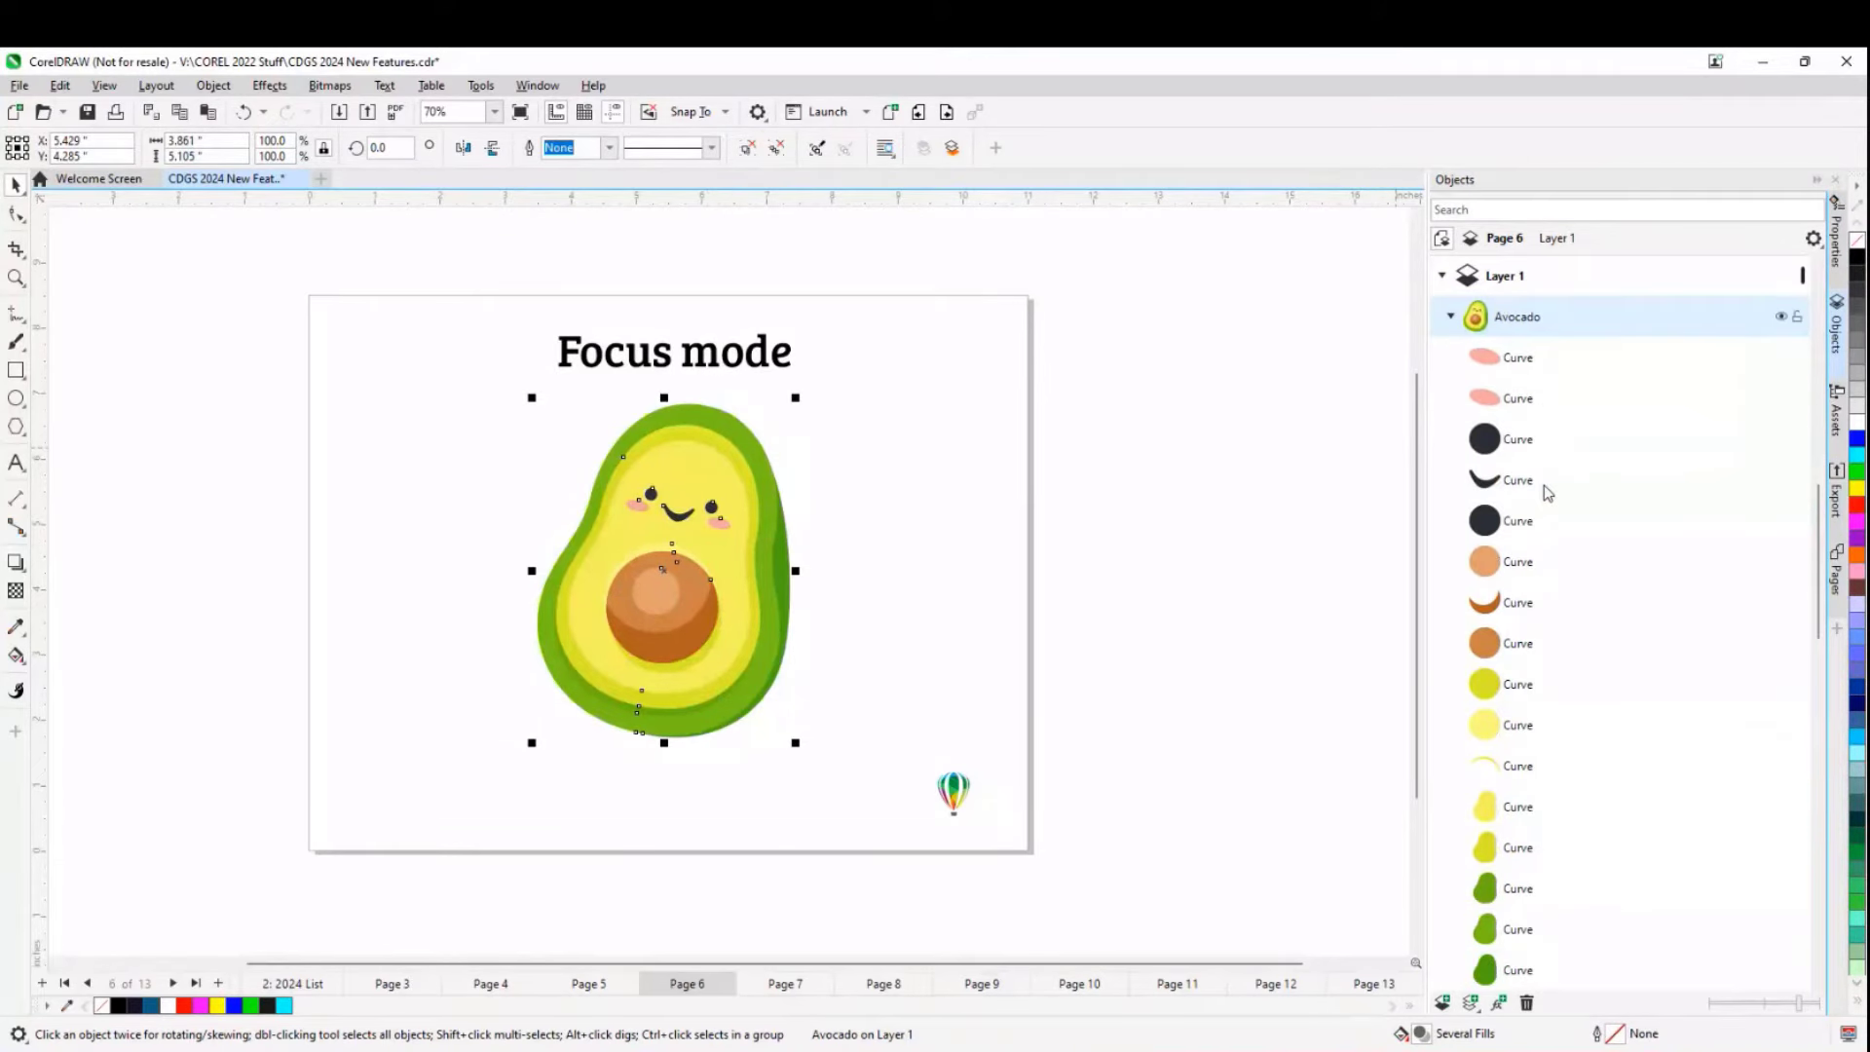
pyautogui.scroll(-3, 1563, 686)
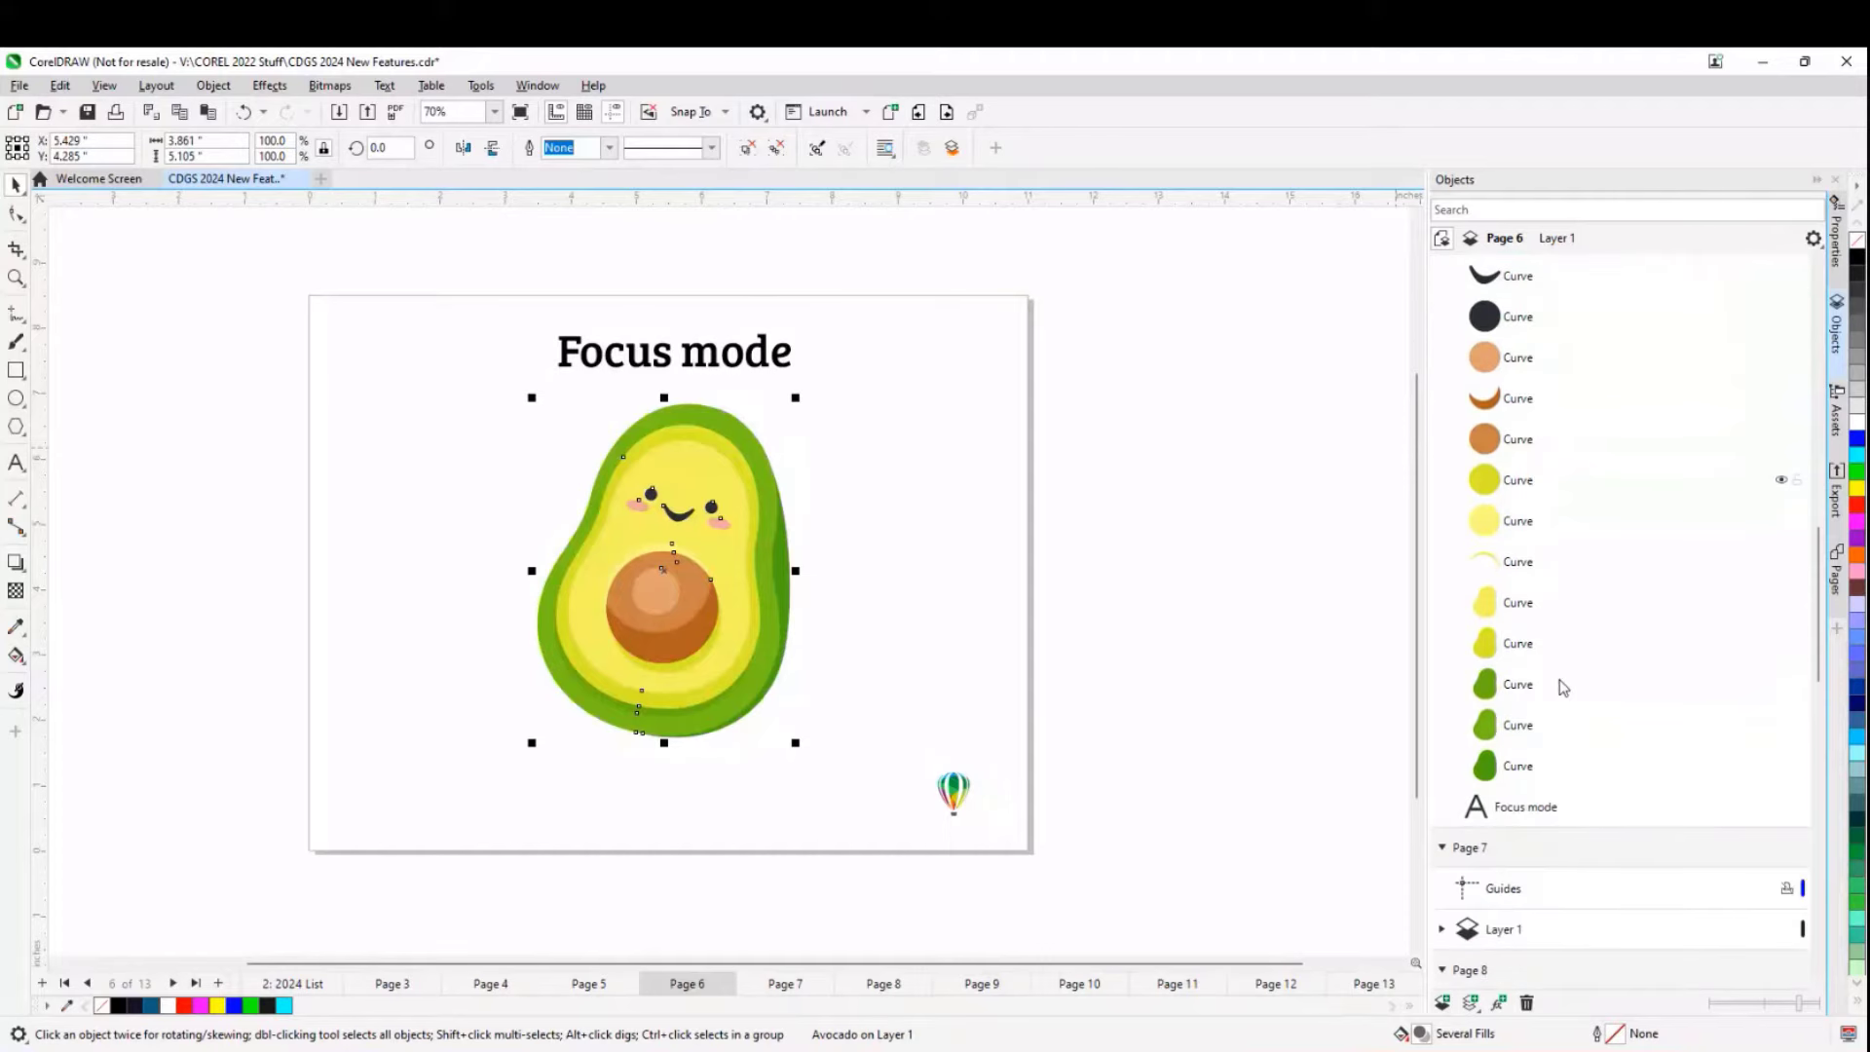
pyautogui.scroll(1, 1559, 684)
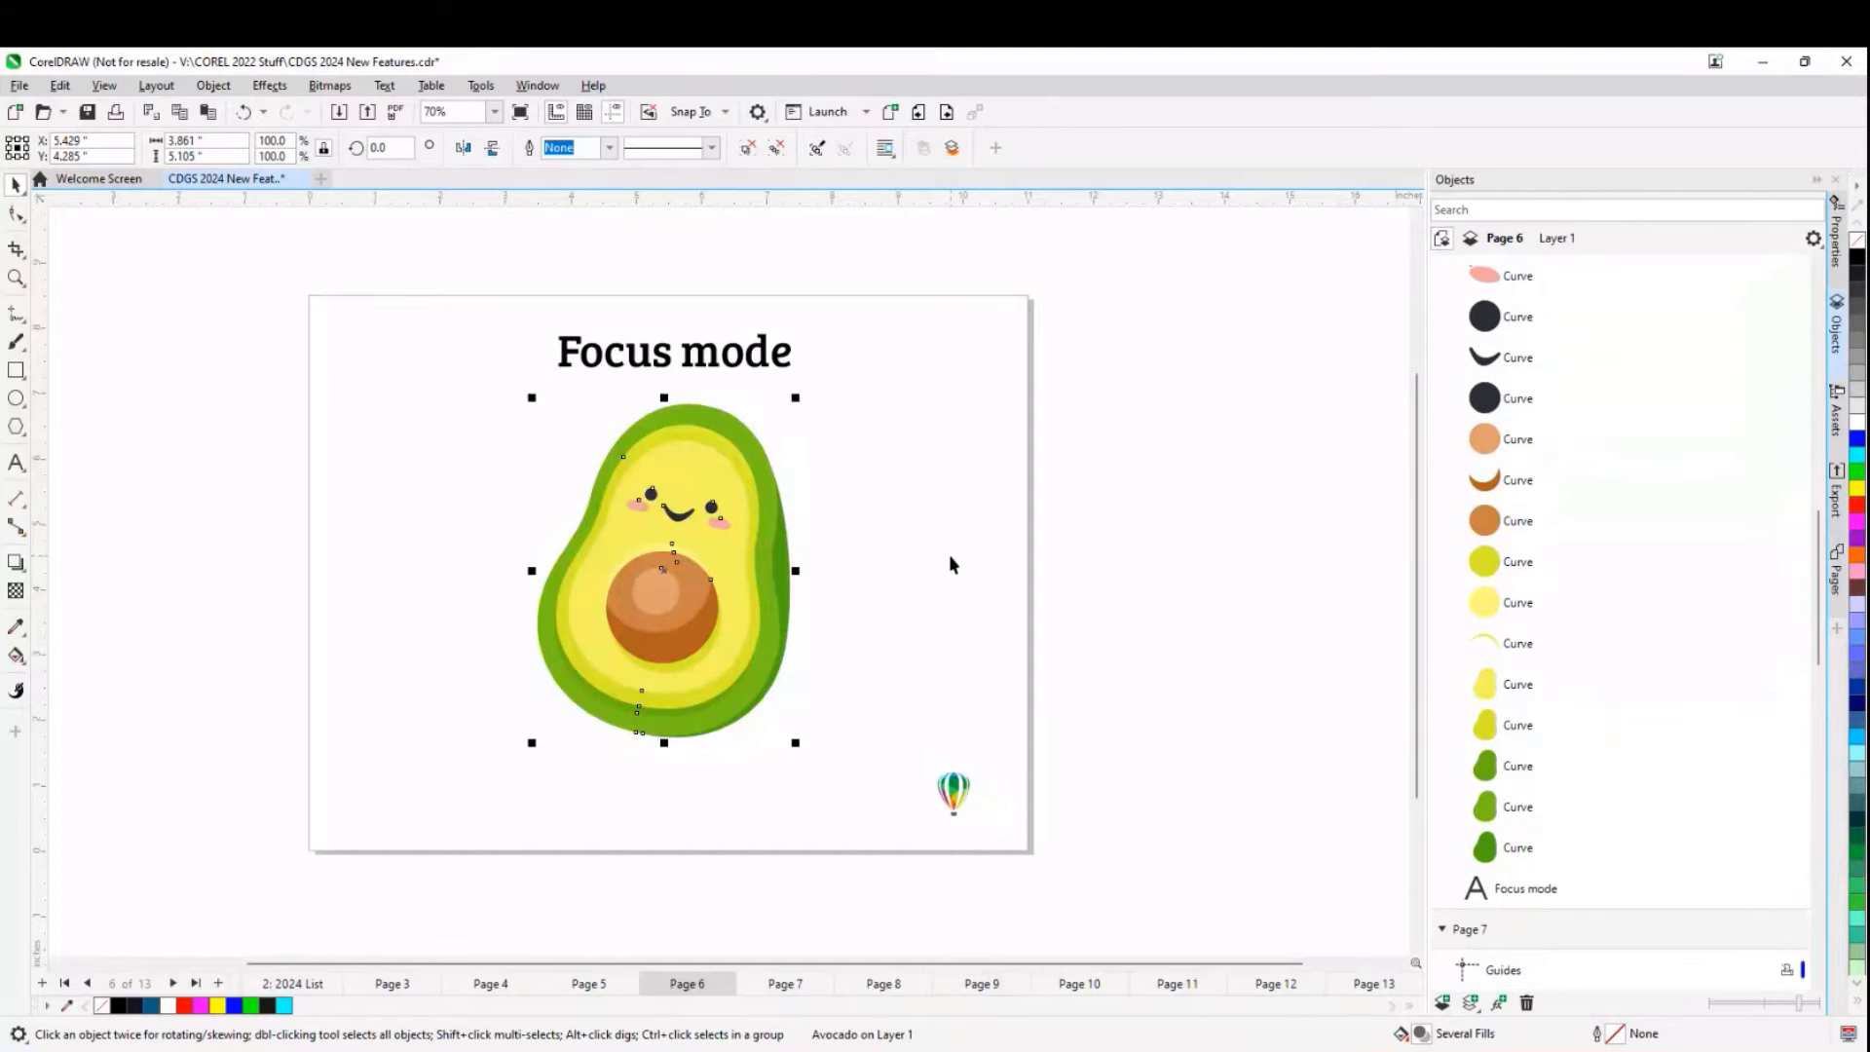
pyautogui.click(970, 529)
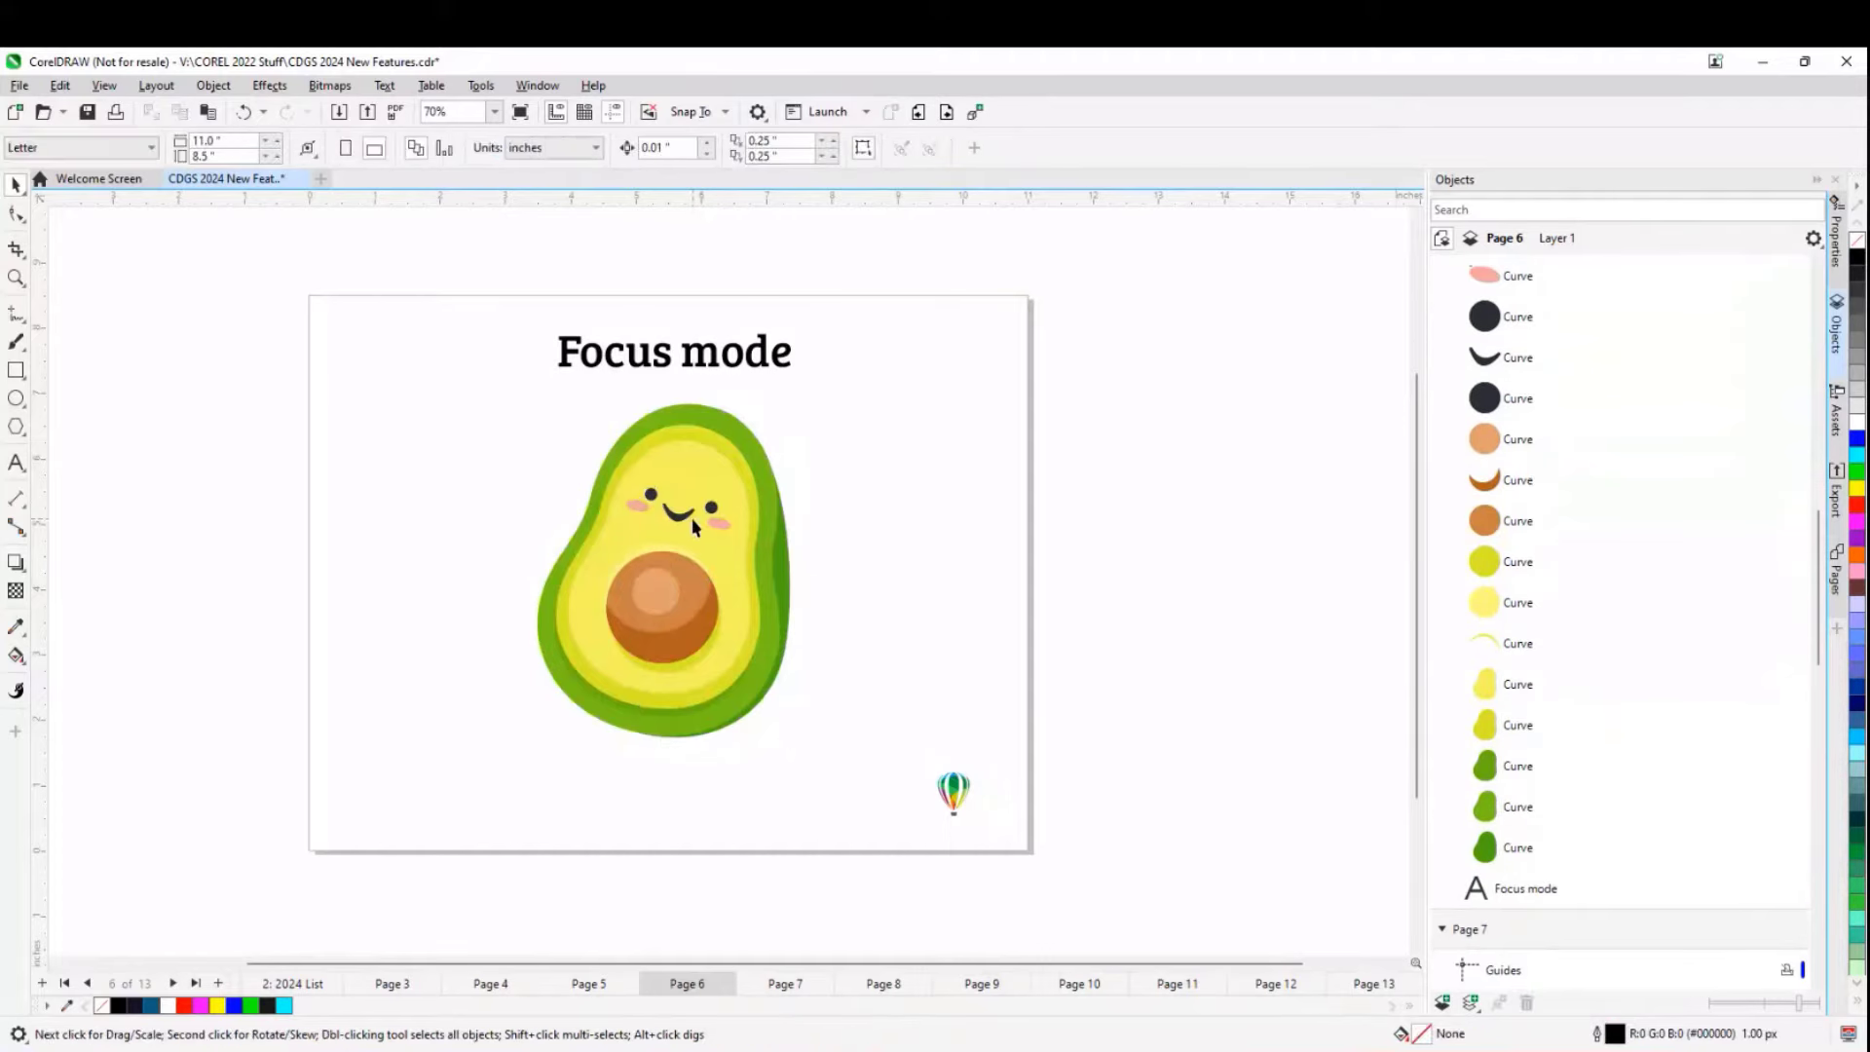
# - Bring the avocado group into focus and fill its smile curve with red
pyautogui.rightClick(712, 486)
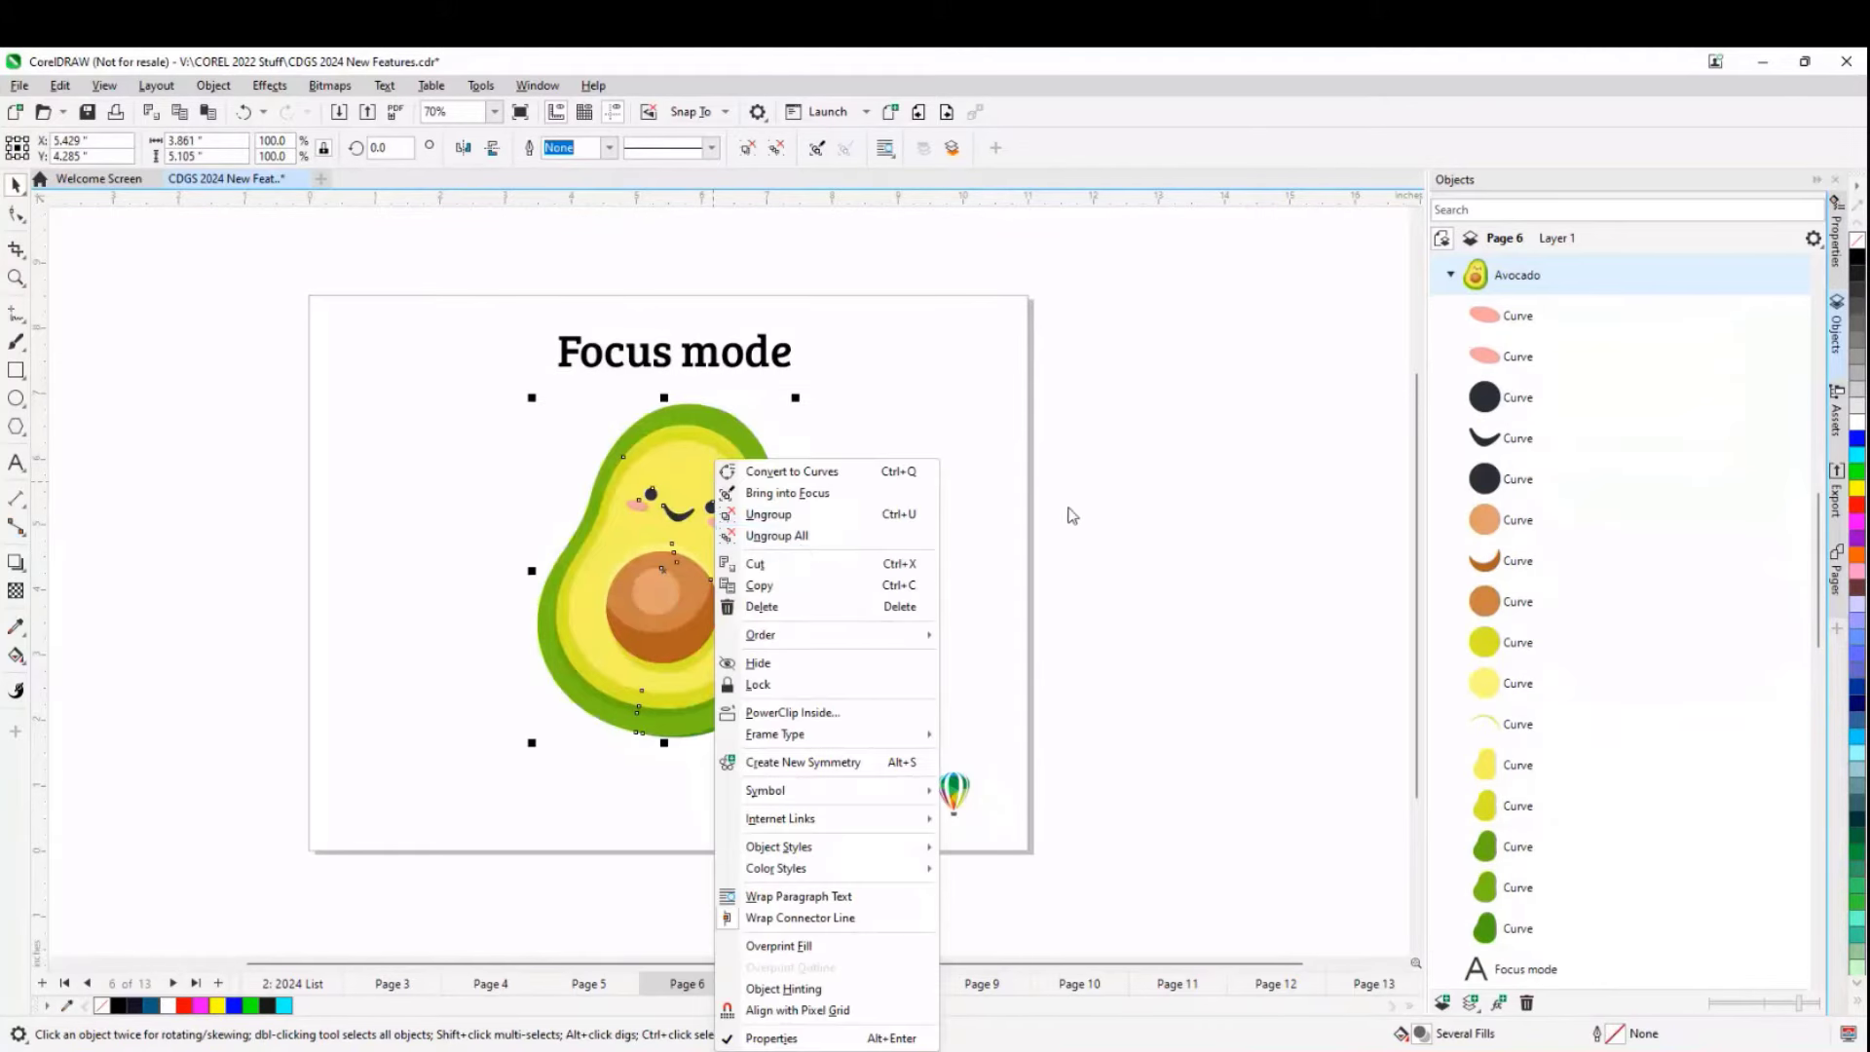
pyautogui.click(979, 523)
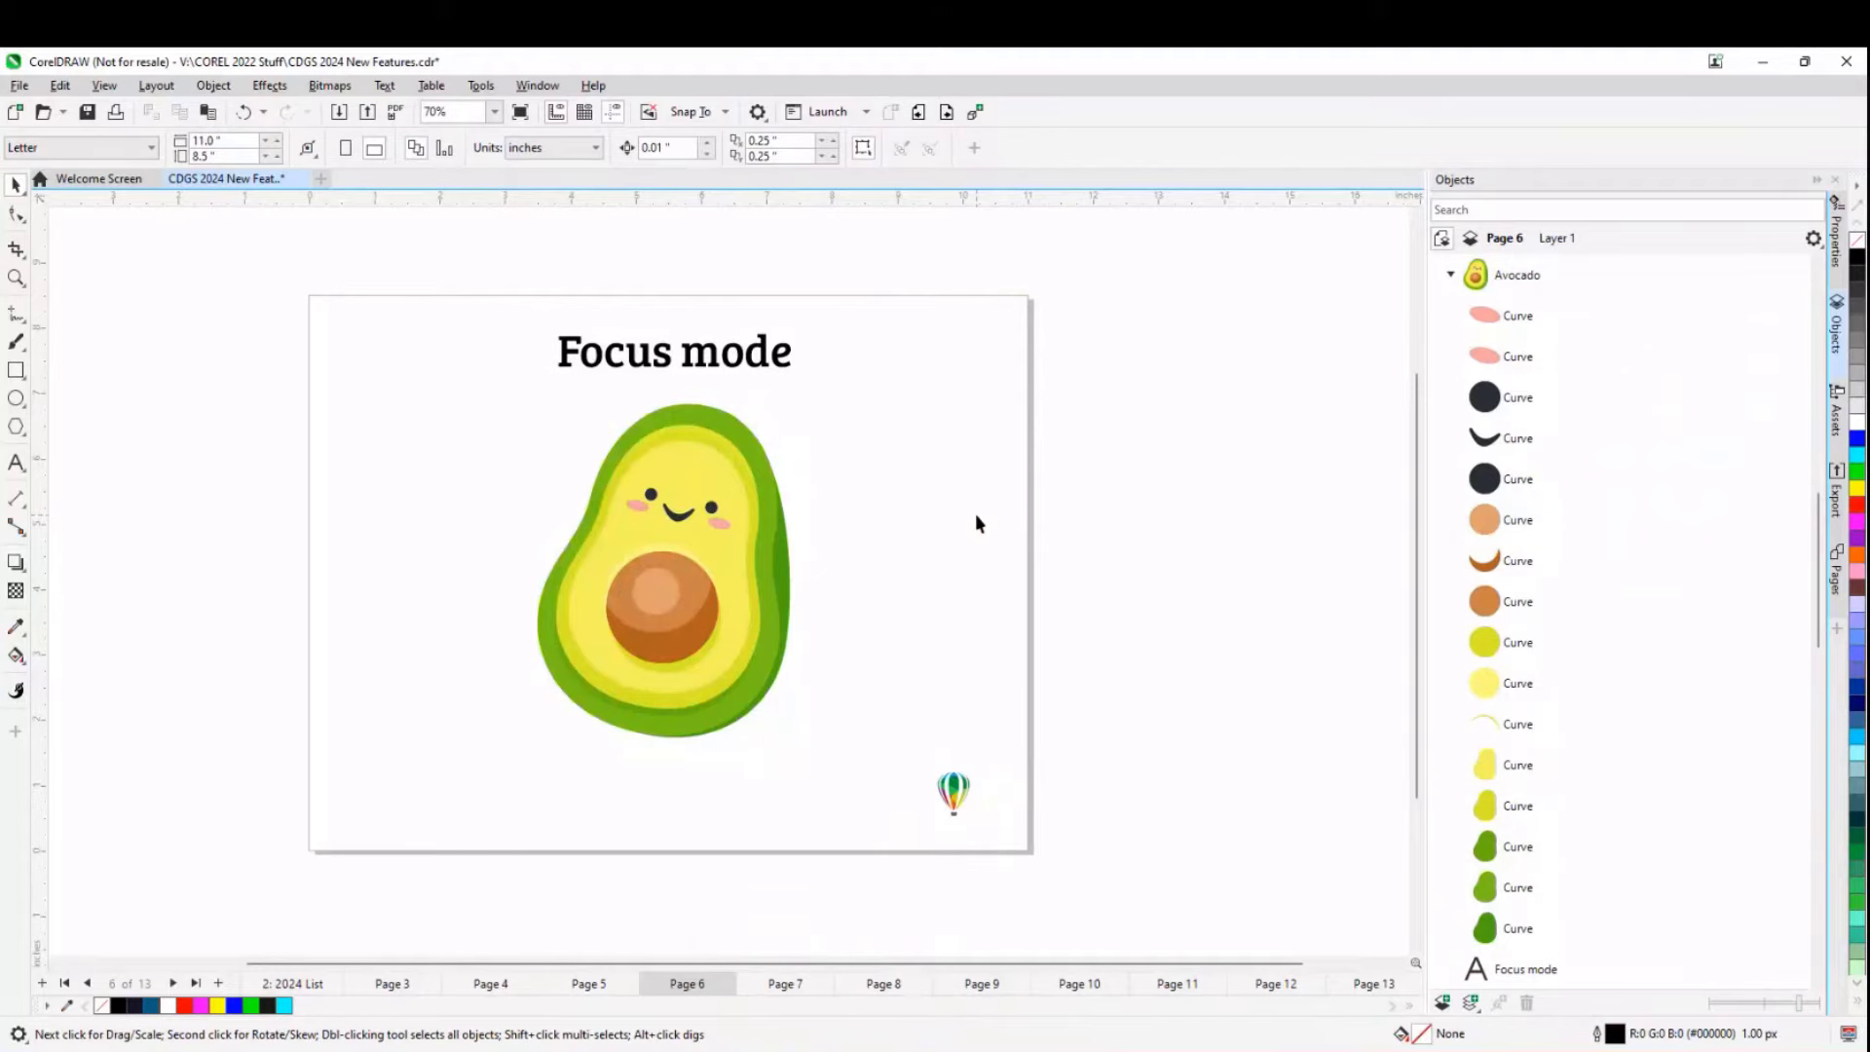
pyautogui.doubleClick(674, 522)
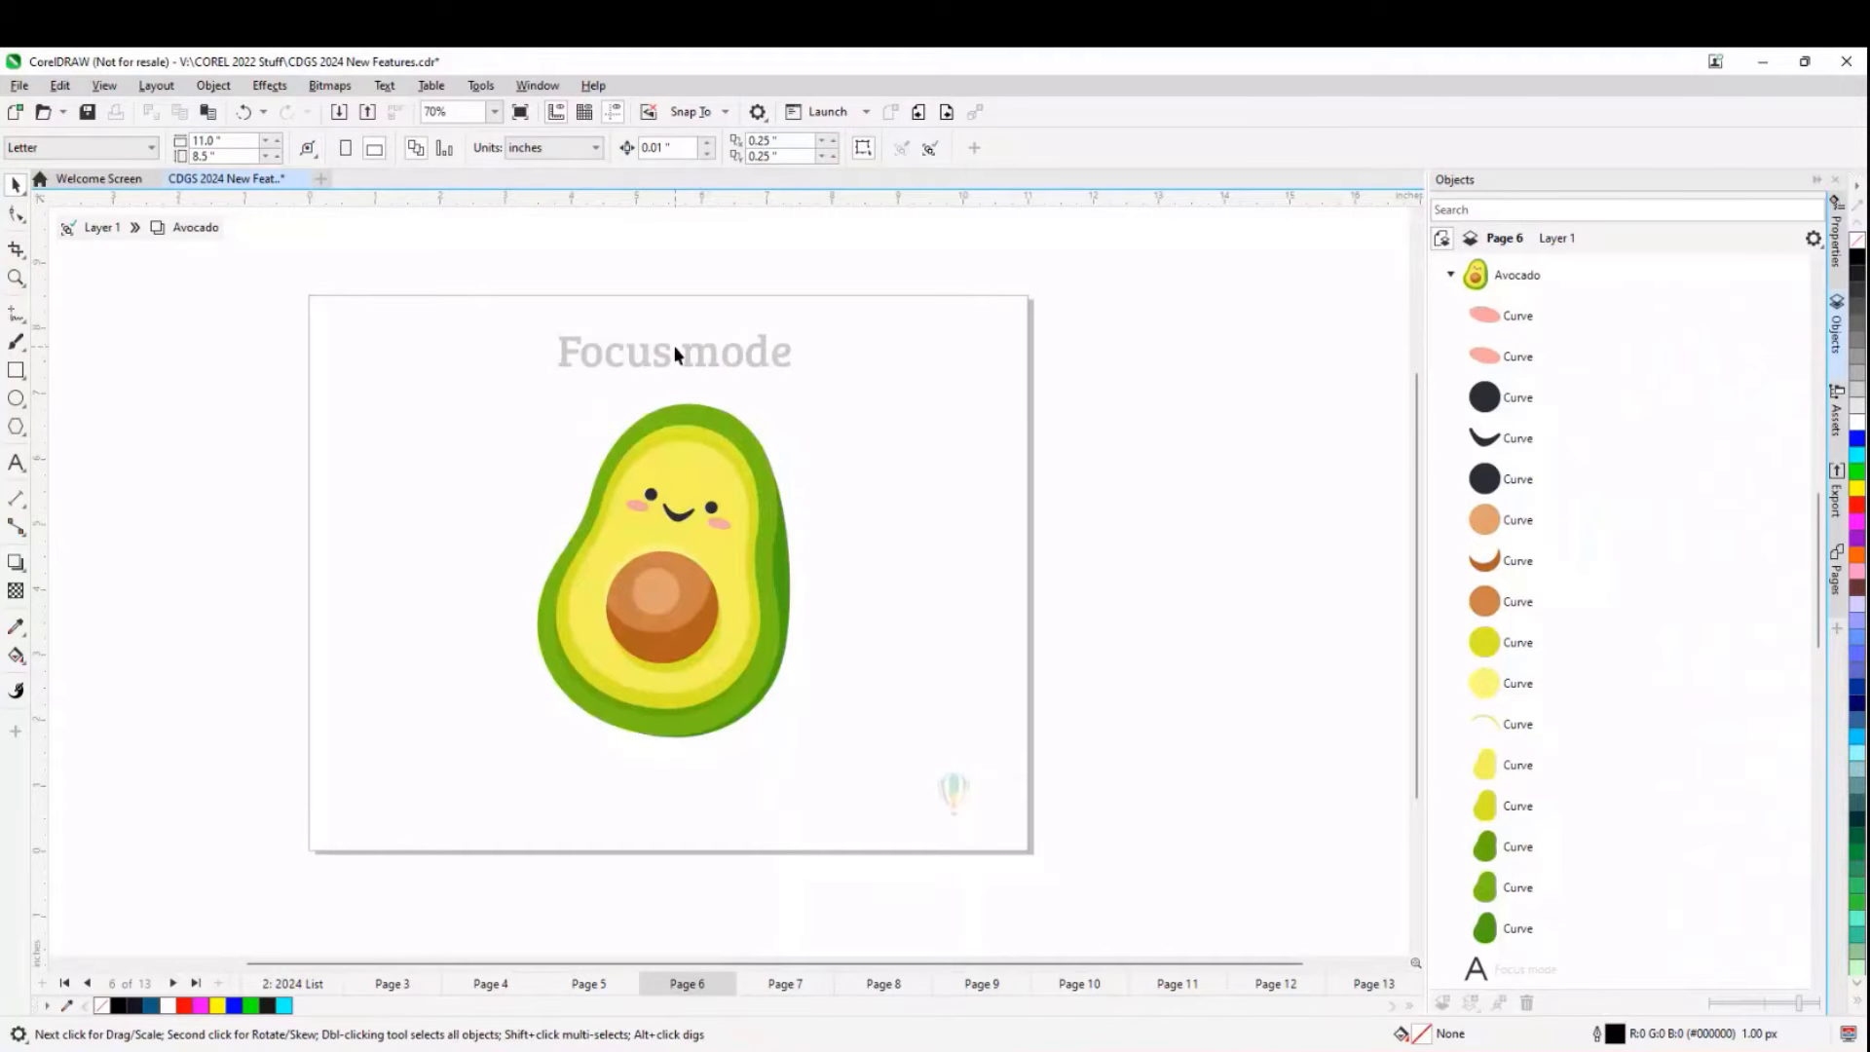
pyautogui.click(679, 521)
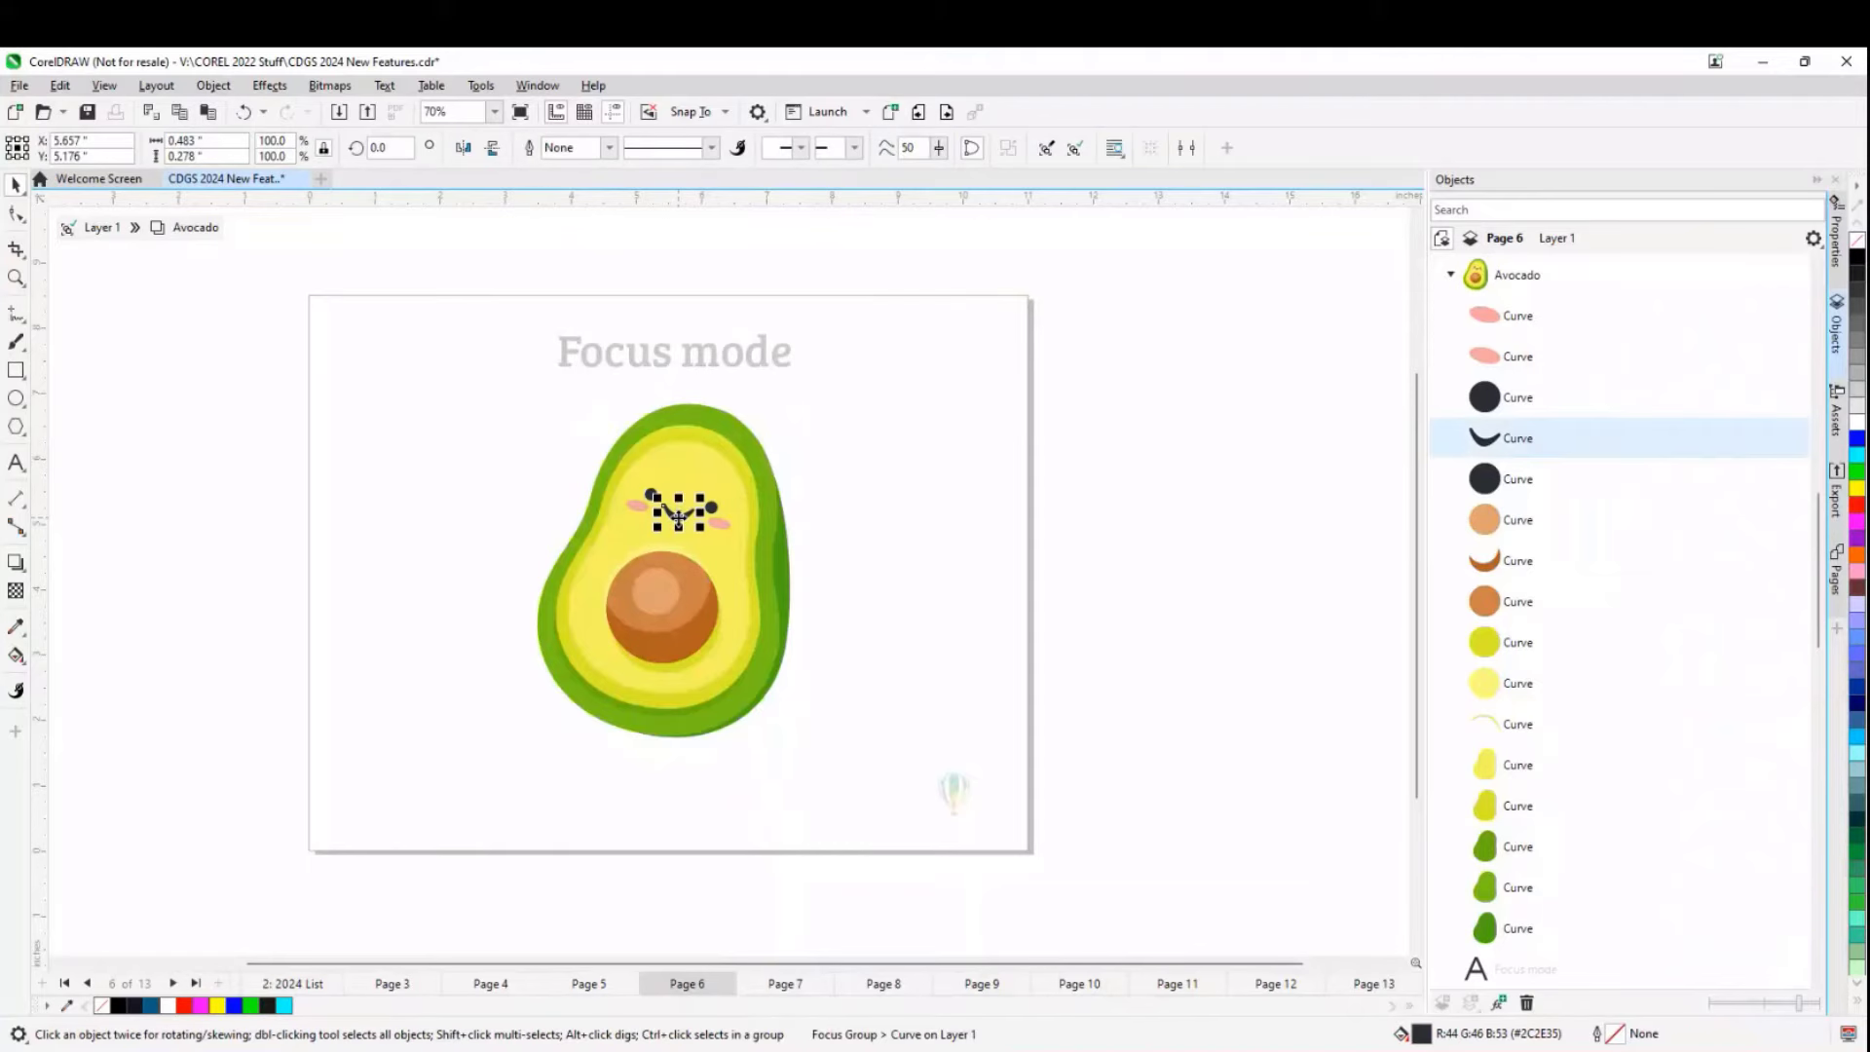
pyautogui.click(1857, 507)
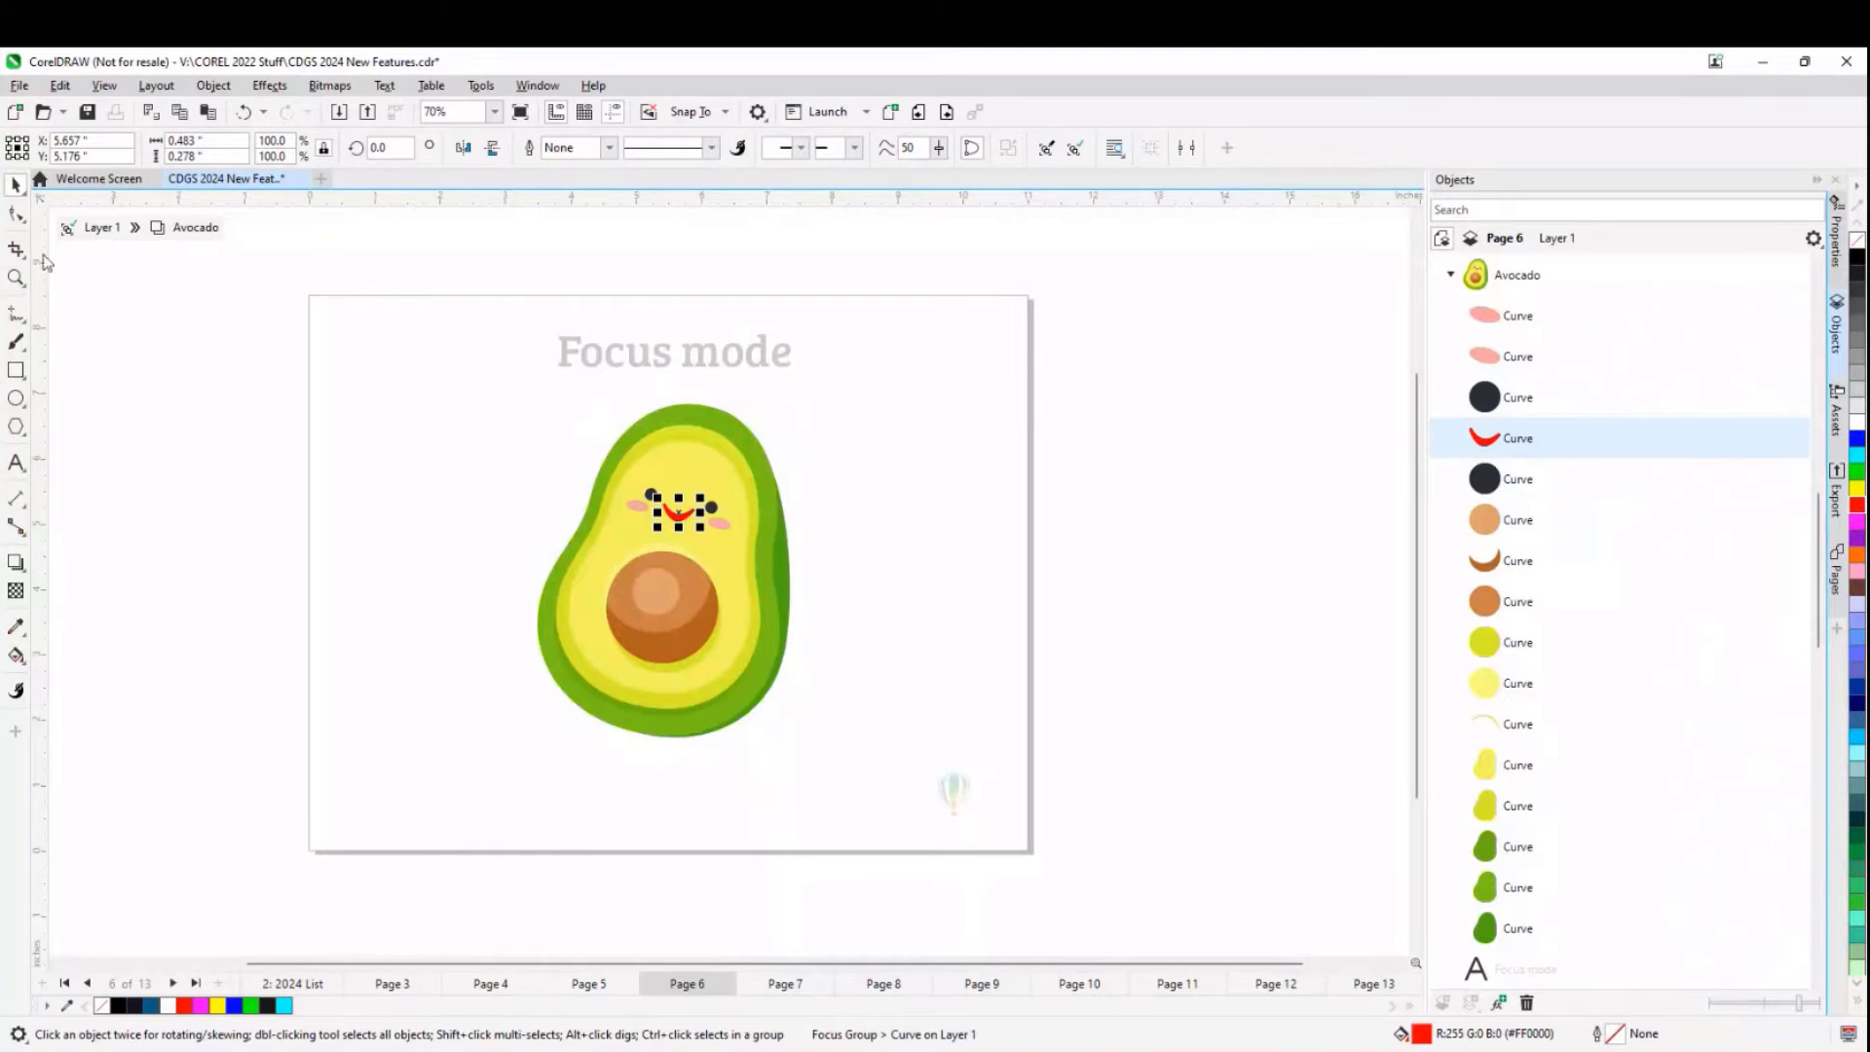
# - Reshape the red smile into a pointed open mouth by stretching its lower edge downward, and exit focus mode to Layer 1
pyautogui.click(15, 214)
pyautogui.moveTo(679, 519); pyautogui.dragTo(680, 537)
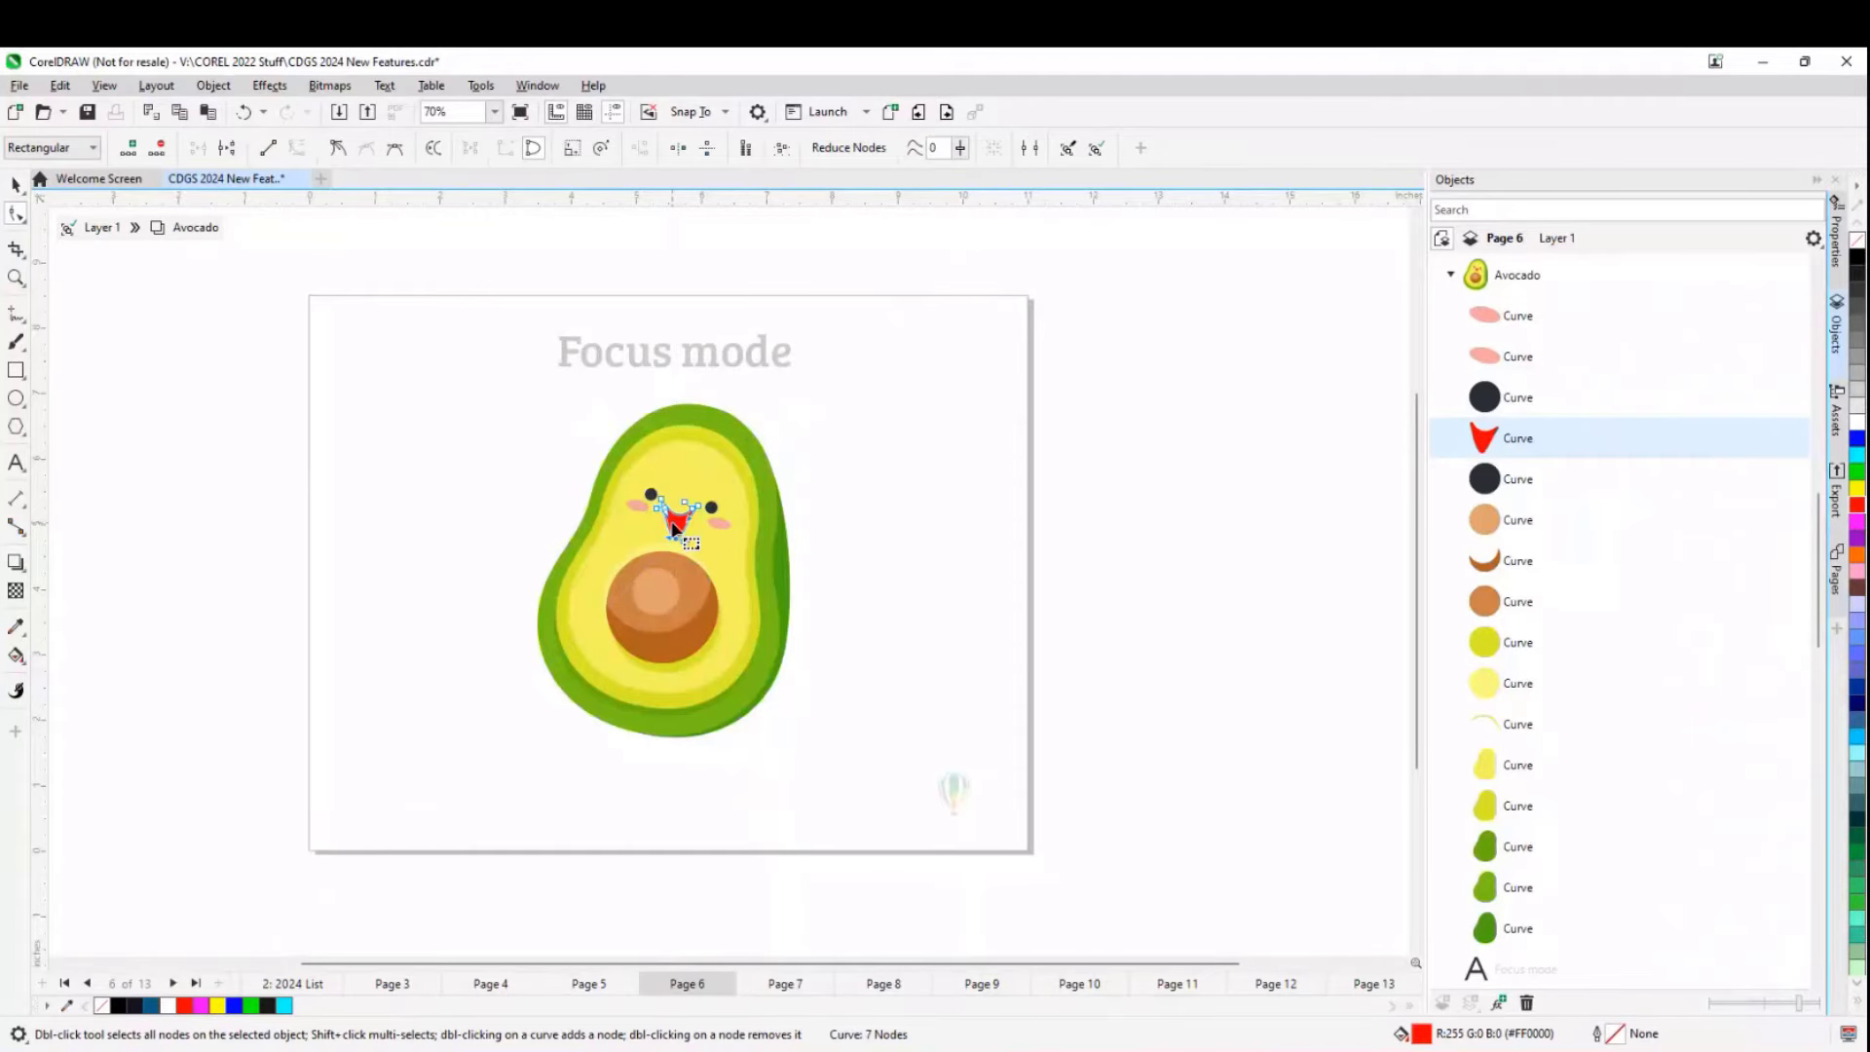
pyautogui.scroll(1, 677, 523)
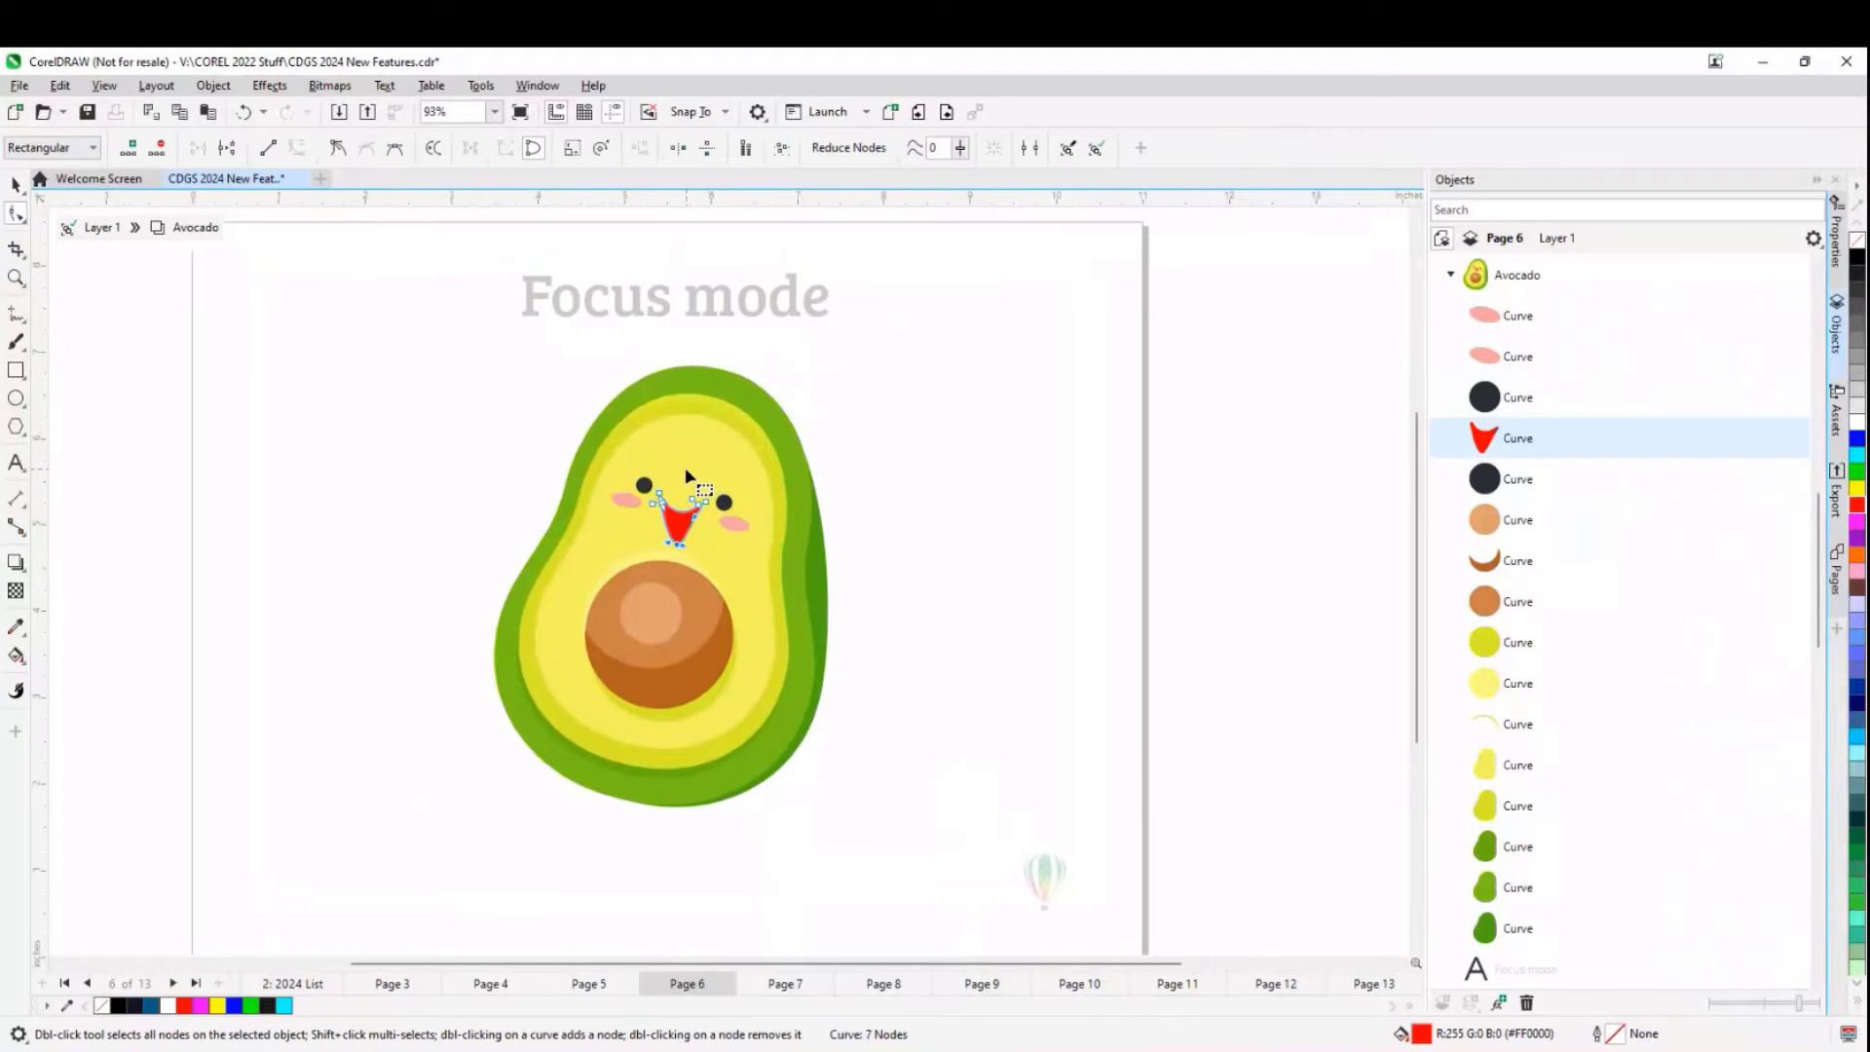
pyautogui.click(107, 231)
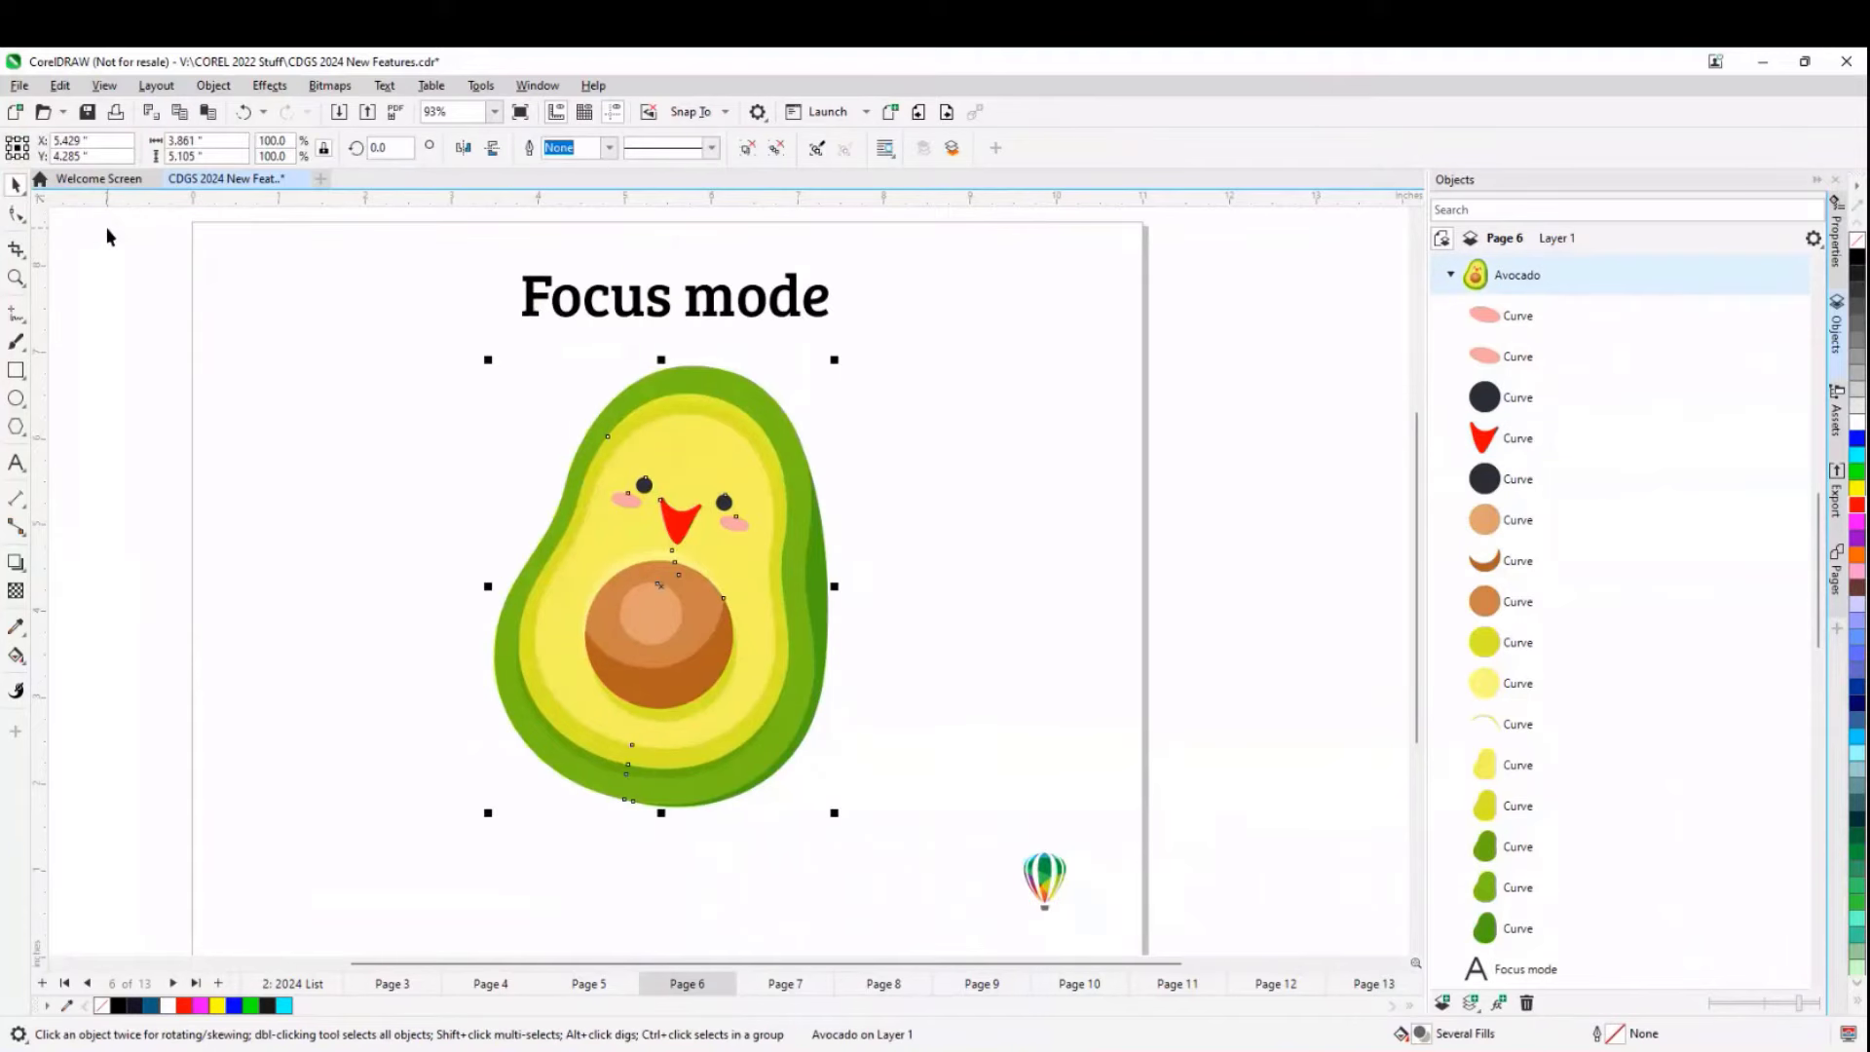
pyautogui.click(1020, 471)
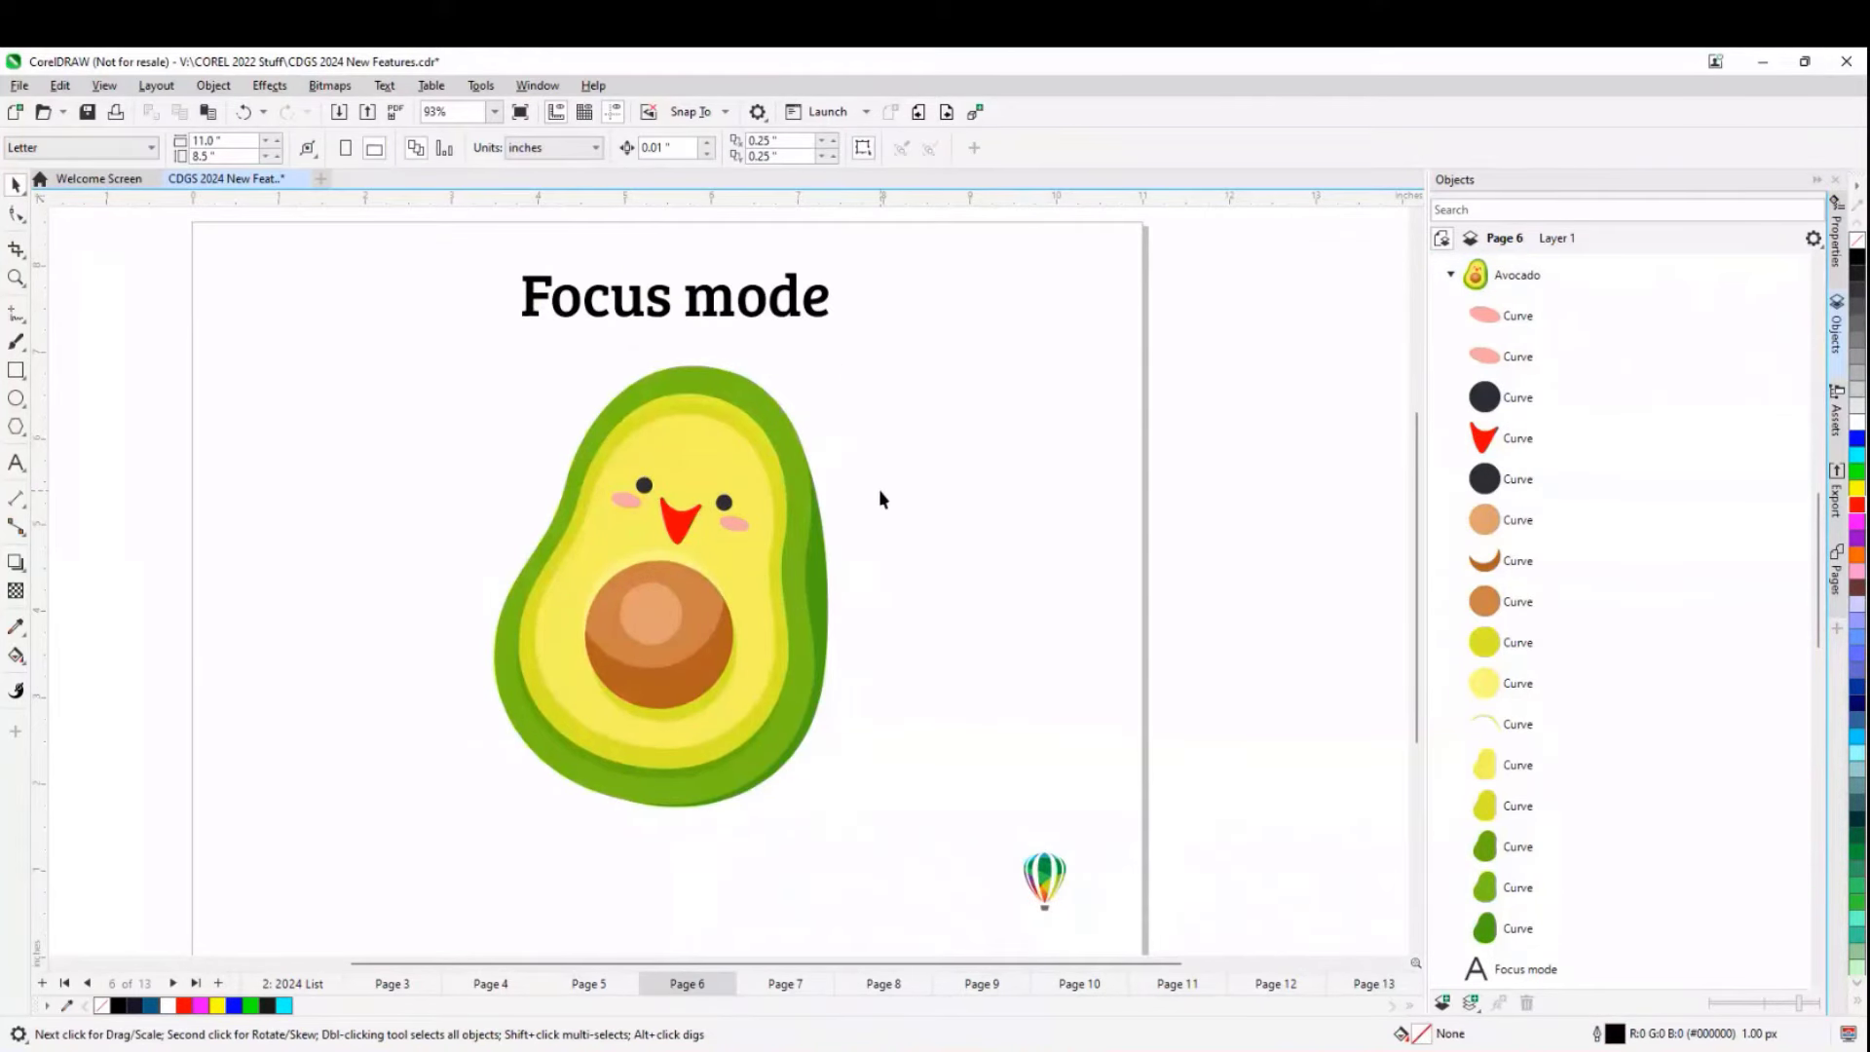
pyautogui.rightClick(723, 542)
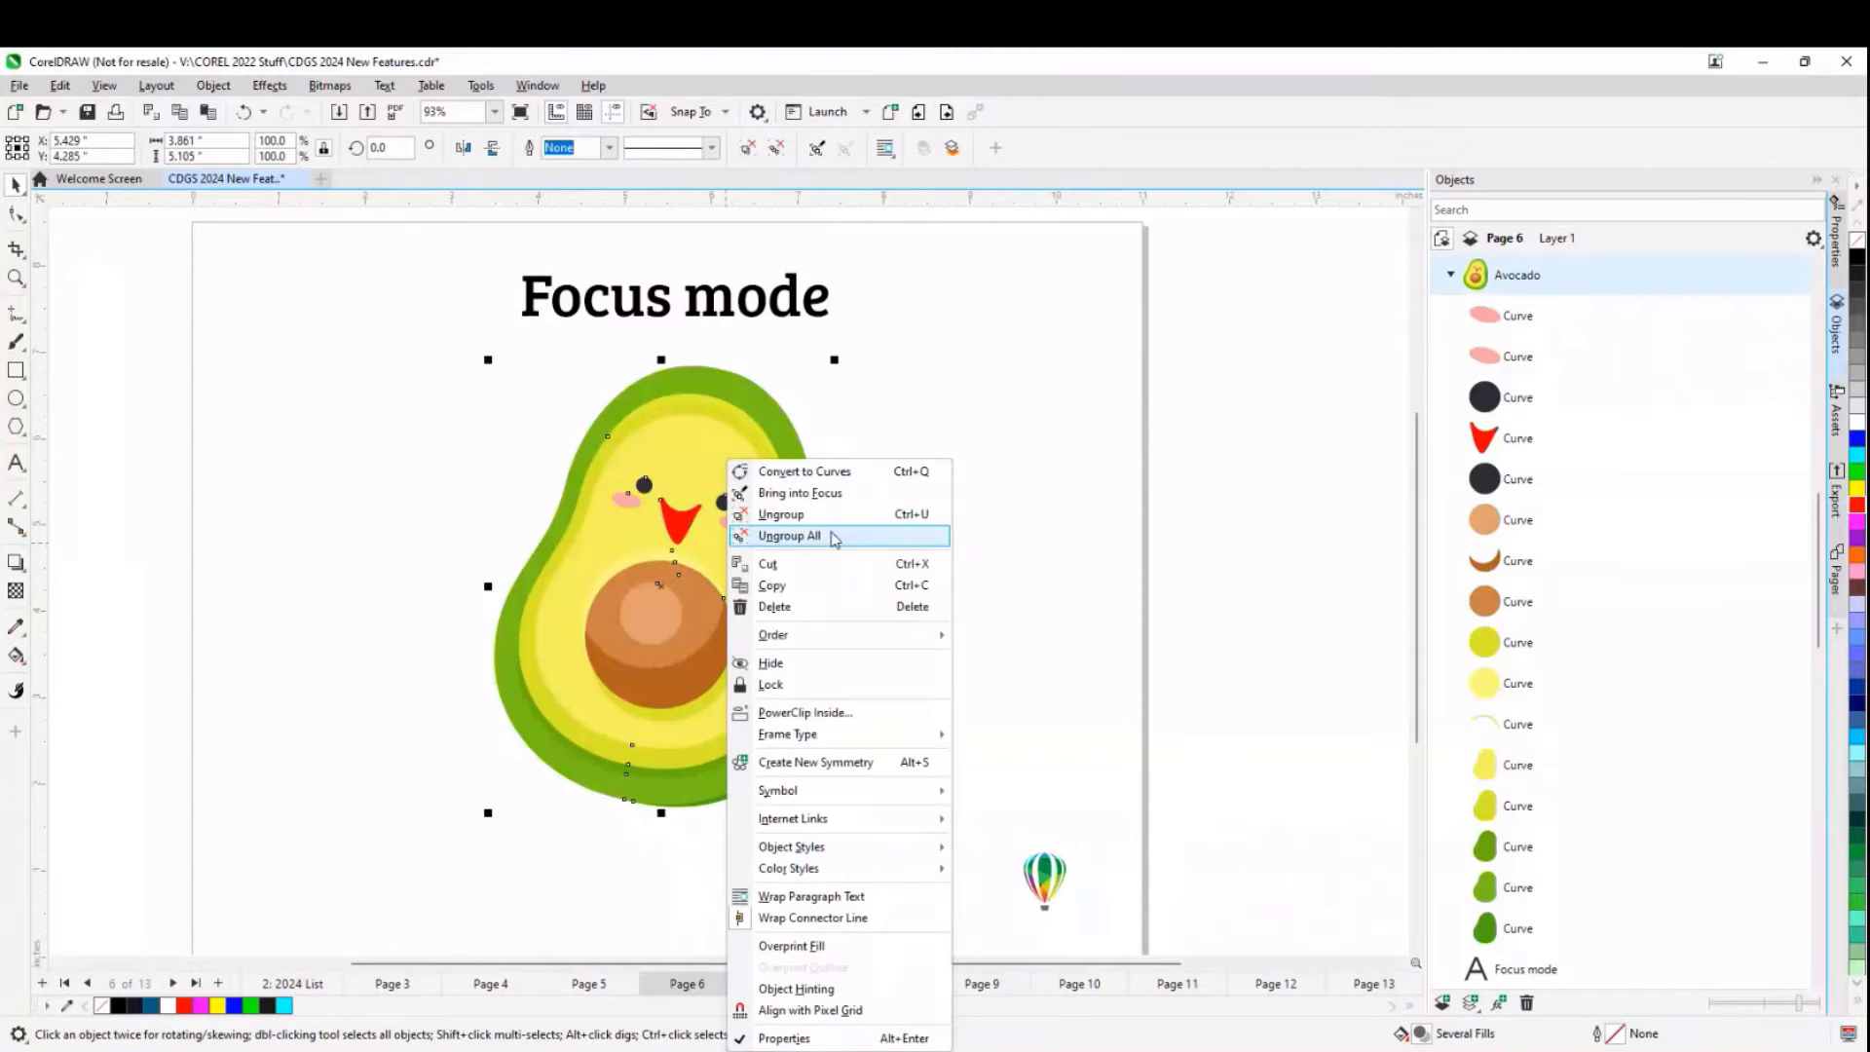
pyautogui.click(912, 406)
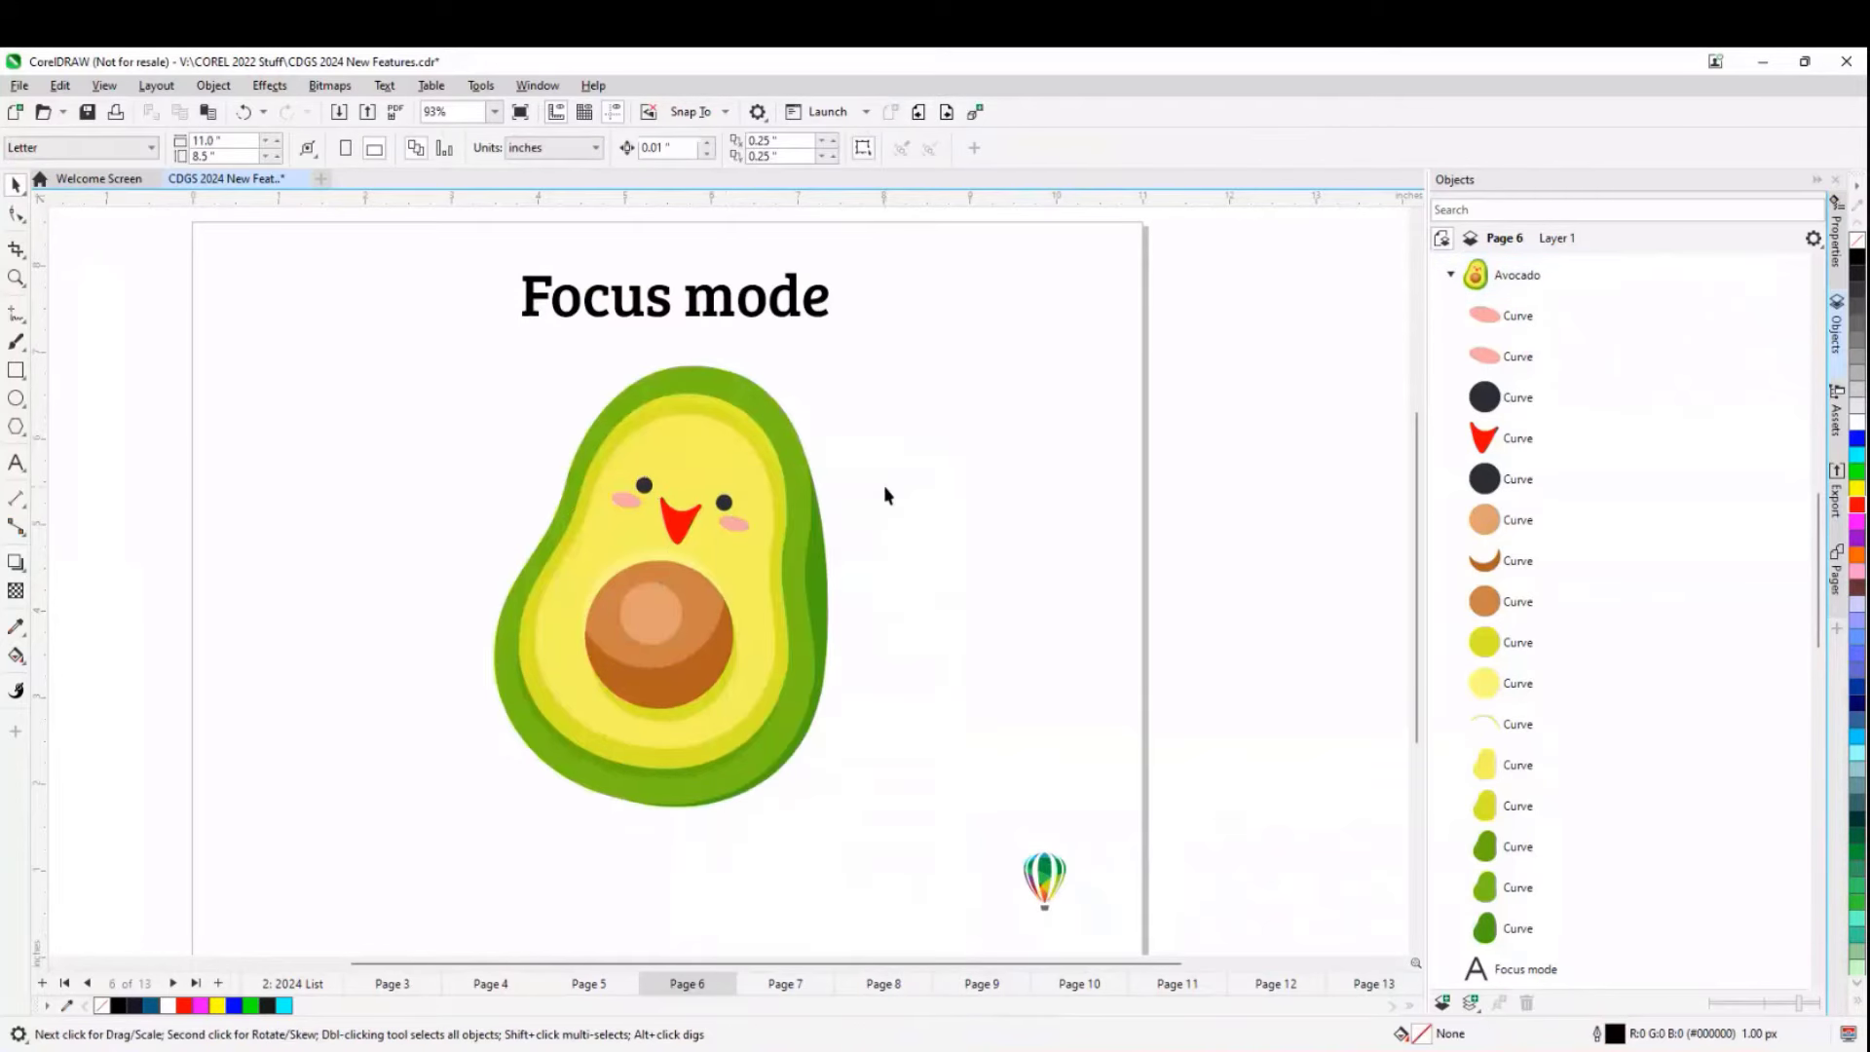
pyautogui.click(726, 508)
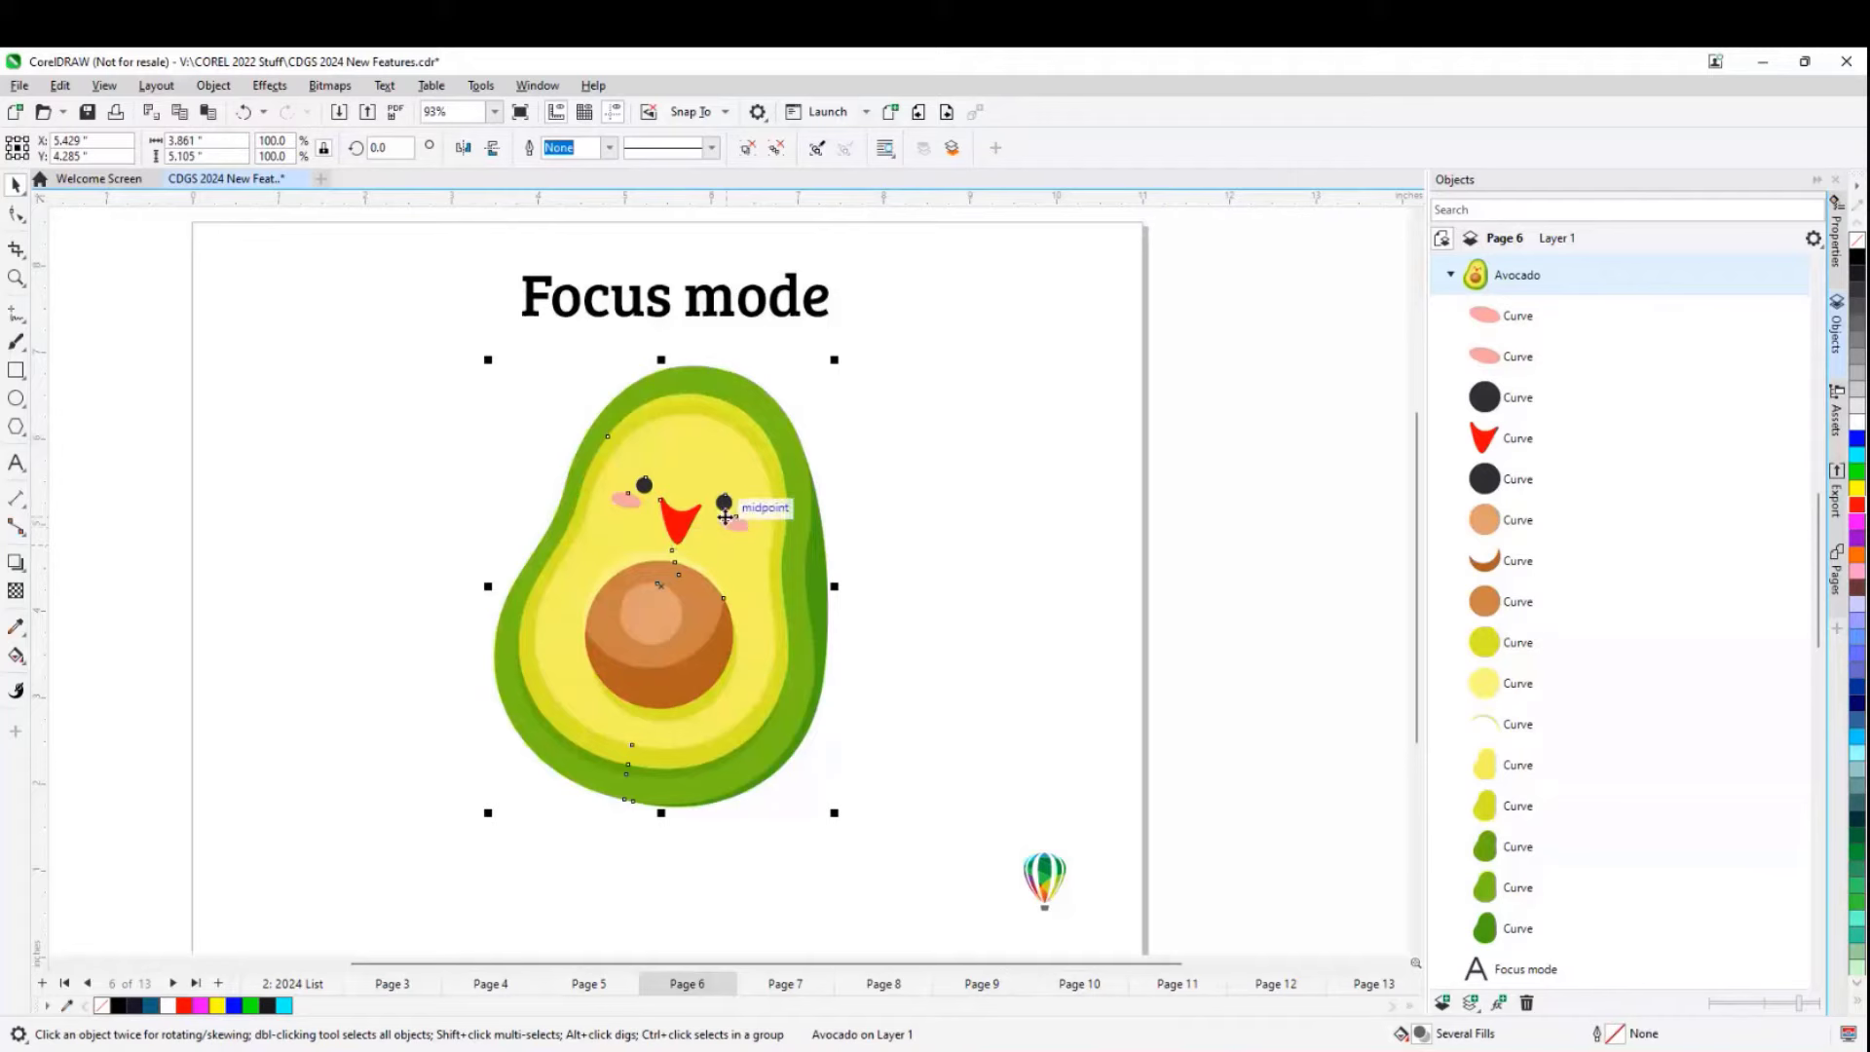
pyautogui.click(1113, 441)
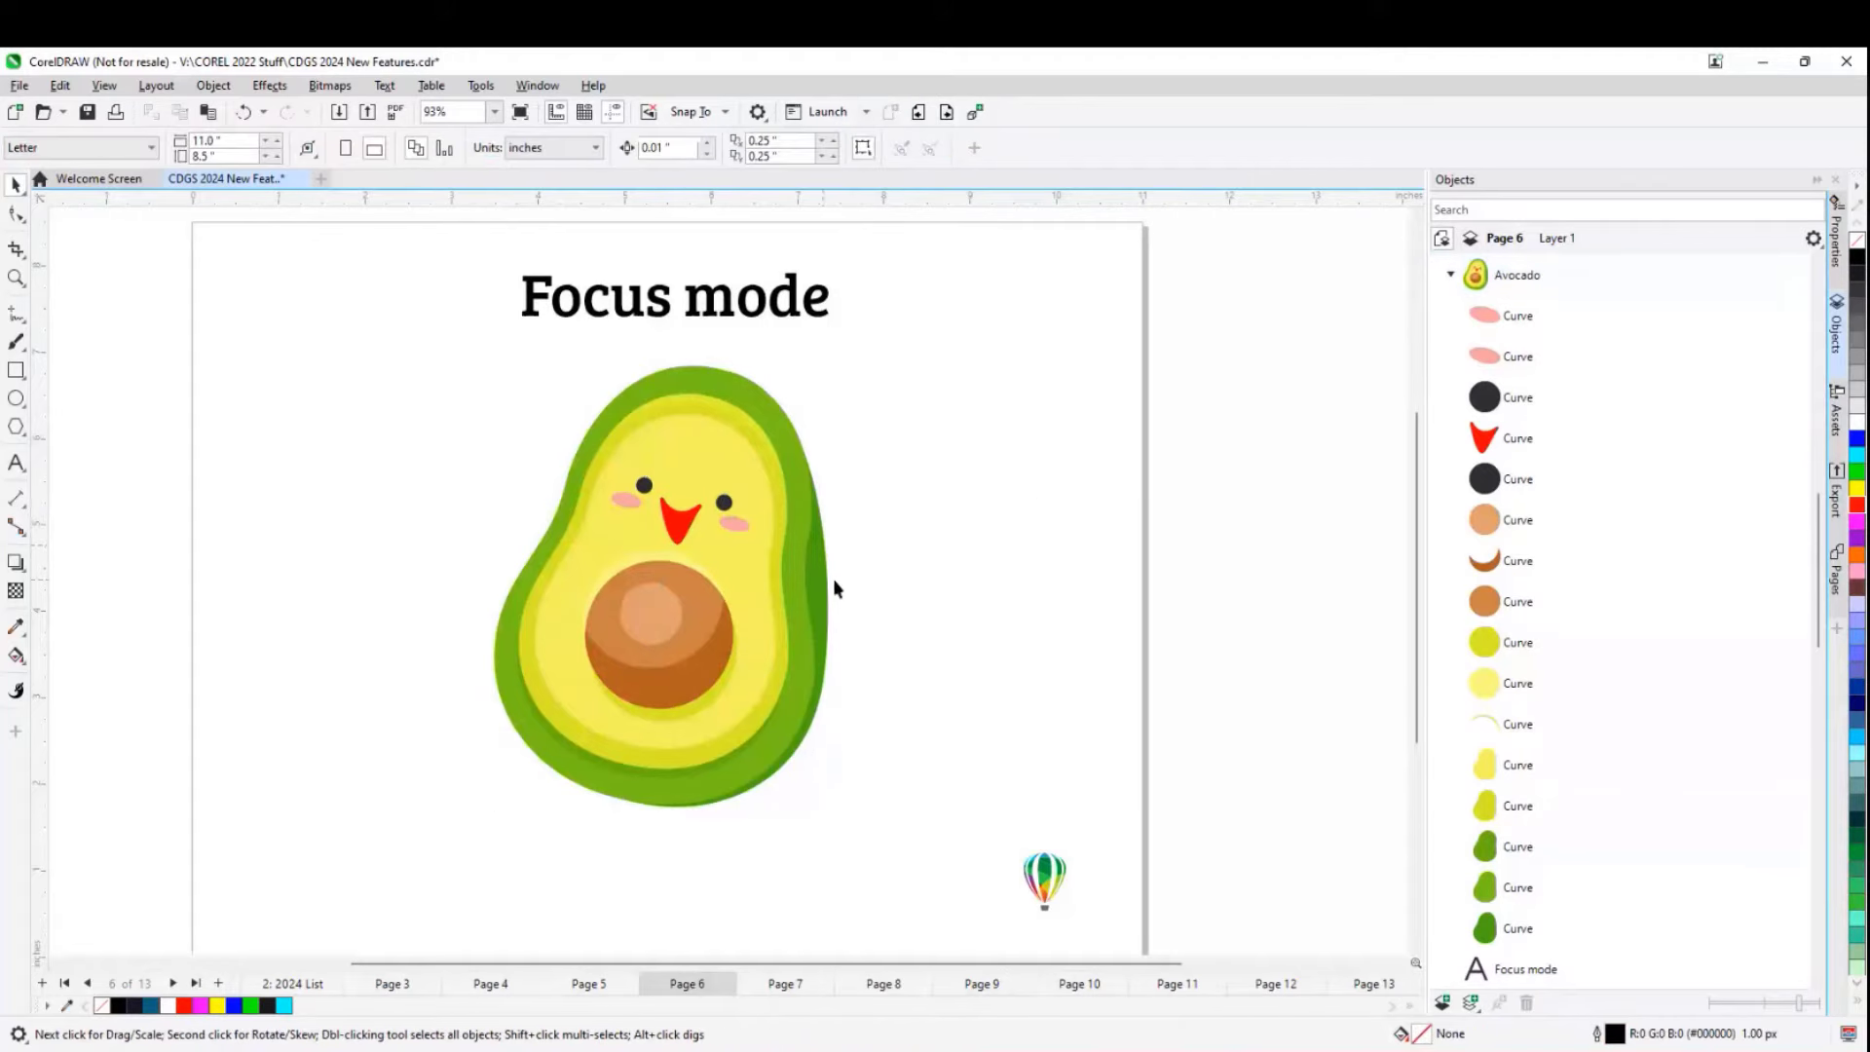
# - Bring the avocado group into focus and fill the eye on its right side with blue
pyautogui.doubleClick(729, 506)
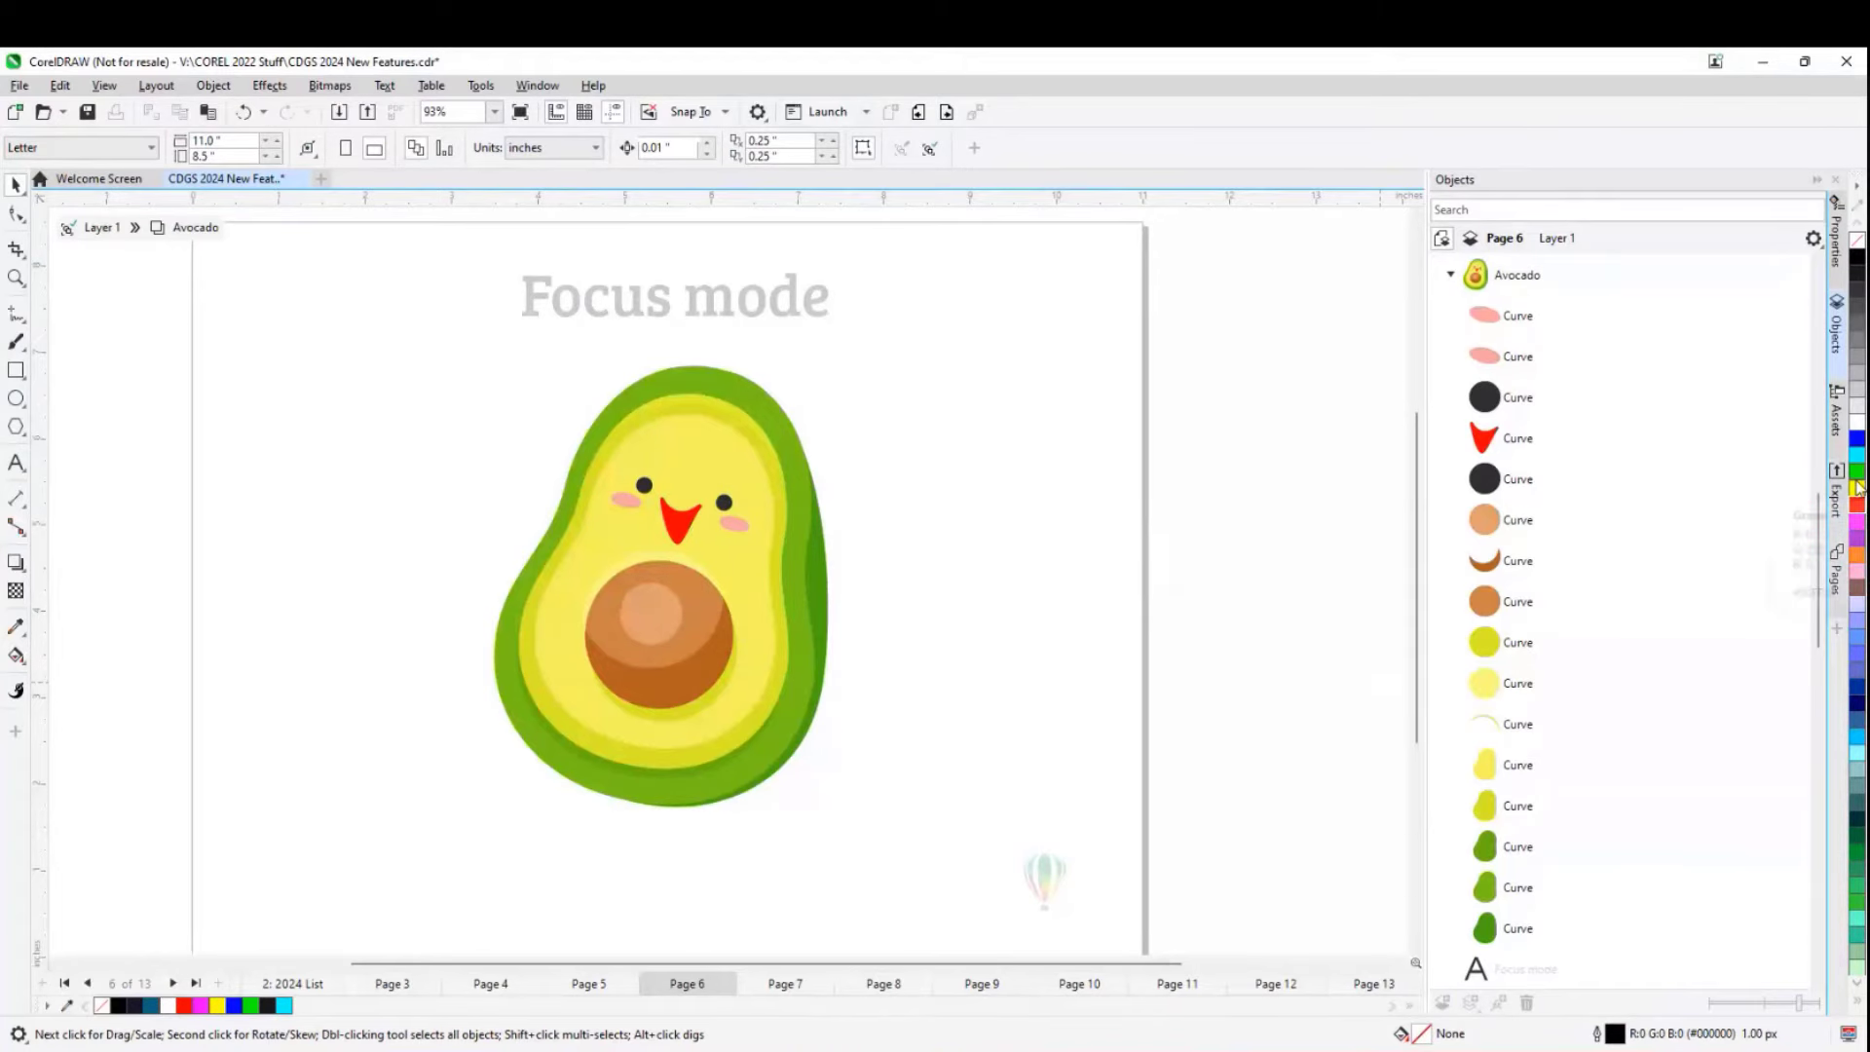
pyautogui.click(1846, 446)
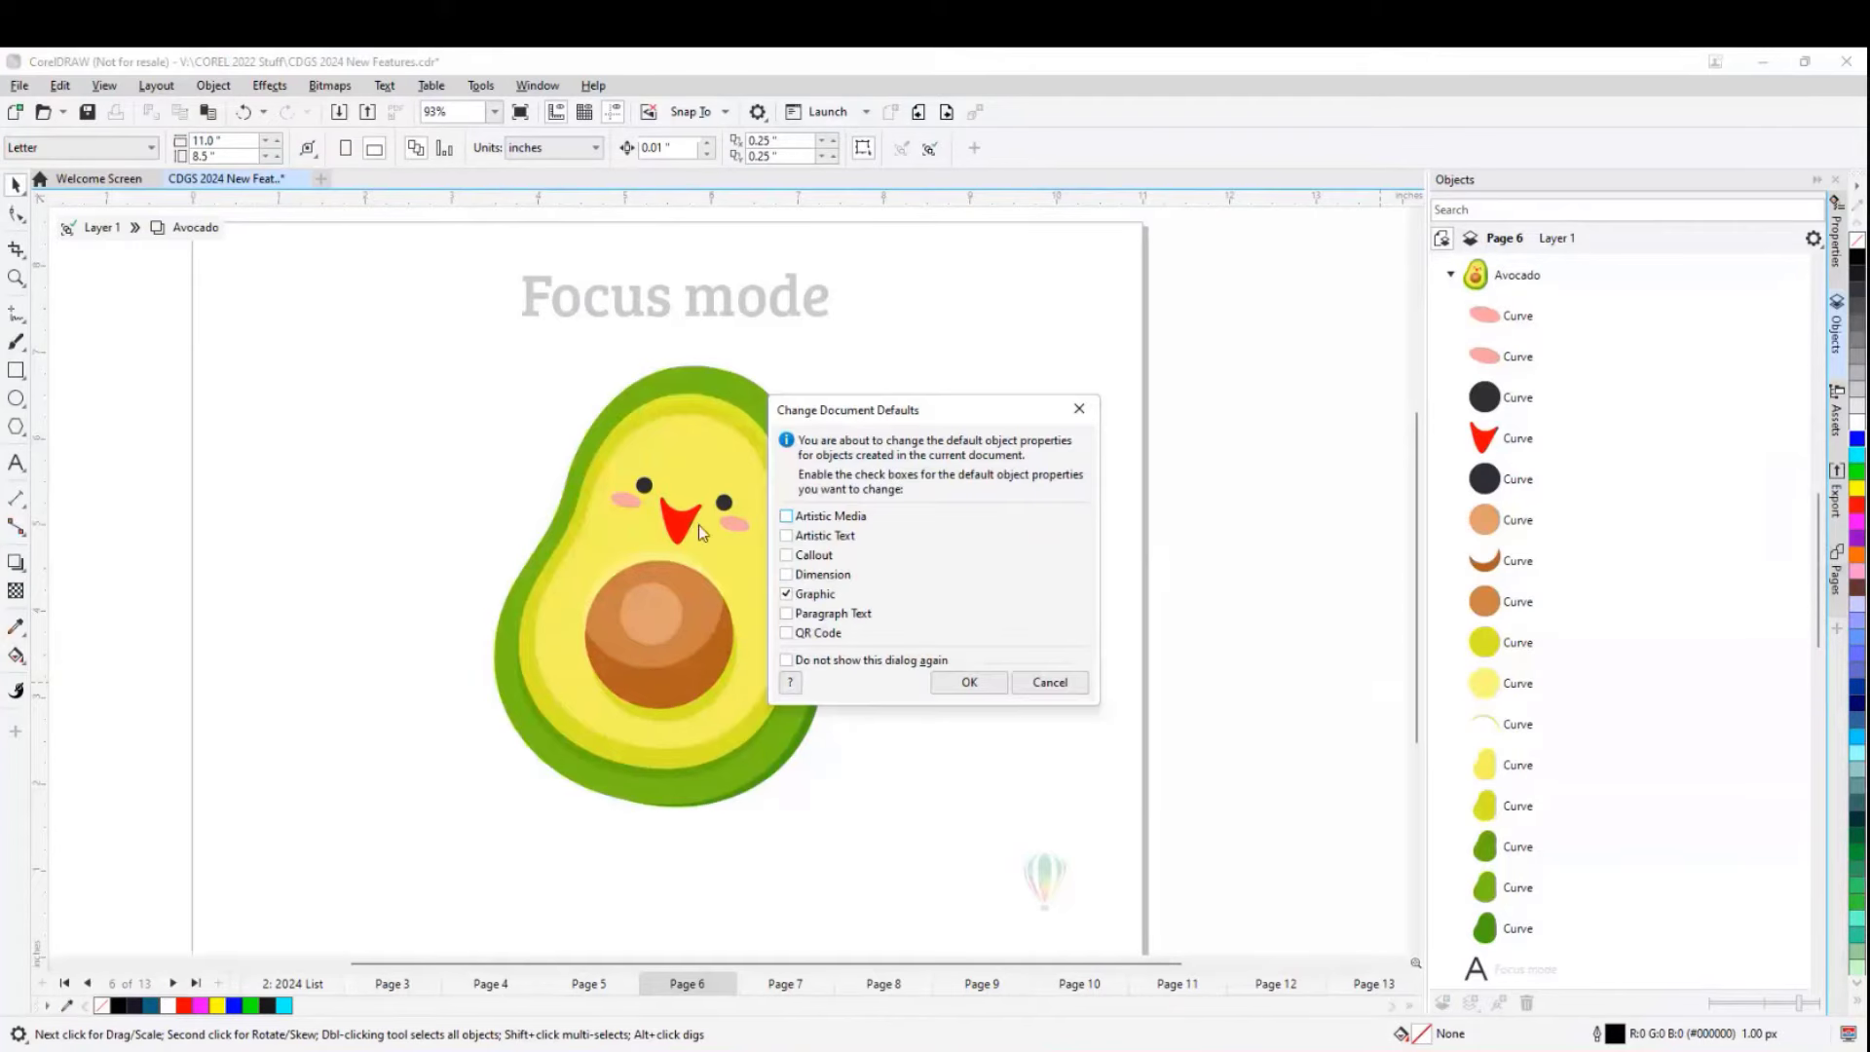
pyautogui.click(1093, 421)
pyautogui.click(724, 500)
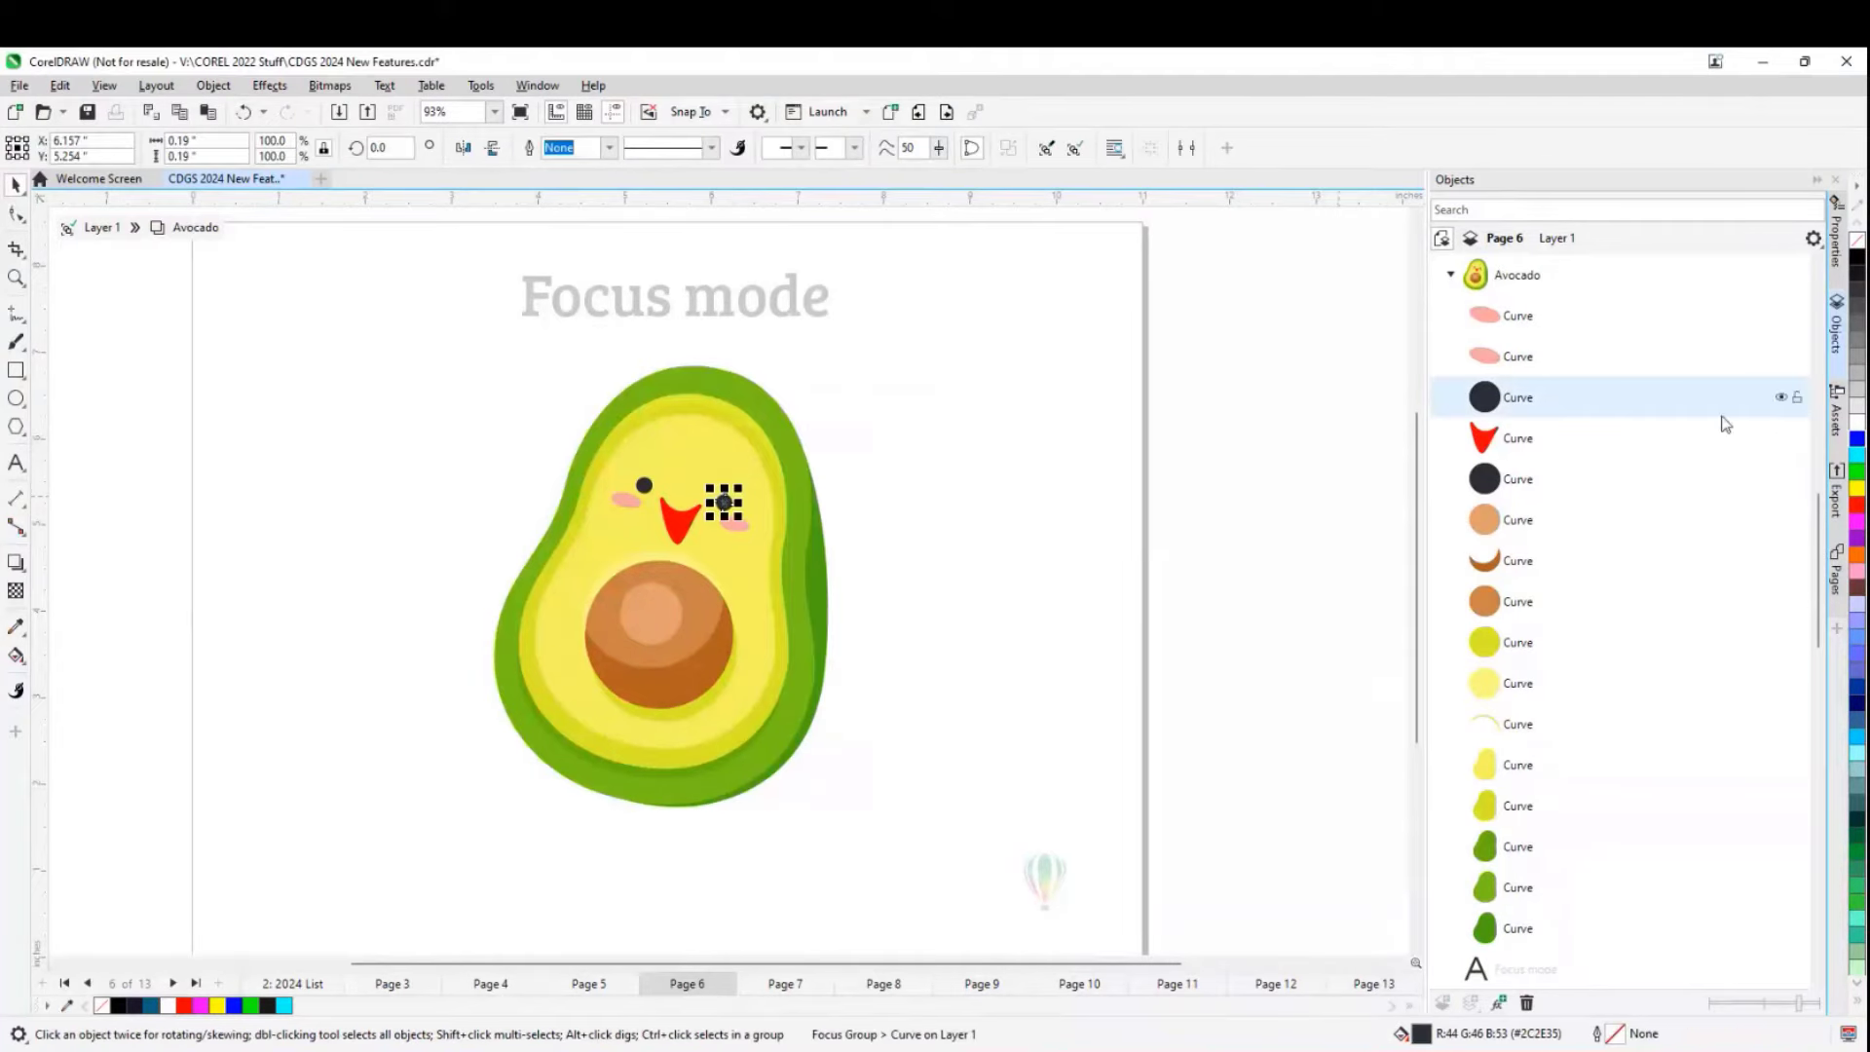
pyautogui.click(1856, 446)
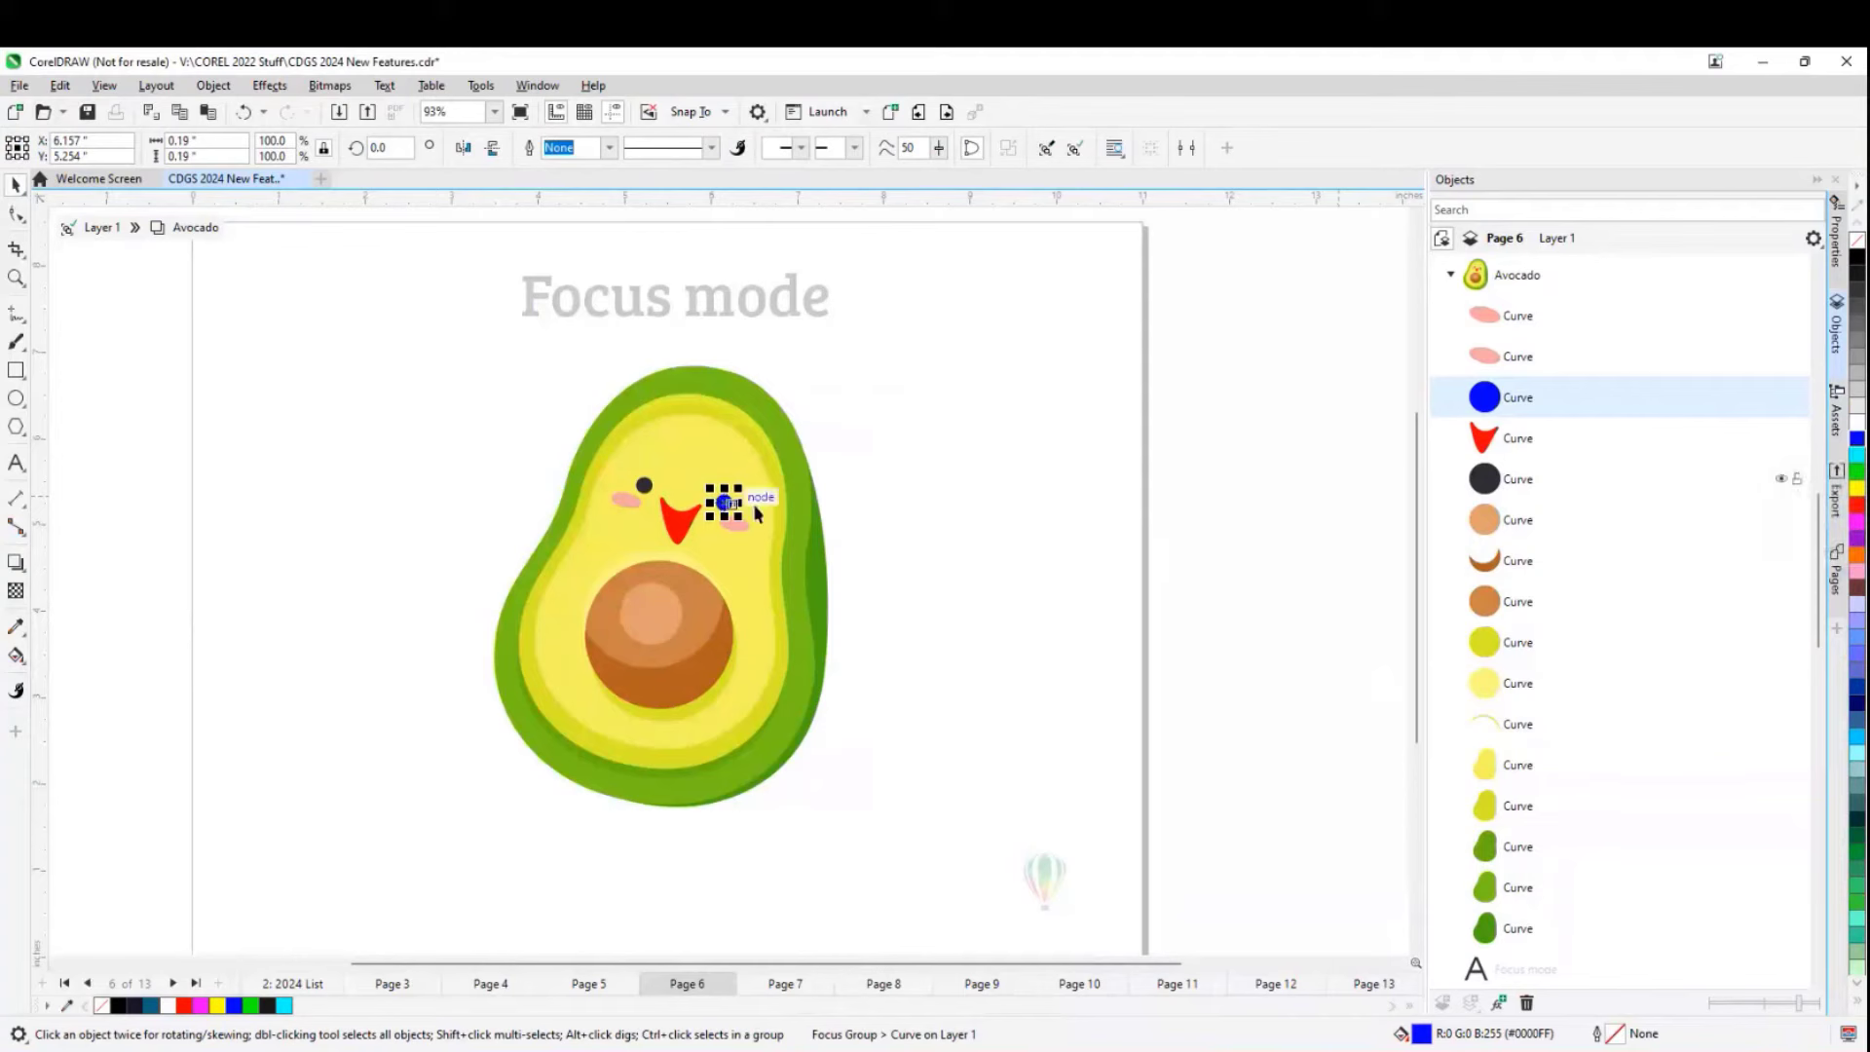
# - Enlarge the blue eye to about 0.26 inches across and exit focus mode
pyautogui.moveTo(739, 486)
pyautogui.mouseDown()
pyautogui.moveTo(779, 450)
pyautogui.moveTo(730, 514)
pyautogui.mouseUp()
pyautogui.click(68, 227)
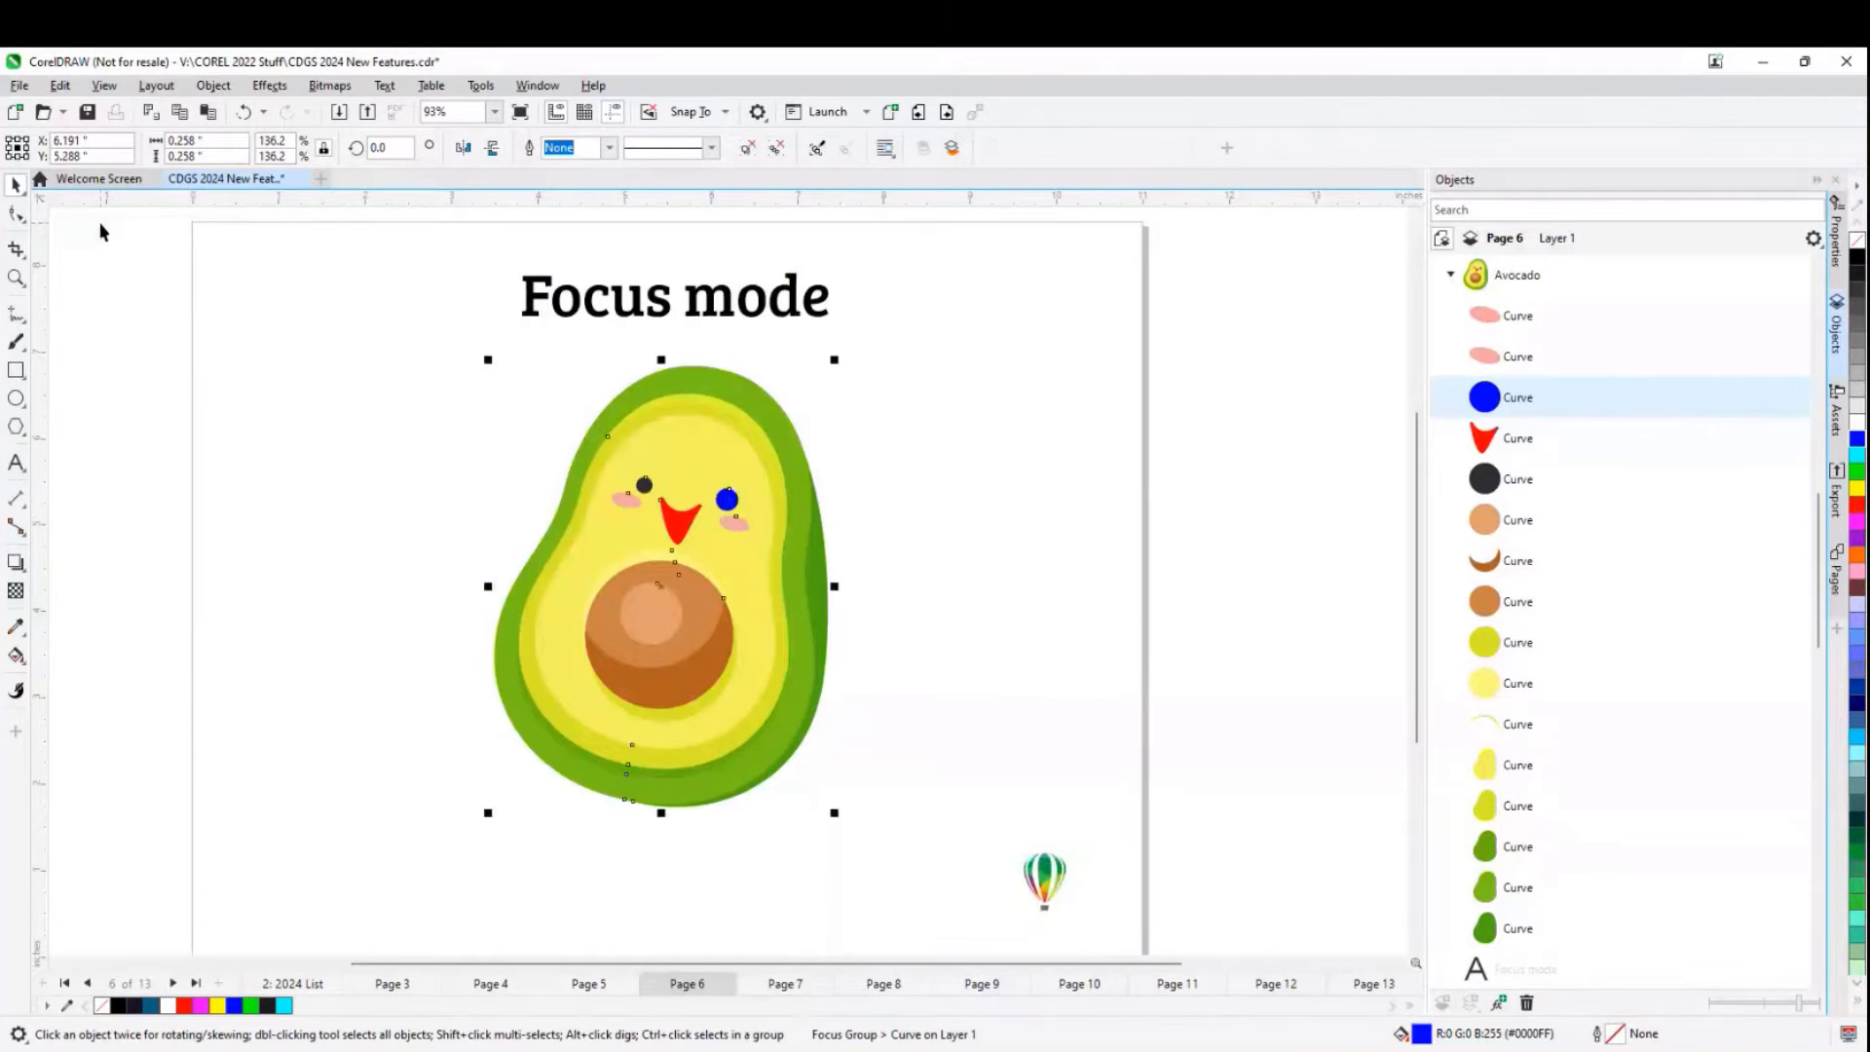
pyautogui.click(265, 394)
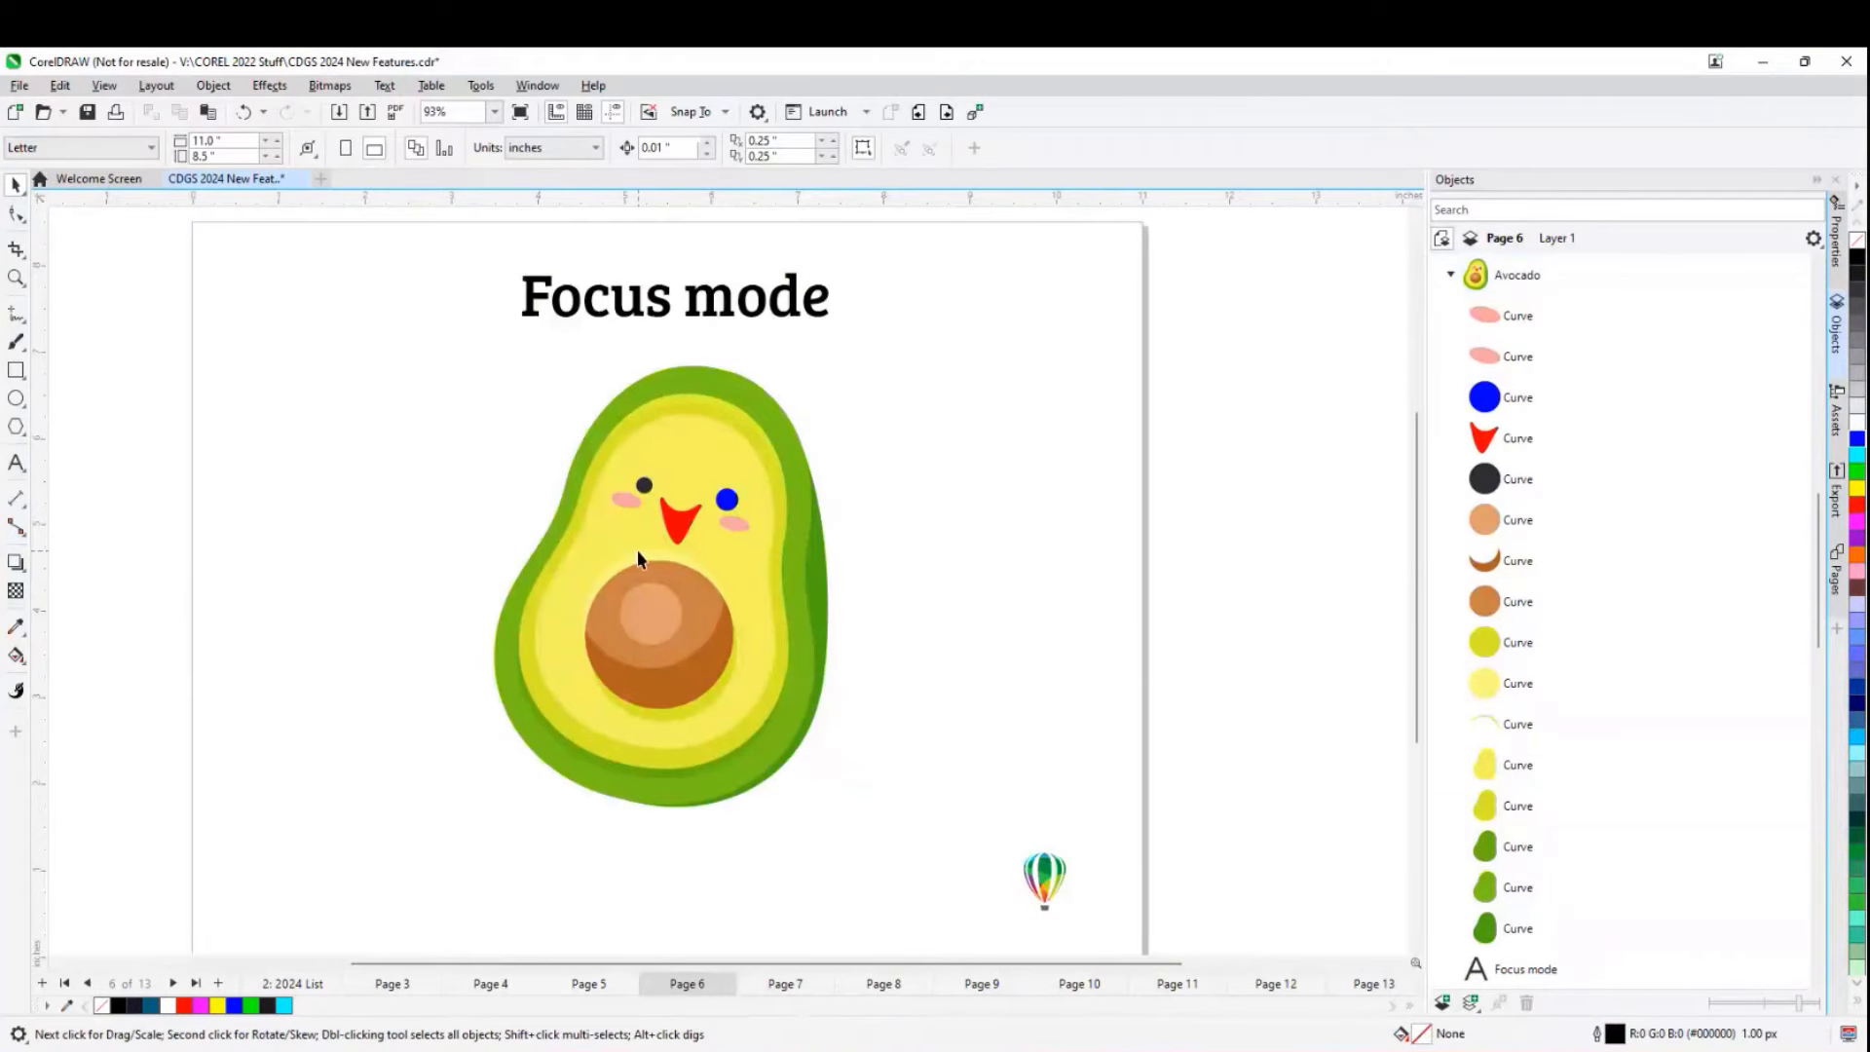
# - Show the whole page and advance to the Print Merge page, Page 7
pyautogui.click(946, 112)
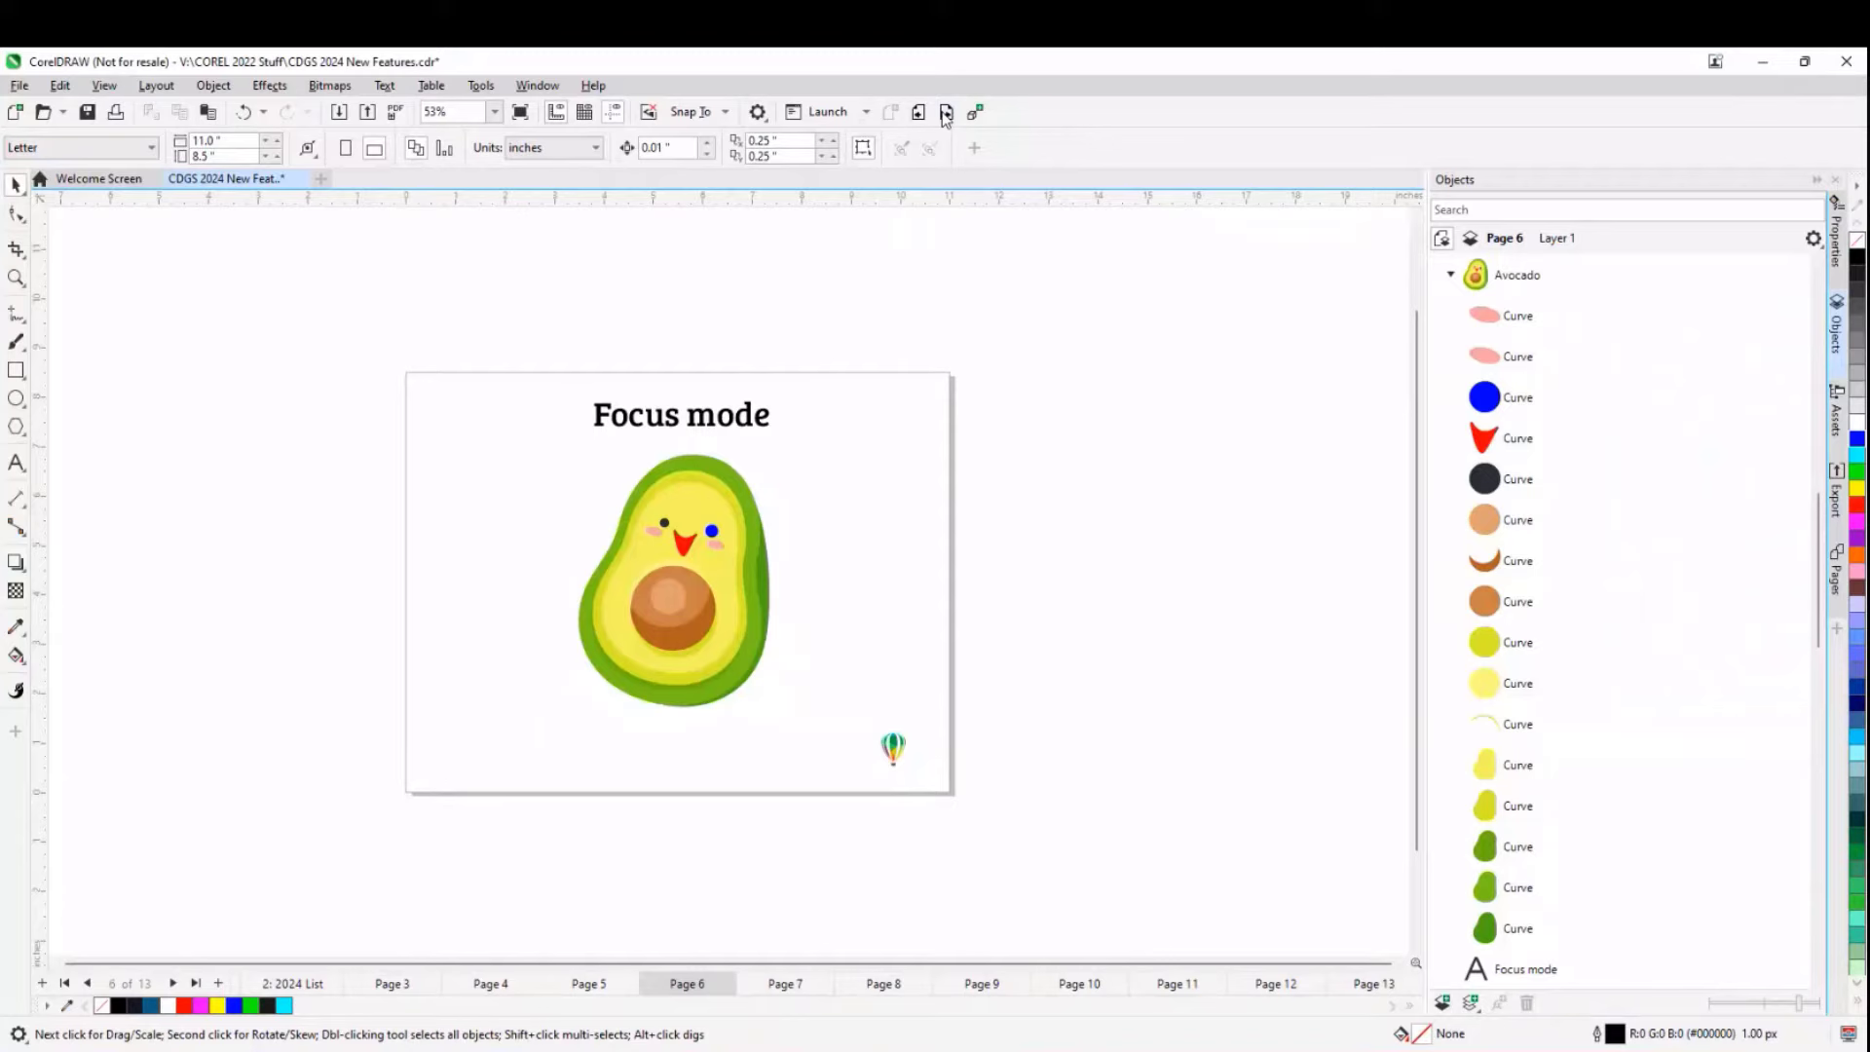
pyautogui.press('pagedown')
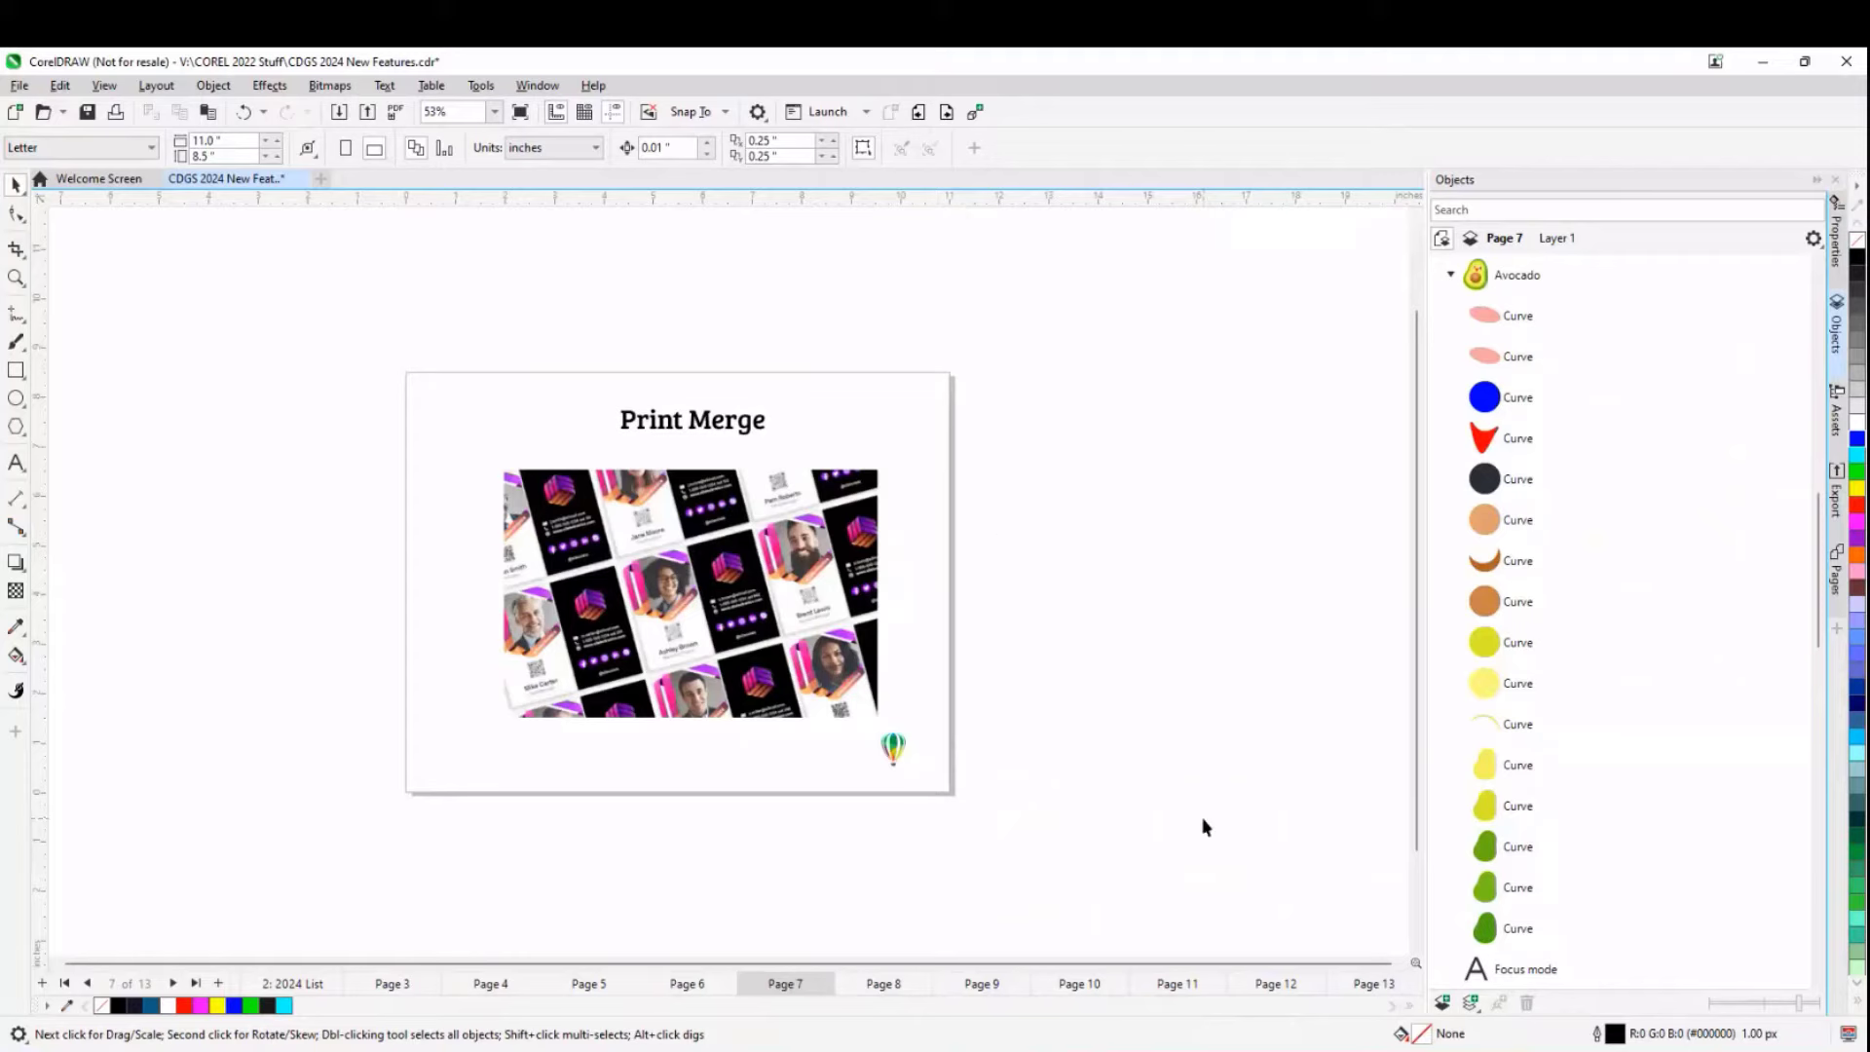
# - Create a new blank 8.5 × 11 inch Letter document with the default settings
pyautogui.click(323, 182)
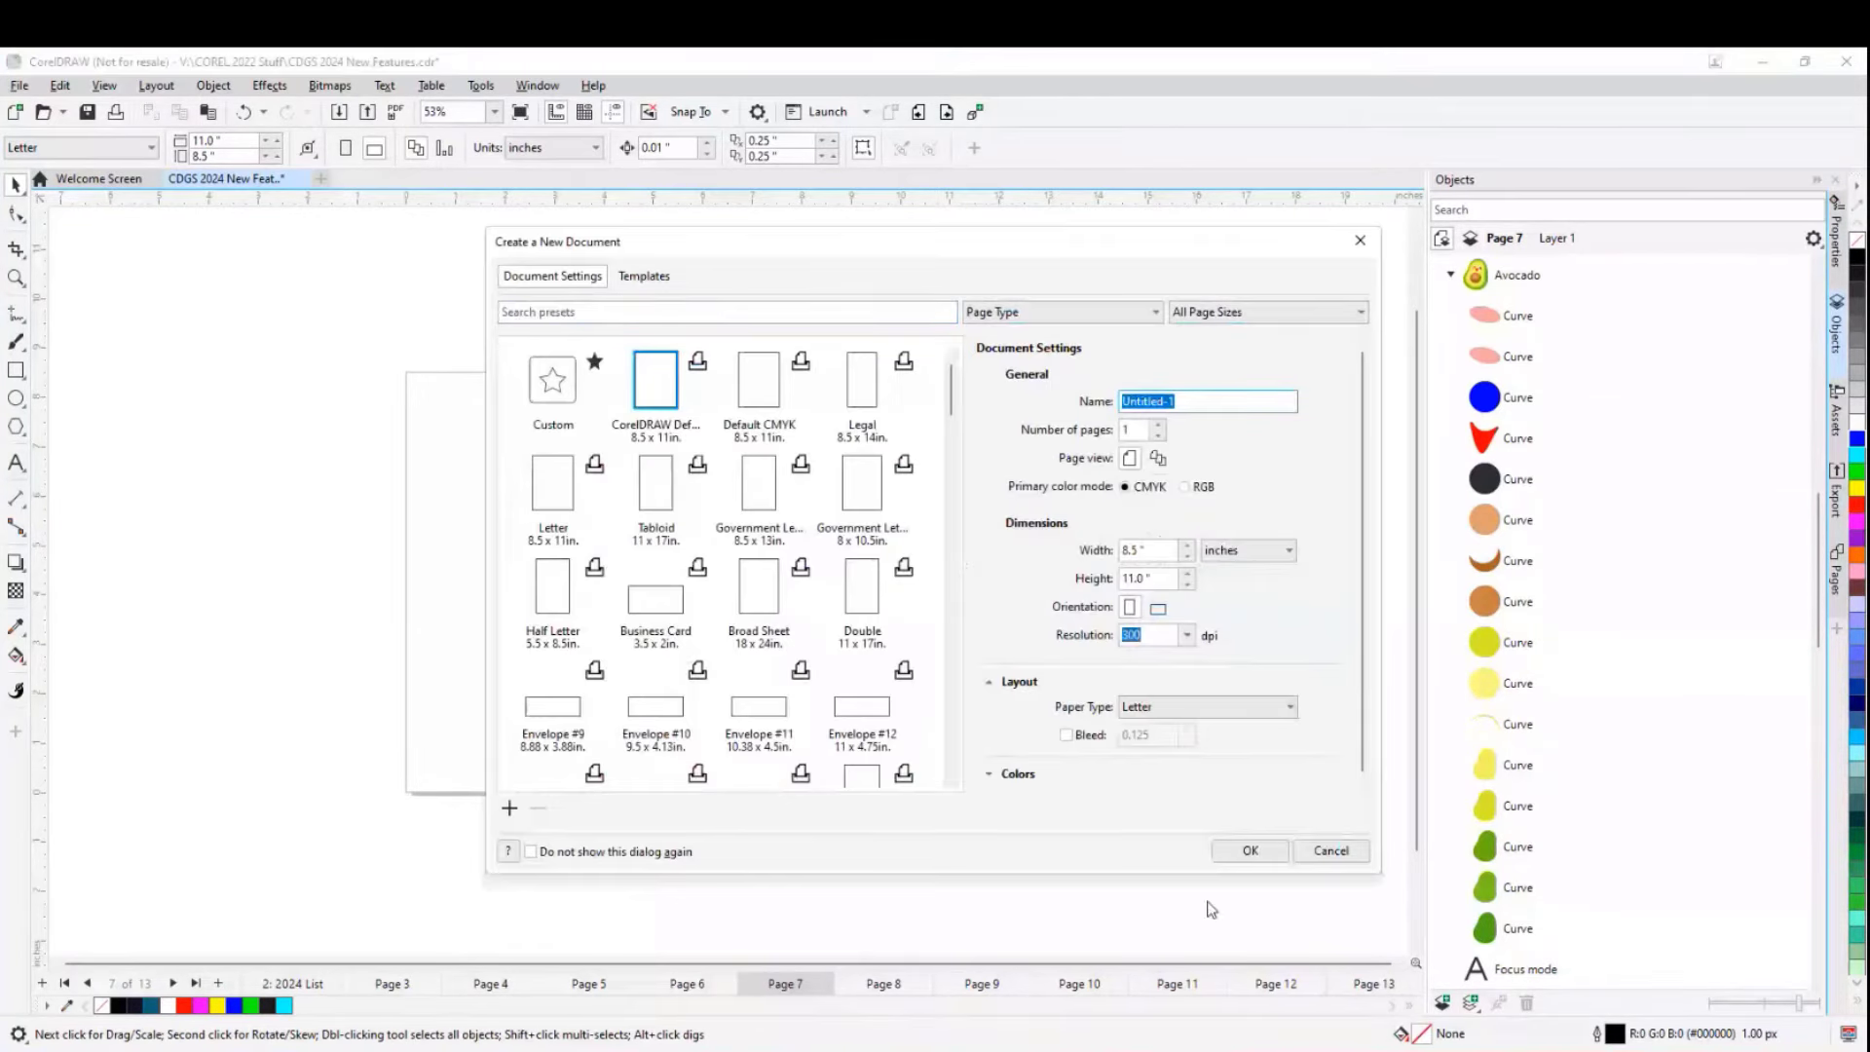
pyautogui.click(1255, 851)
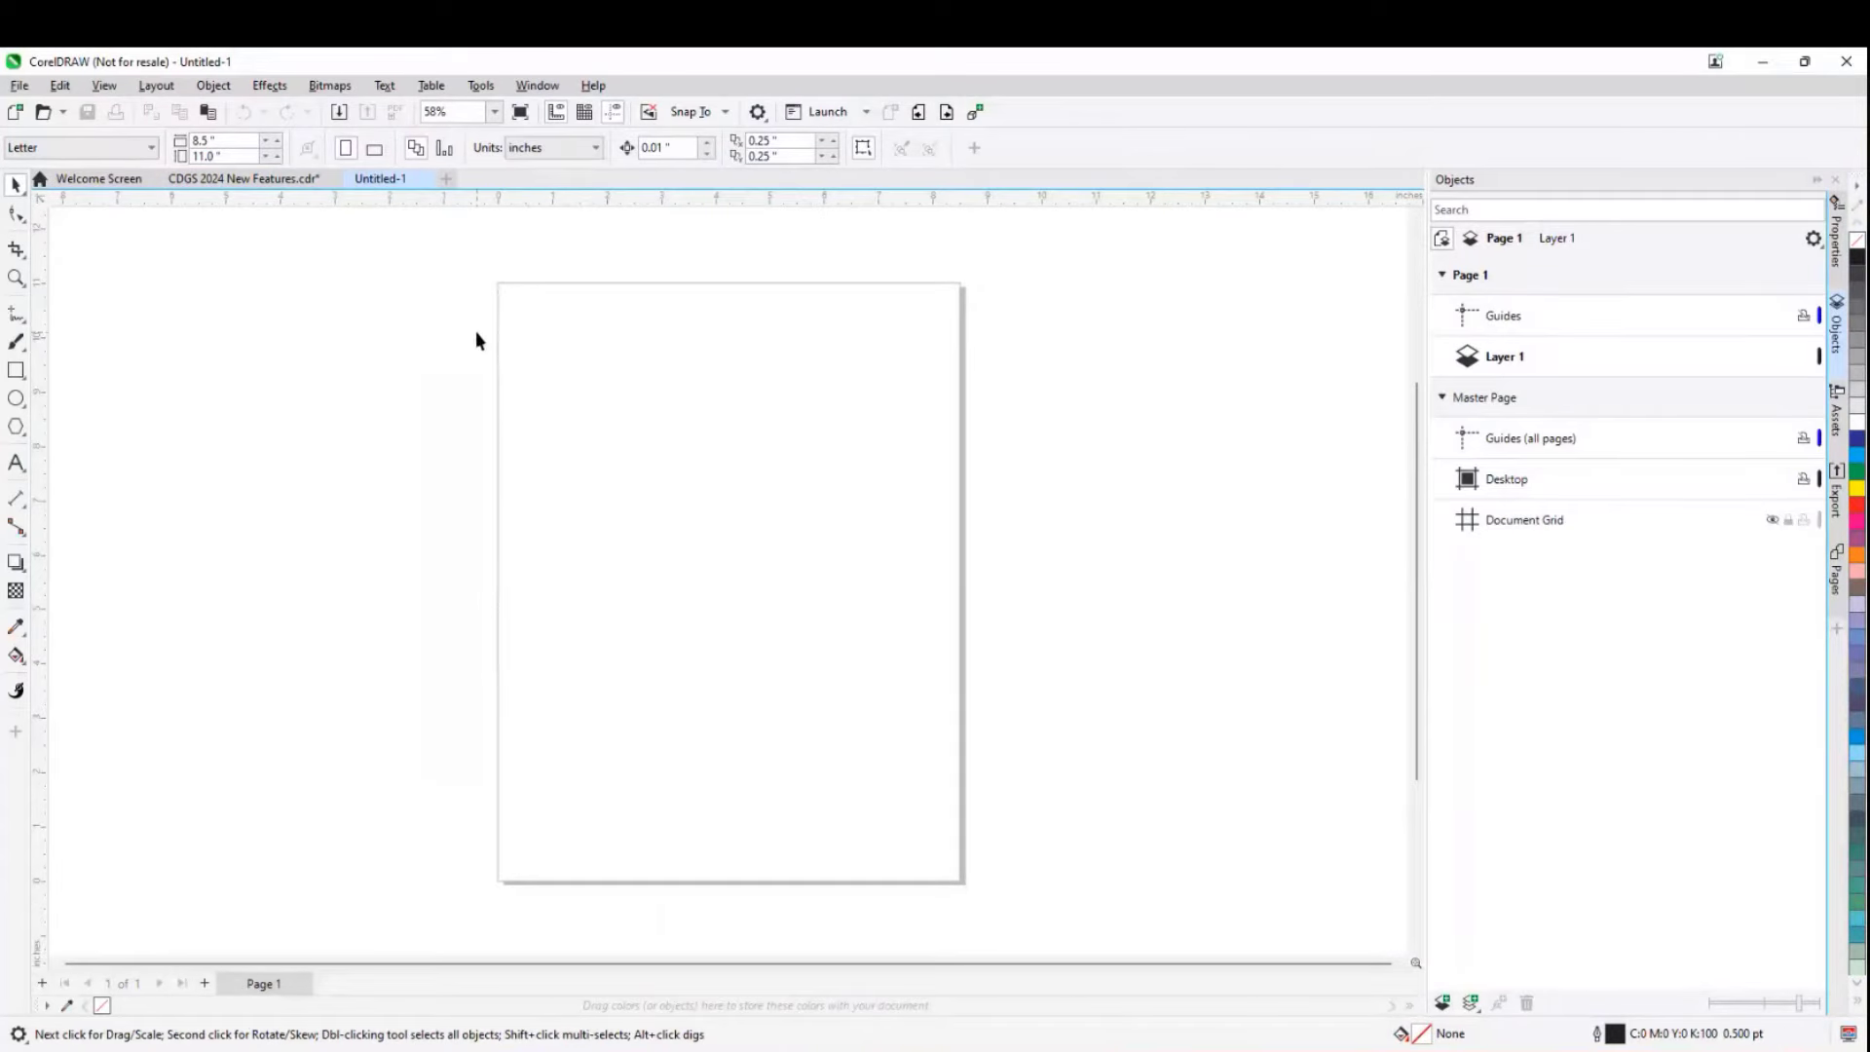
pyautogui.click(23, 86)
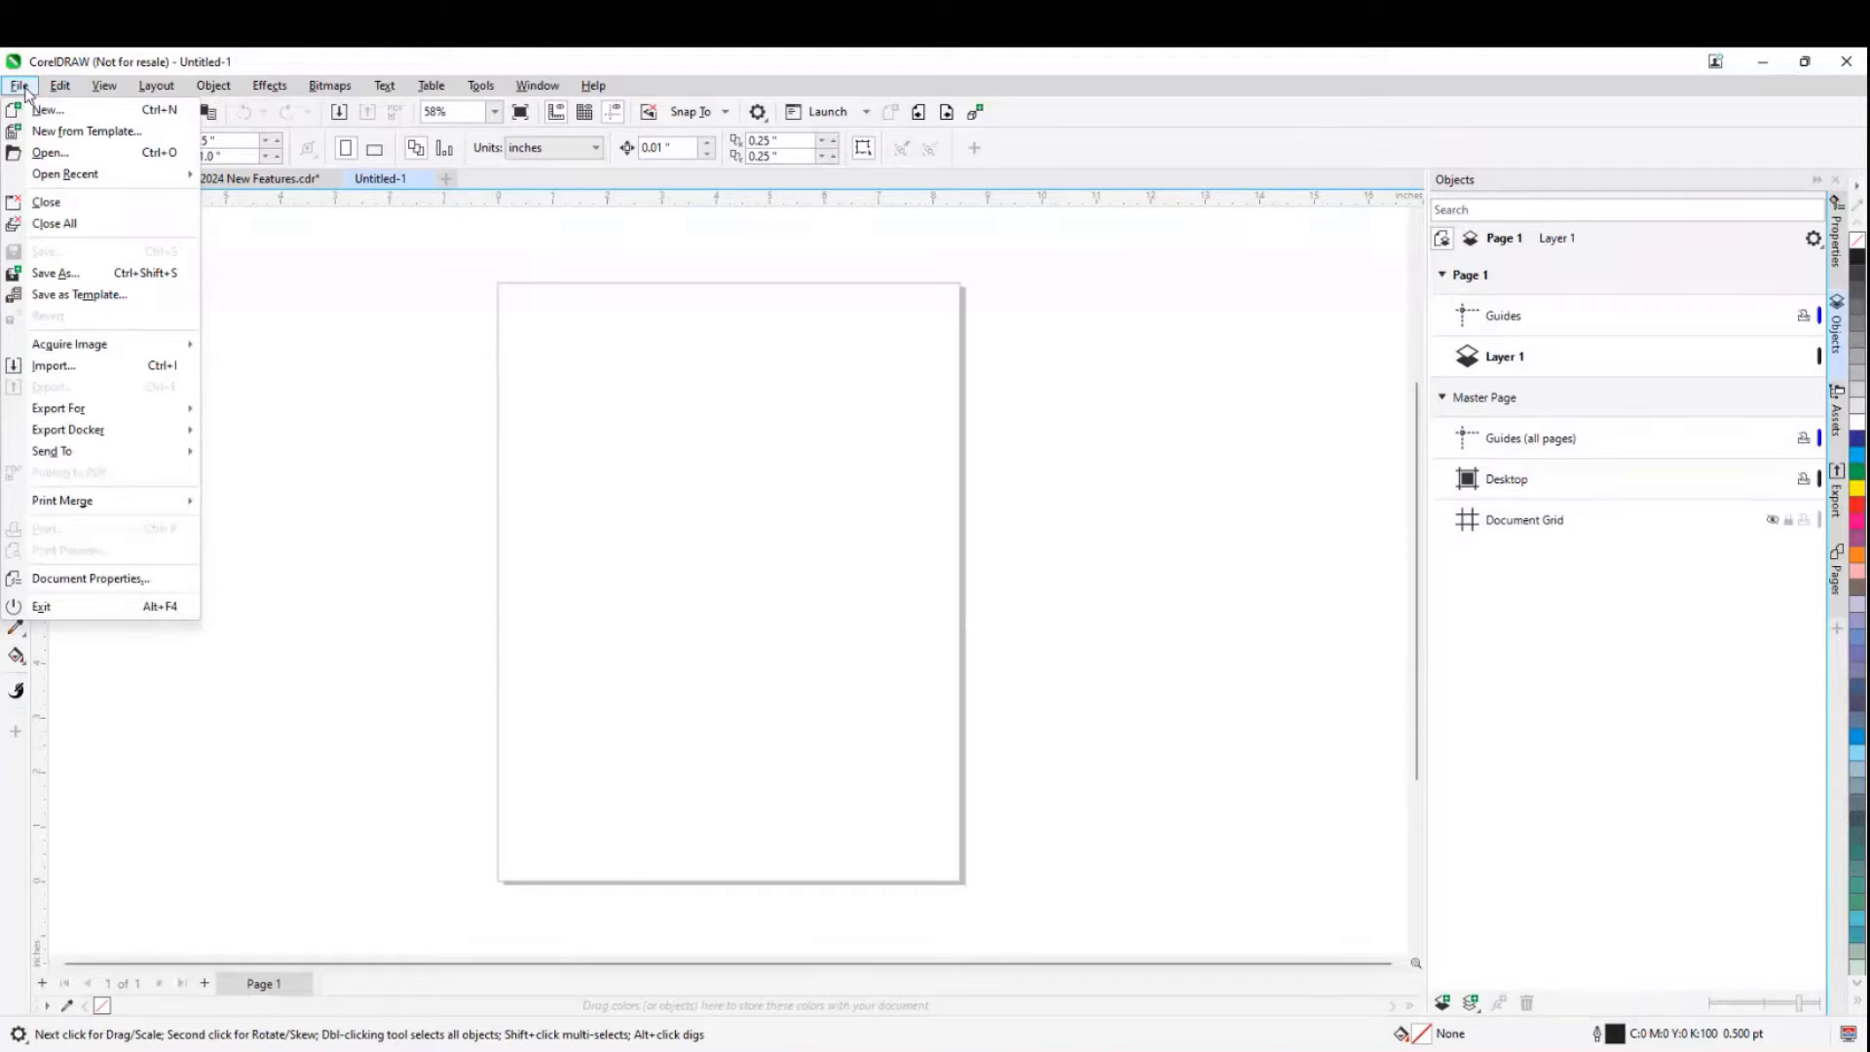
pyautogui.moveTo(113, 511)
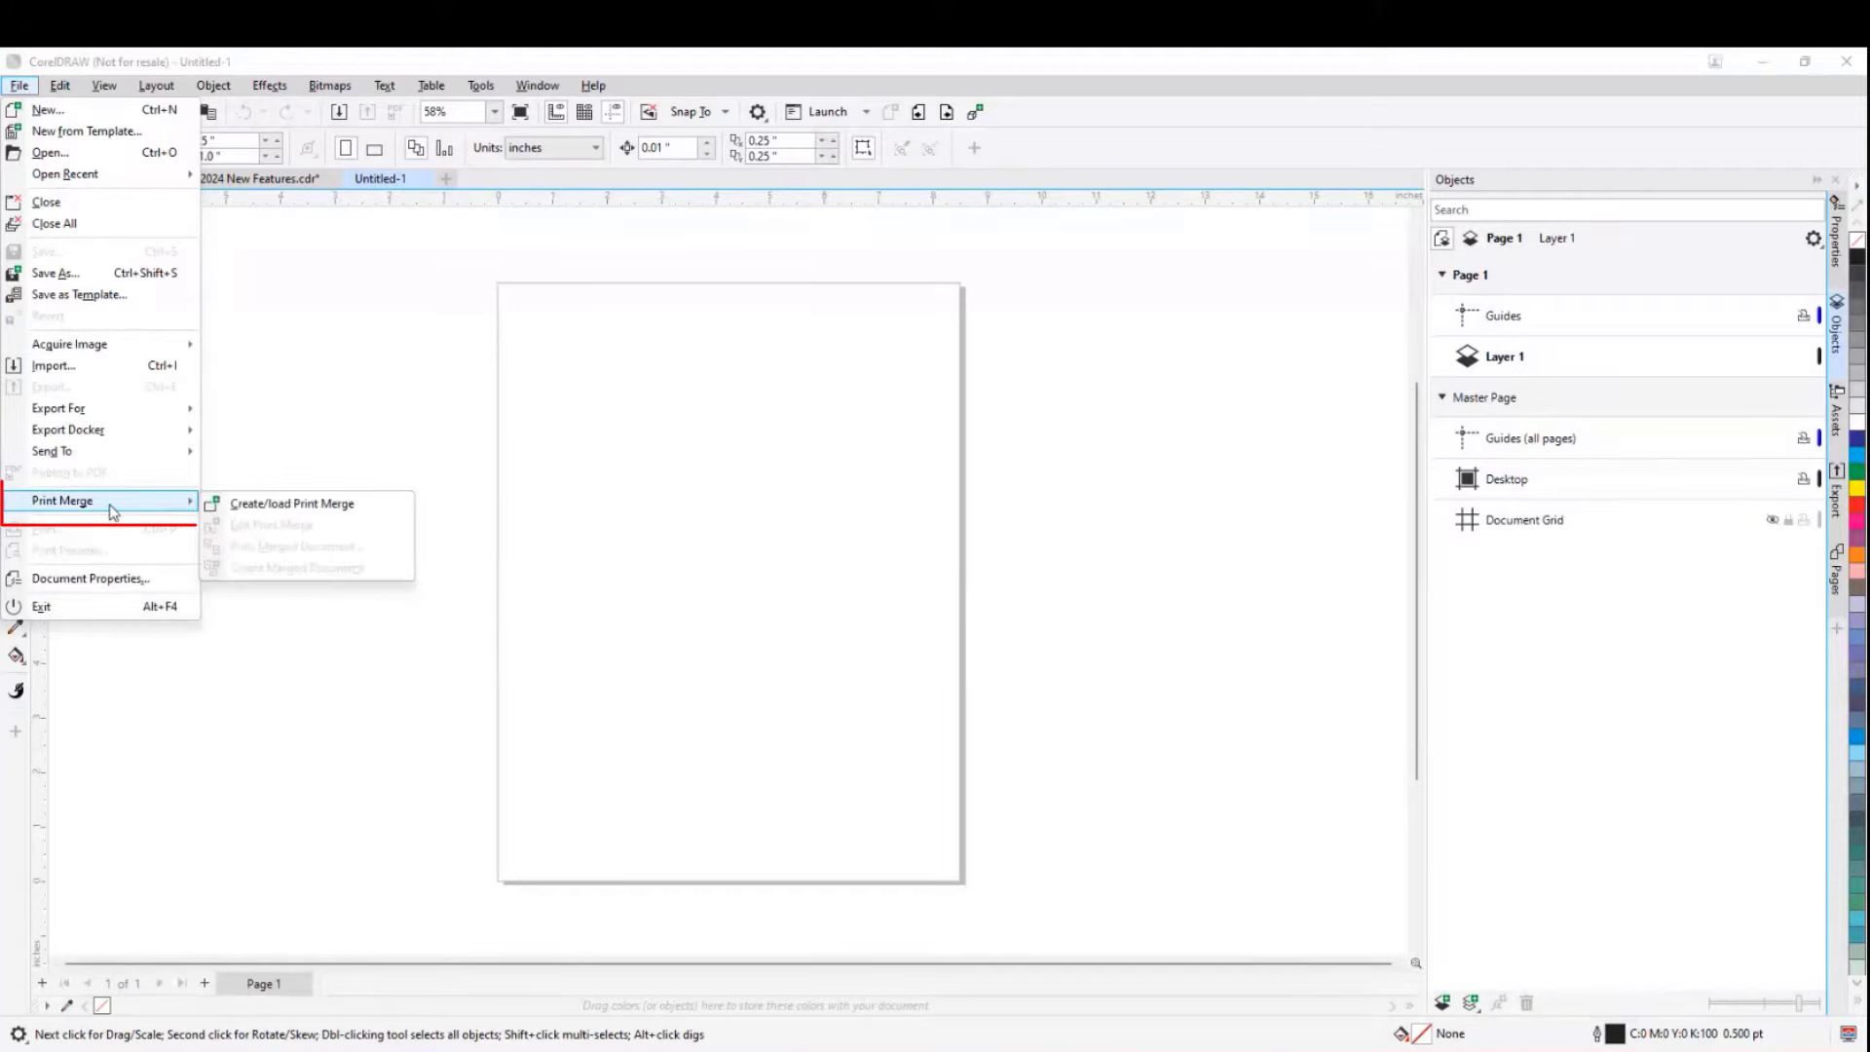
pyautogui.click(298, 505)
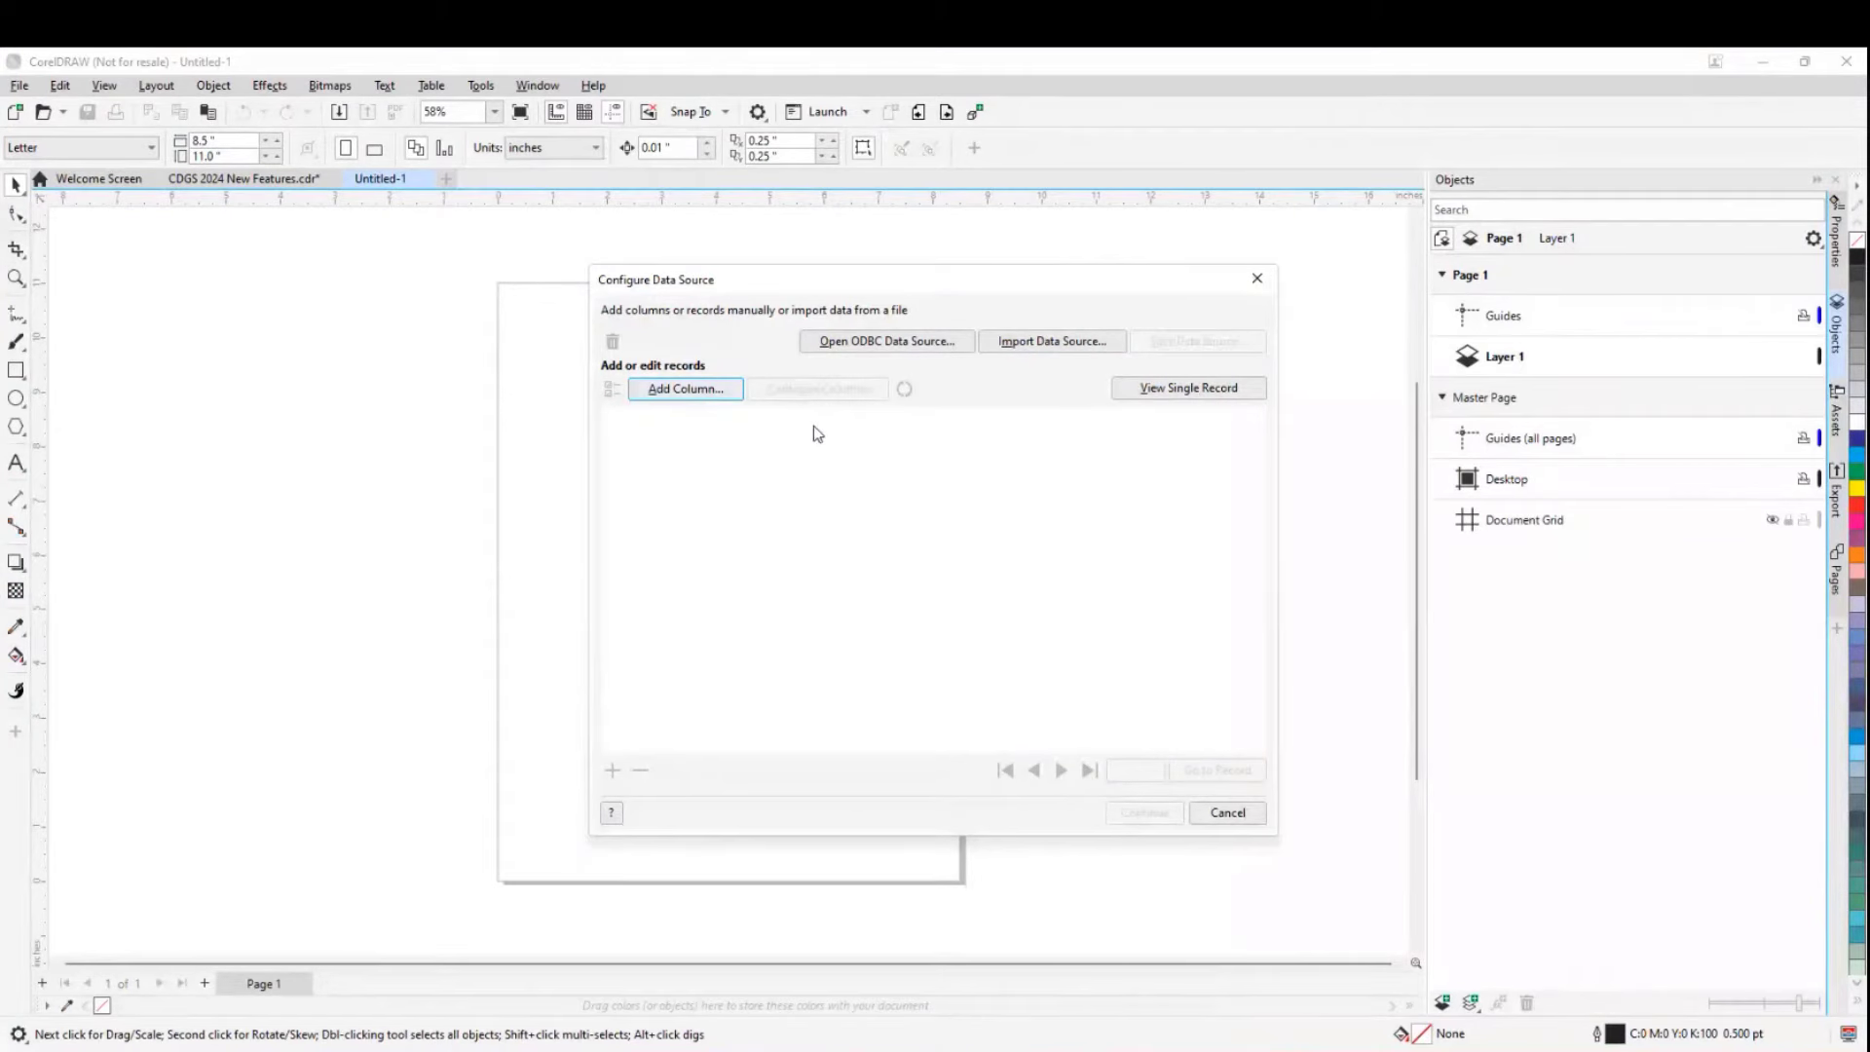
pyautogui.click(1088, 339)
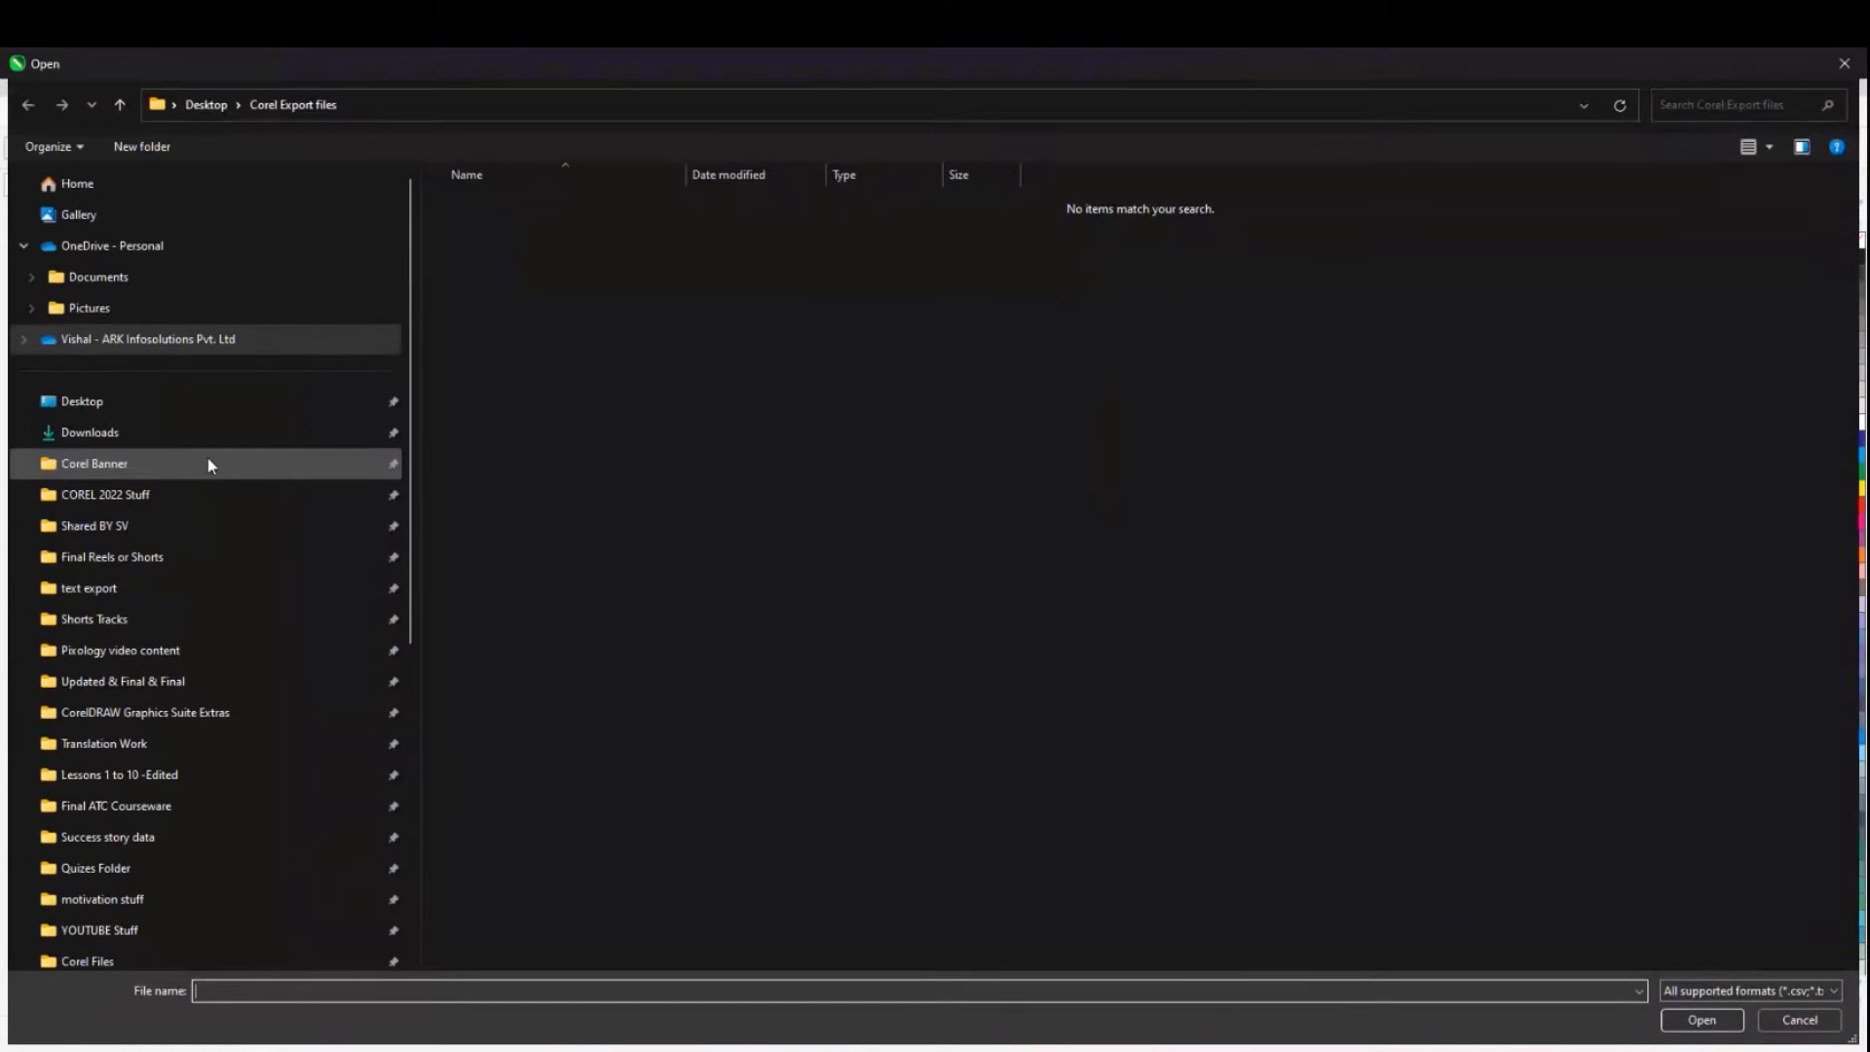
pyautogui.click(120, 400)
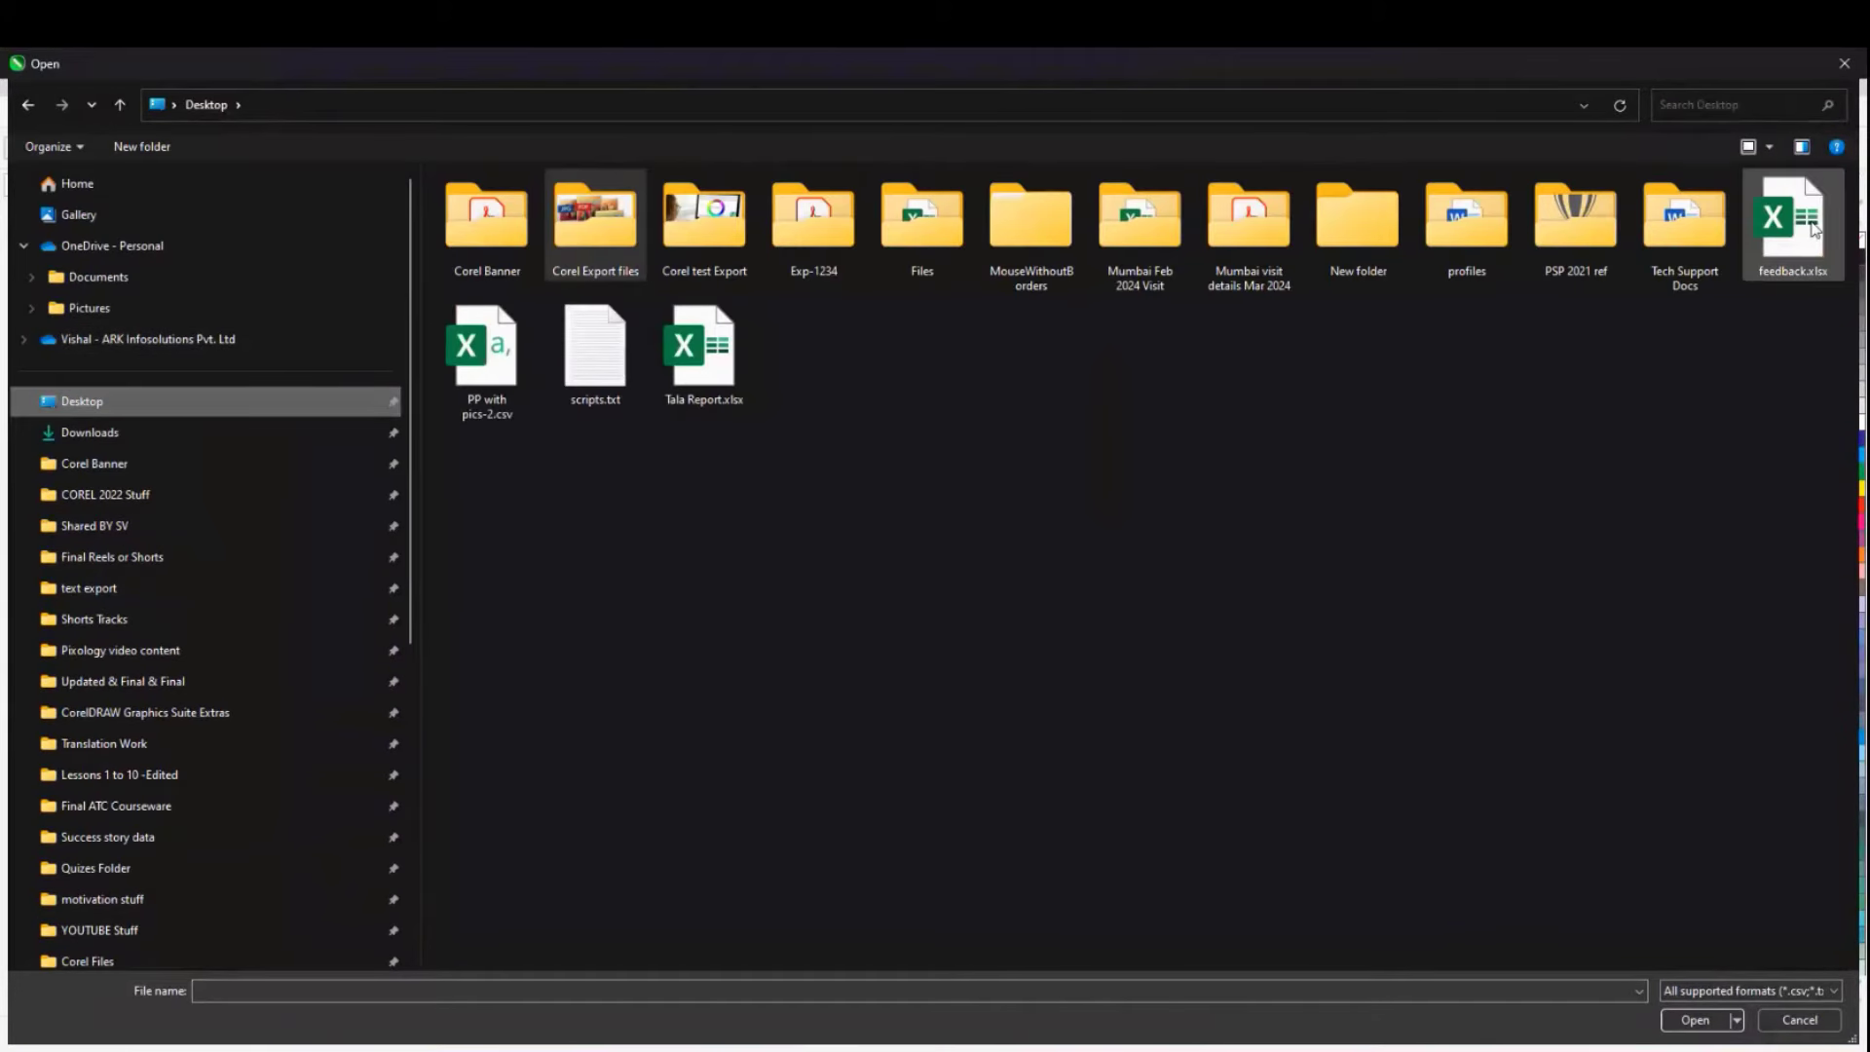
pyautogui.click(527, 384)
pyautogui.doubleClick(527, 384)
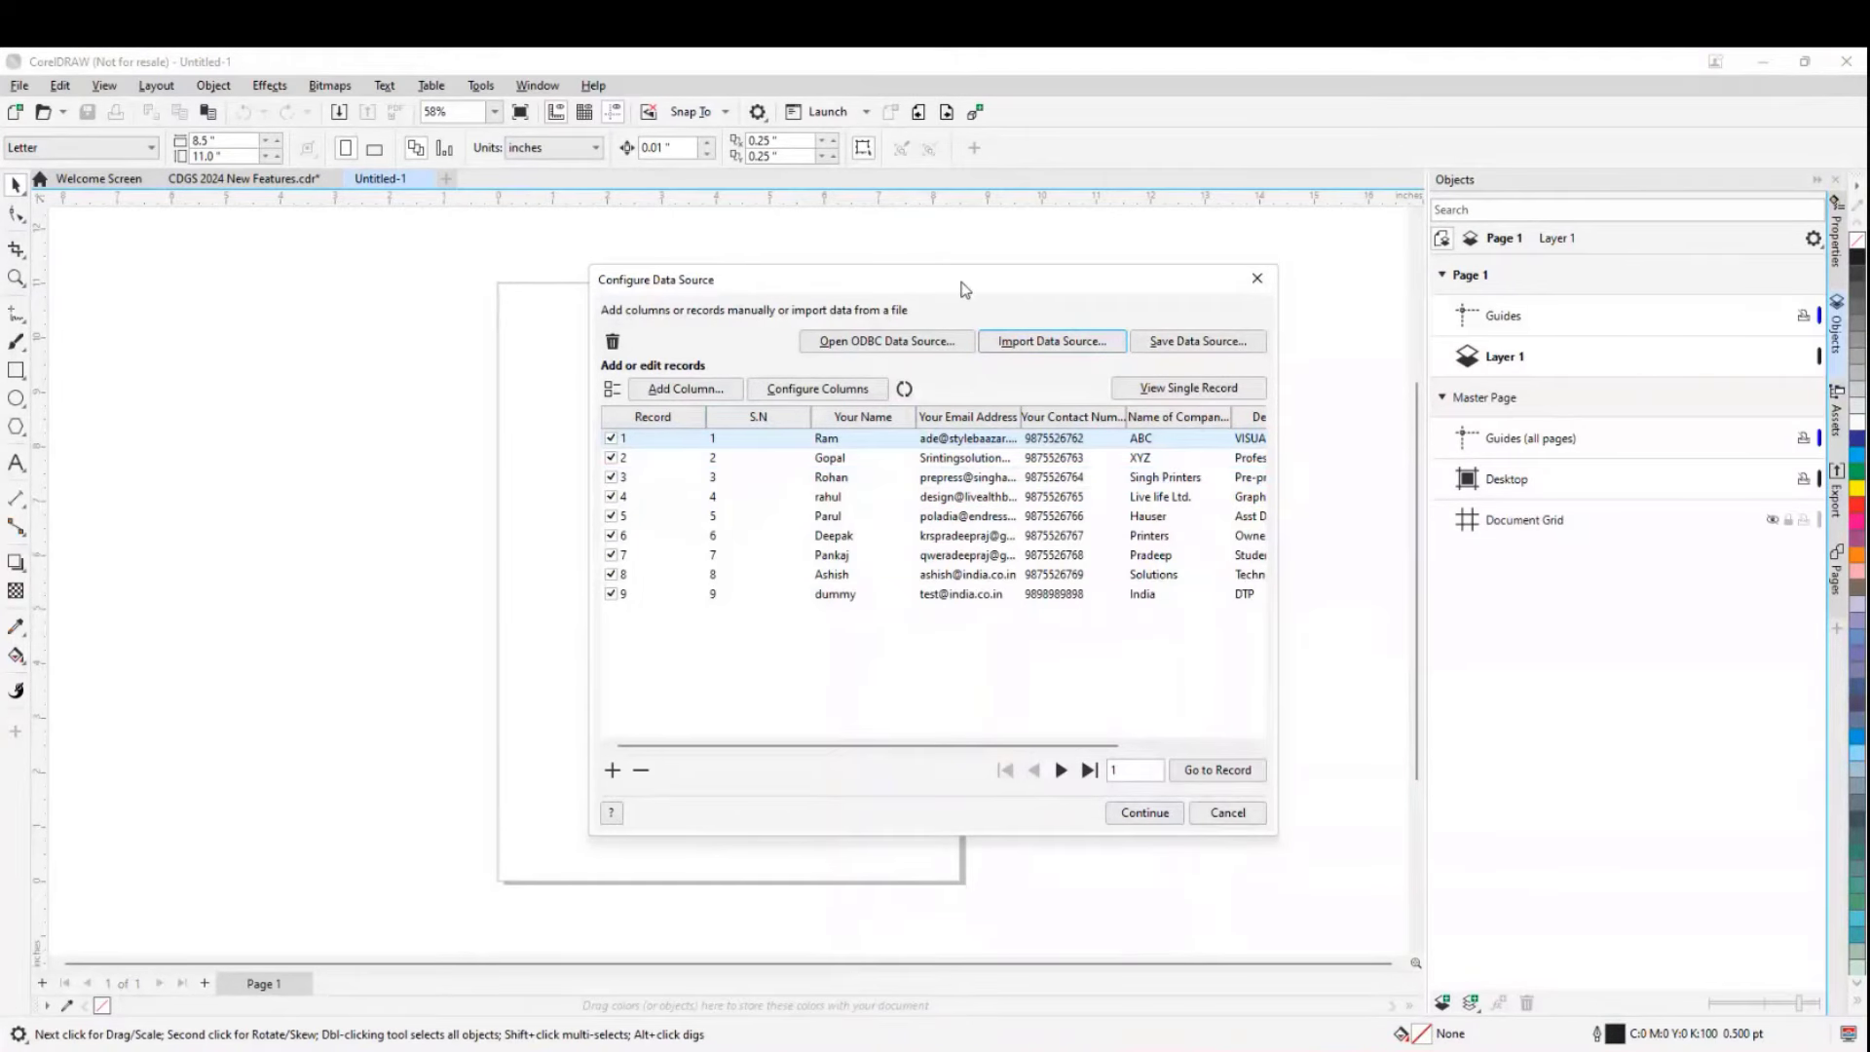
pyautogui.moveTo(967, 283); pyautogui.dragTo(850, 254)
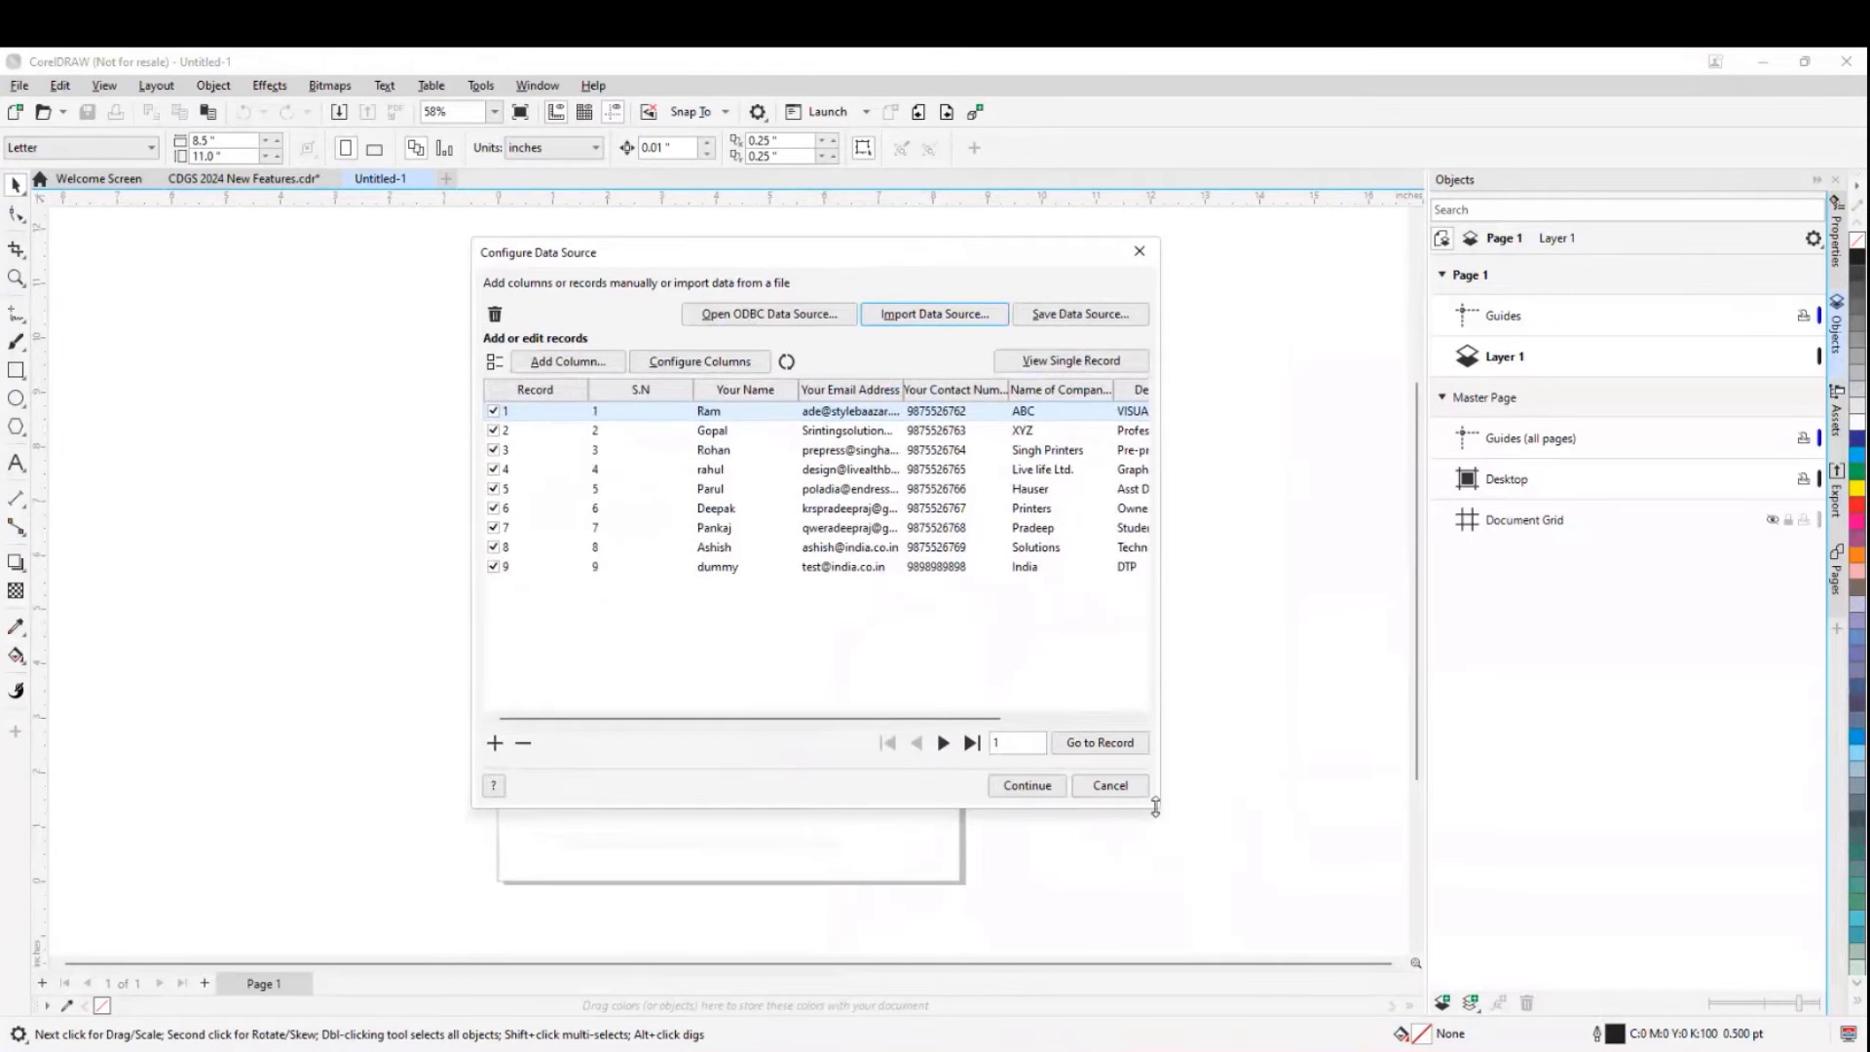
pyautogui.moveTo(1156, 809); pyautogui.dragTo(1298, 836)
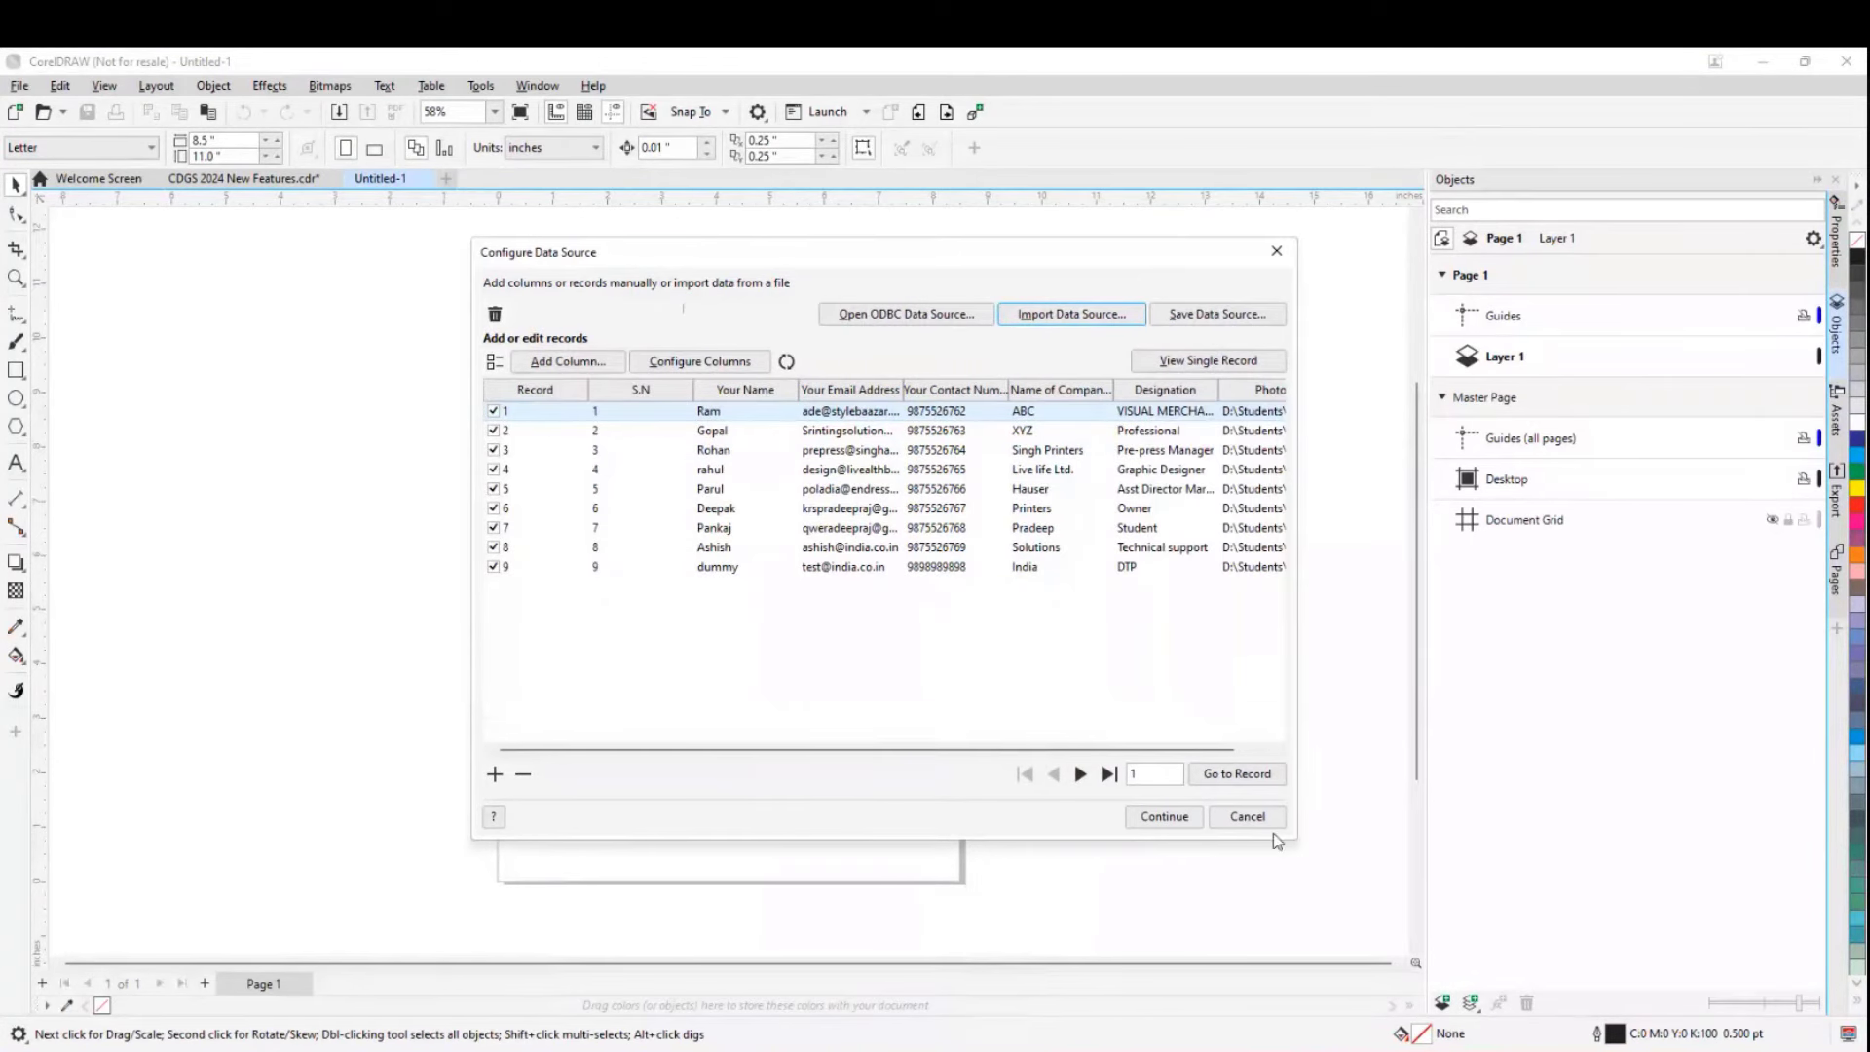
pyautogui.click(712, 571)
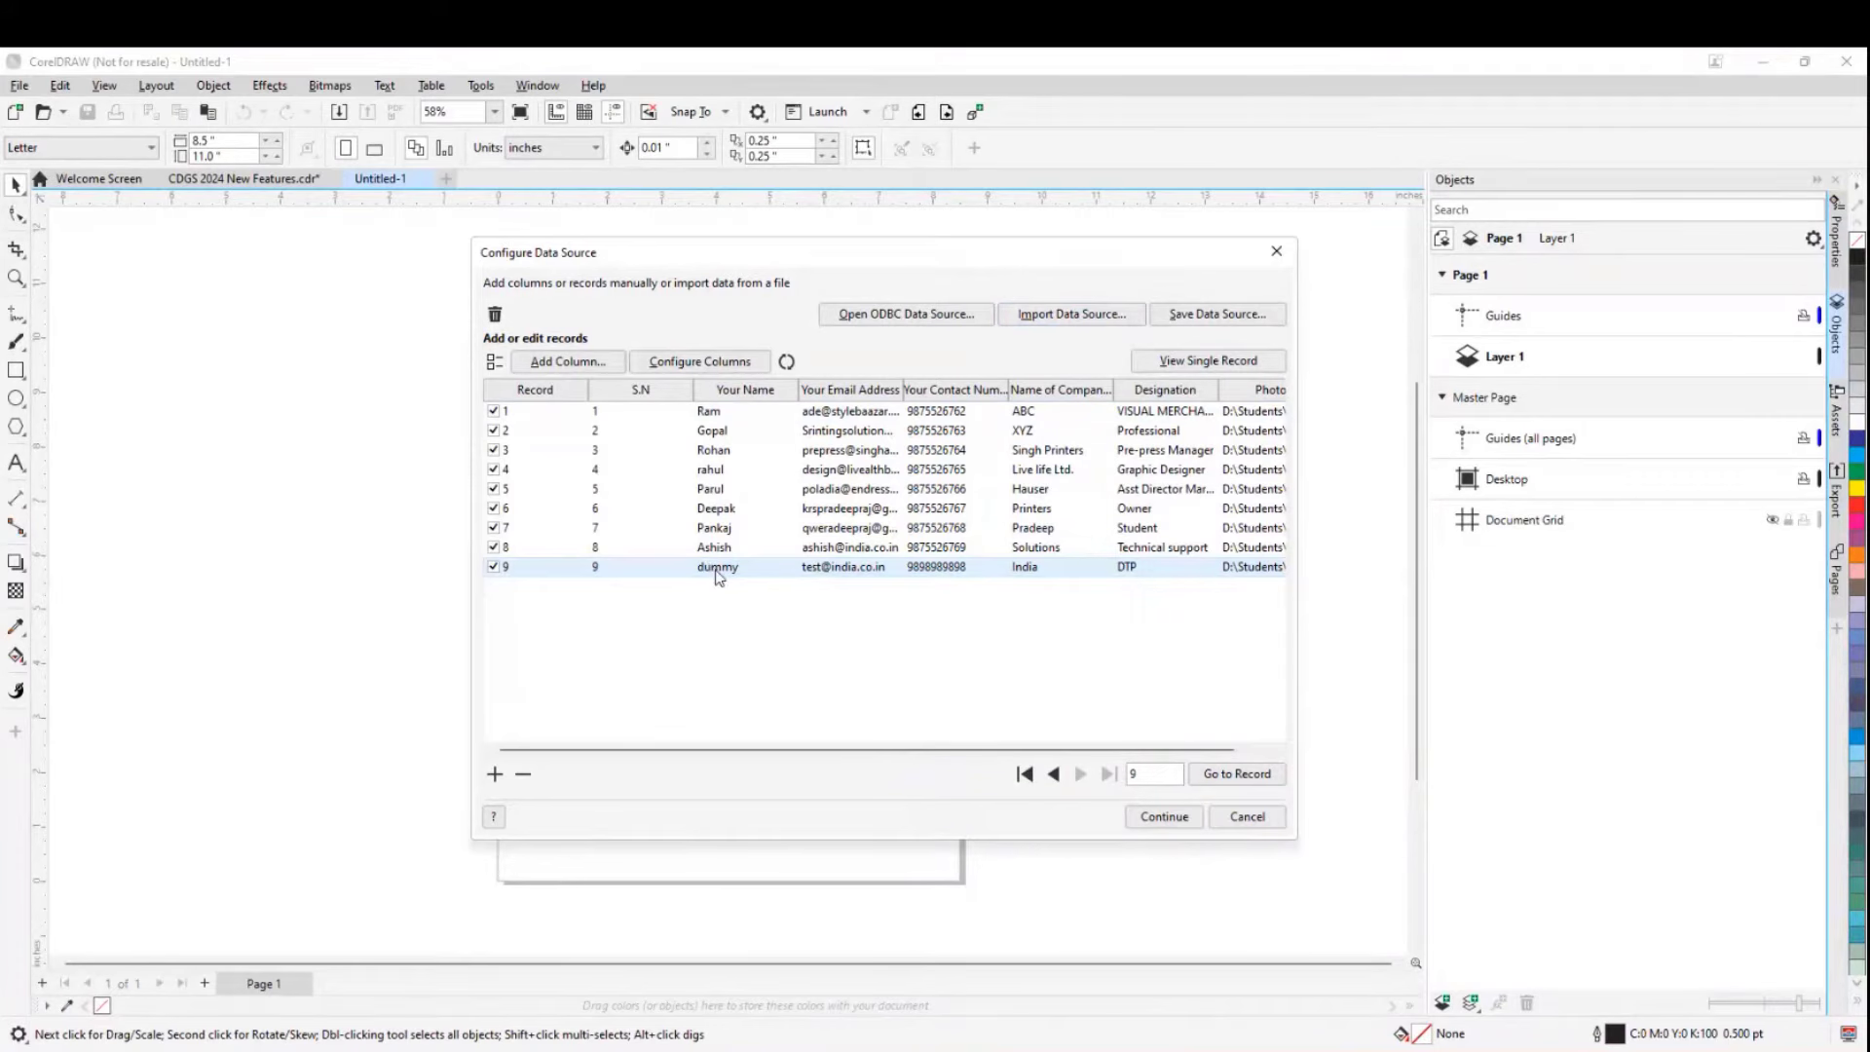
pyautogui.click(704, 570)
pyautogui.write('D')
pyautogui.click(694, 623)
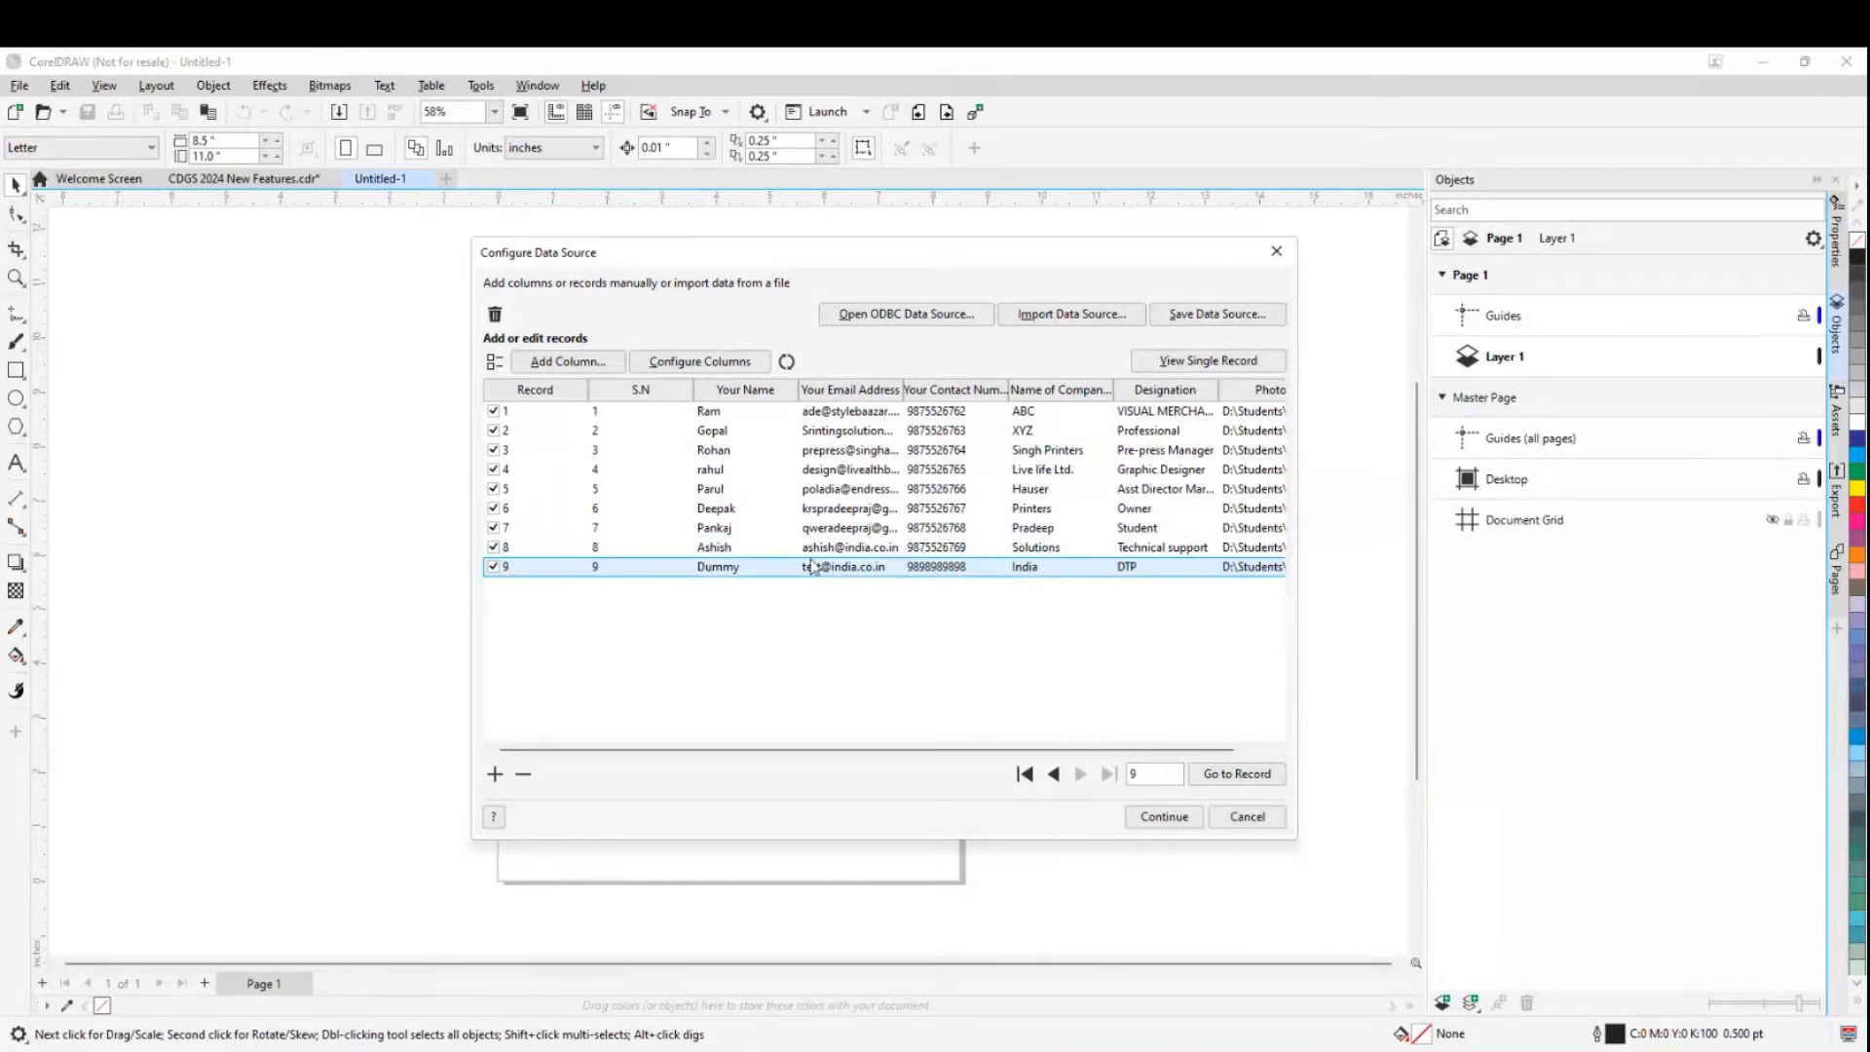
pyautogui.click(523, 775)
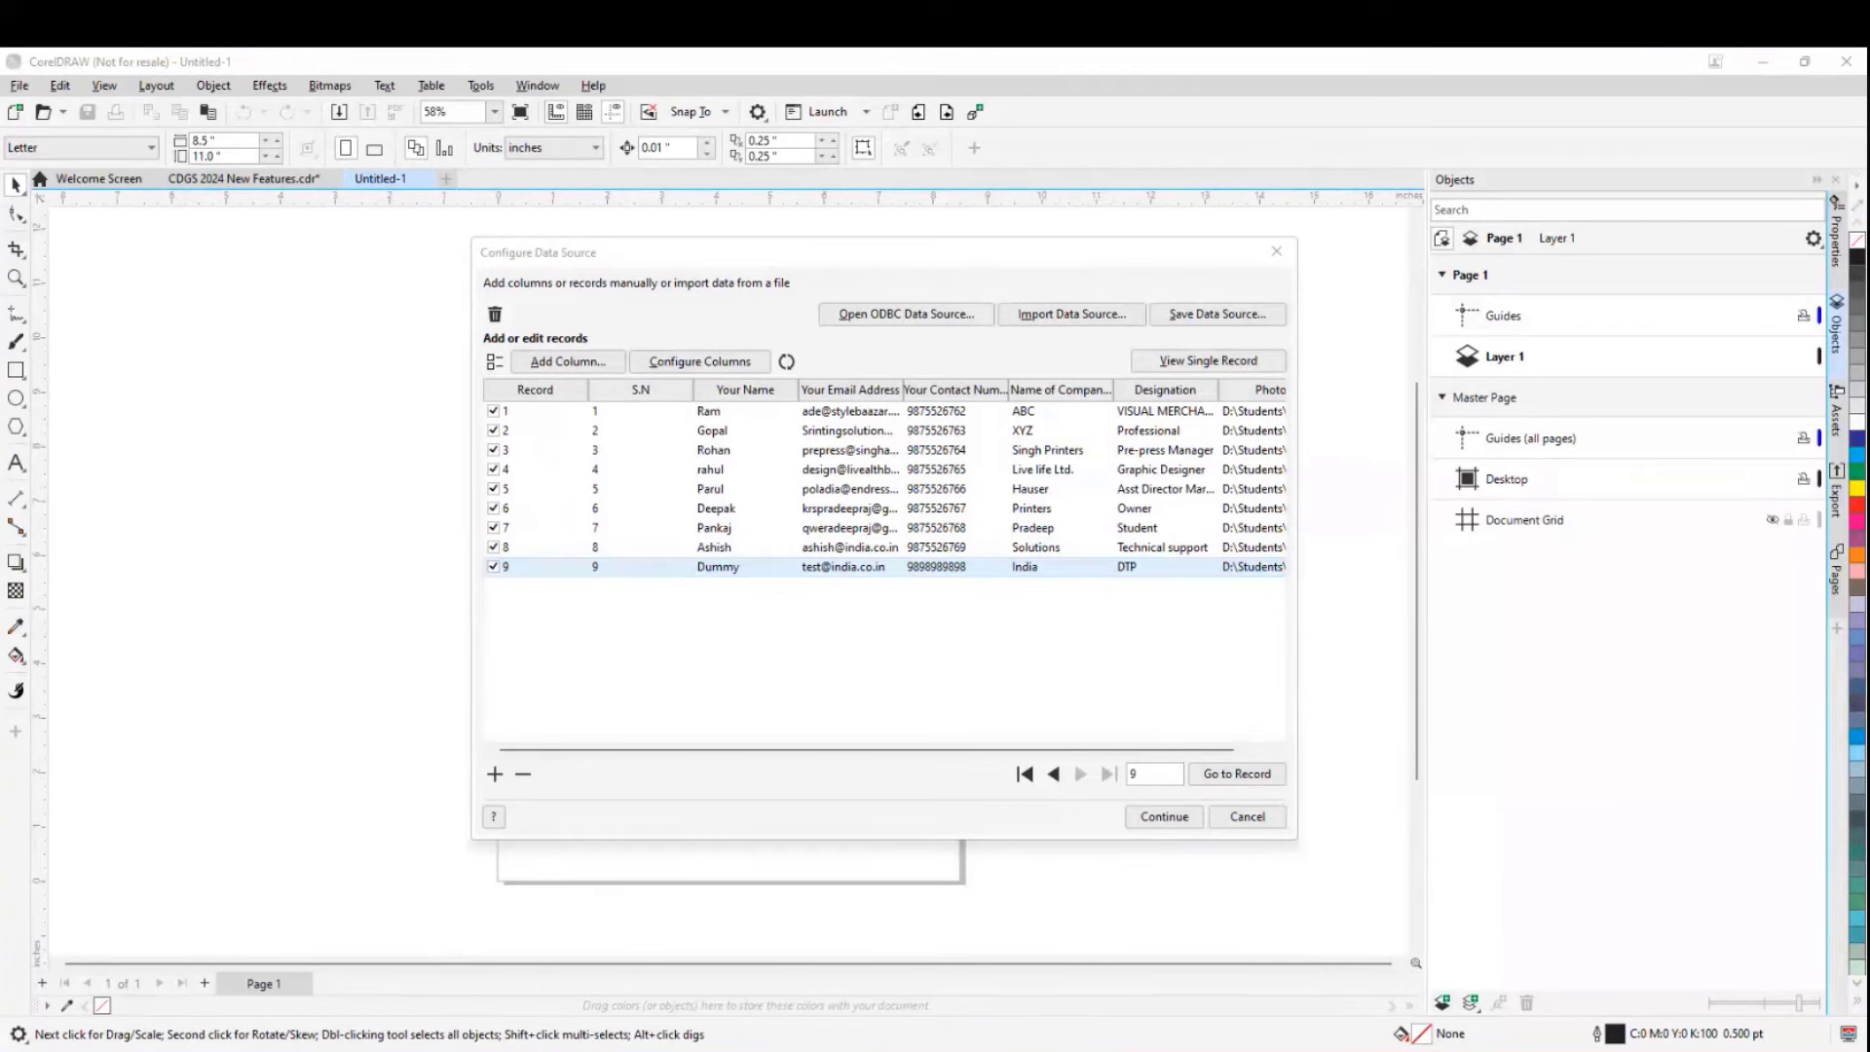
pyautogui.press('Escape')
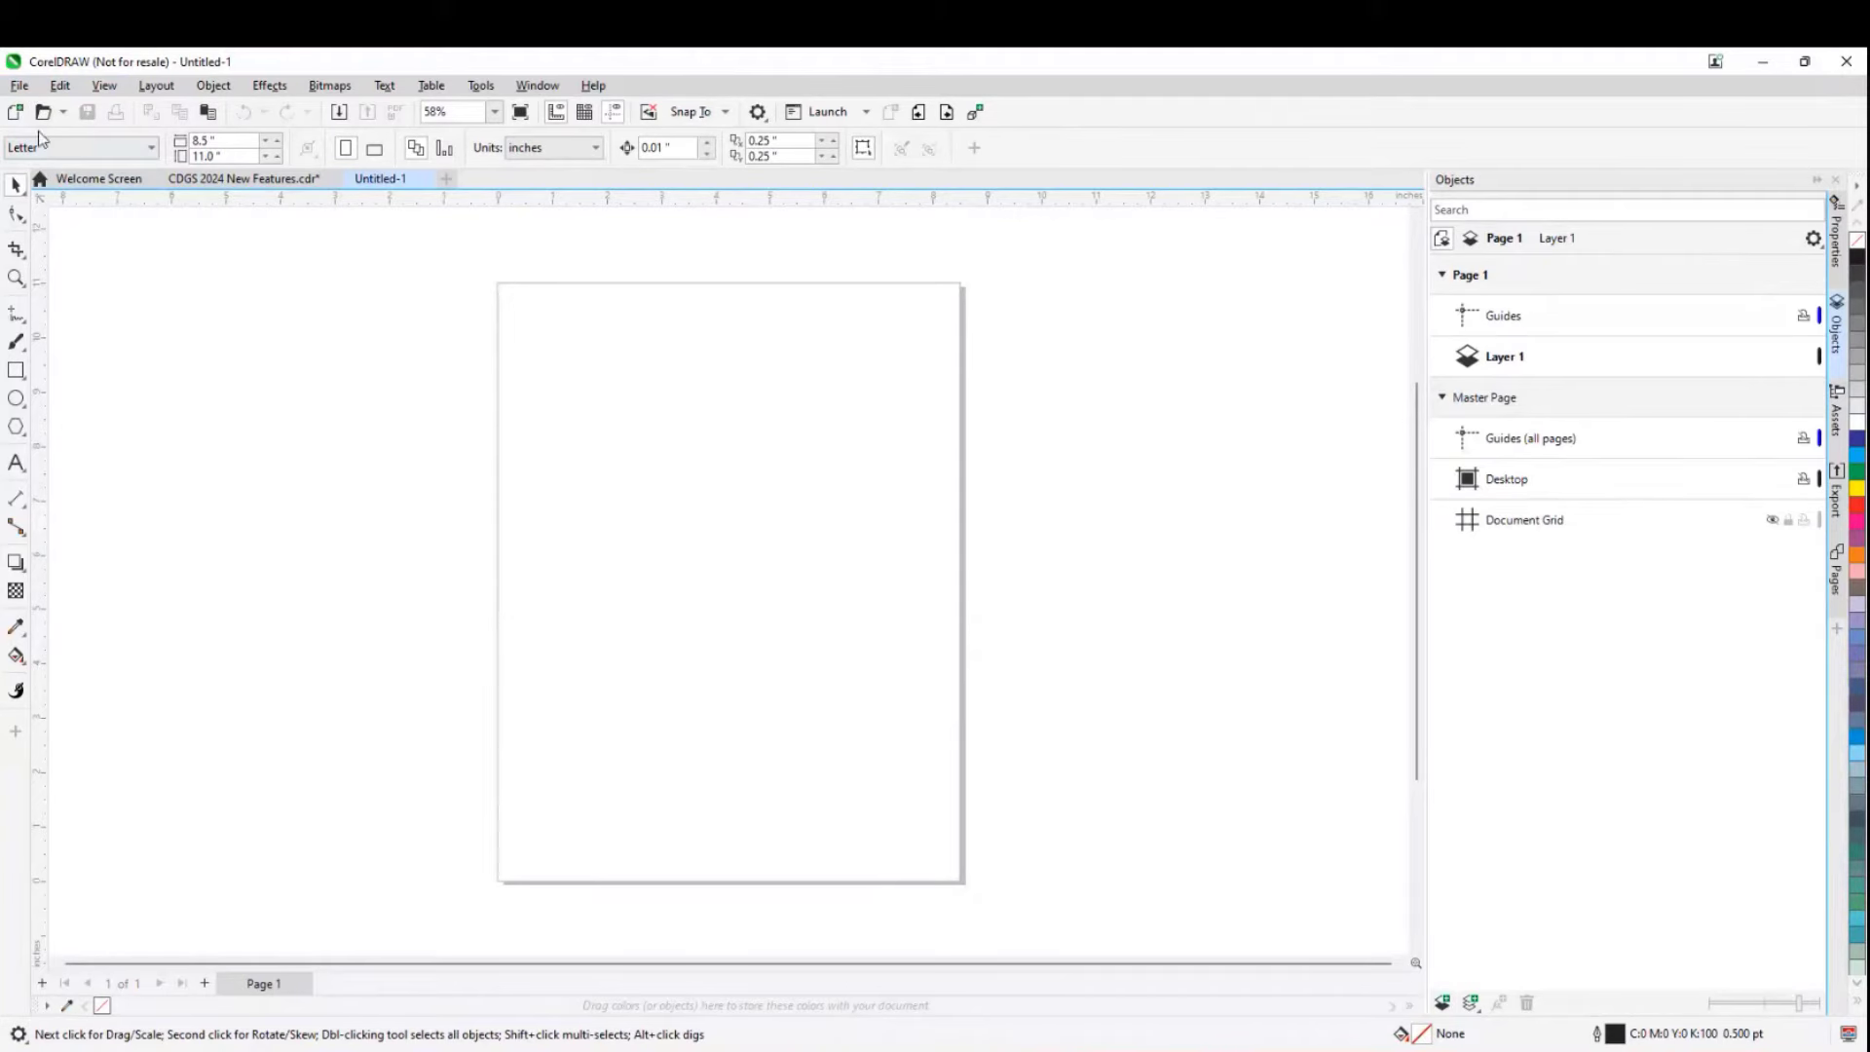
# - Start a new print merge and import PP with pics-2.csv from the Desktop as its data source
pyautogui.click(16, 87)
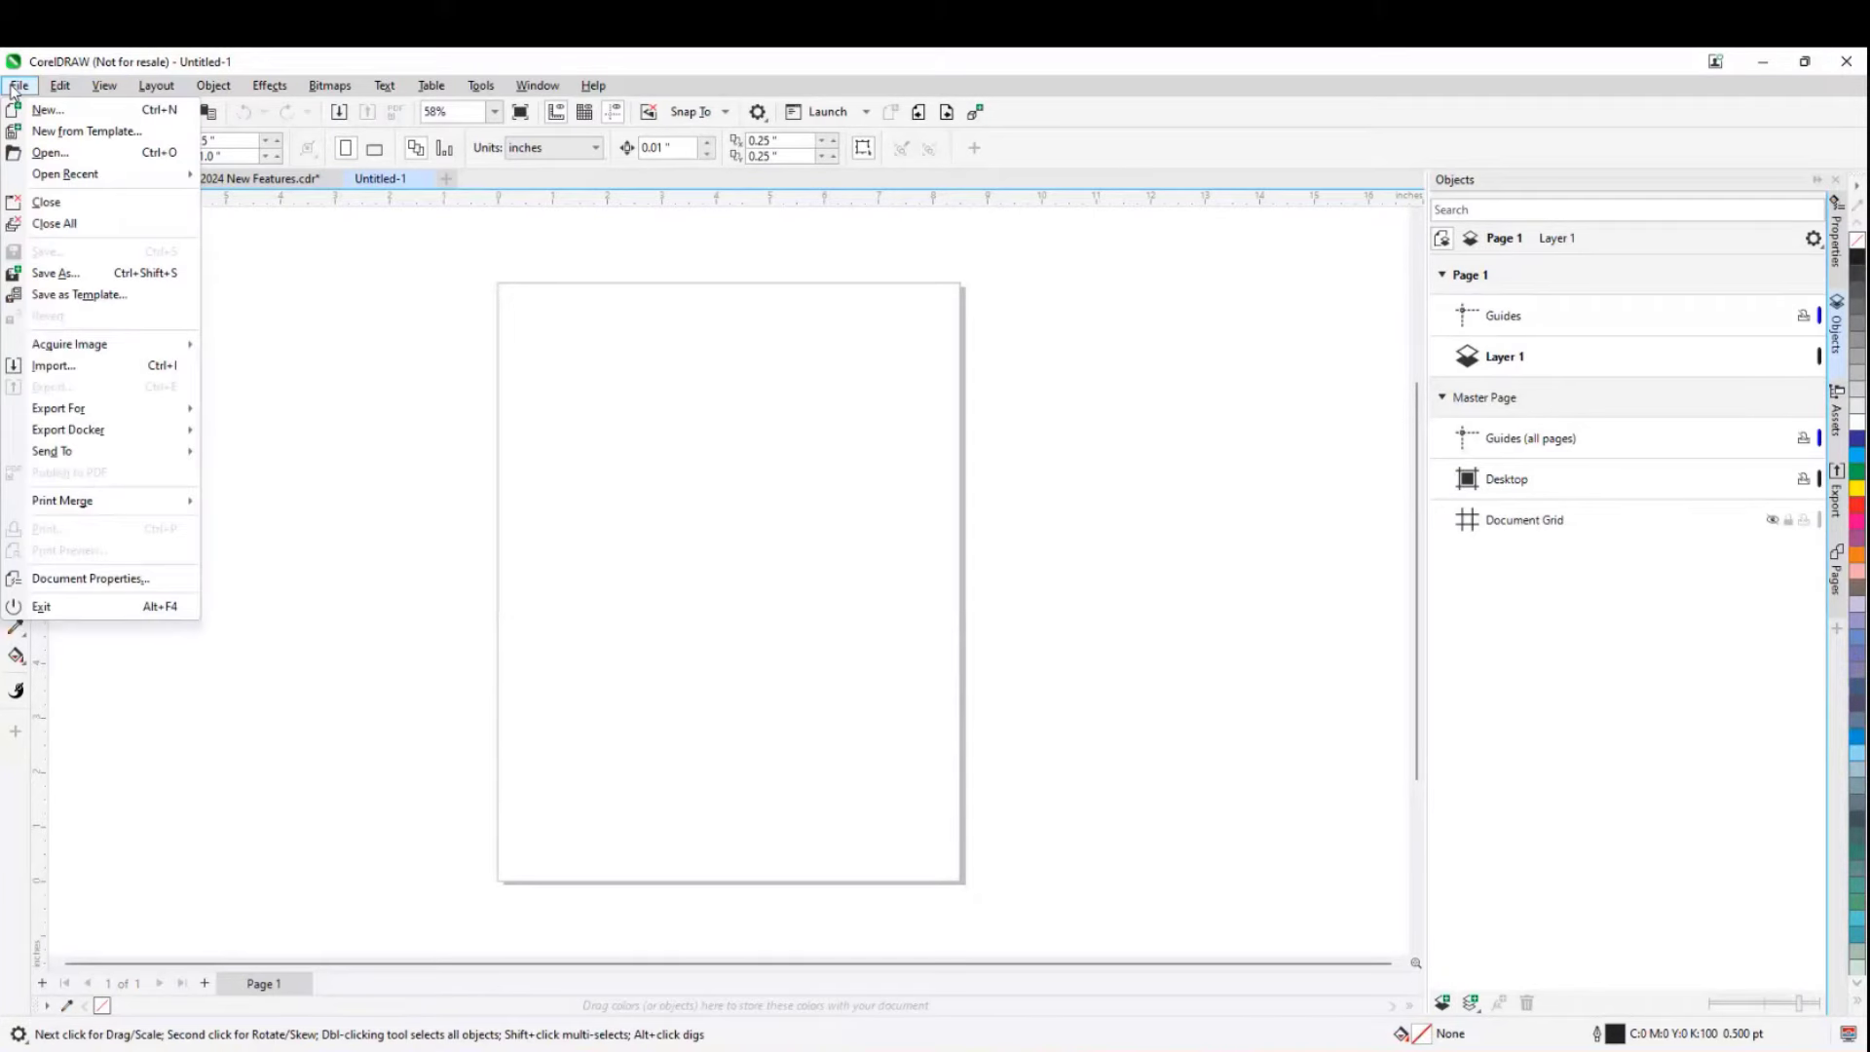
pyautogui.moveTo(109, 505)
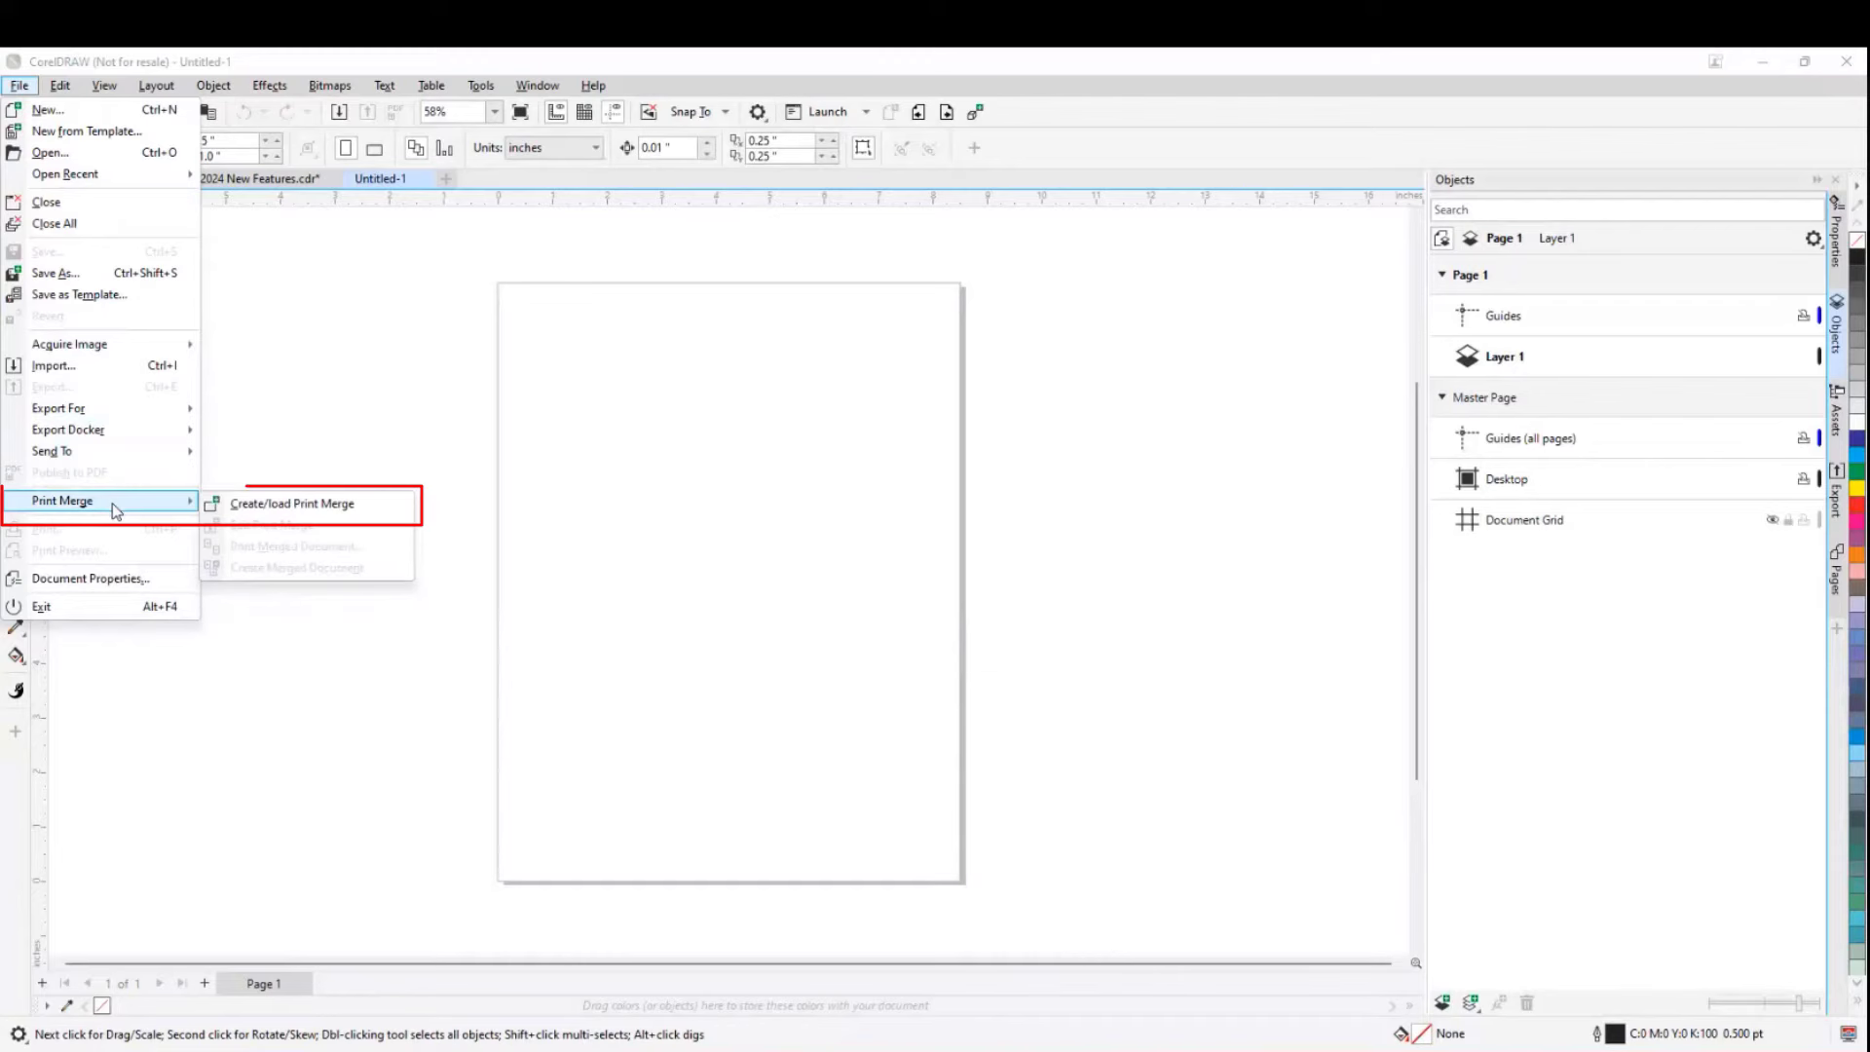
pyautogui.click(289, 508)
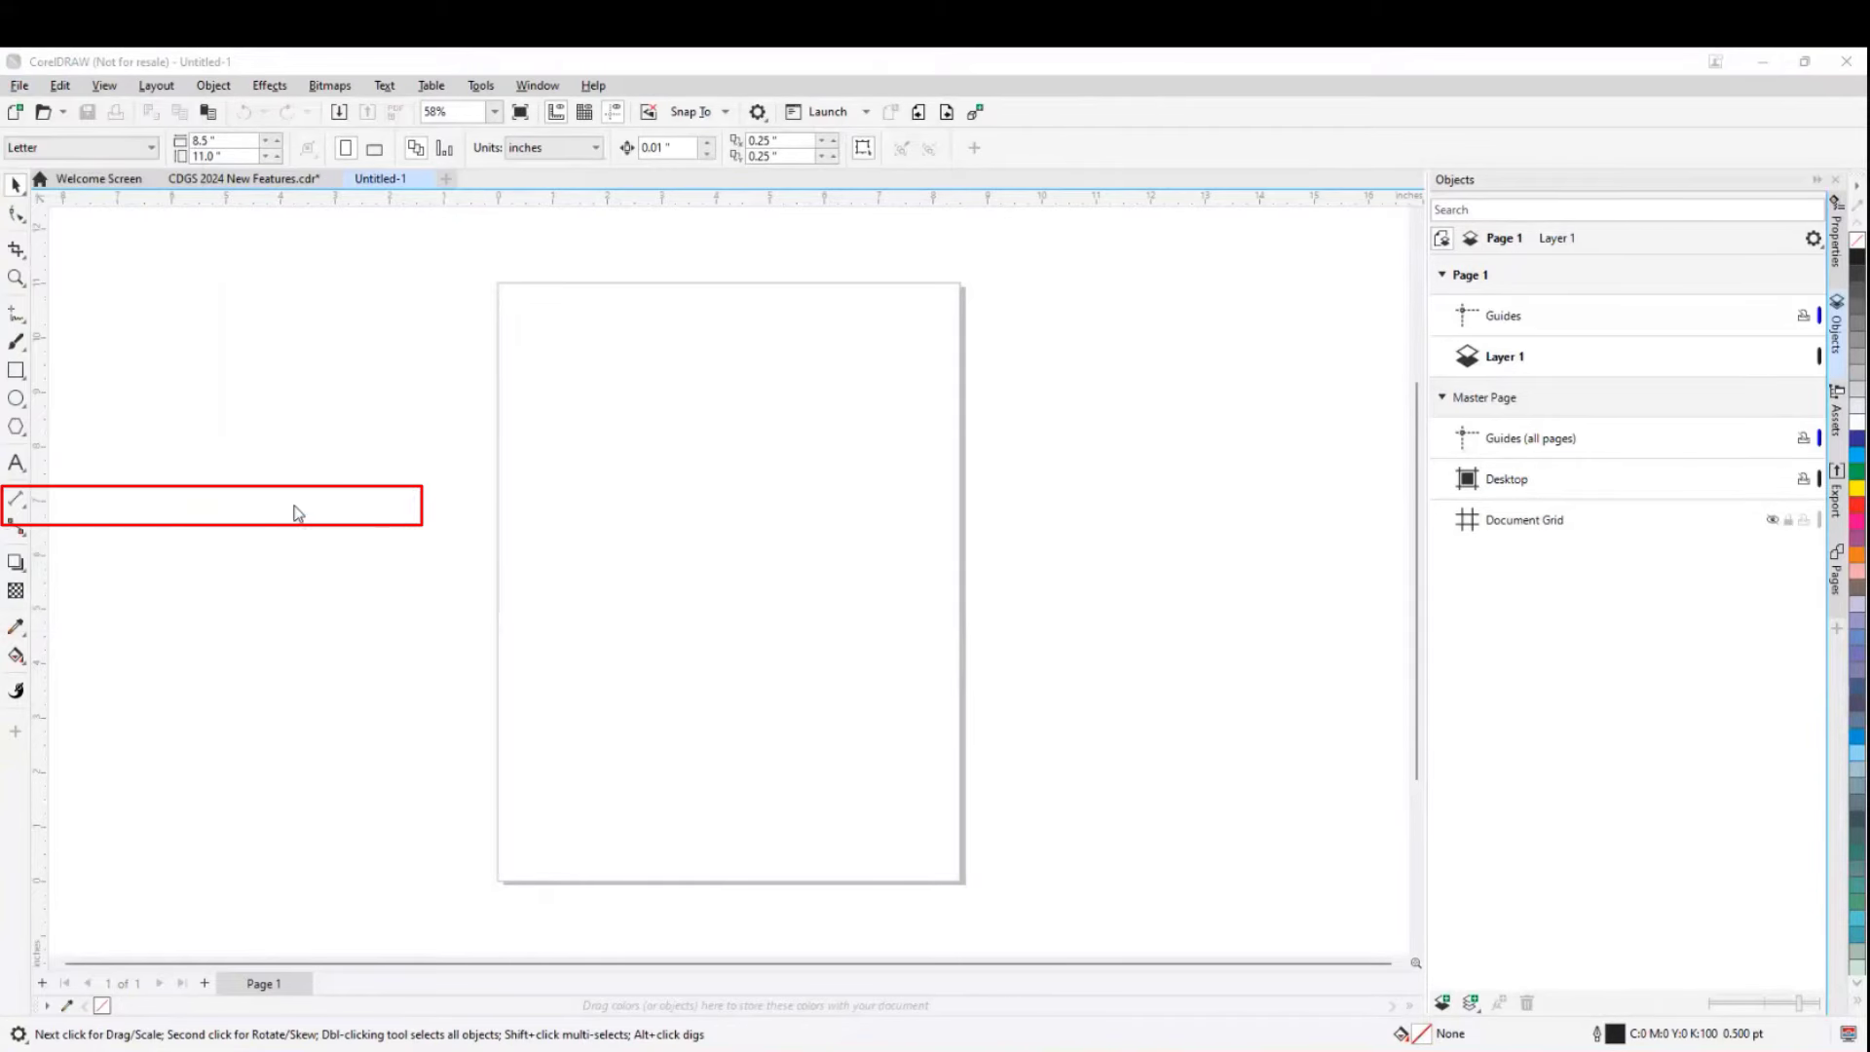
pyautogui.moveTo(872, 272); pyautogui.dragTo(760, 263)
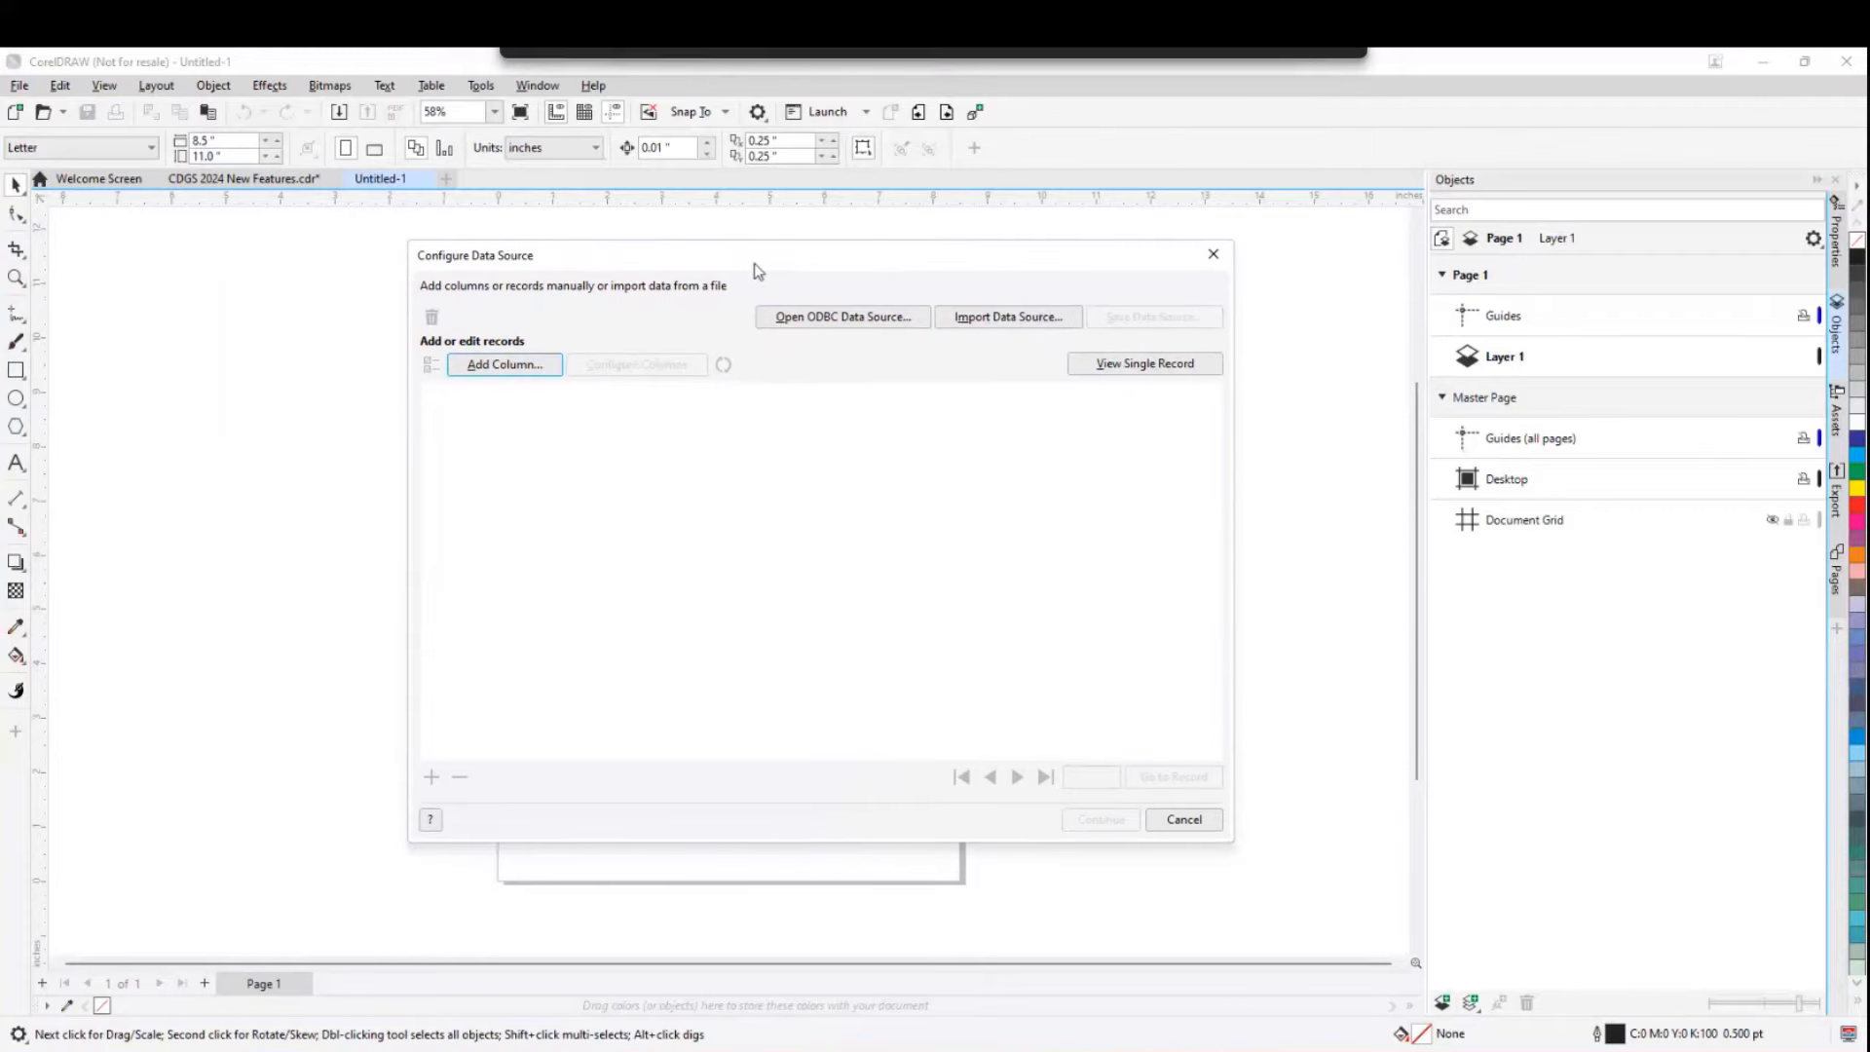
pyautogui.click(994, 329)
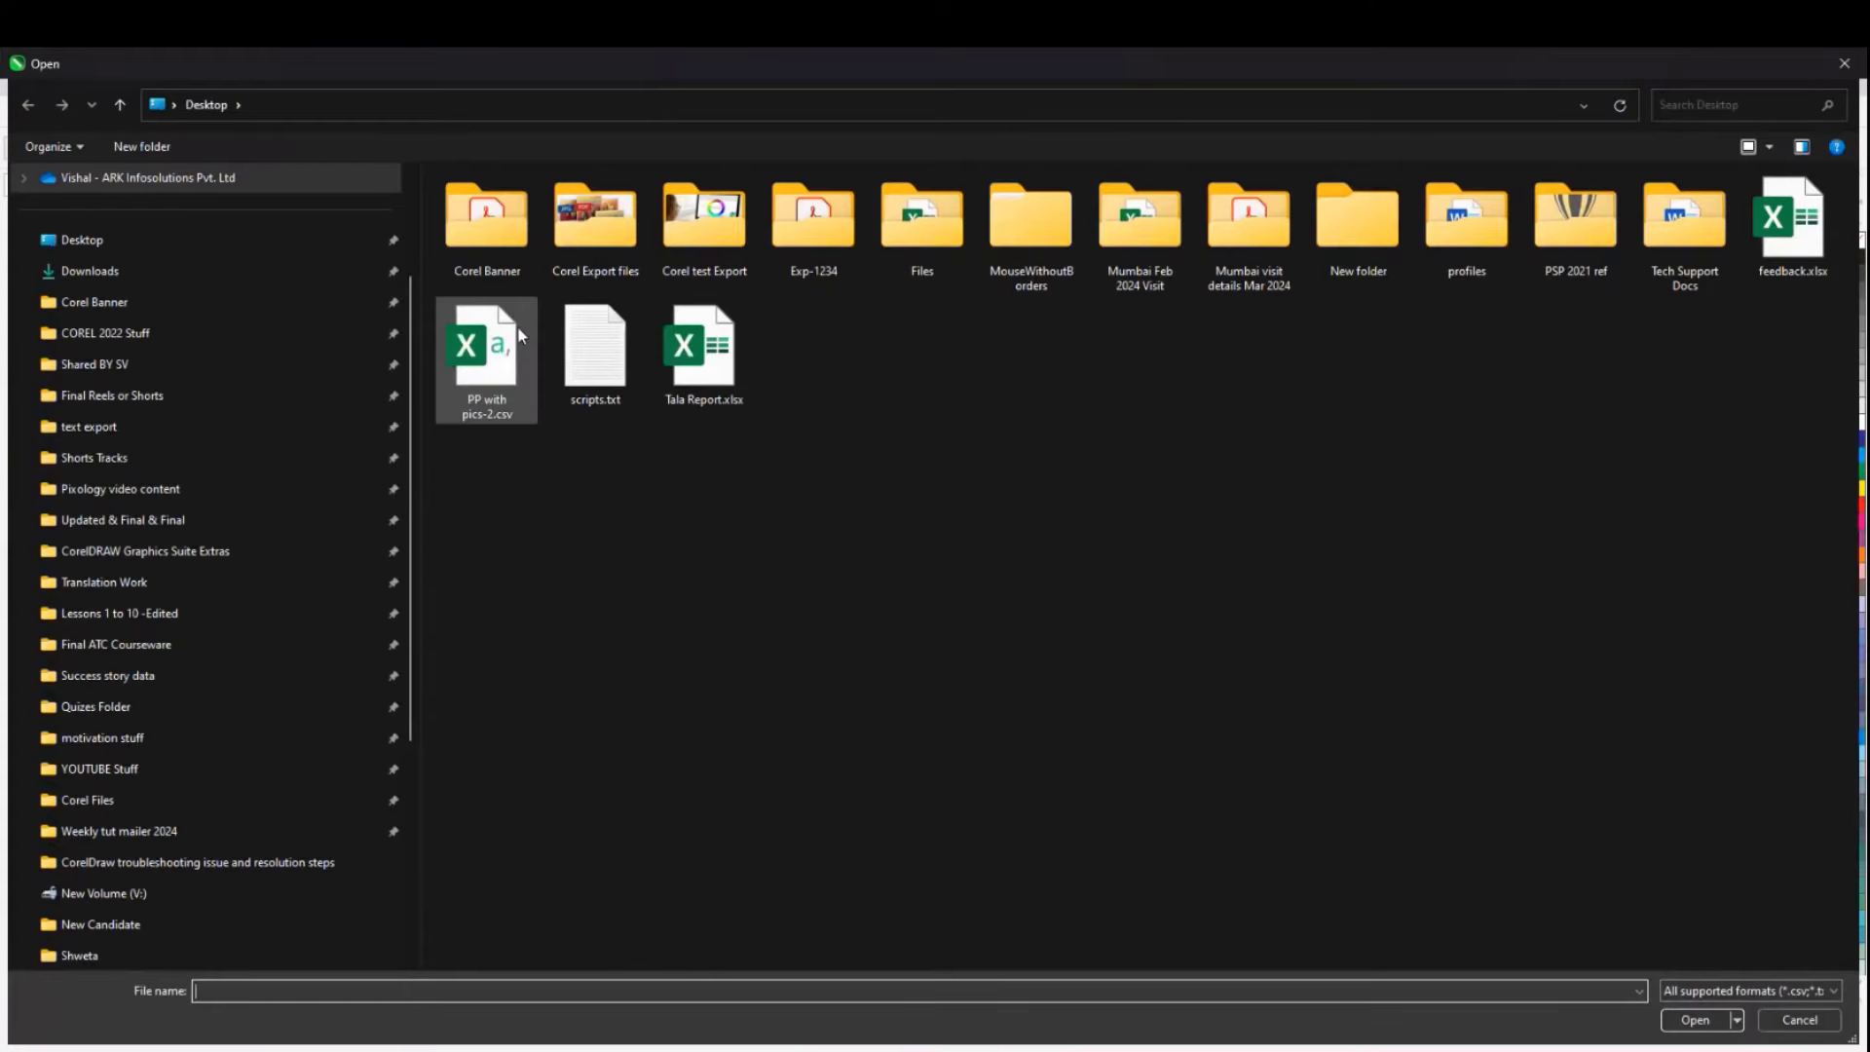
pyautogui.click(487, 361)
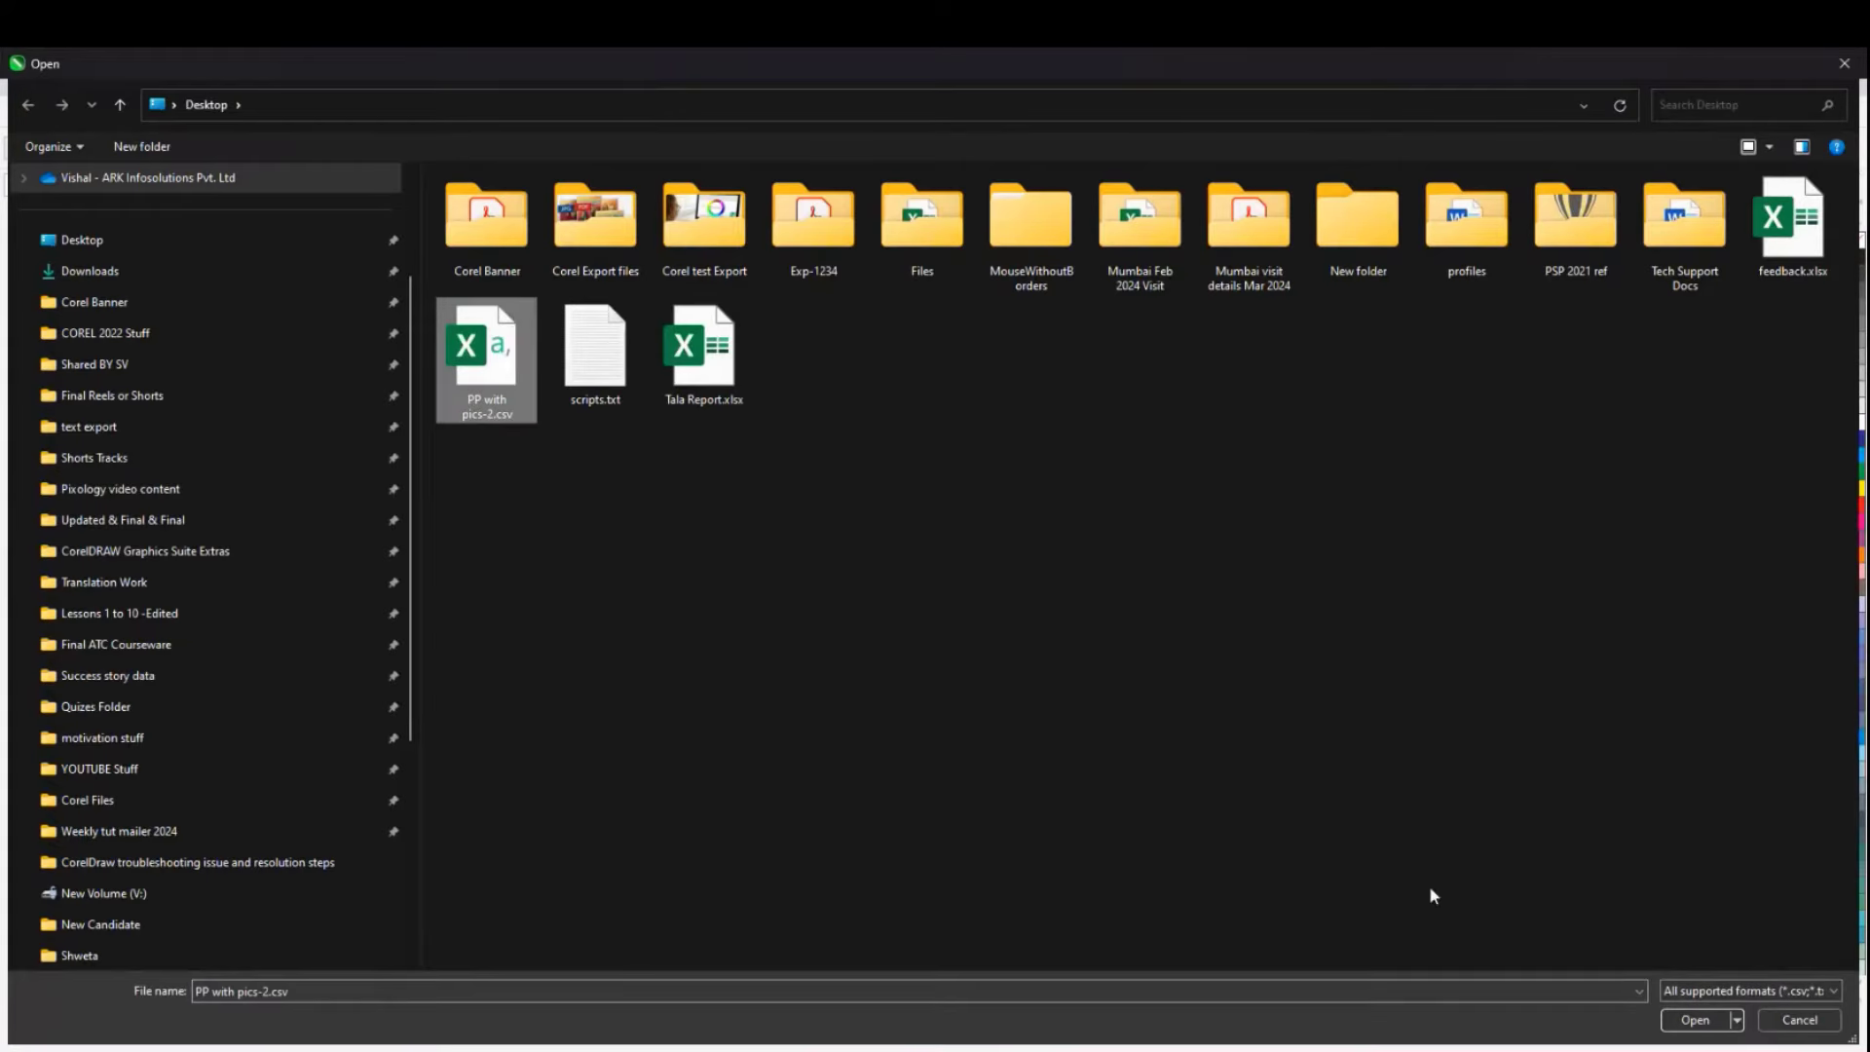
pyautogui.click(1672, 1020)
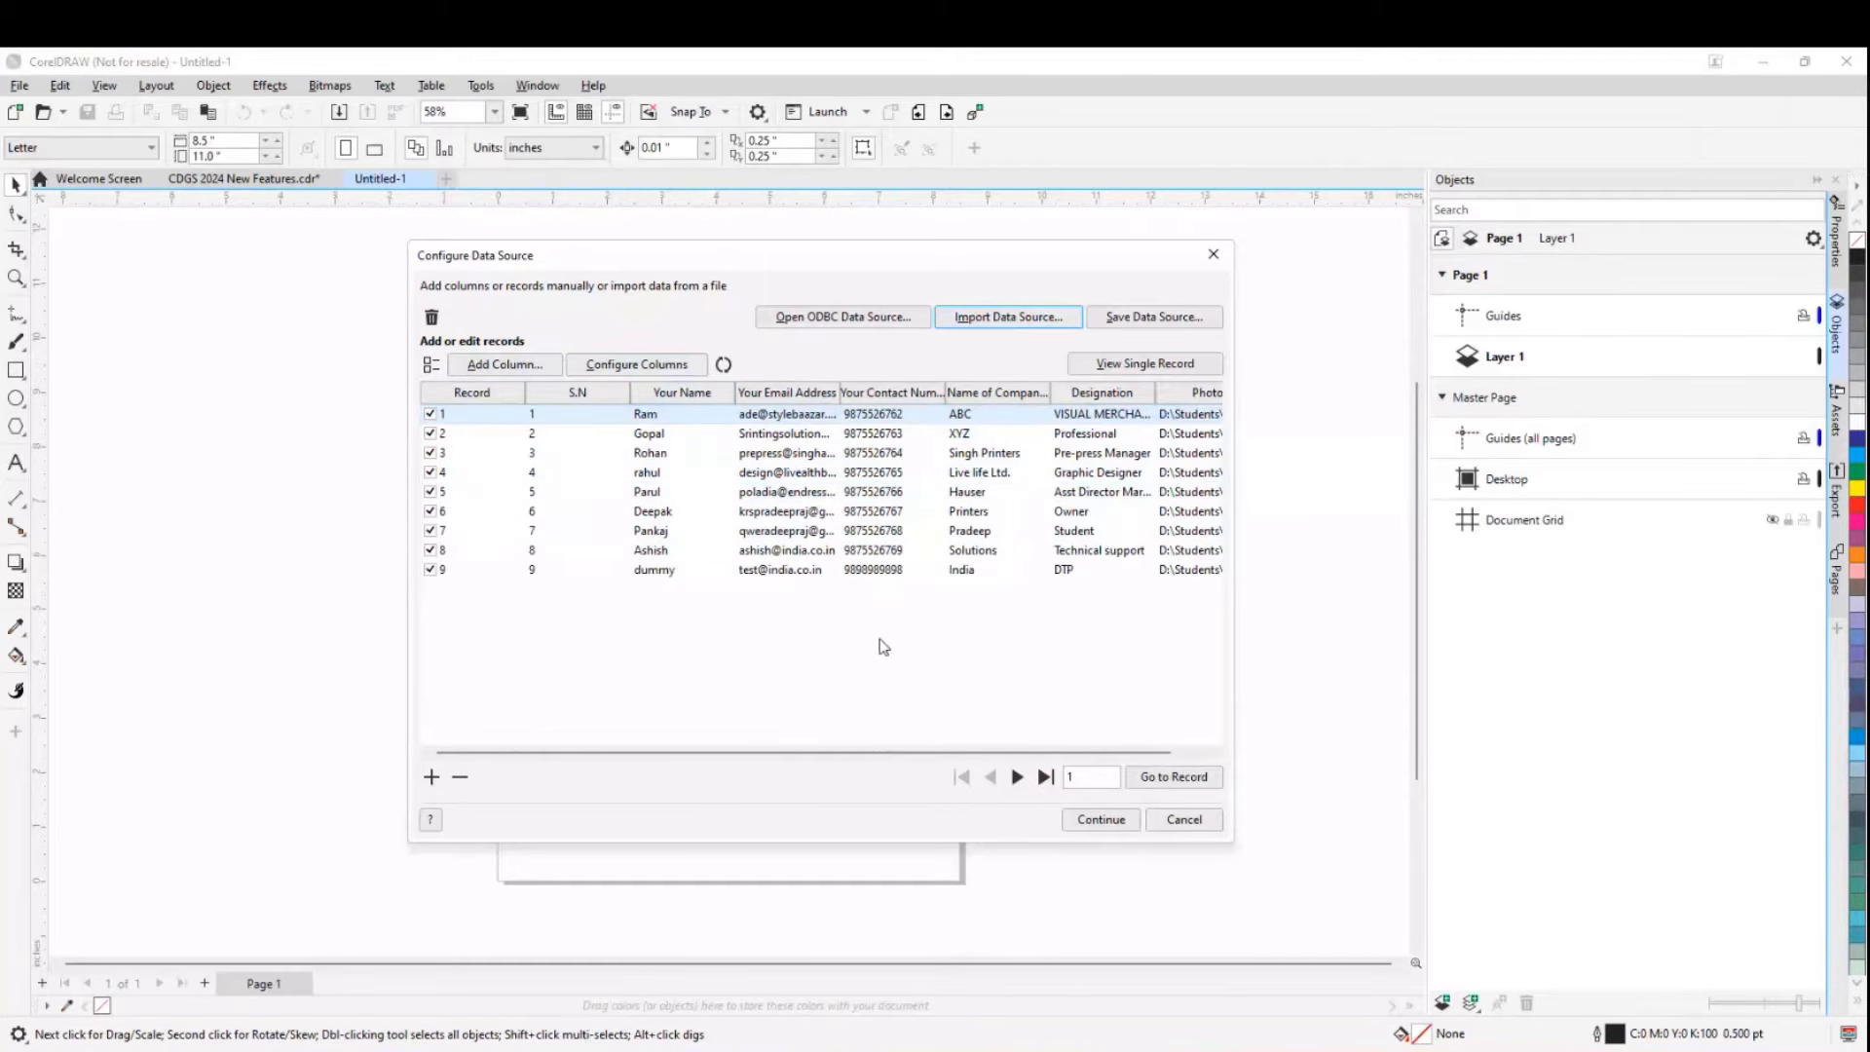
# - Capitalize the name entry in record 9 so it reads Dummy
pyautogui.click(648, 575)
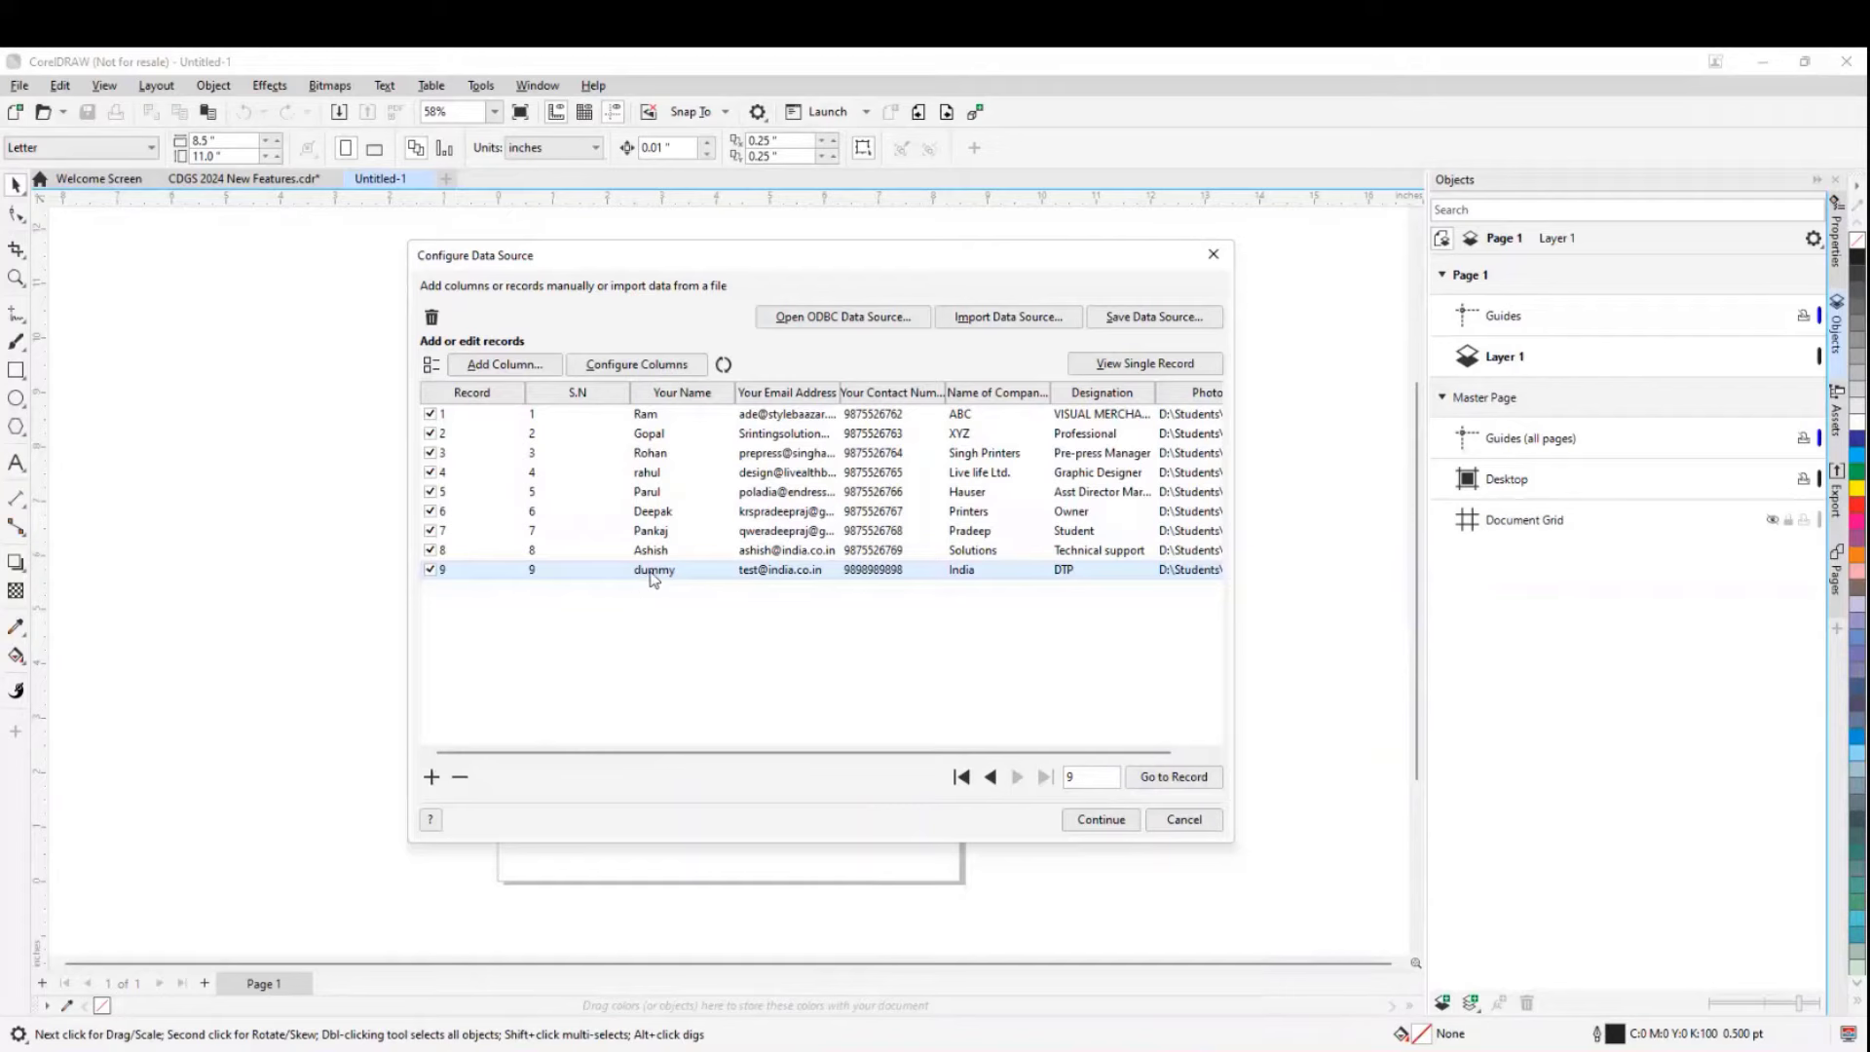
pyautogui.click(653, 577)
pyautogui.click(650, 572)
pyautogui.write('D')
pyautogui.click(625, 625)
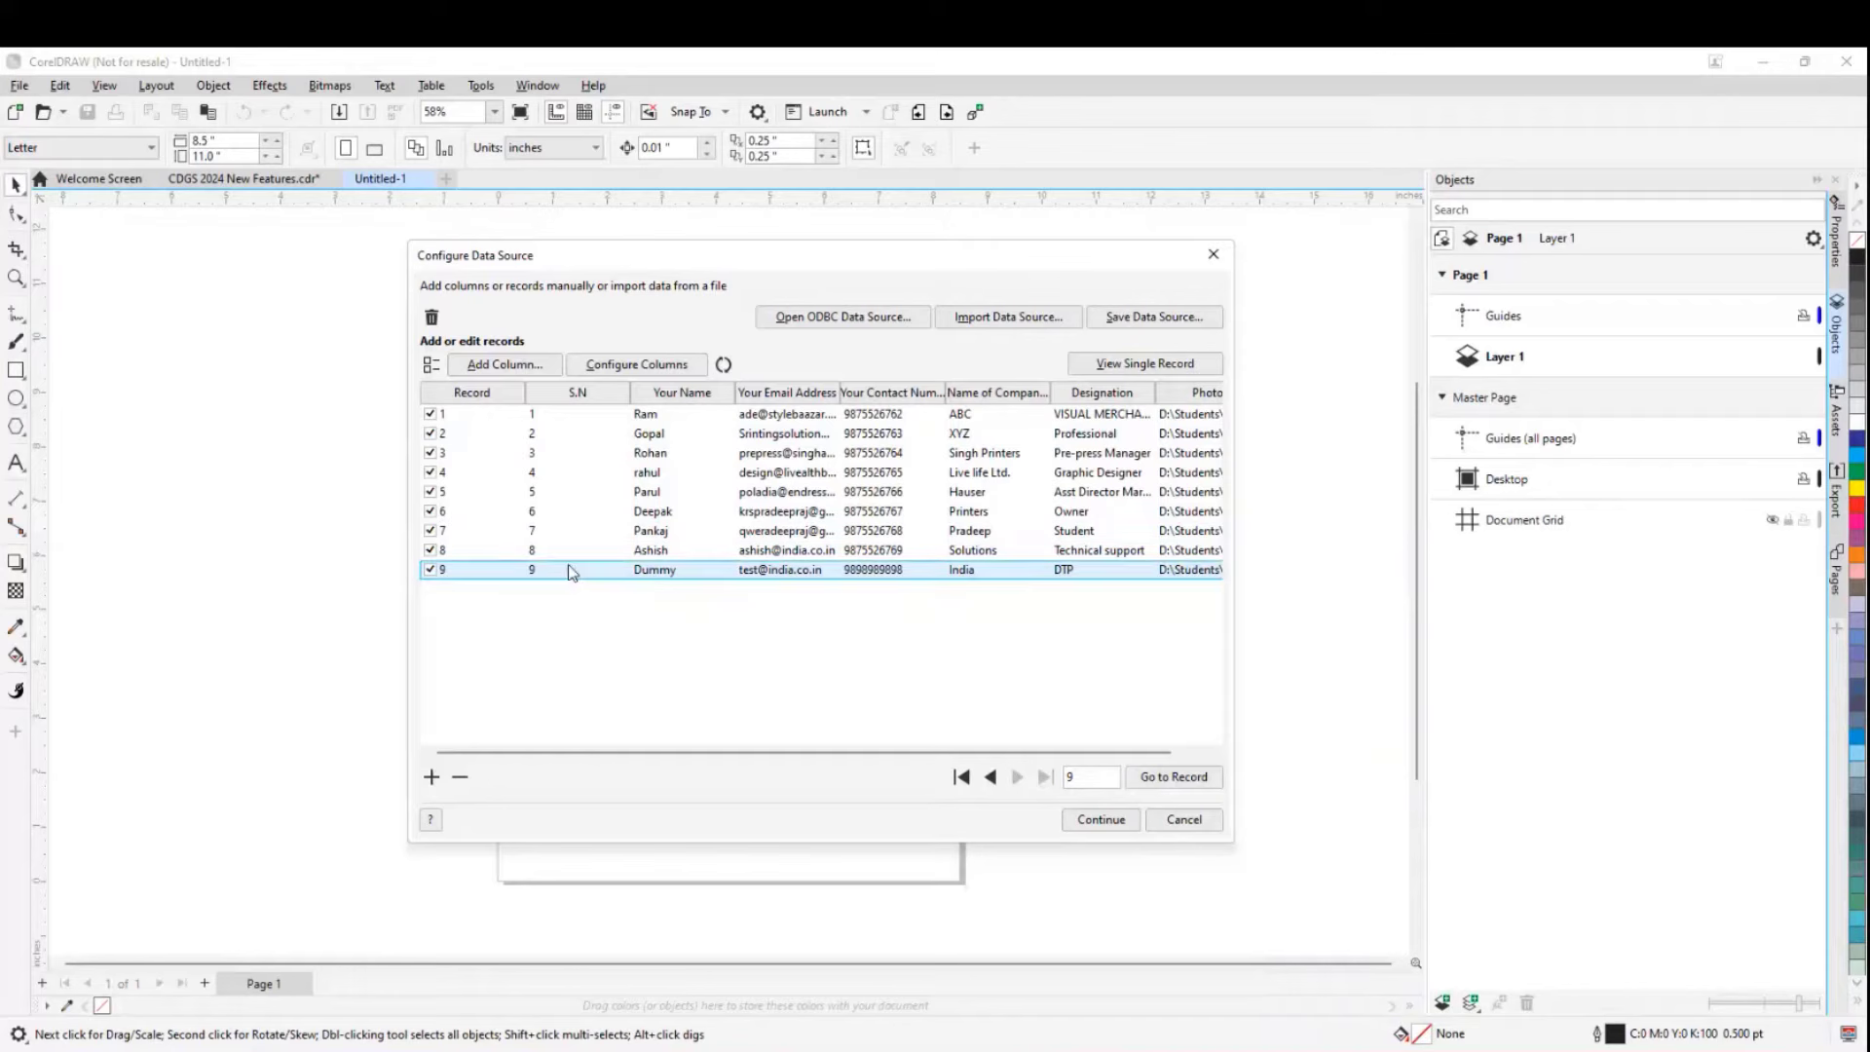
# - Replace record 9 with a new blank record and check its fields in the single-record view
pyautogui.click(463, 778)
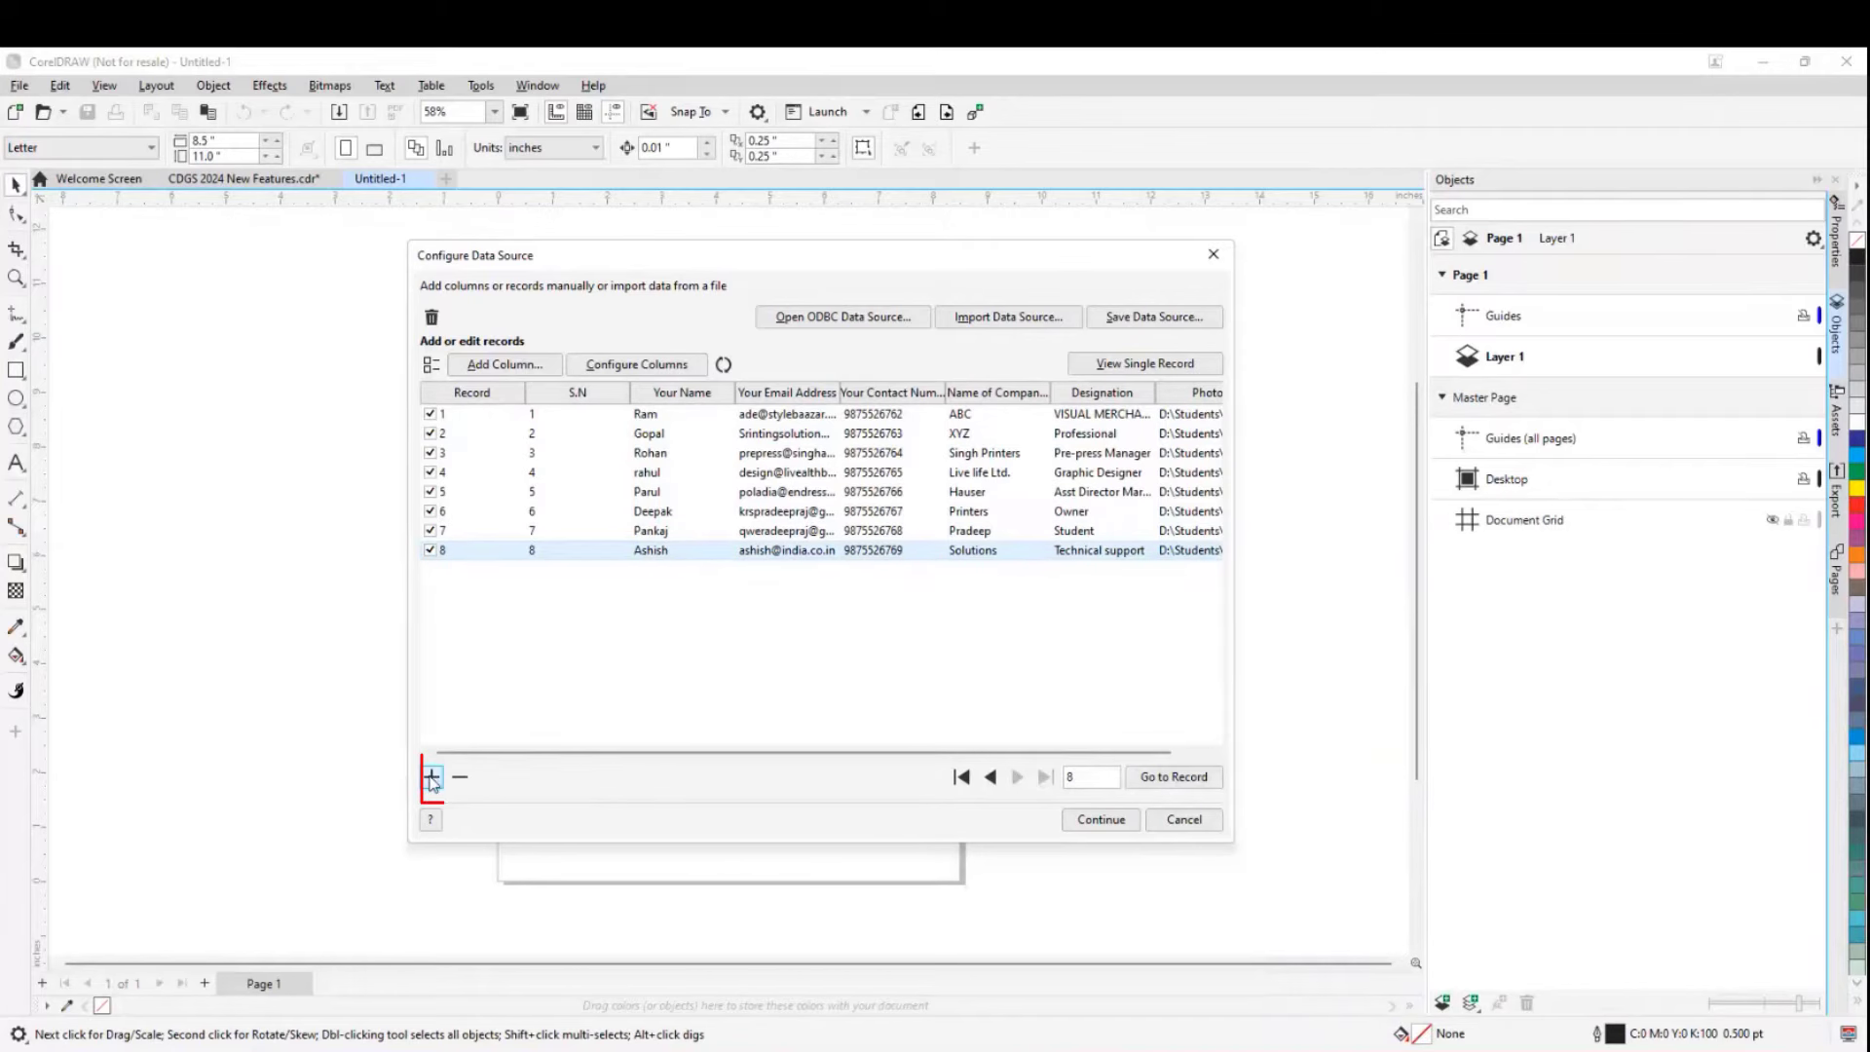
pyautogui.click(432, 777)
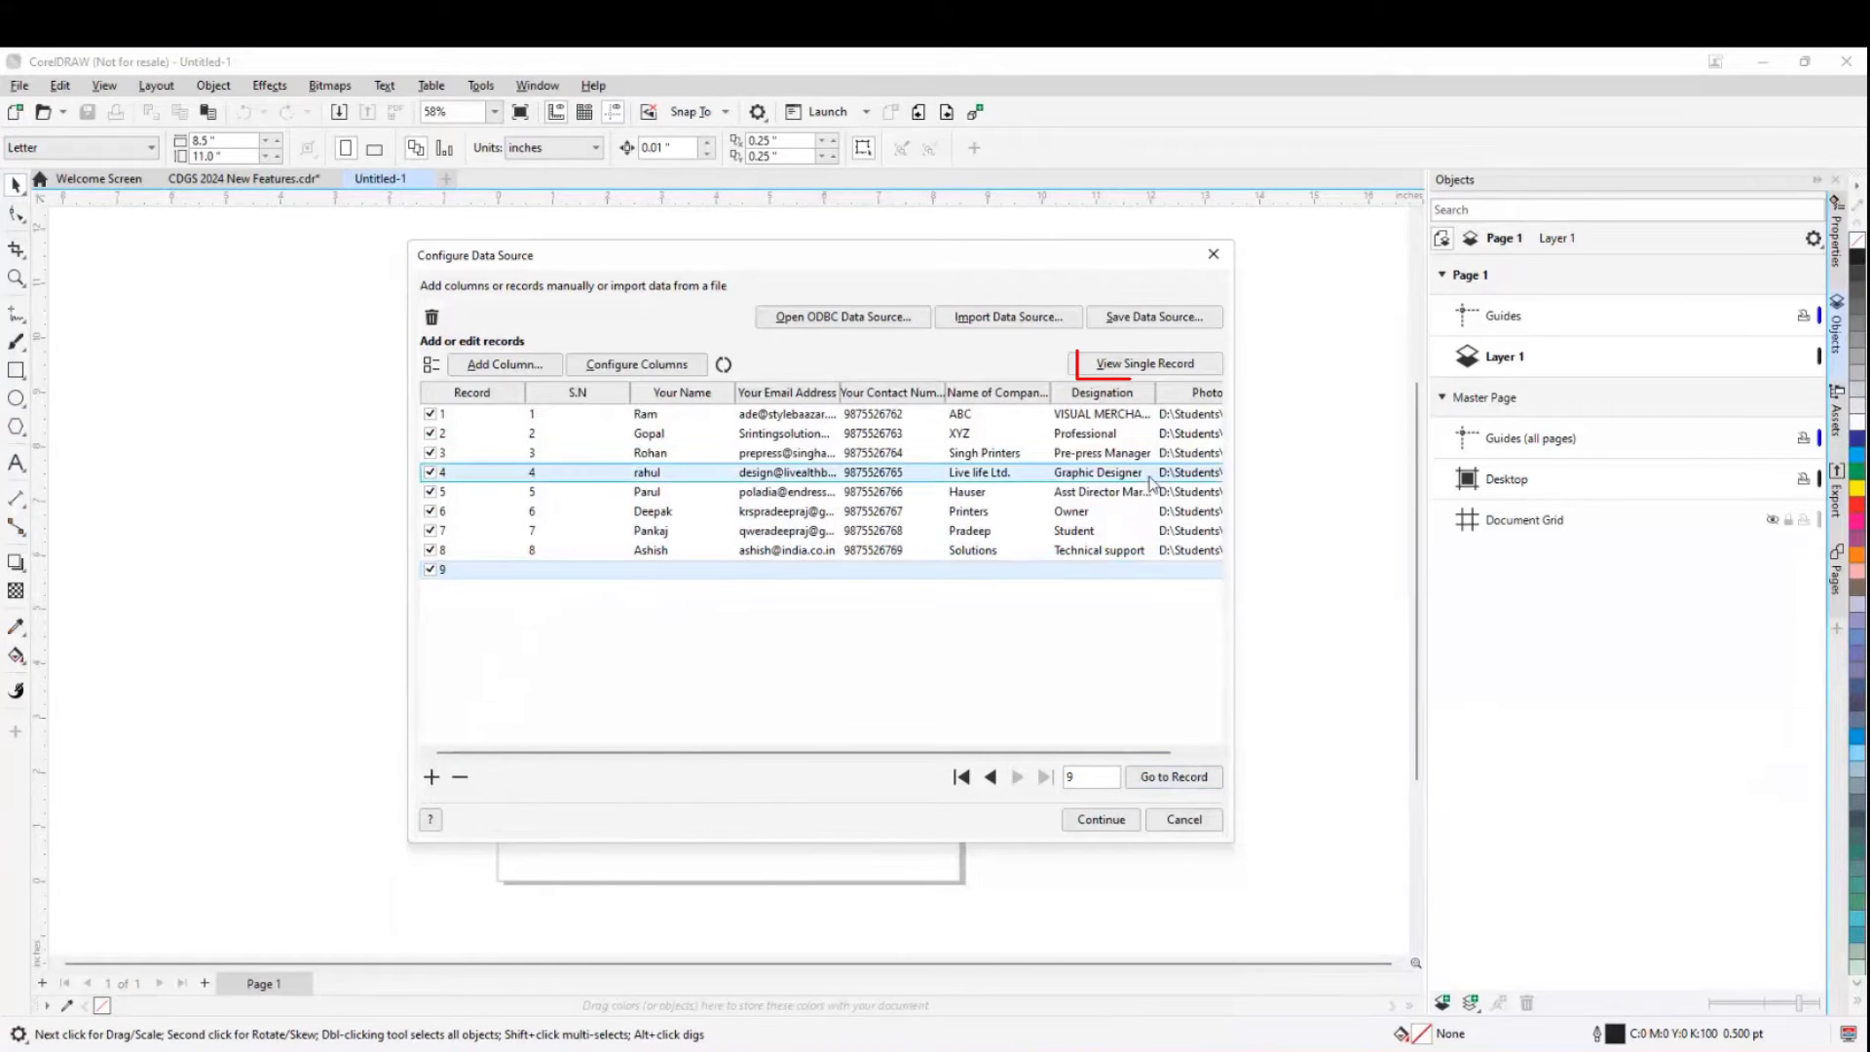
pyautogui.click(1145, 365)
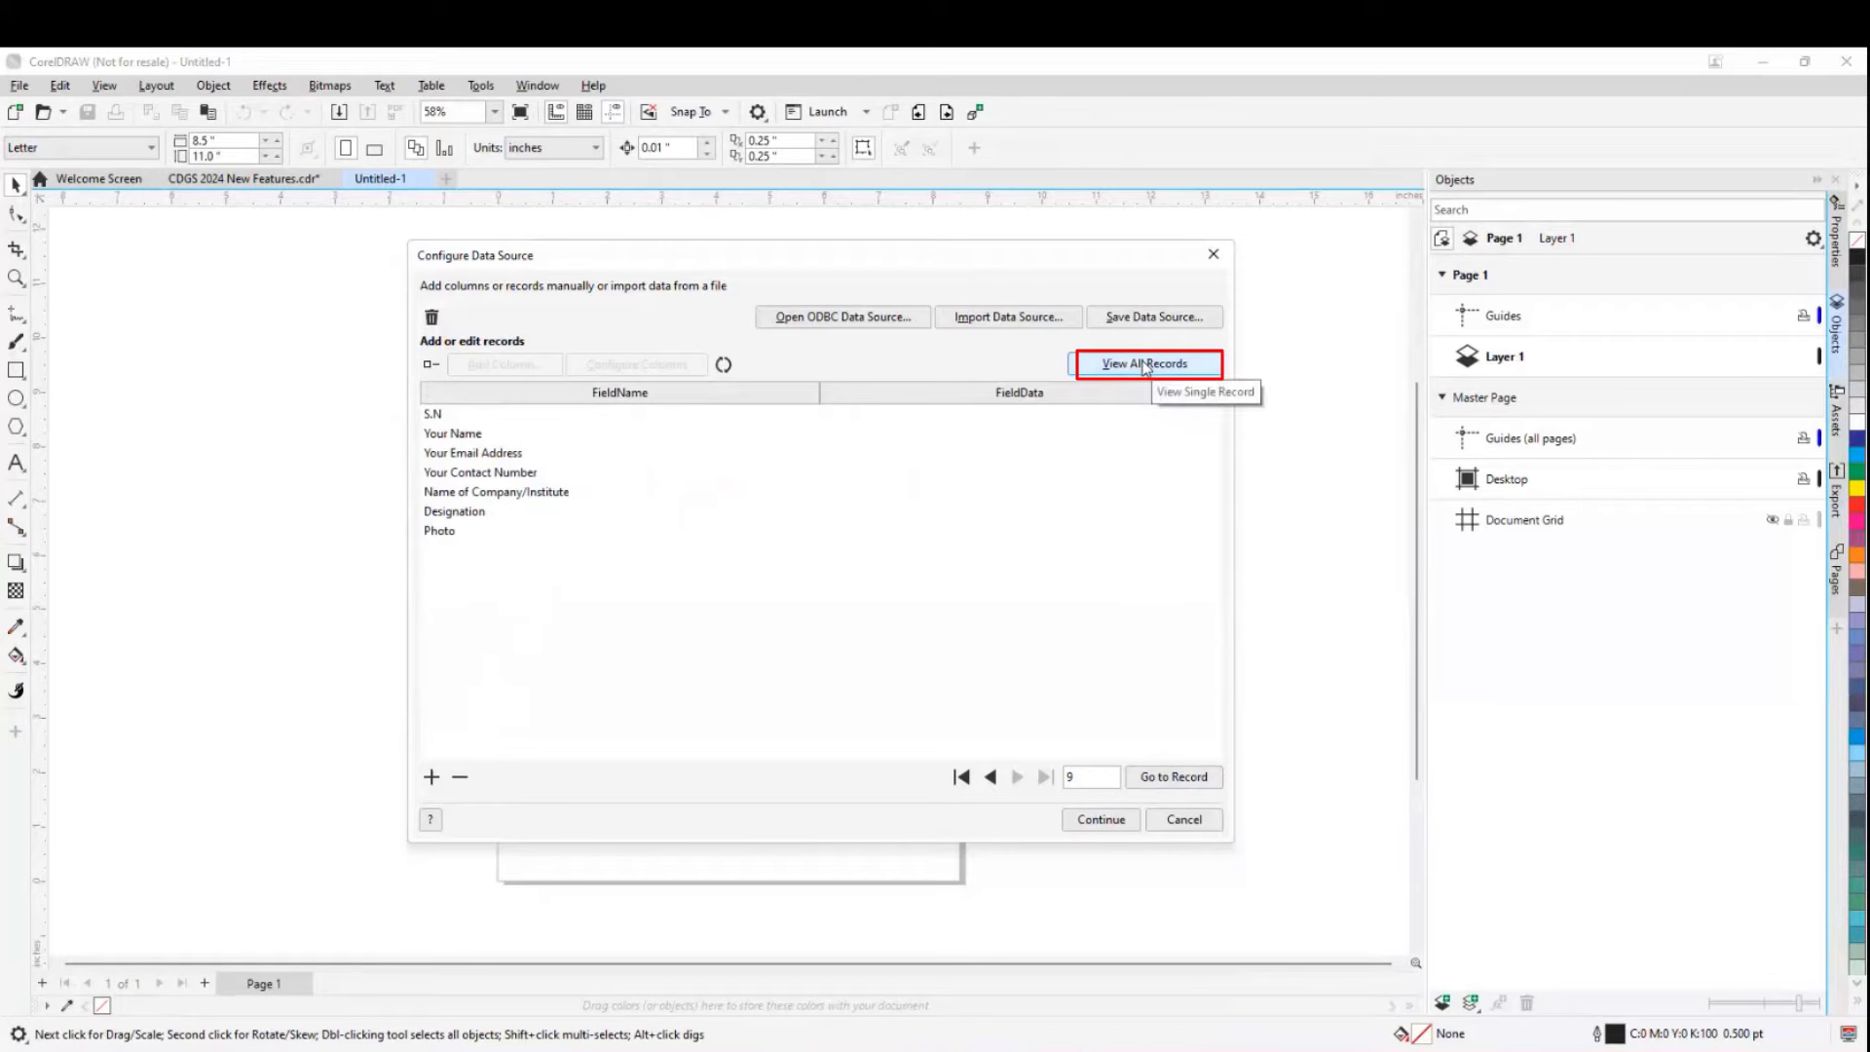
pyautogui.click(1144, 366)
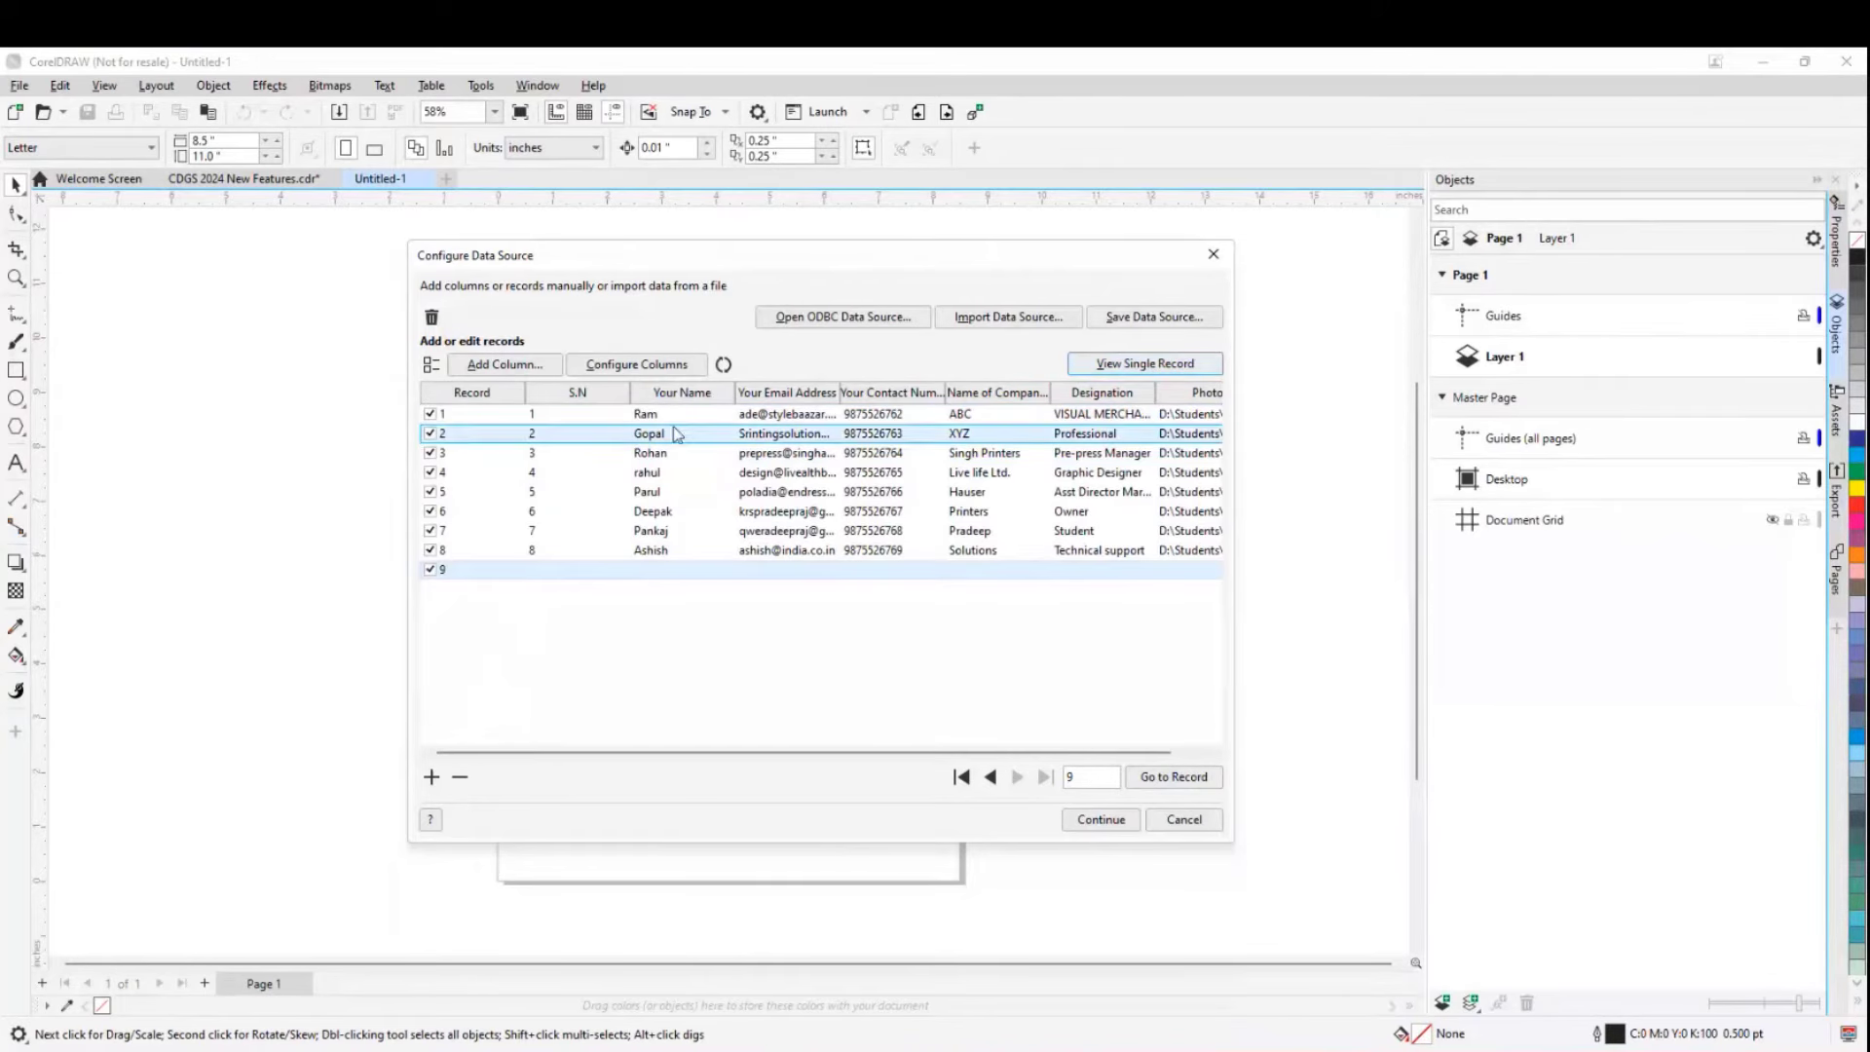
# - Accept the data source and insert the Your Name column as a text field near the middle of the page
pyautogui.click(1123, 822)
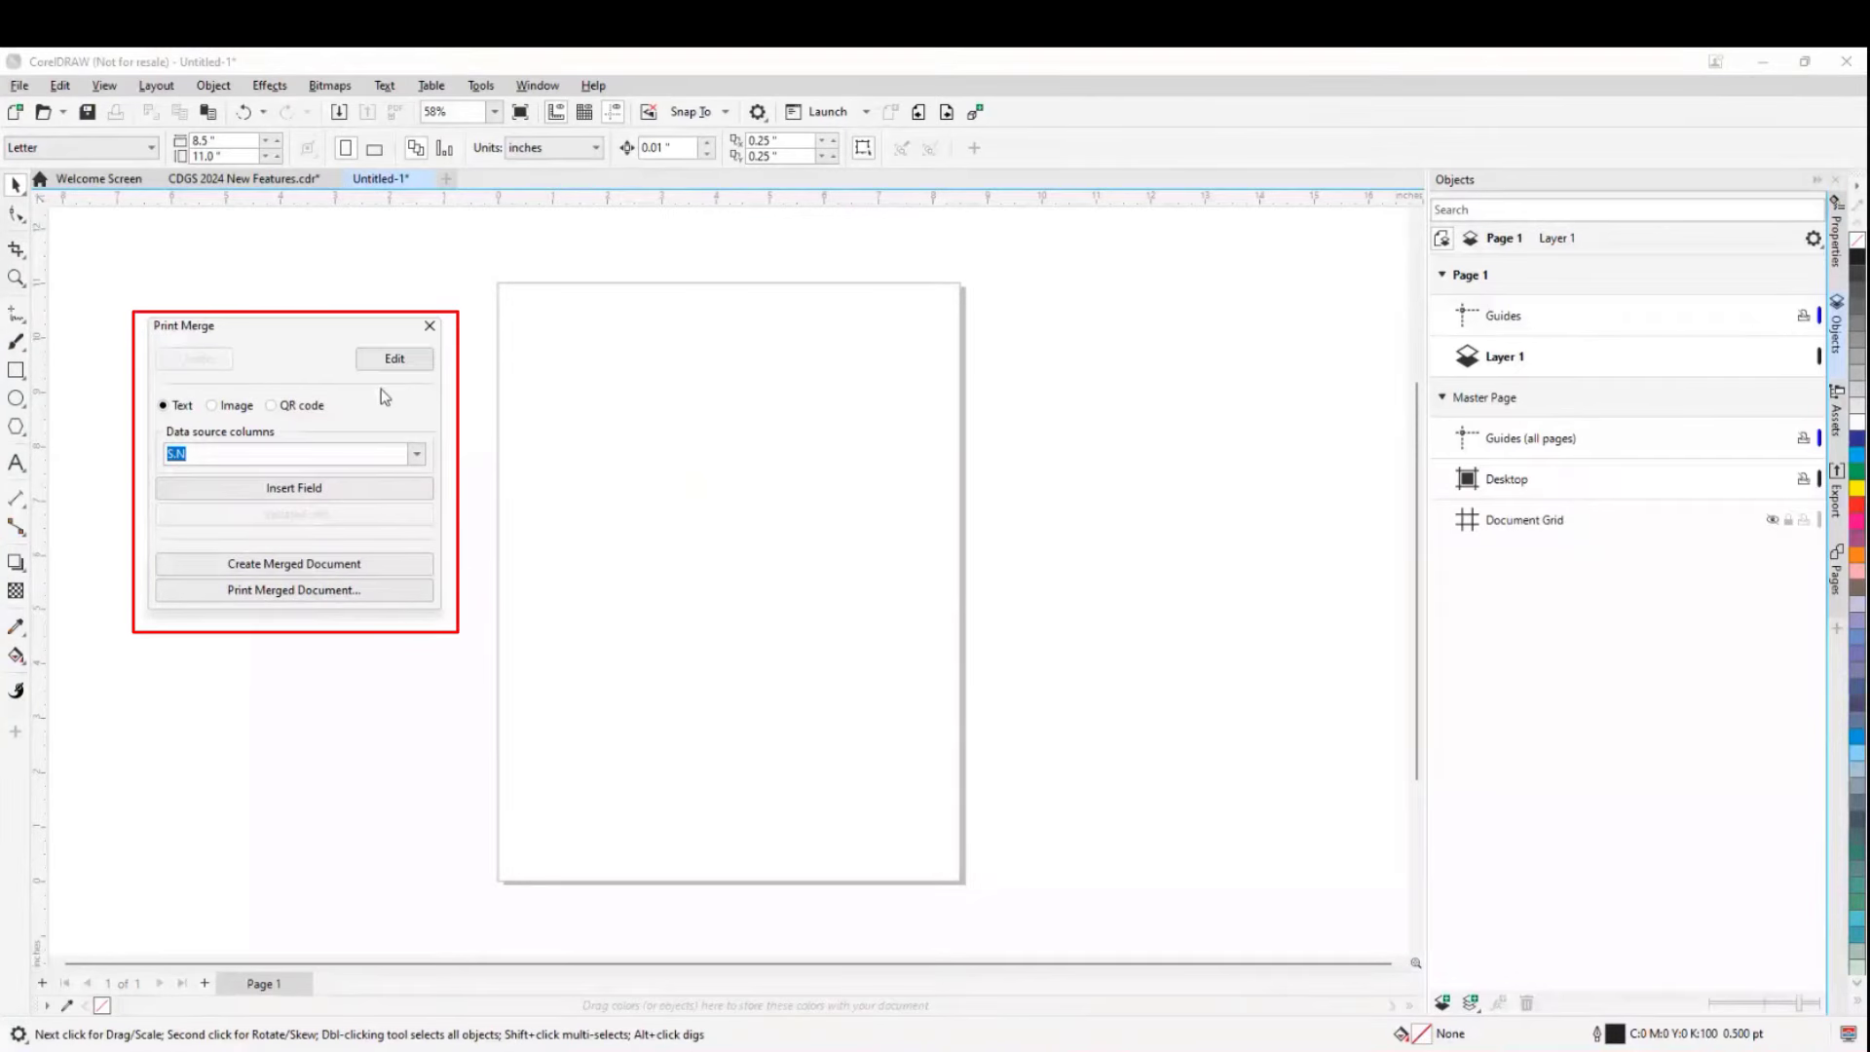
pyautogui.click(416, 454)
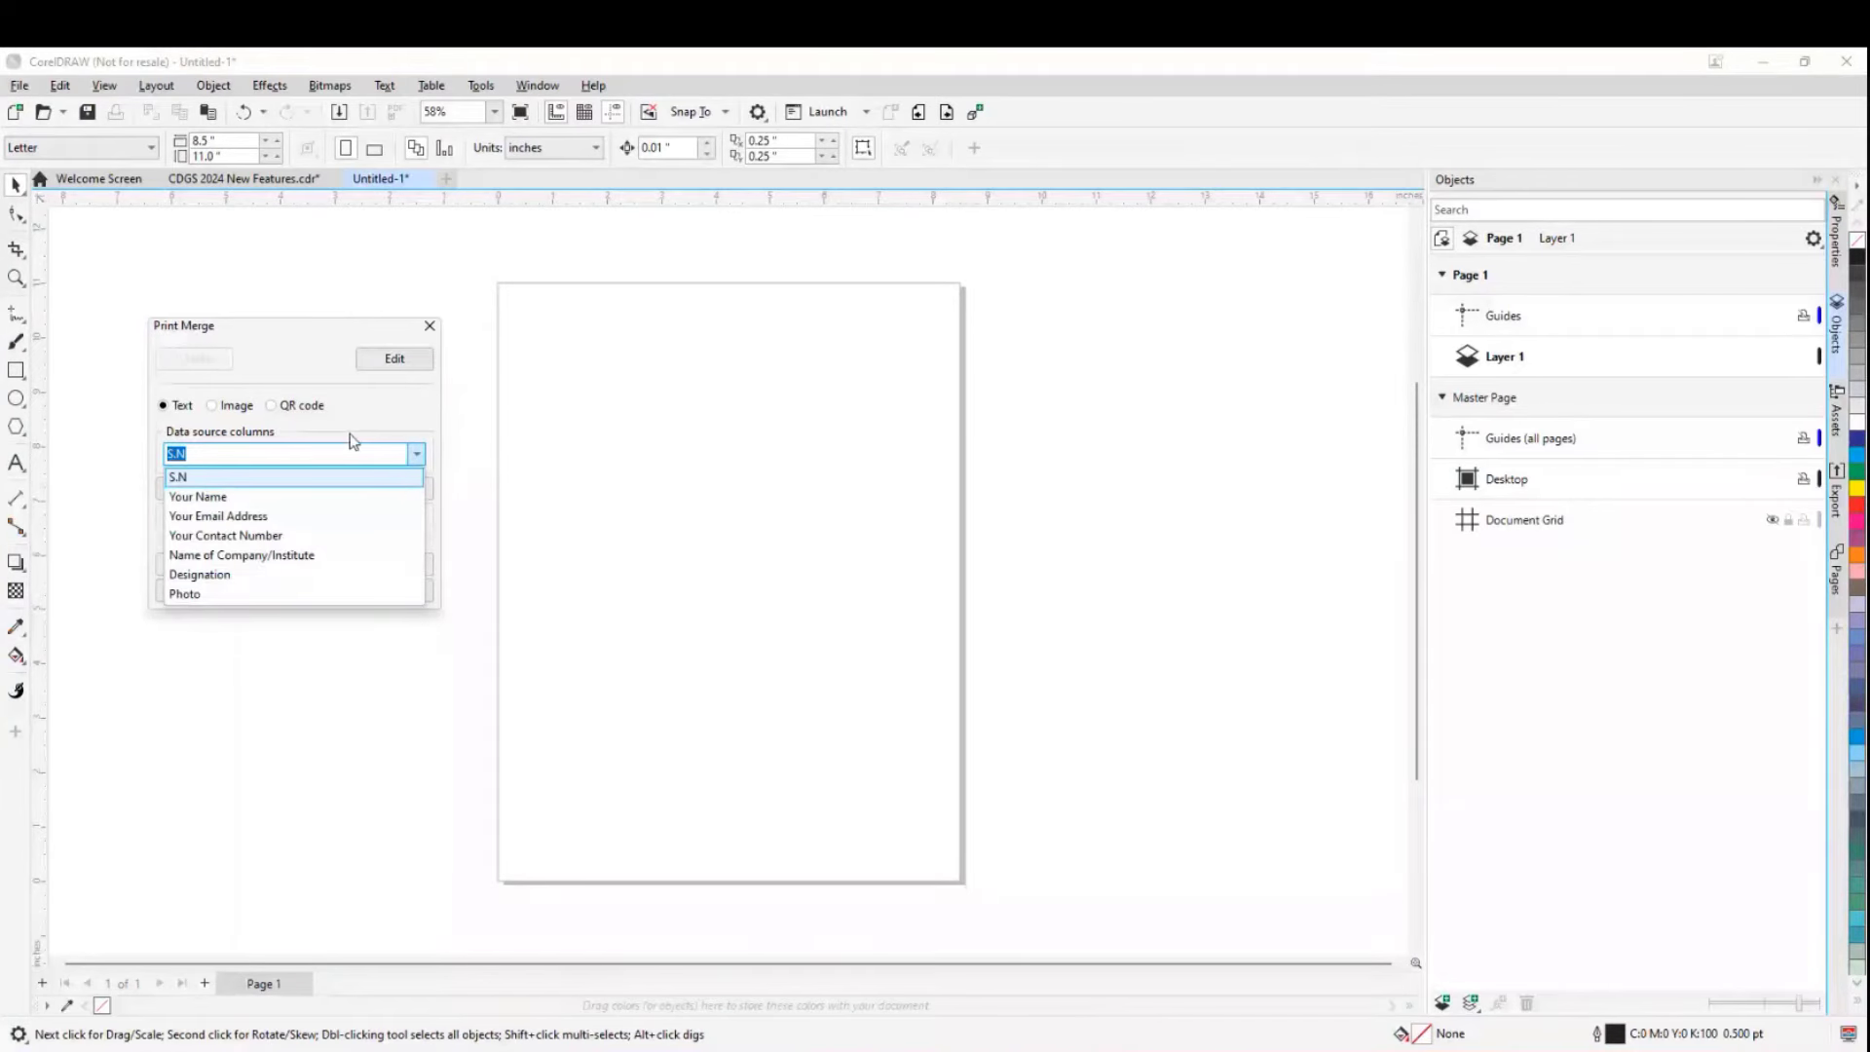
pyautogui.click(212, 498)
pyautogui.click(260, 490)
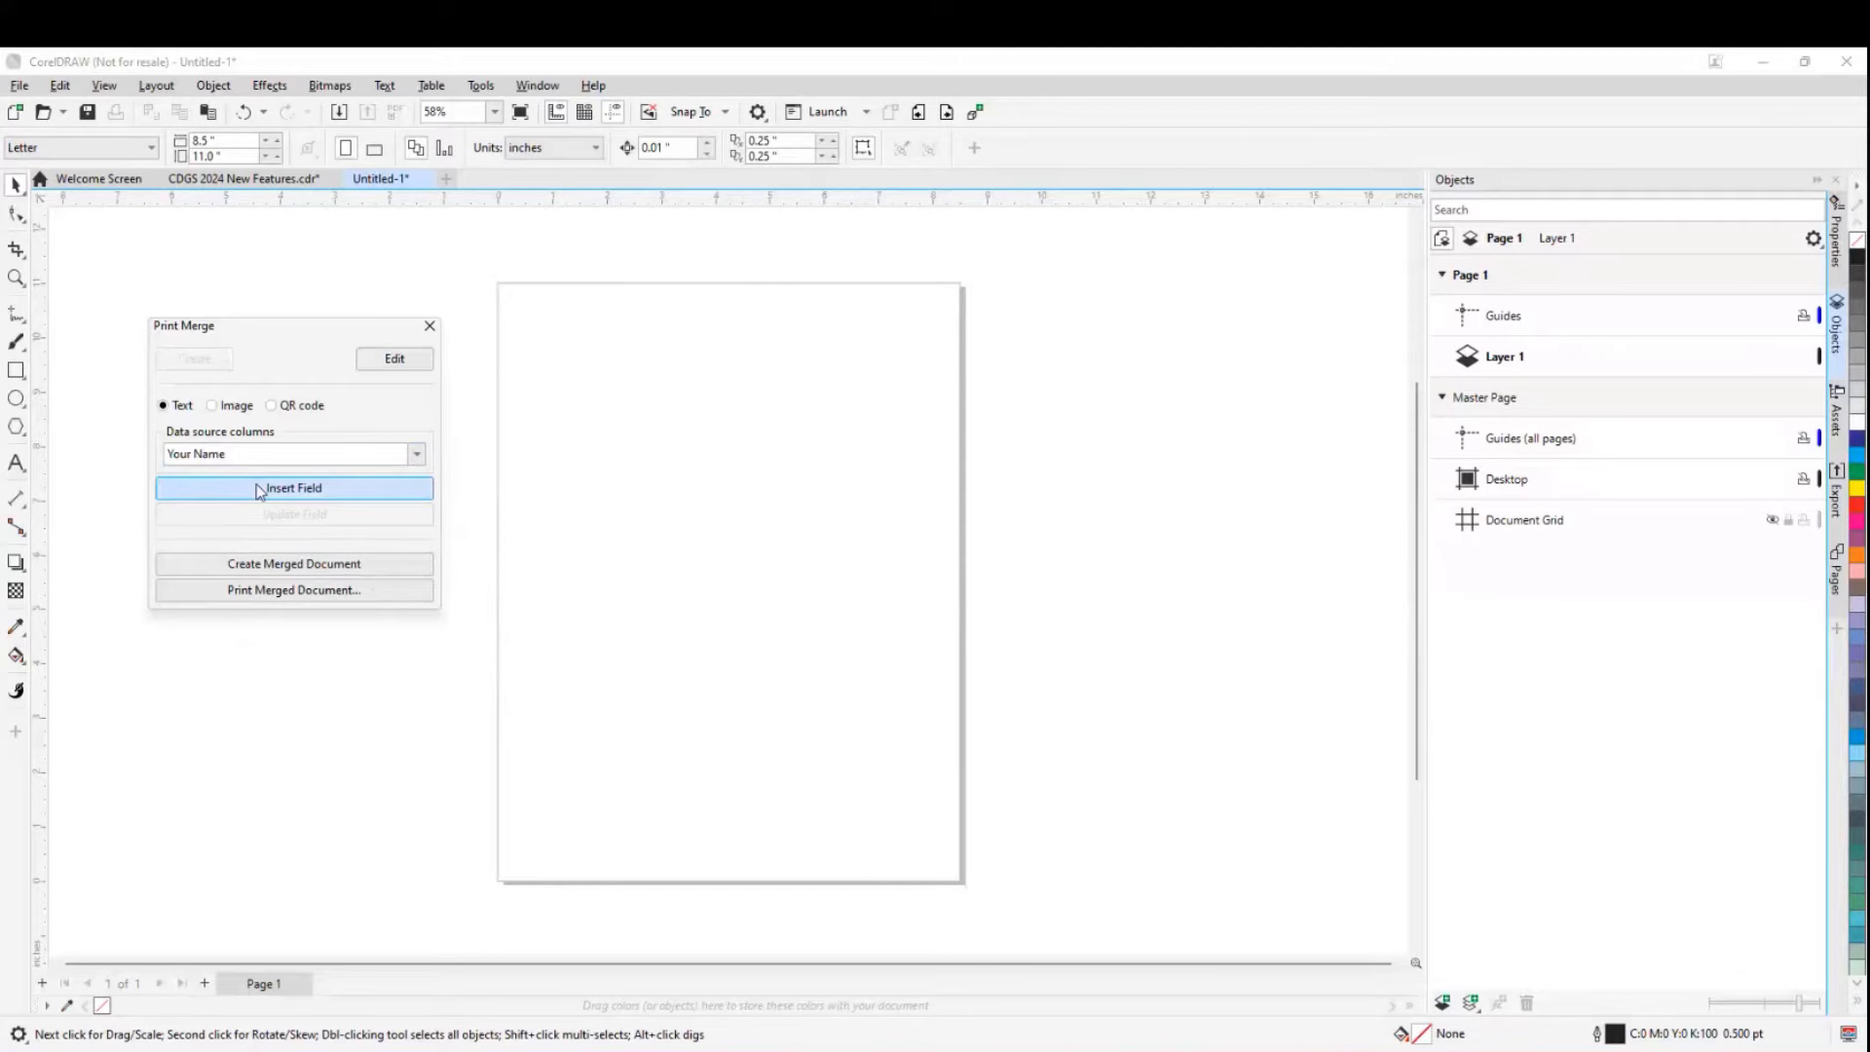
pyautogui.click(260, 490)
pyautogui.click(610, 472)
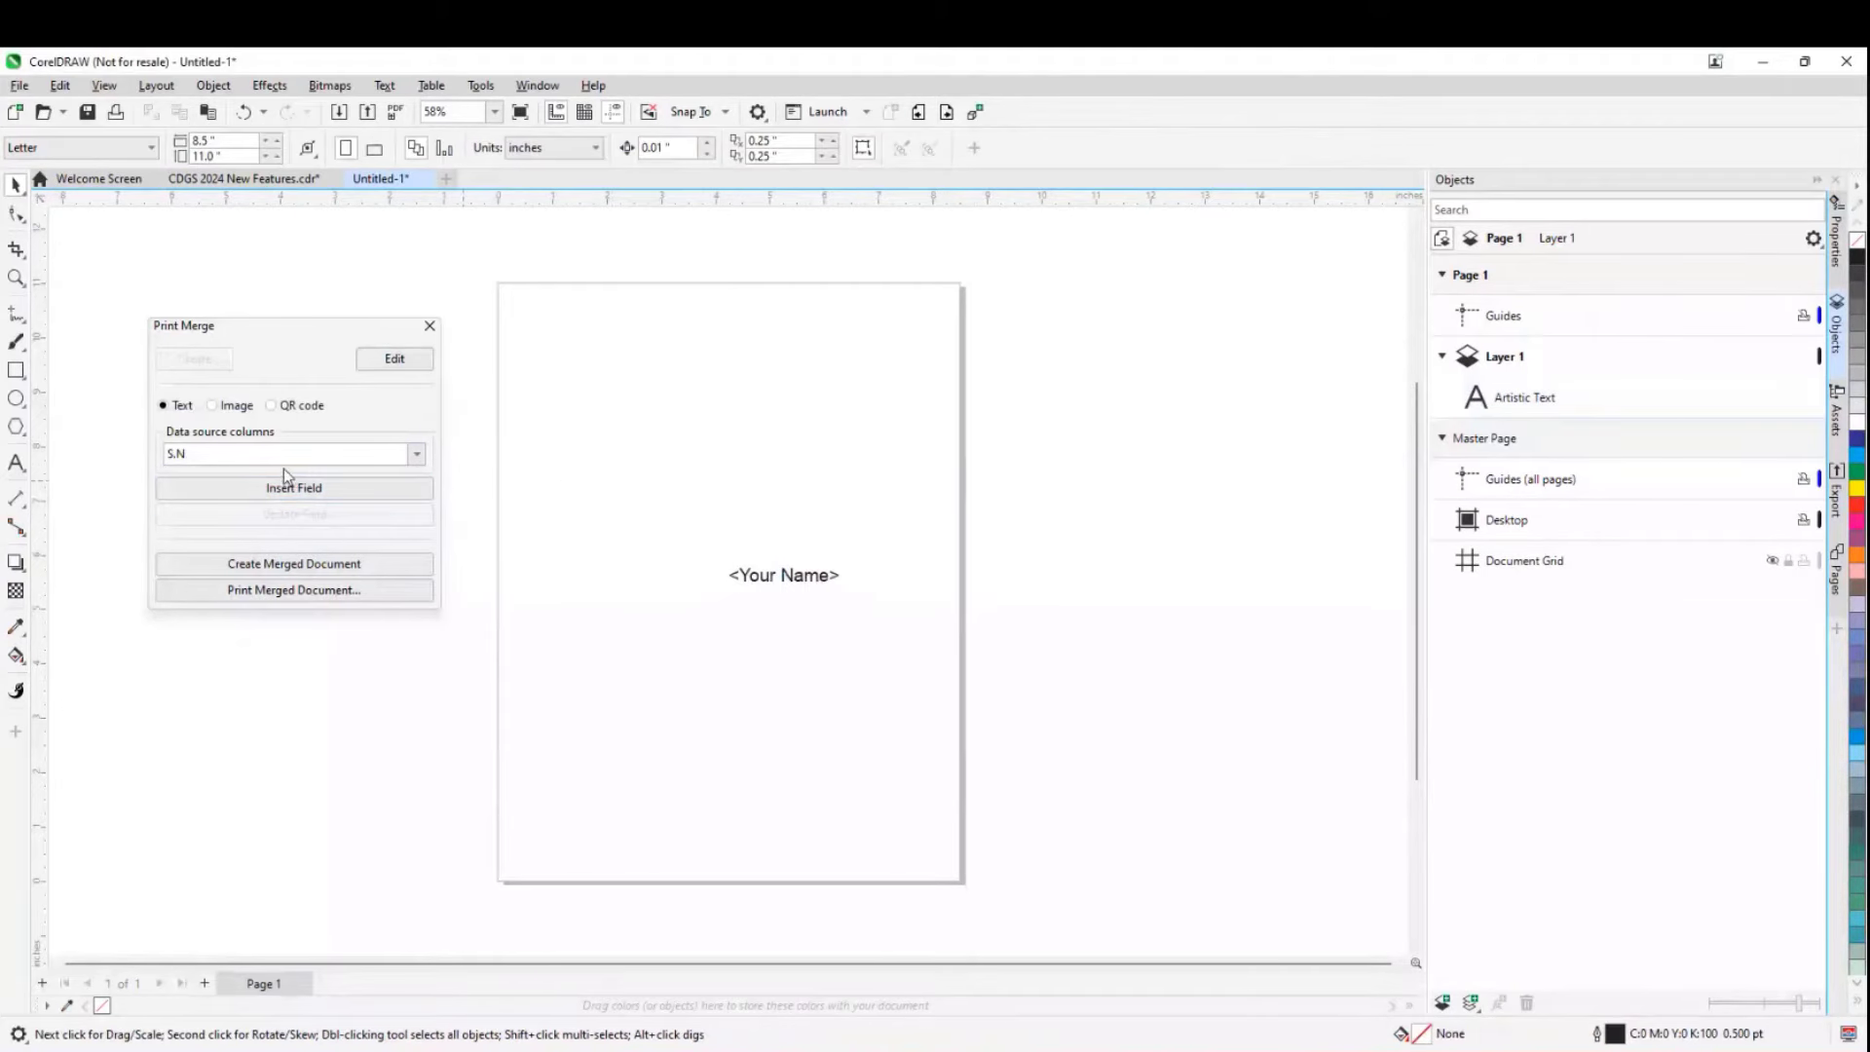
# - Insert the Your Email Address column as a text field just below the Your Name field
pyautogui.click(370, 454)
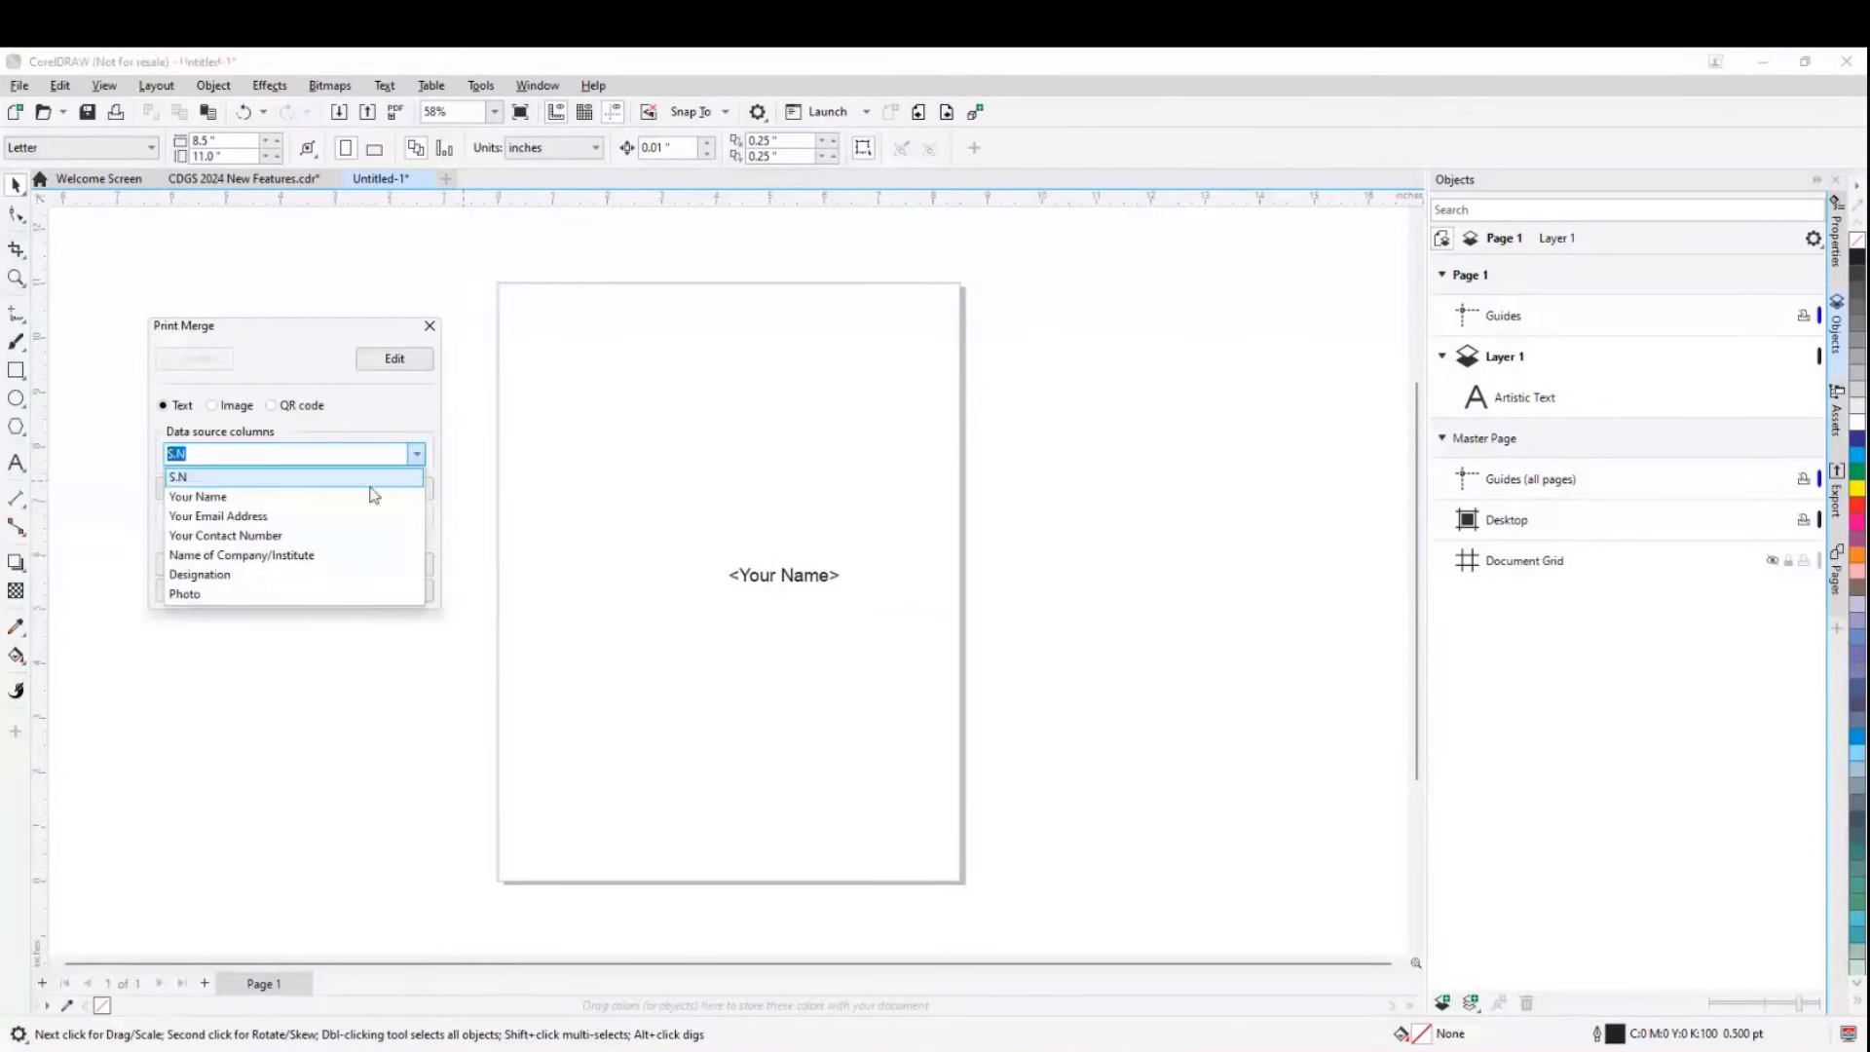
pyautogui.click(266, 516)
pyautogui.click(294, 488)
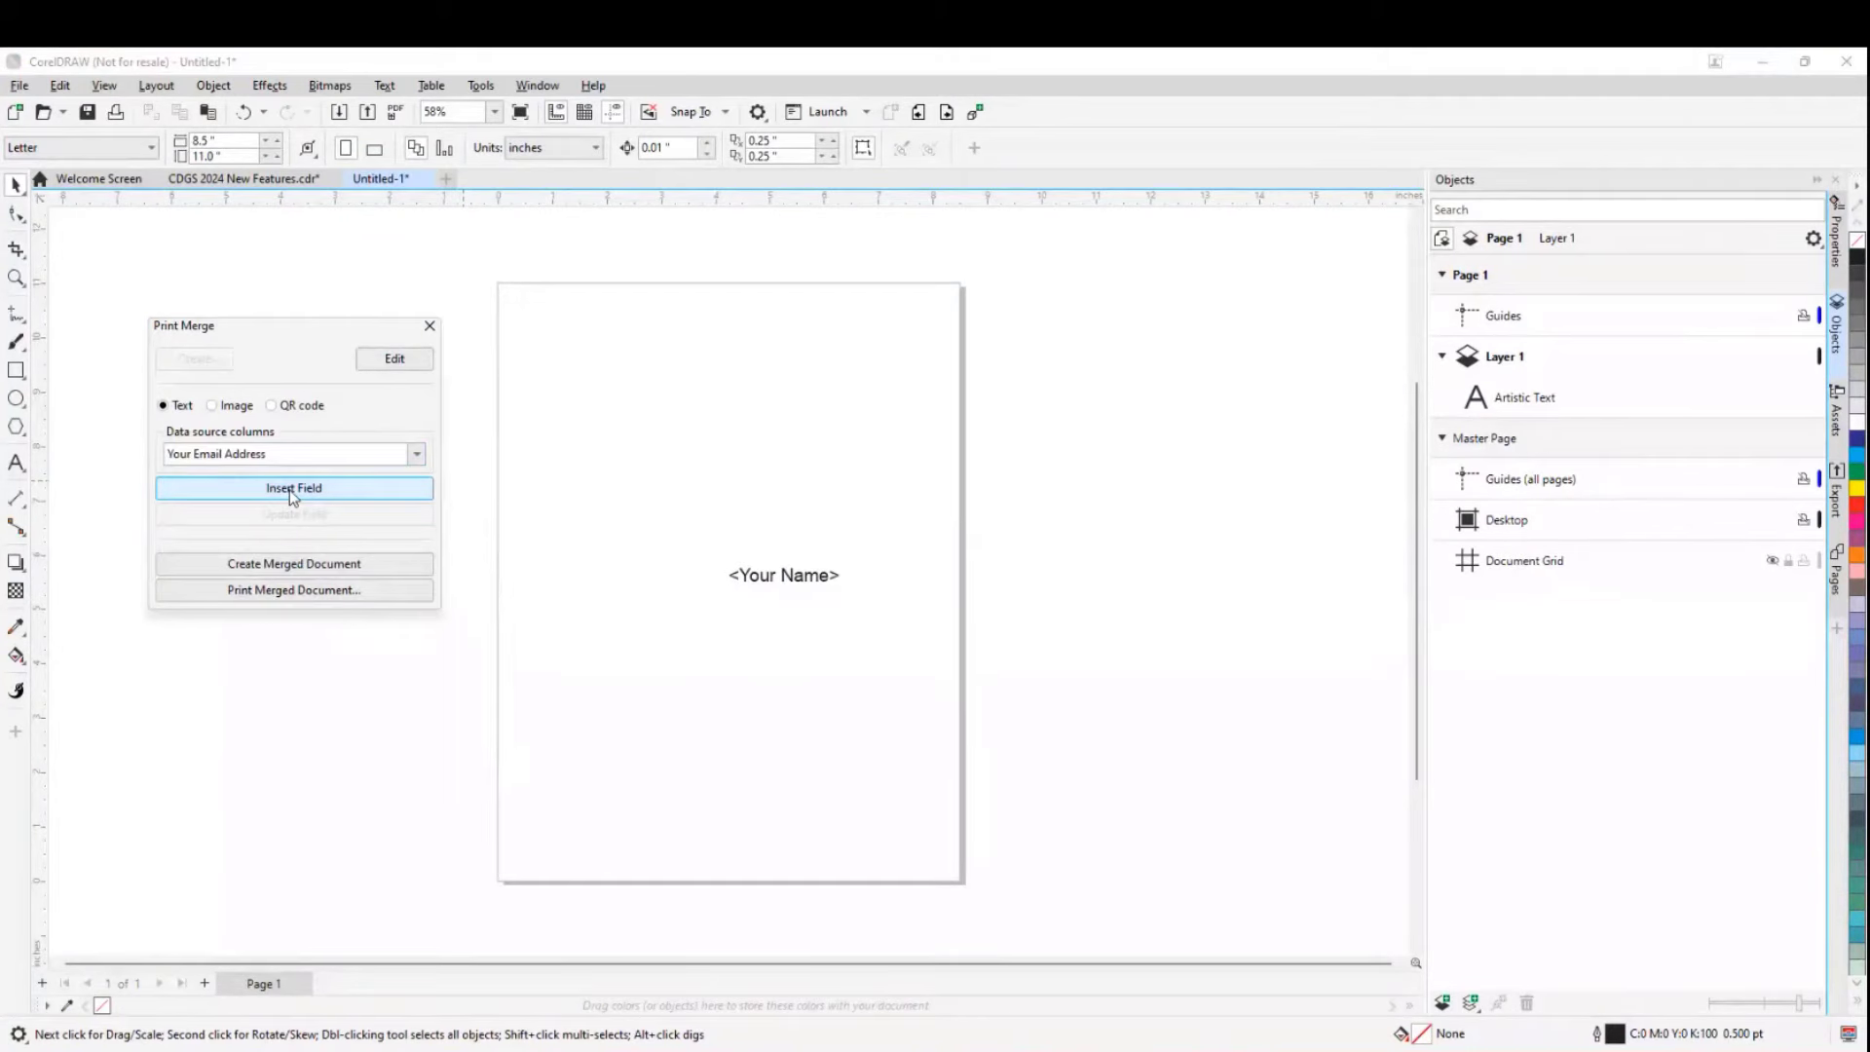
pyautogui.moveTo(884, 594); pyautogui.dragTo(864, 634)
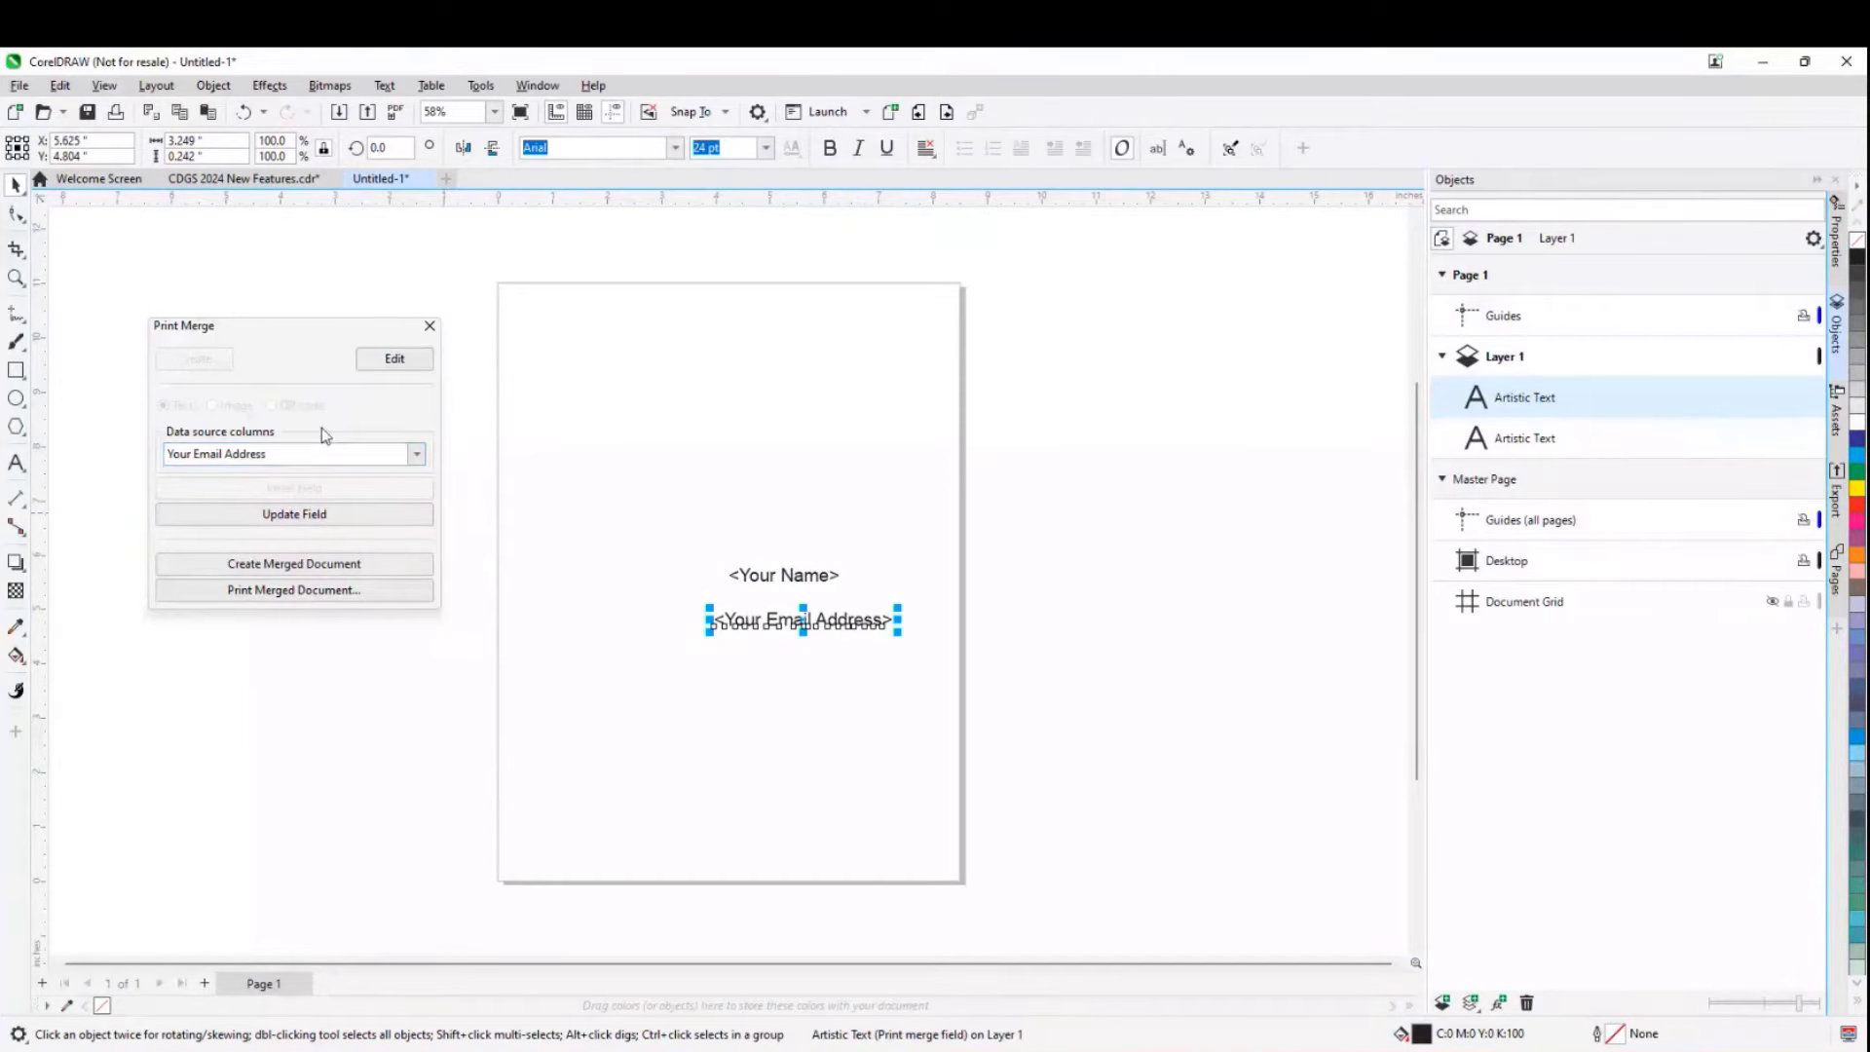
# - Insert the Your Contact Number column as a URL QR code field and place it just below the Your Email Address field
pyautogui.click(416, 454)
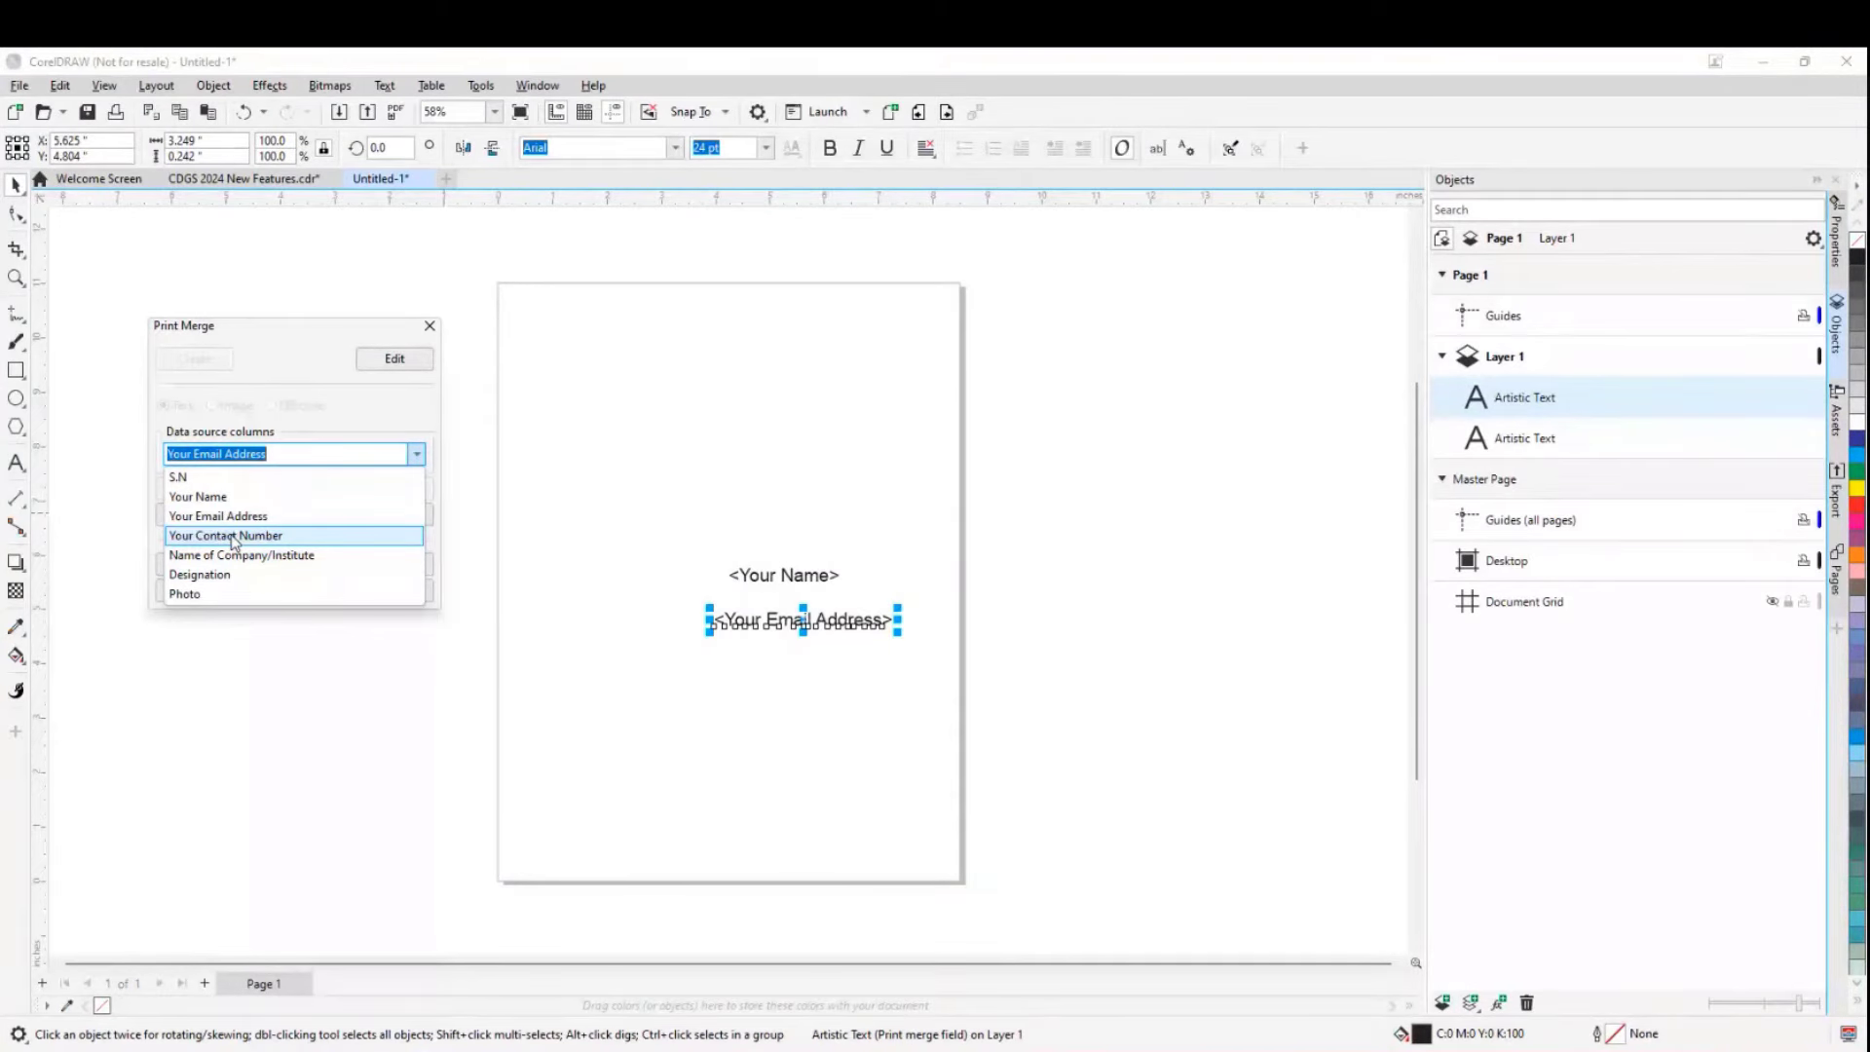
pyautogui.click(345, 398)
pyautogui.click(680, 506)
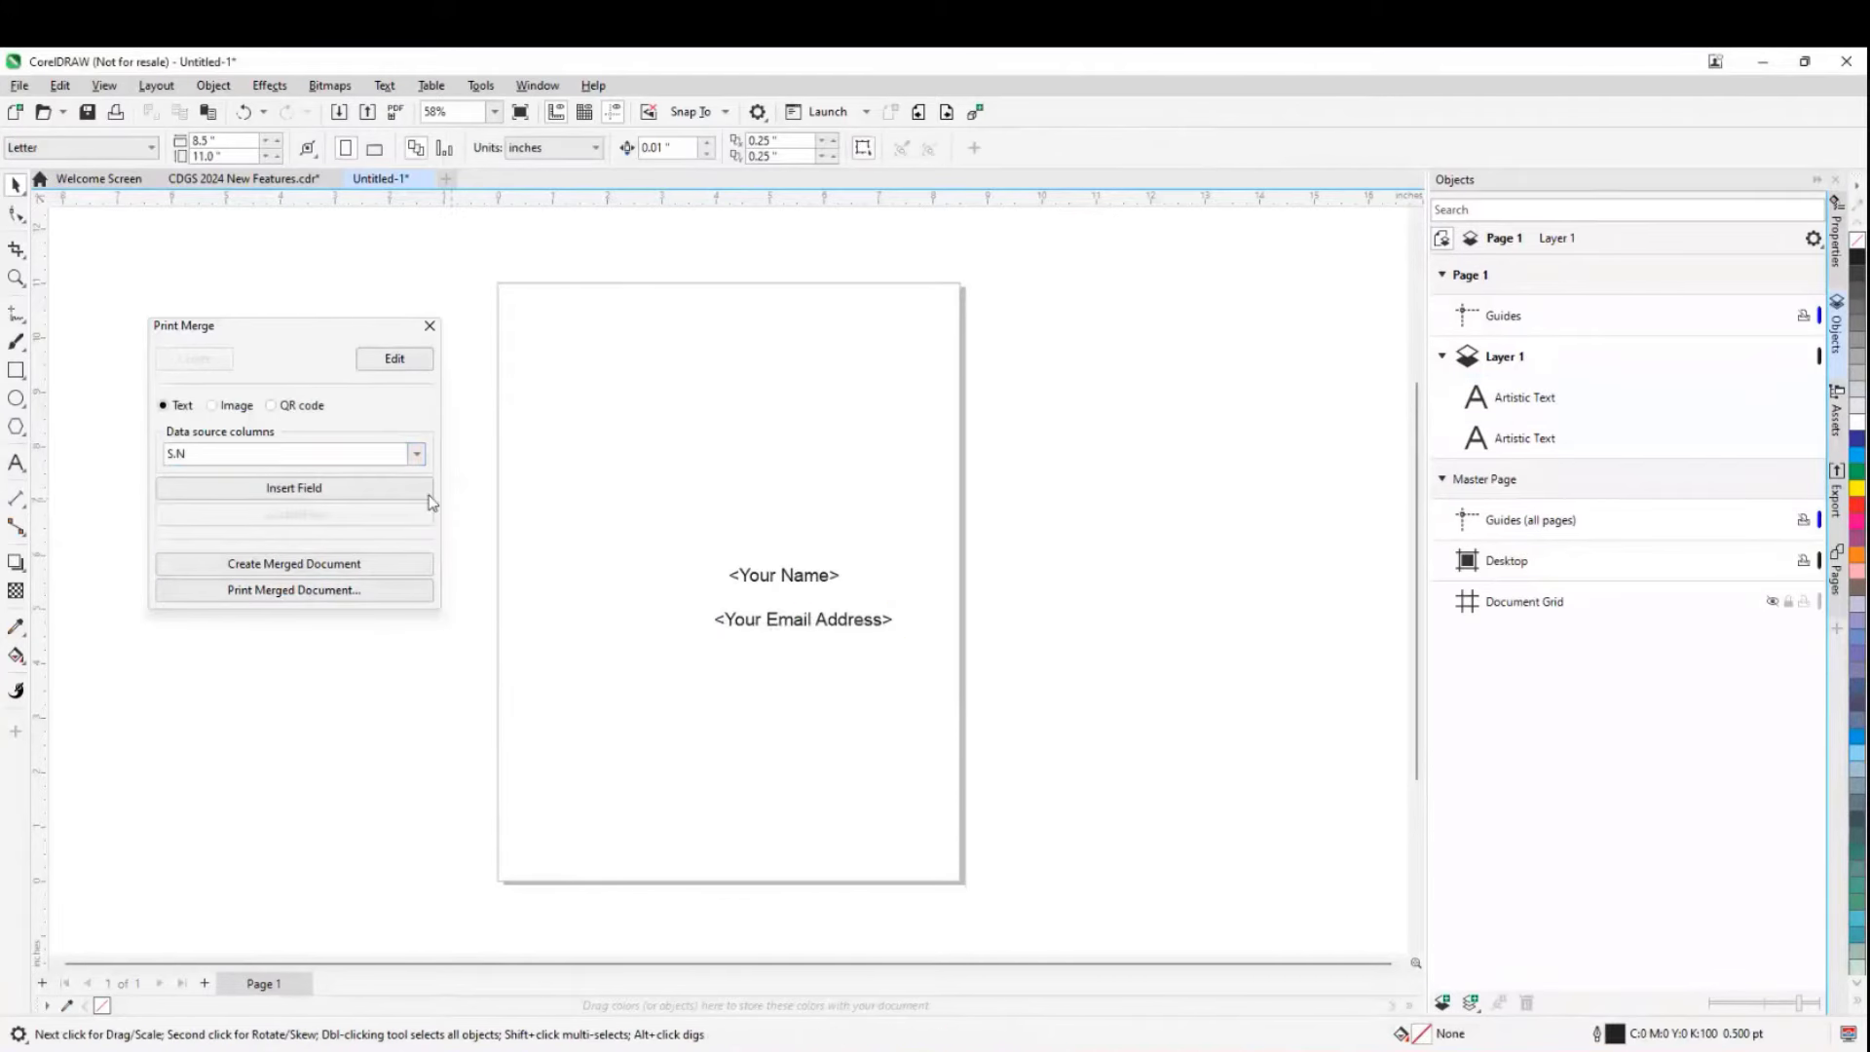
pyautogui.click(288, 407)
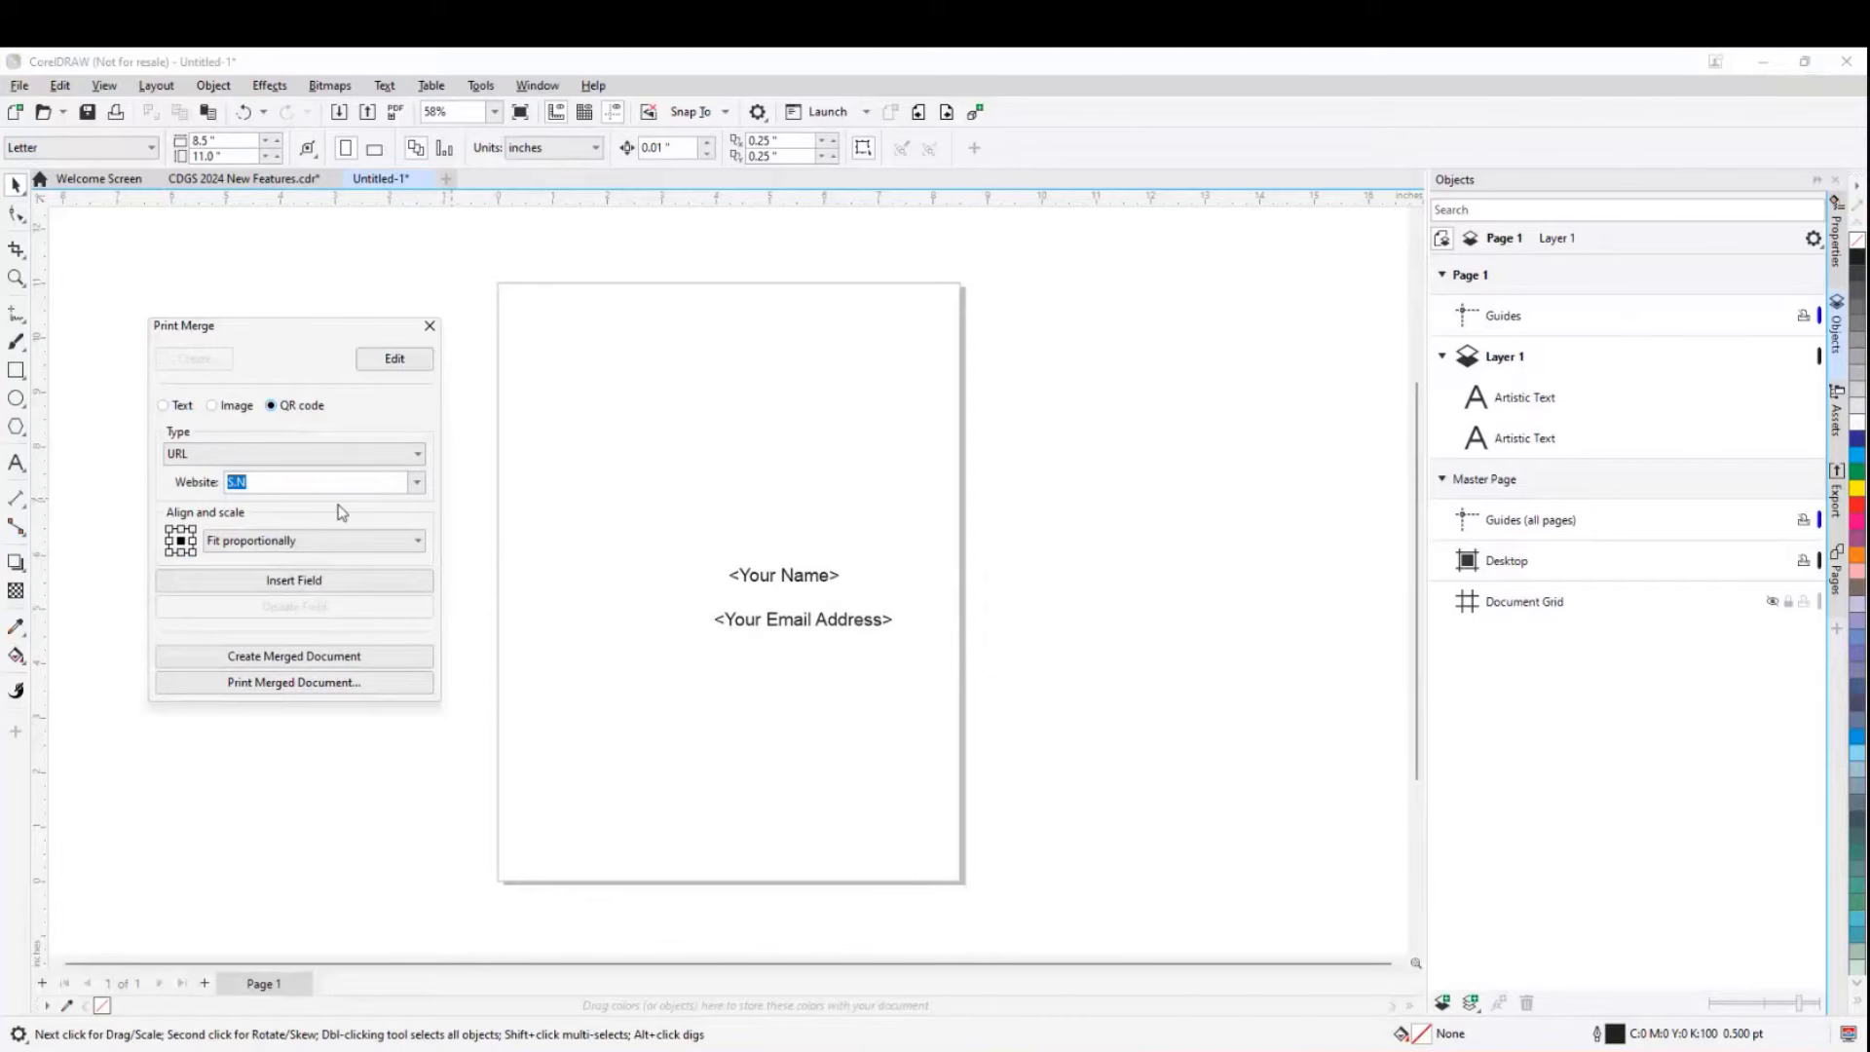
pyautogui.click(416, 483)
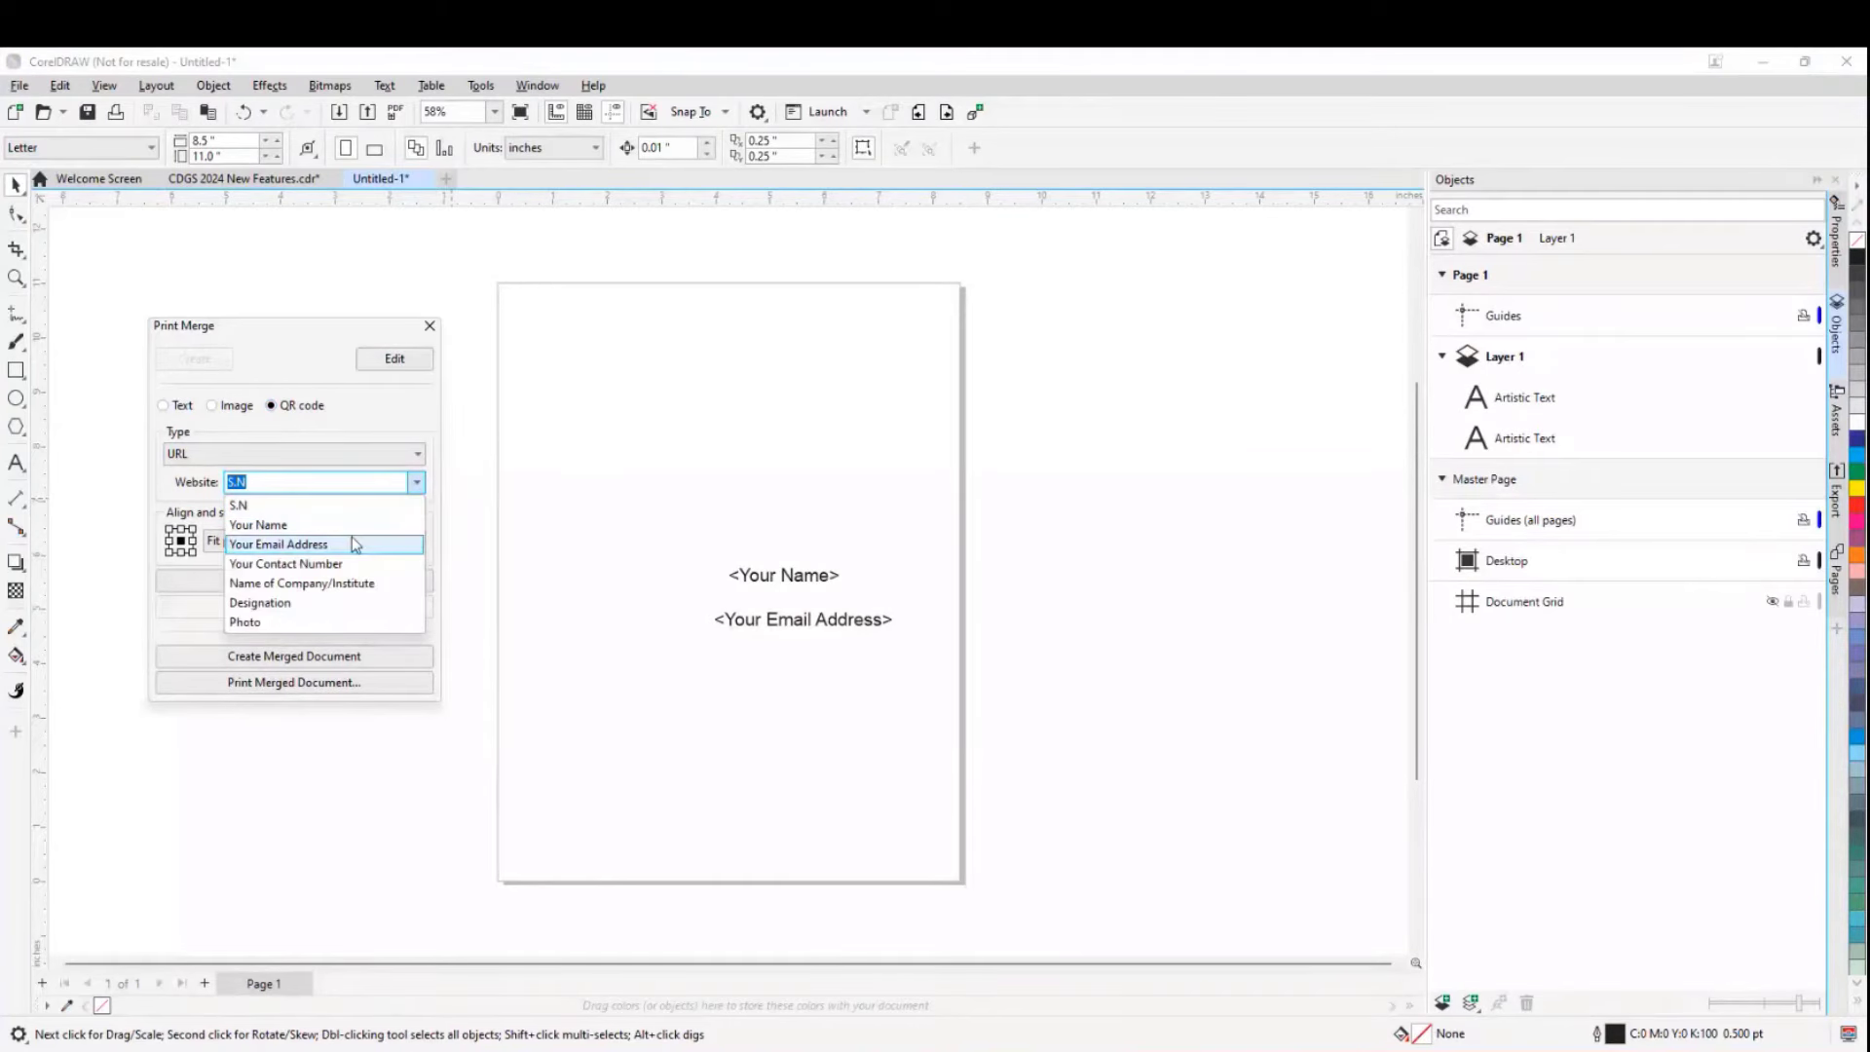
pyautogui.click(293, 565)
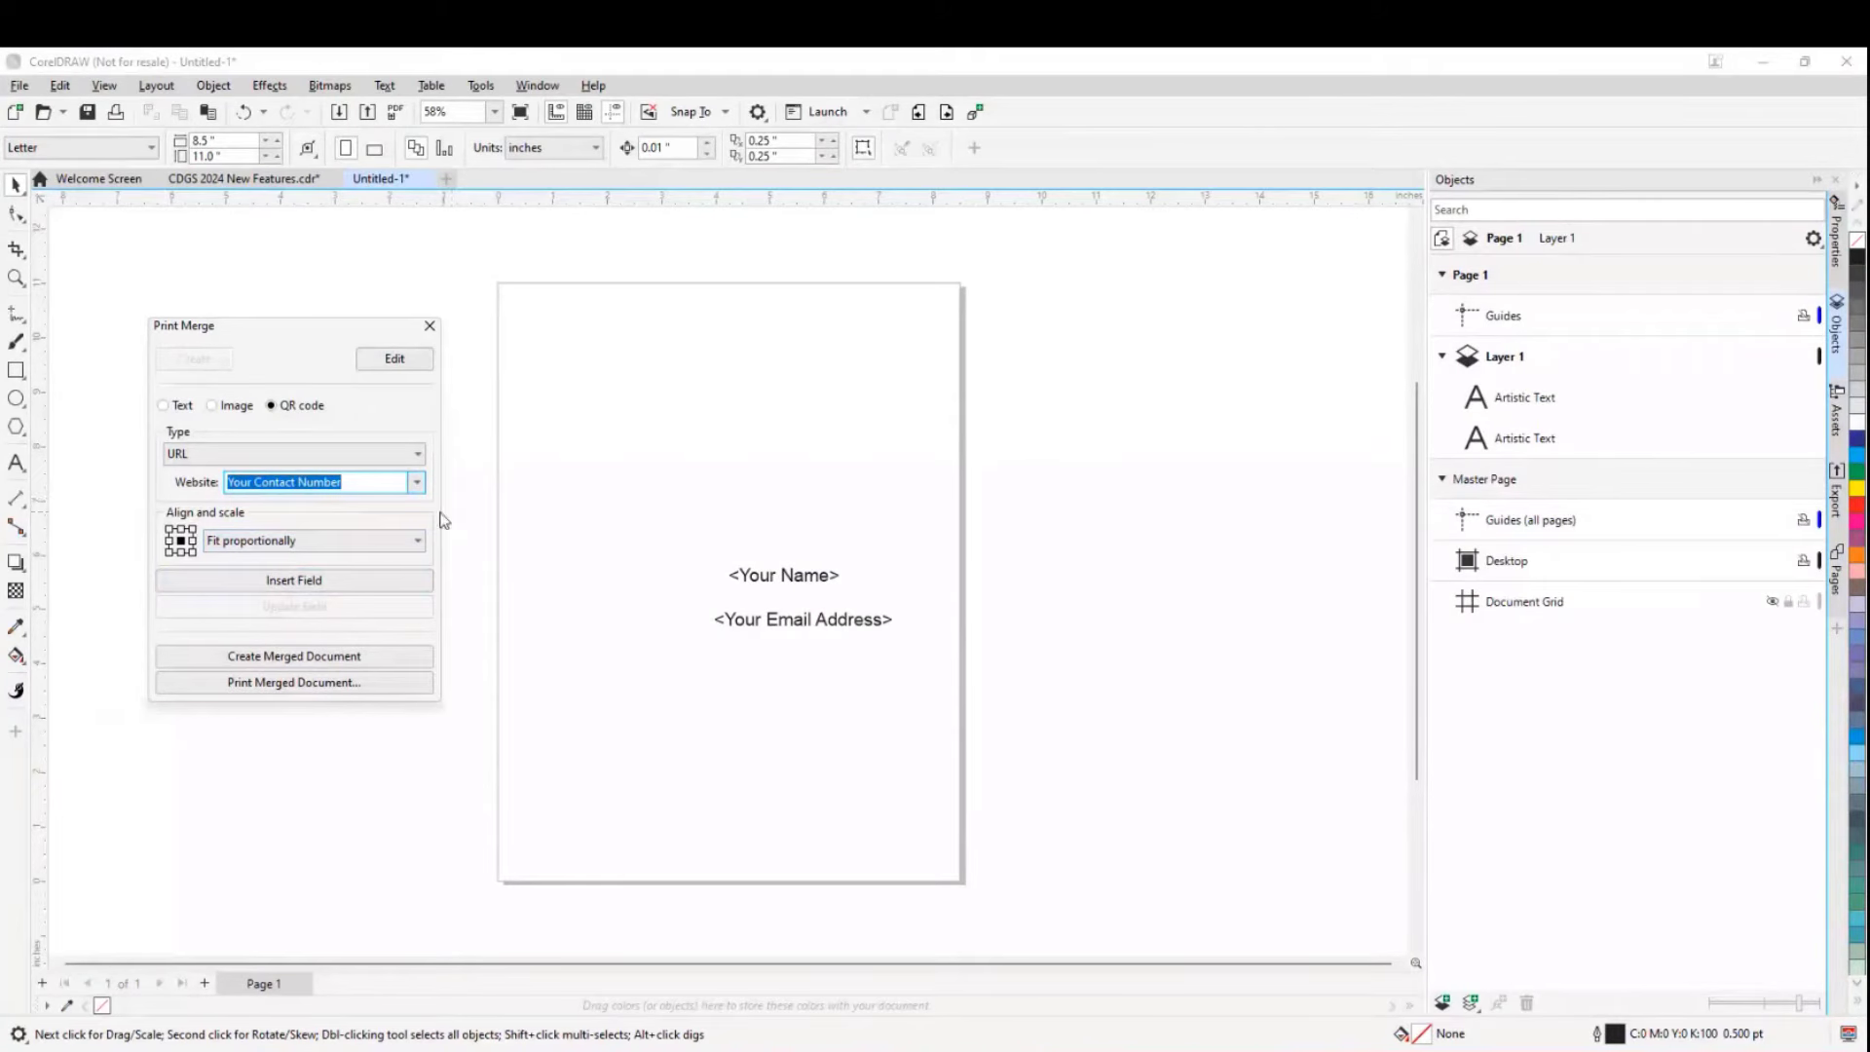
pyautogui.click(307, 582)
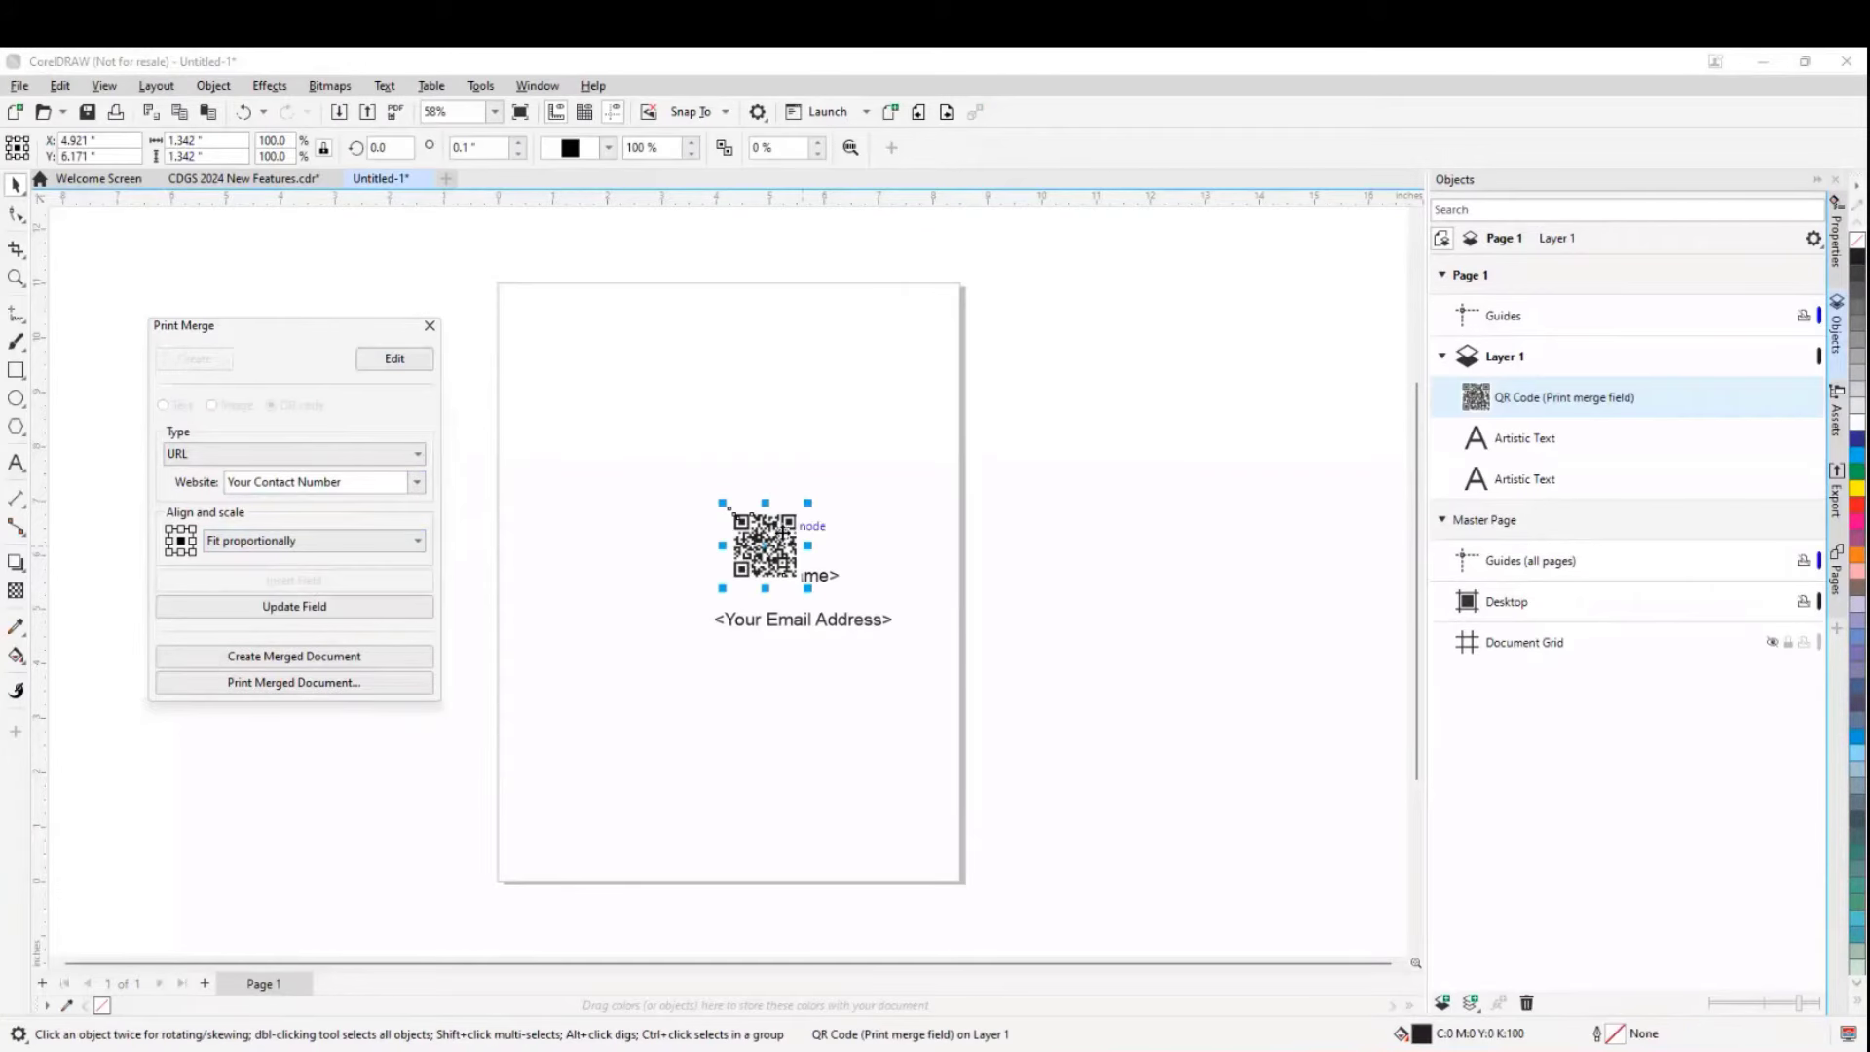
pyautogui.moveTo(780, 544); pyautogui.dragTo(787, 672)
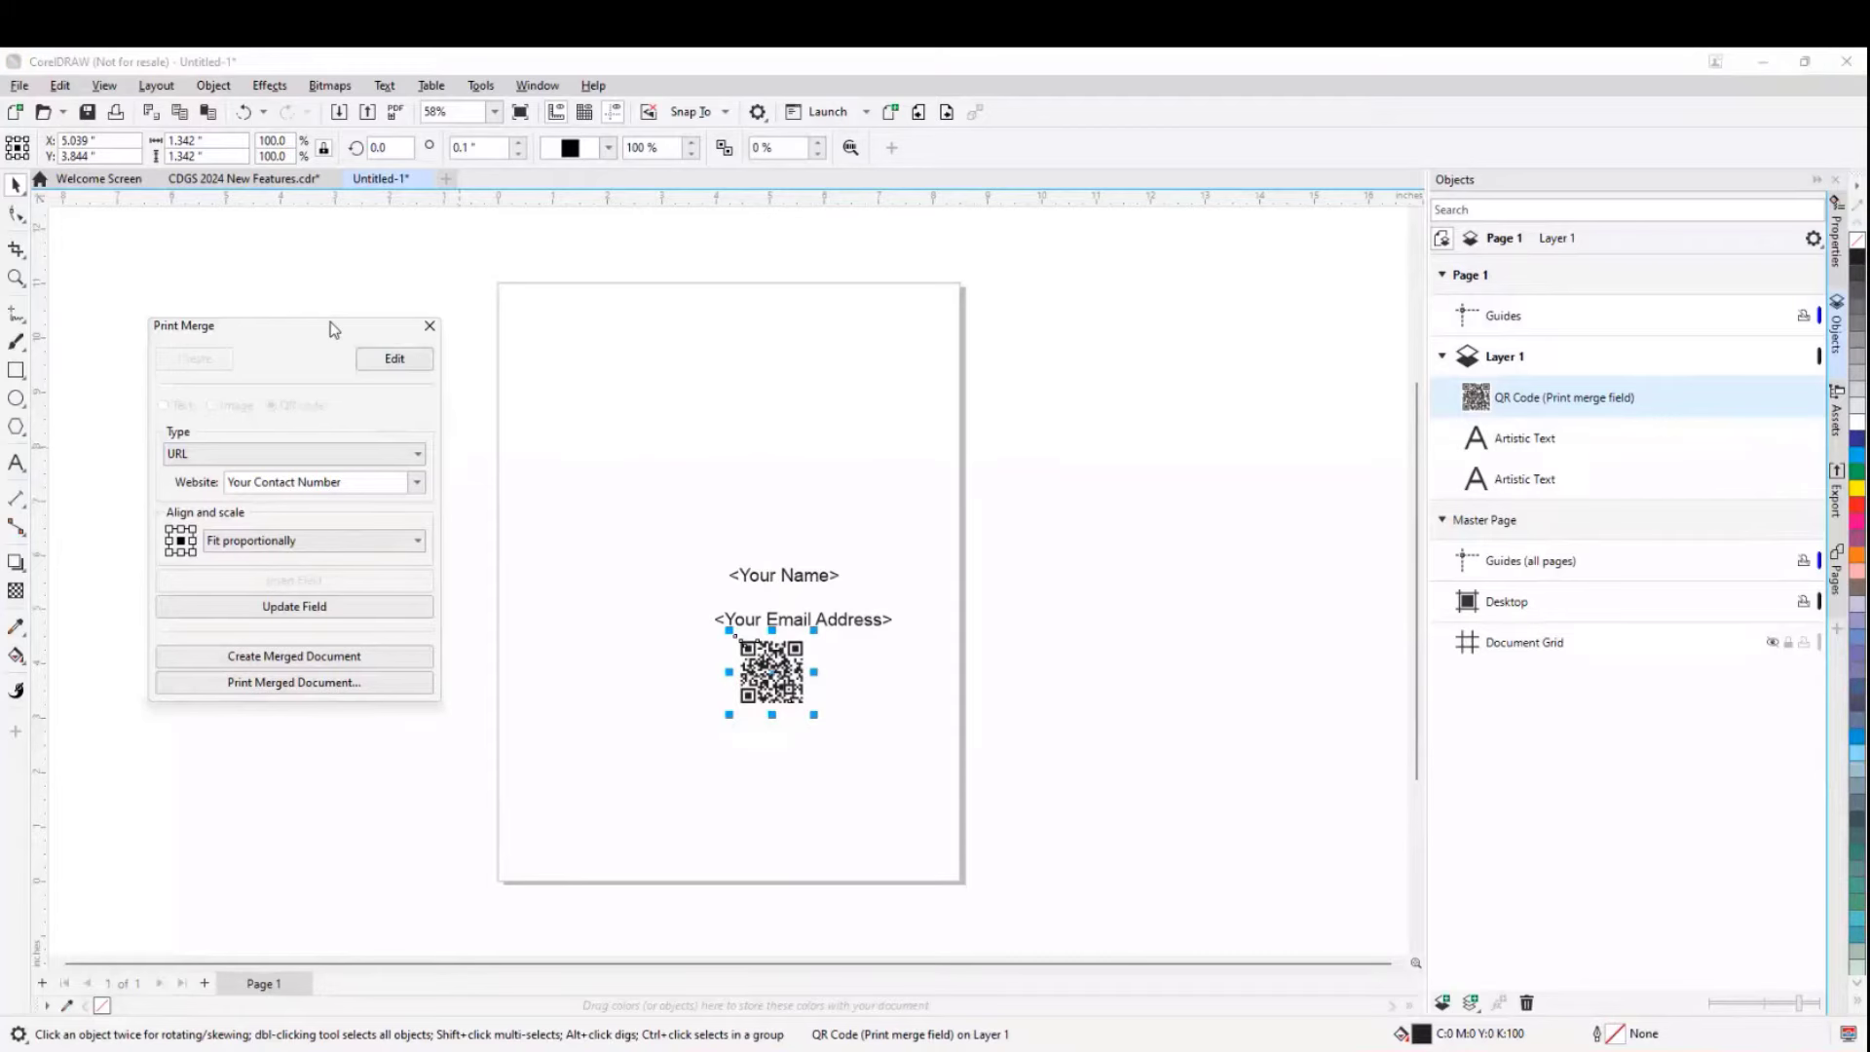
# - Draw an ellipse about 3.27 by 3.49 inches on the page above the Your Name field
pyautogui.click(586, 468)
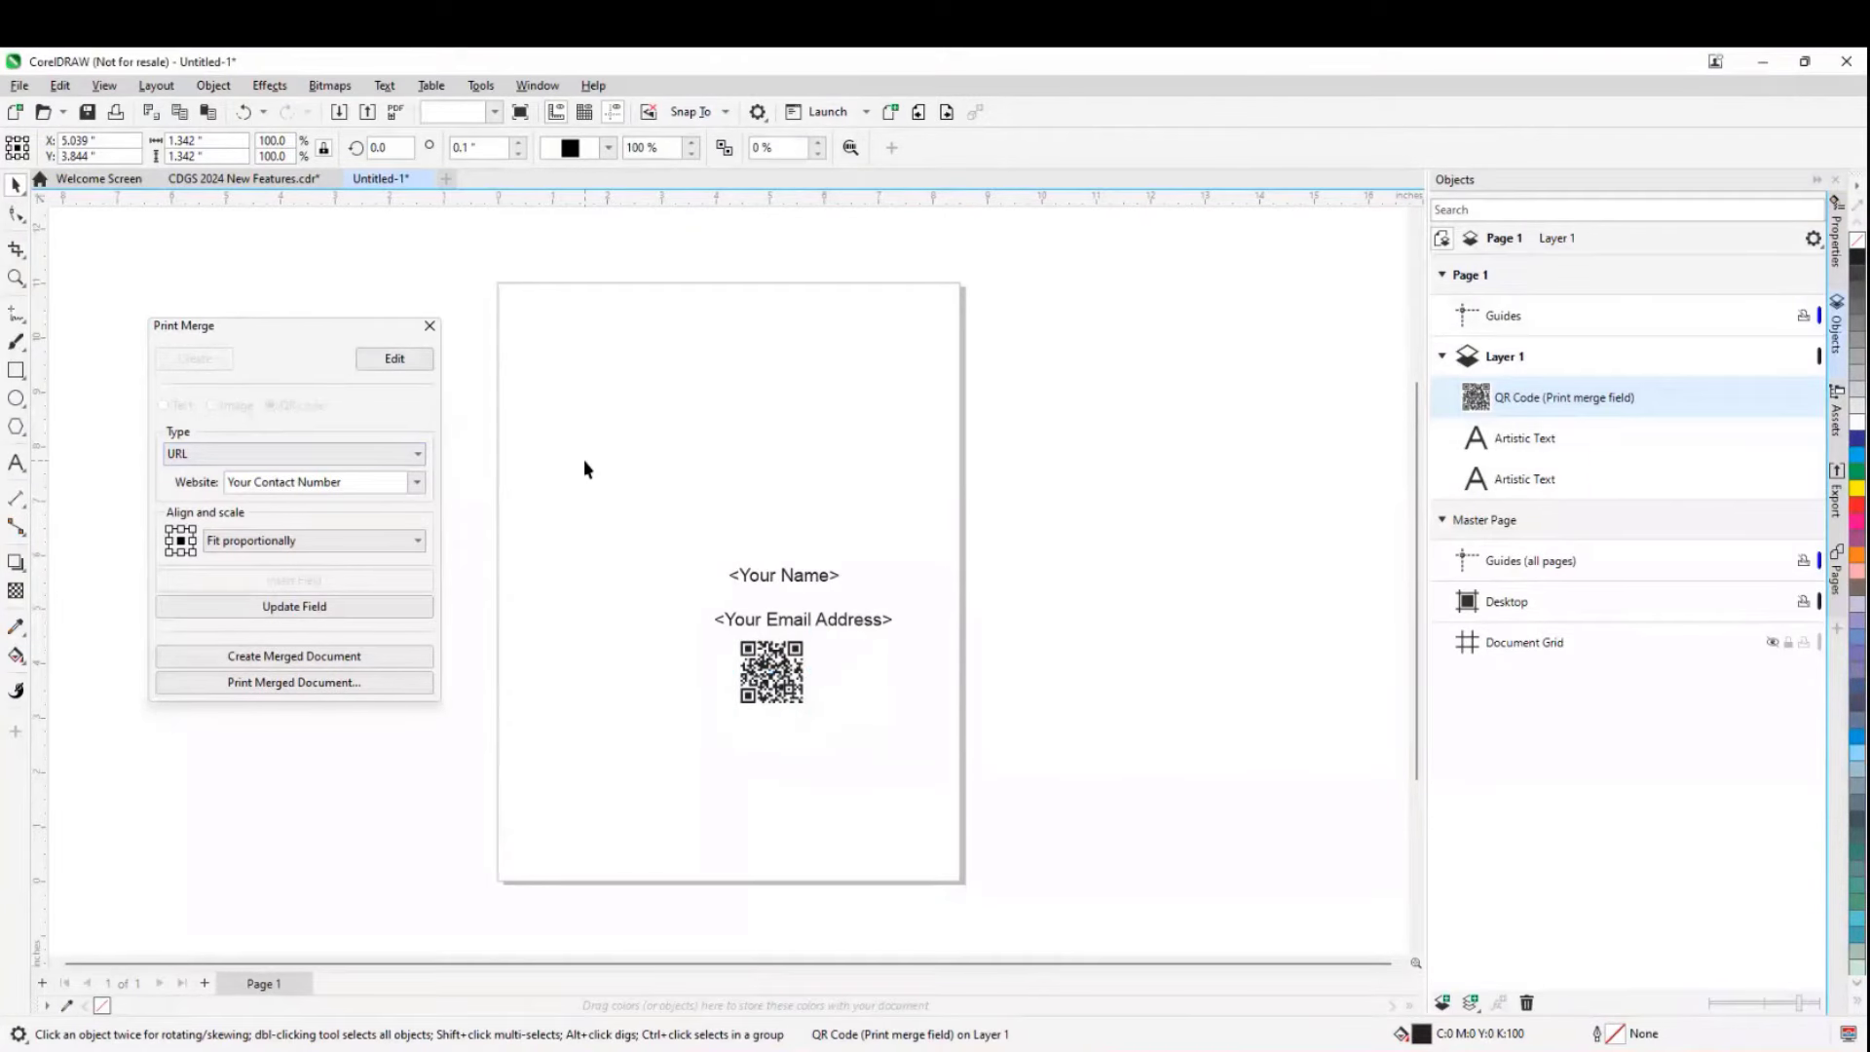
pyautogui.click(16, 397)
pyautogui.moveTo(661, 349); pyautogui.dragTo(842, 537)
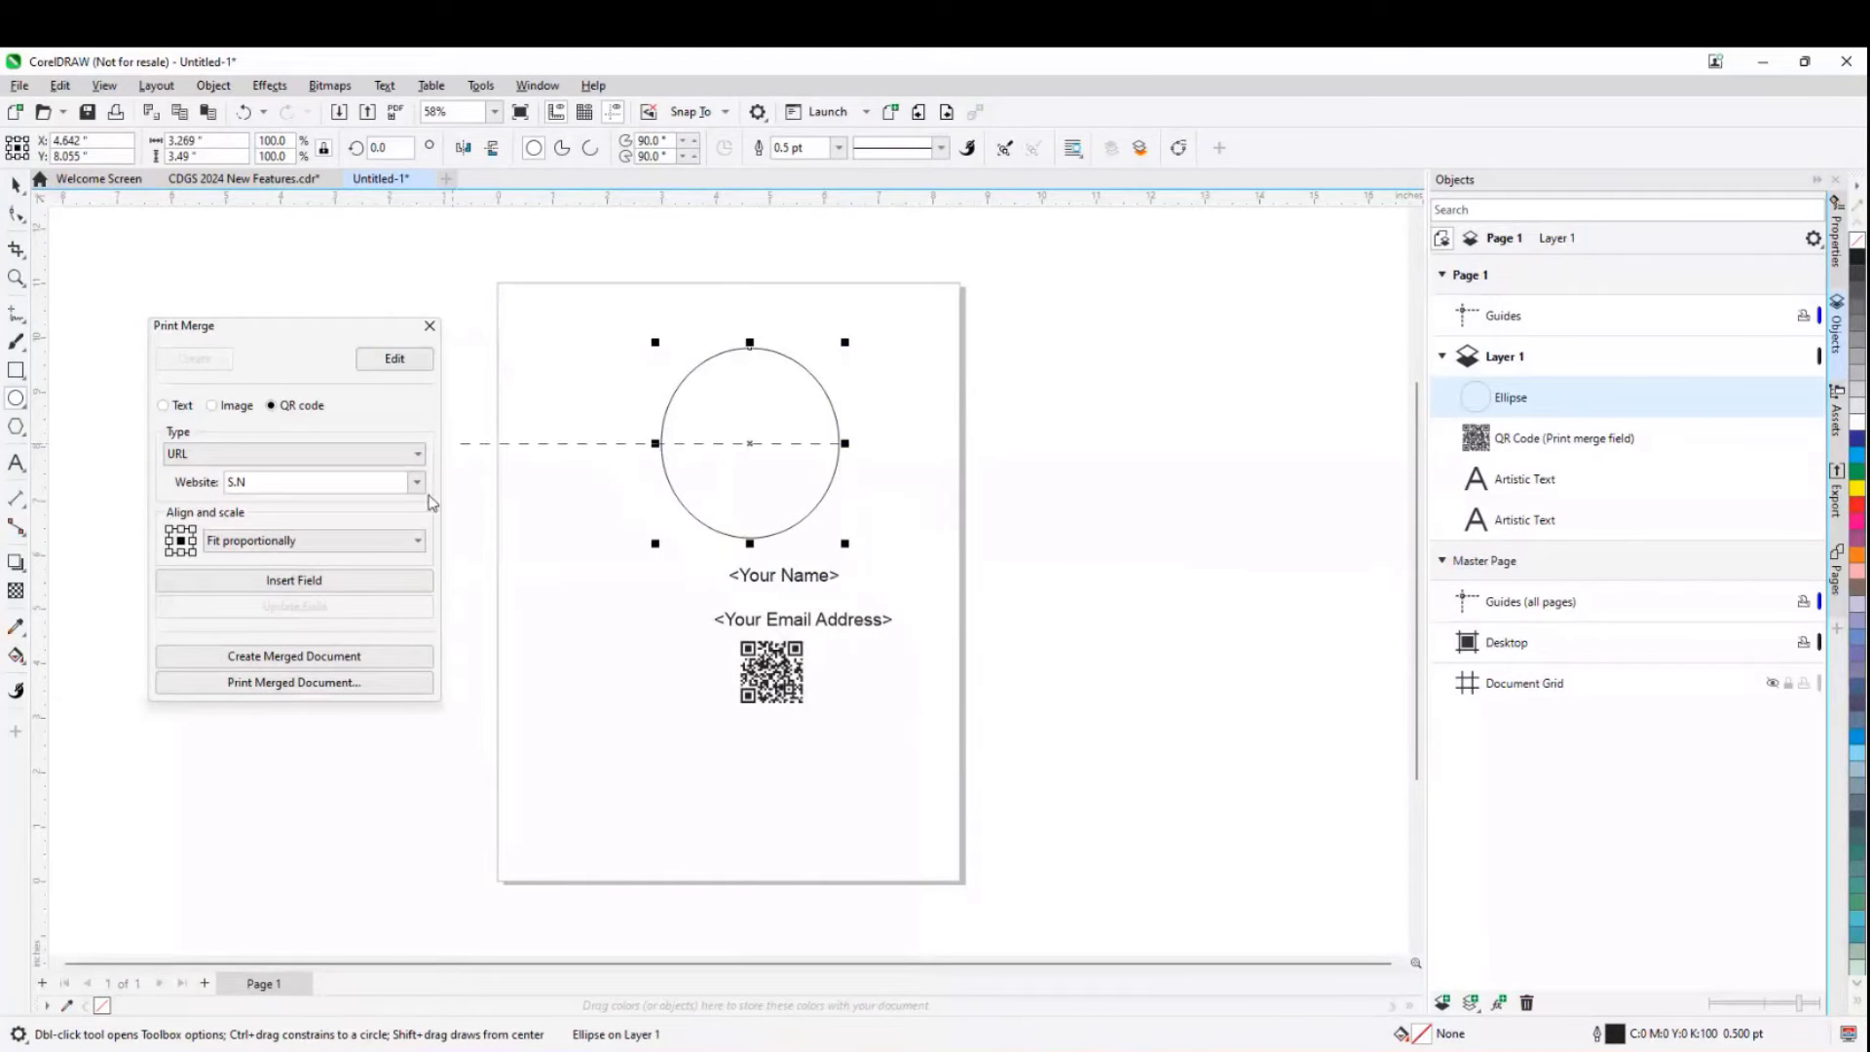
# - Insert an image merge field for the S.N column with D:\Students\1.jpg as placeholder, placed over the page's lower-right edge
pyautogui.click(231, 407)
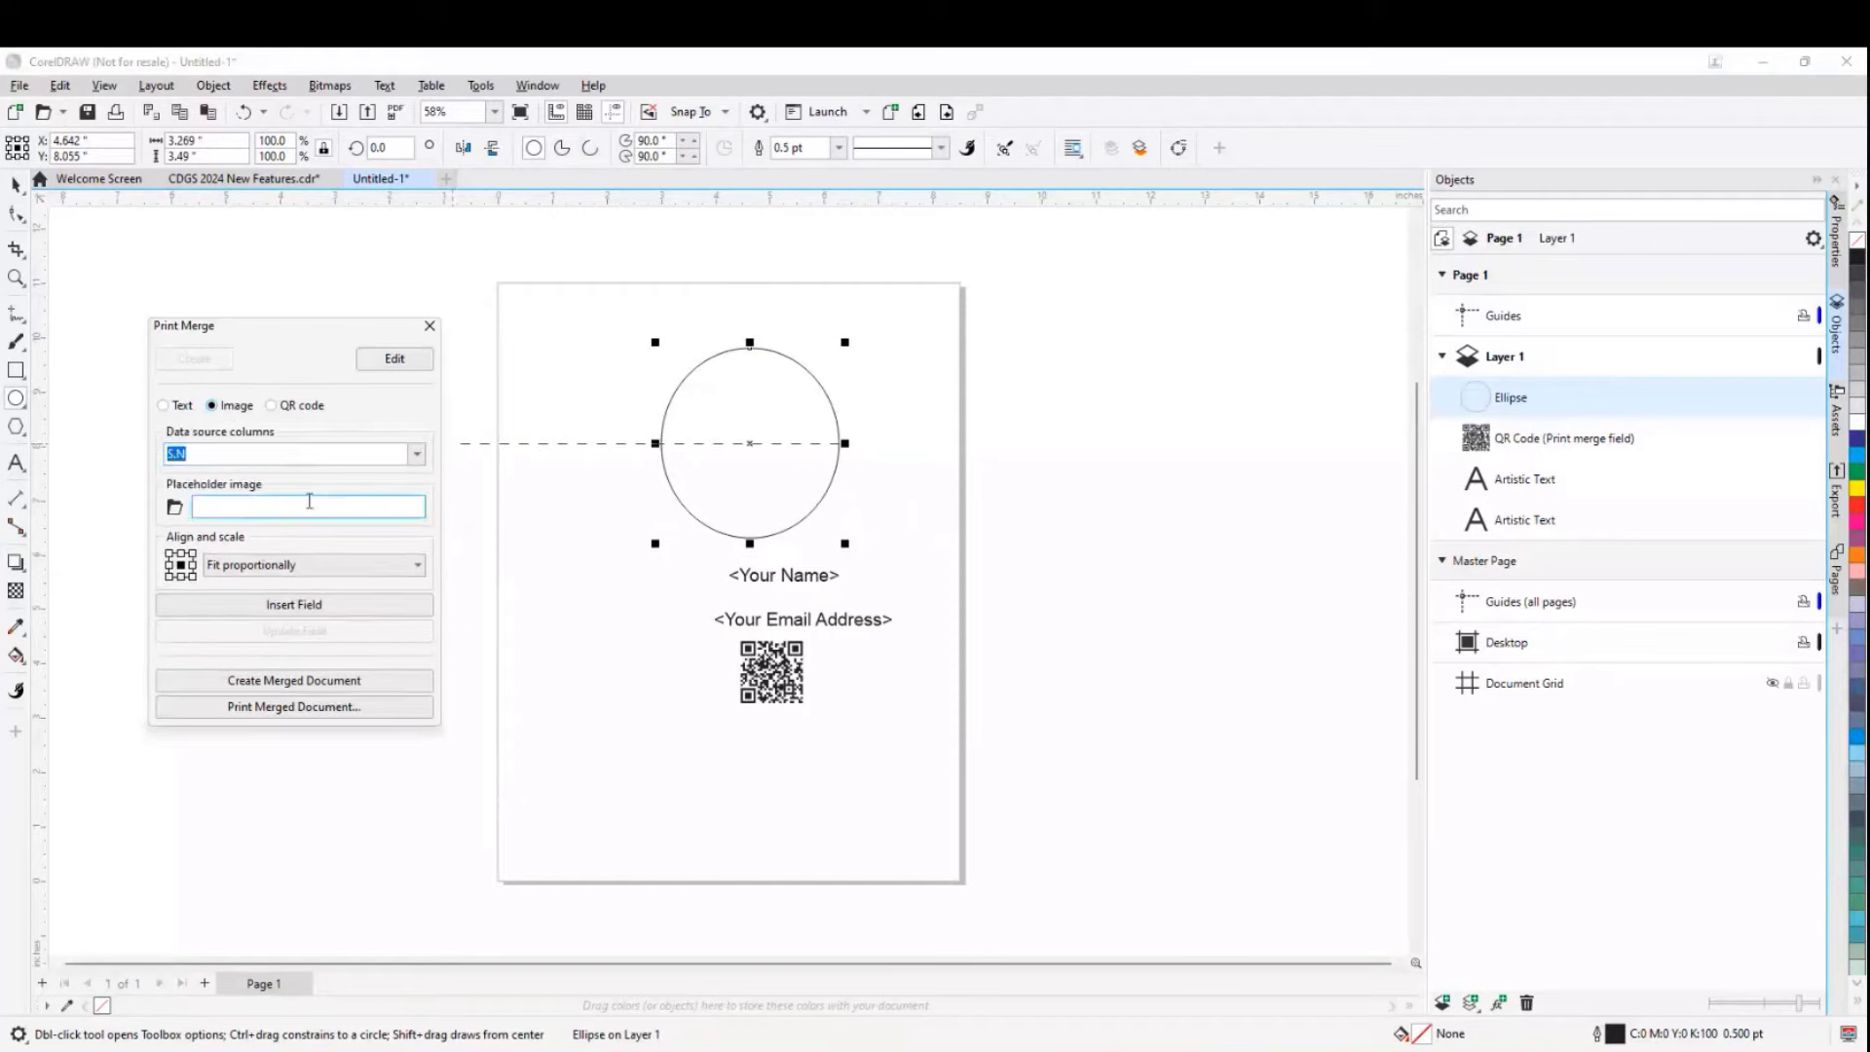
pyautogui.click(257, 508)
pyautogui.click(176, 509)
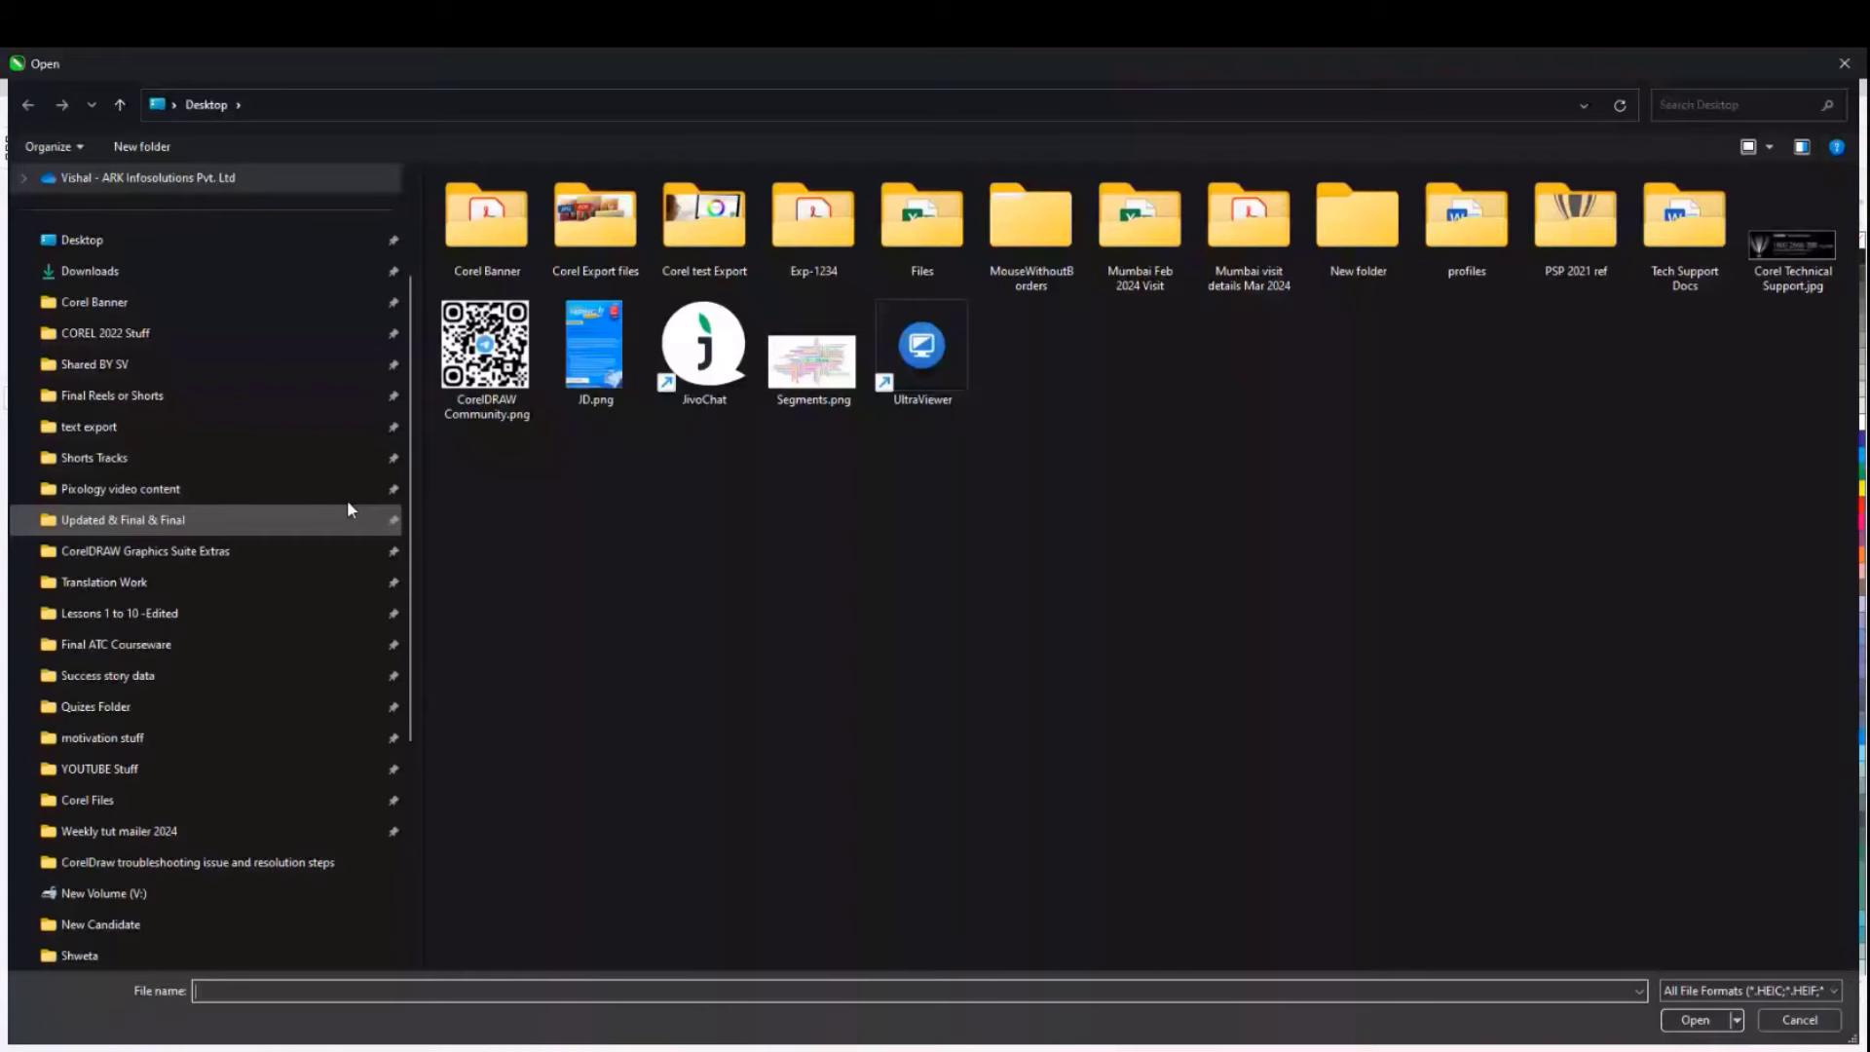
pyautogui.scroll(-10, 166, 838)
pyautogui.click(138, 831)
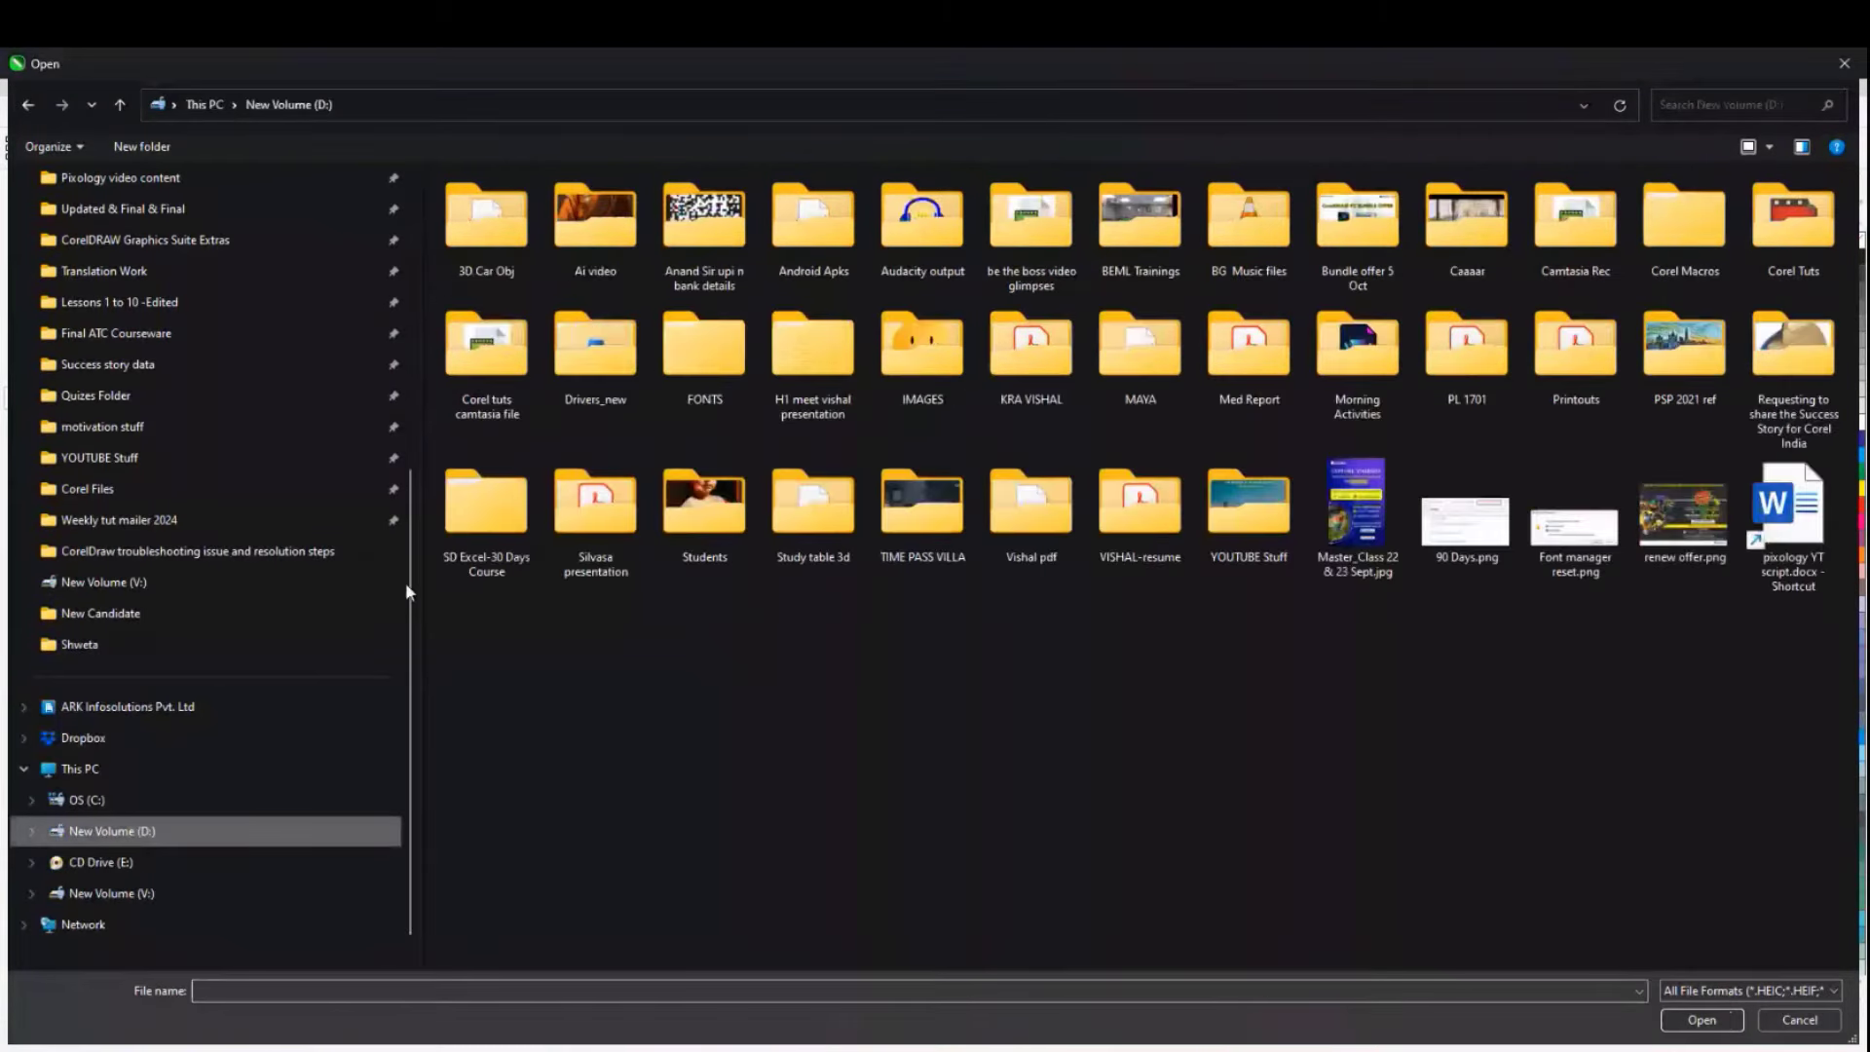
pyautogui.doubleClick(682, 497)
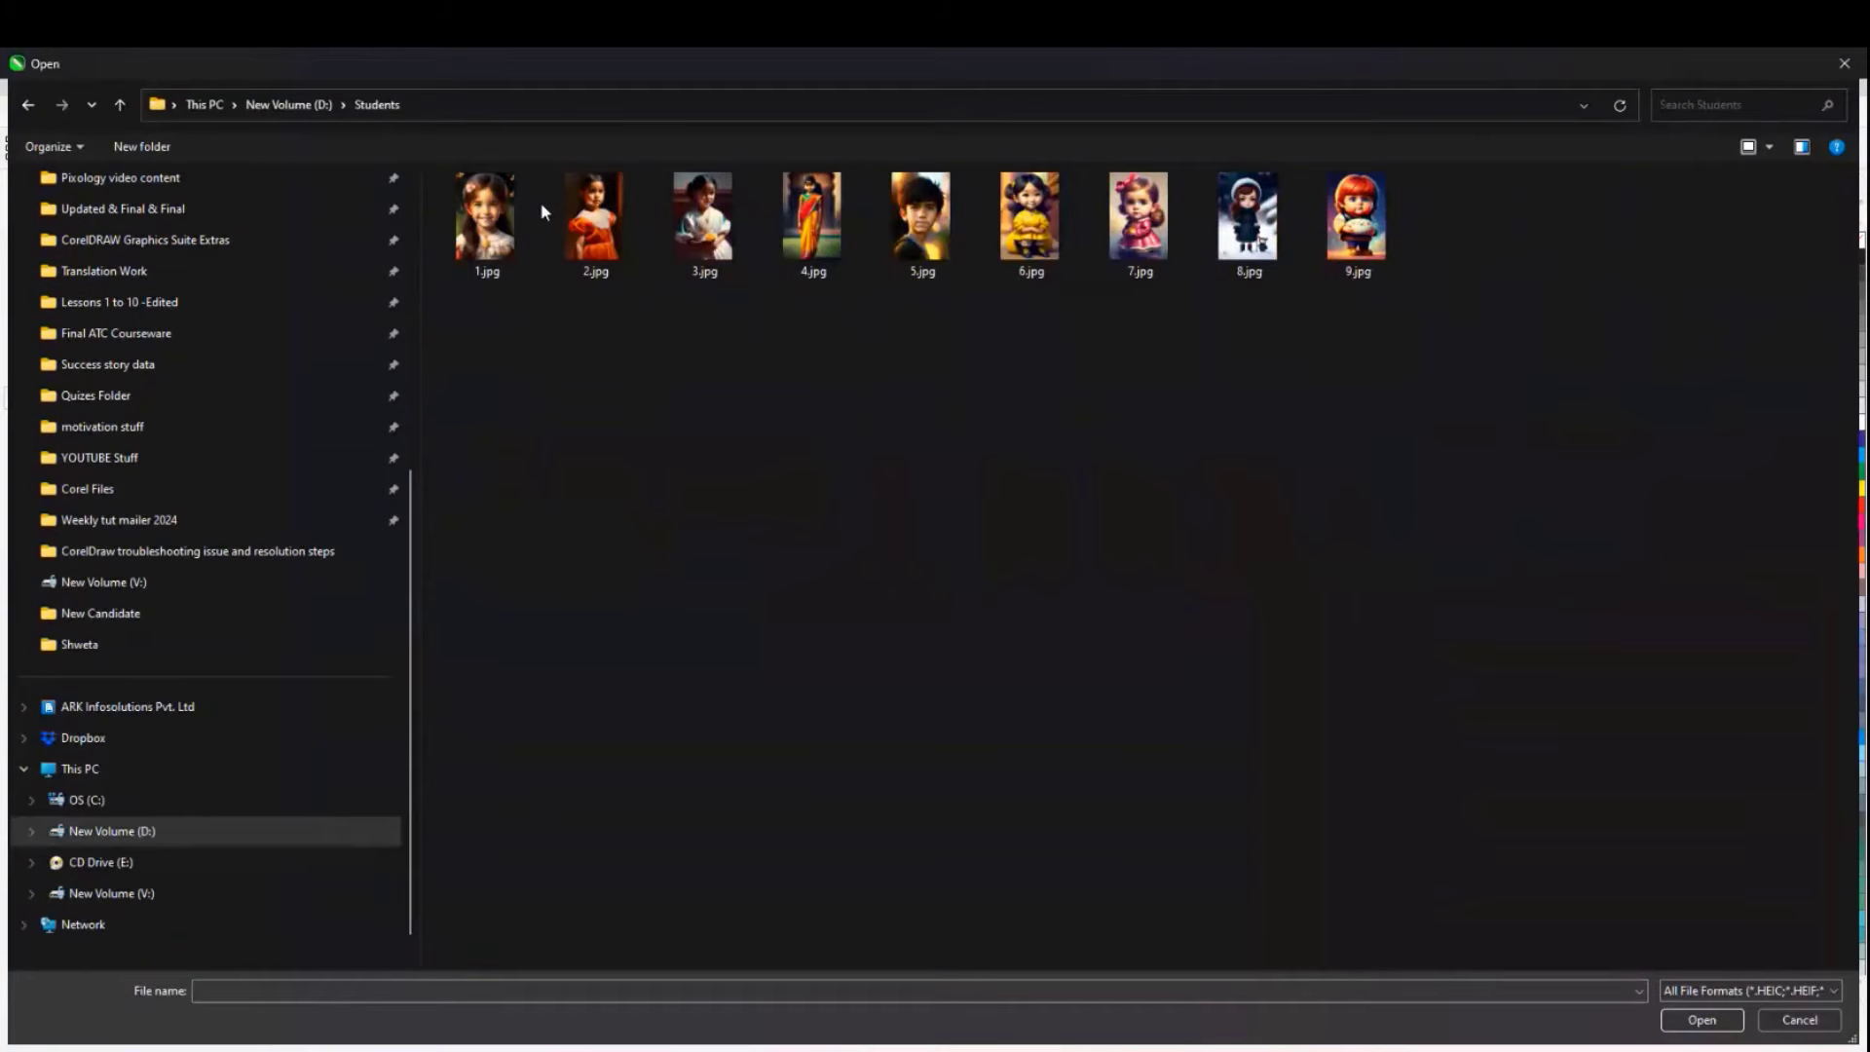
pyautogui.click(499, 214)
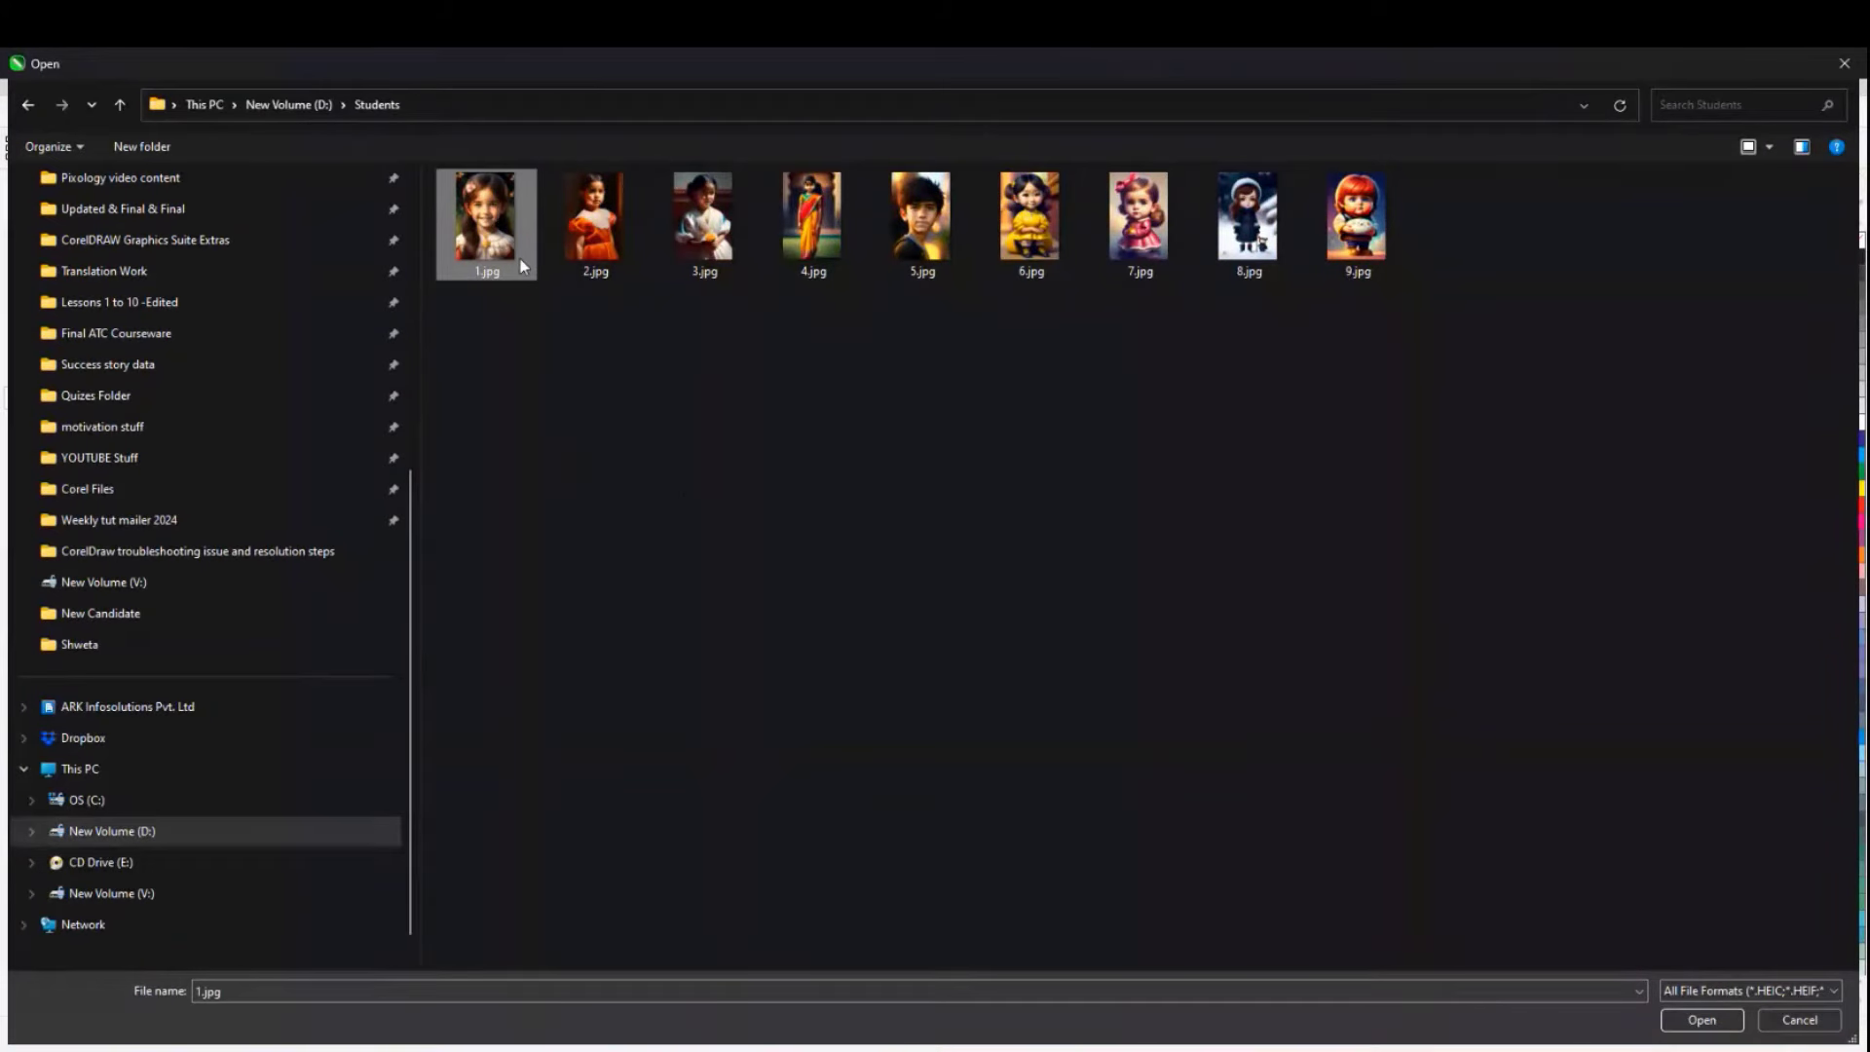
pyautogui.click(1697, 1017)
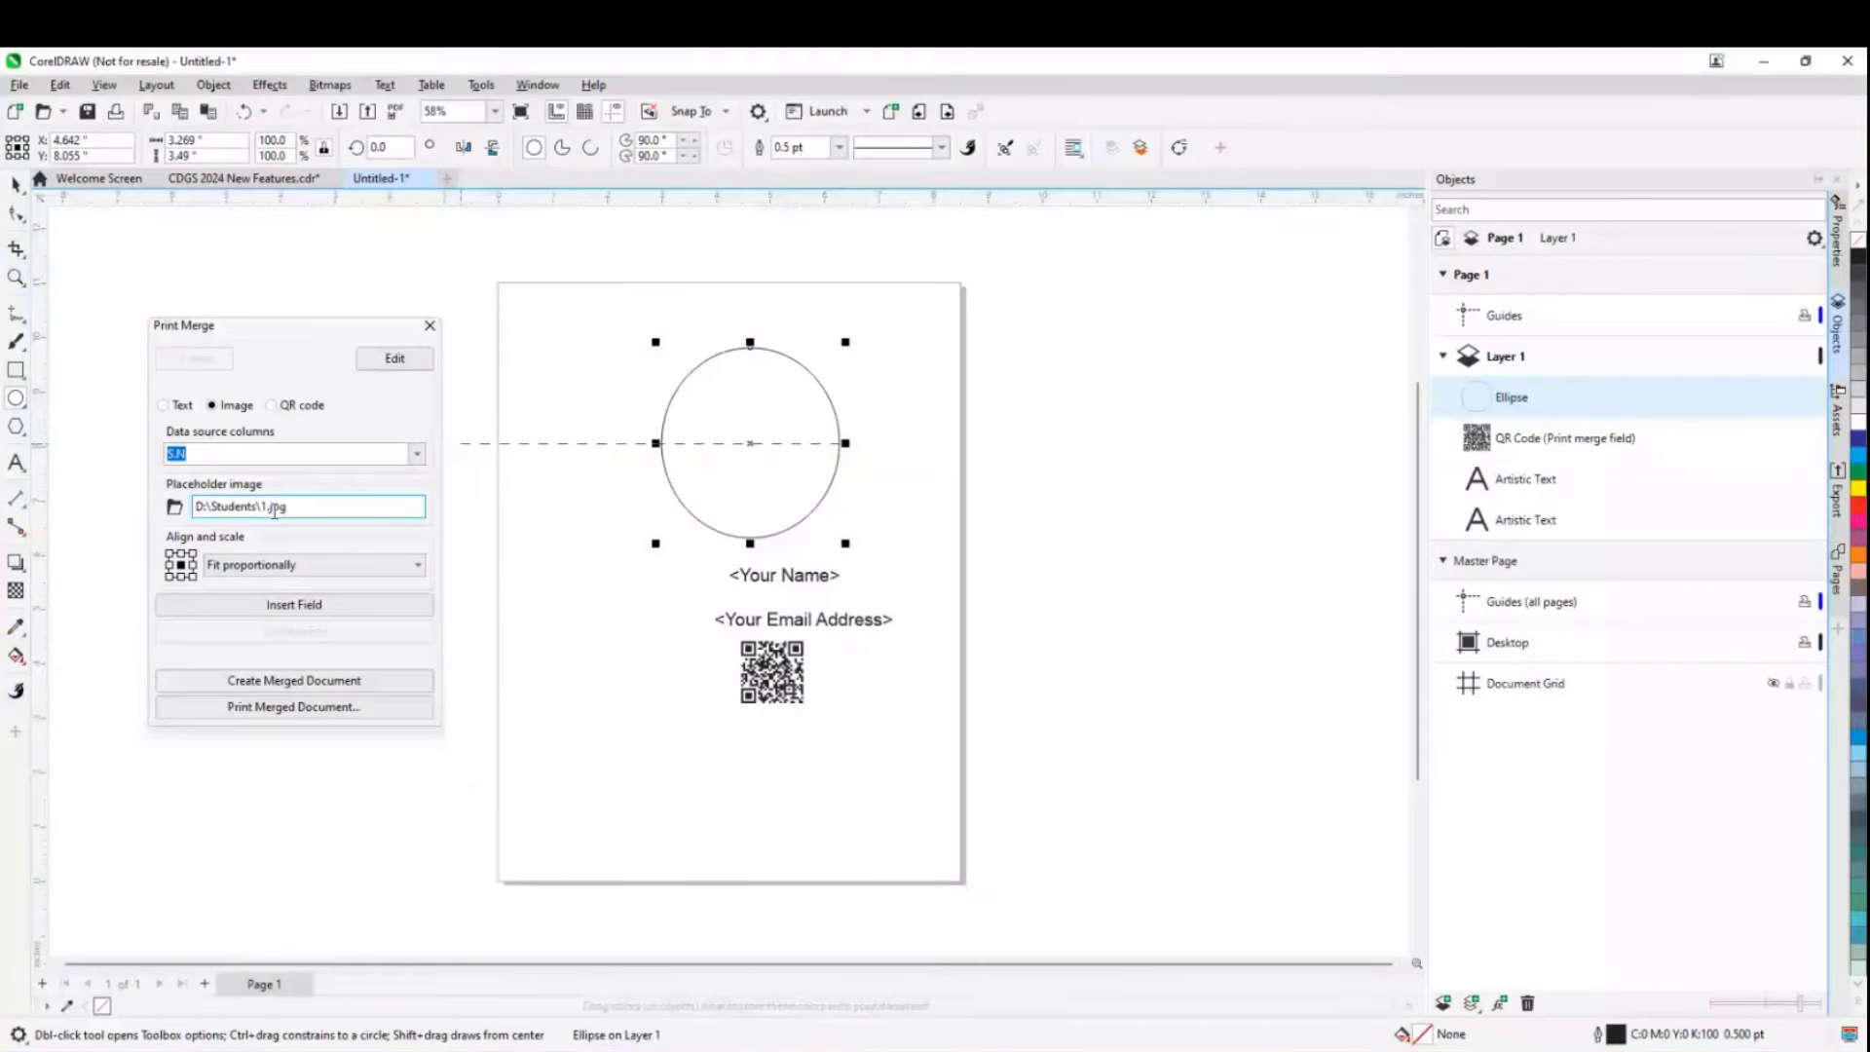
pyautogui.click(317, 612)
pyautogui.click(932, 482)
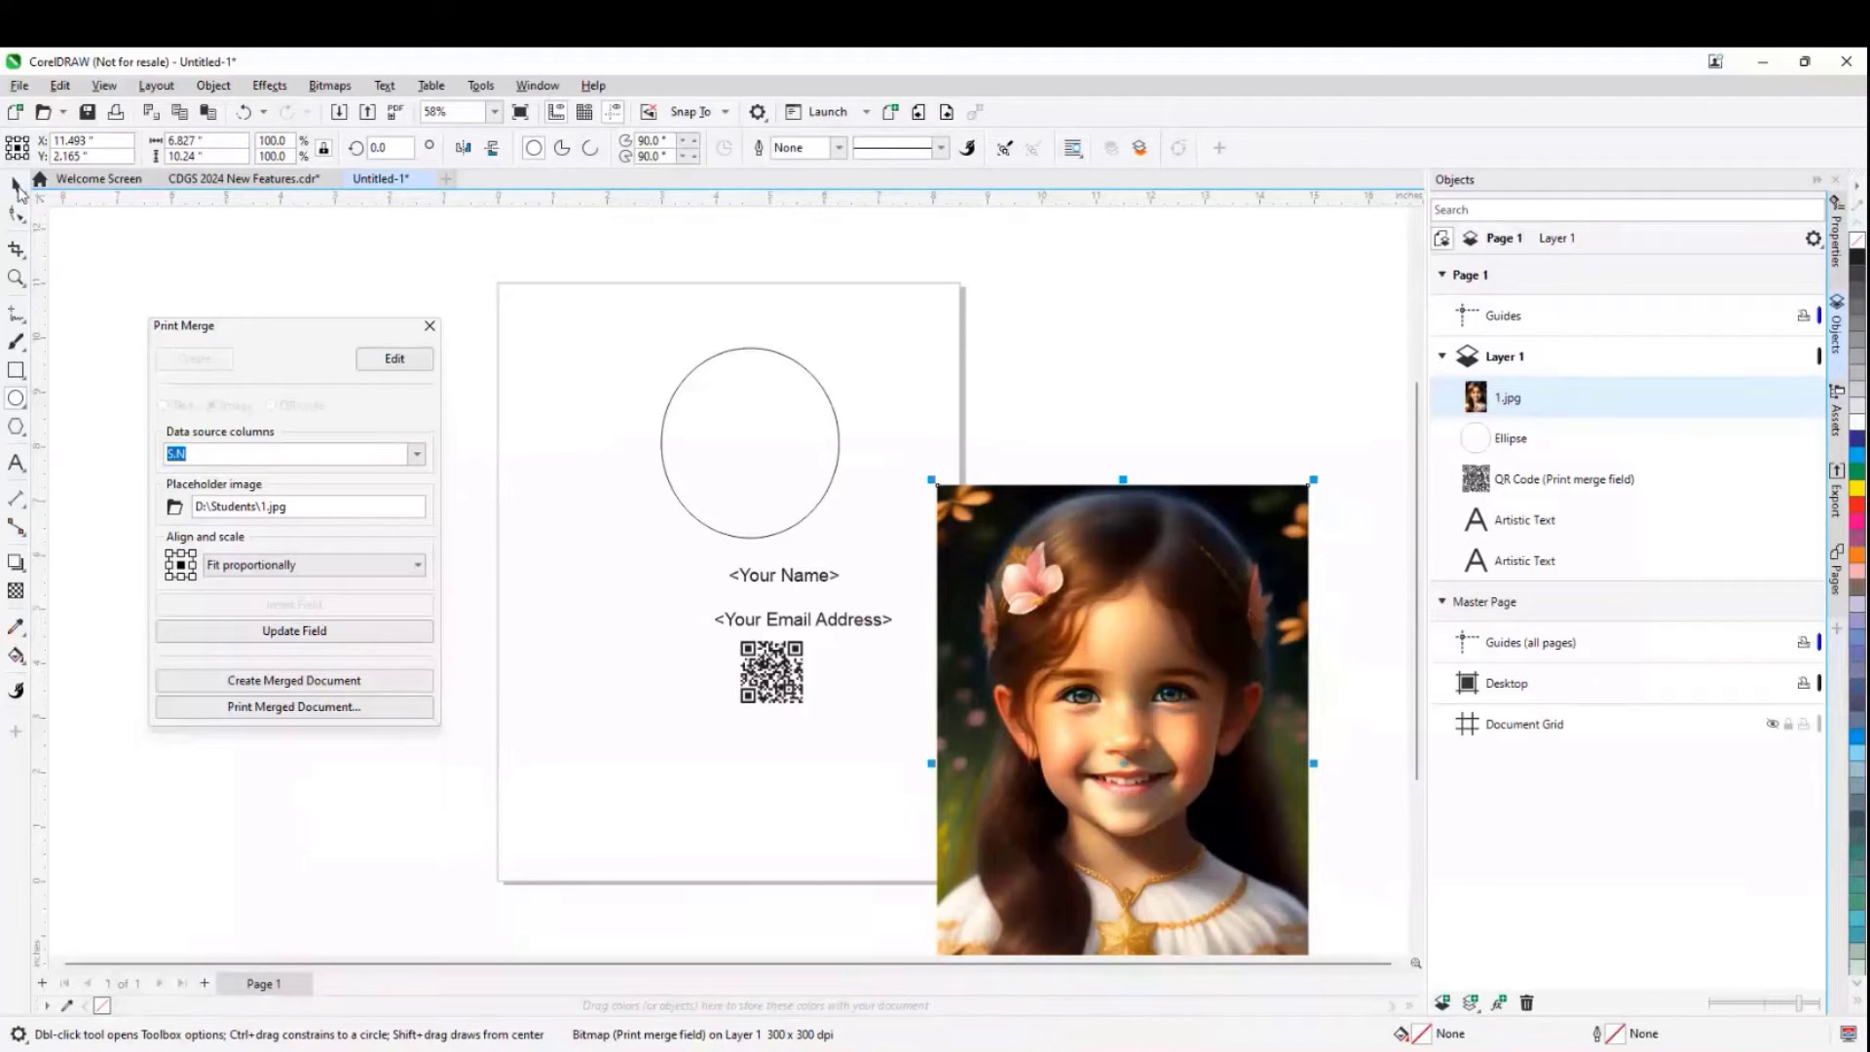
# - PowerClip the placeholder photo inside the ellipse and set its contents to Fill Proportionally
pyautogui.click(17, 185)
pyautogui.moveTo(1093, 636)
pyautogui.mouseDown()
pyautogui.moveTo(937, 515)
pyautogui.moveTo(749, 439)
pyautogui.mouseUp()
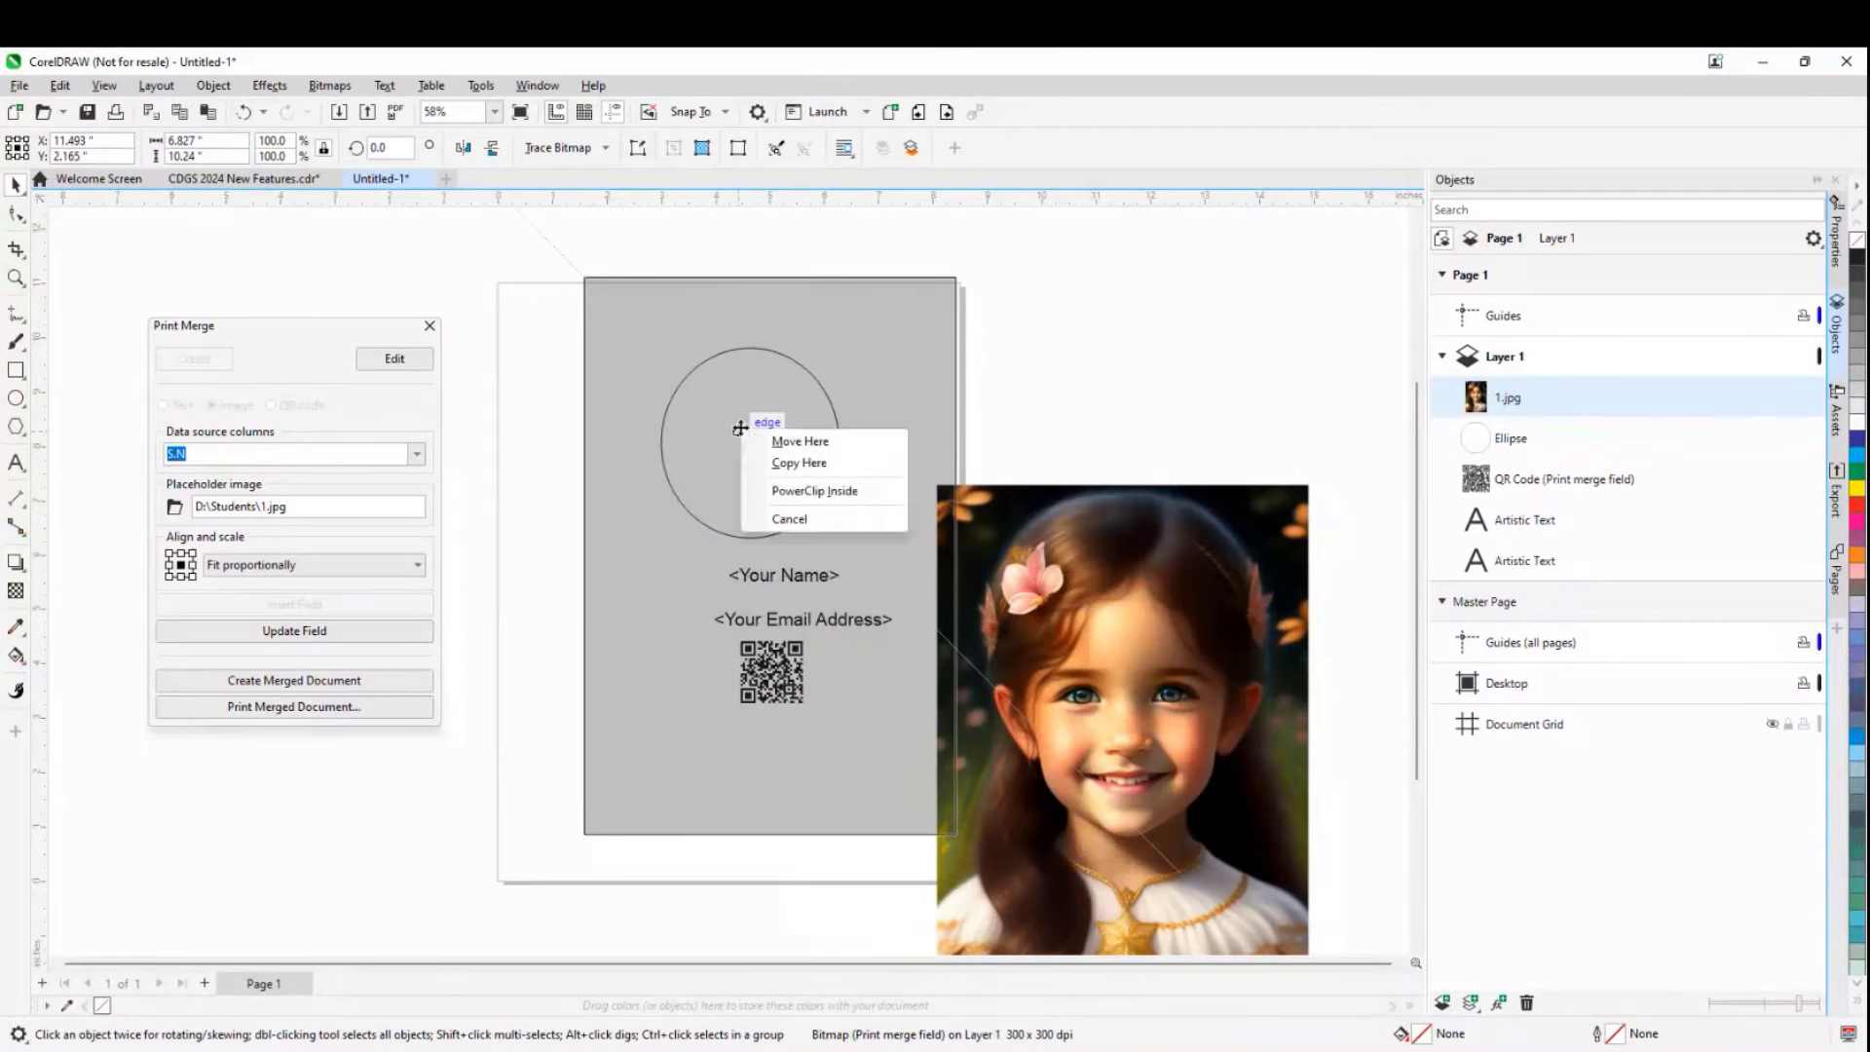
pyautogui.click(795, 484)
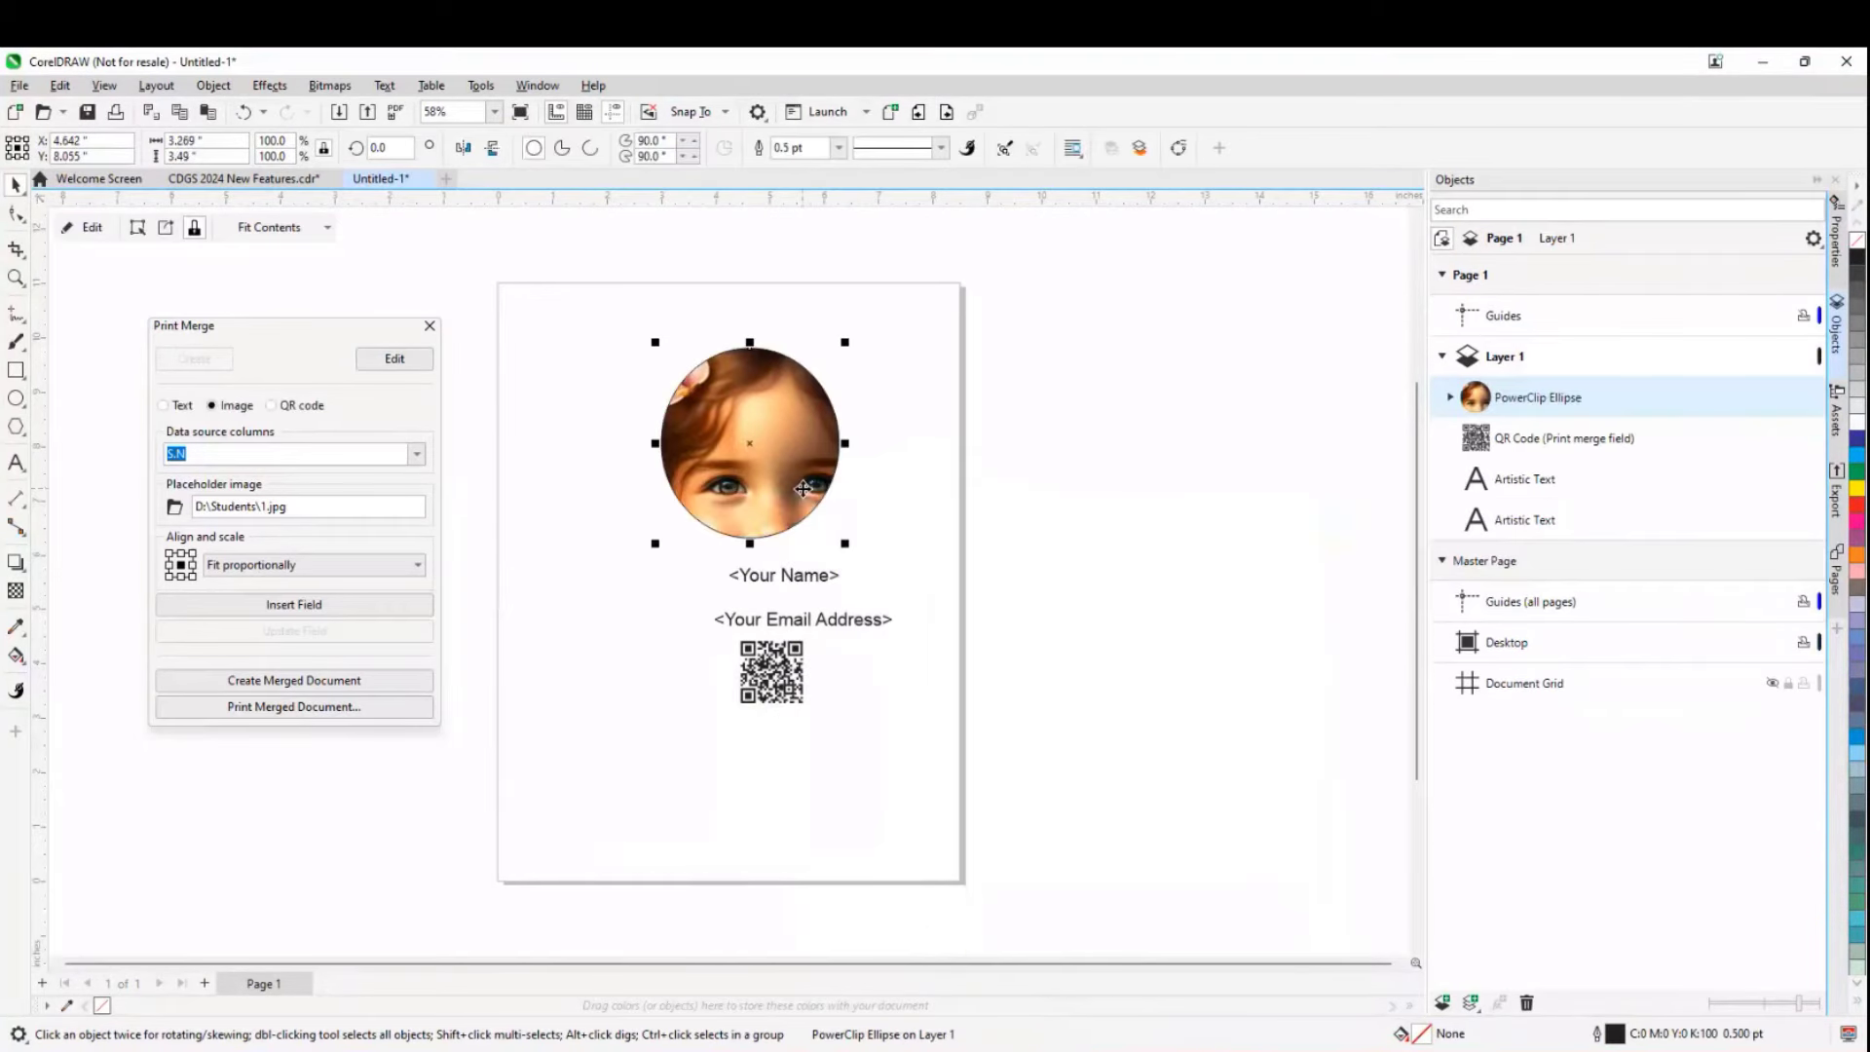
pyautogui.click(326, 228)
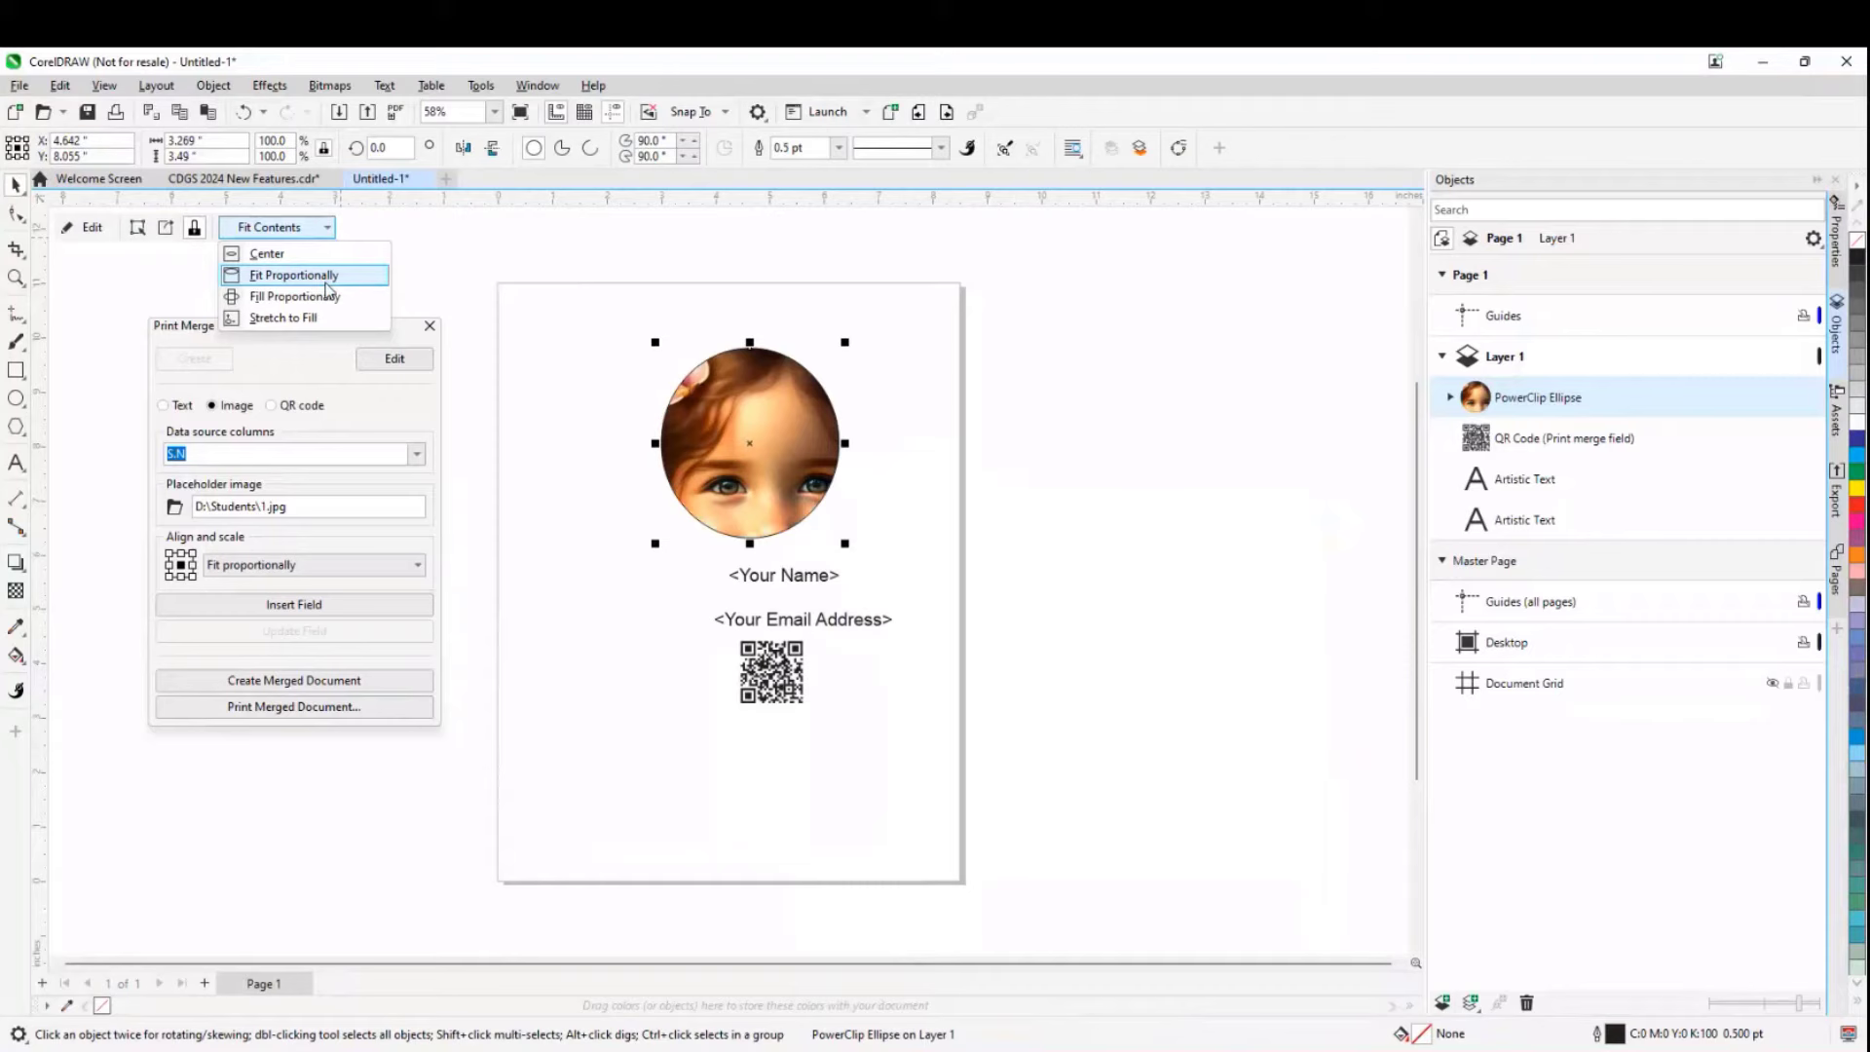
pyautogui.click(297, 298)
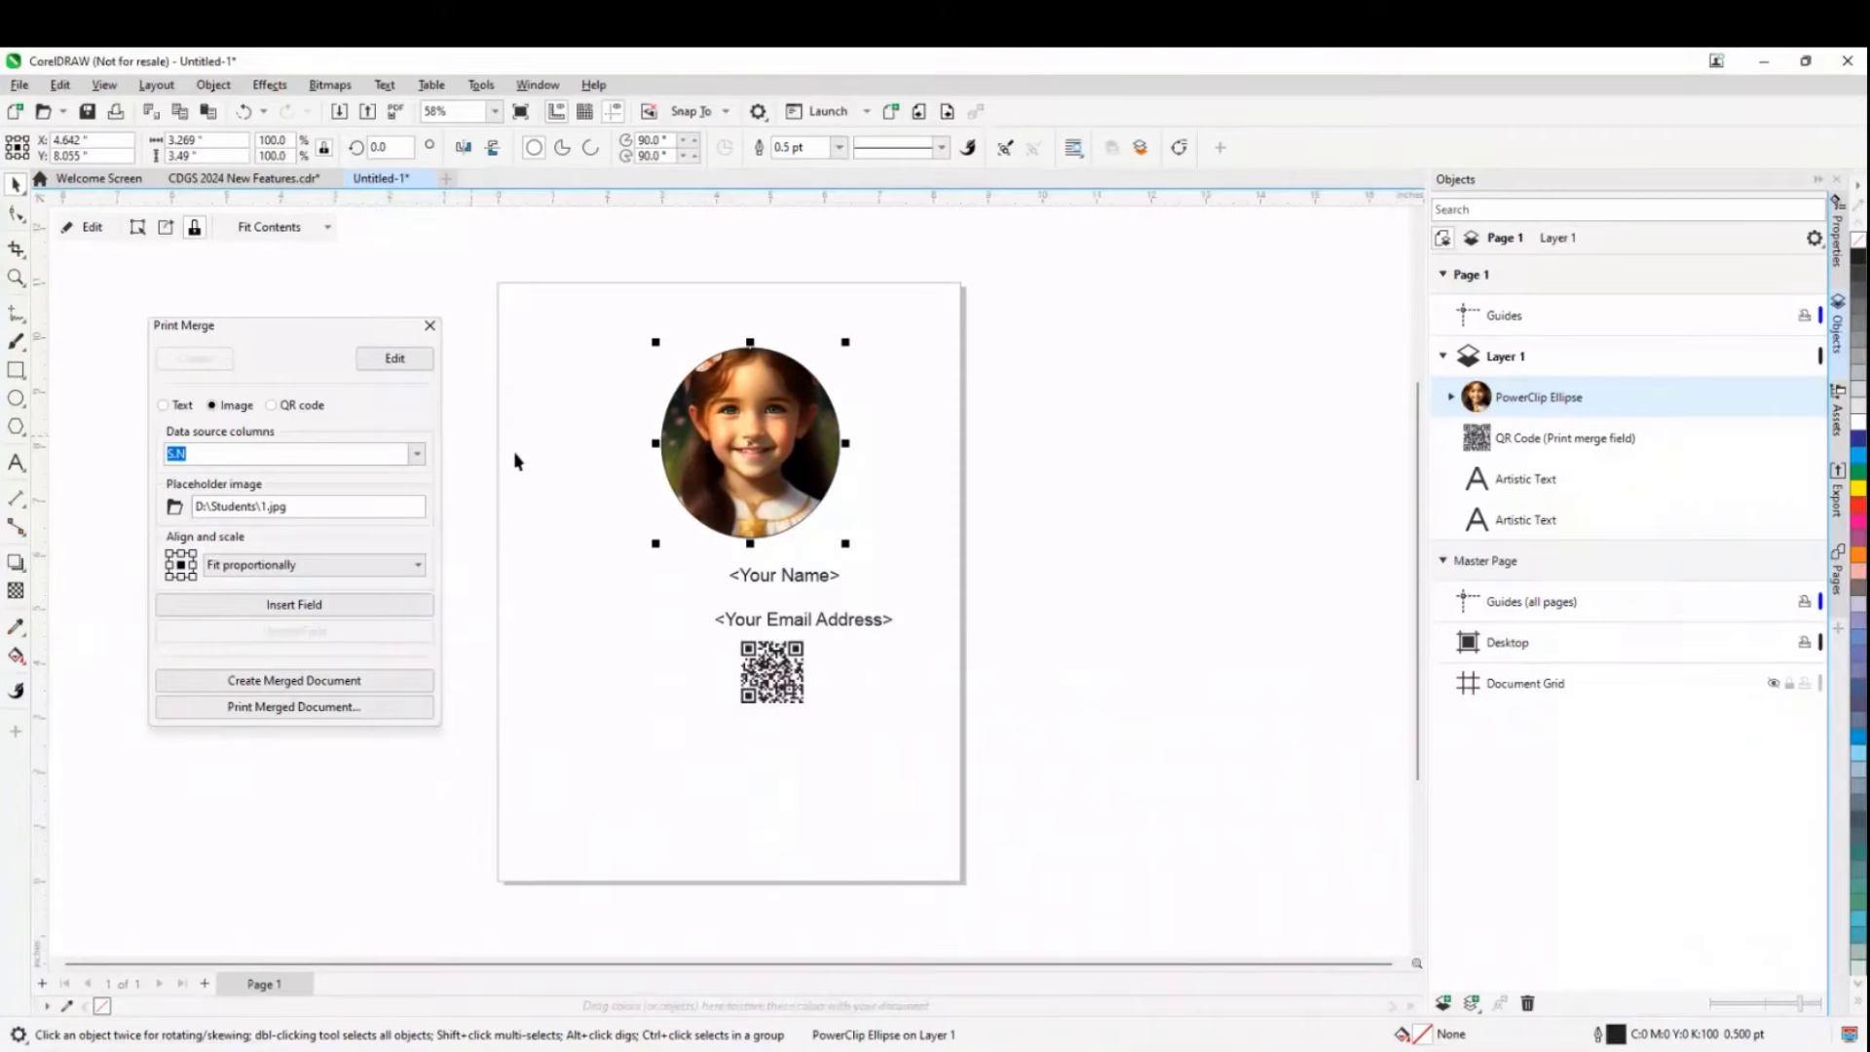
pyautogui.click(585, 293)
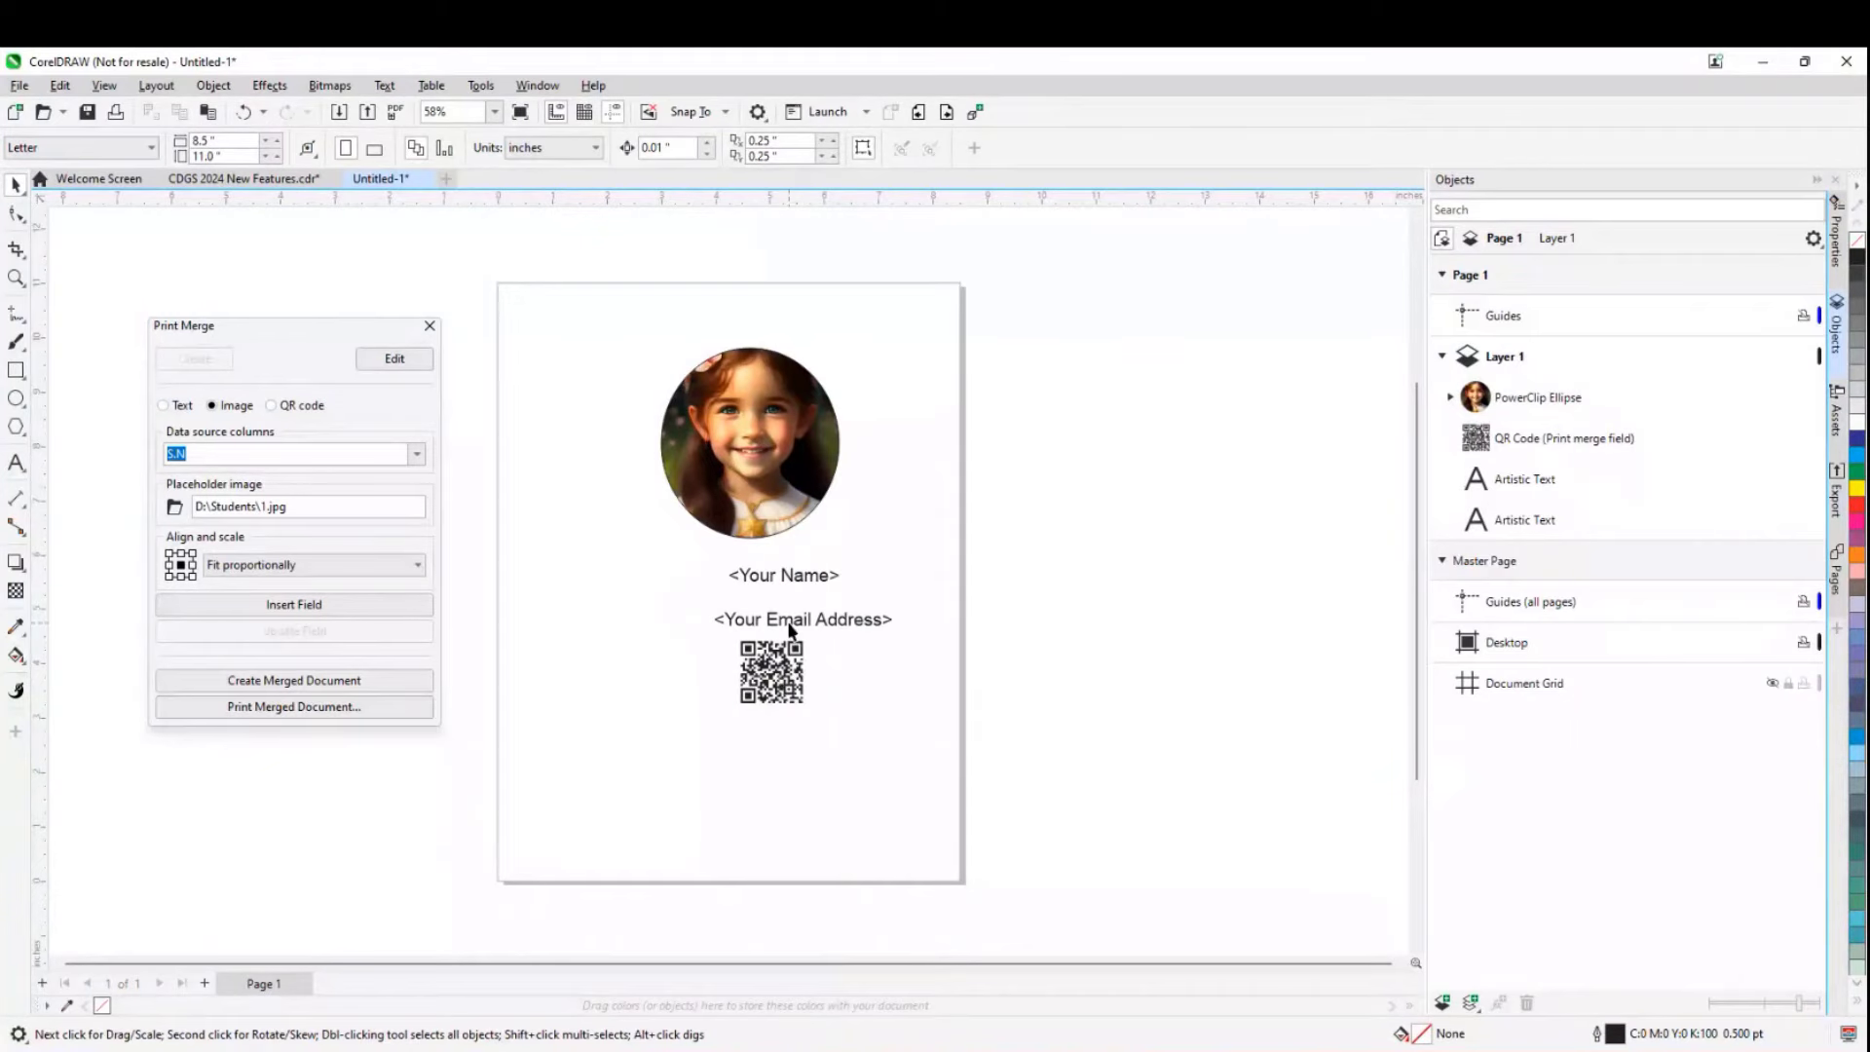
# - Select the photo ellipse, both text fields and the QR code and align their centers on one vertical axis
pyautogui.moveTo(518, 259); pyautogui.dragTo(892, 666)
pyautogui.moveTo(1017, 782); pyautogui.dragTo(1017, 785)
pyautogui.press('c')
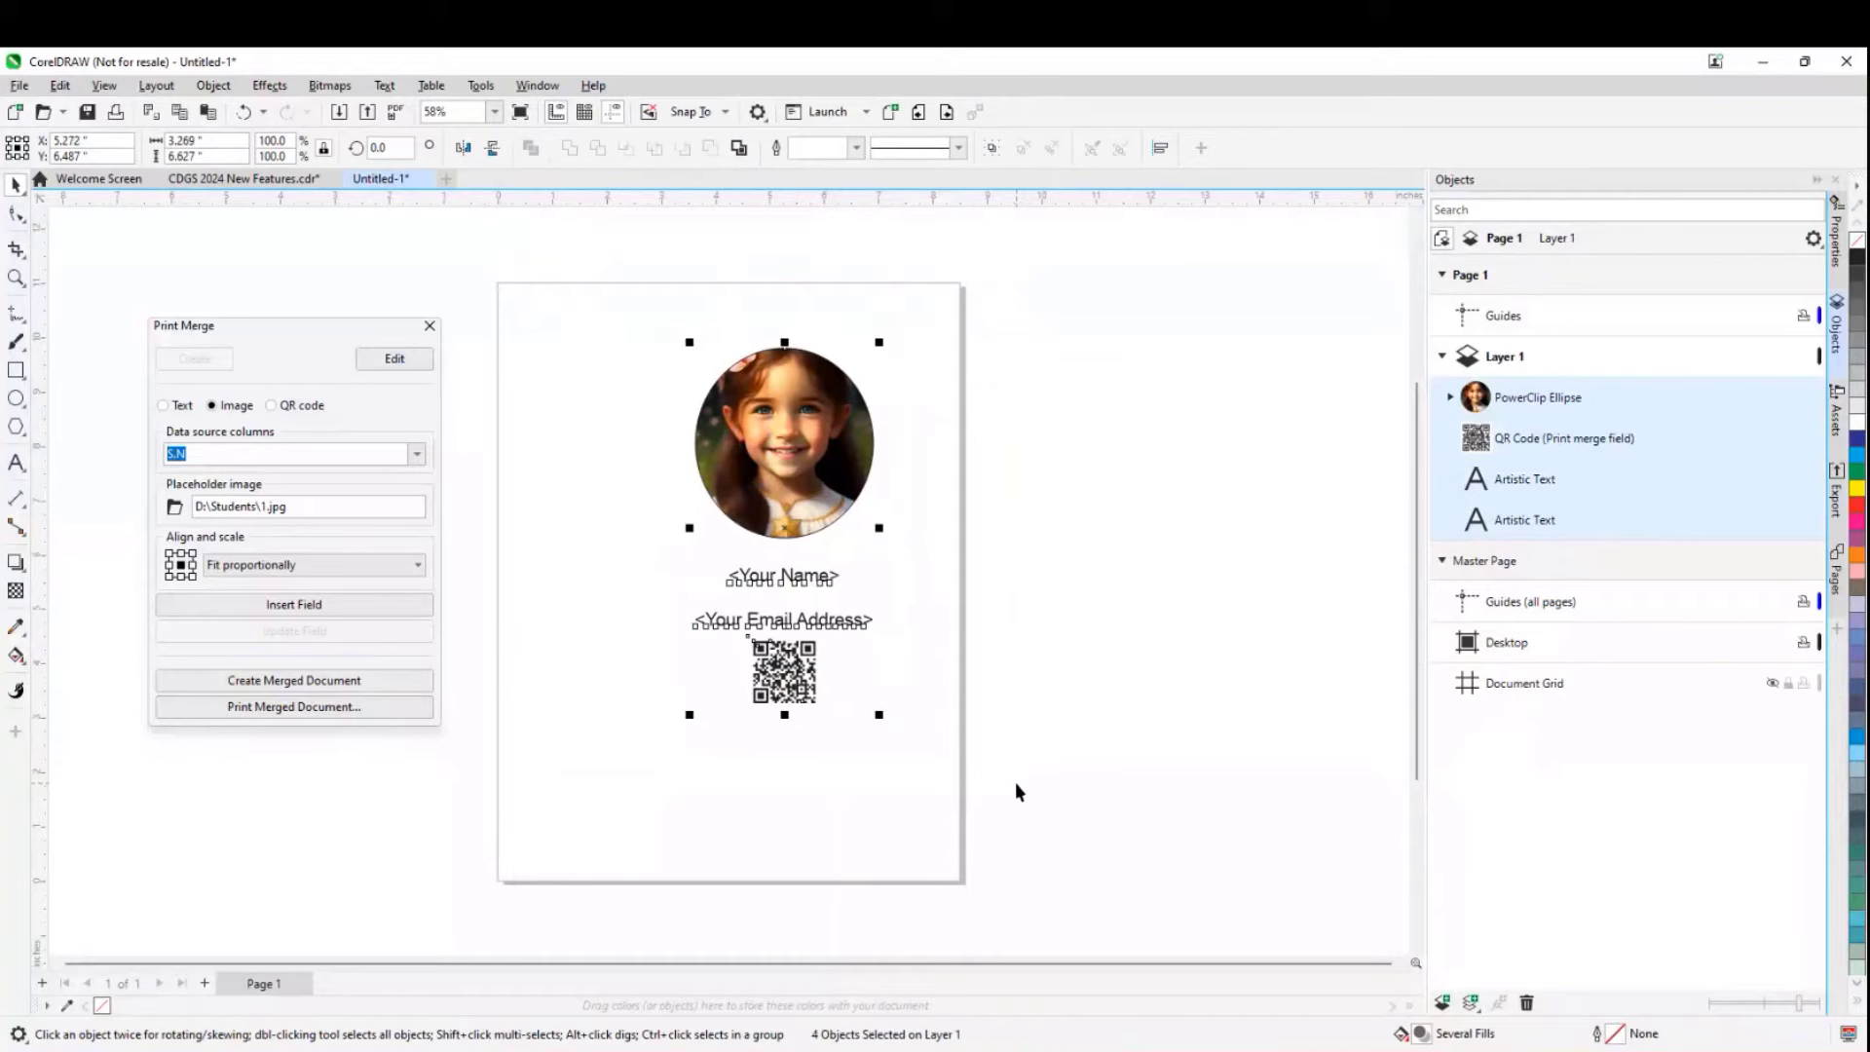
# - Add a page-sized rectangle and center the photo, text fields and QR code horizontally on it
pyautogui.doubleClick(16, 370)
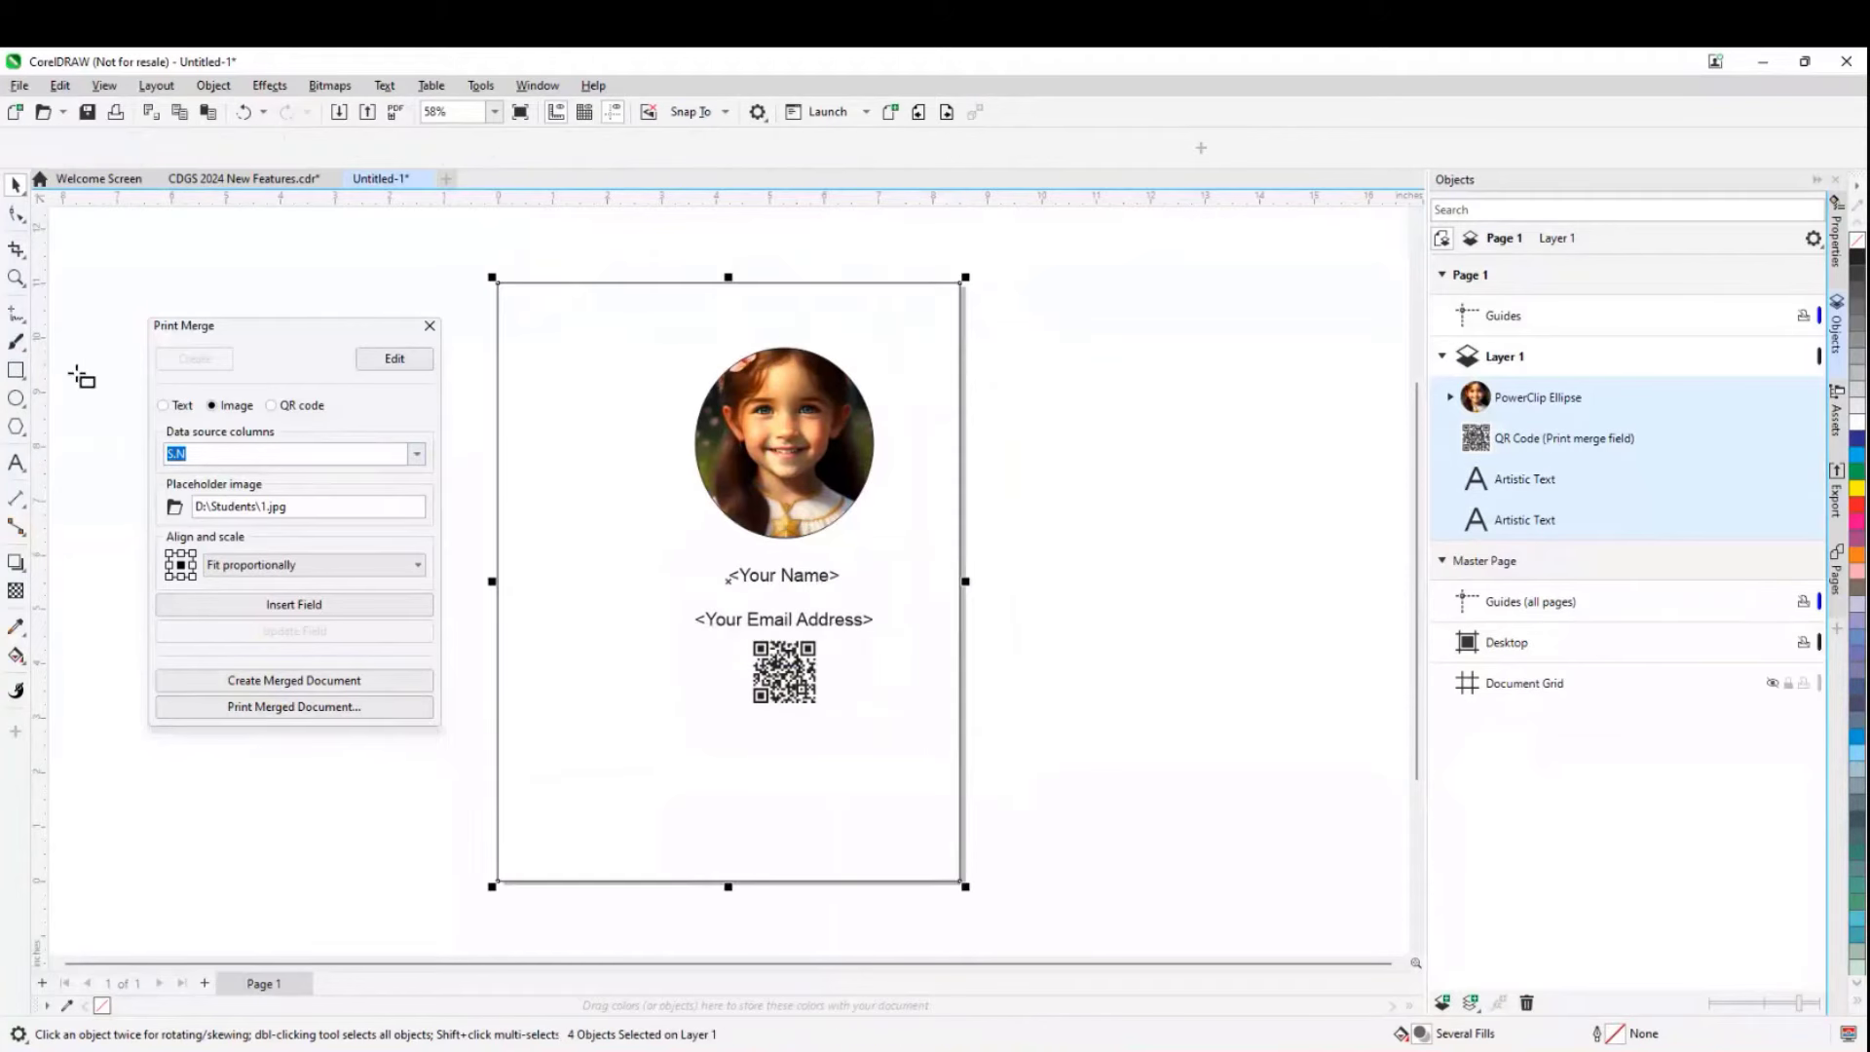
pyautogui.click(14, 185)
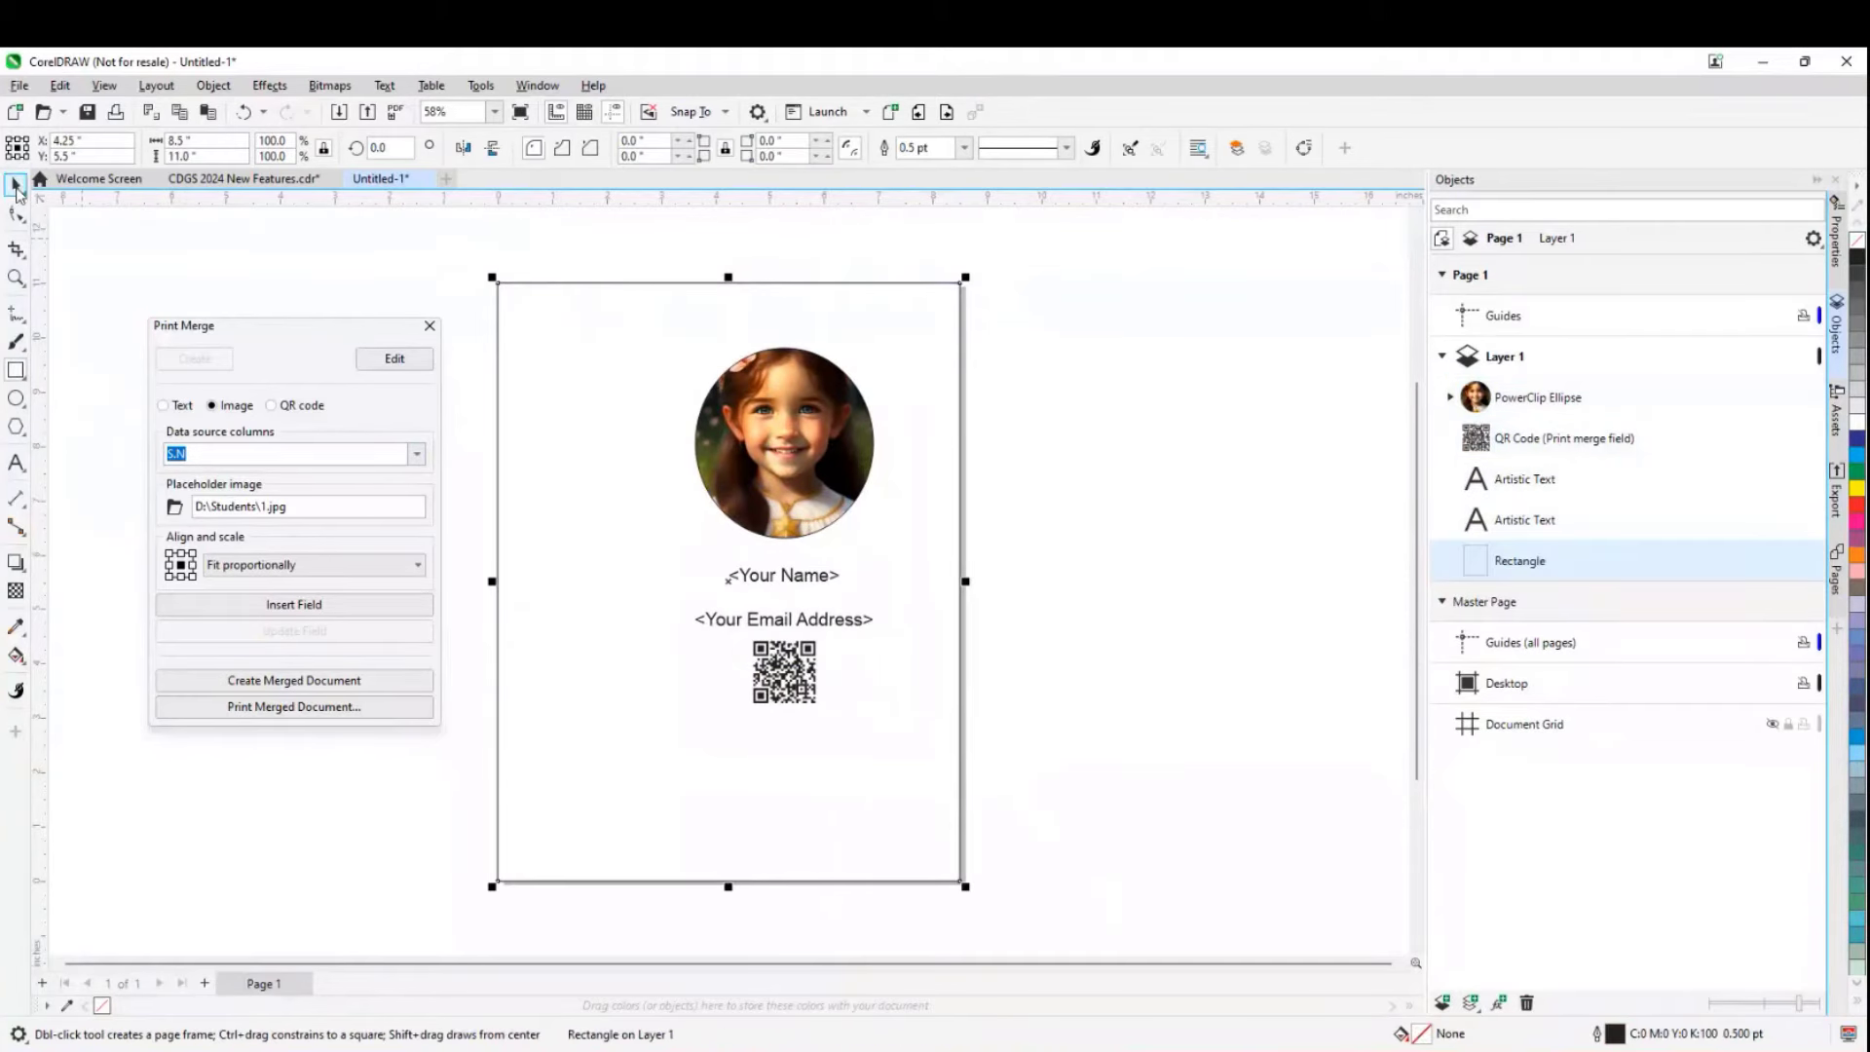
pyautogui.moveTo(474, 255); pyautogui.dragTo(1048, 943)
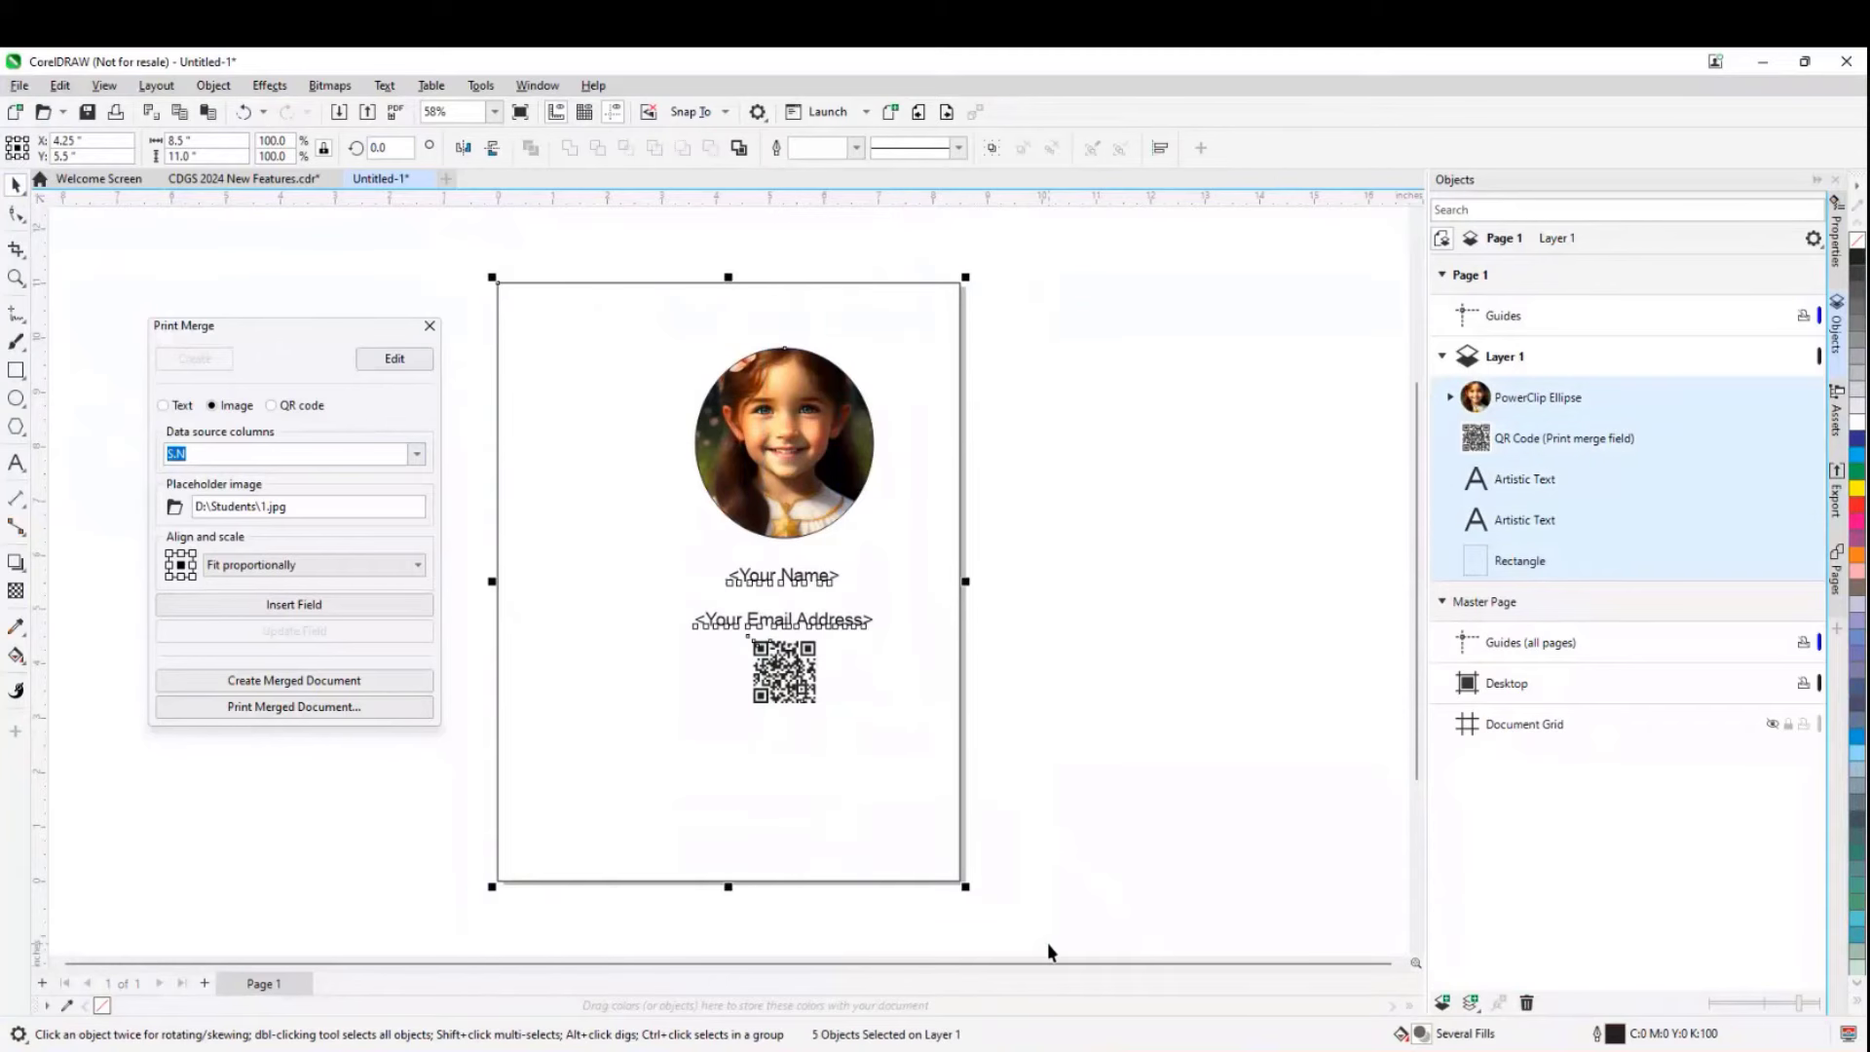
pyautogui.press('c')
pyautogui.press('Escape')
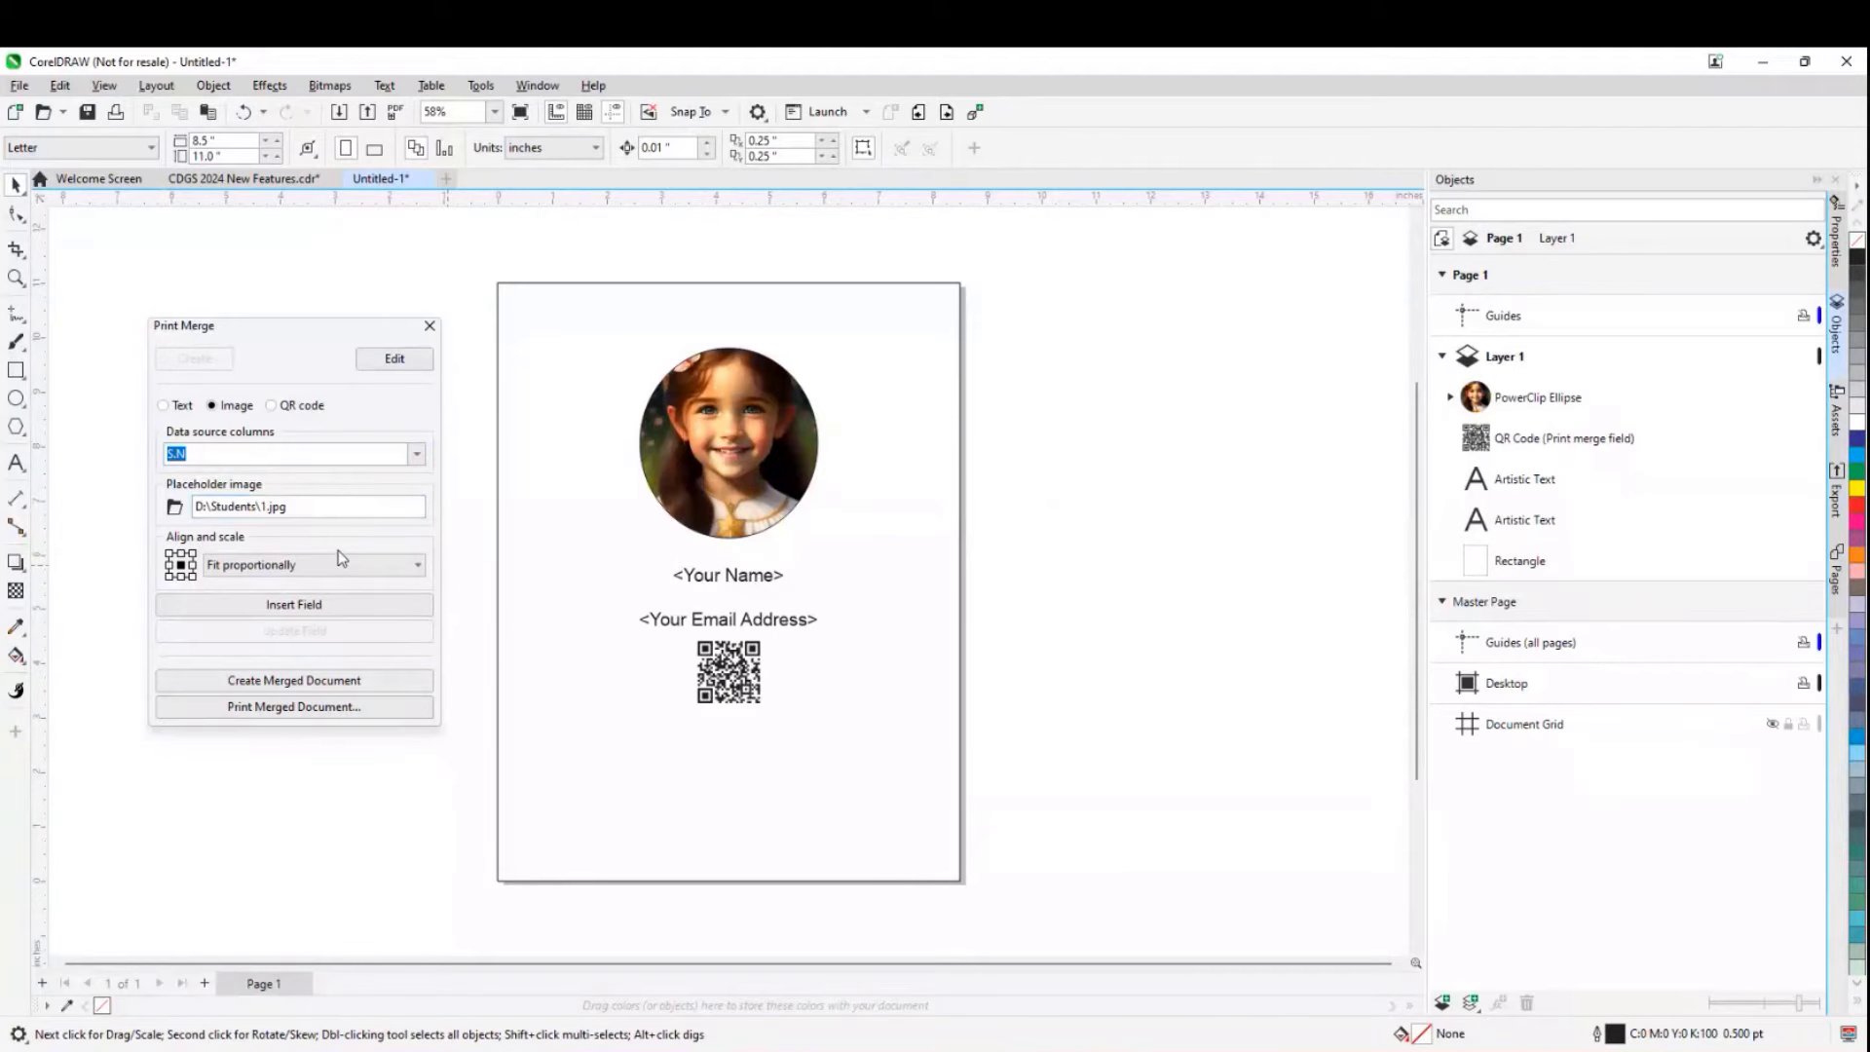
# - Create the merged document and check the photo, name, email and QR code on its first six pages
pyautogui.click(292, 682)
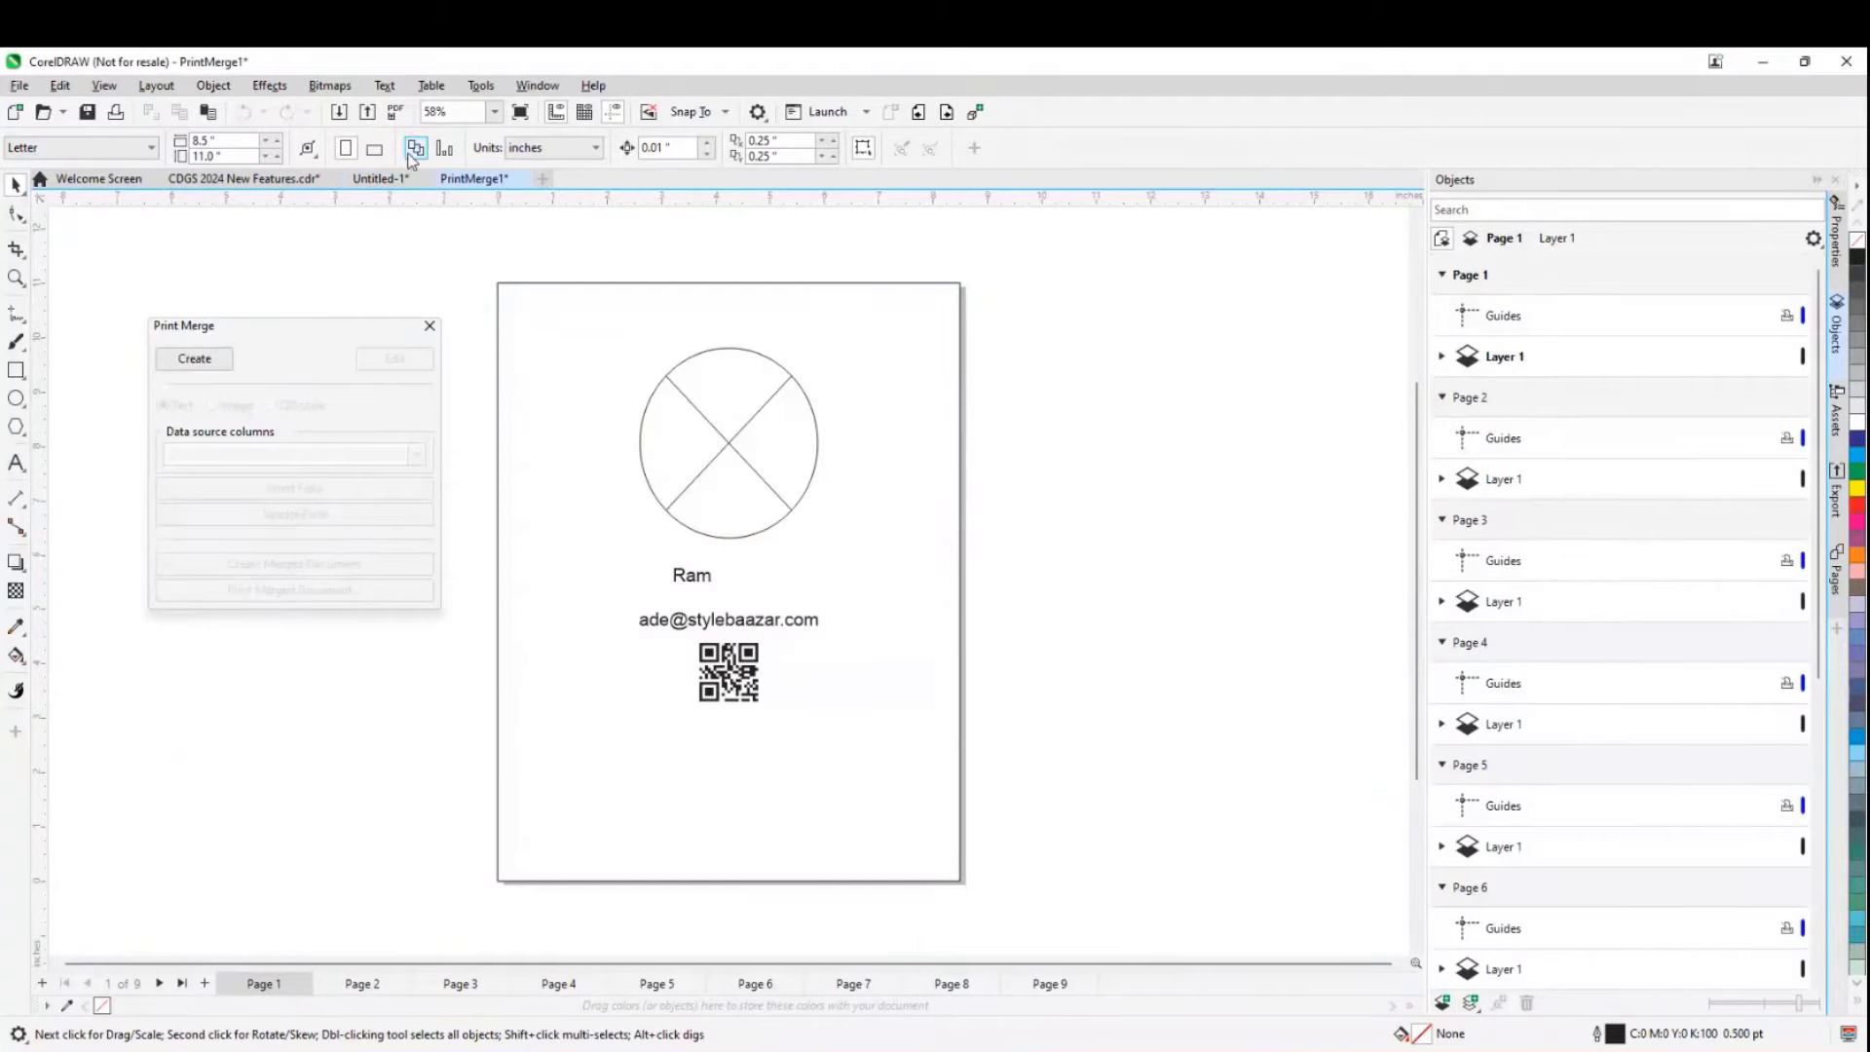
pyautogui.click(359, 985)
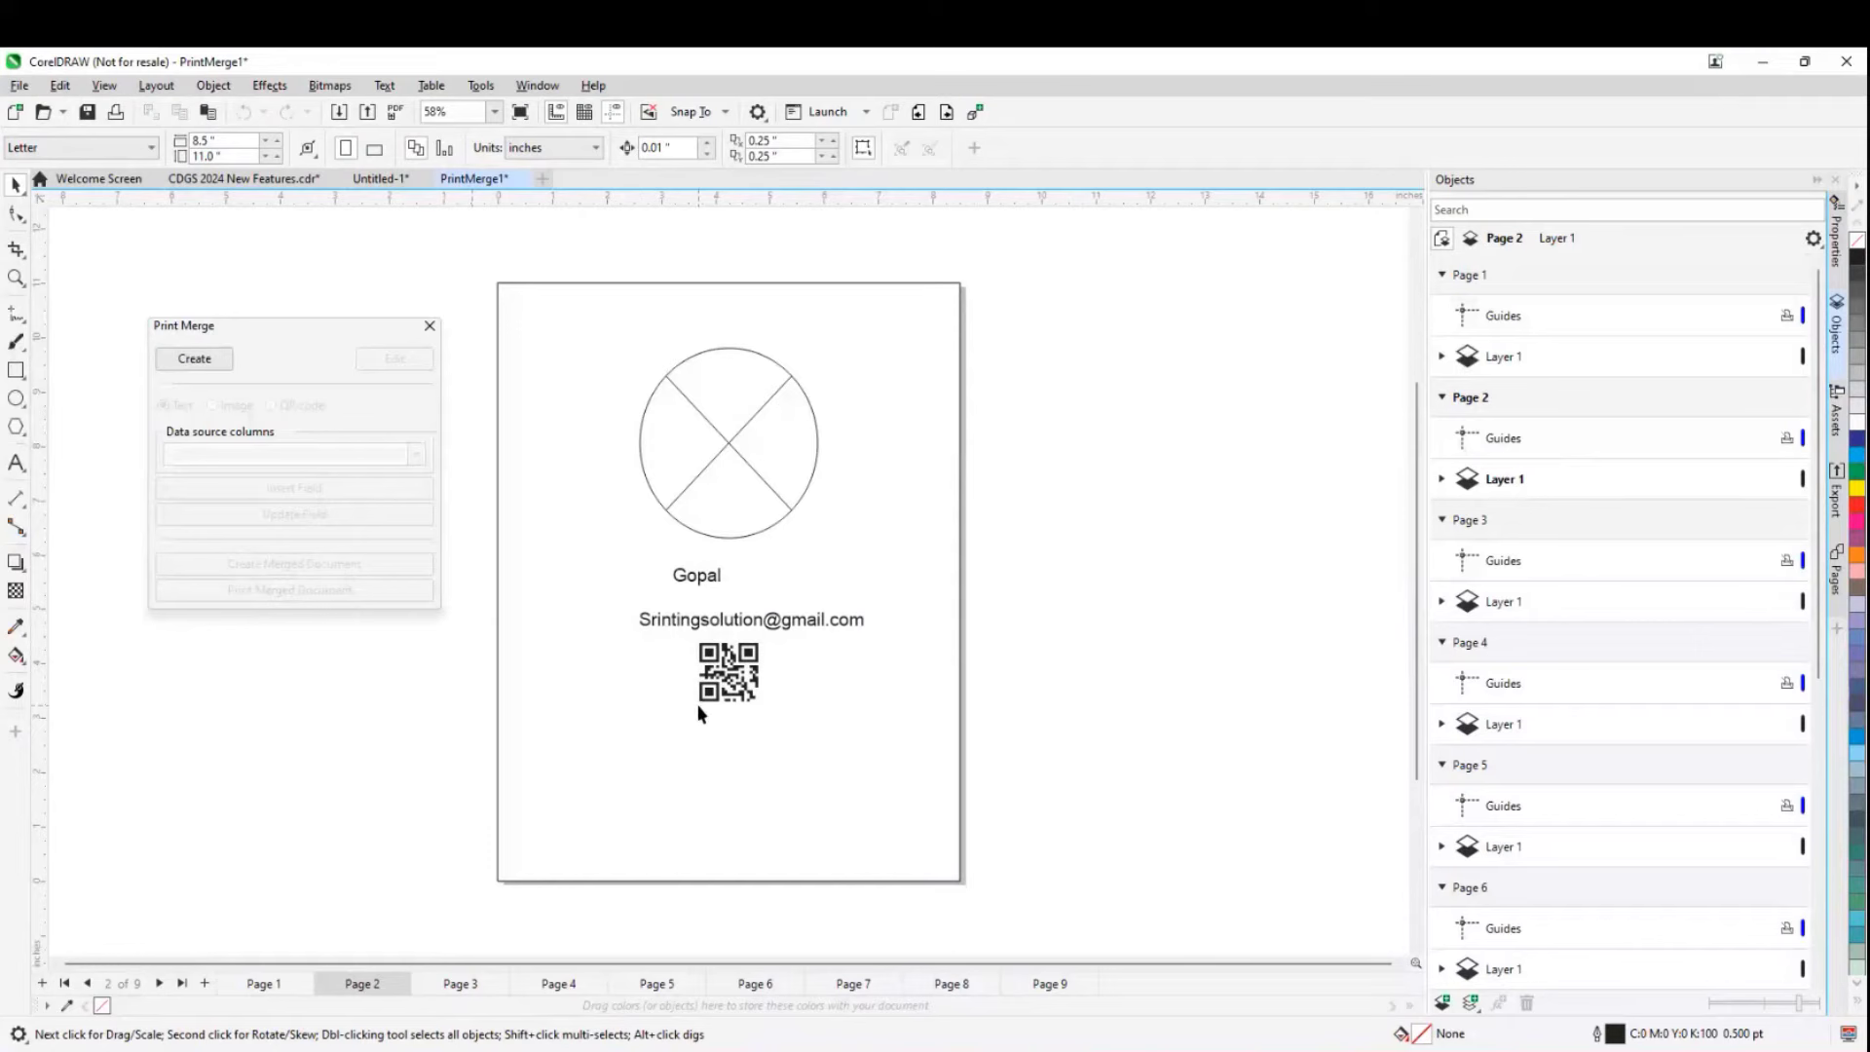
pyautogui.click(470, 986)
pyautogui.click(565, 985)
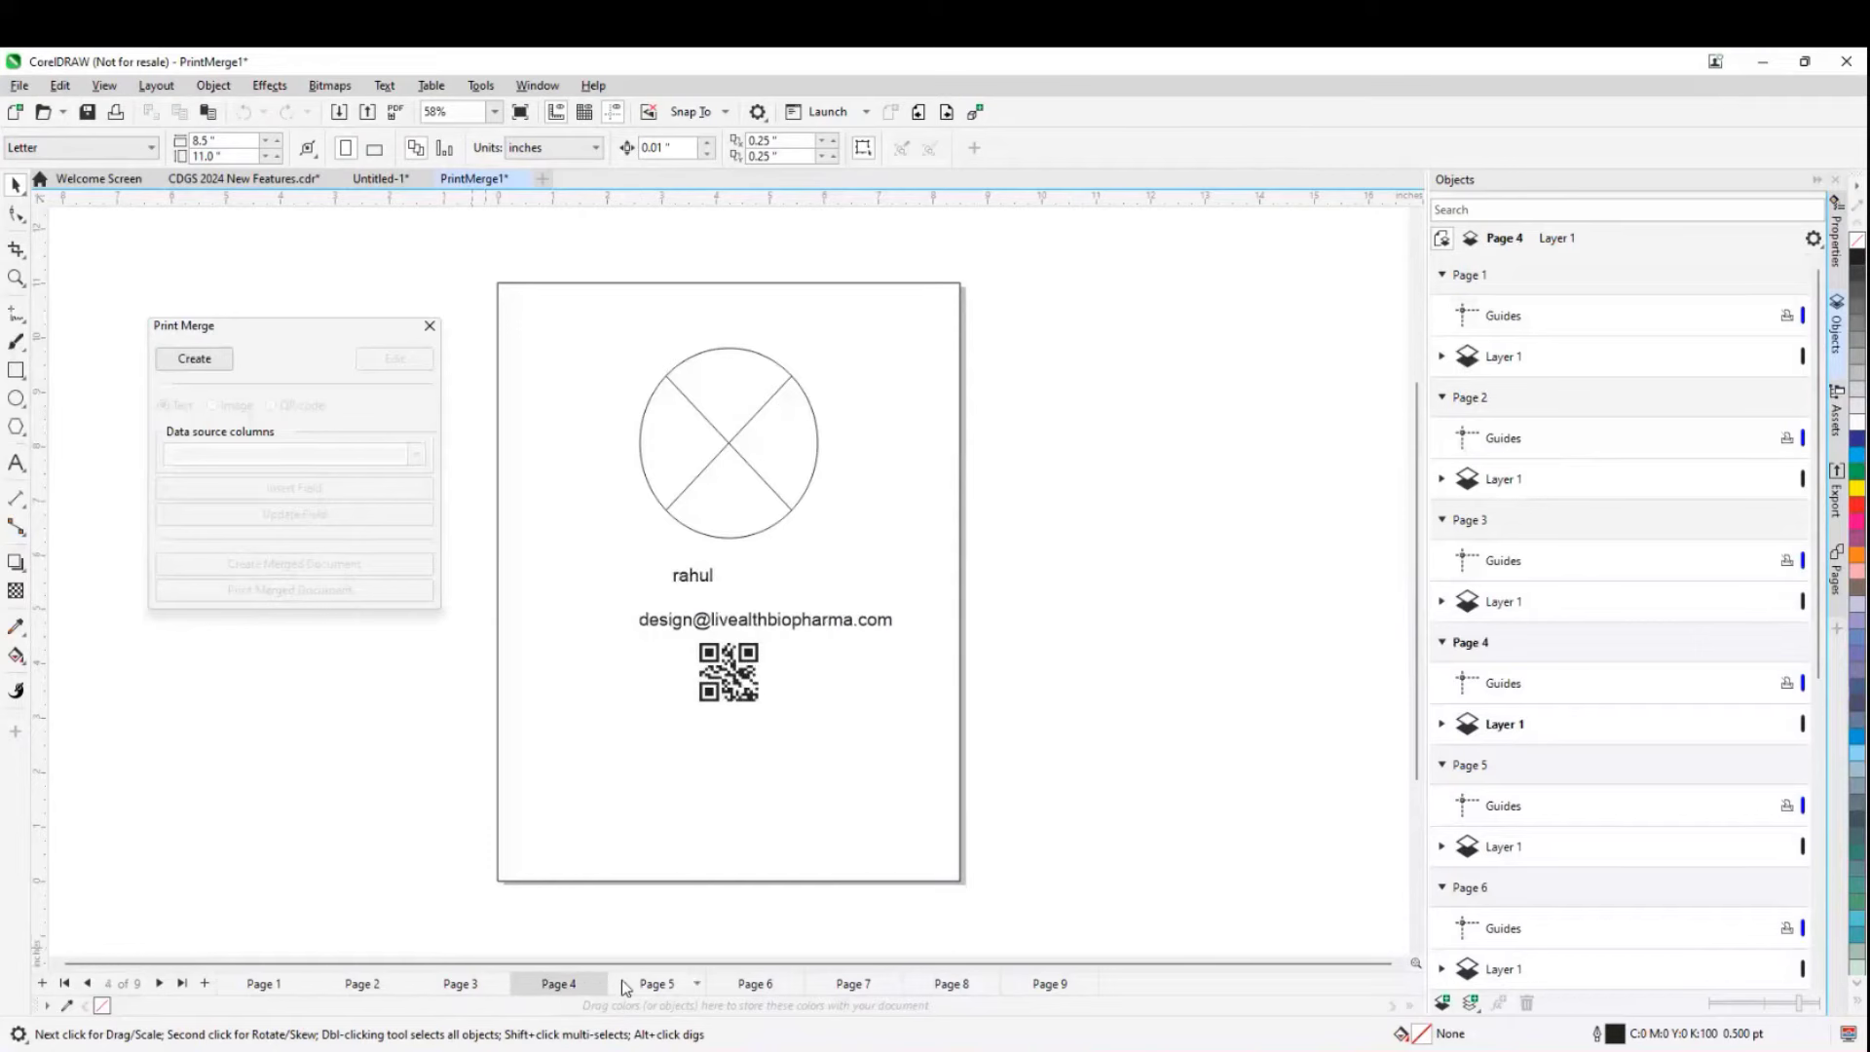
pyautogui.click(634, 987)
pyautogui.click(746, 986)
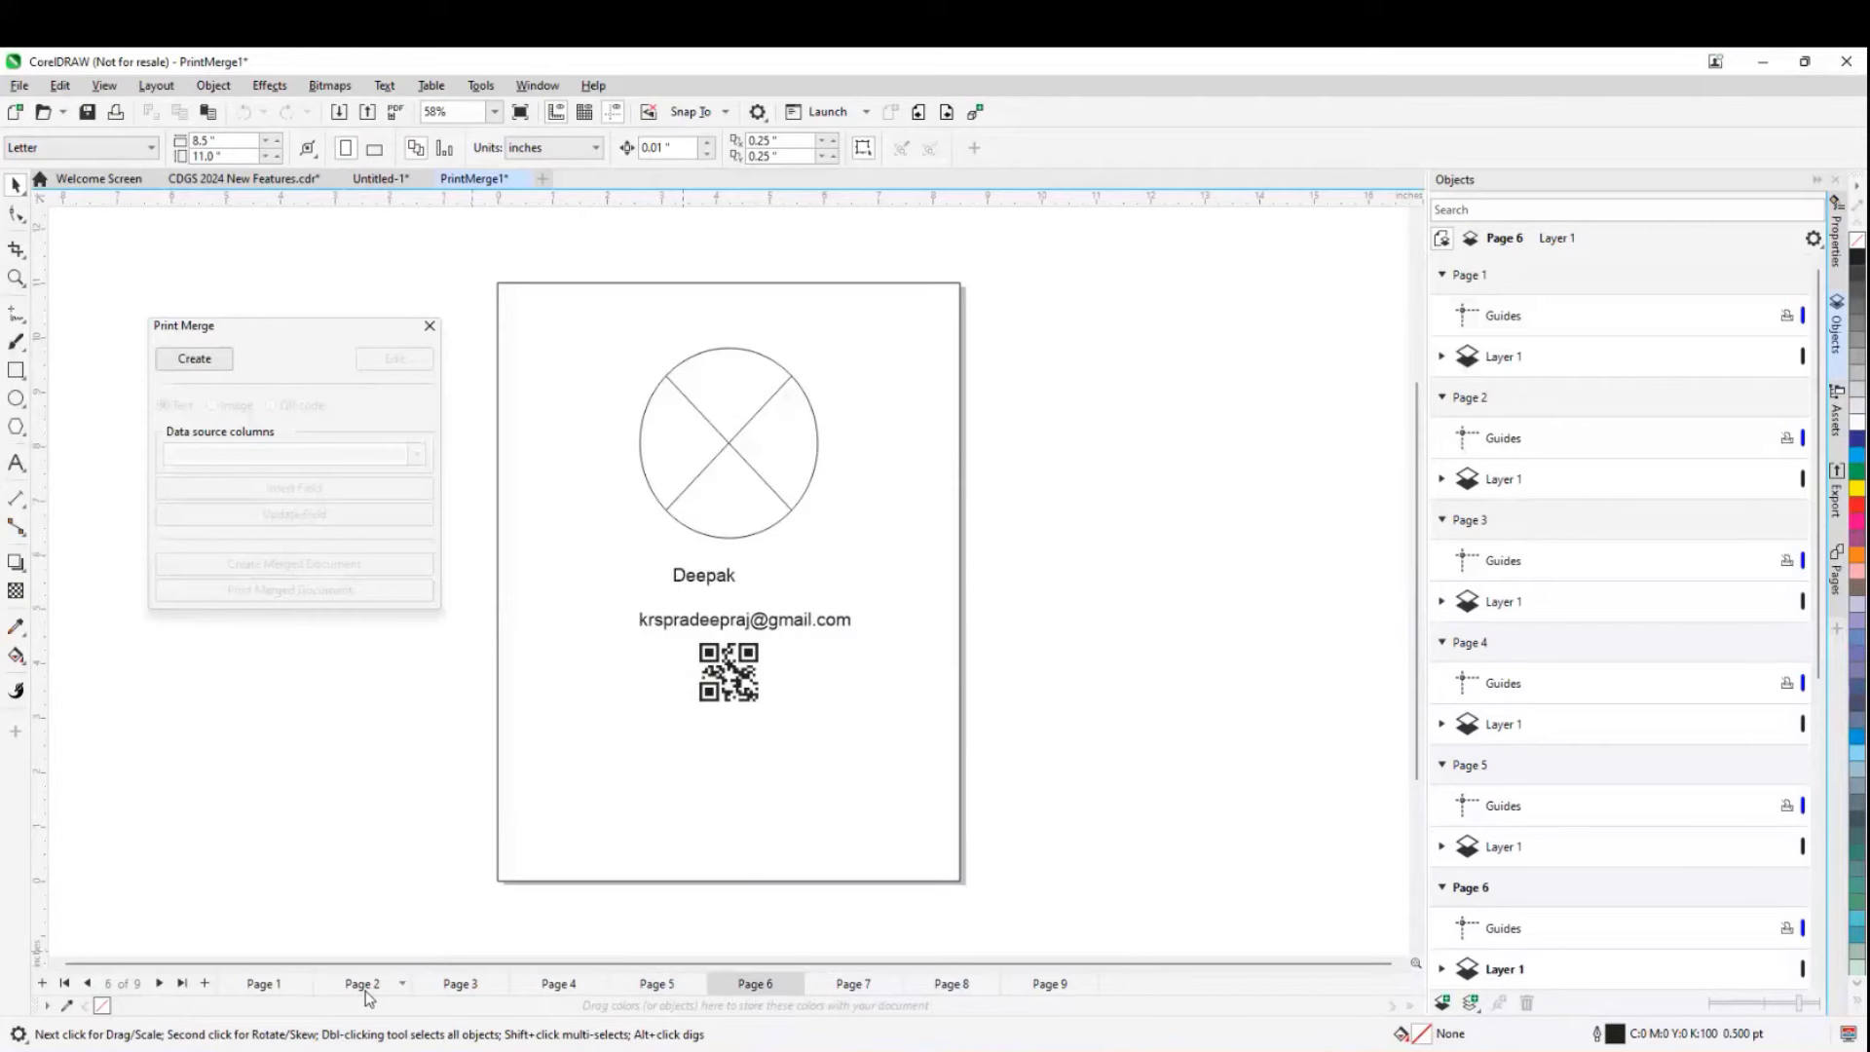
pyautogui.click(368, 990)
pyautogui.click(276, 989)
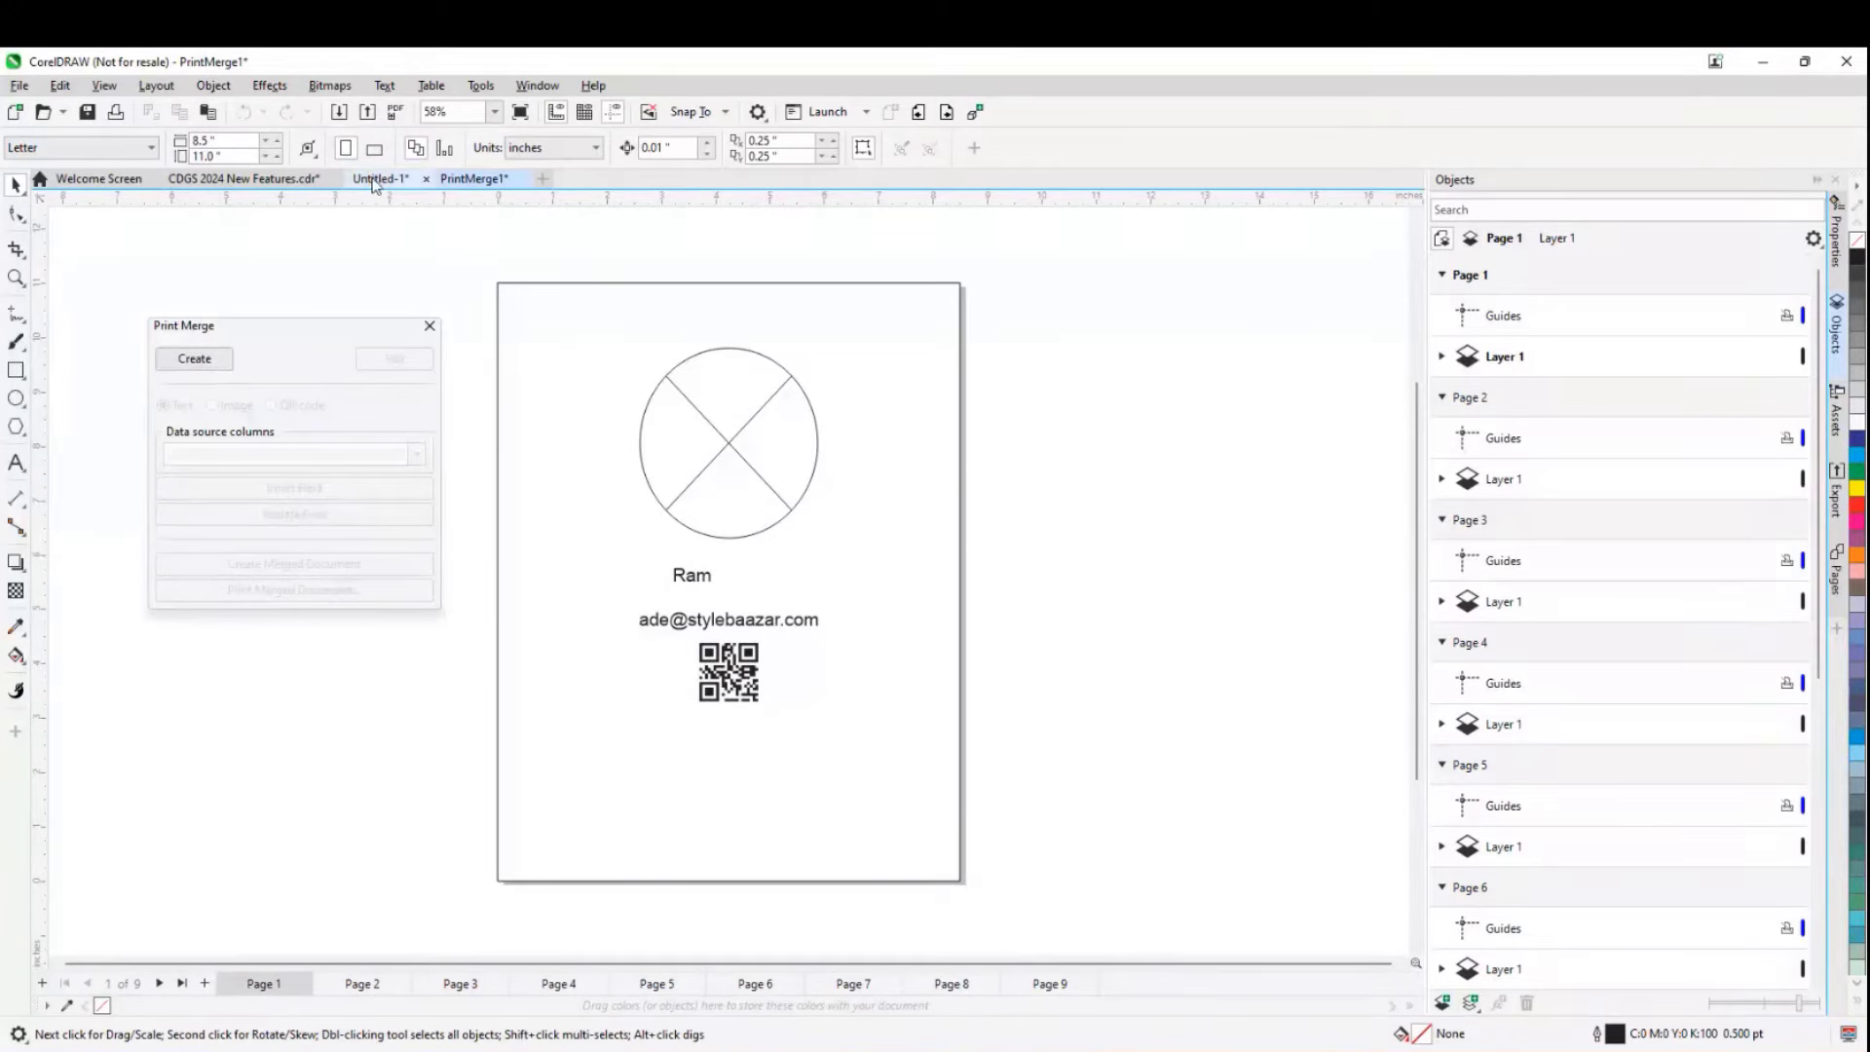
# - Close the merged document without saving and create a new 8.5 by 11 inch document named Untitled-2
pyautogui.hotkey('ctrl', 'F4')
pyautogui.press('n')
pyautogui.click(447, 179)
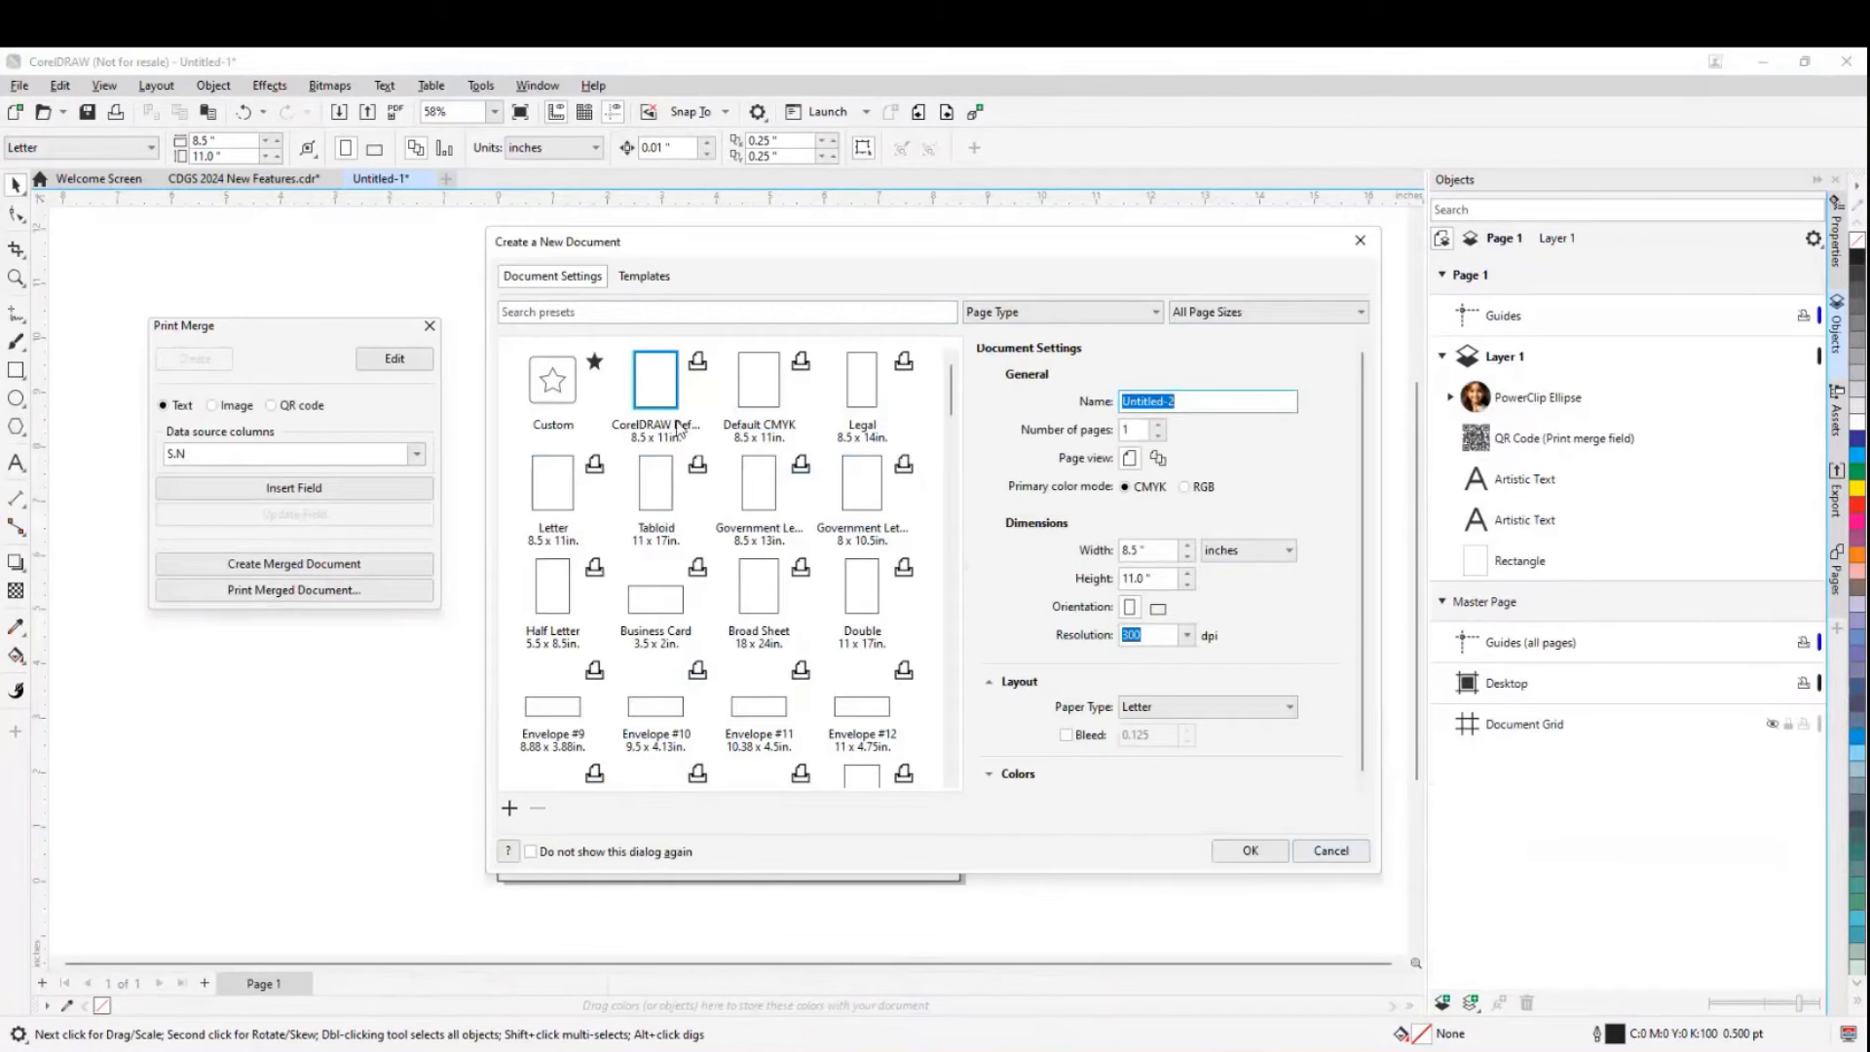
pyautogui.press('Return')
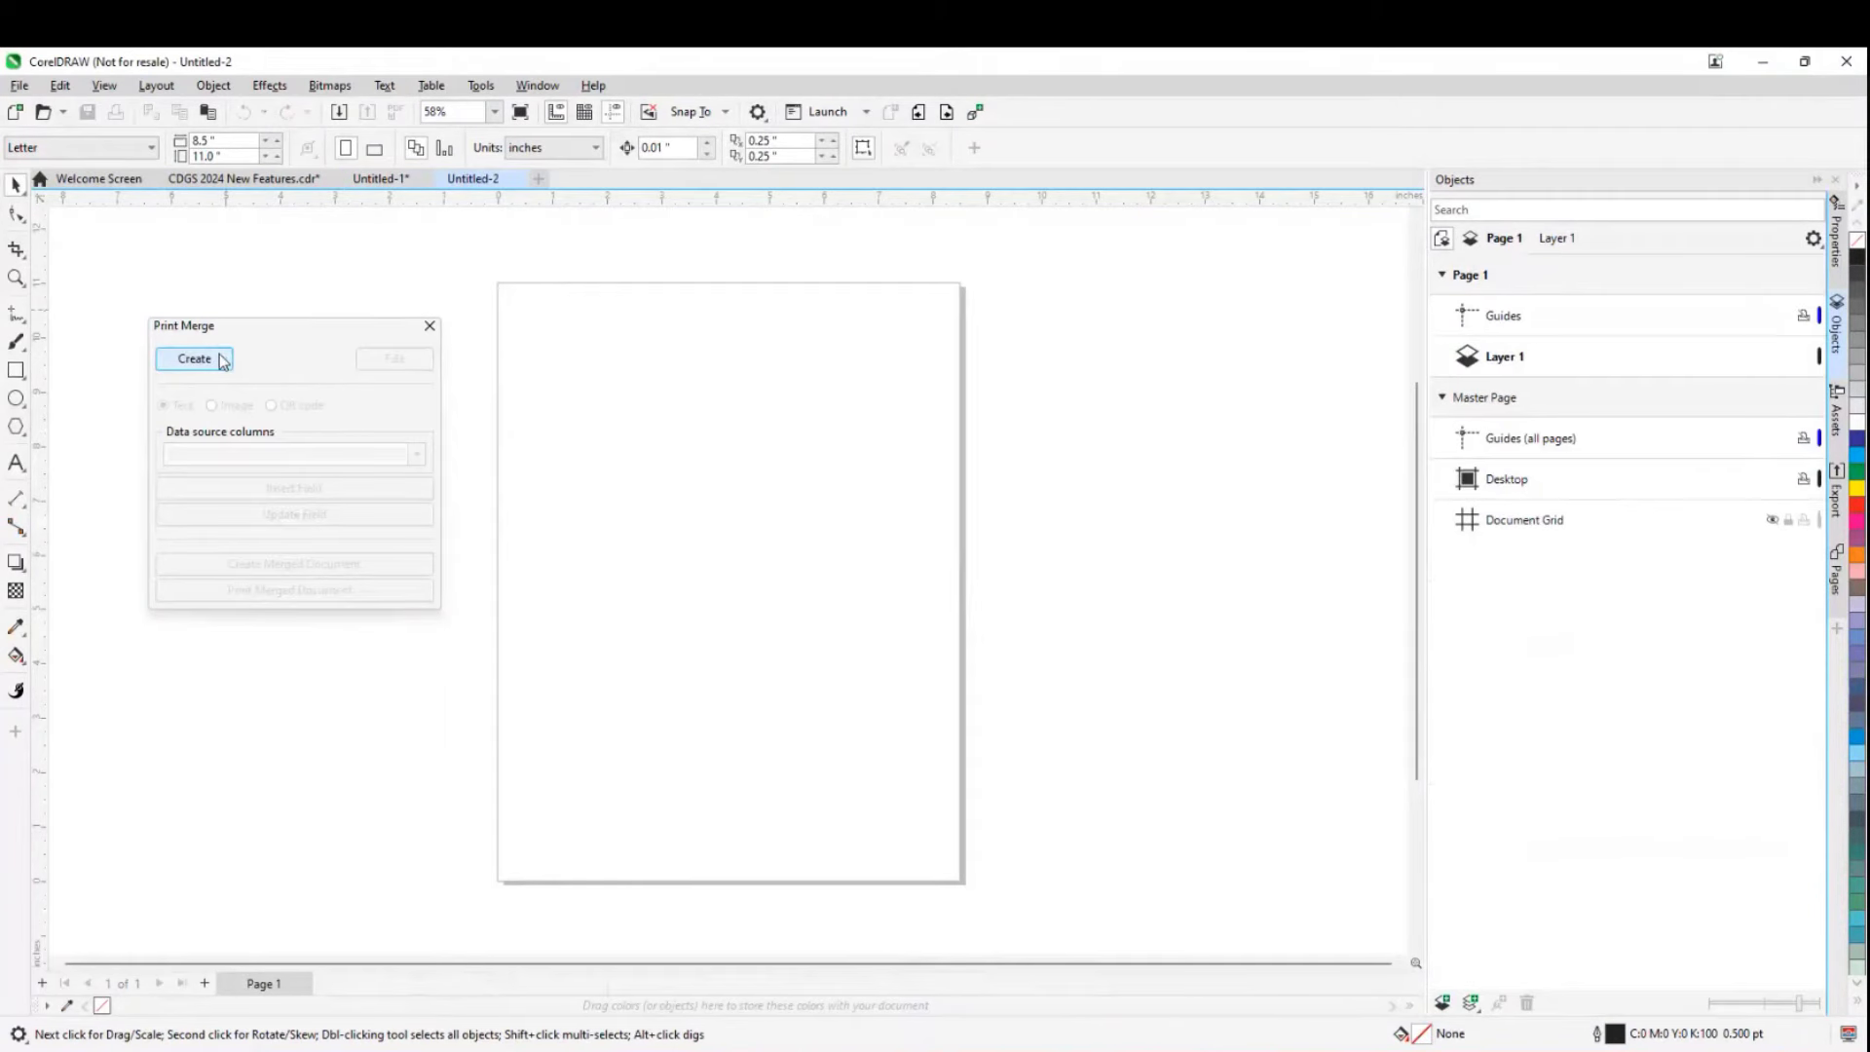
# - Close the floating Print Merge controls and start a new print merge to open its data source configuration
pyautogui.click(430, 326)
pyautogui.click(18, 86)
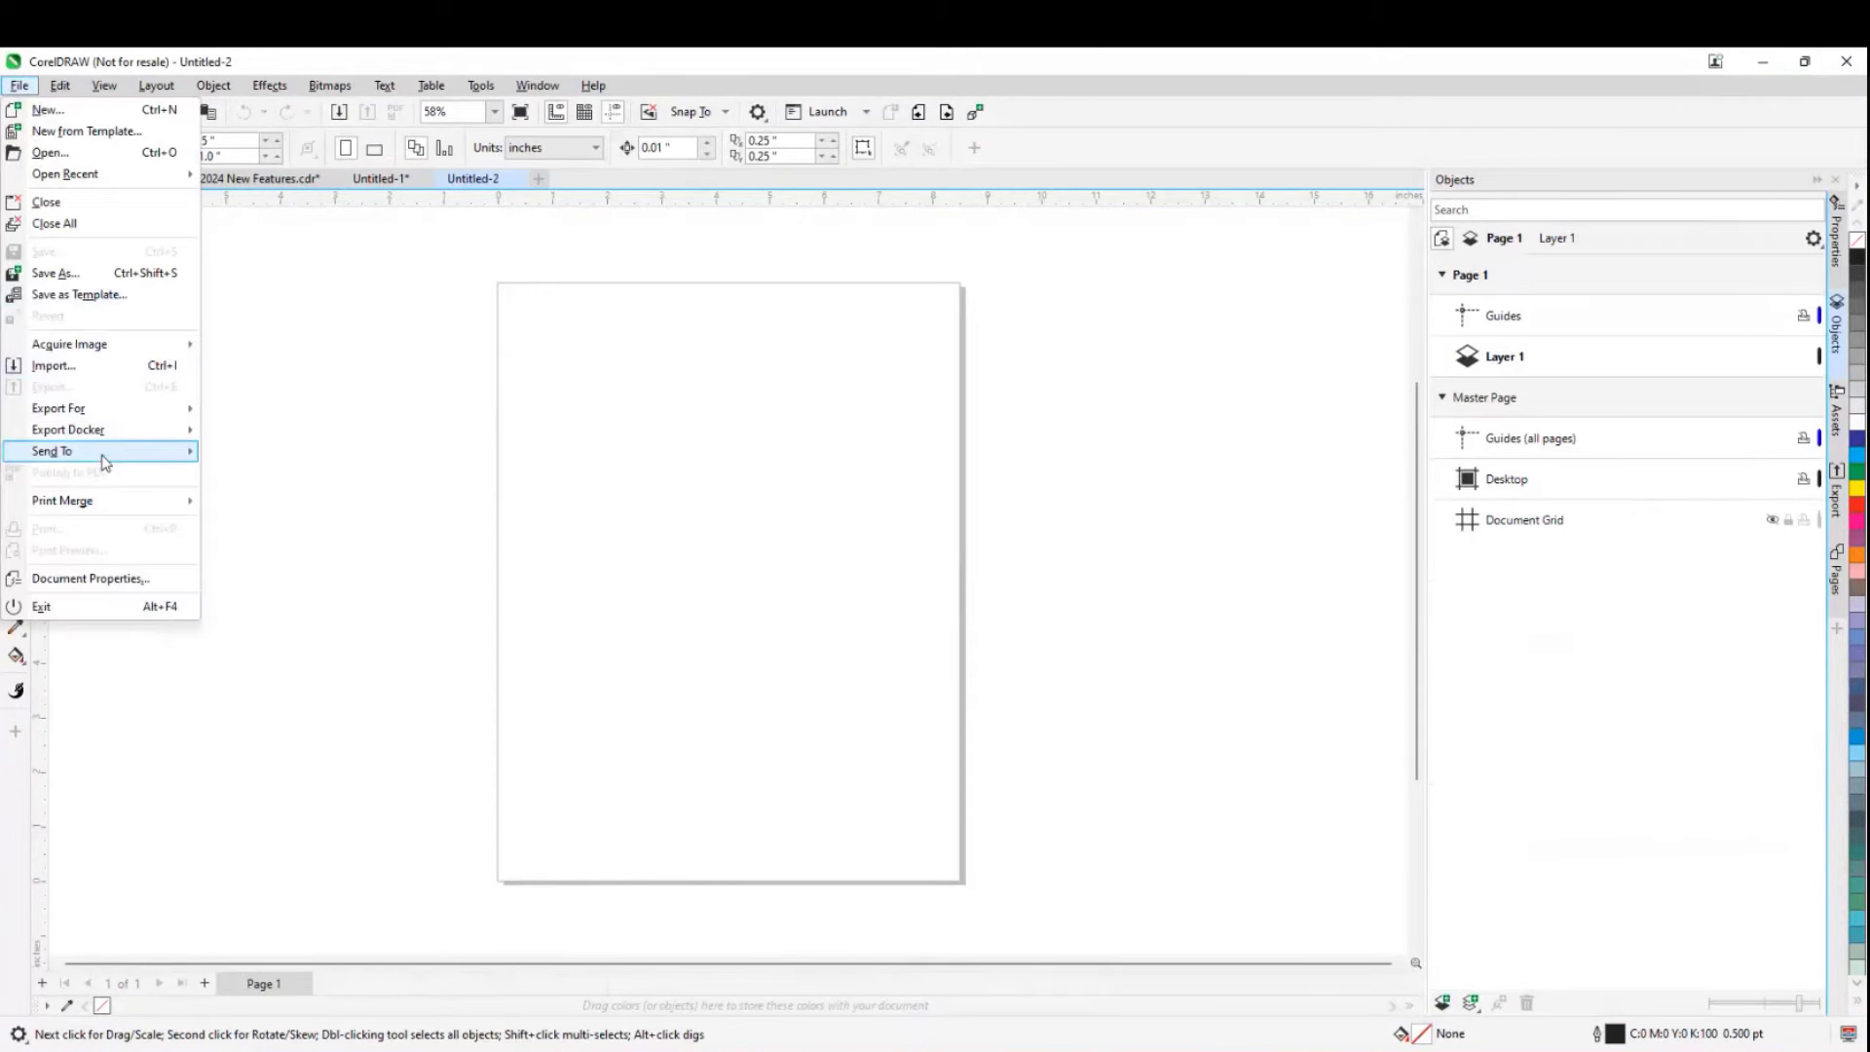
pyautogui.moveTo(97, 501)
pyautogui.click(274, 507)
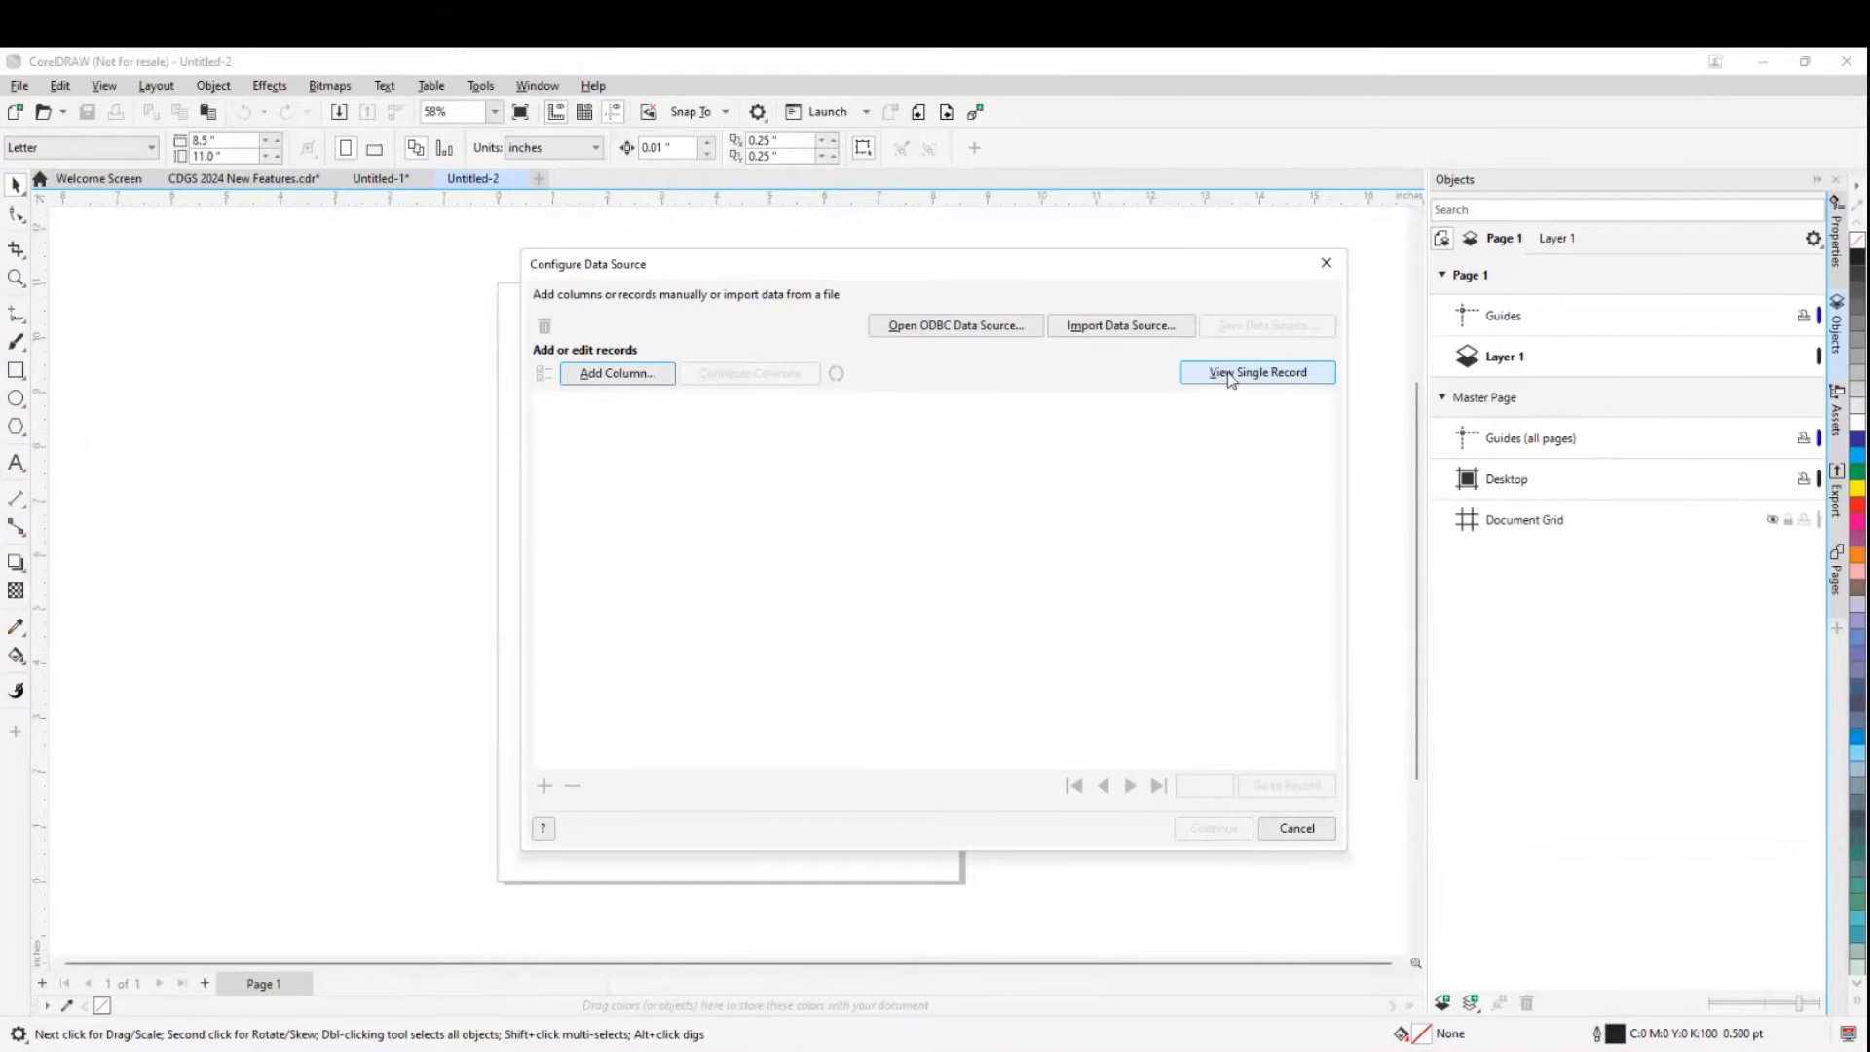
# - Import PP with pics-2.csv from the Desktop as the print merge data source and accept its records
pyautogui.click(1125, 326)
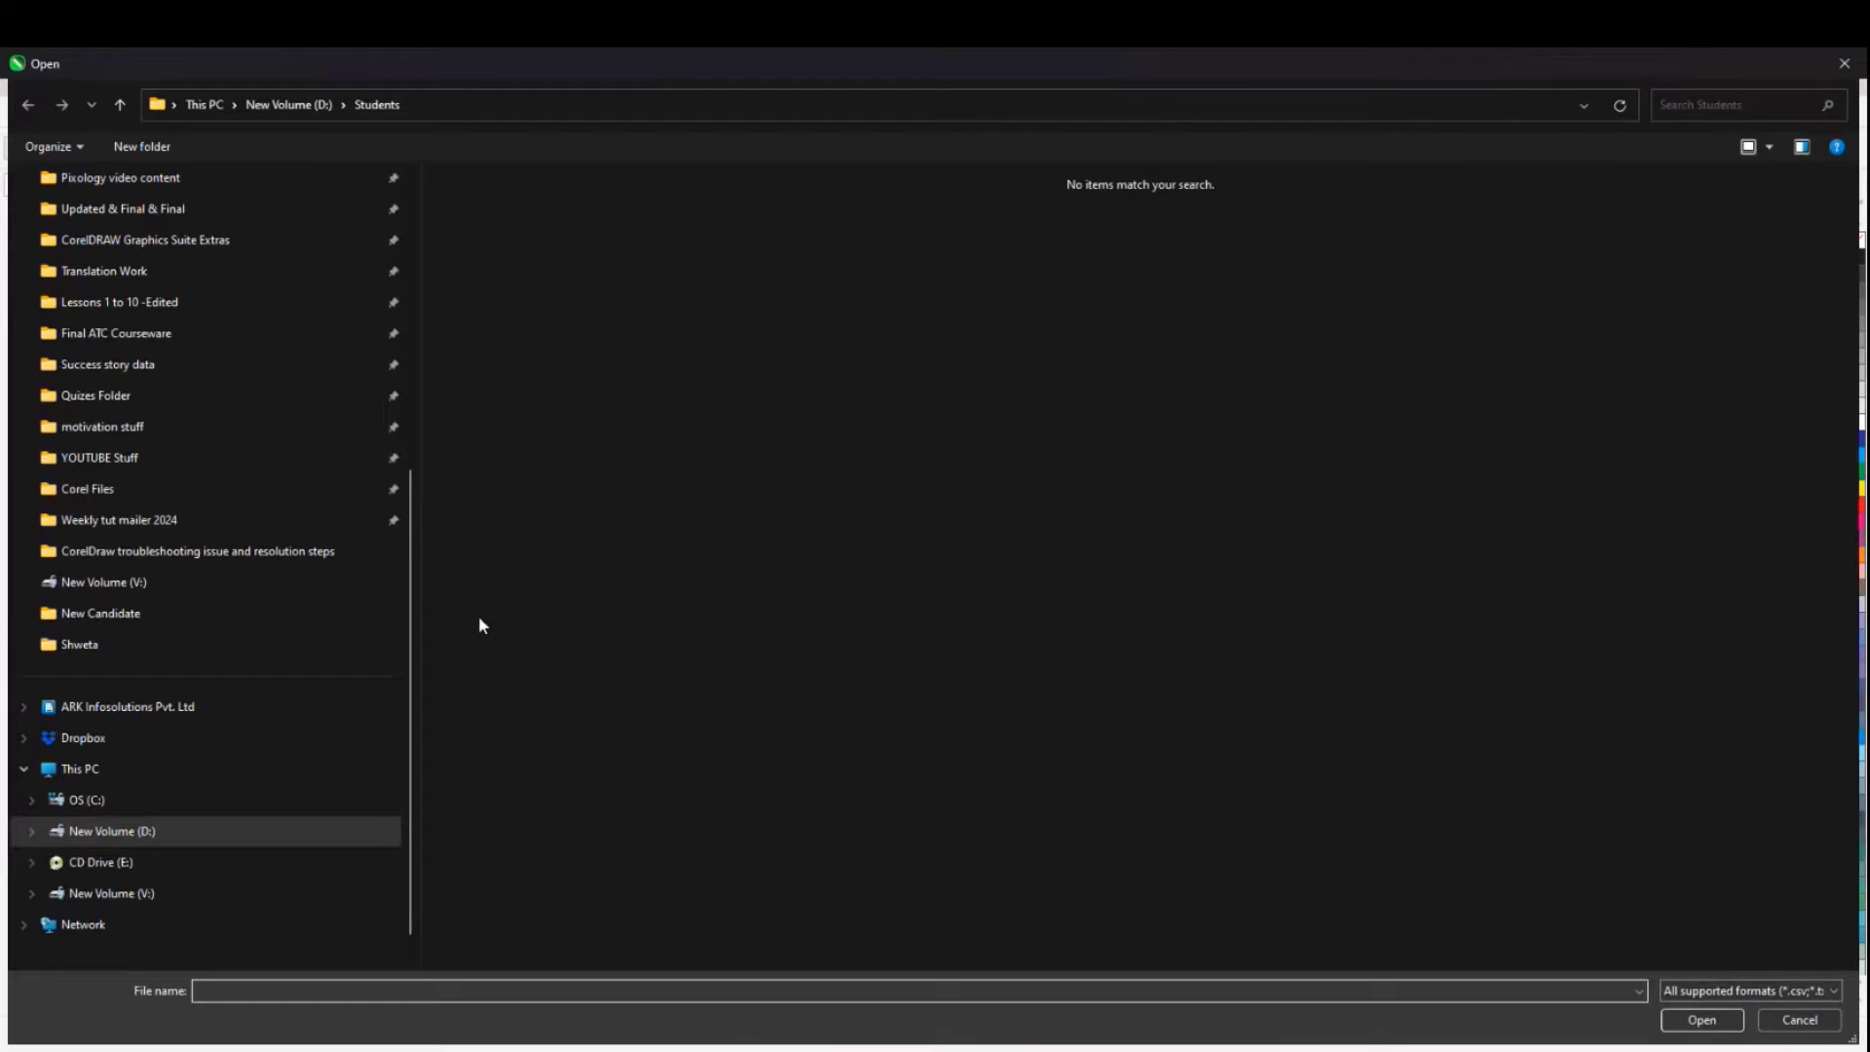
pyautogui.scroll(5, 156, 355)
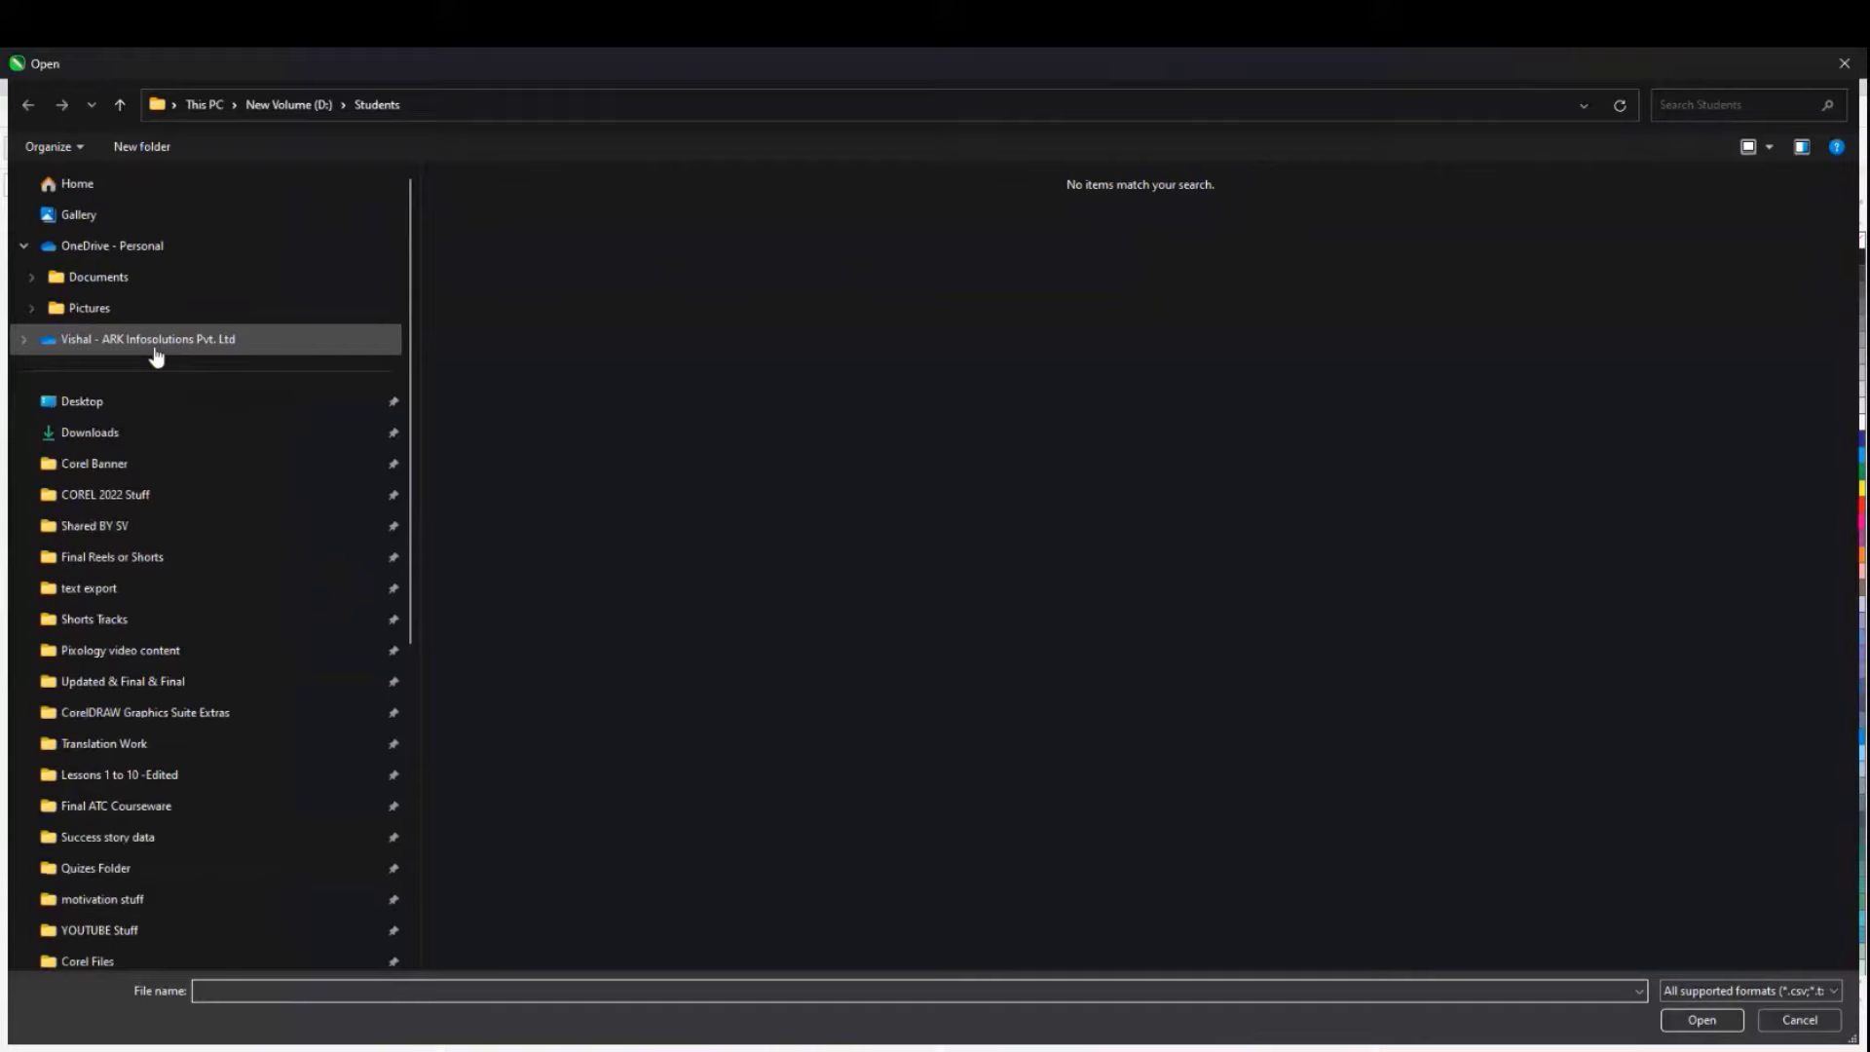
pyautogui.click(97, 400)
pyautogui.click(505, 363)
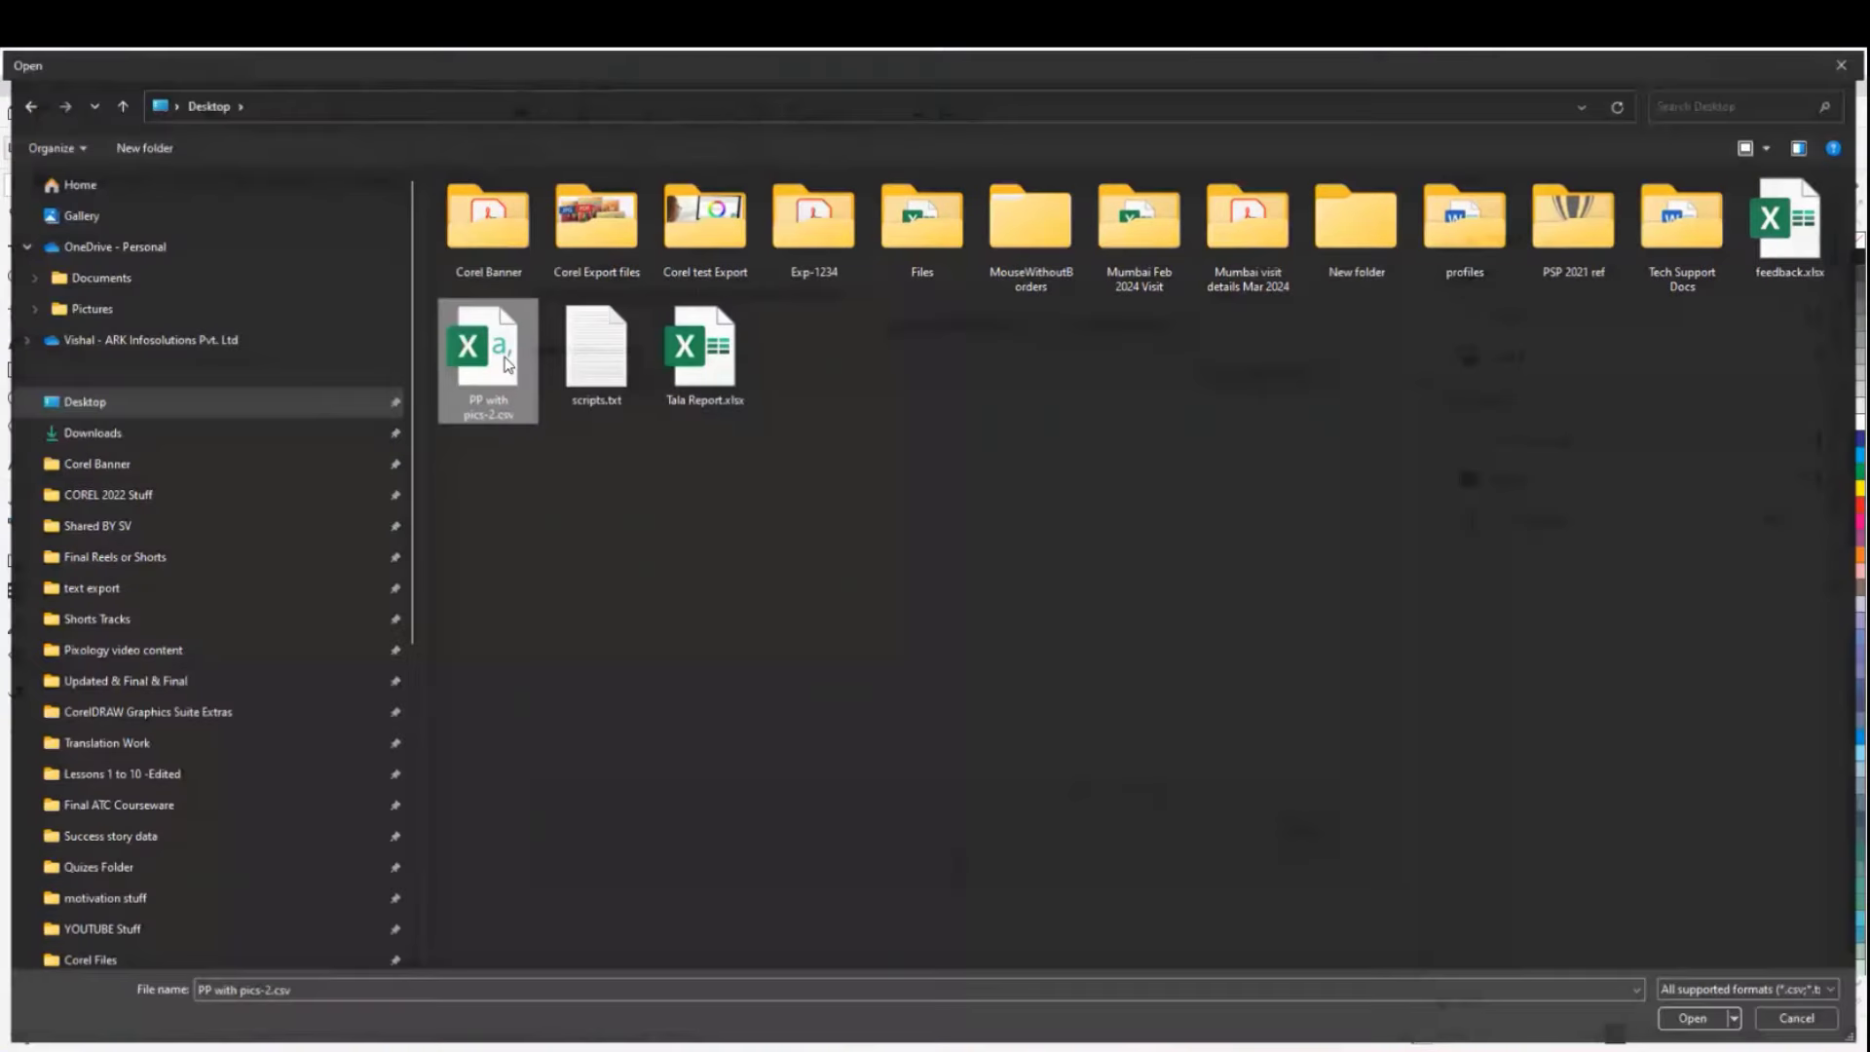
pyautogui.doubleClick(504, 362)
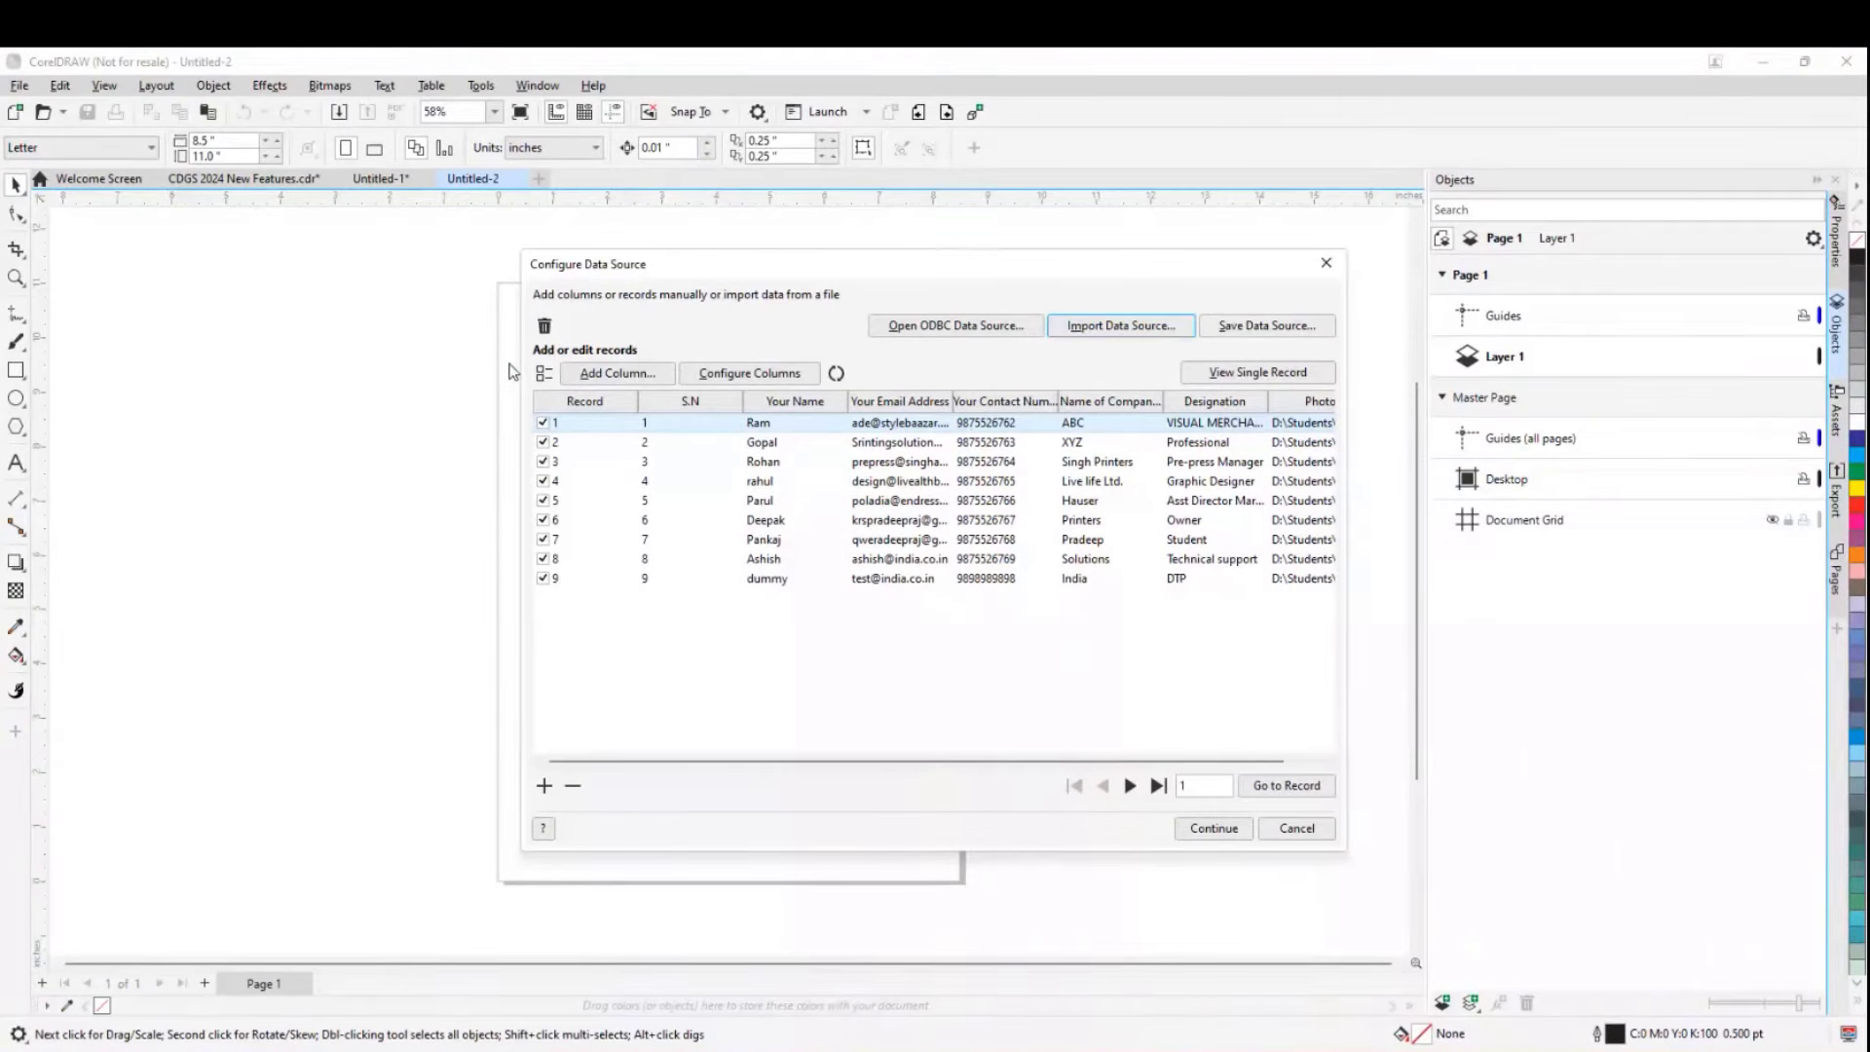
pyautogui.click(1213, 828)
# - Set the print merge field type to Image and choose the Photo data source column
pyautogui.click(220, 407)
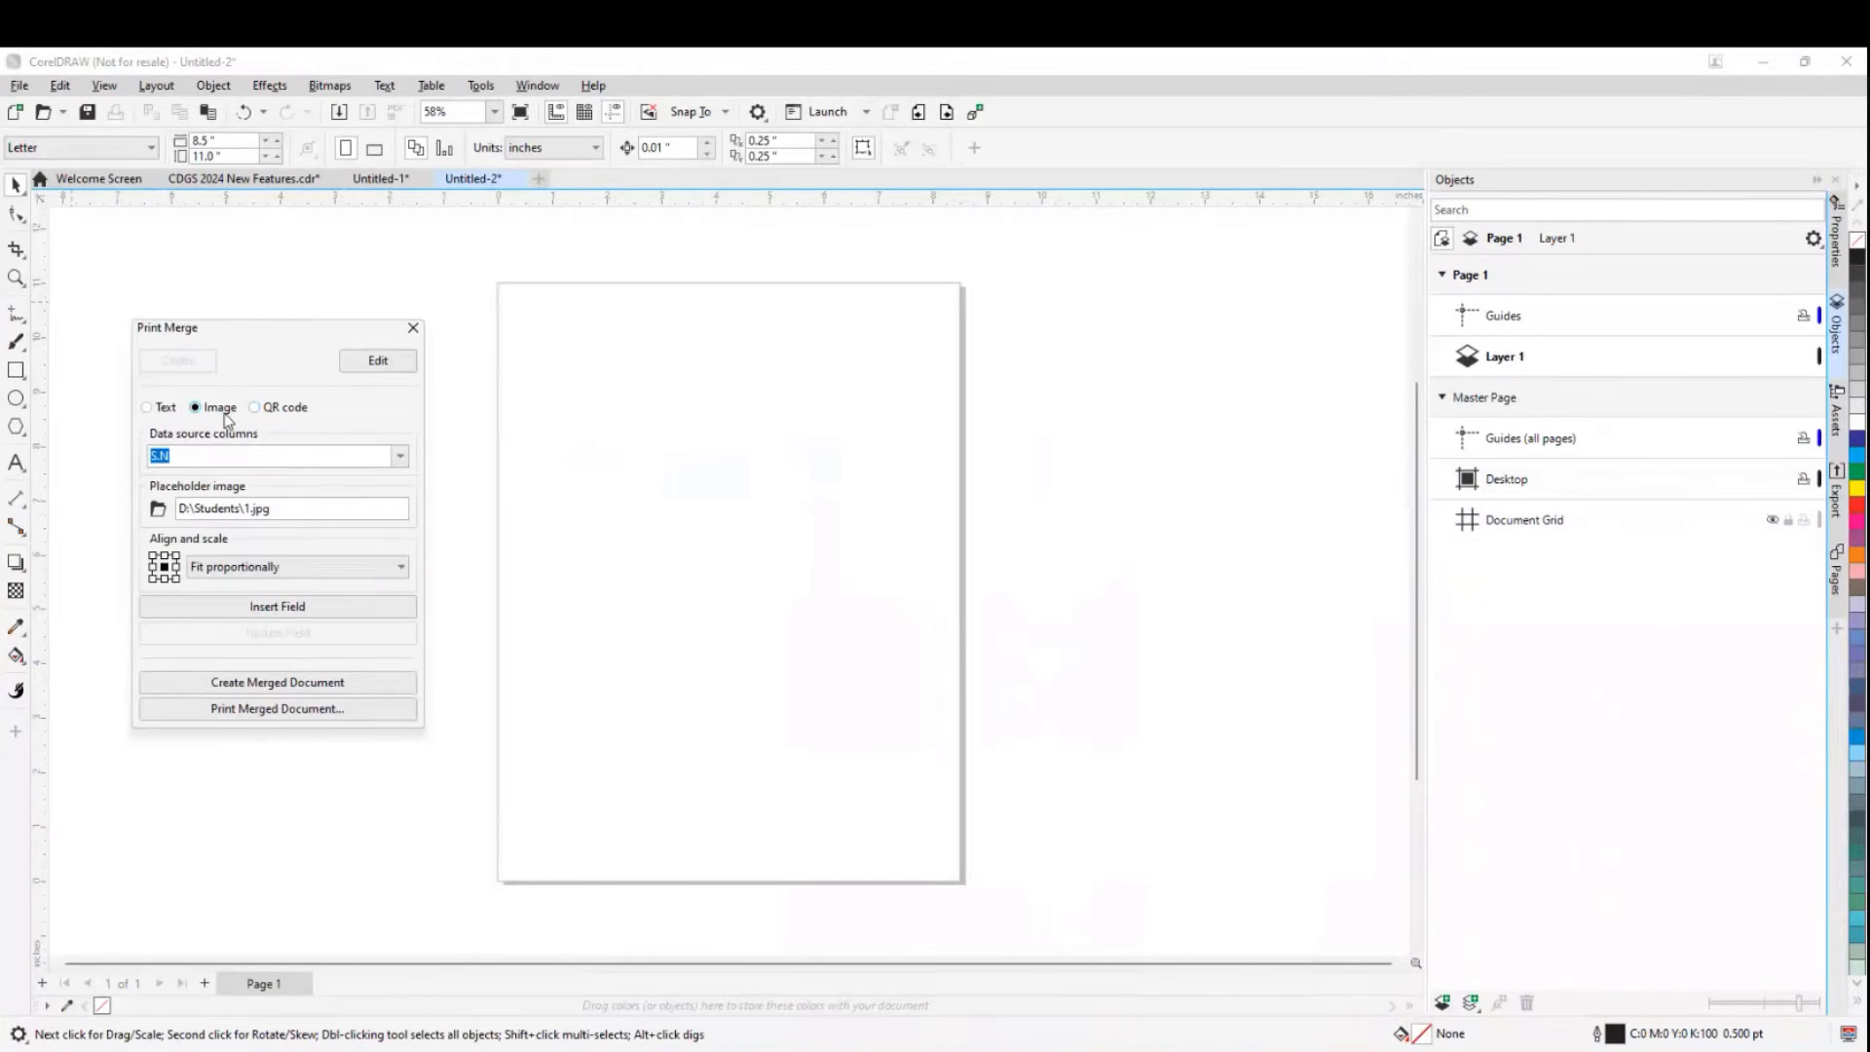
pyautogui.click(249, 456)
pyautogui.click(217, 455)
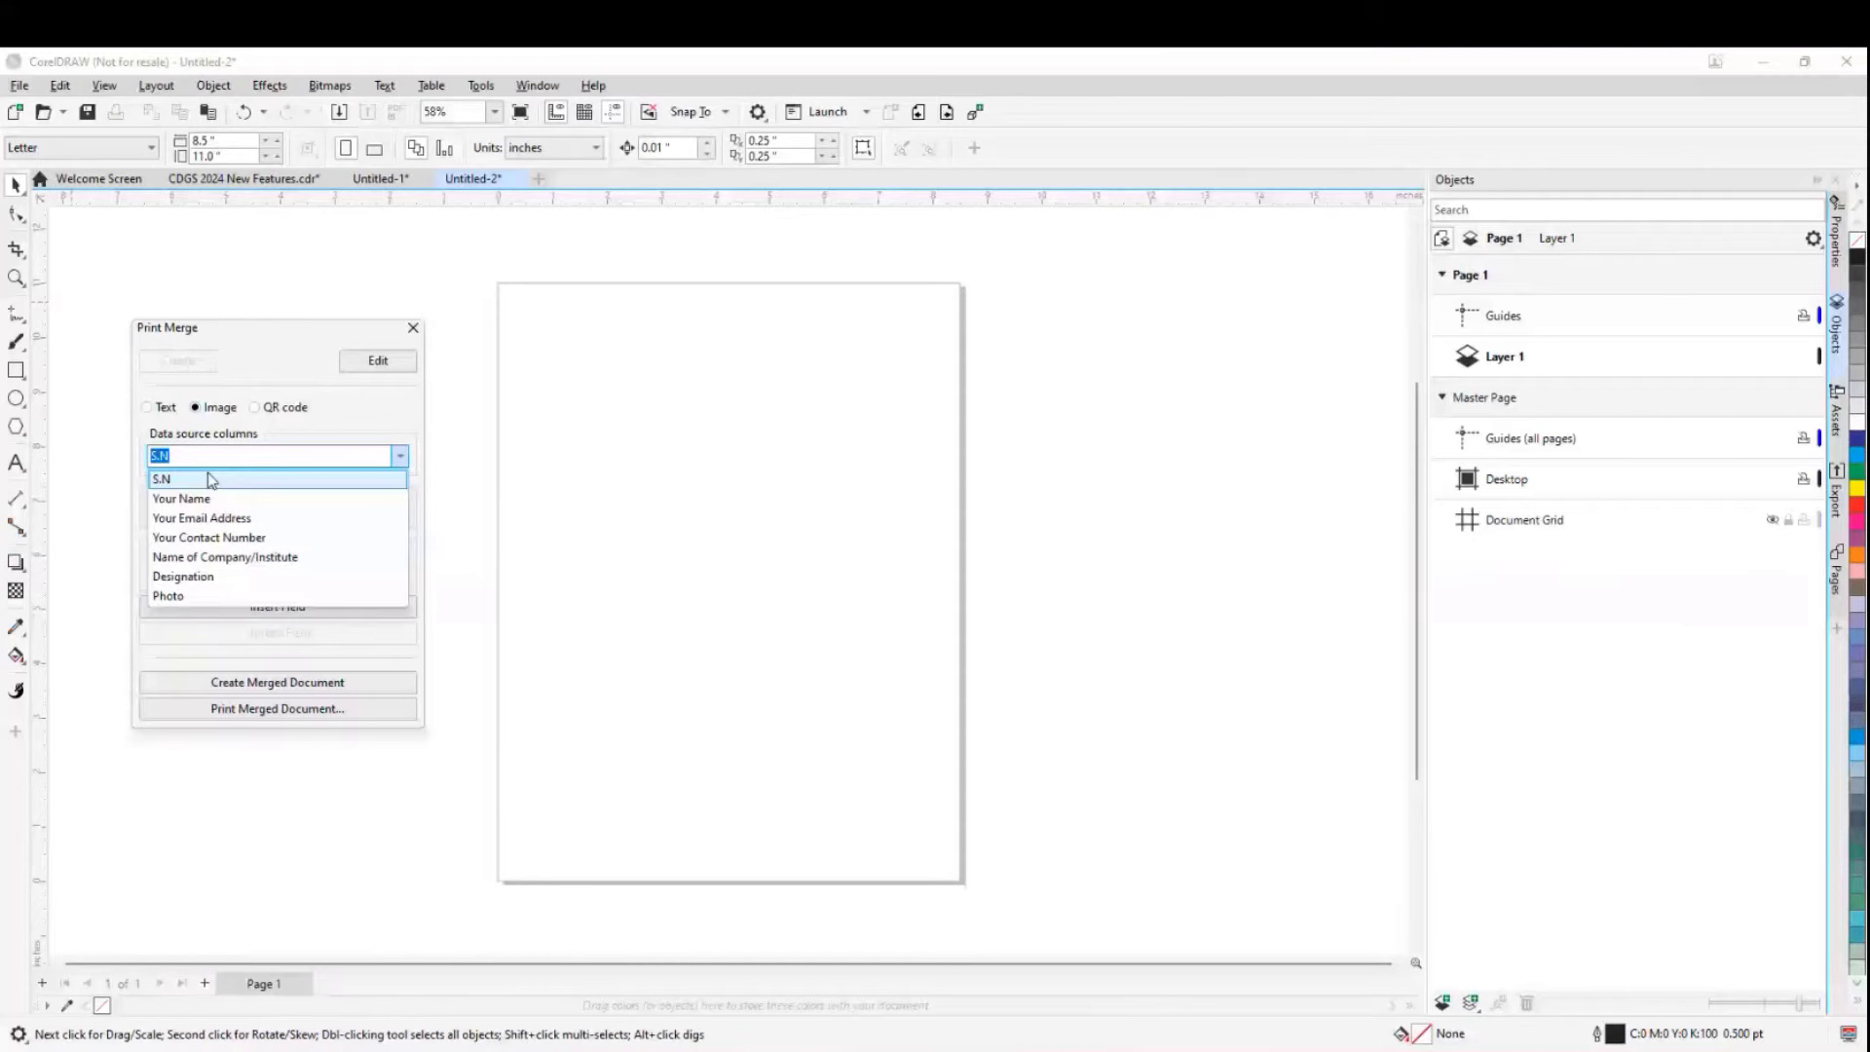
pyautogui.click(167, 595)
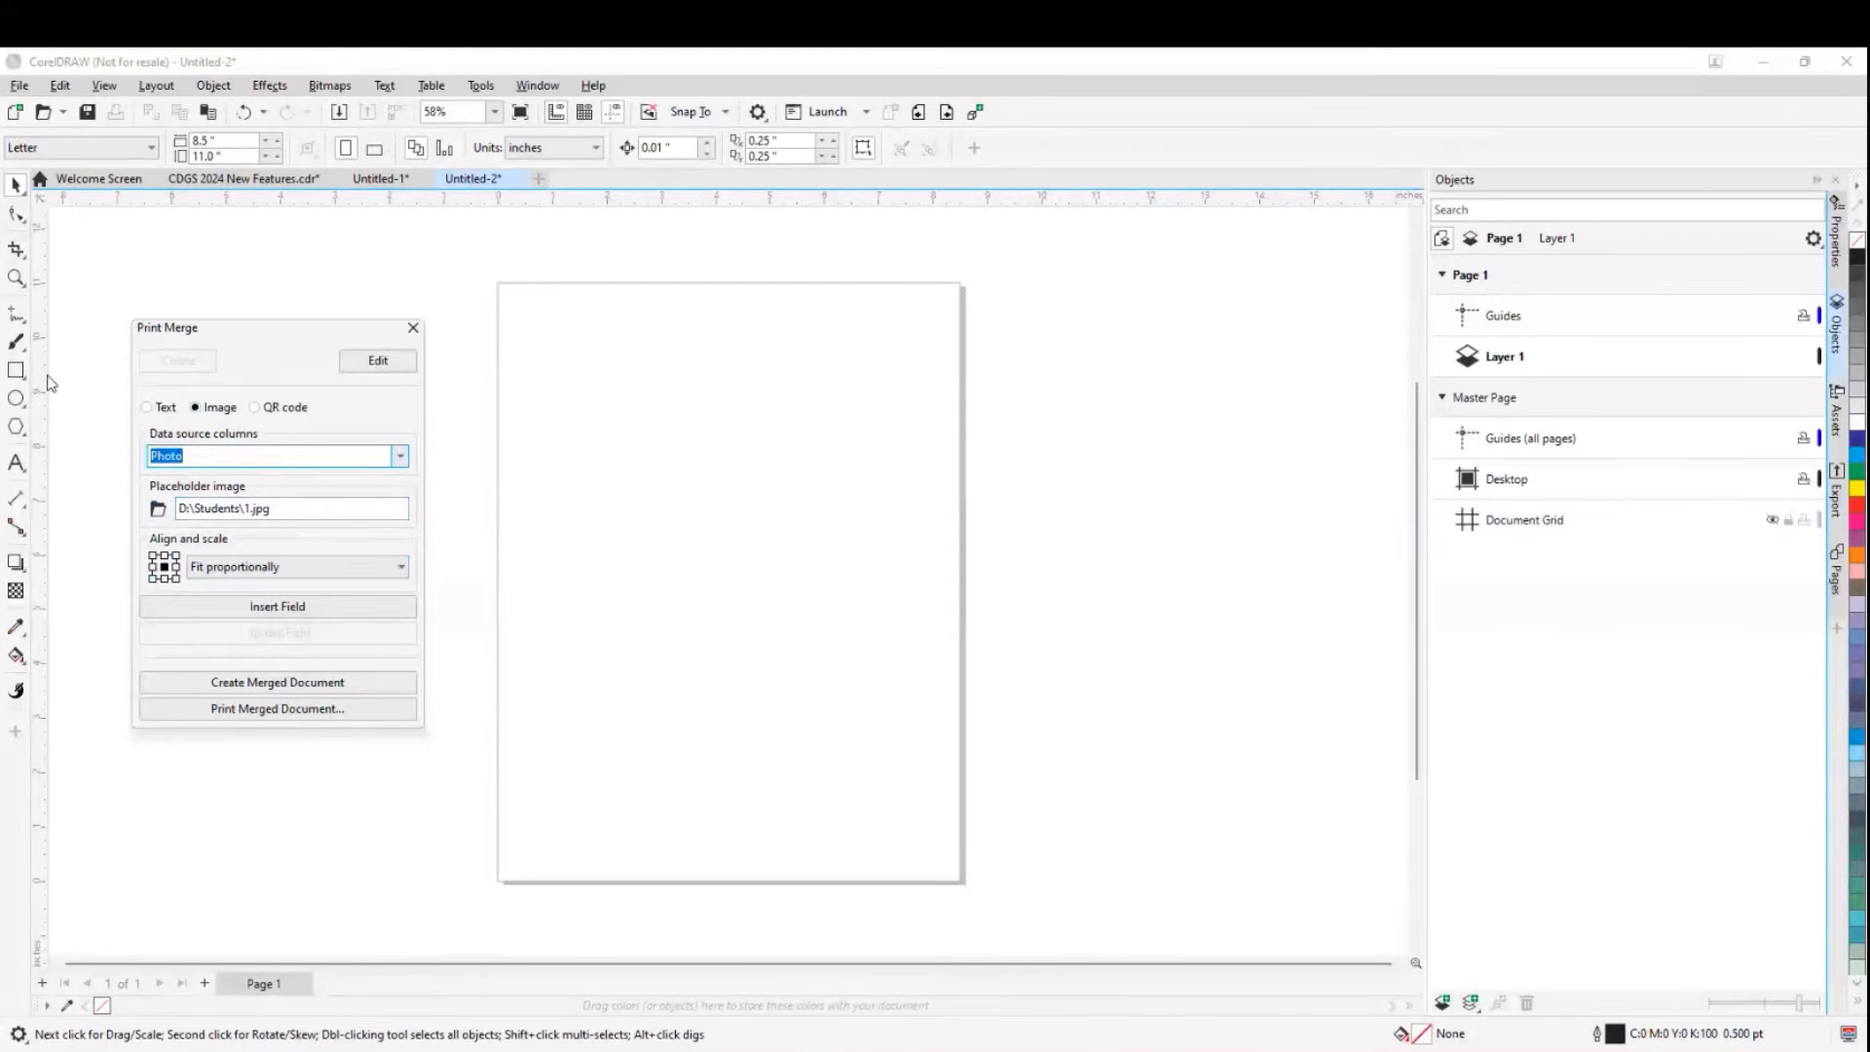
# - Draw an ellipse about 4.38 by 4.92 inches in the middle of the page as a photo frame
pyautogui.click(15, 397)
pyautogui.moveTo(596, 425); pyautogui.dragTo(834, 690)
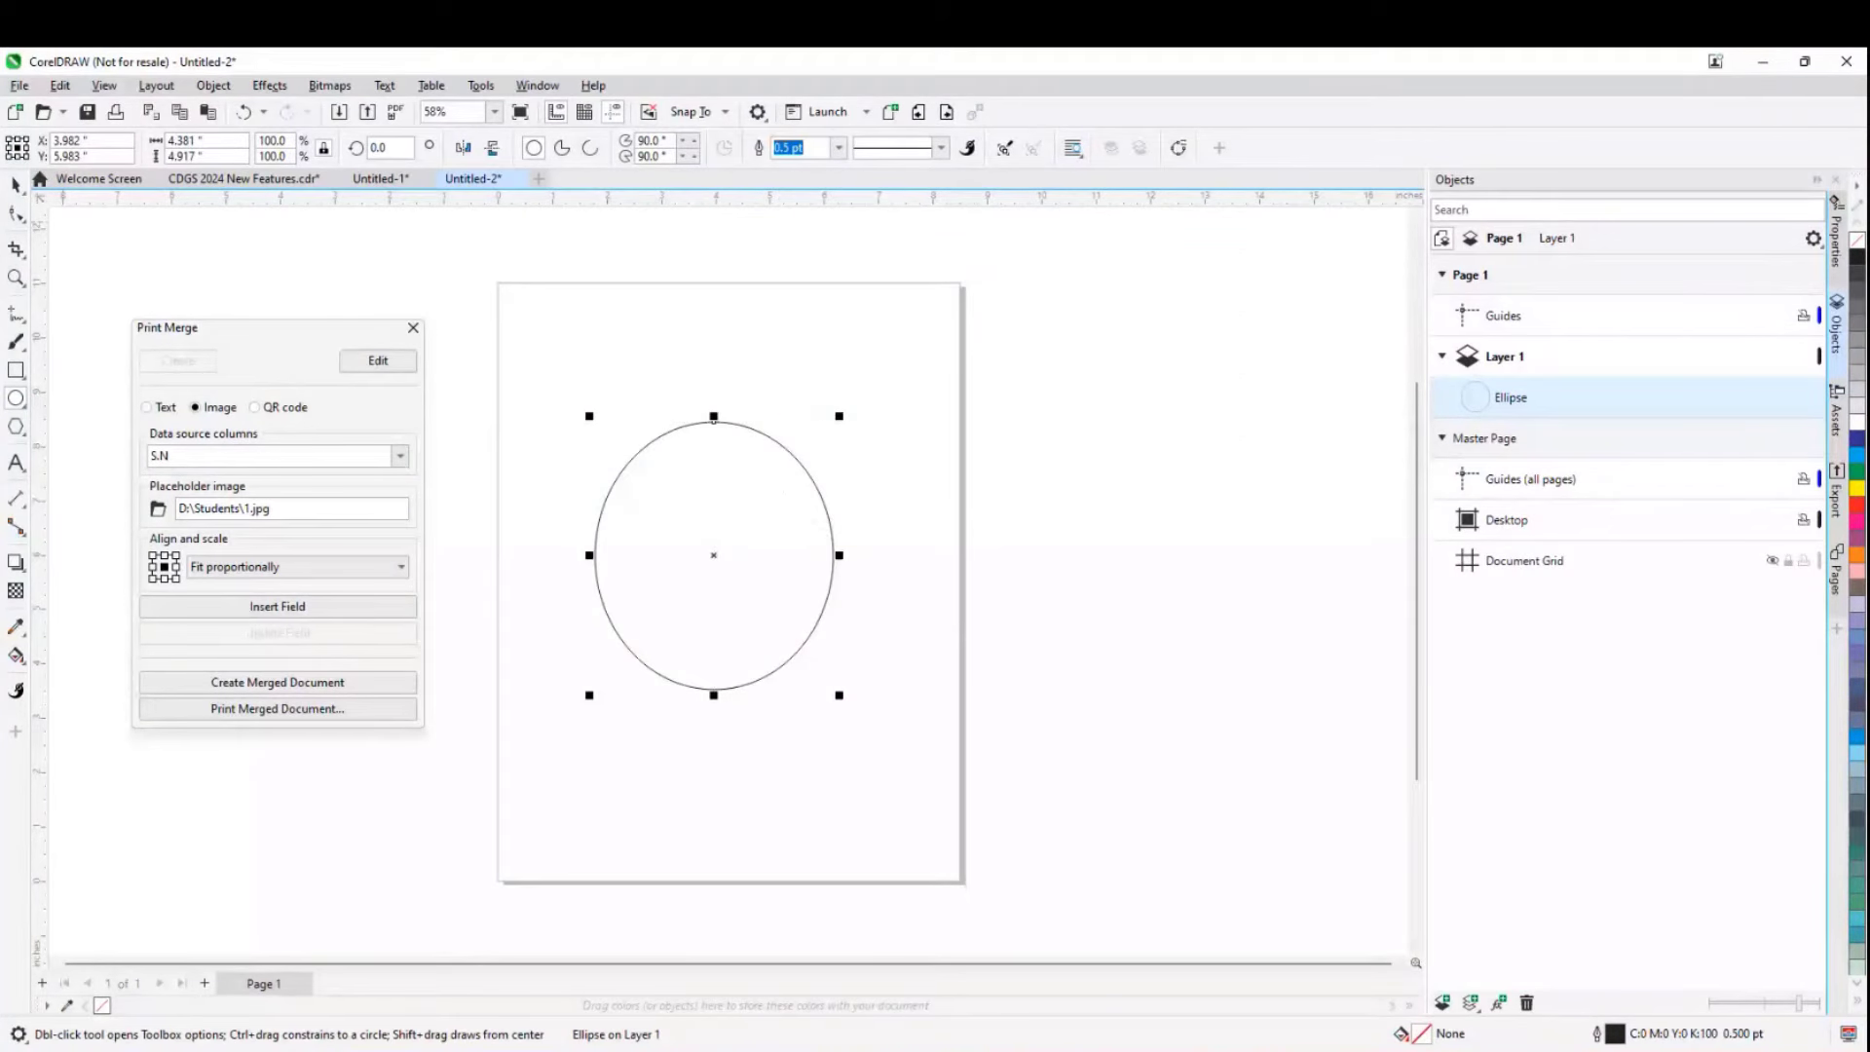
pyautogui.press('space')
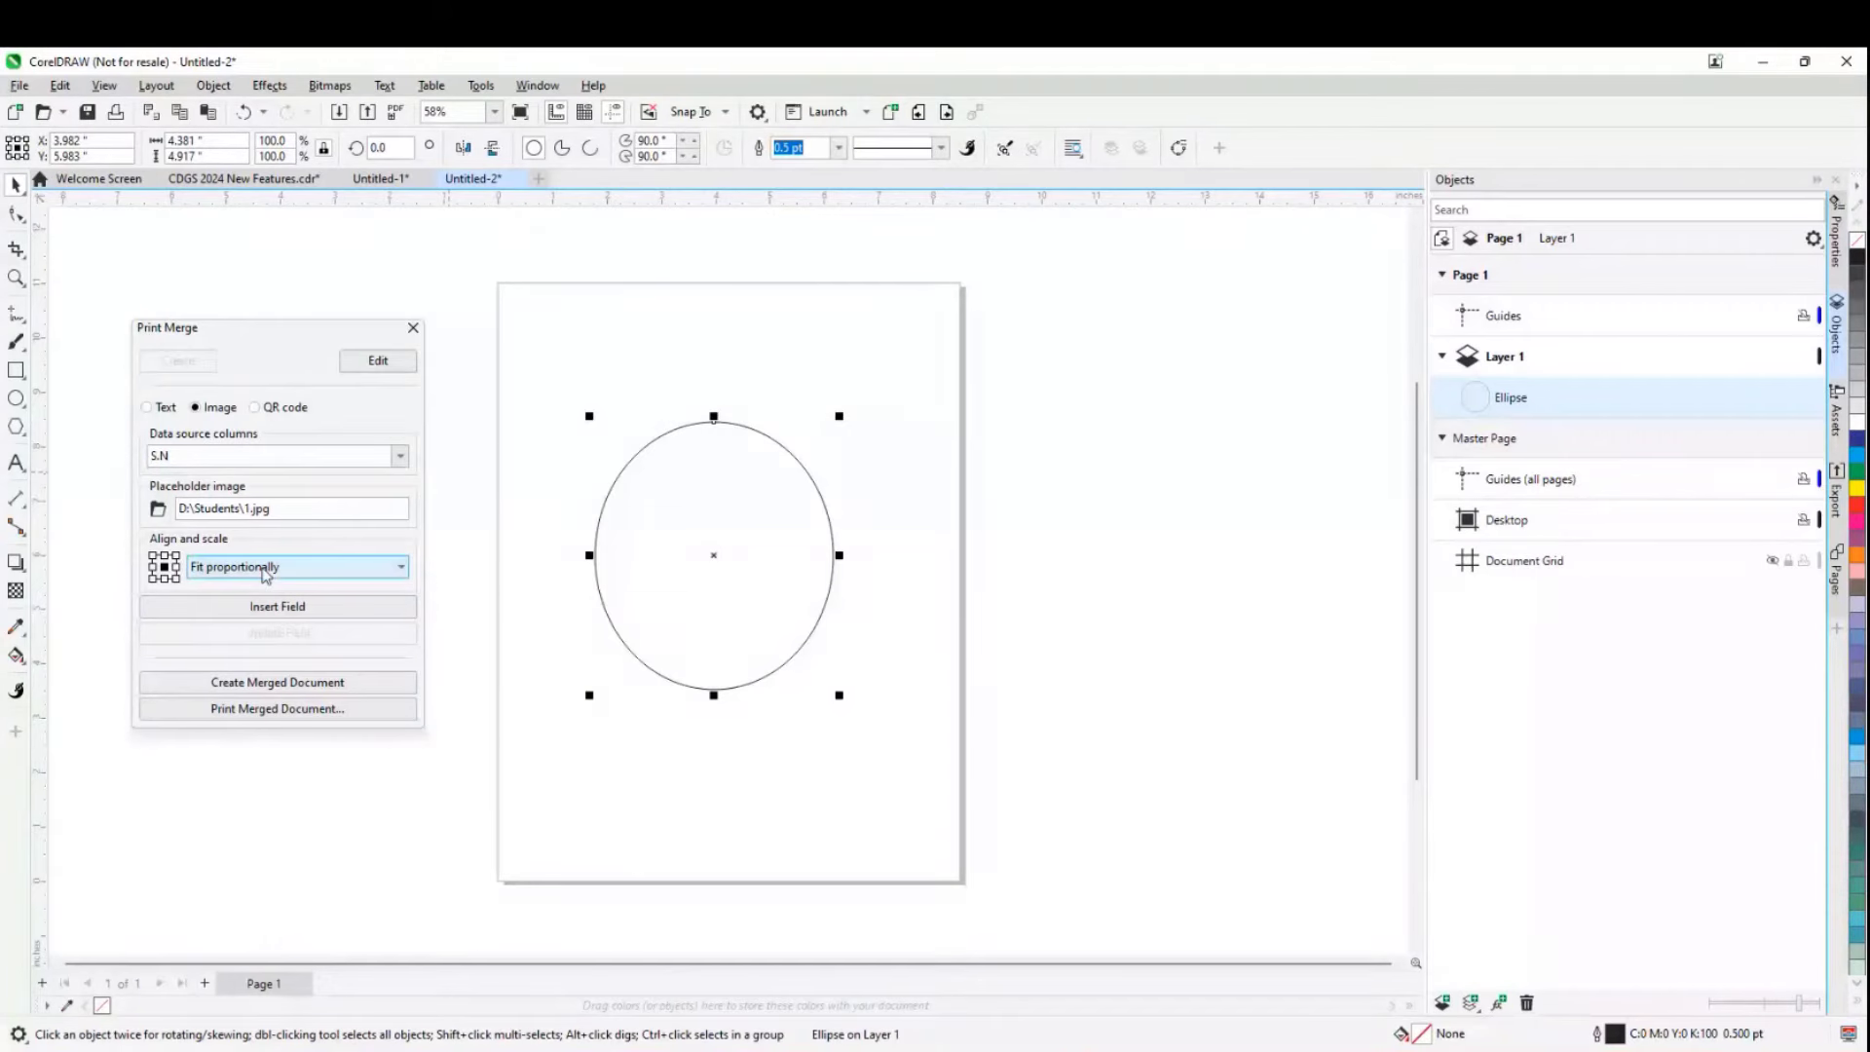
# - Insert the placeholder image field 1.jpg, PowerClip it inside the ellipse and fit it with Fill Proportionally
pyautogui.click(277, 606)
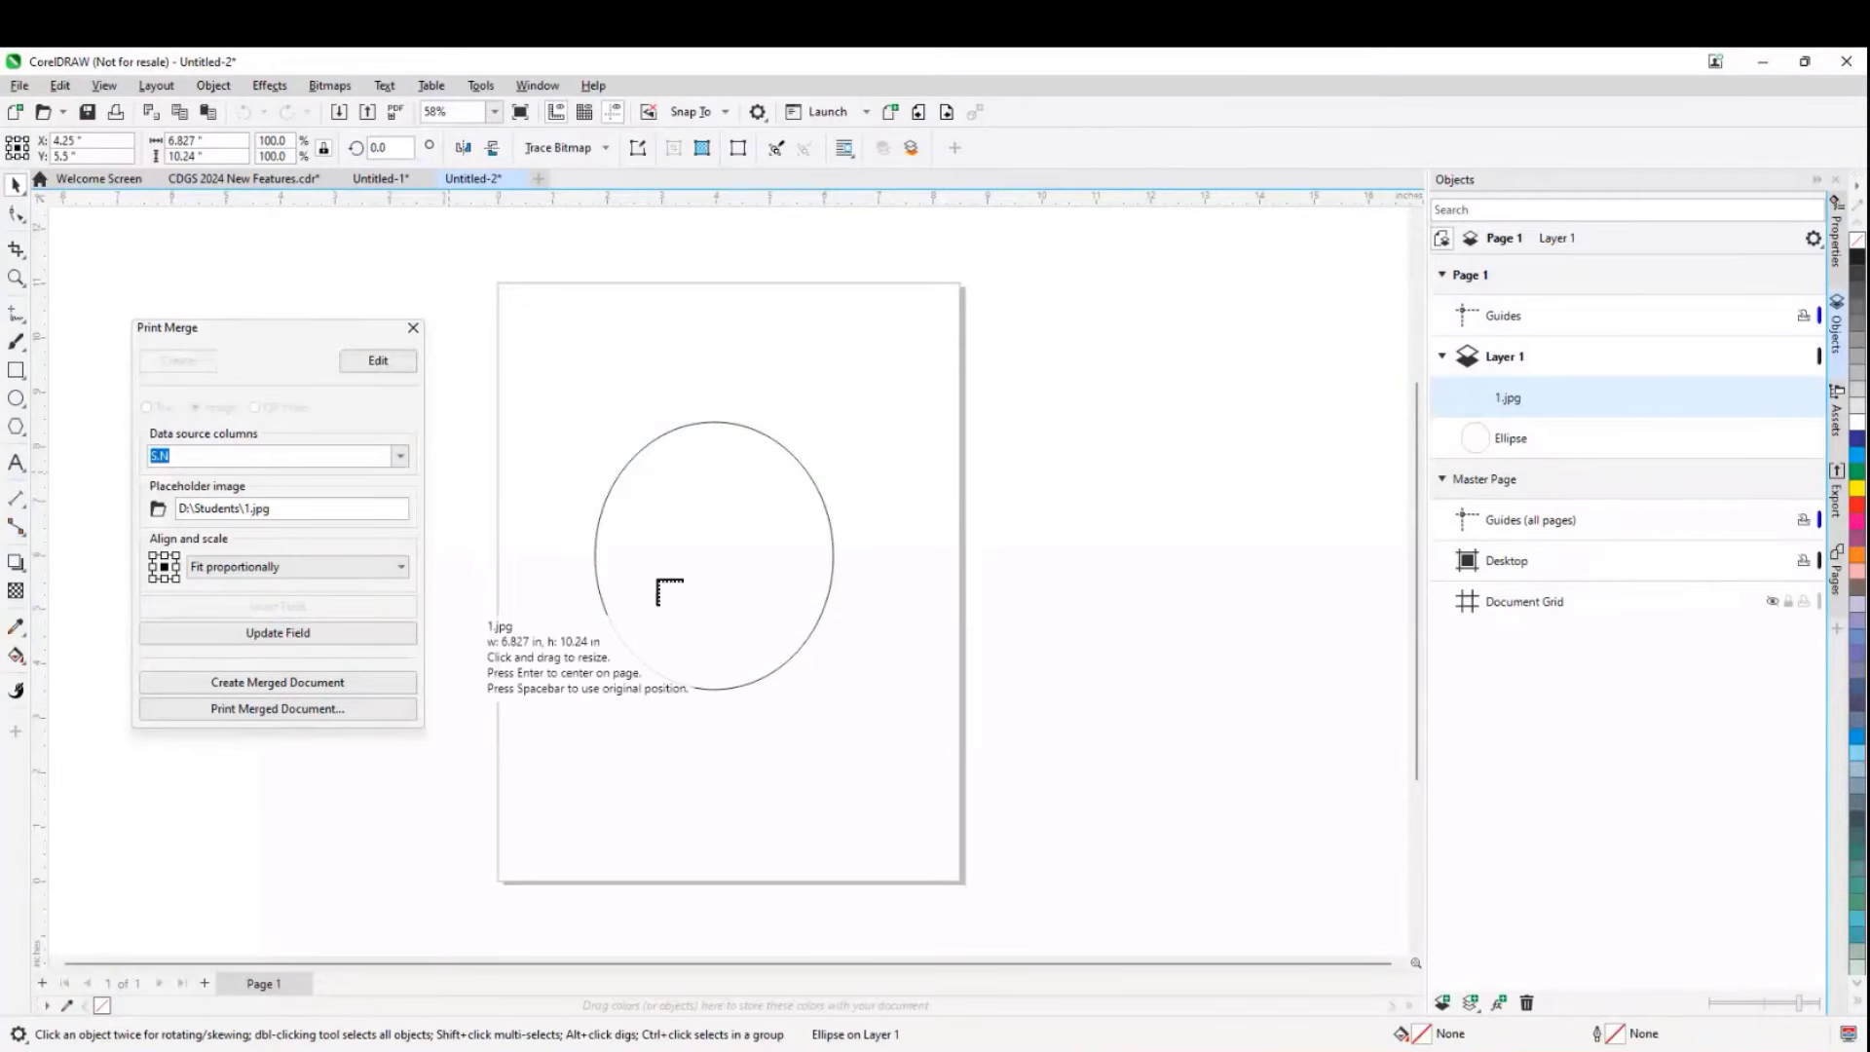
pyautogui.click(980, 473)
pyautogui.moveTo(1136, 670); pyautogui.dragTo(726, 577)
pyautogui.click(779, 638)
pyautogui.click(277, 227)
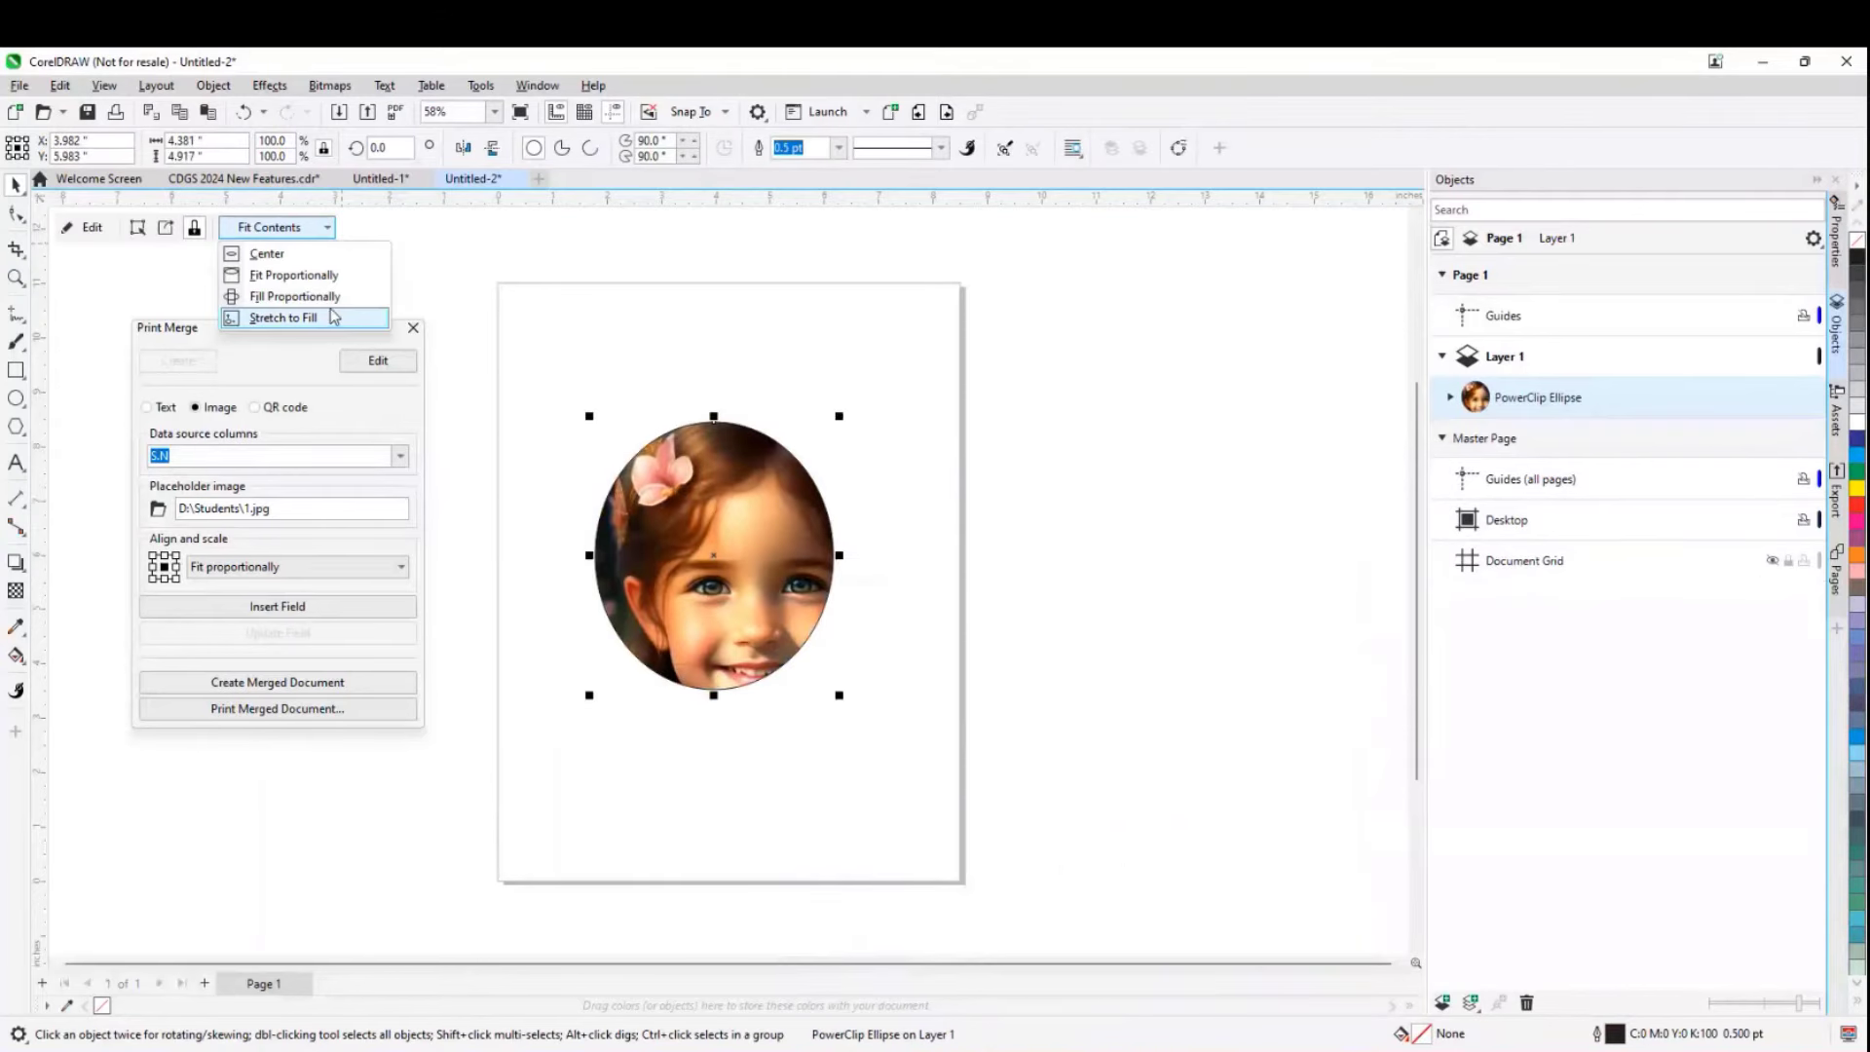
pyautogui.click(310, 298)
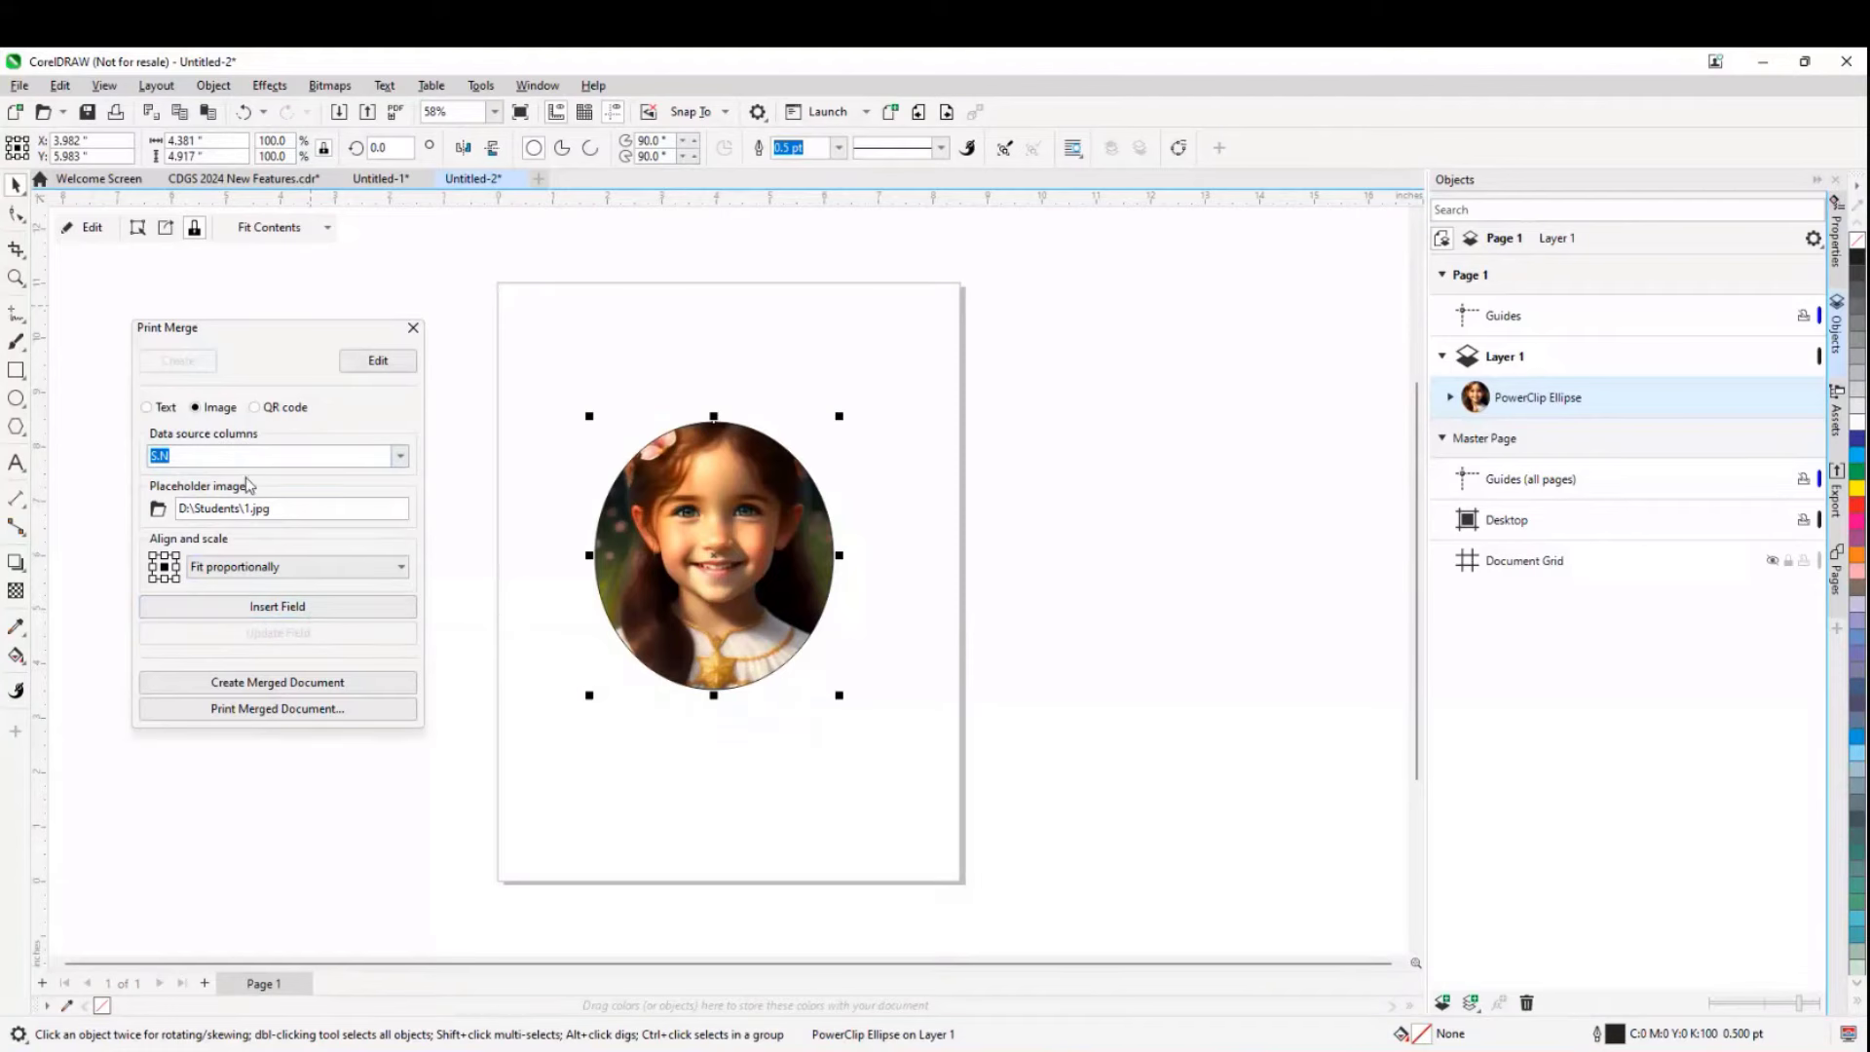
# - Choose the Photo data source column for the image field and create the merged document
pyautogui.click(546, 398)
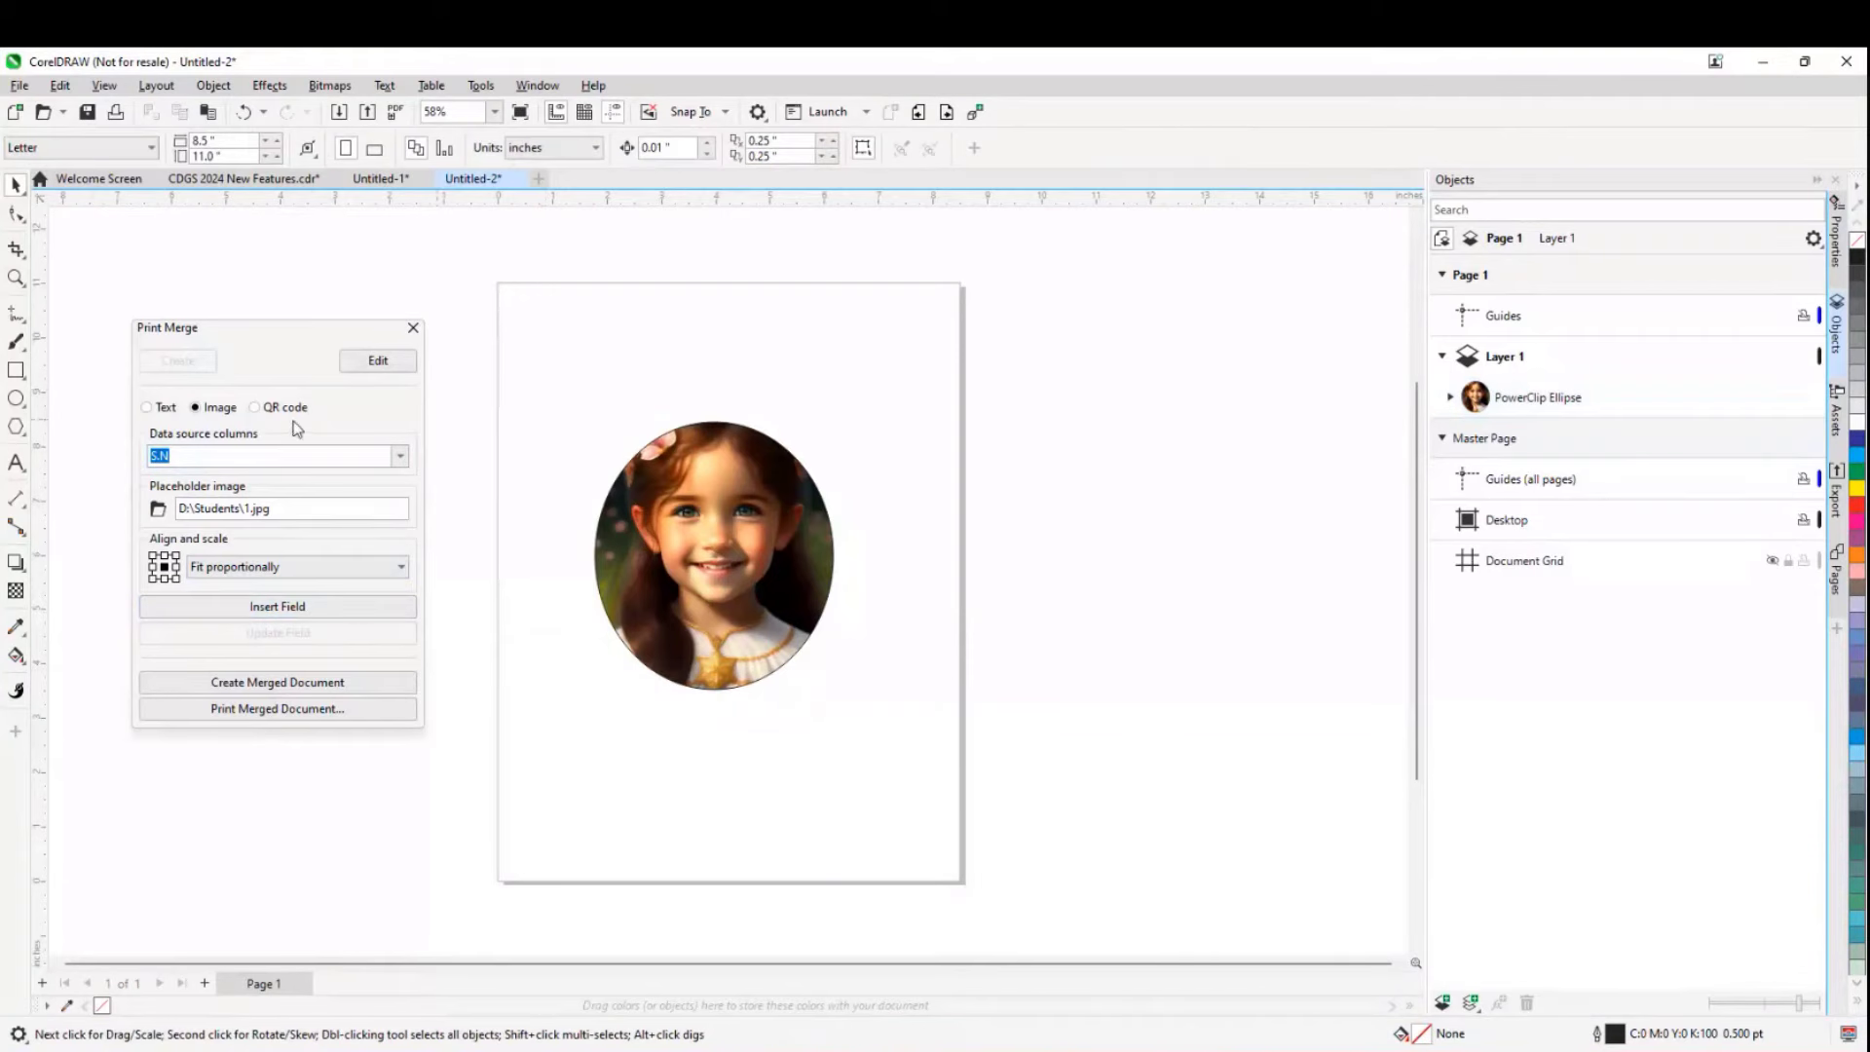
pyautogui.click(398, 464)
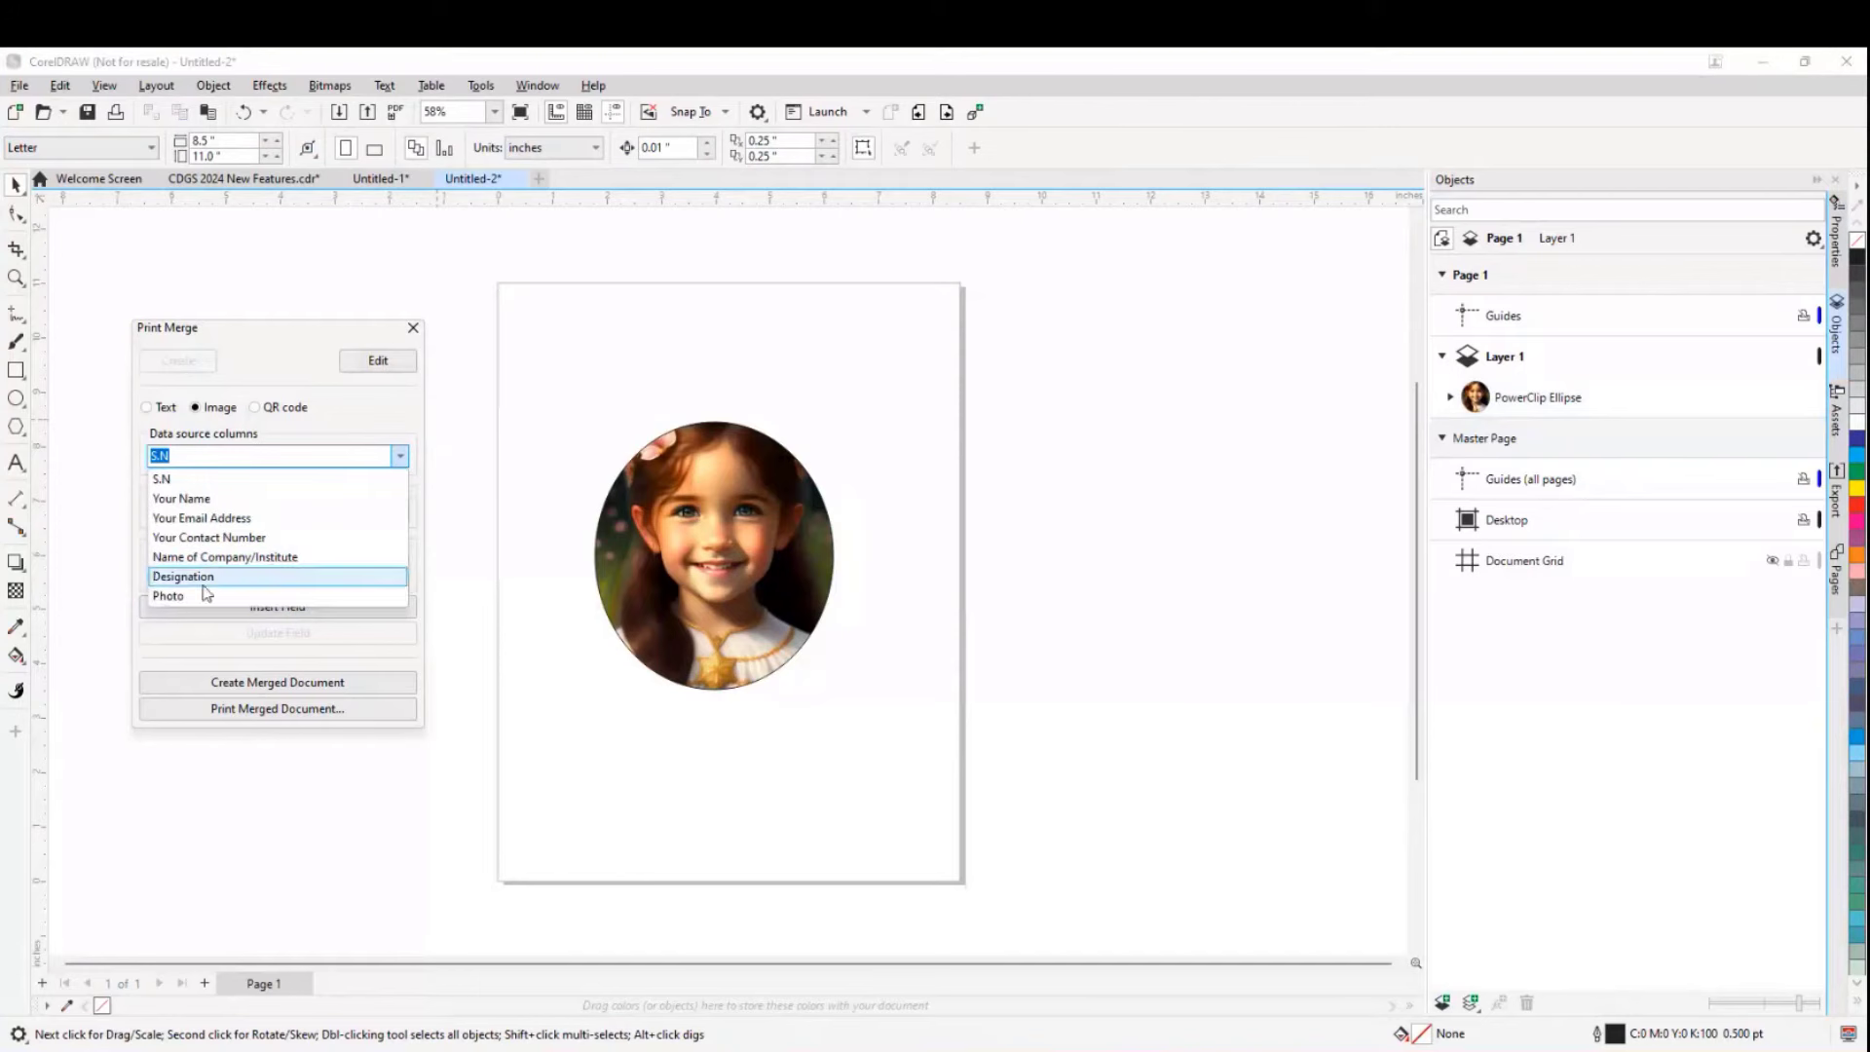
pyautogui.click(201, 596)
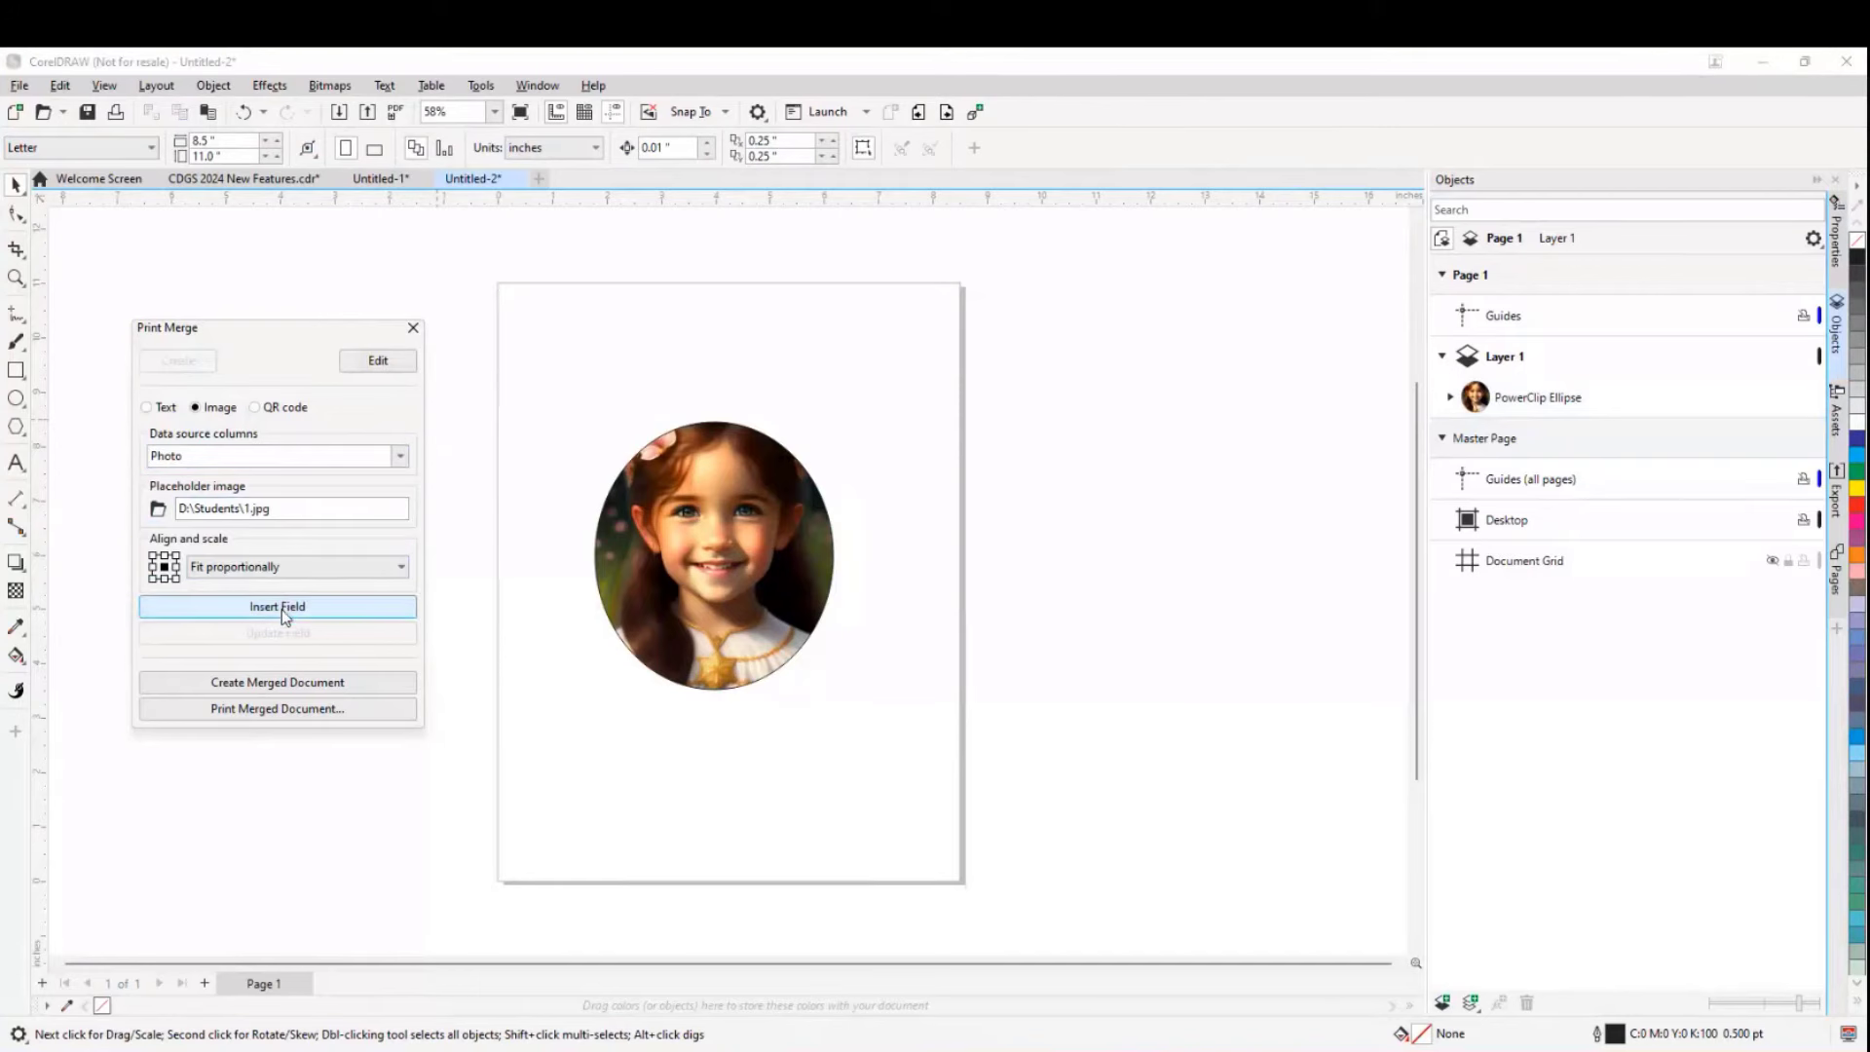
pyautogui.click(261, 683)
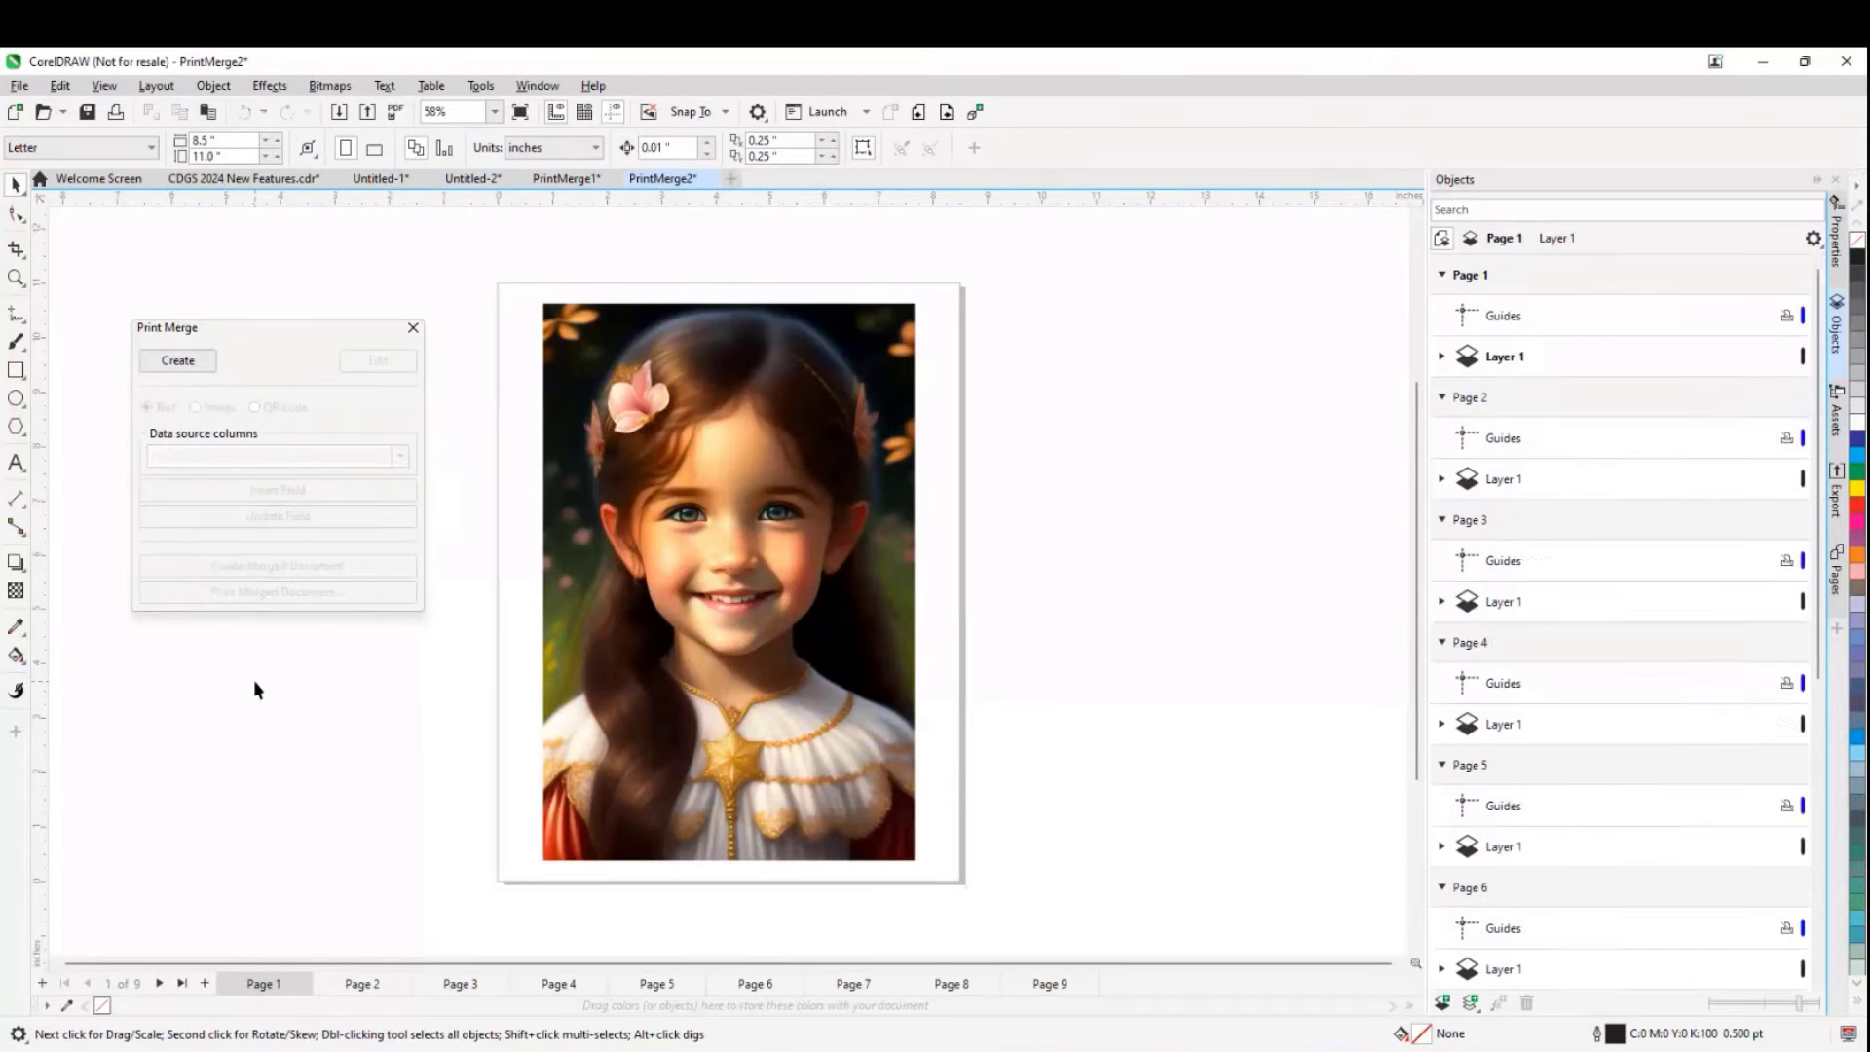
# - Check the photos on pages 2 to 7 of the merged document and return to page 1
pyautogui.click(360, 984)
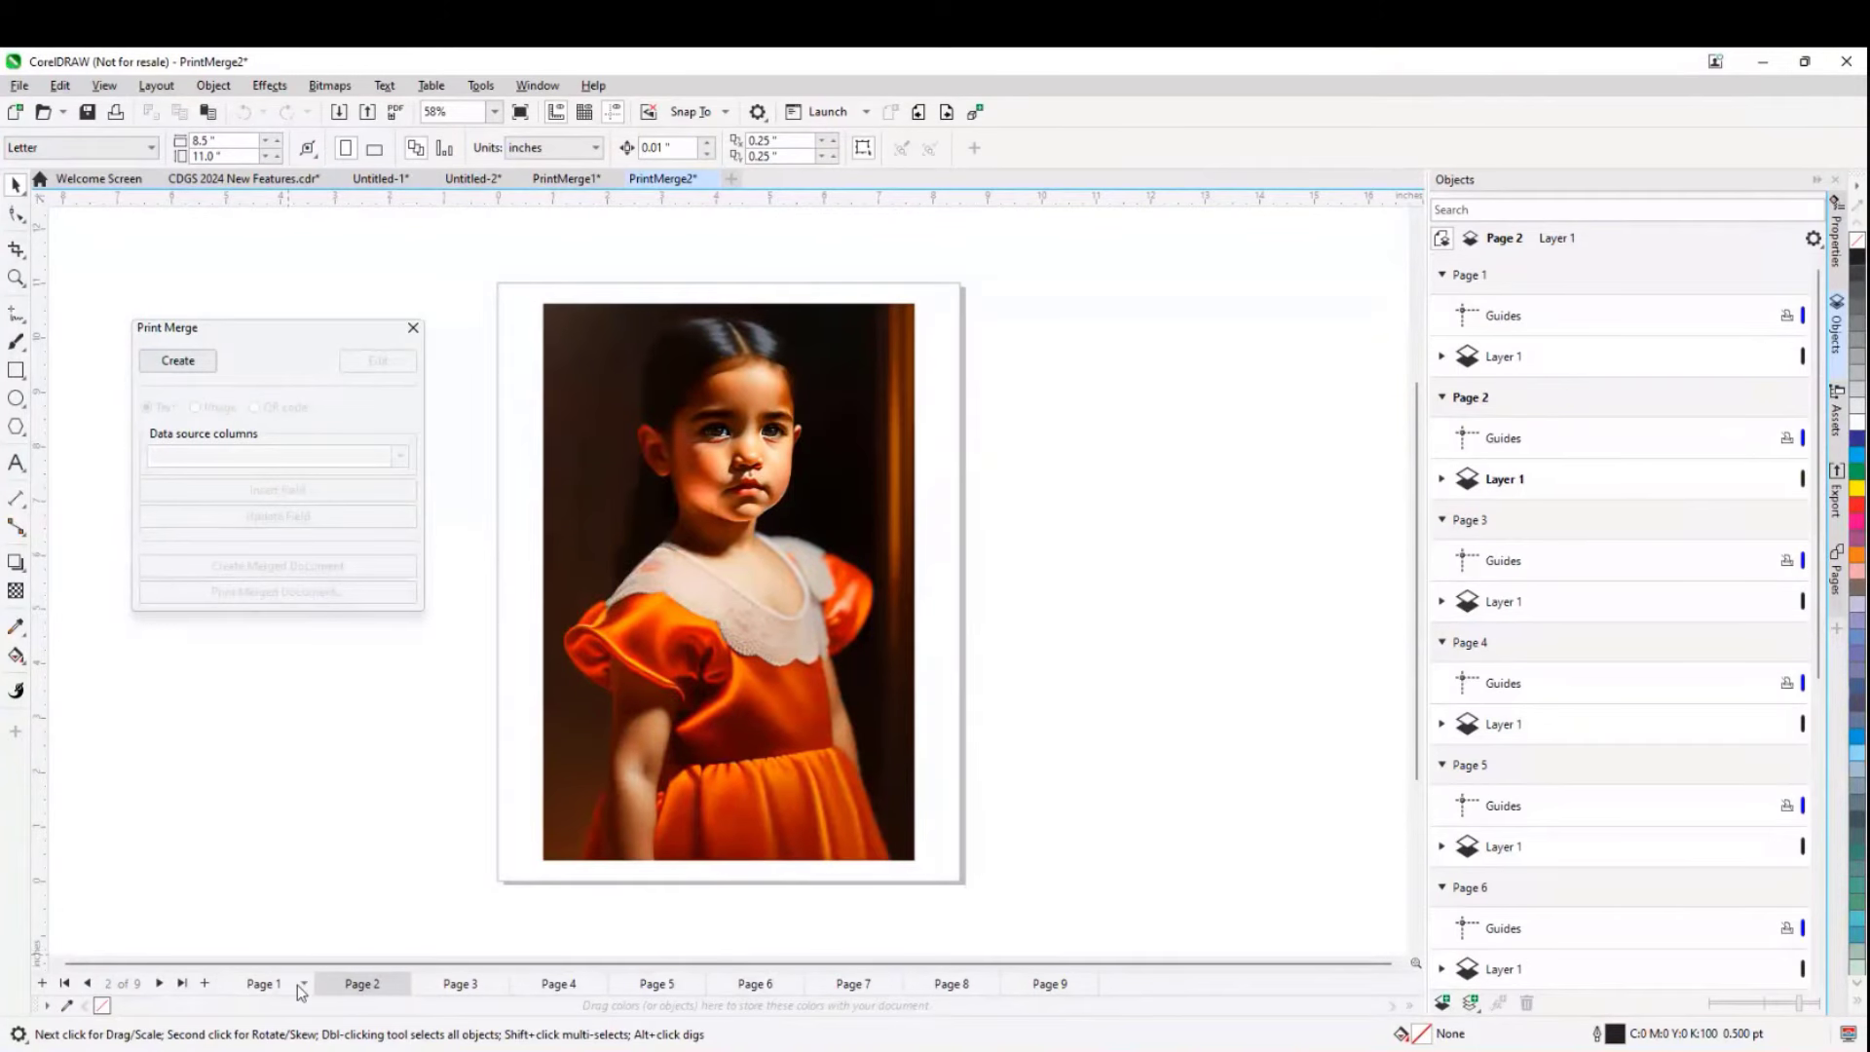
pyautogui.click(443, 988)
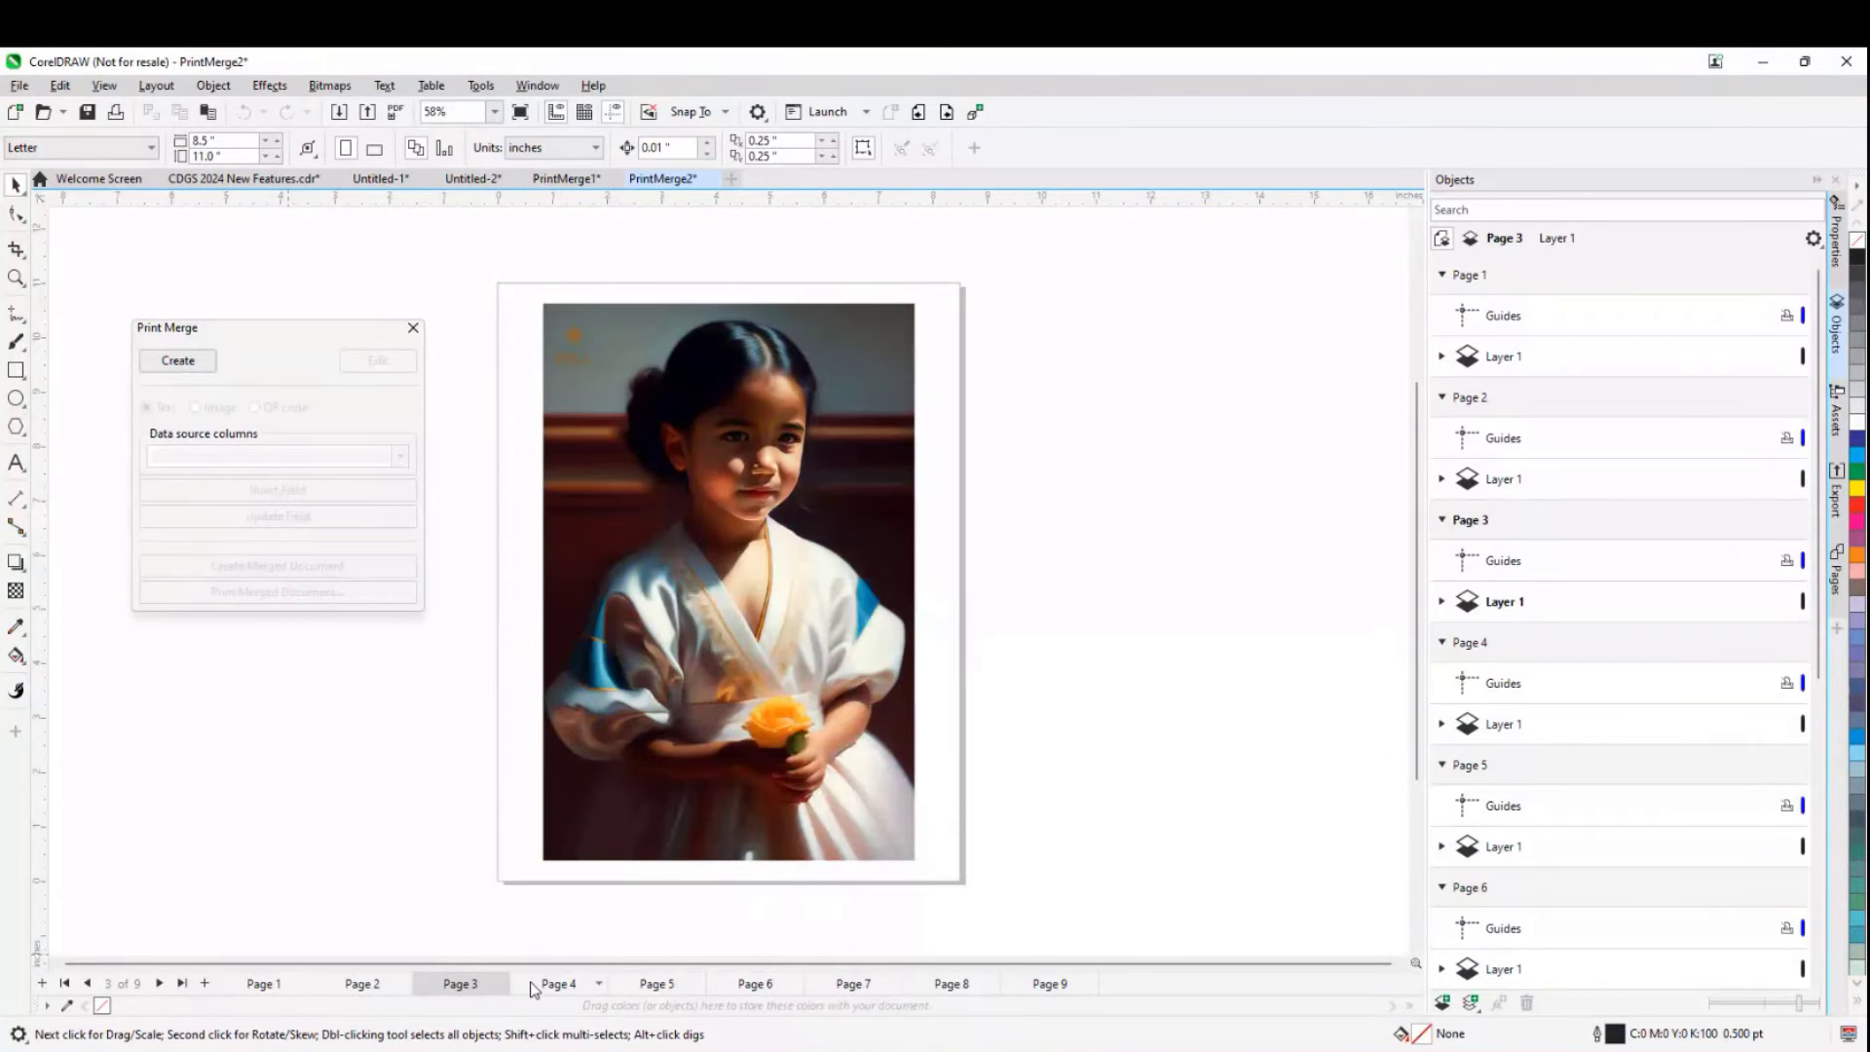
pyautogui.click(545, 986)
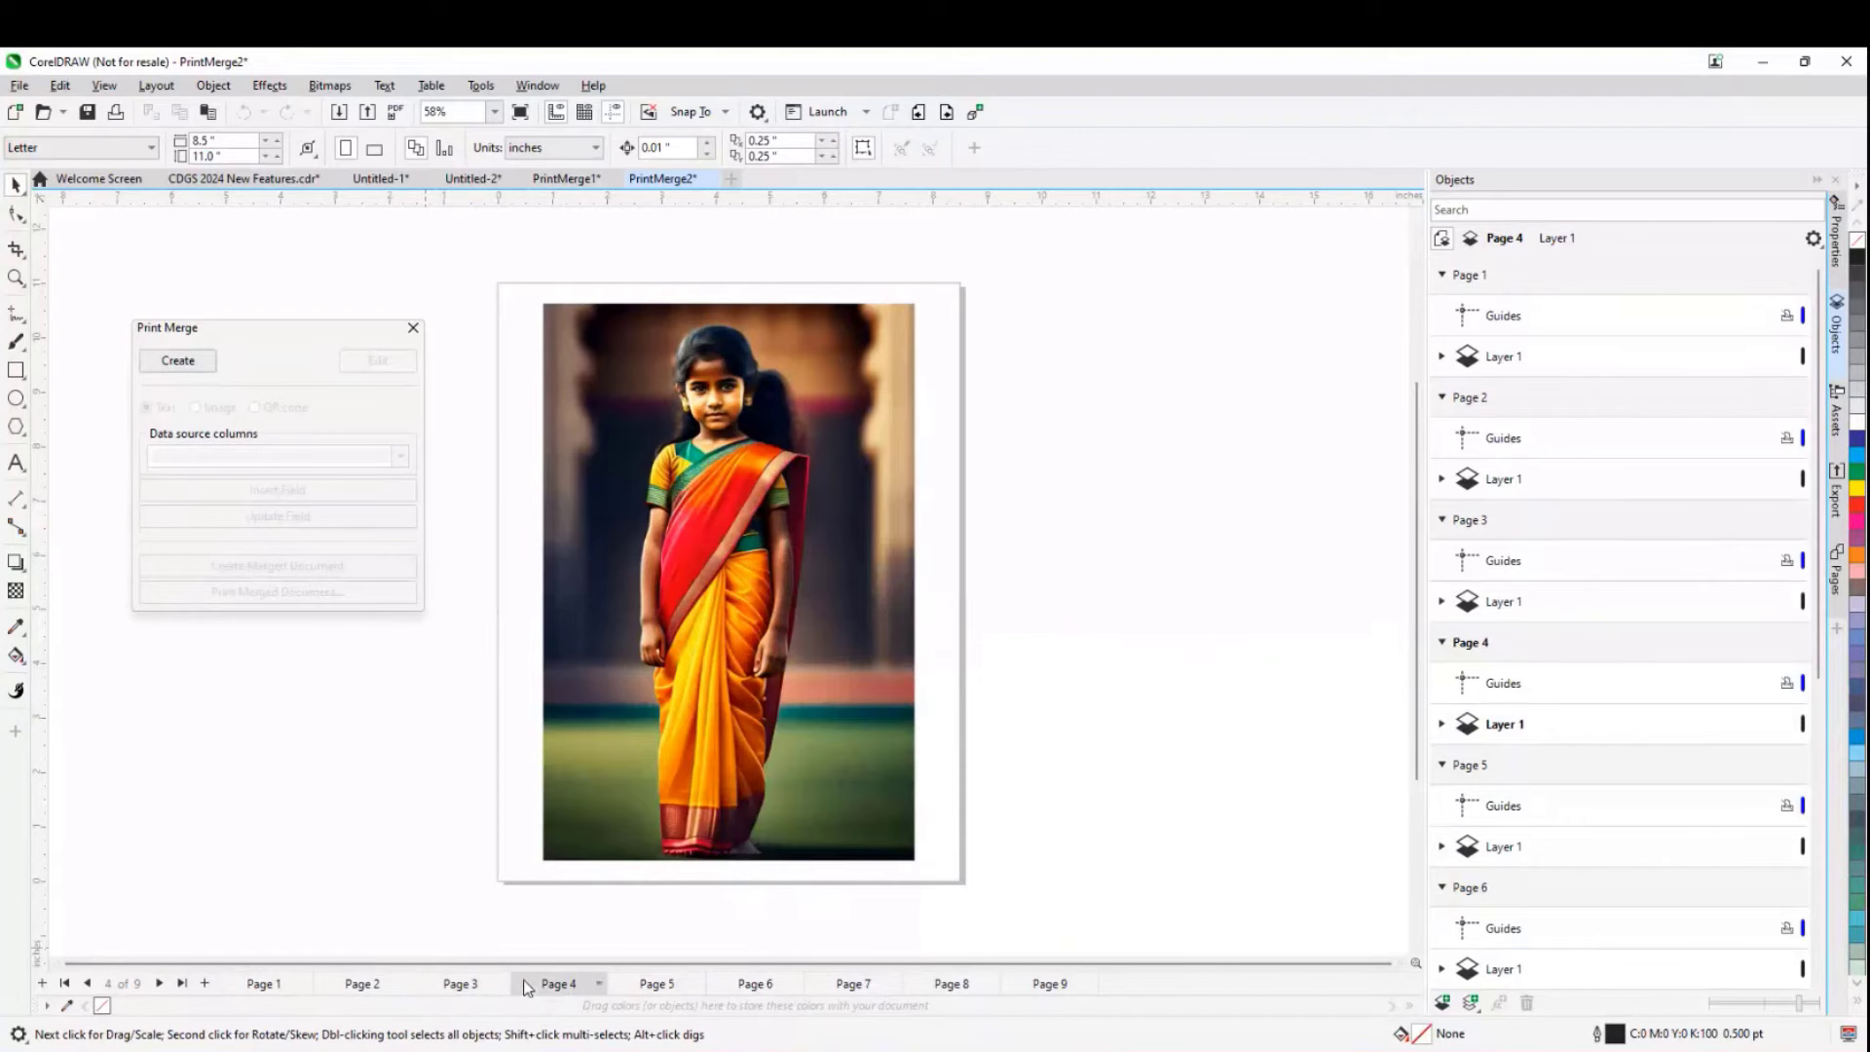
pyautogui.click(651, 986)
pyautogui.click(743, 986)
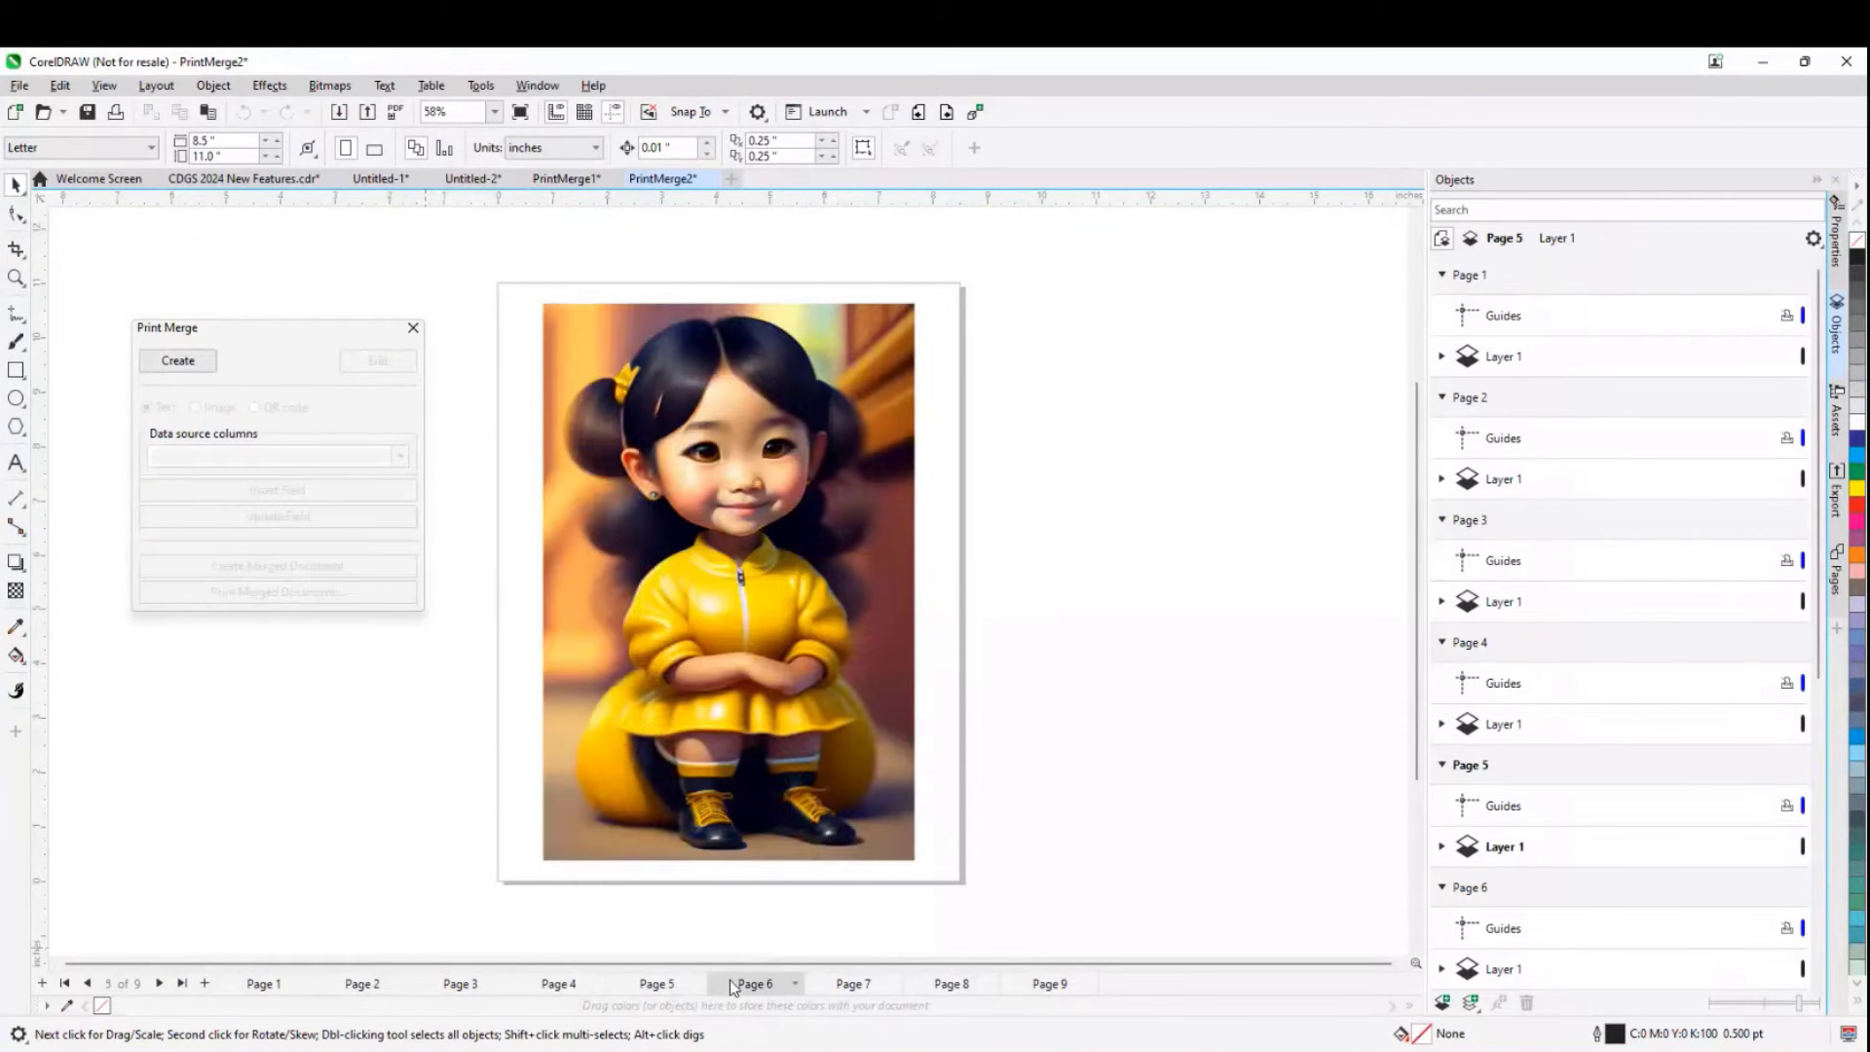
pyautogui.click(843, 986)
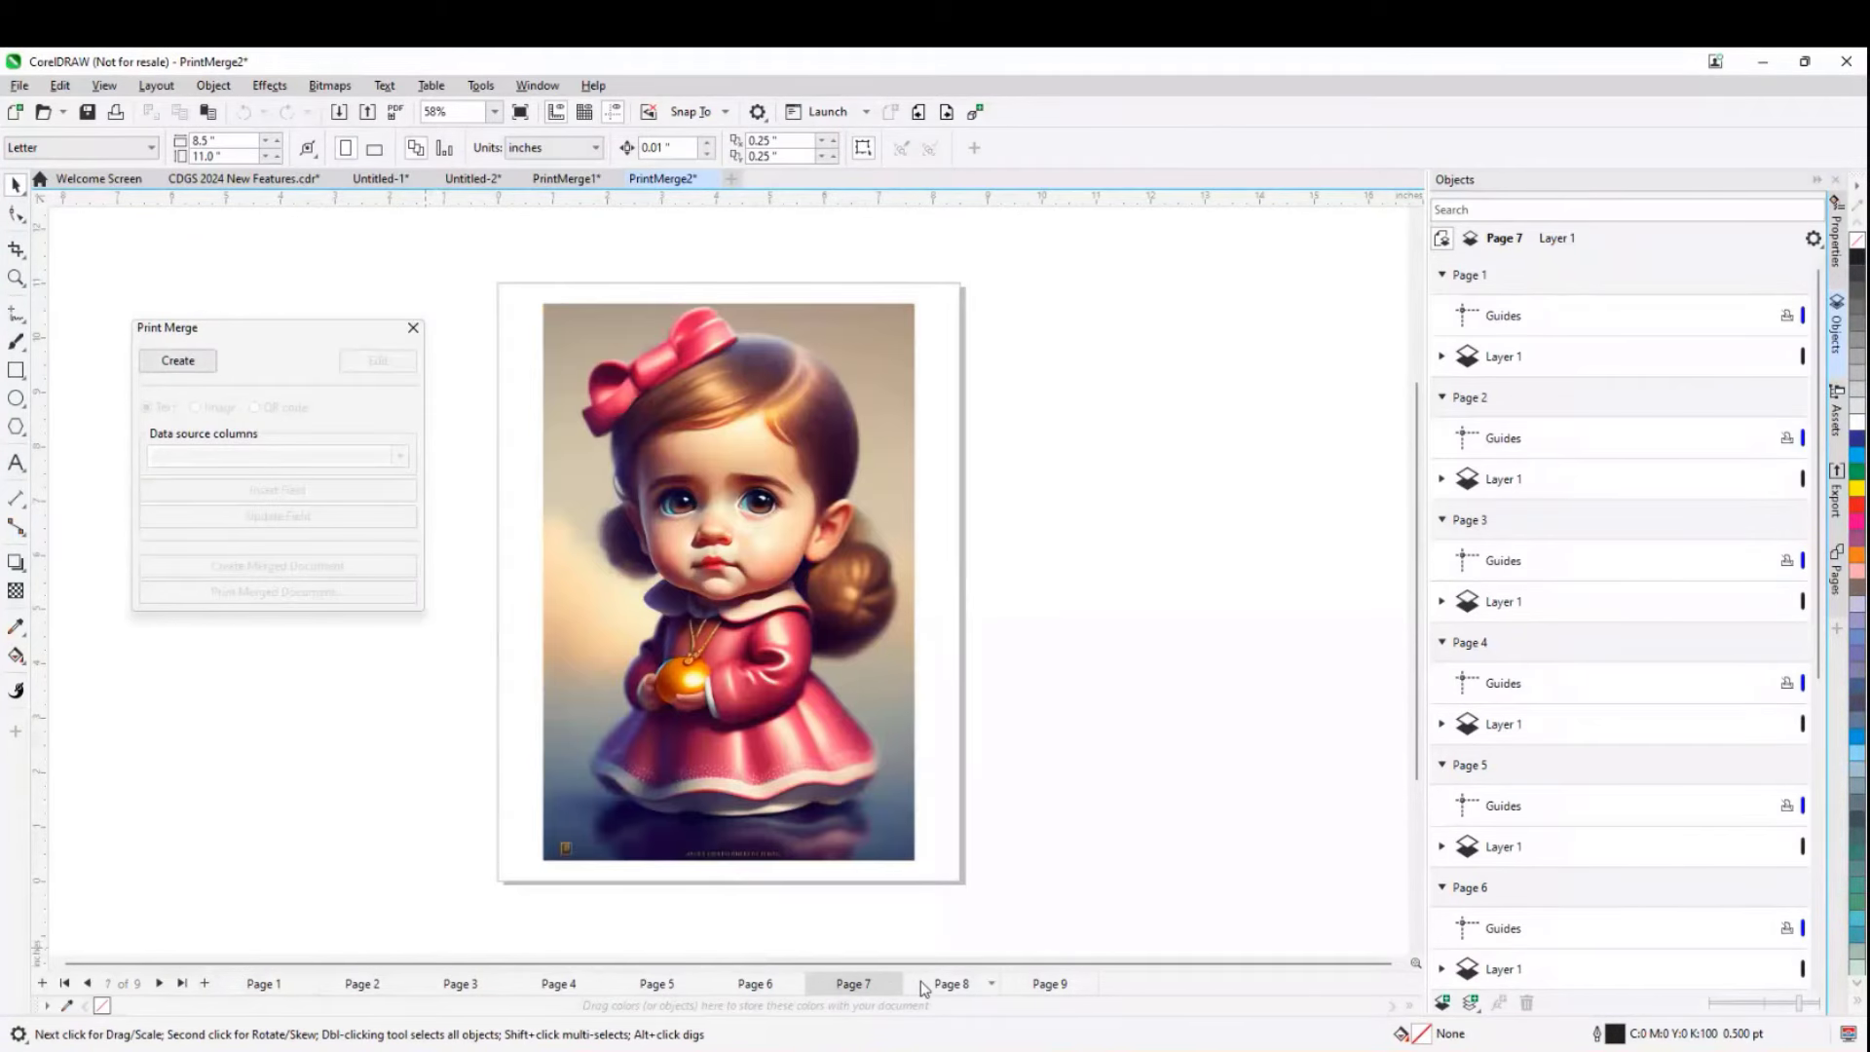
pyautogui.click(265, 986)
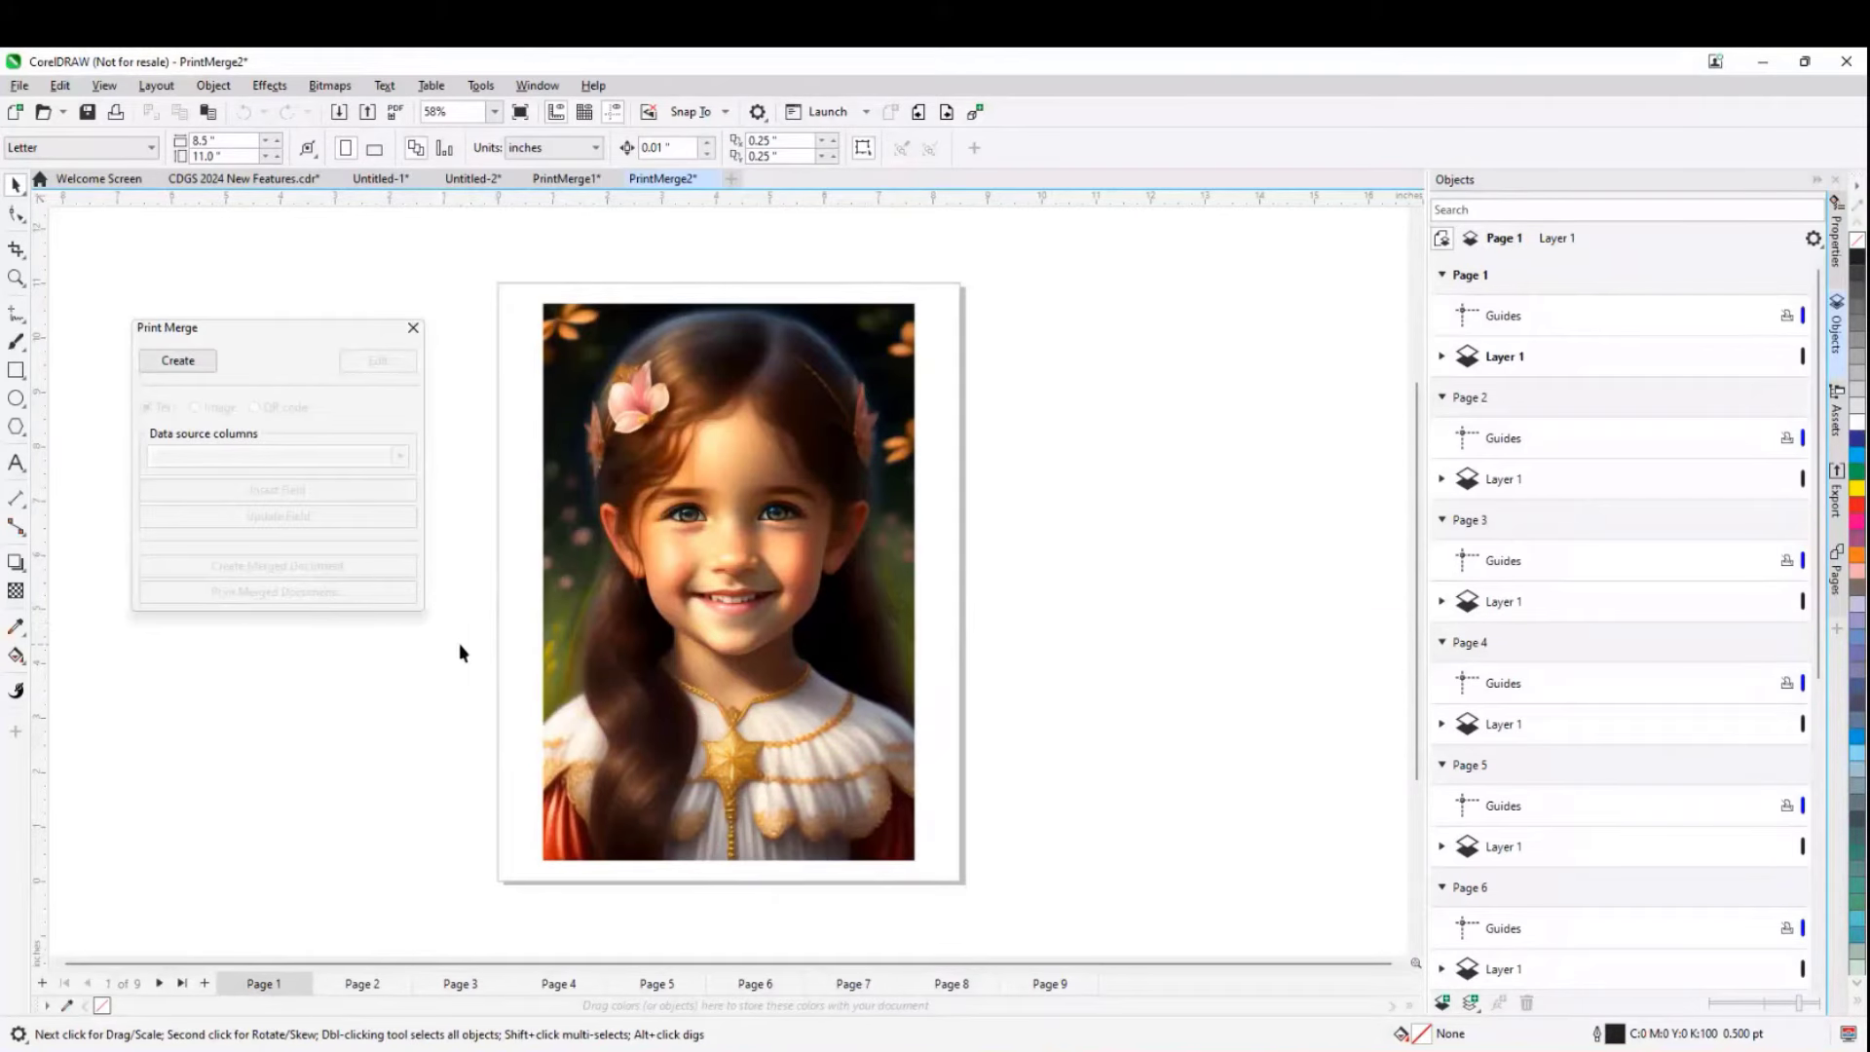
# - Switch to CDGS 2024 New Features.cdr, go to page 8 on the Assets docker enhancements and open the Assets docker
pyautogui.click(244, 180)
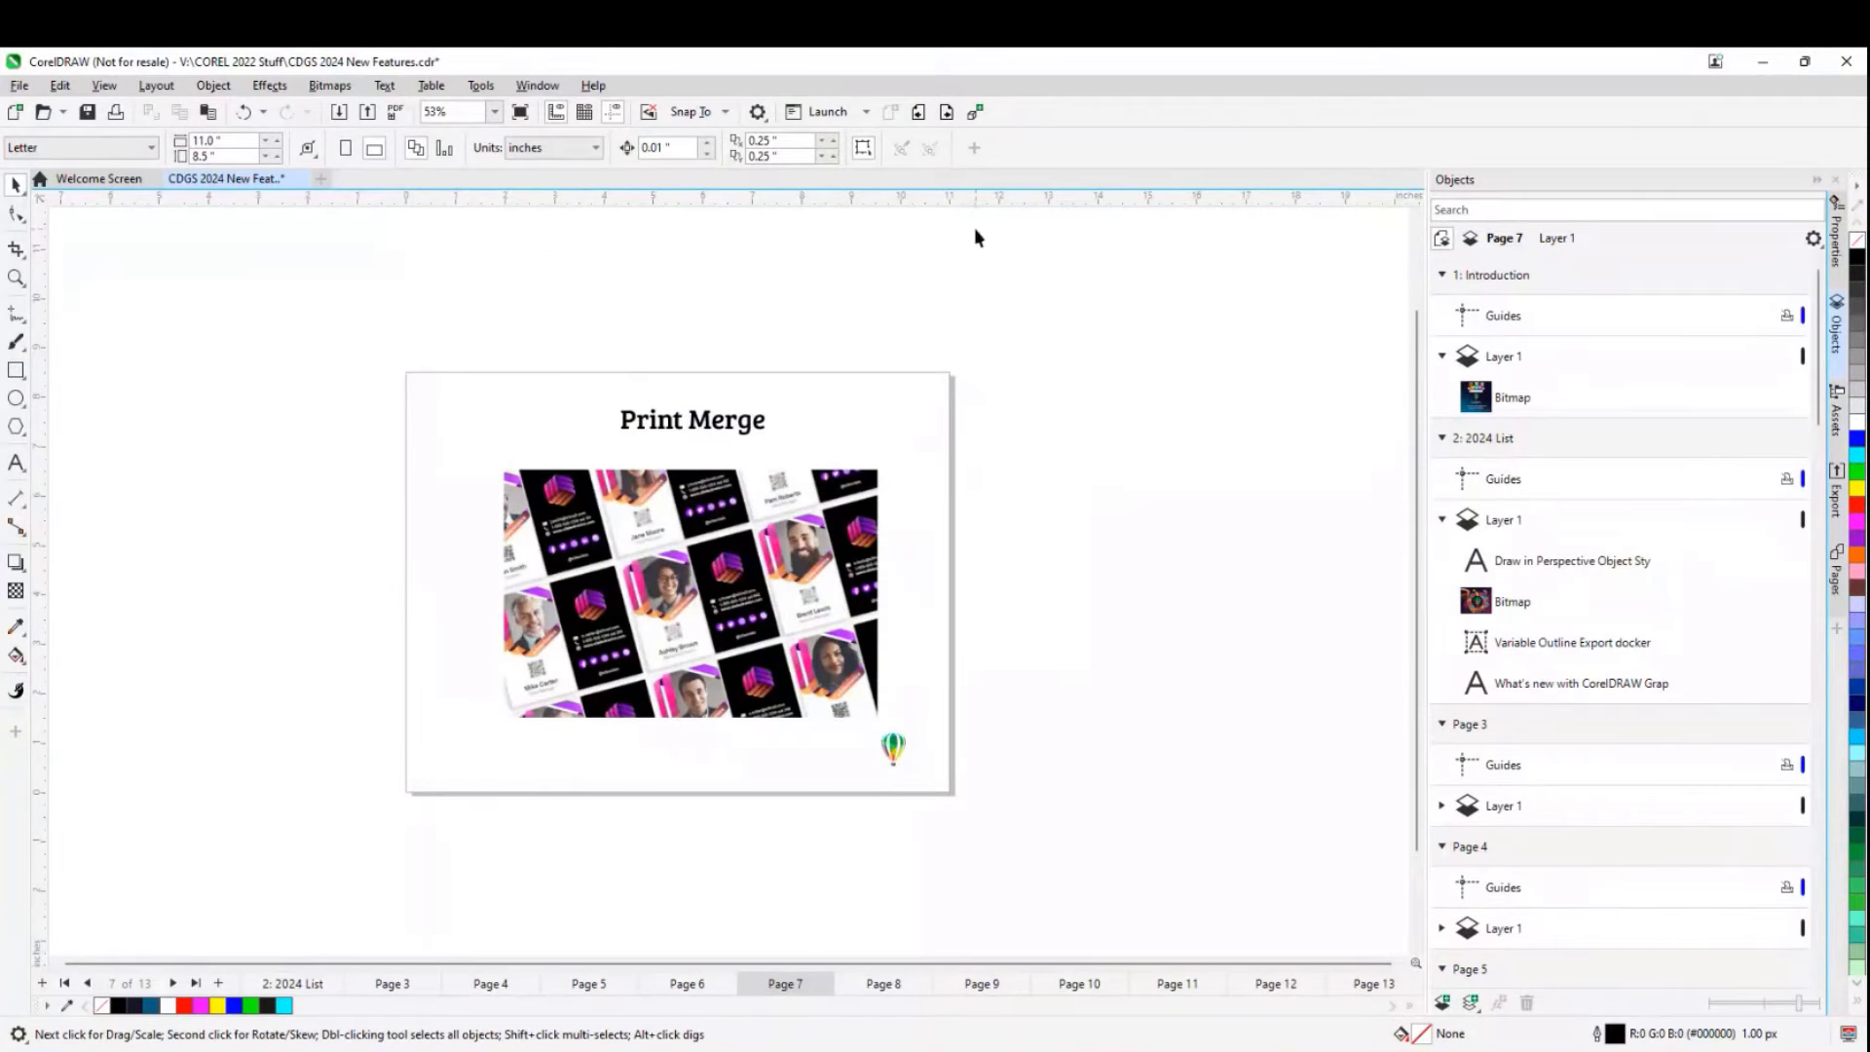
pyautogui.click(946, 112)
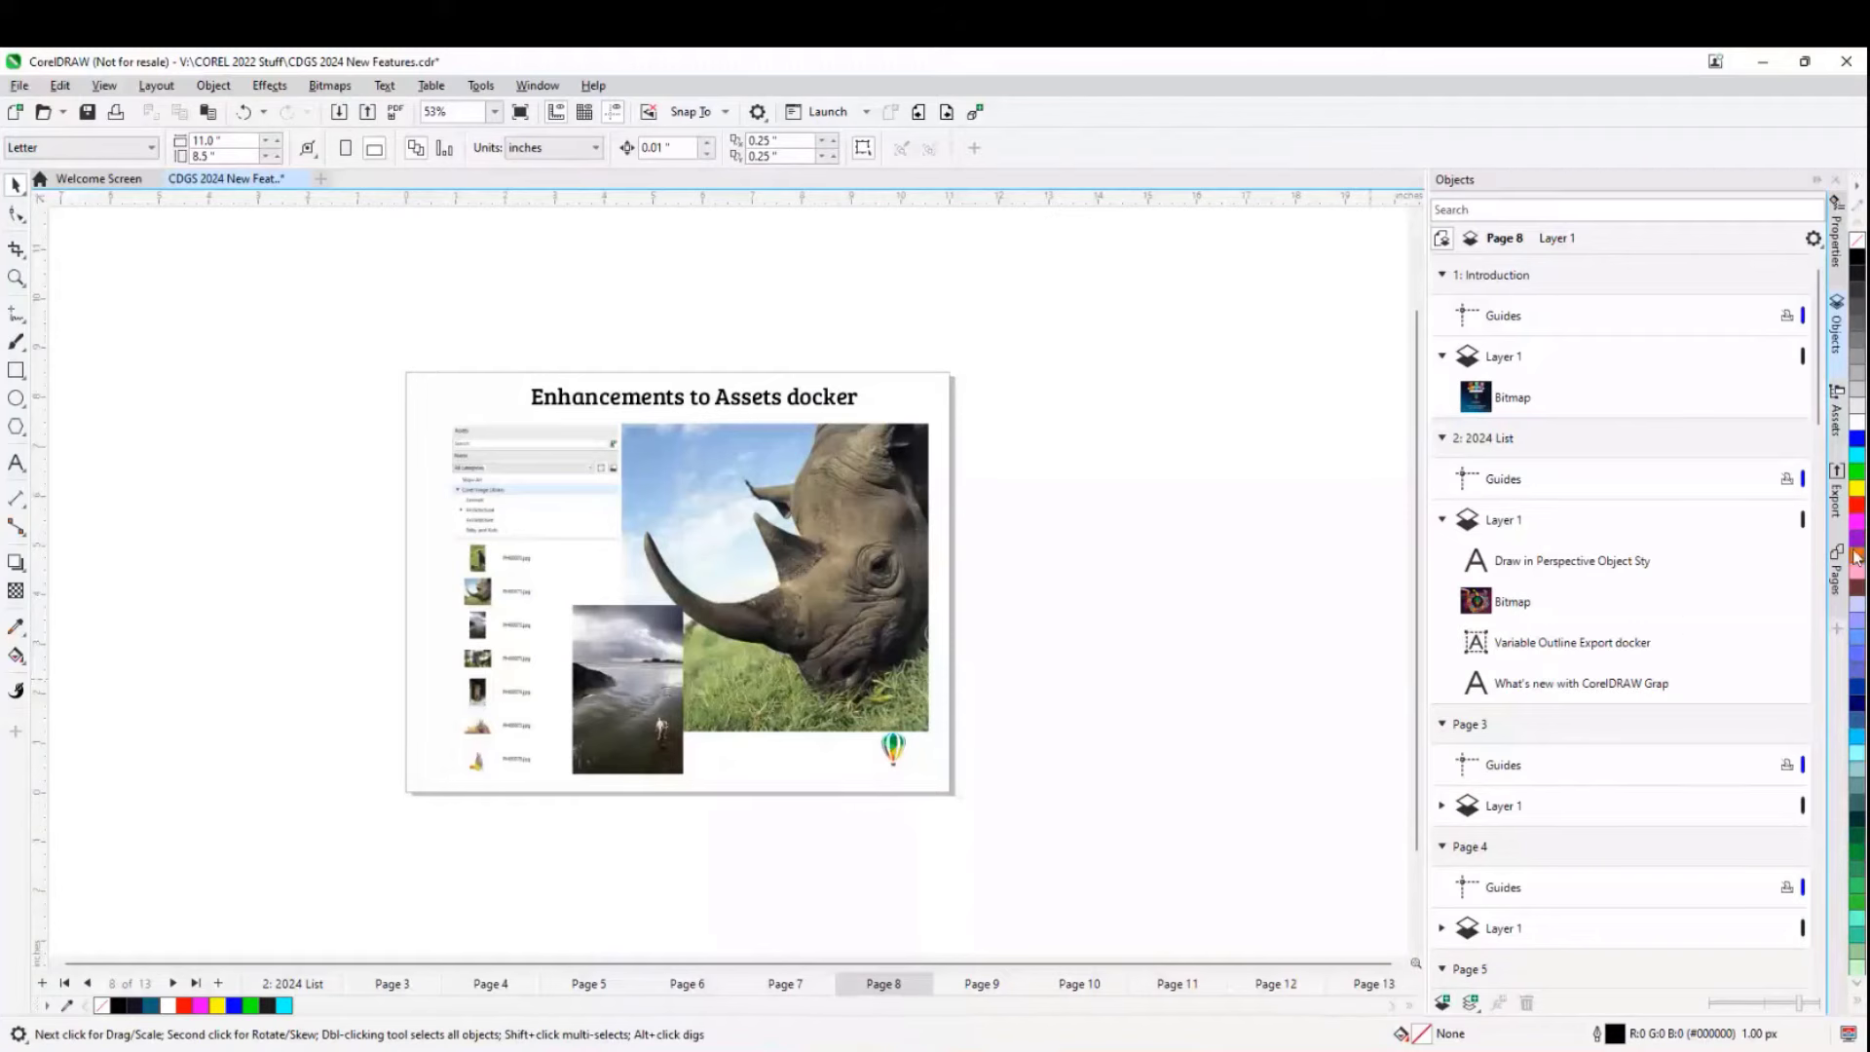
pyautogui.click(1838, 630)
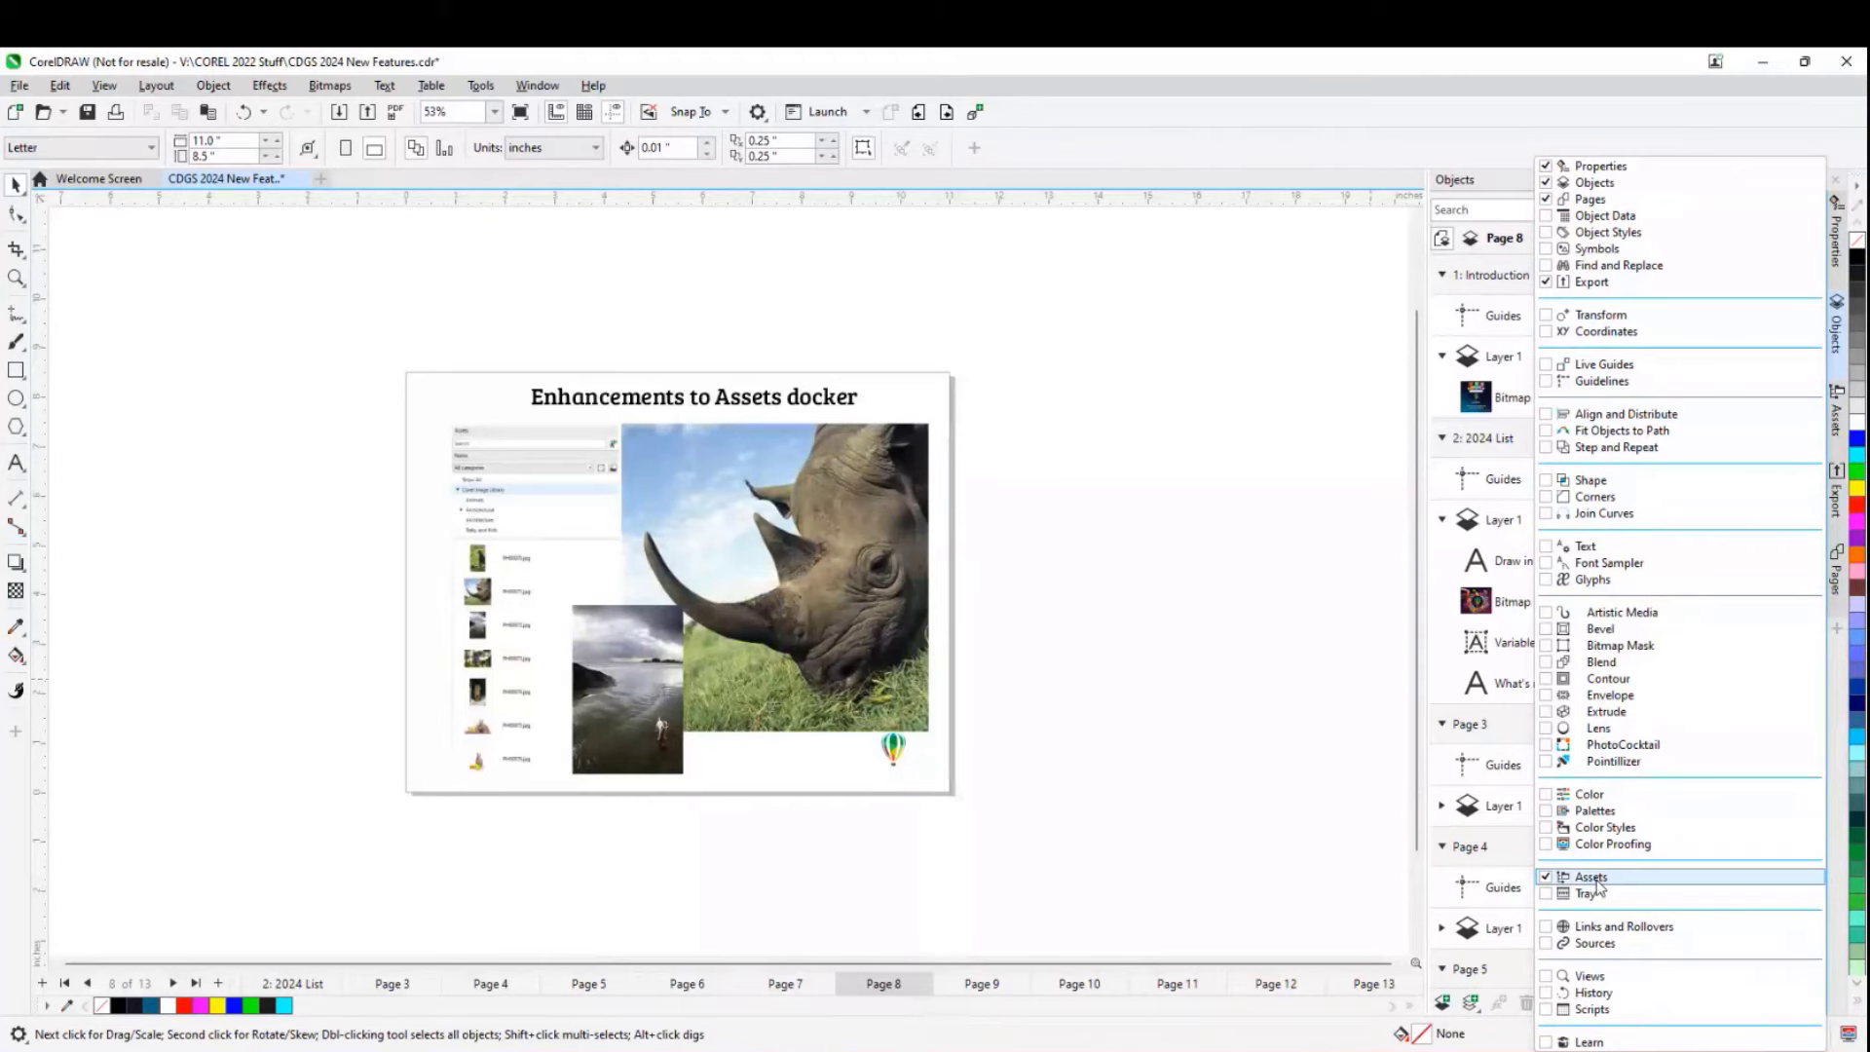
pyautogui.click(1318, 772)
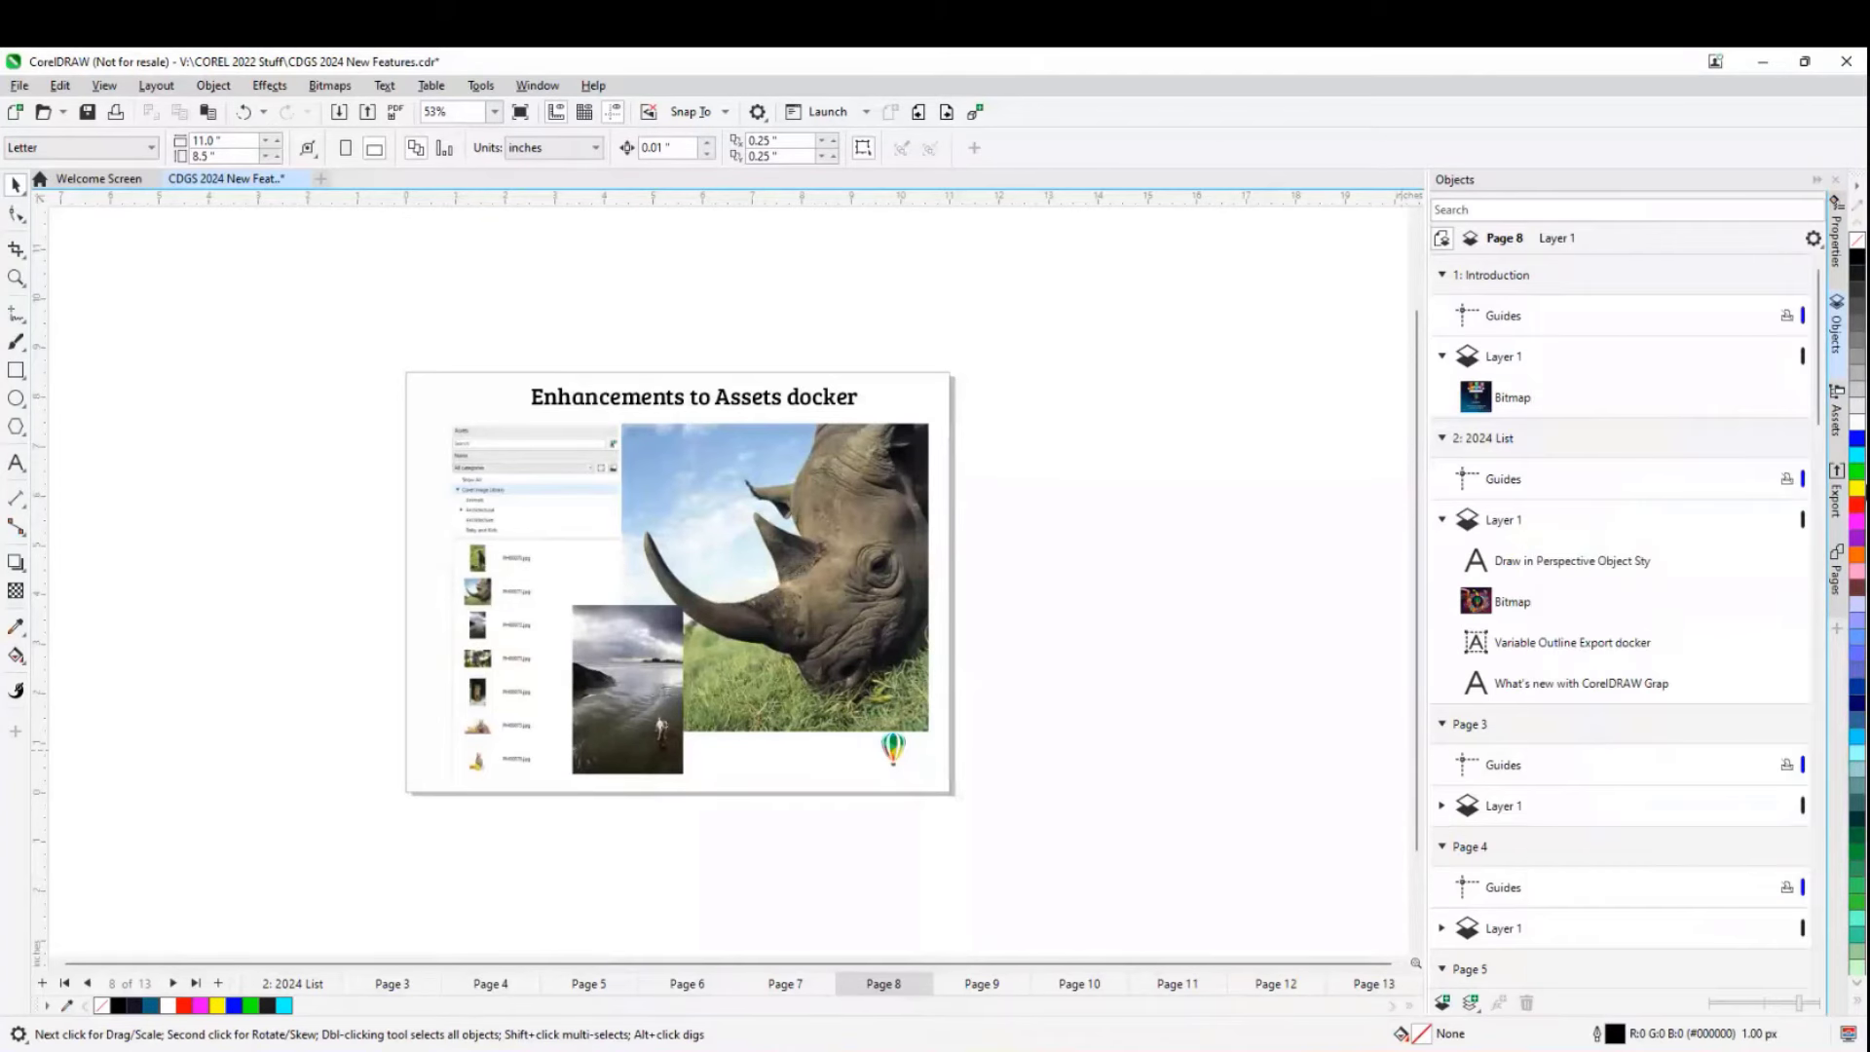
pyautogui.click(1835, 435)
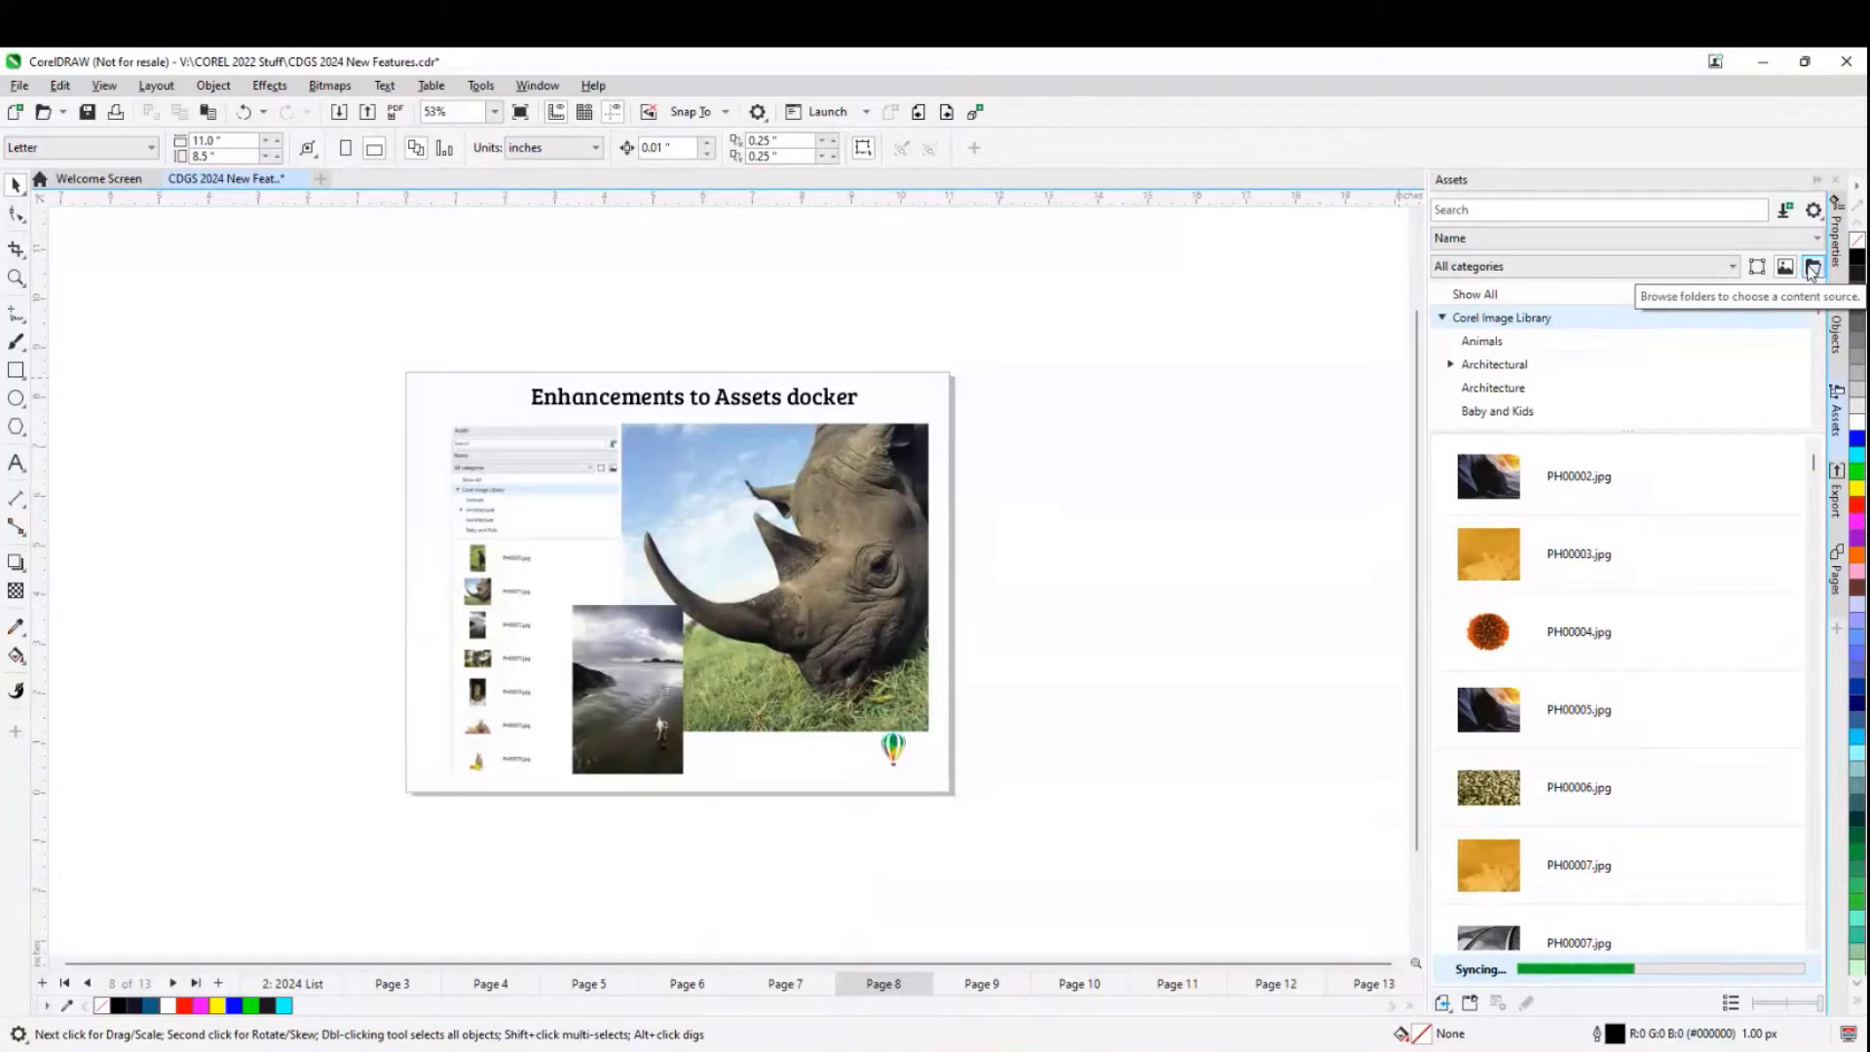
# - Enlarge the Assets docker's category list and show the Animals category of the Corel Image Library
pyautogui.click(1810, 269)
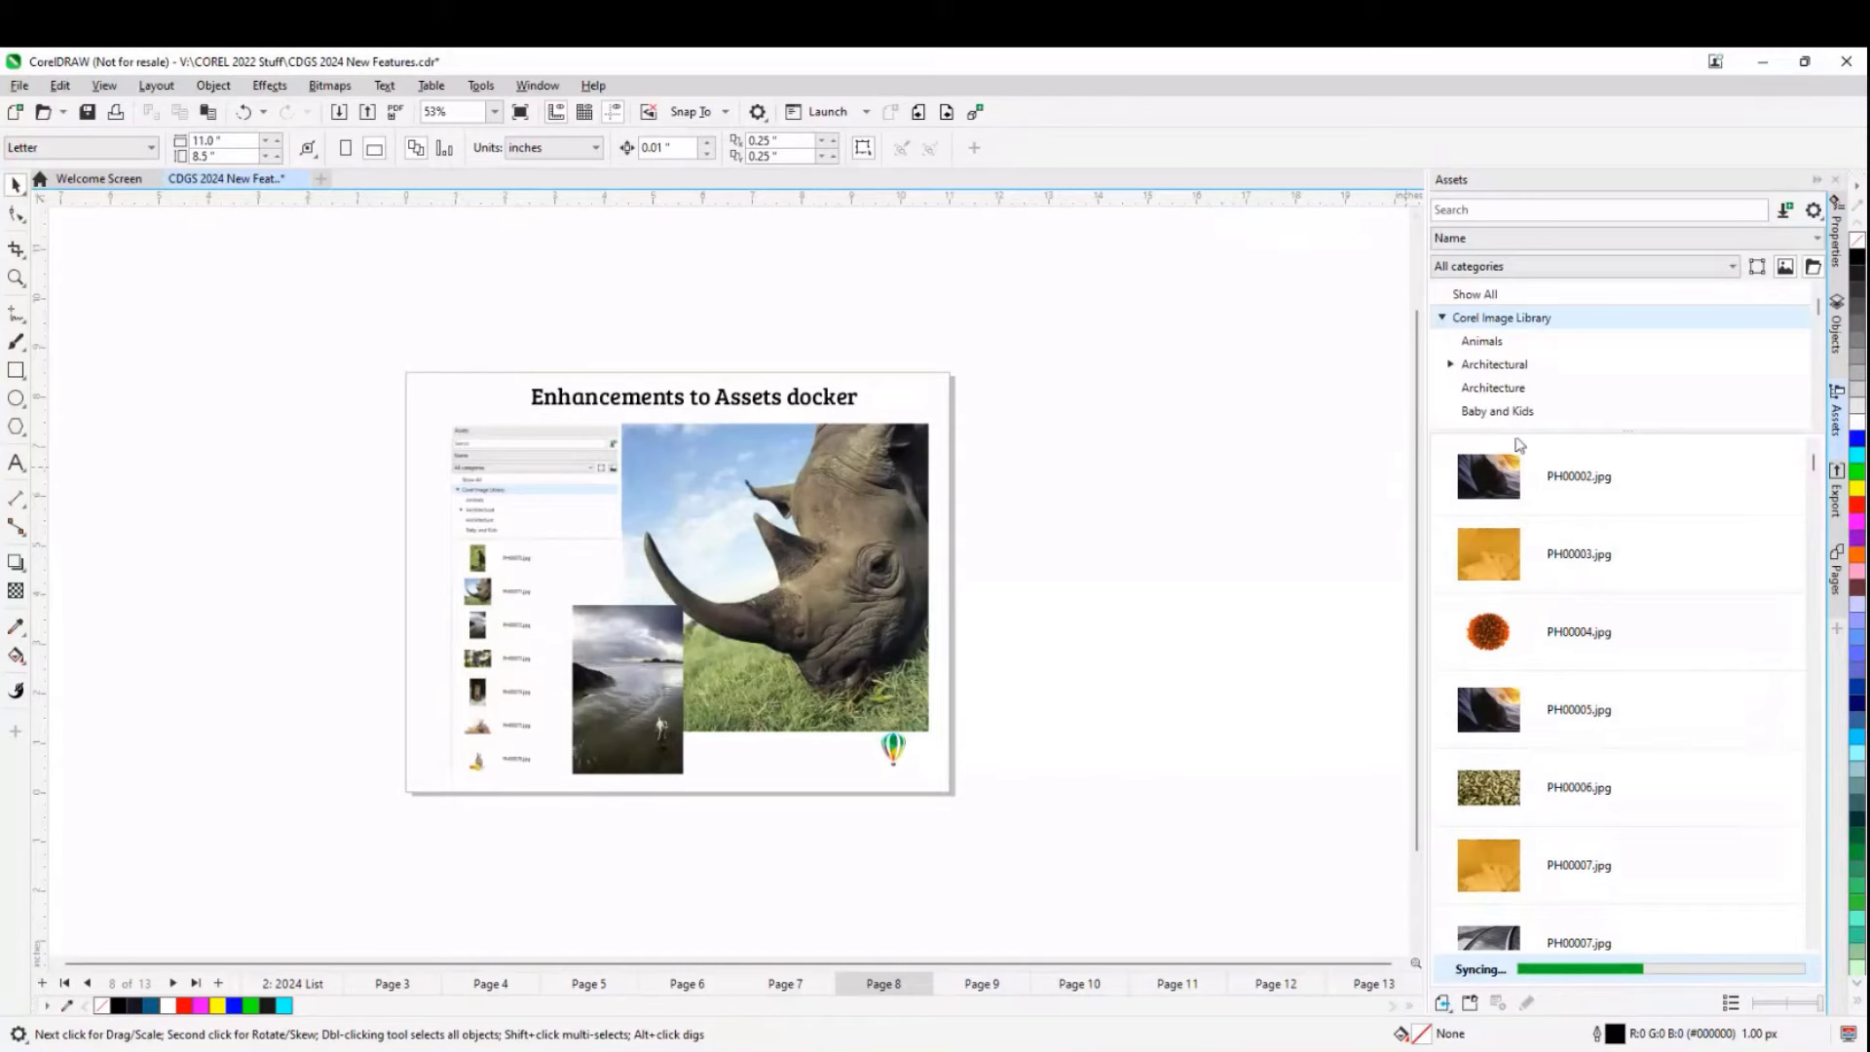
pyautogui.moveTo(1517, 436); pyautogui.dragTo(1517, 581)
pyautogui.click(1475, 294)
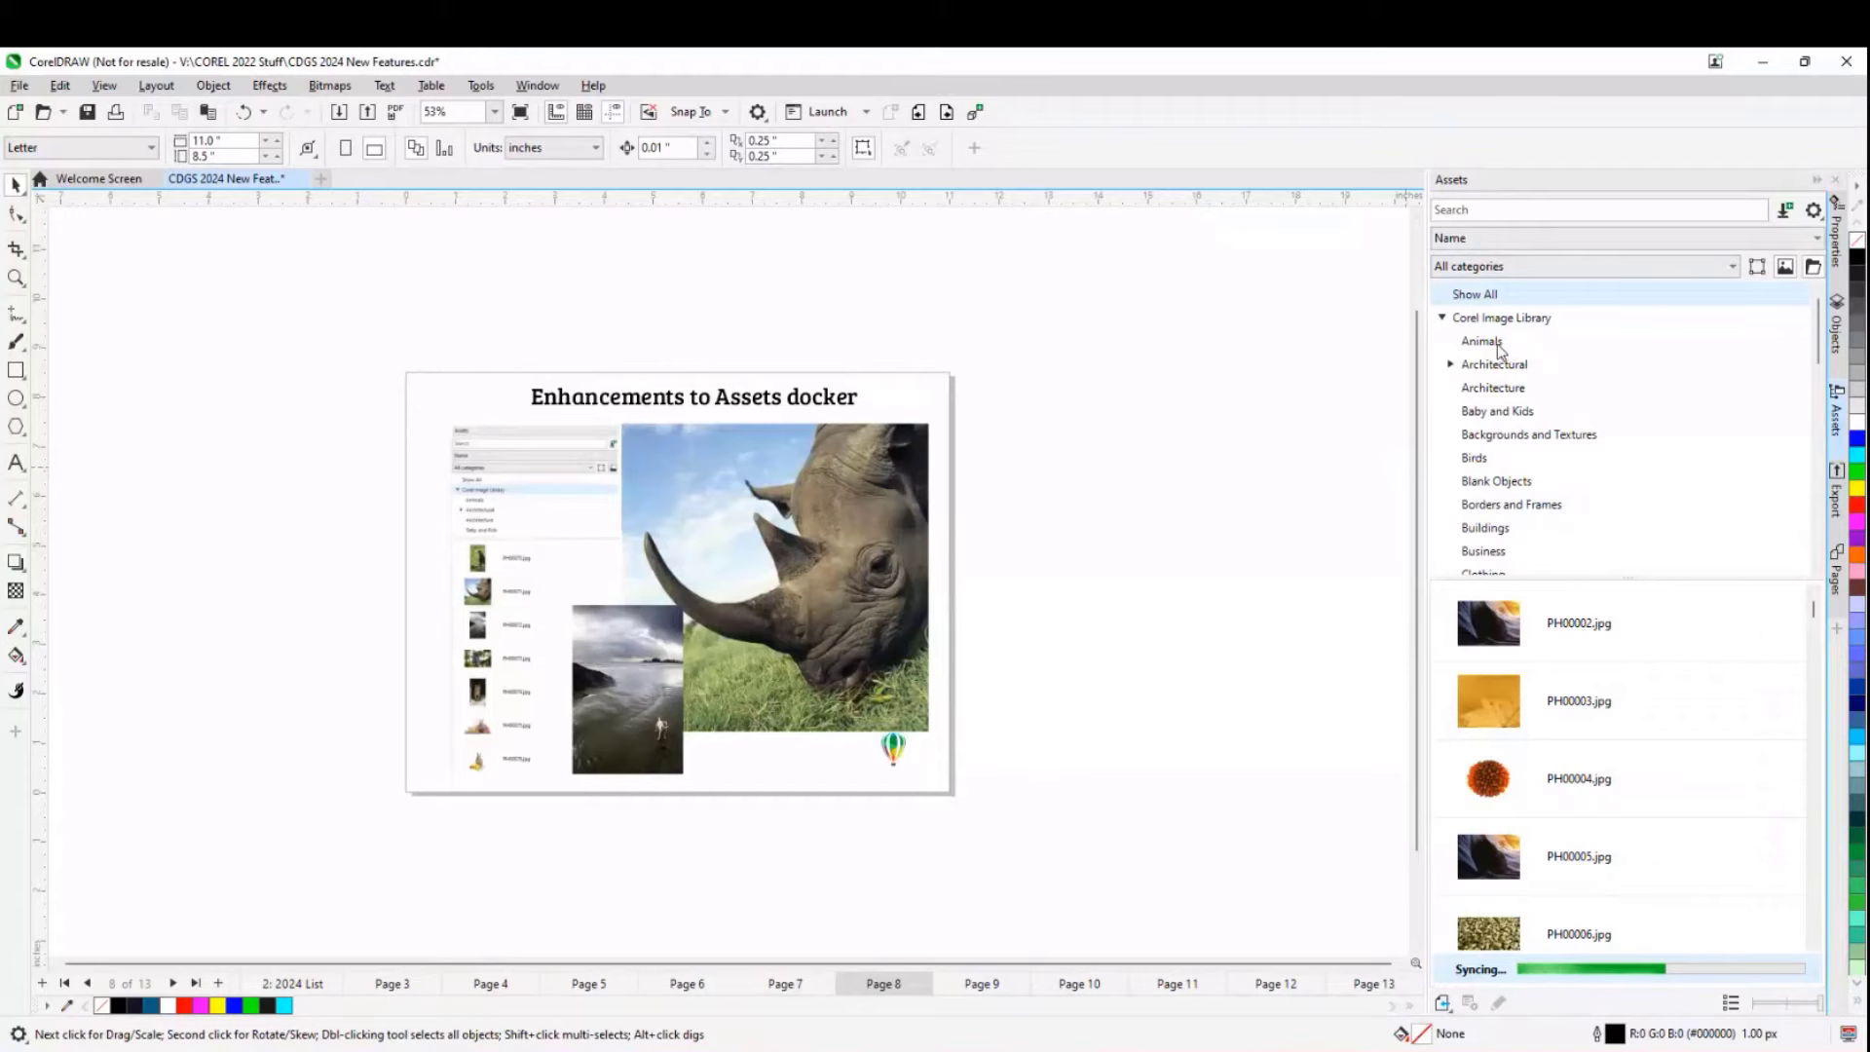
pyautogui.click(1496, 341)
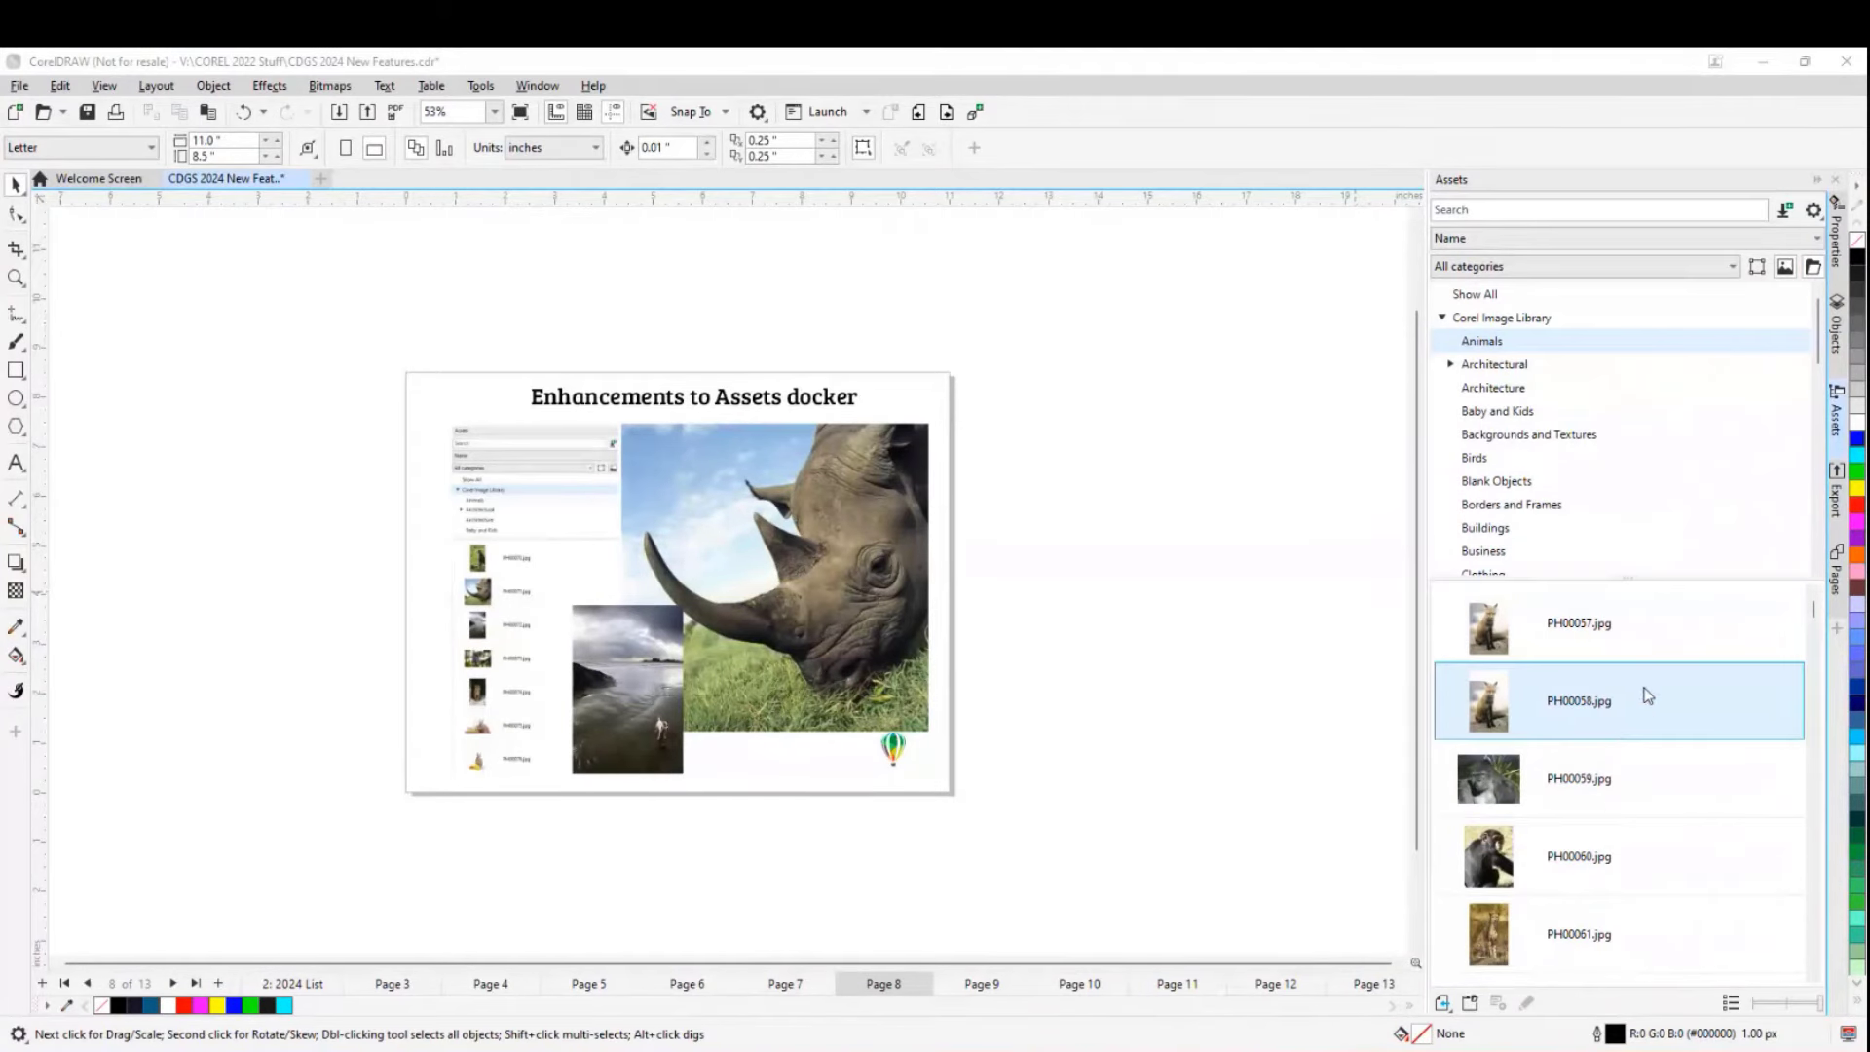
# - Place the tiger photo PH00074.jpg from the Animals assets beside page 8 and inspect its face up close
pyautogui.scroll(-1, 1617, 721)
pyautogui.scroll(-2, 1625, 708)
pyautogui.scroll(-3, 1625, 708)
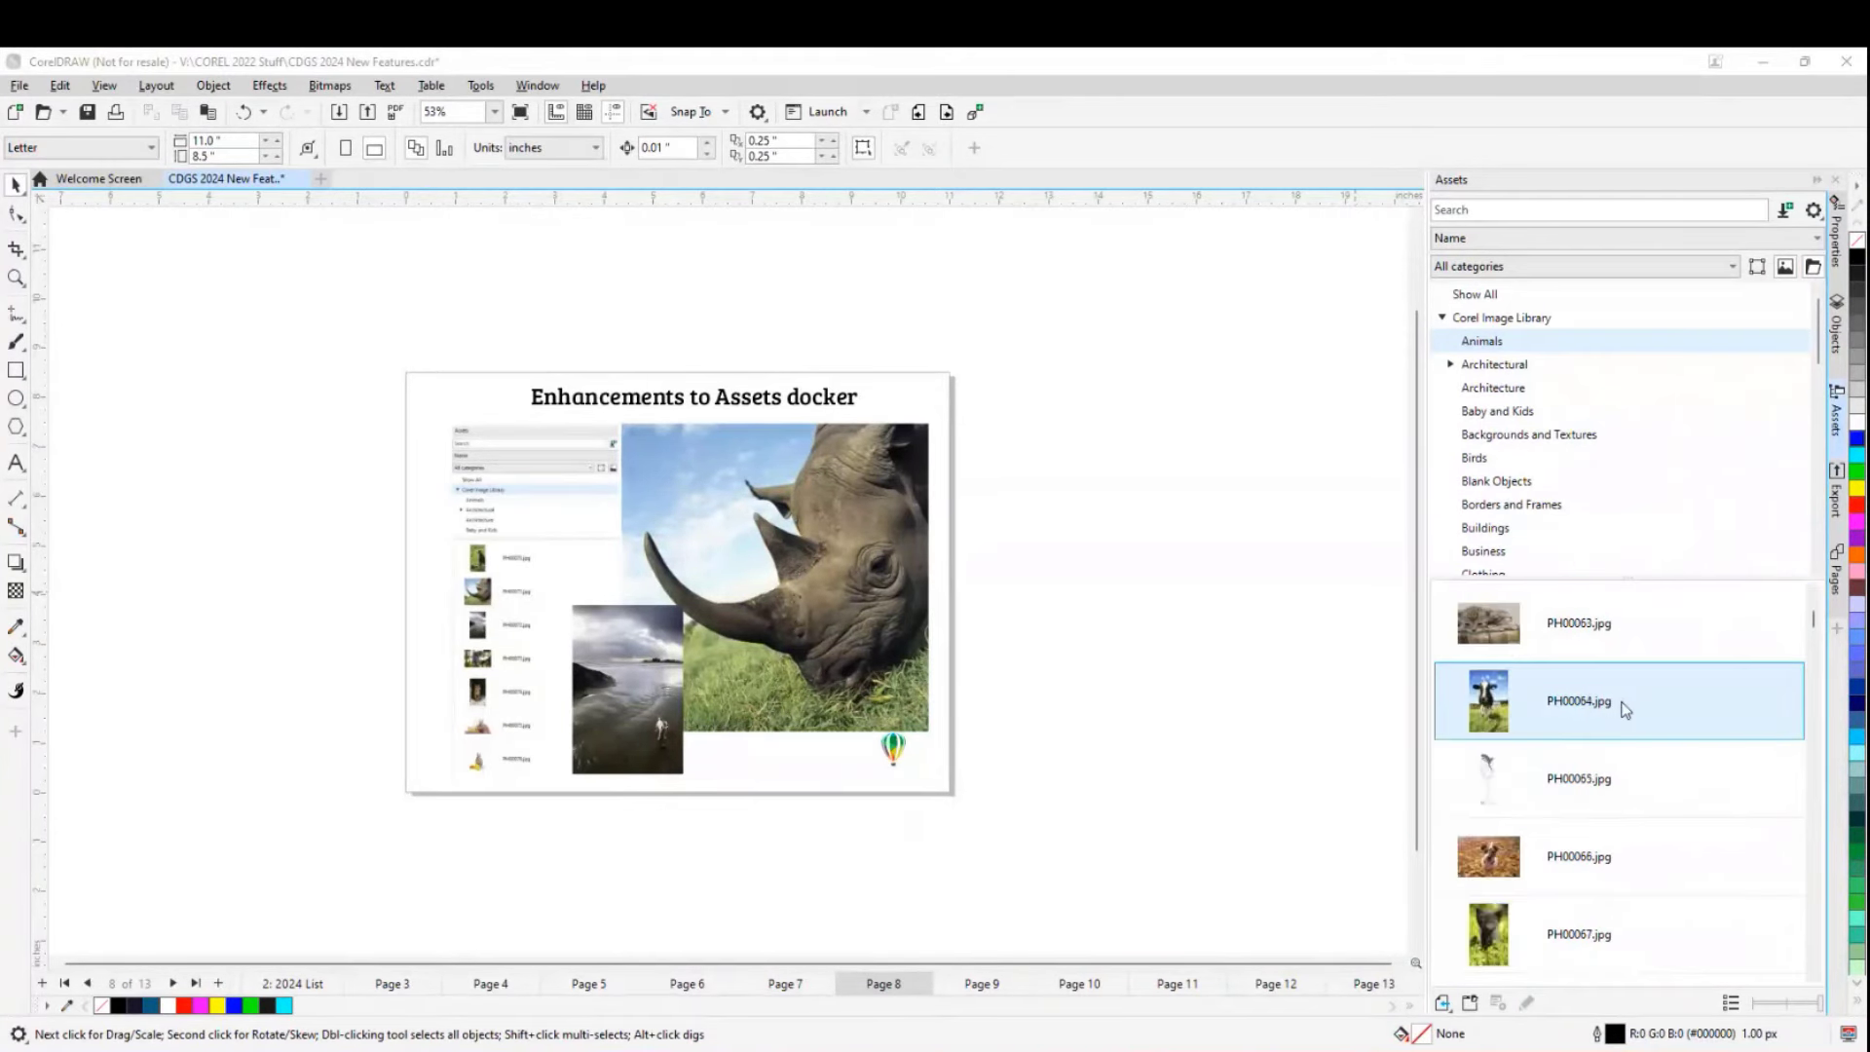
pyautogui.scroll(-1, 1622, 709)
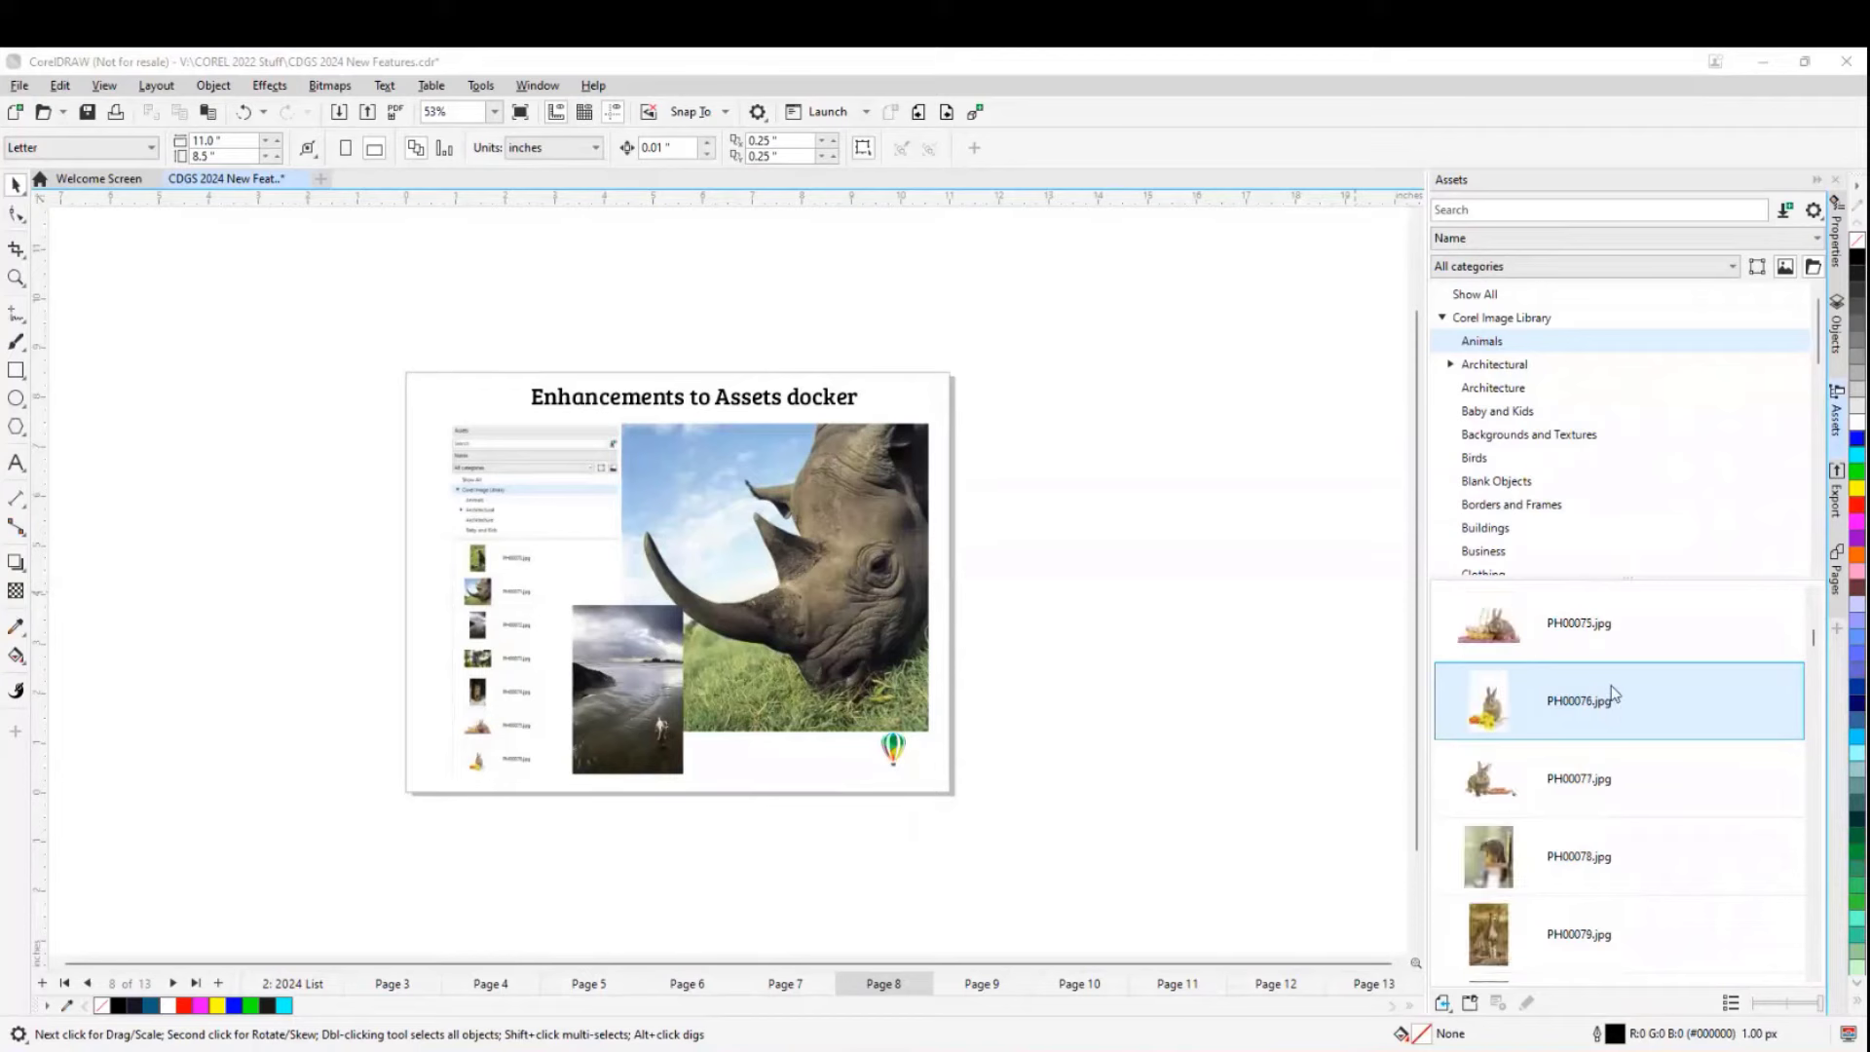
pyautogui.moveTo(1602, 793); pyautogui.dragTo(1121, 579)
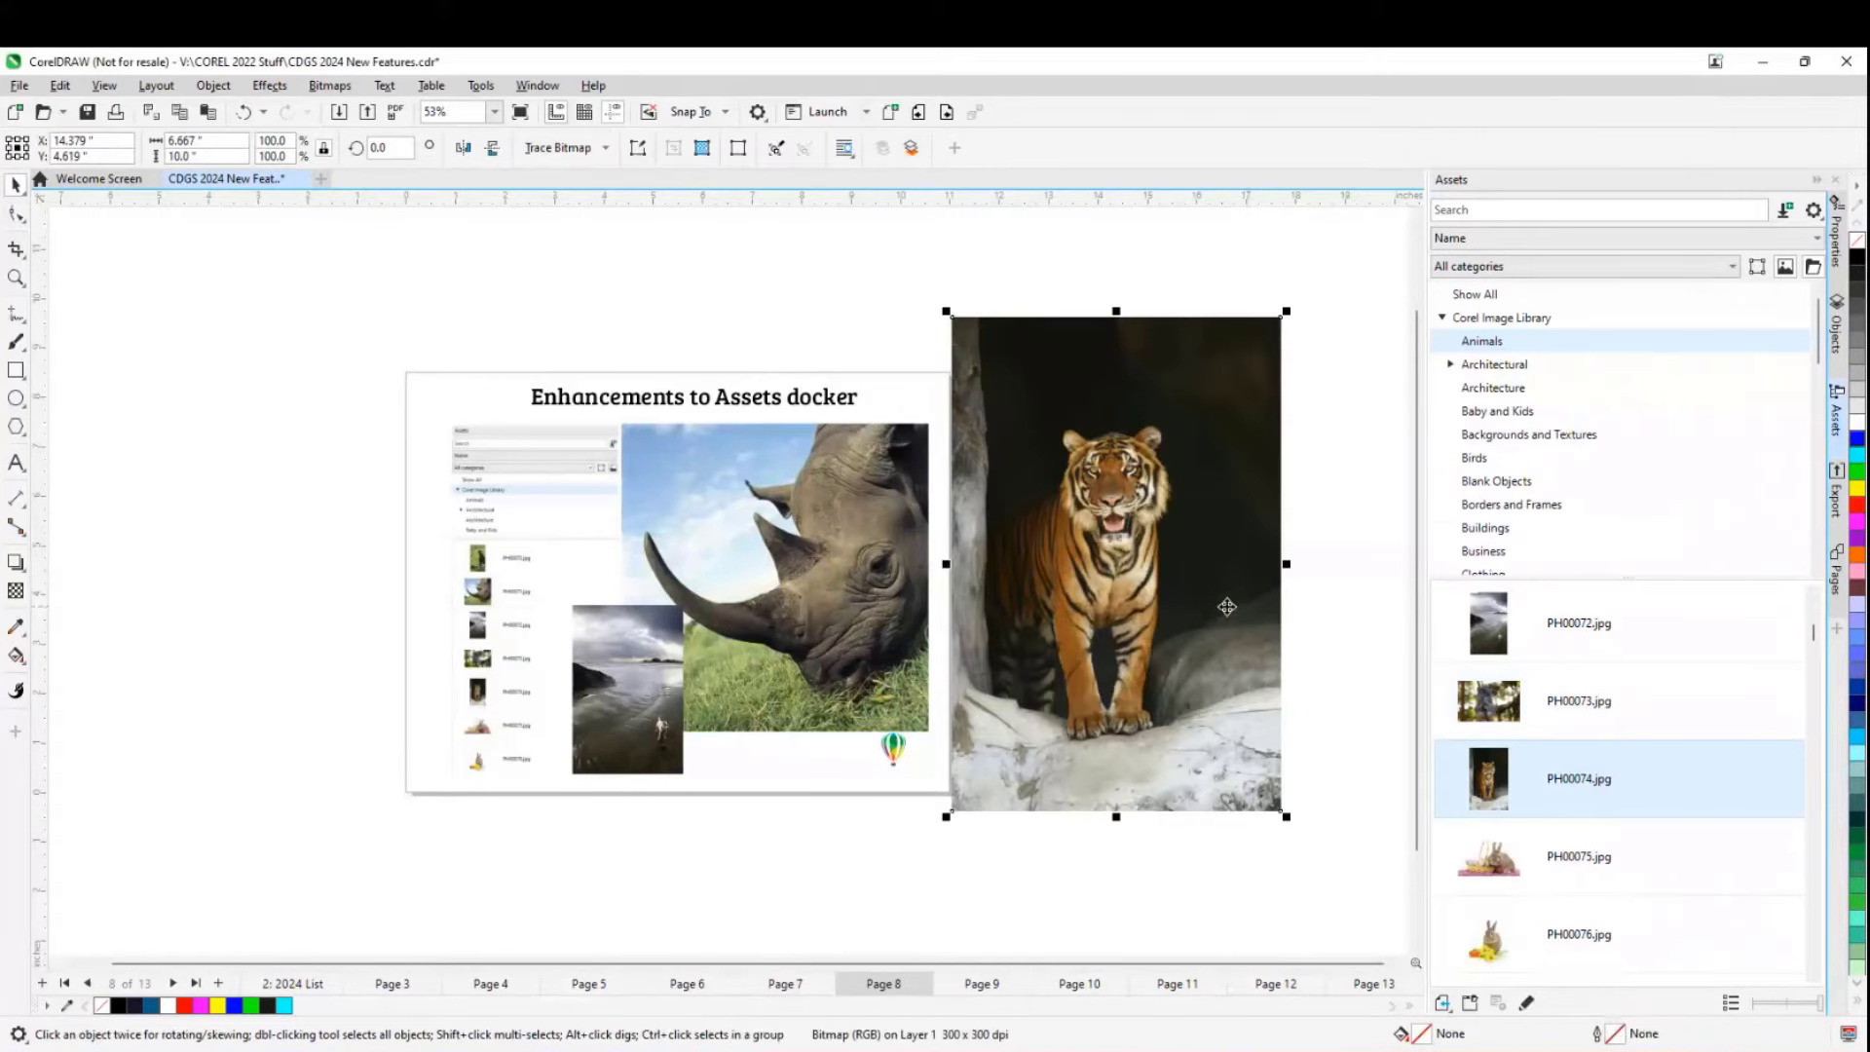
pyautogui.scroll(1, 1127, 520)
pyautogui.scroll(4, 1127, 520)
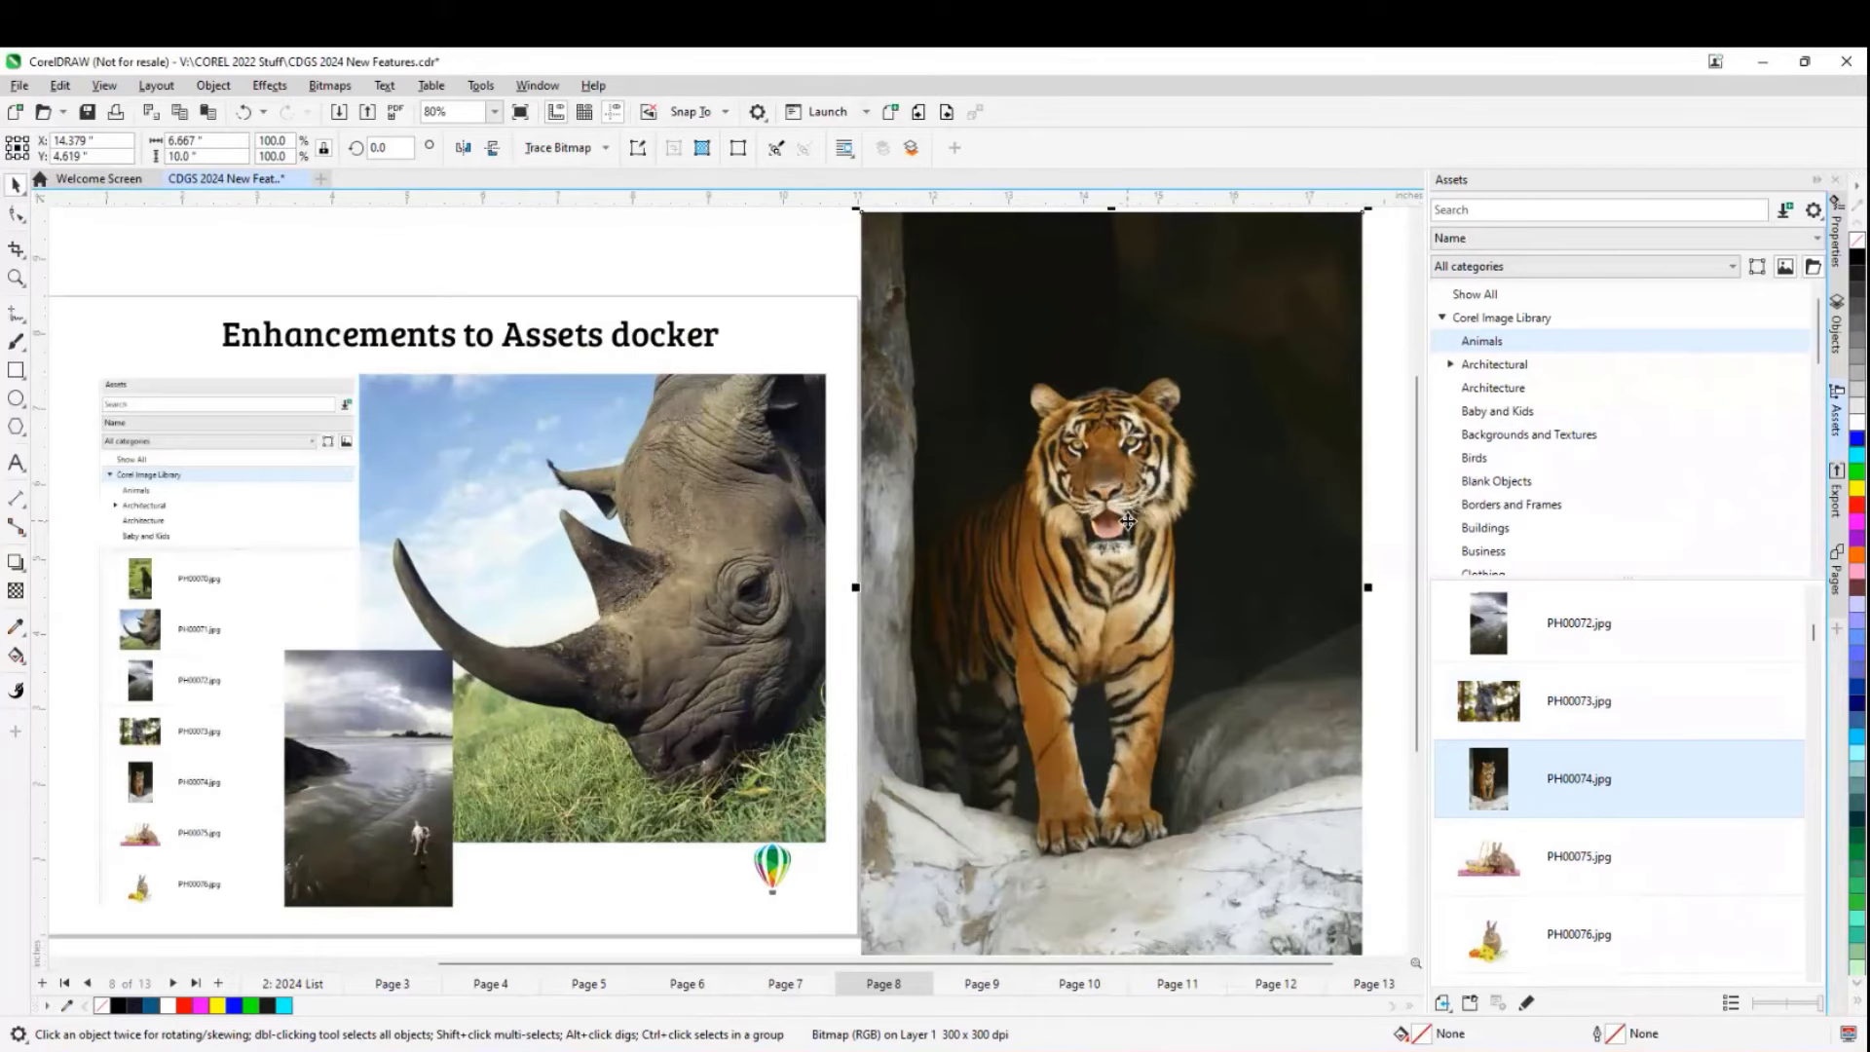
pyautogui.scroll(1, 1127, 520)
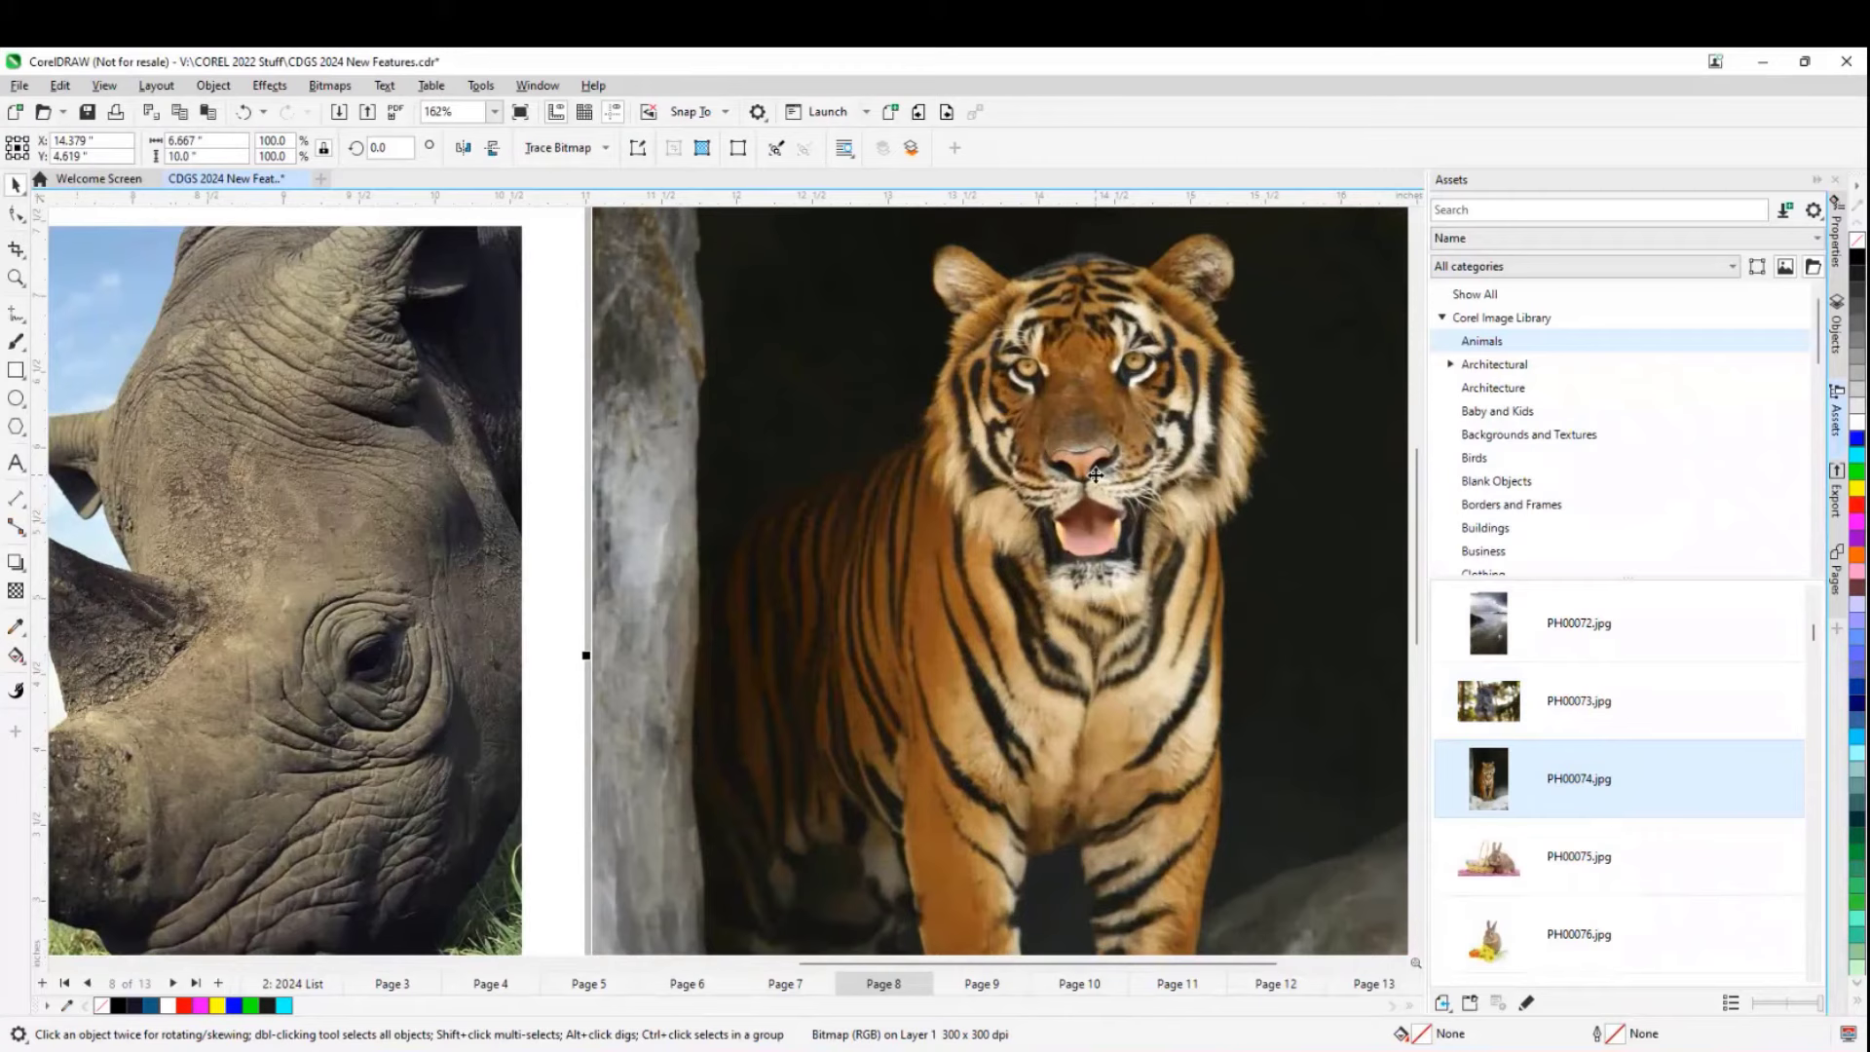
# - Move the tiger photo over page 8 and place the puppy photo PH00128.jpg from the Animals assets beside the page
pyautogui.scroll(1, 1096, 475)
pyautogui.scroll(-3, 1096, 475)
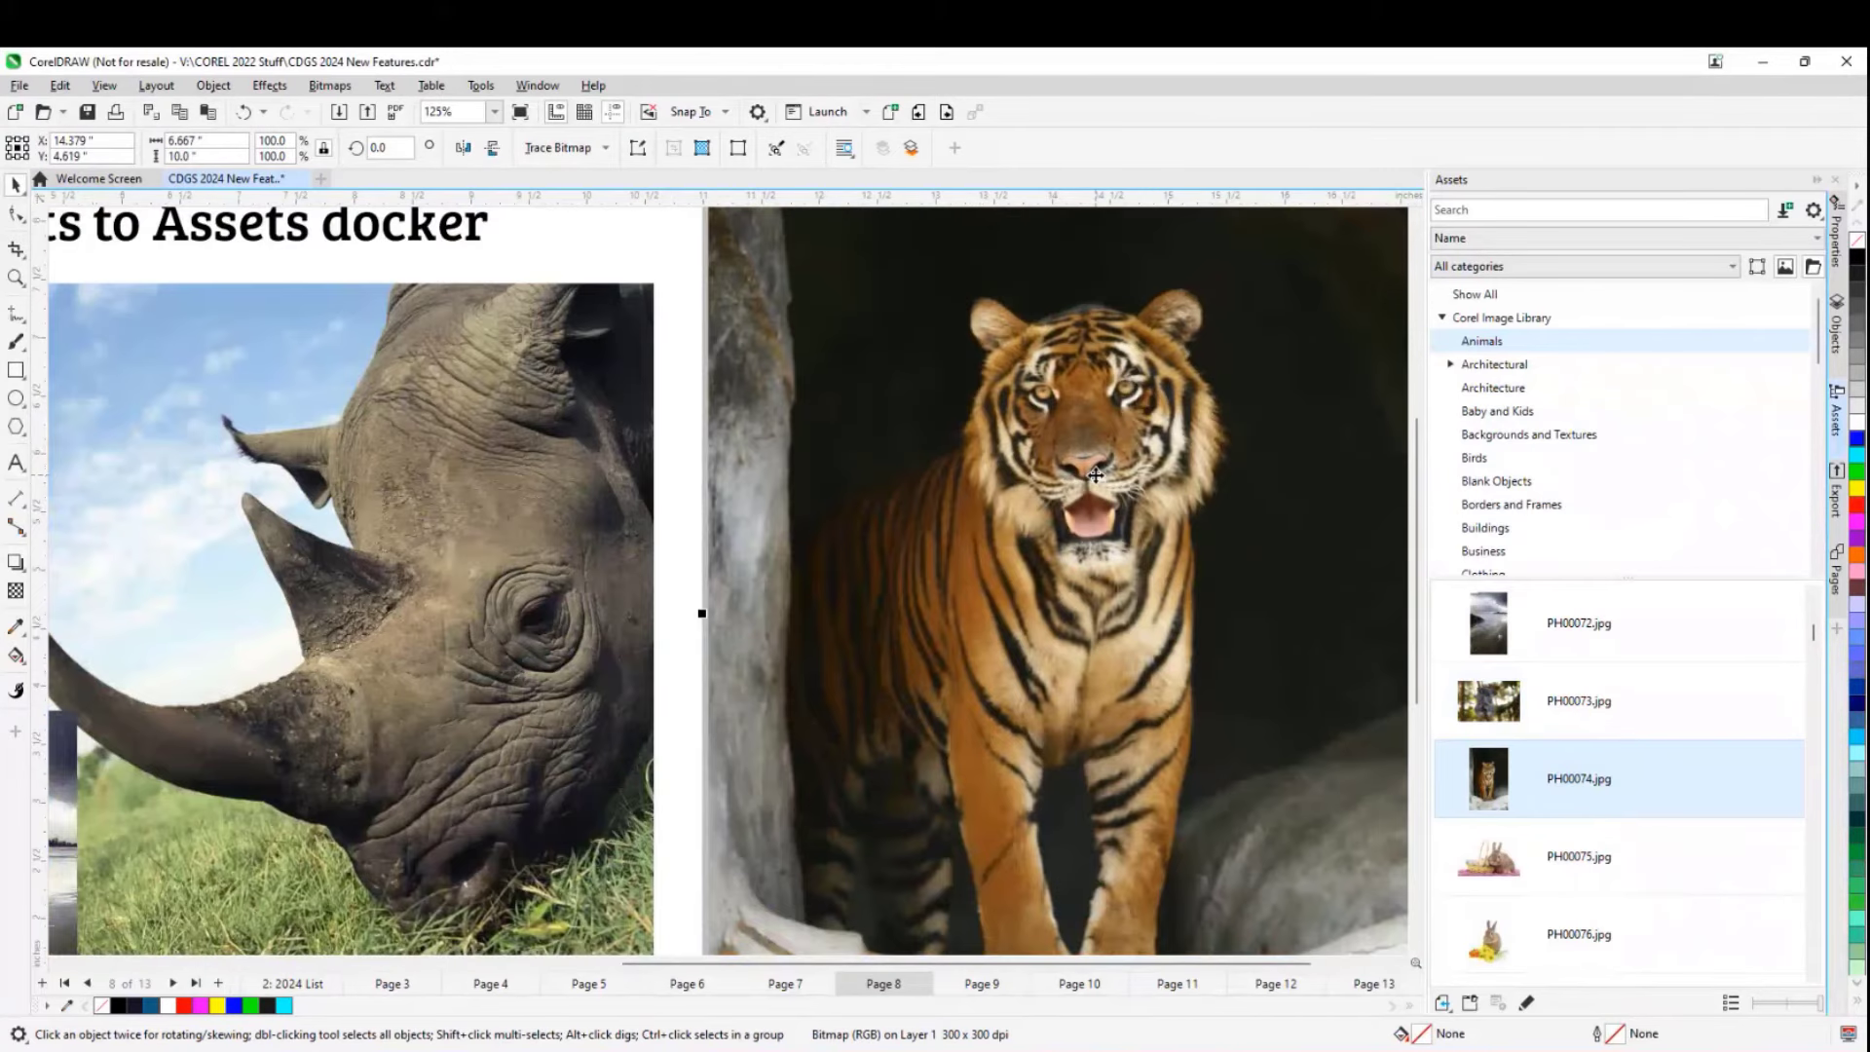
pyautogui.scroll(-3, 1579, 736)
pyautogui.scroll(-2, 1579, 736)
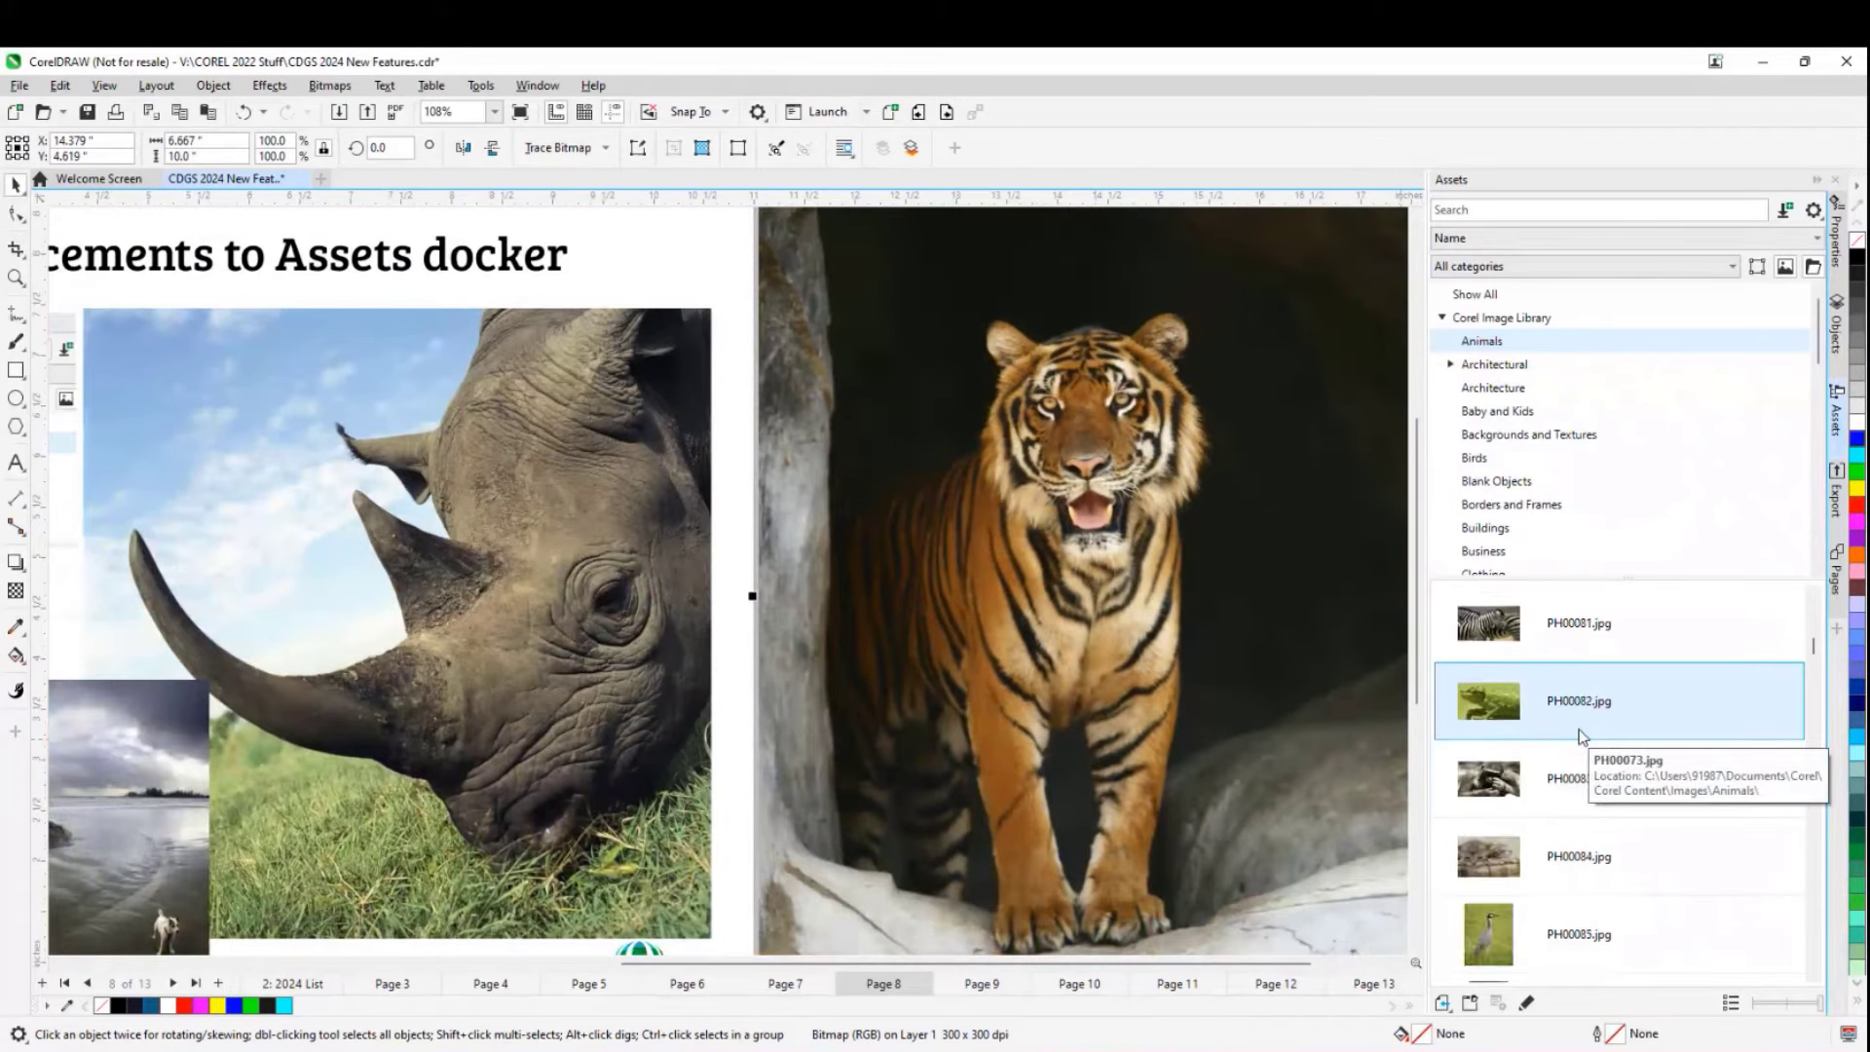
pyautogui.scroll(-8, 1579, 736)
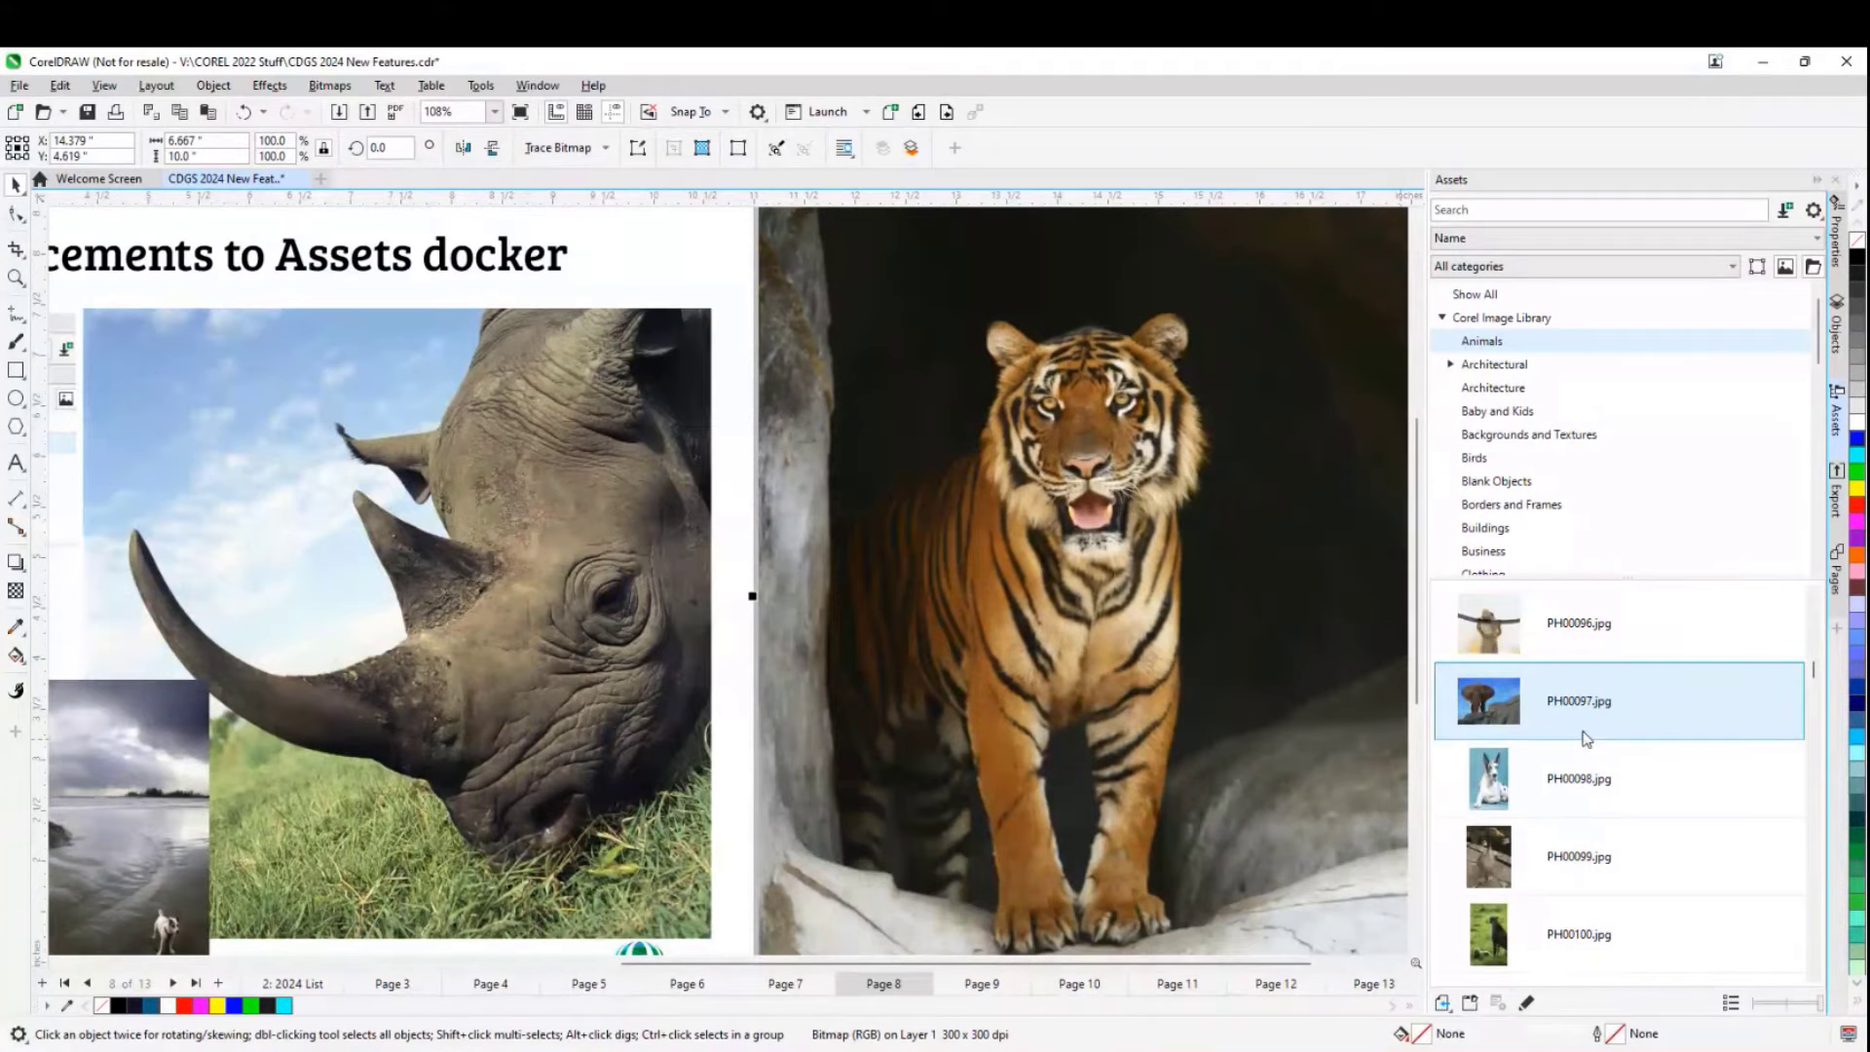
pyautogui.scroll(-9, 1584, 738)
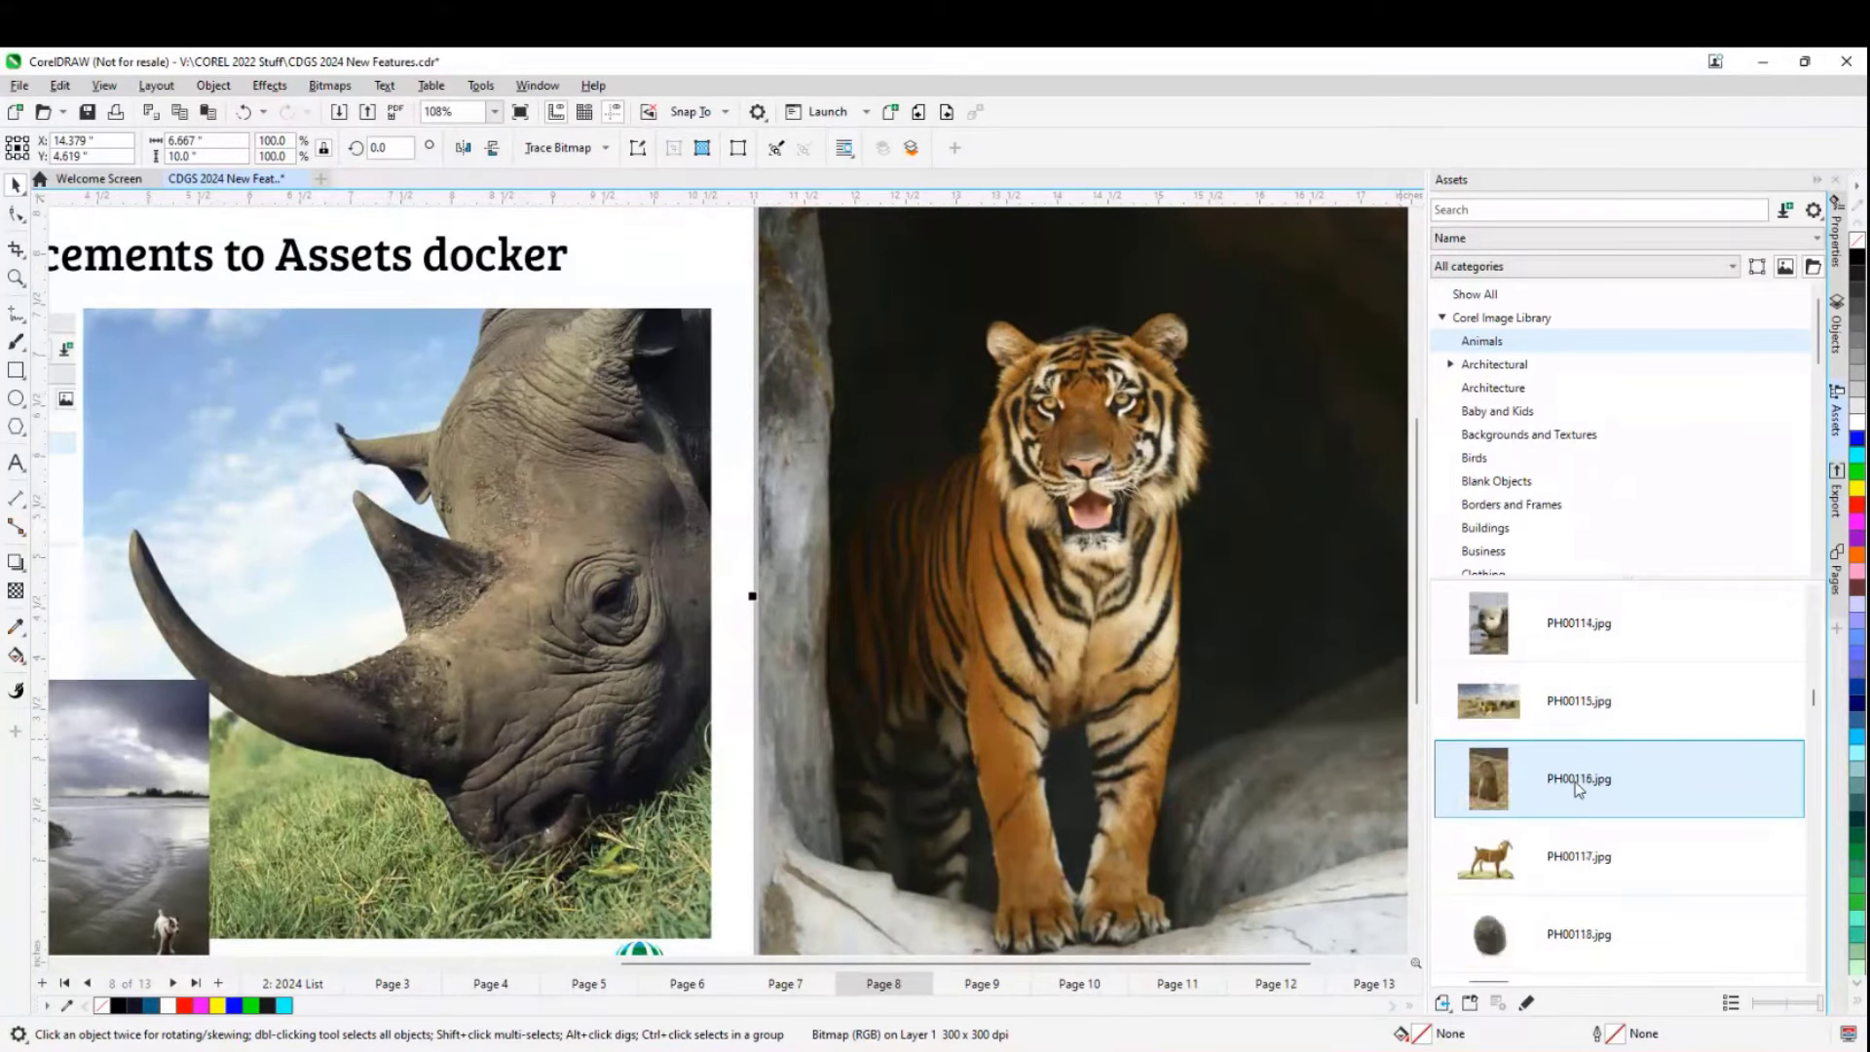
pyautogui.scroll(-5, 1579, 787)
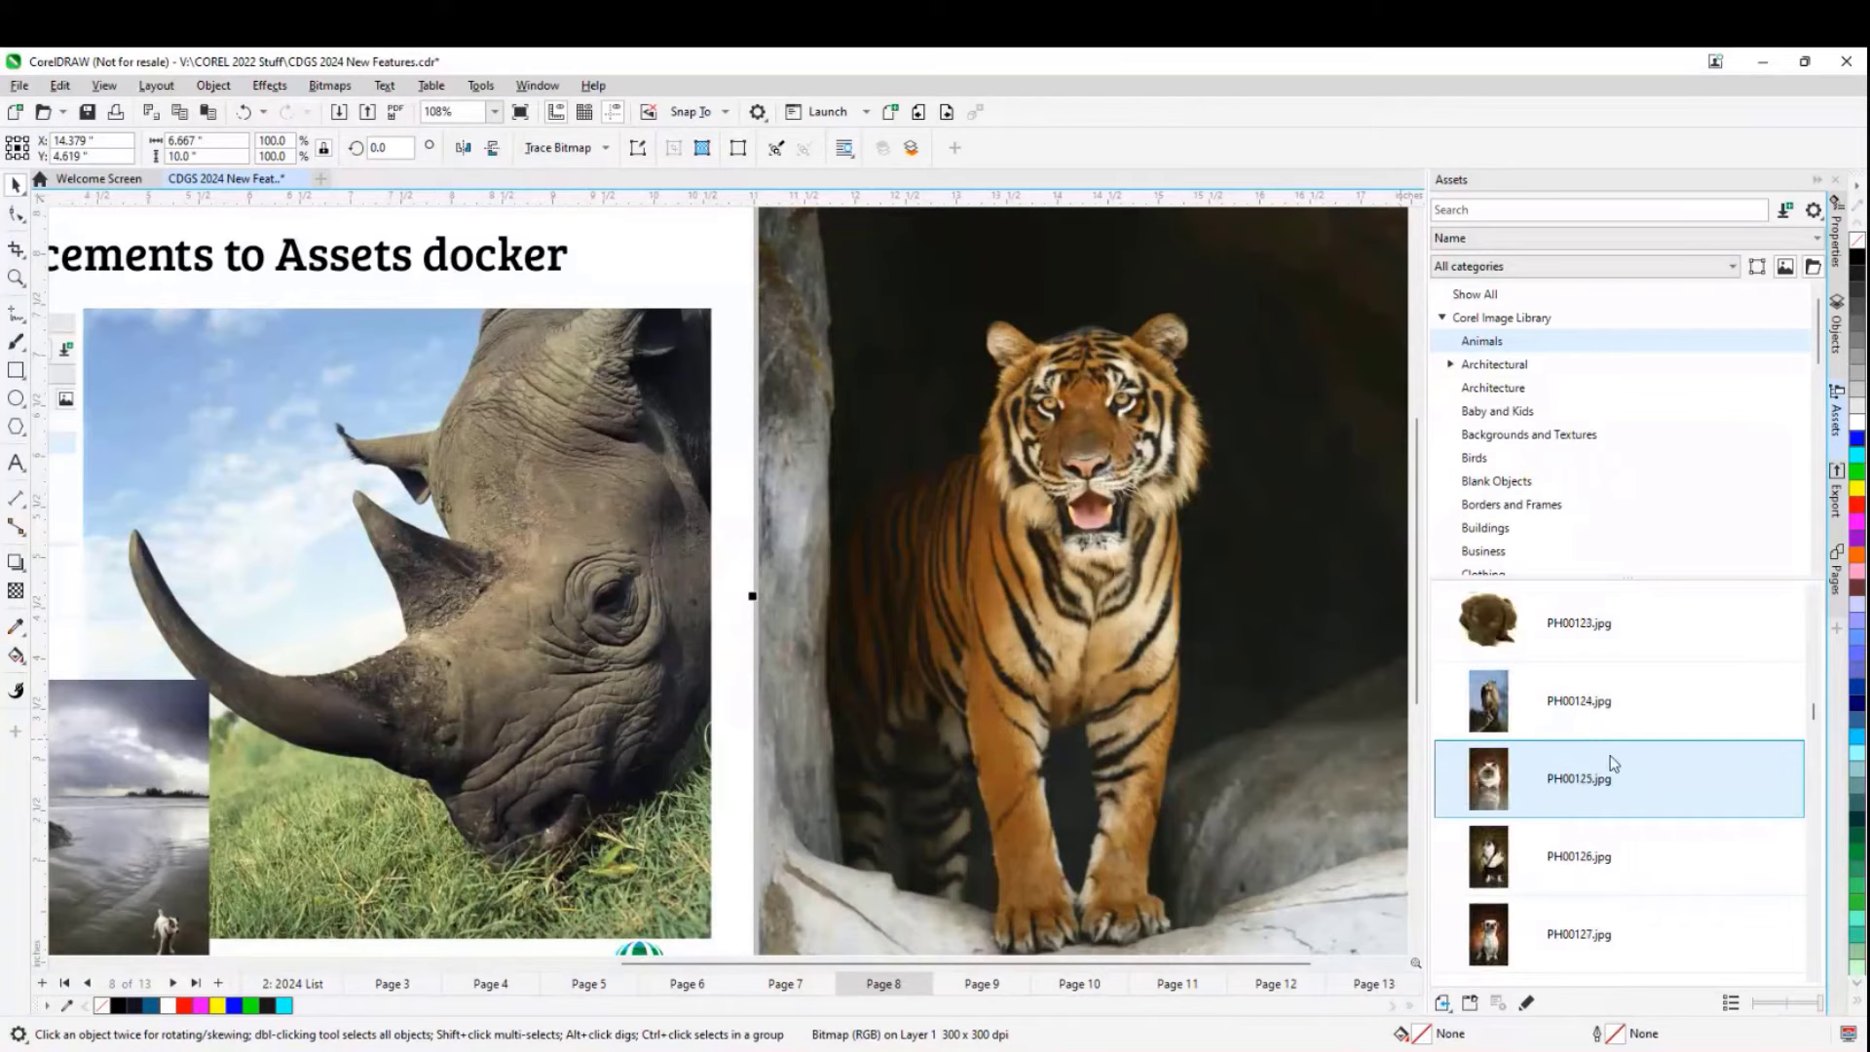
pyautogui.scroll(-2, 1610, 763)
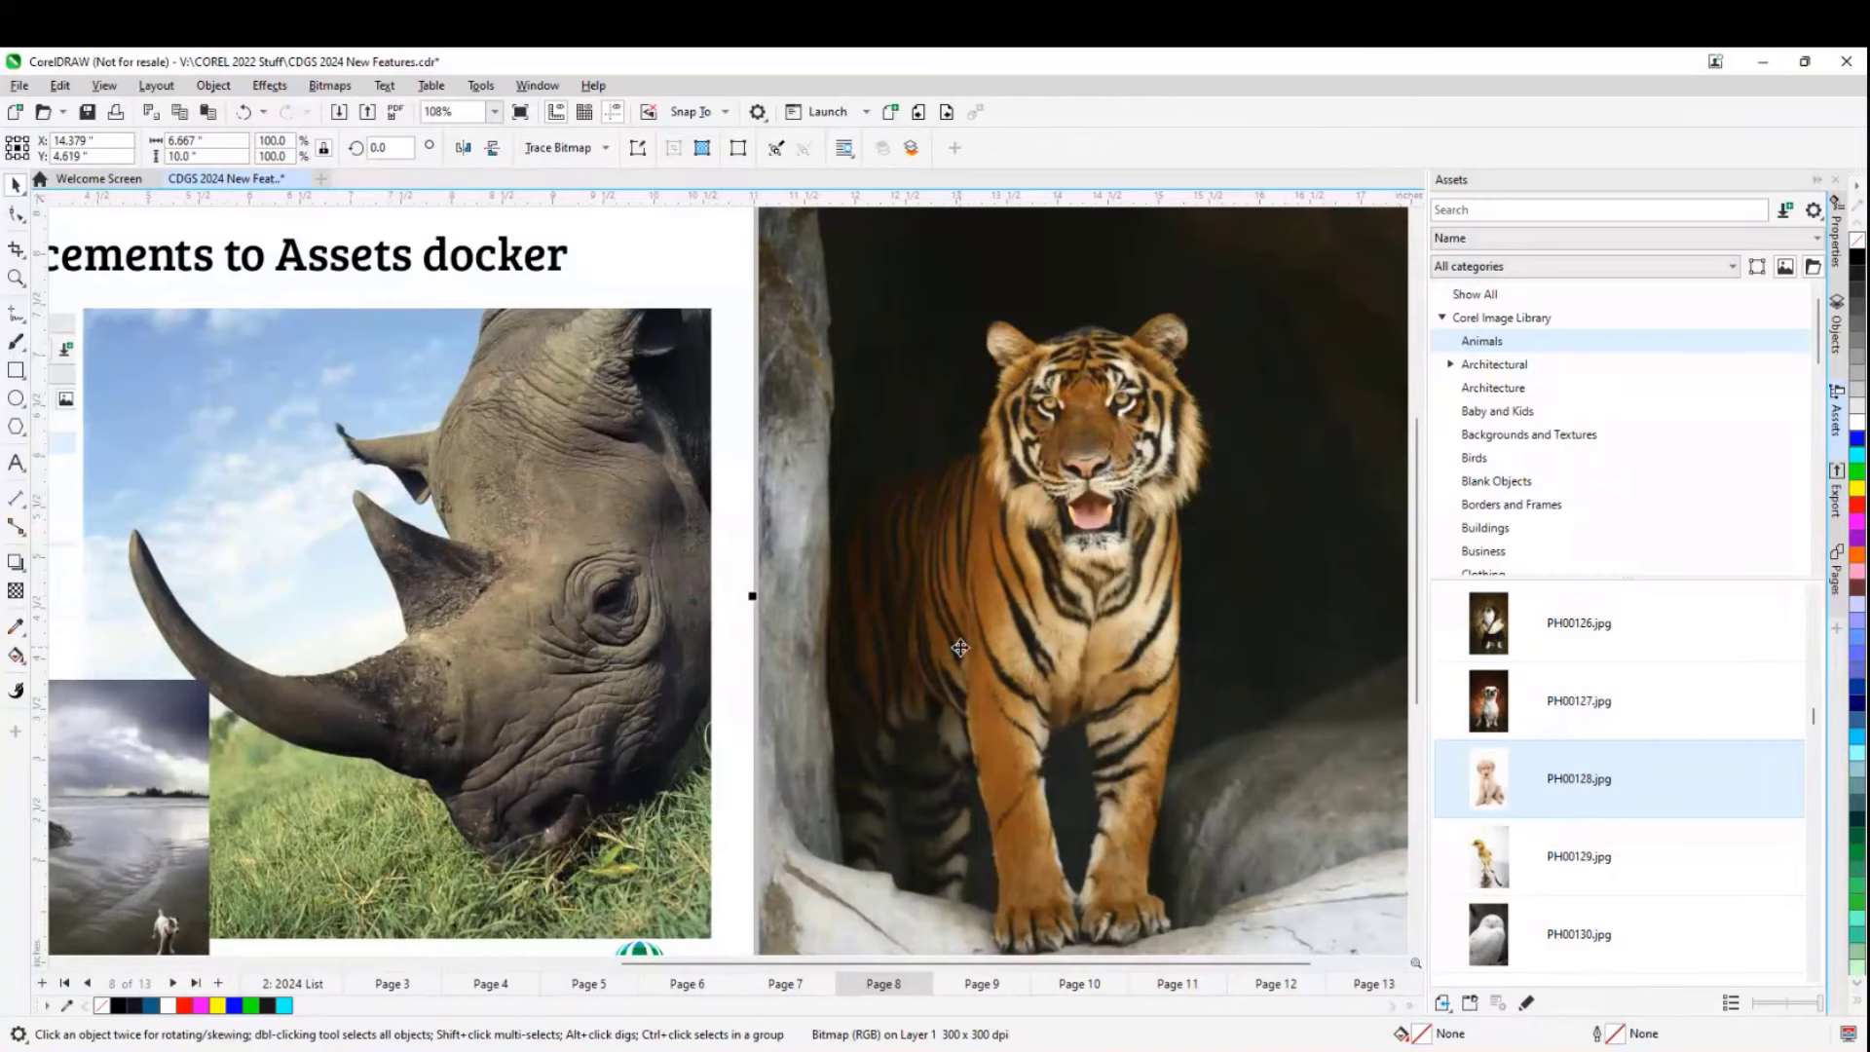
pyautogui.scroll(-1, 960, 648)
pyautogui.scroll(-1, 955, 643)
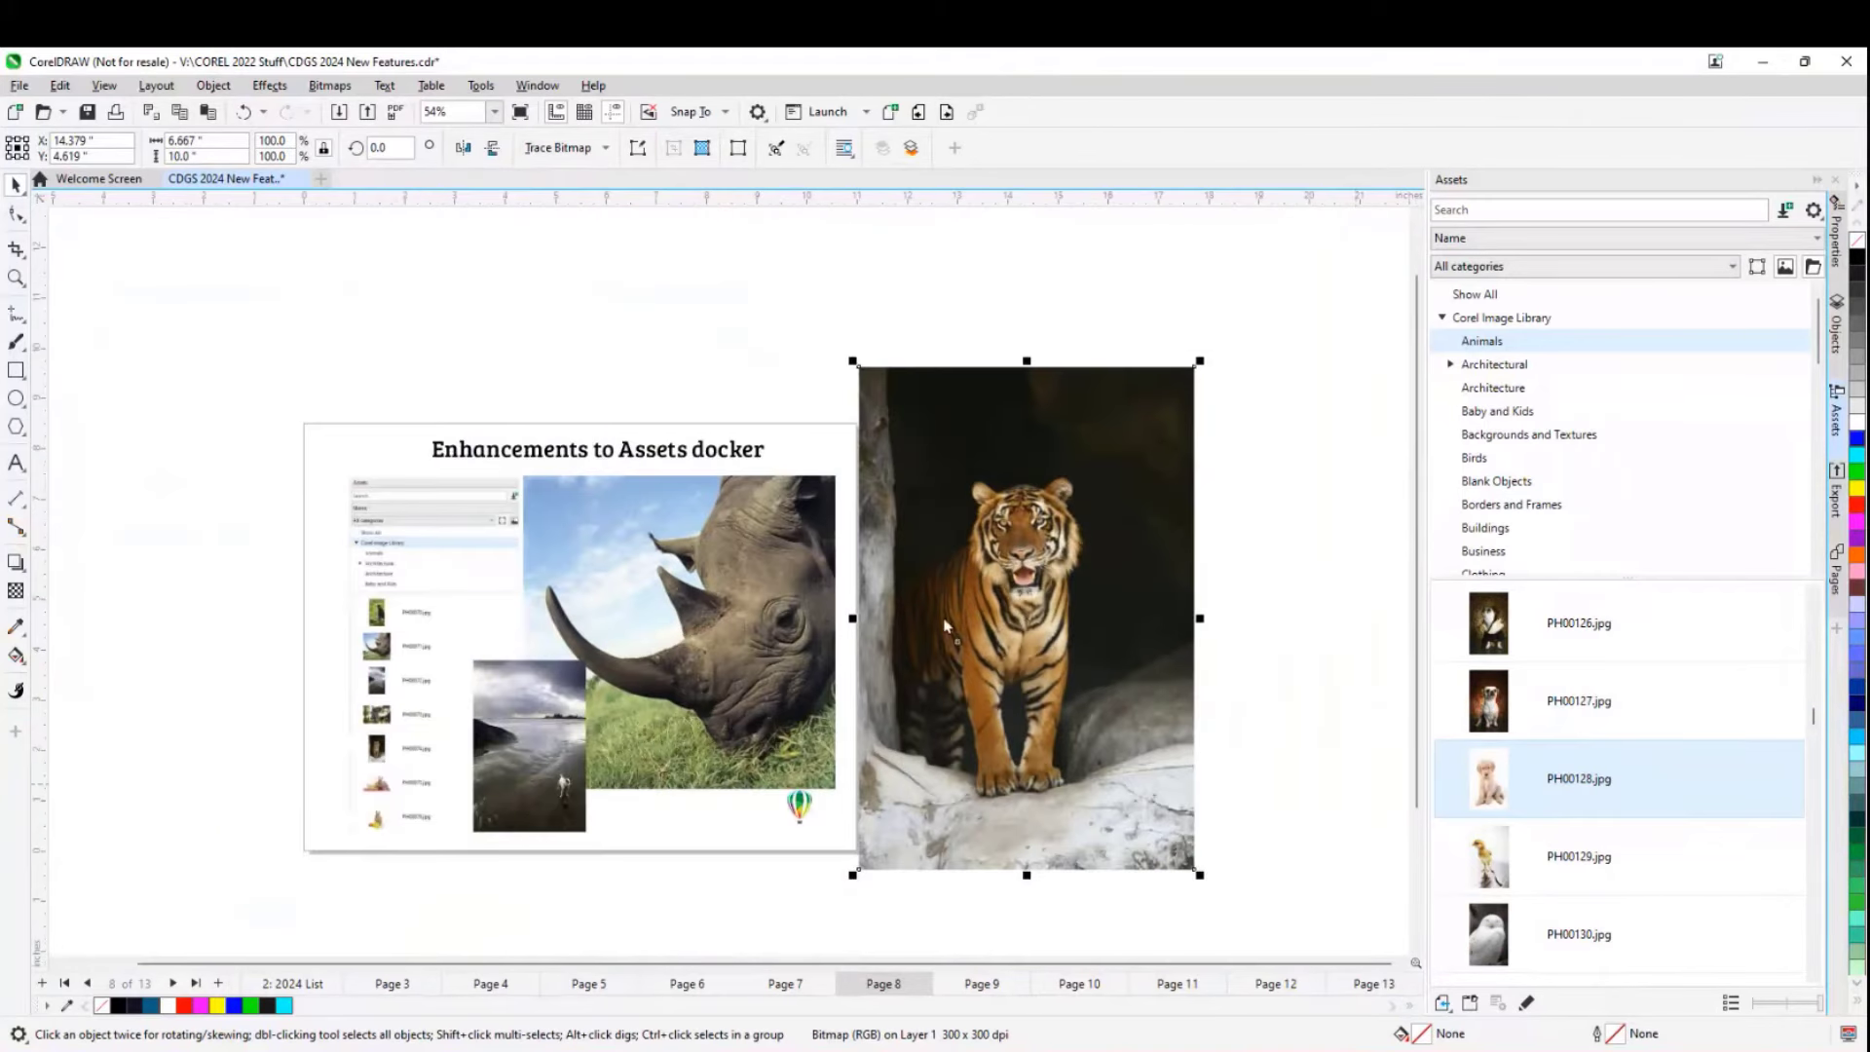
pyautogui.hotkey('ctrl', 'z')
pyautogui.moveTo(1451, 779); pyautogui.dragTo(1167, 723)
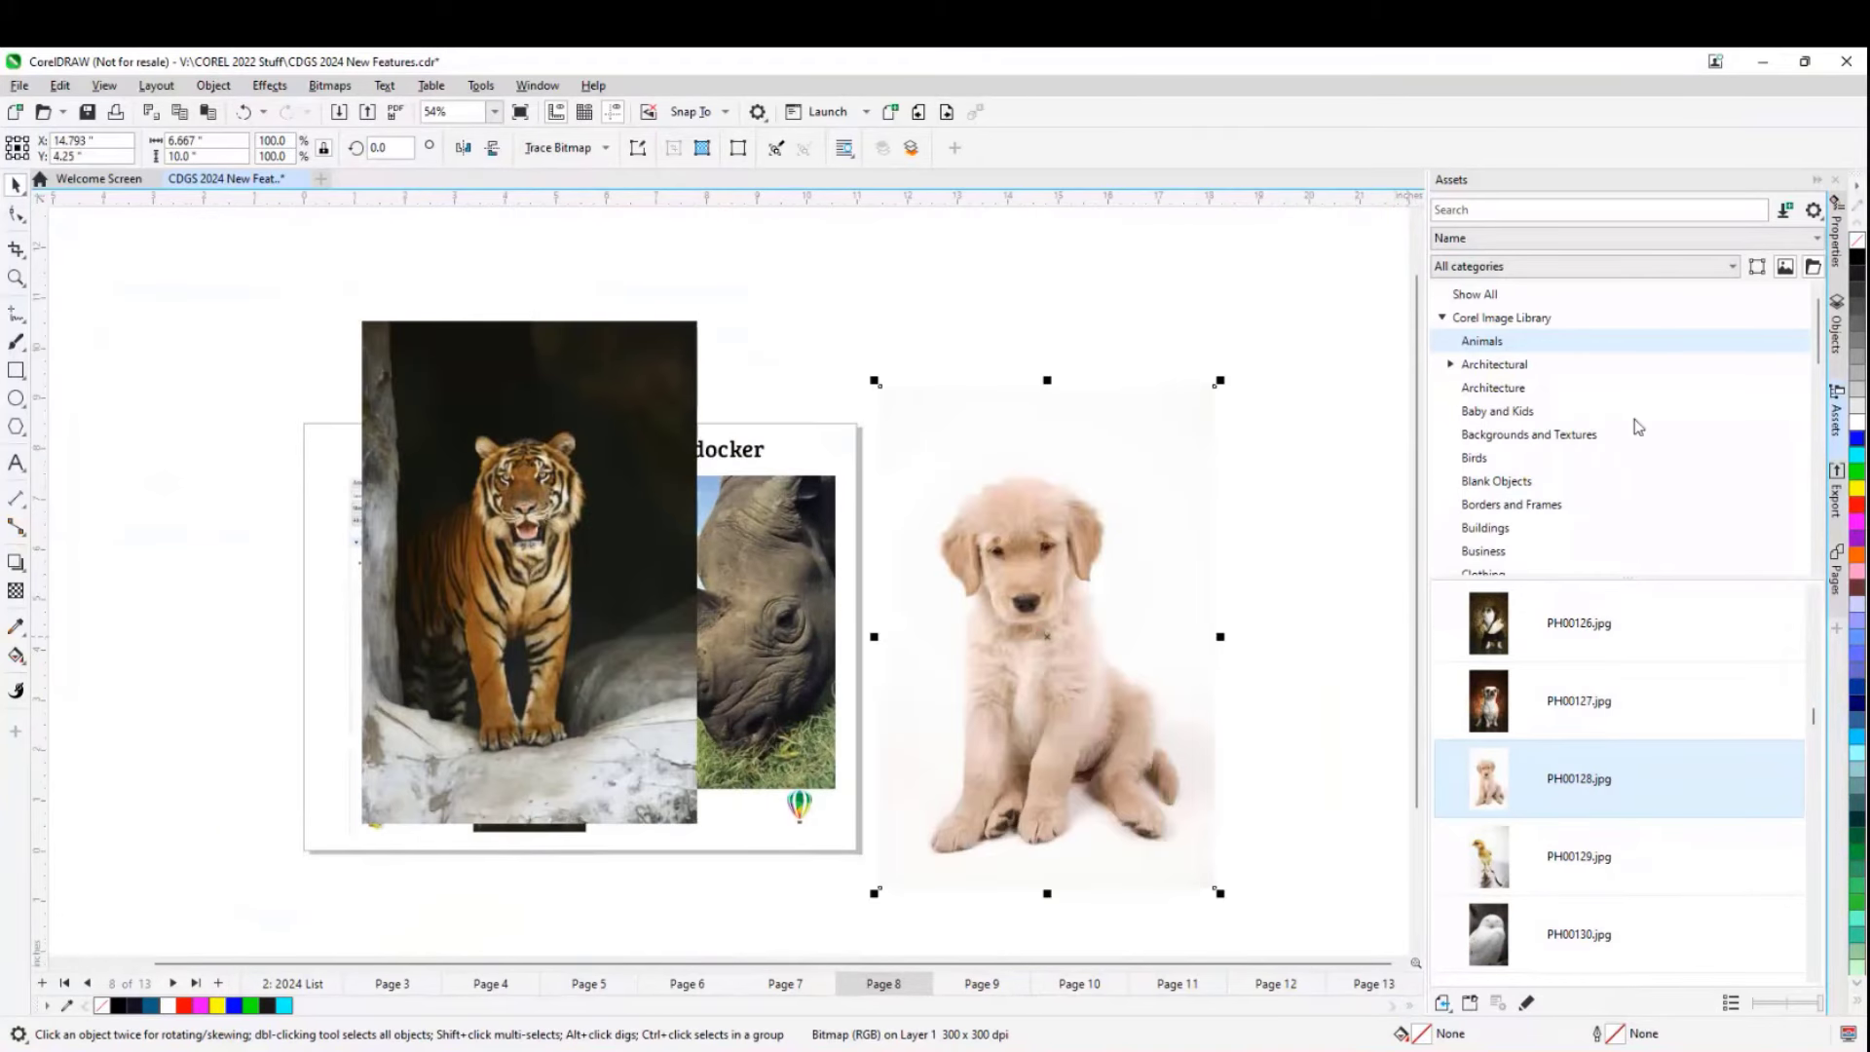
# - Filter the Animals assets to show vector files instead of images, and move the puppy photo over the page
pyautogui.click(1786, 270)
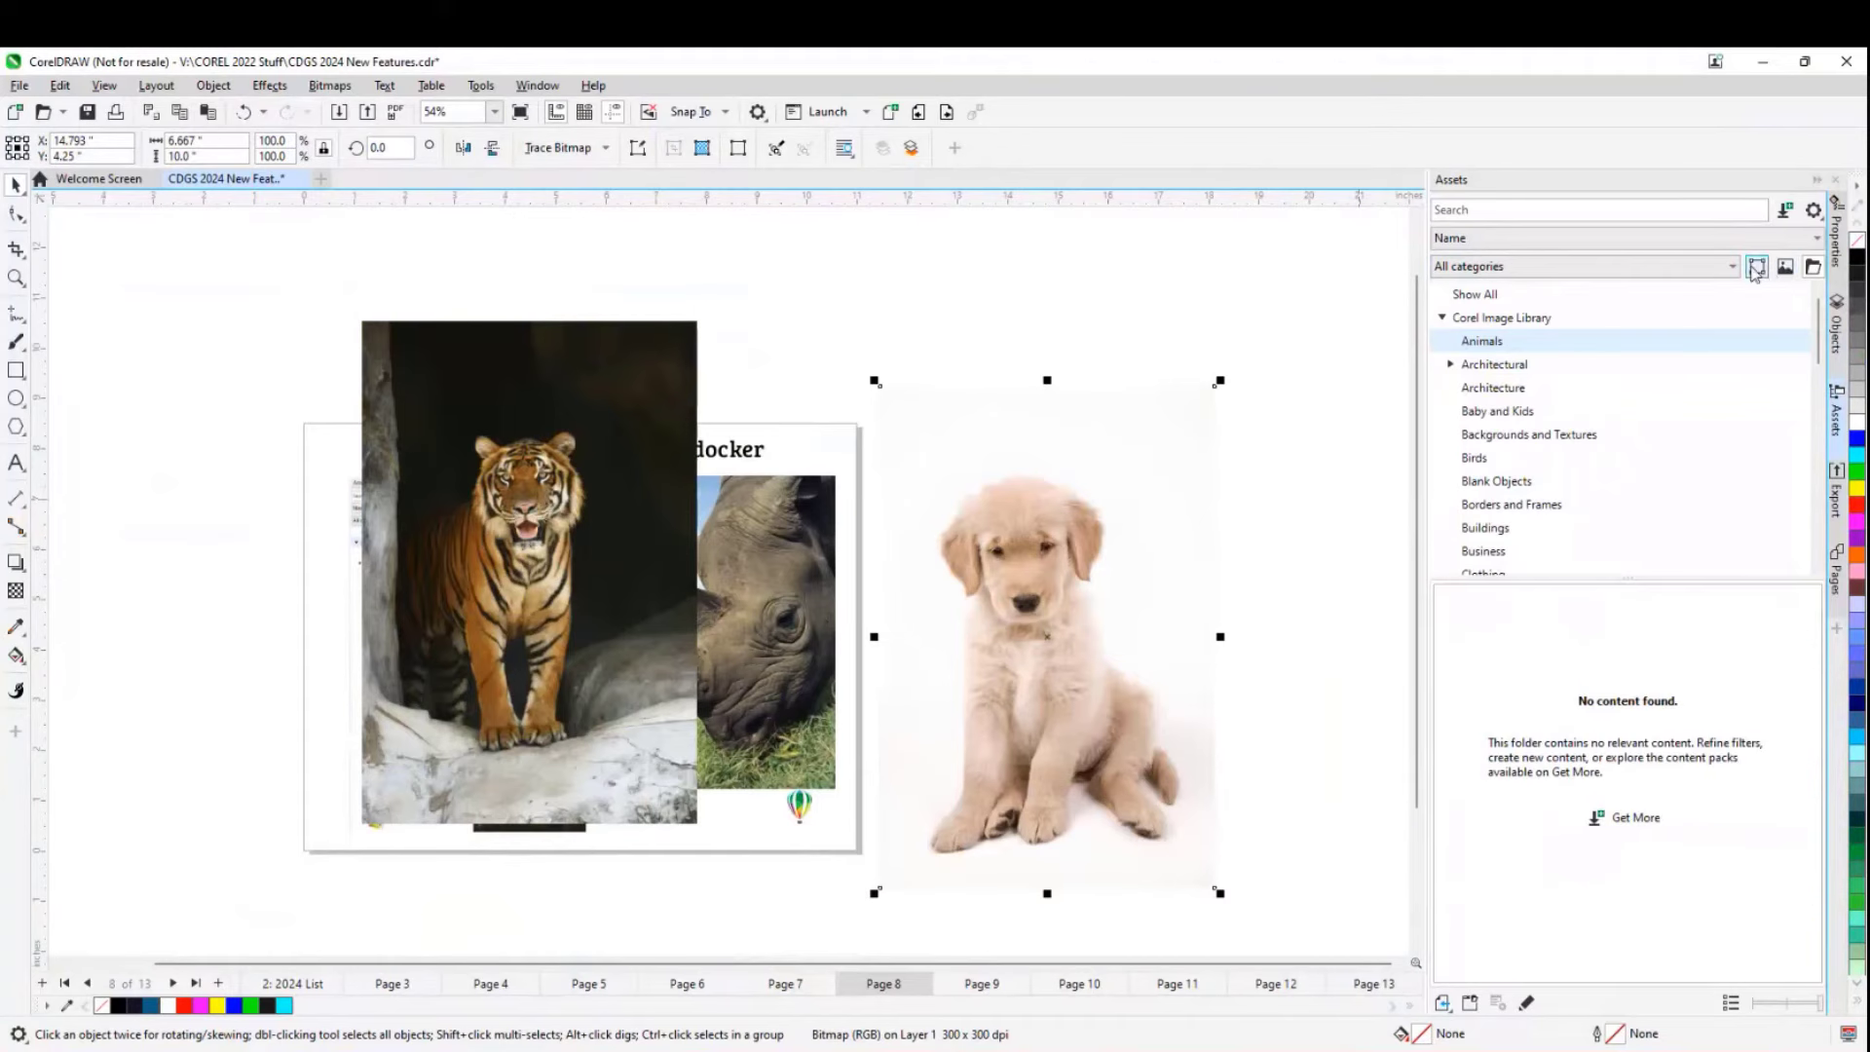
pyautogui.click(1756, 271)
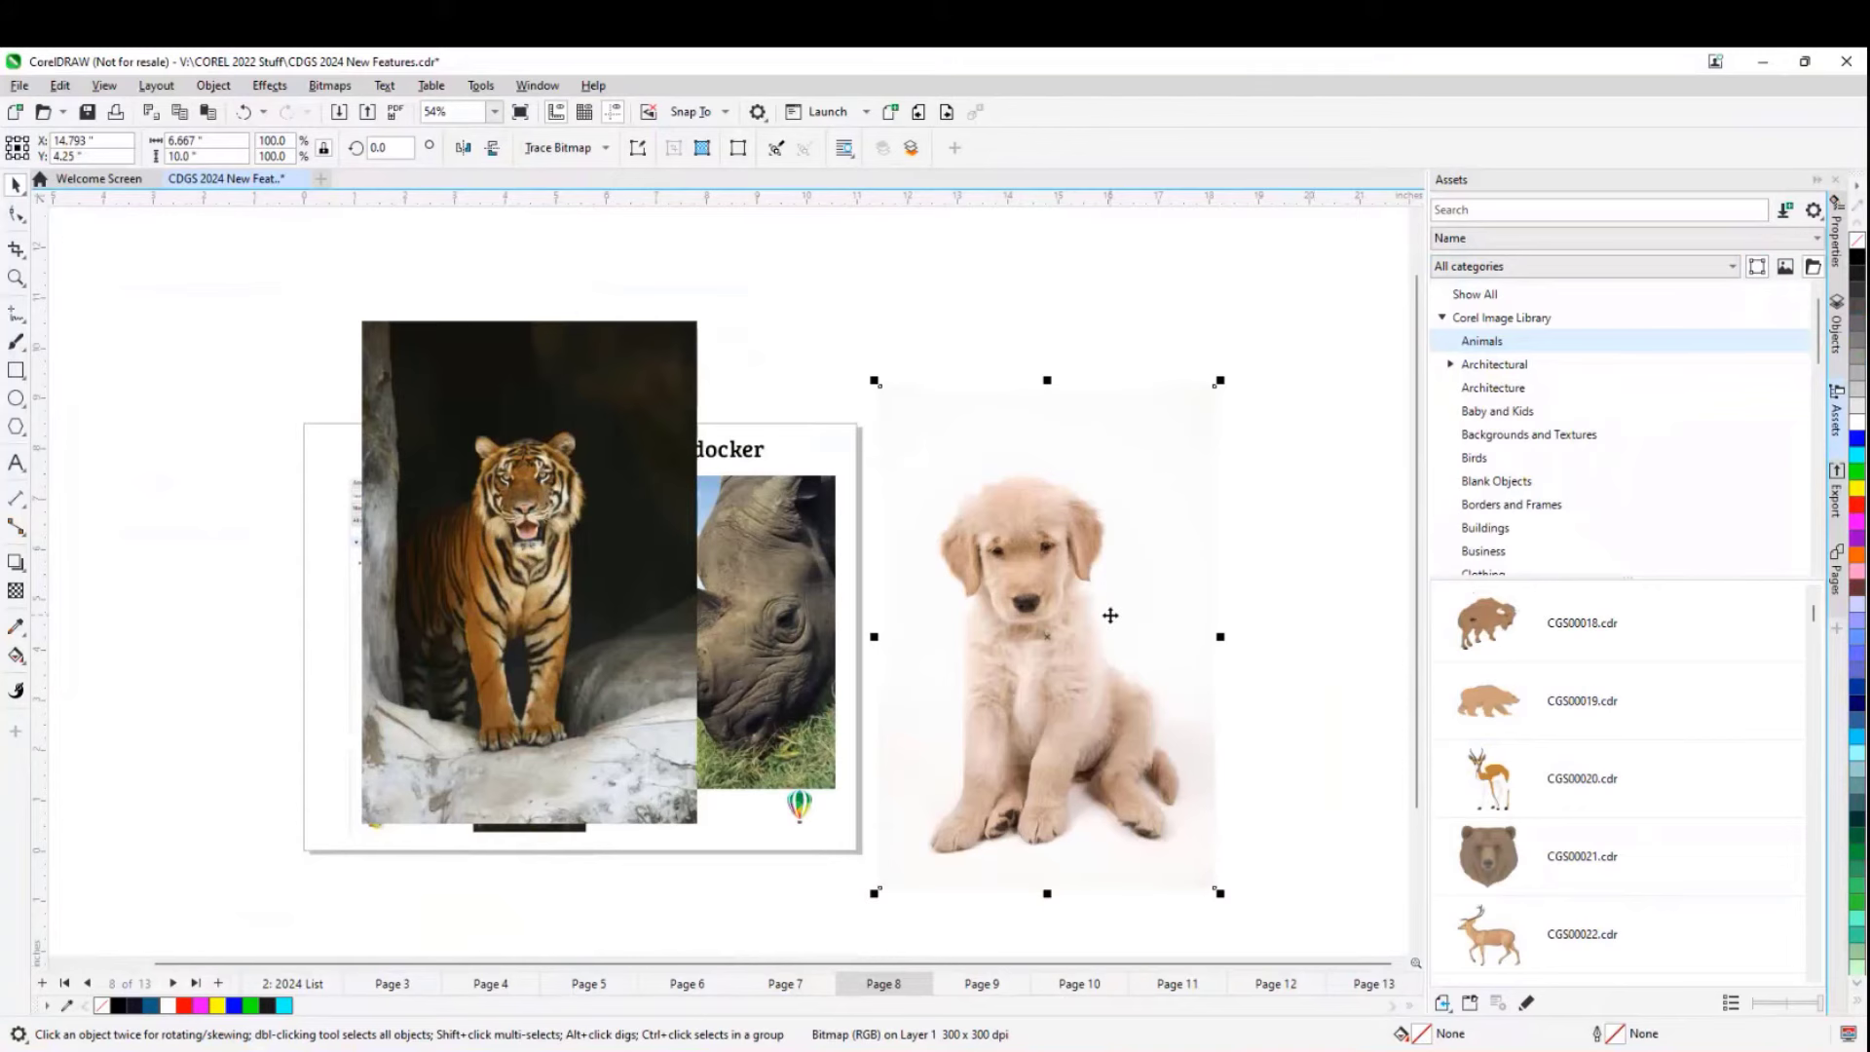
pyautogui.moveTo(1111, 615); pyautogui.dragTo(511, 541)
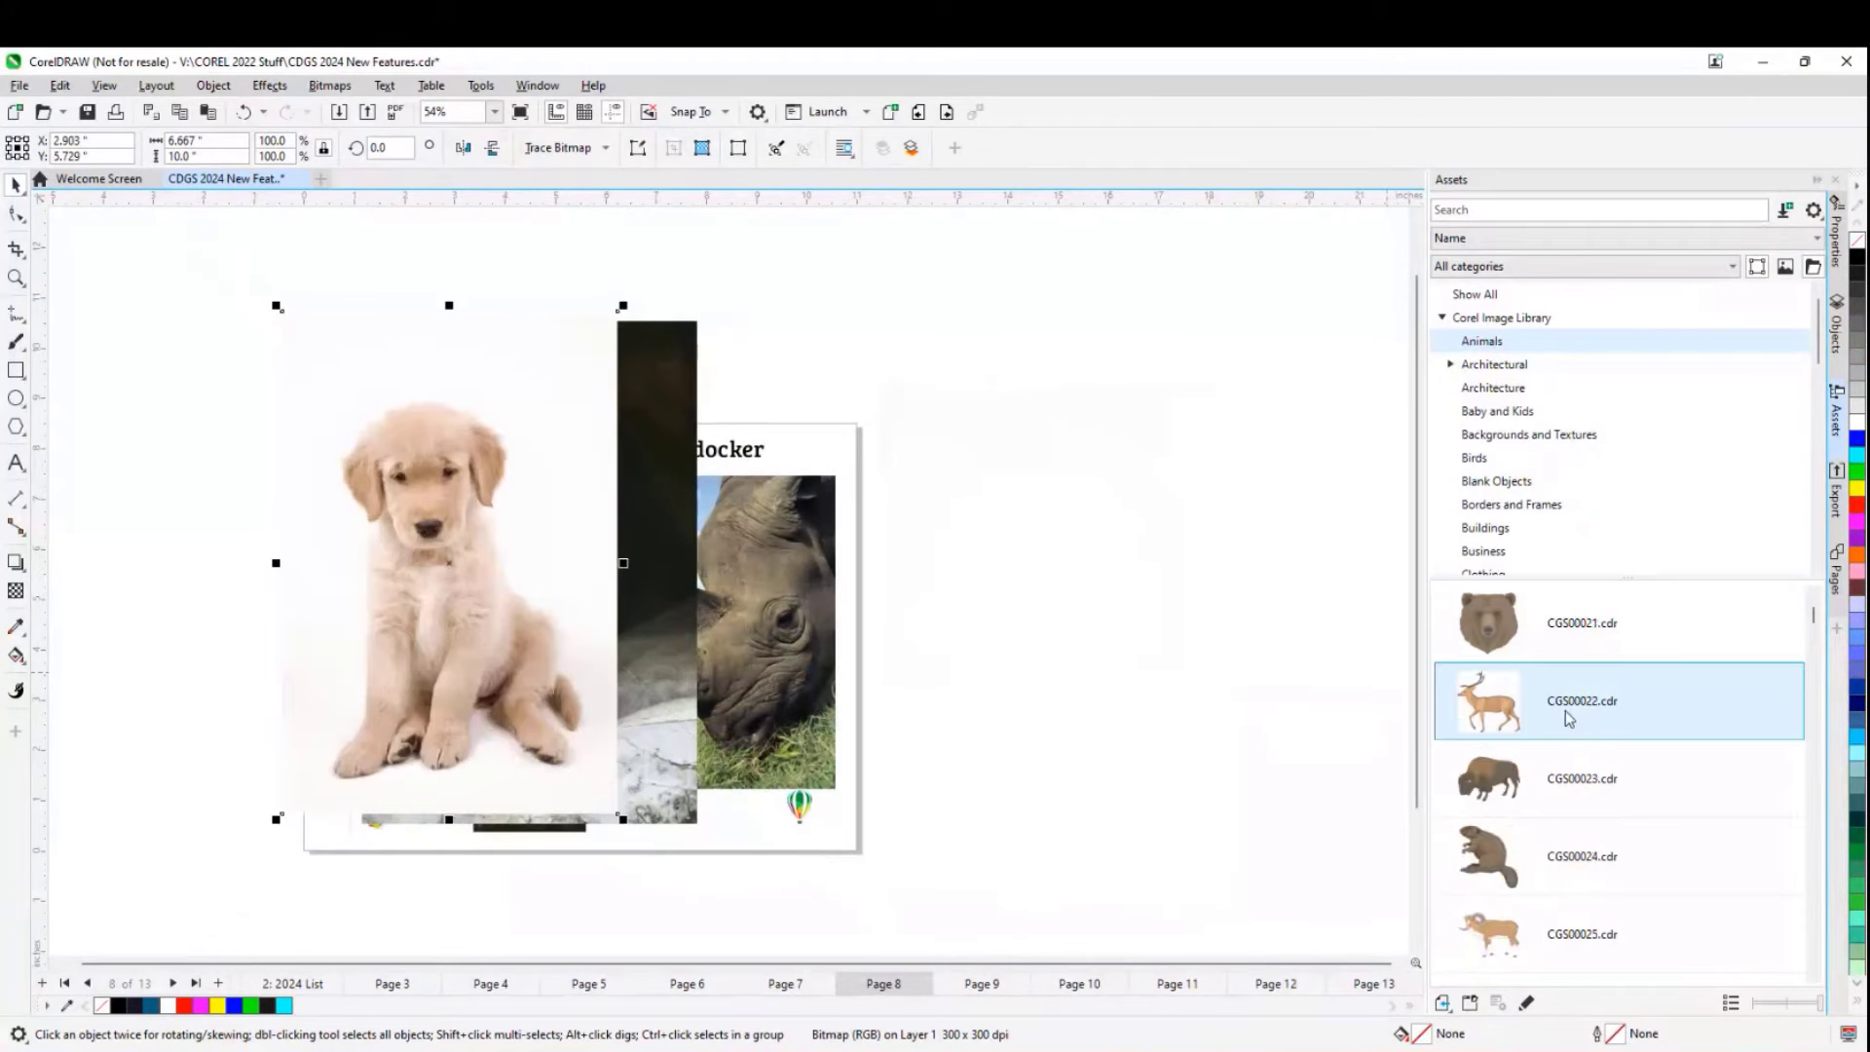
# - Place the bear head CGS00021.cdr from the Animals assets beside page 8 and ungroup all its objects
pyautogui.moveTo(1573, 643); pyautogui.dragTo(1048, 592)
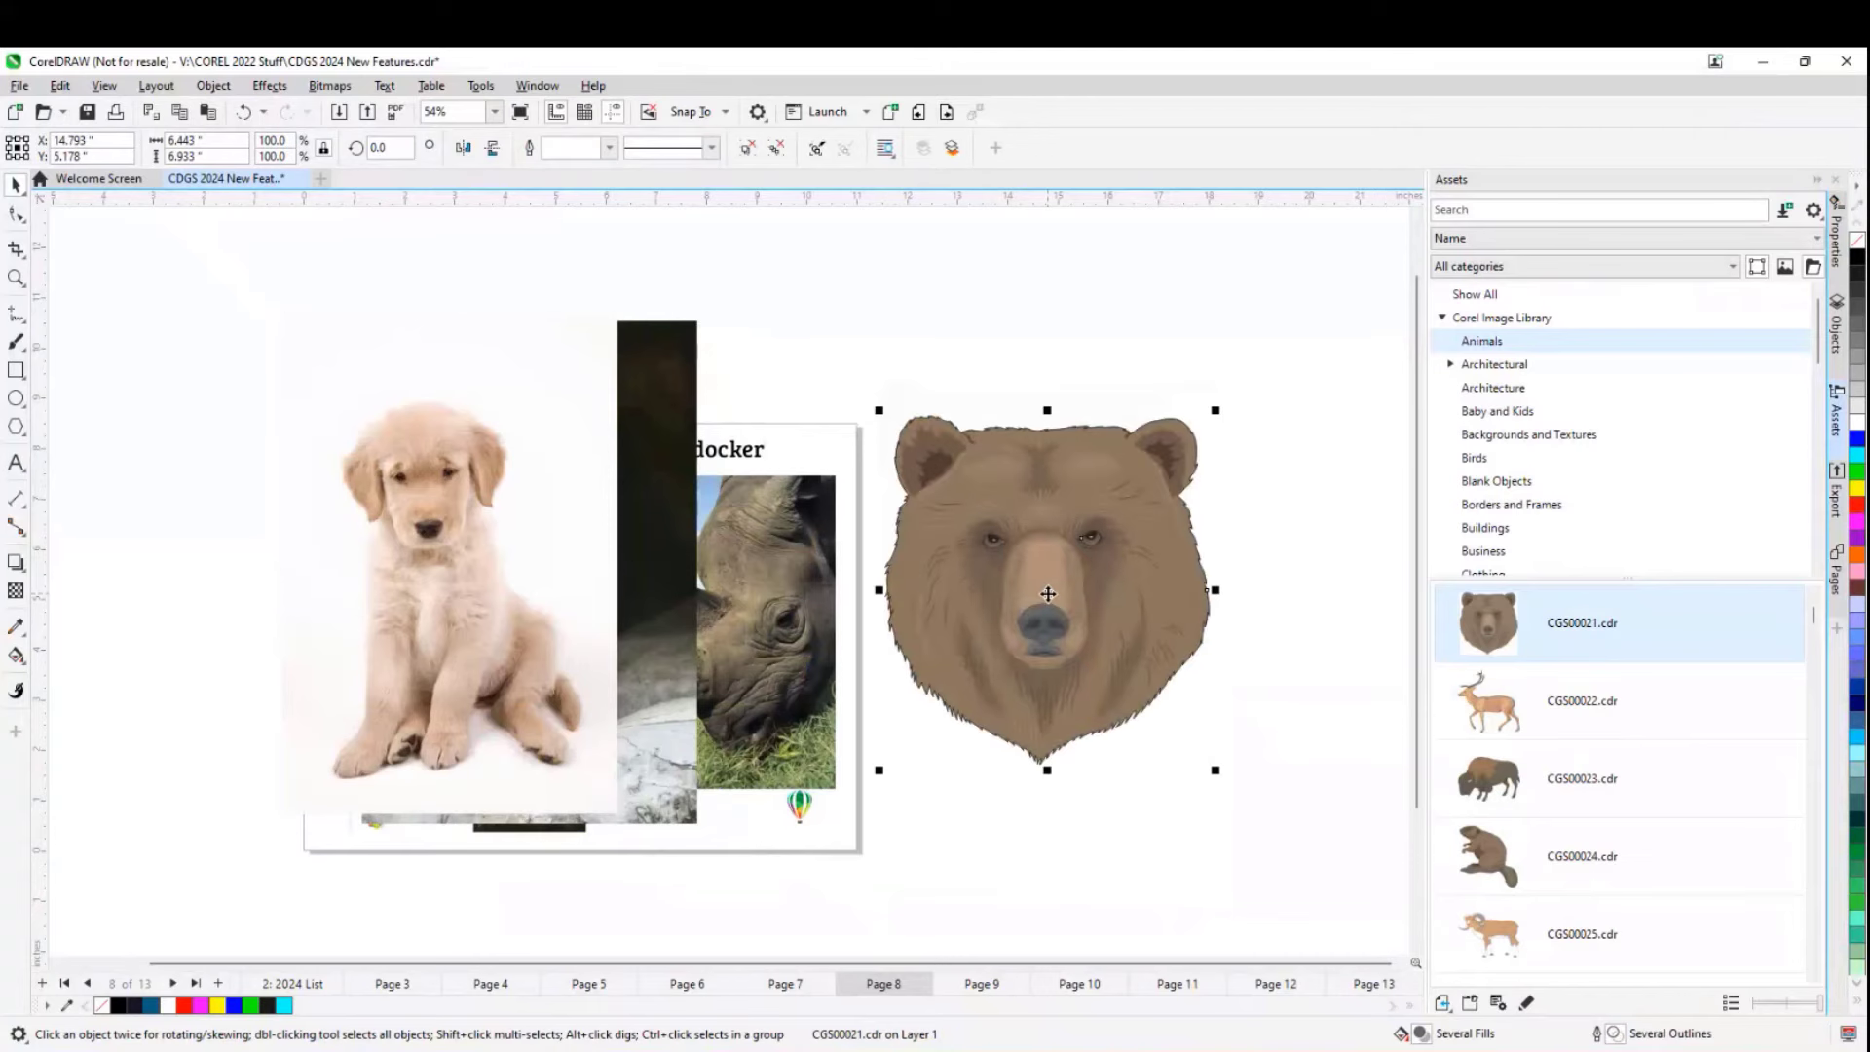
pyautogui.scroll(1, 1125, 588)
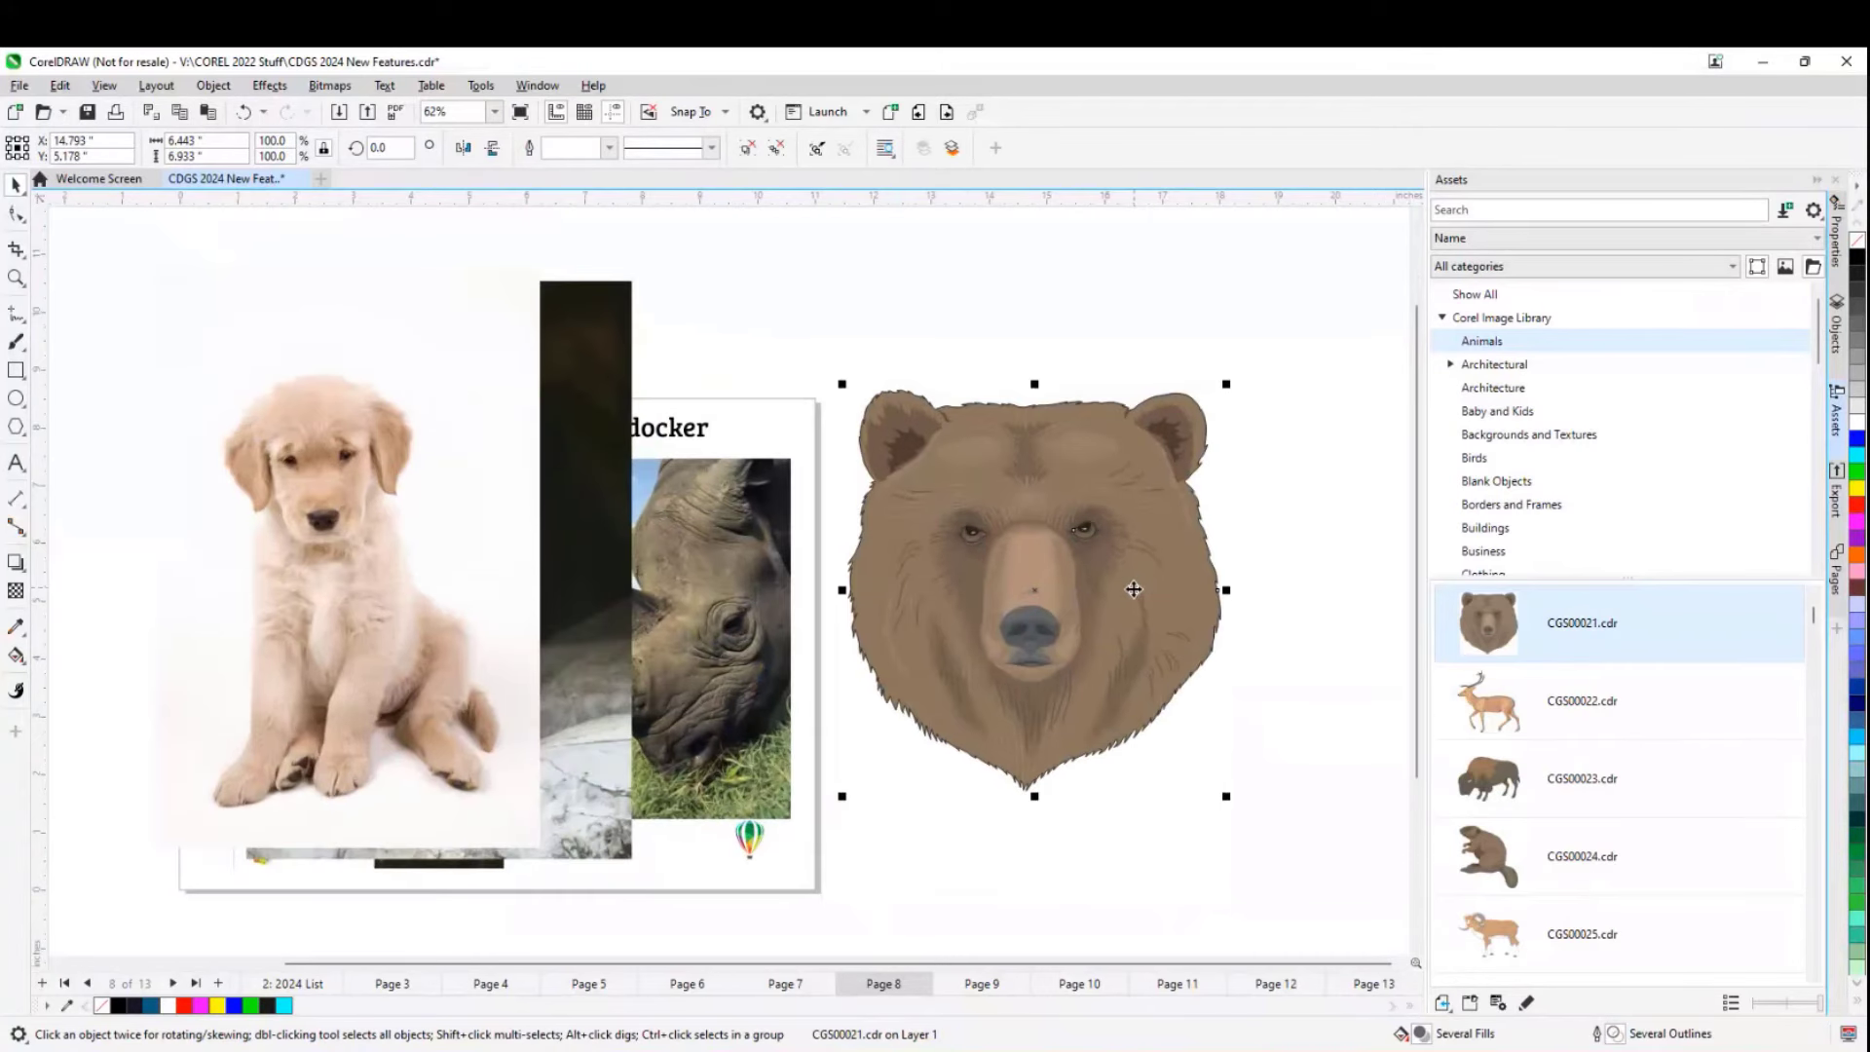
pyautogui.rightClick(1136, 563)
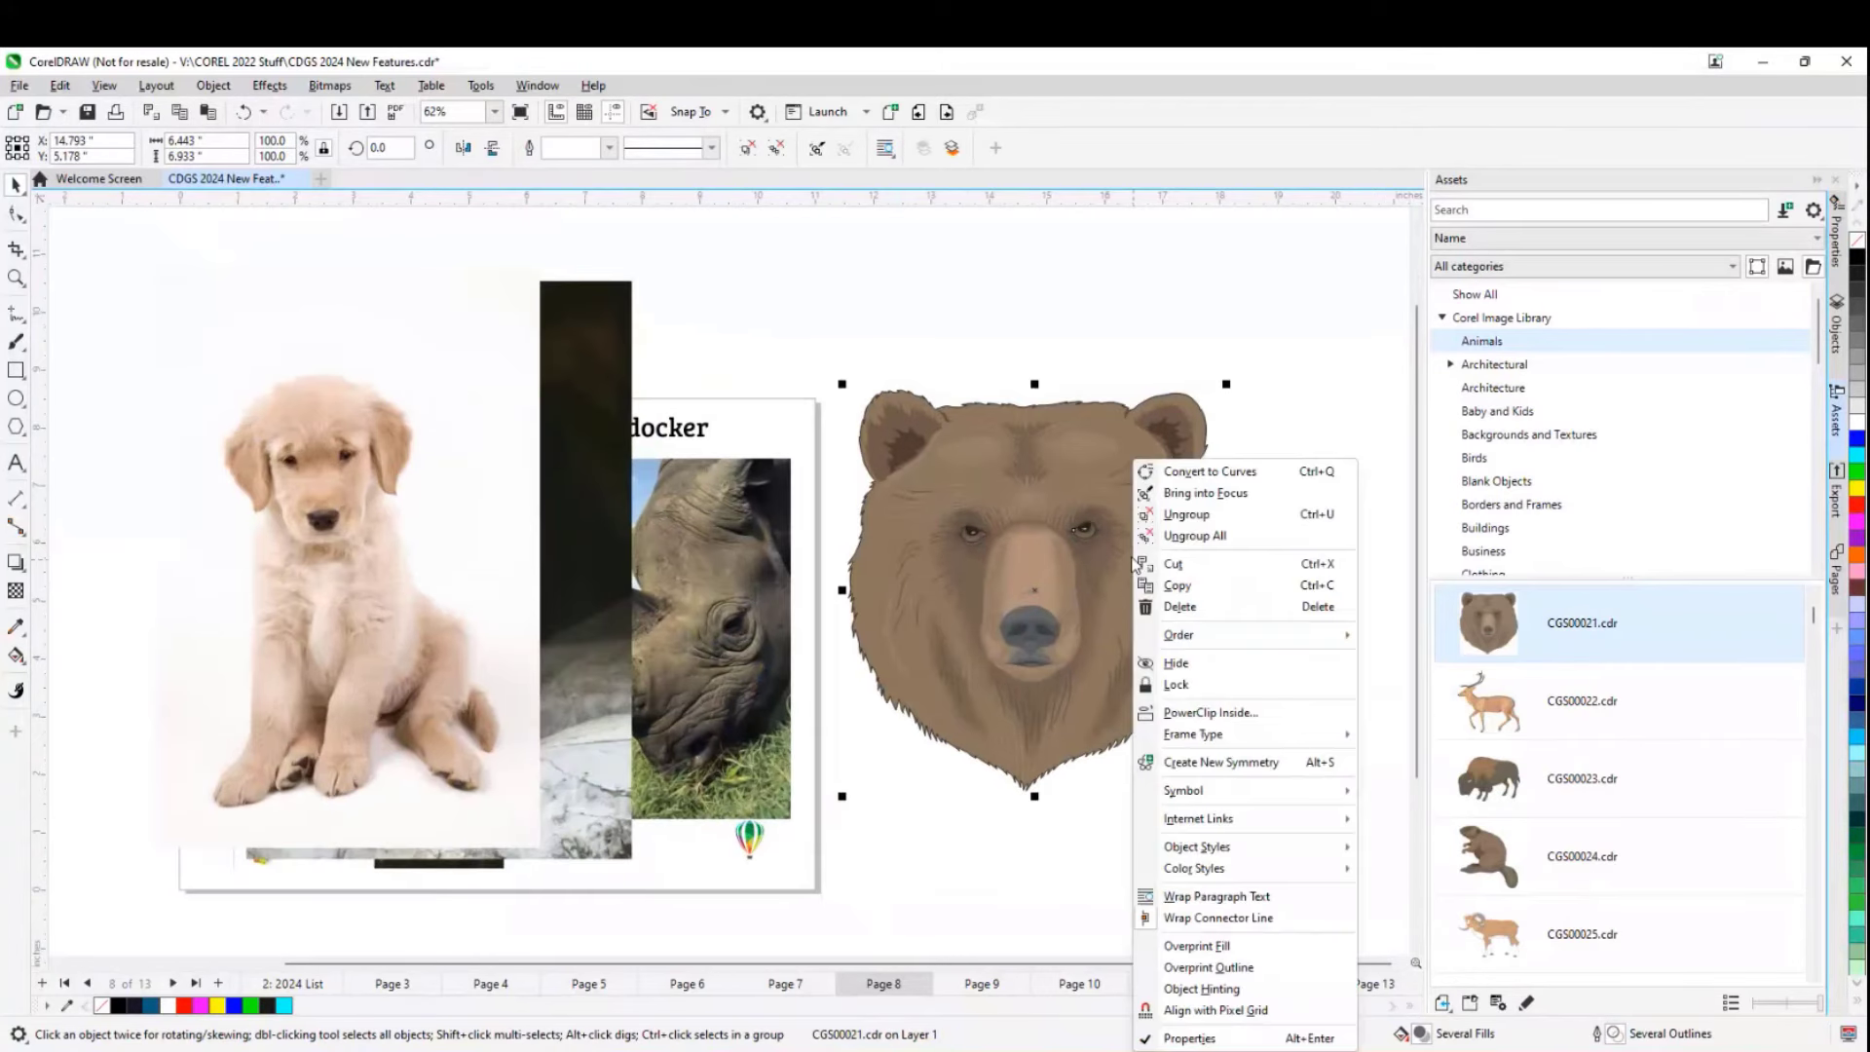
pyautogui.click(1203, 537)
pyautogui.click(1248, 522)
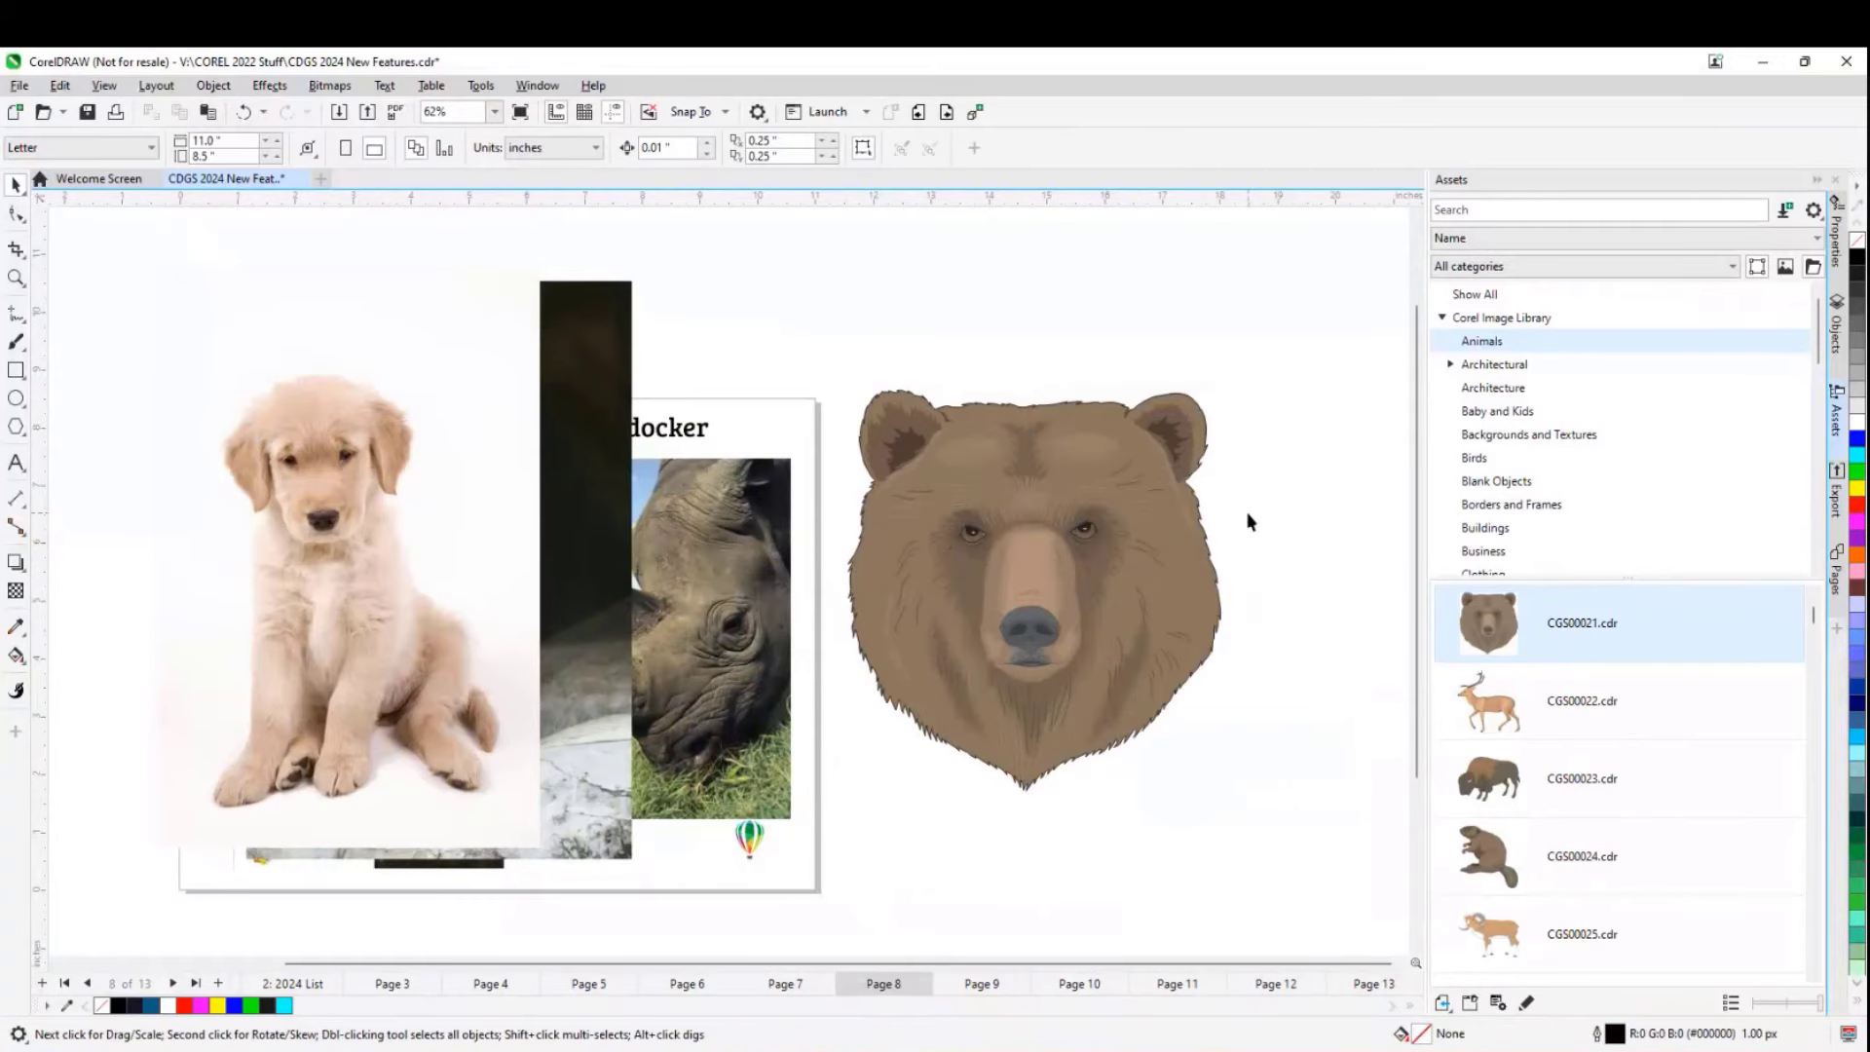
# - Fill the dark curve of the bear's eye on the right side of its face with red (#FF0000)
pyautogui.scroll(6, 1086, 534)
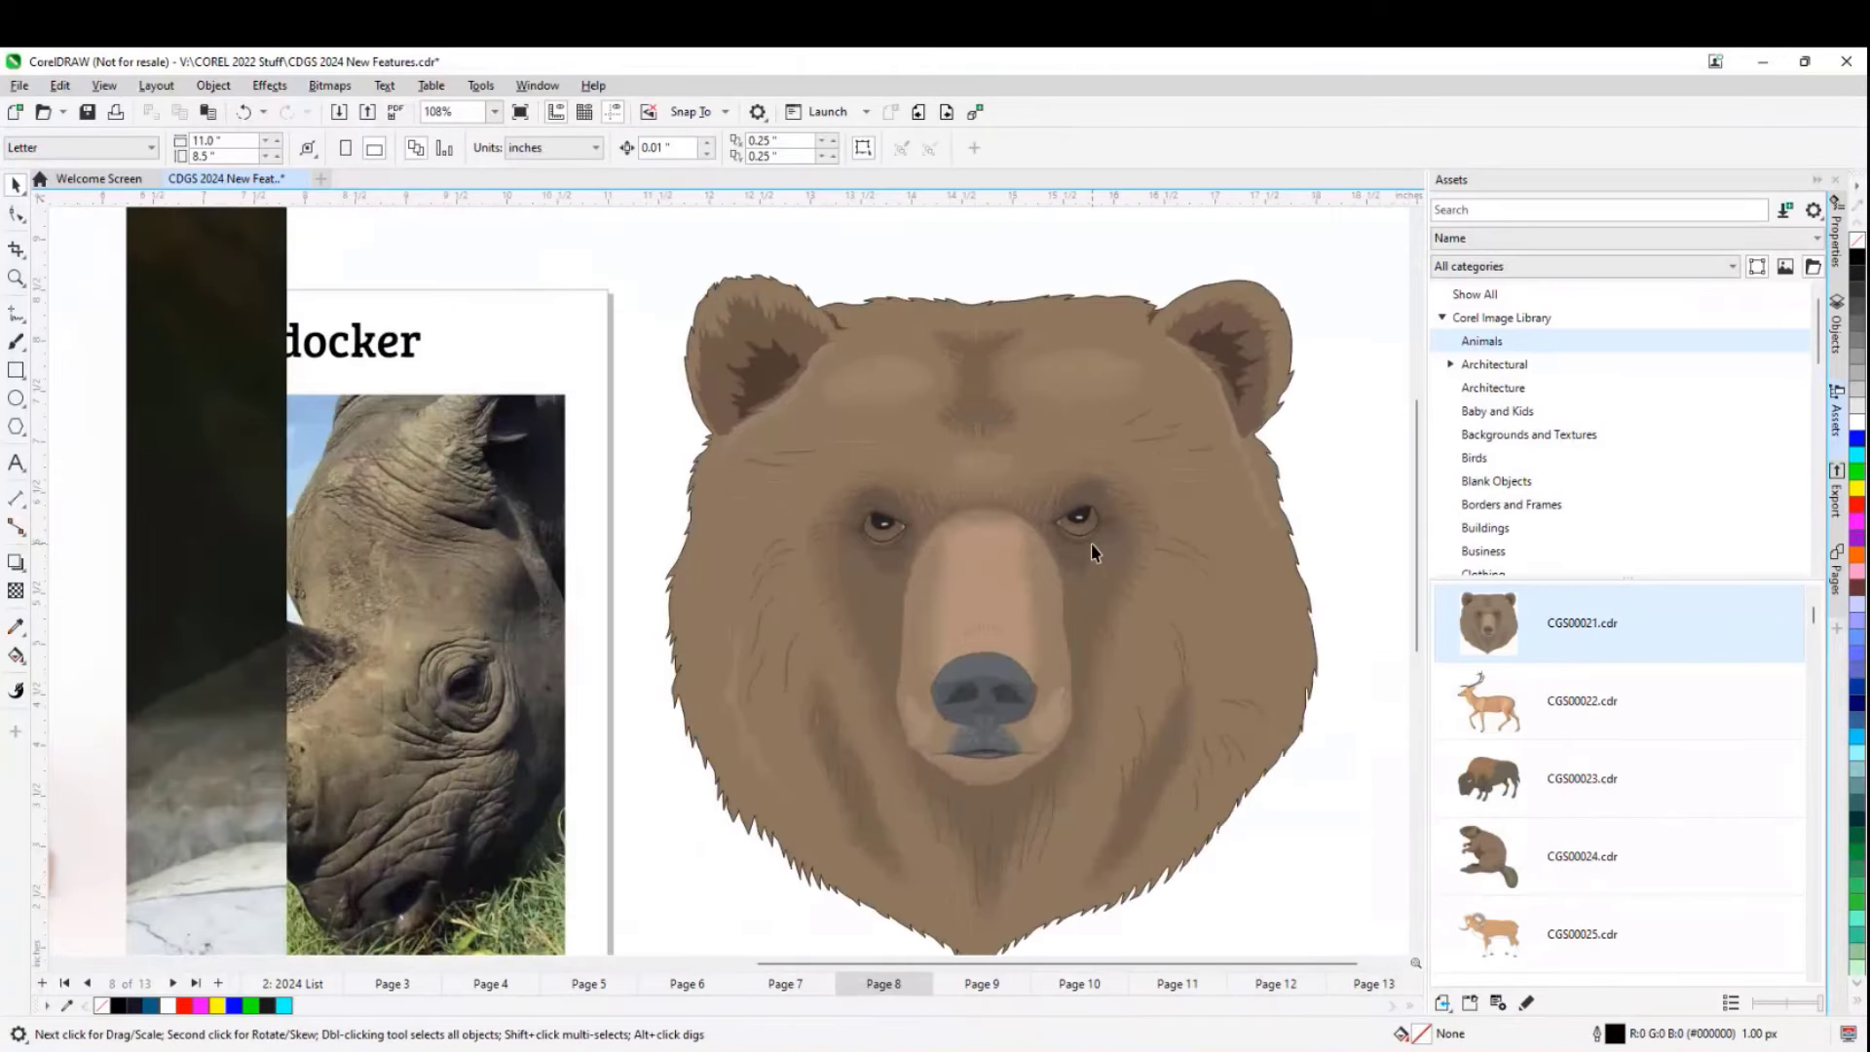
pyautogui.click(1074, 498)
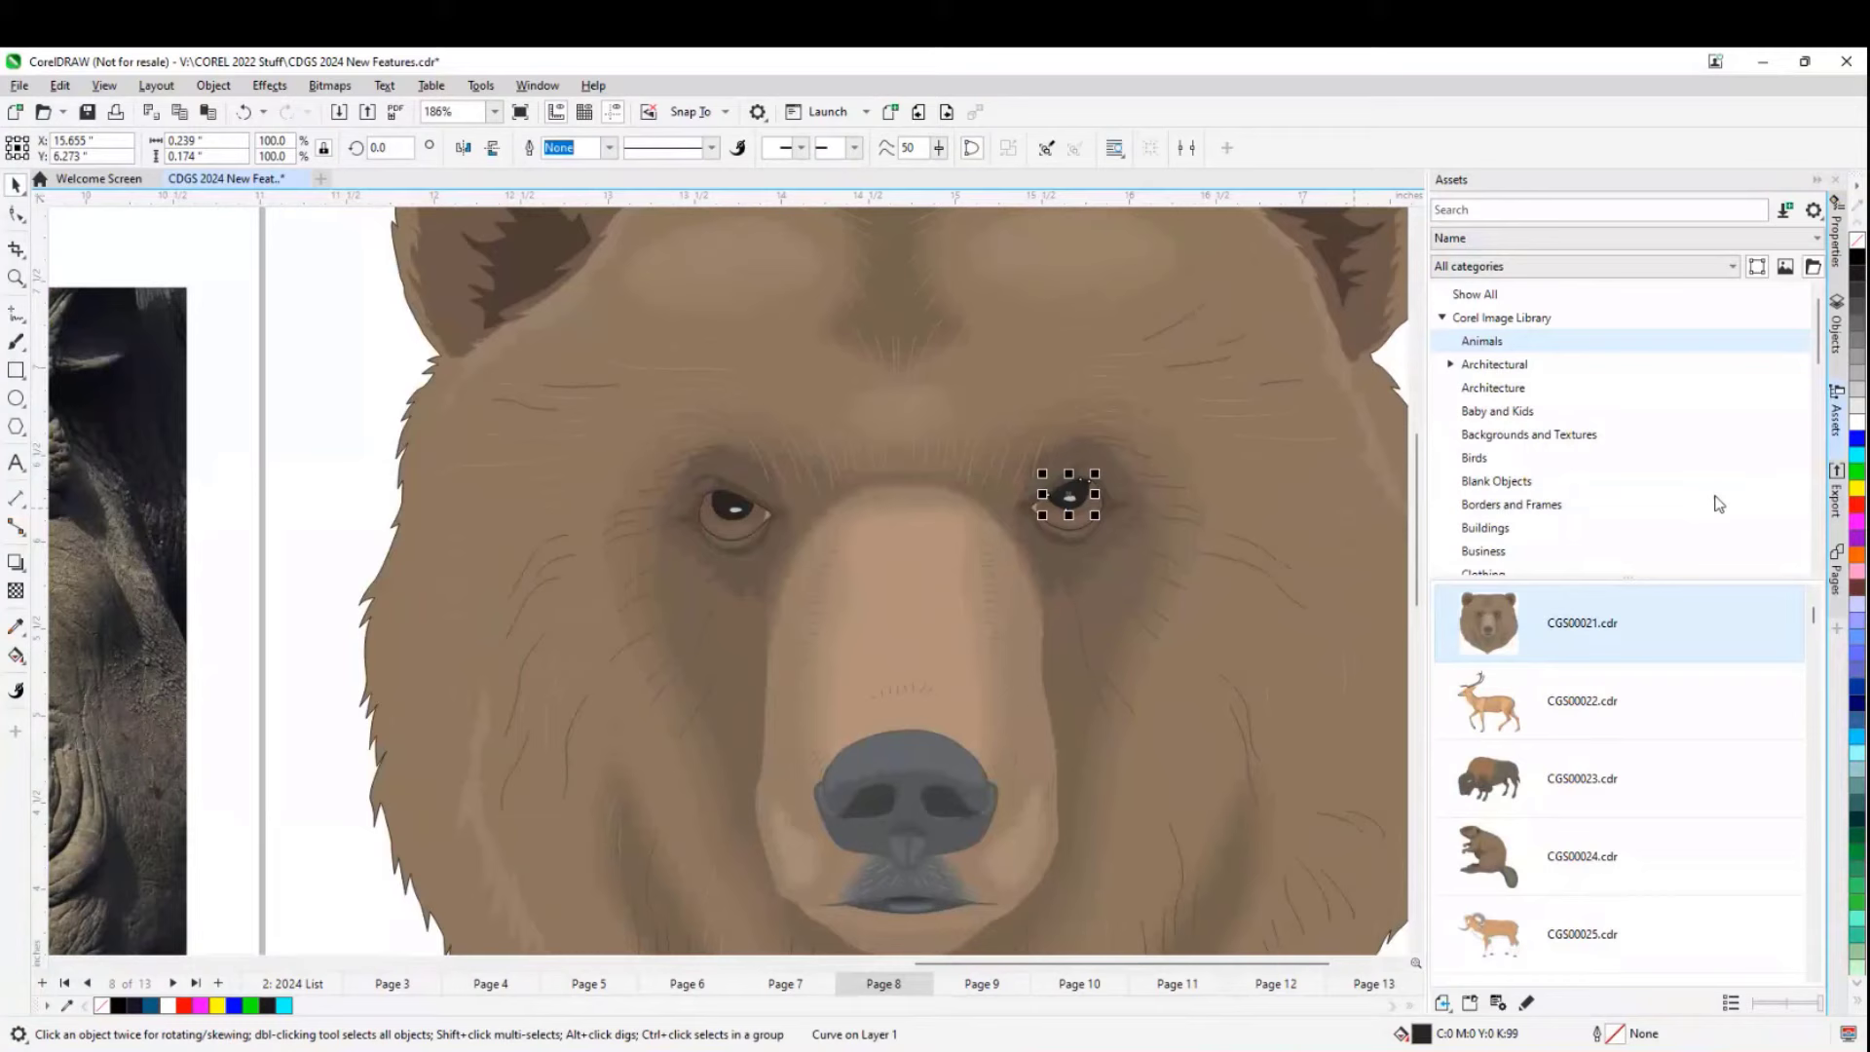
pyautogui.click(1859, 484)
pyautogui.click(1859, 473)
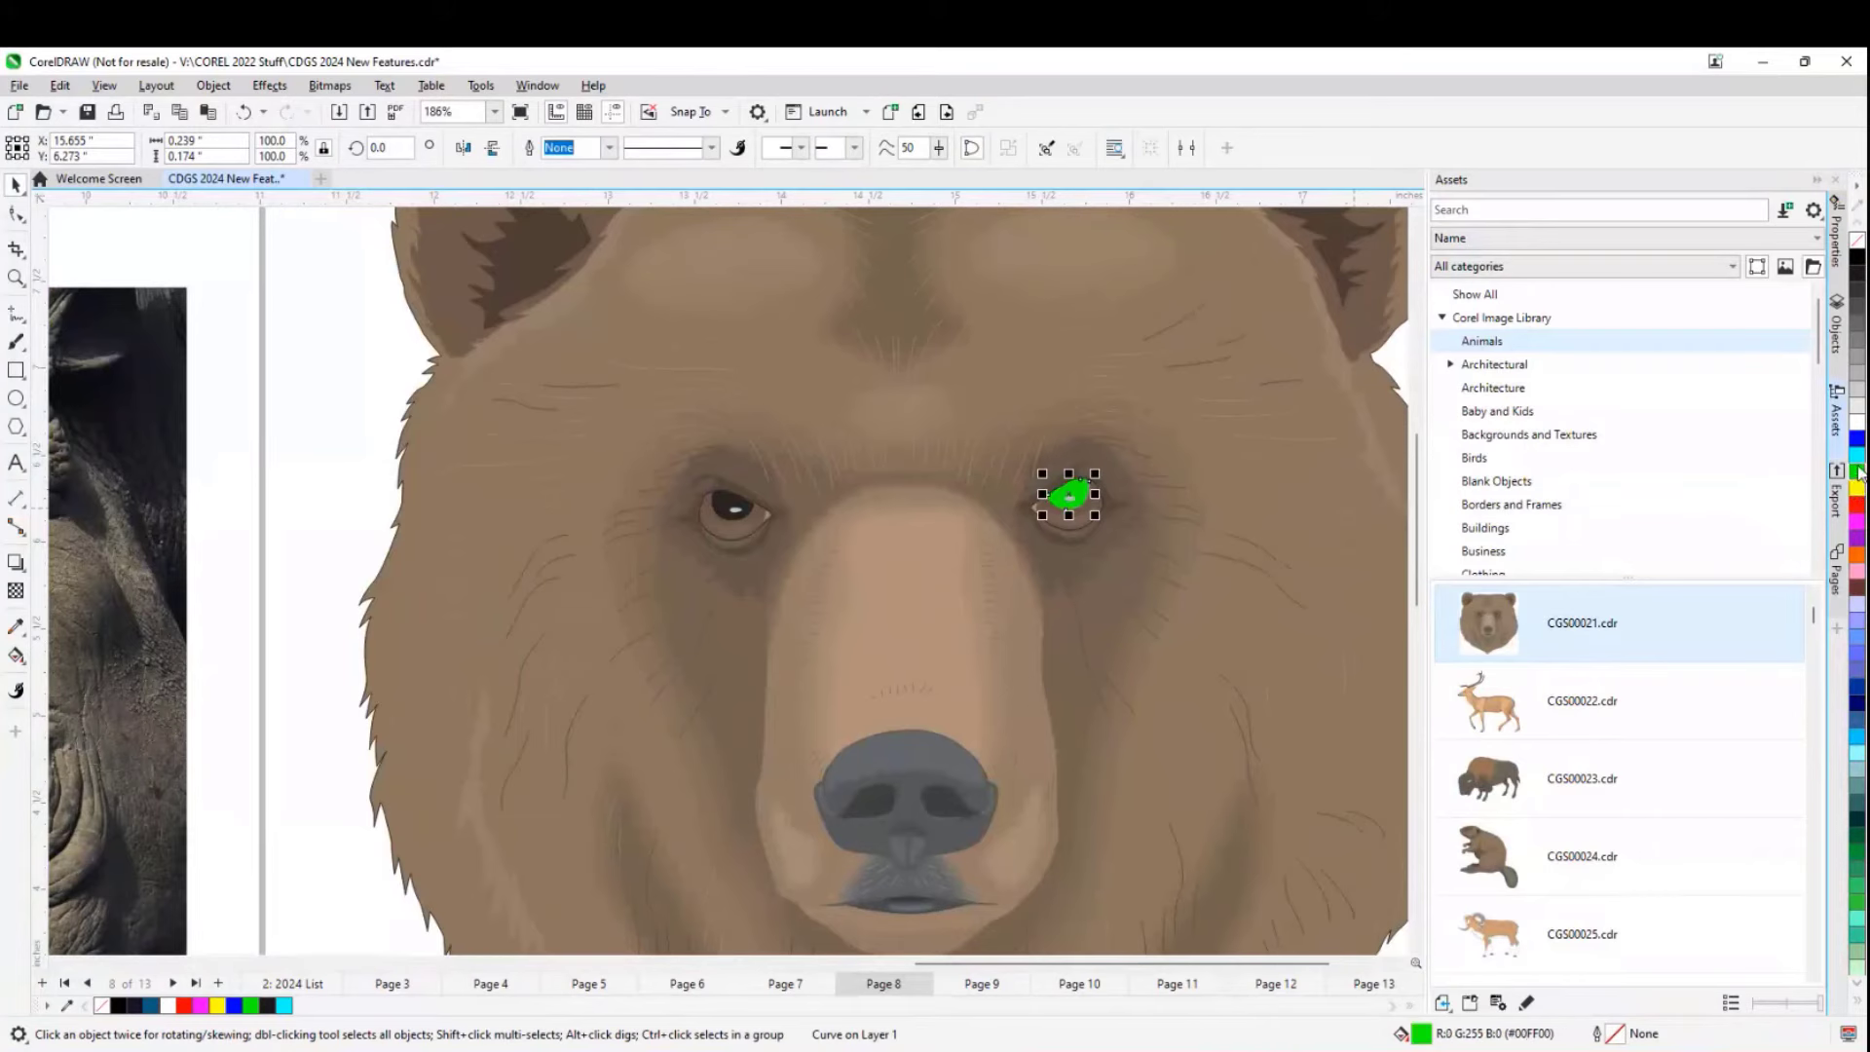
pyautogui.click(1859, 505)
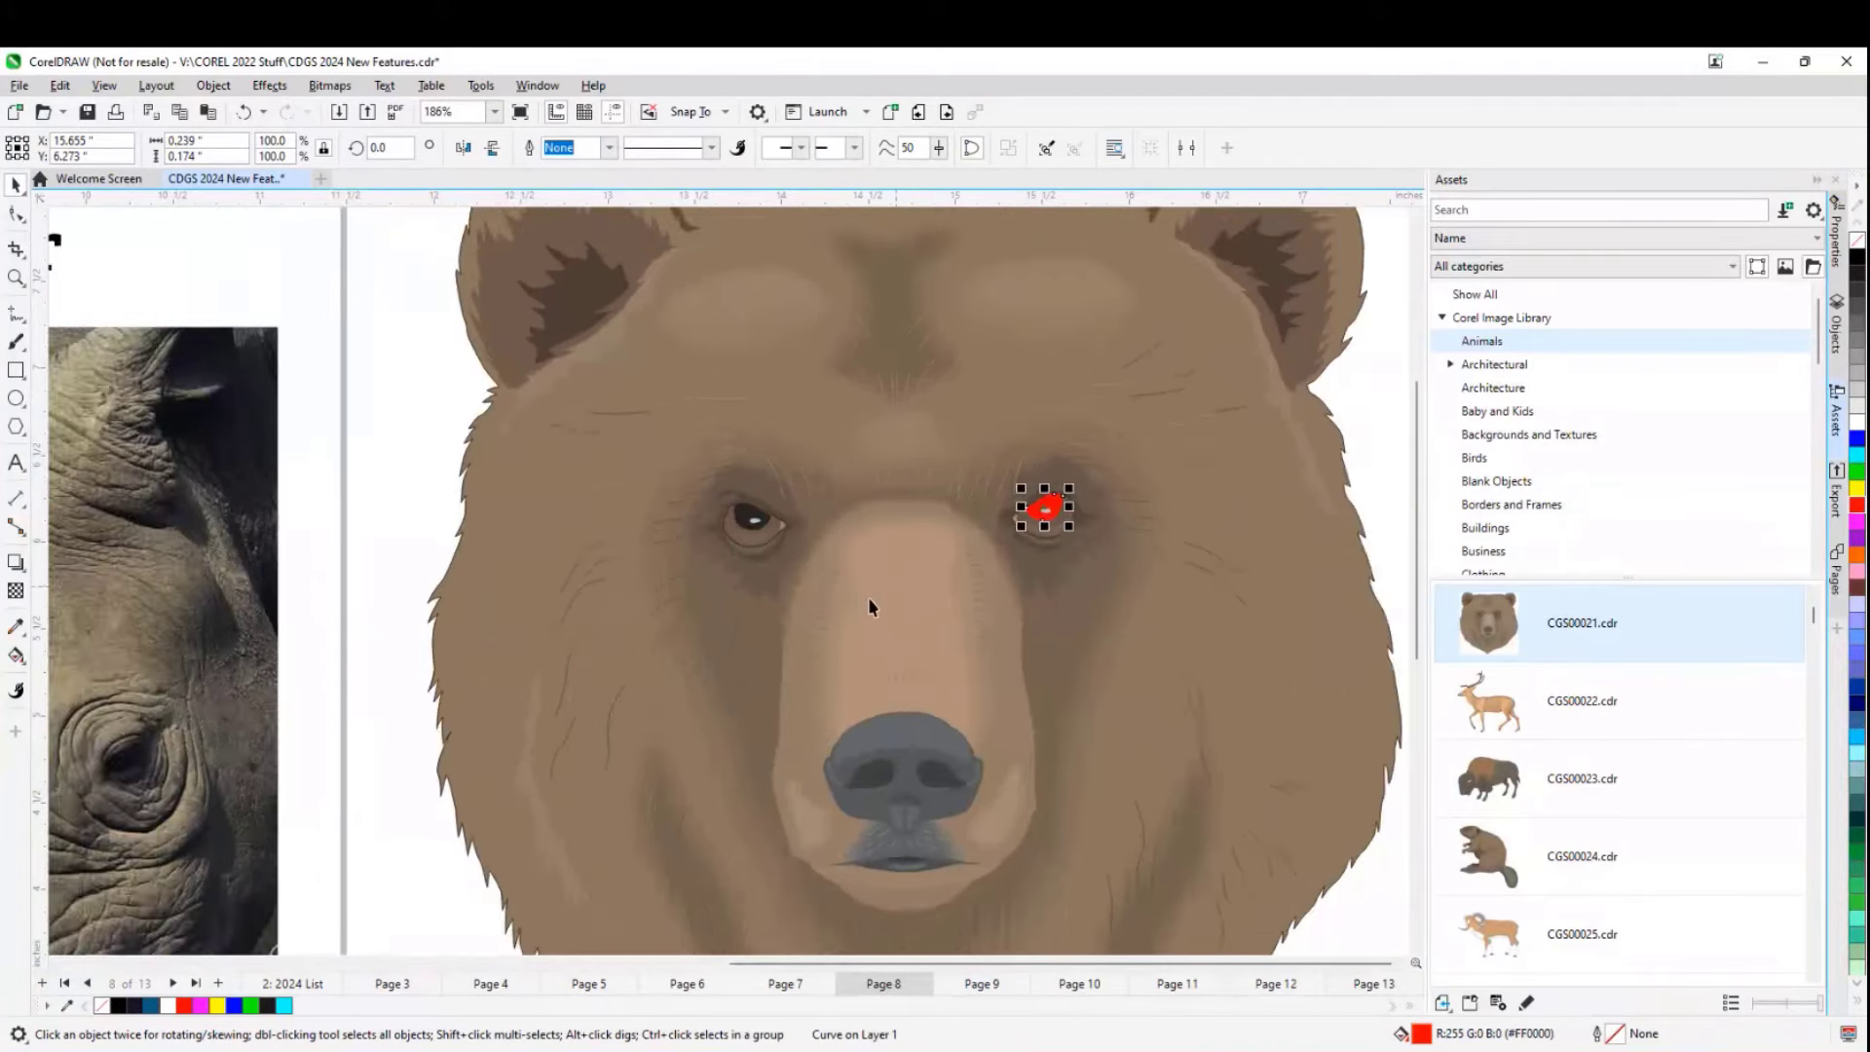
pyautogui.scroll(-3, 868, 599)
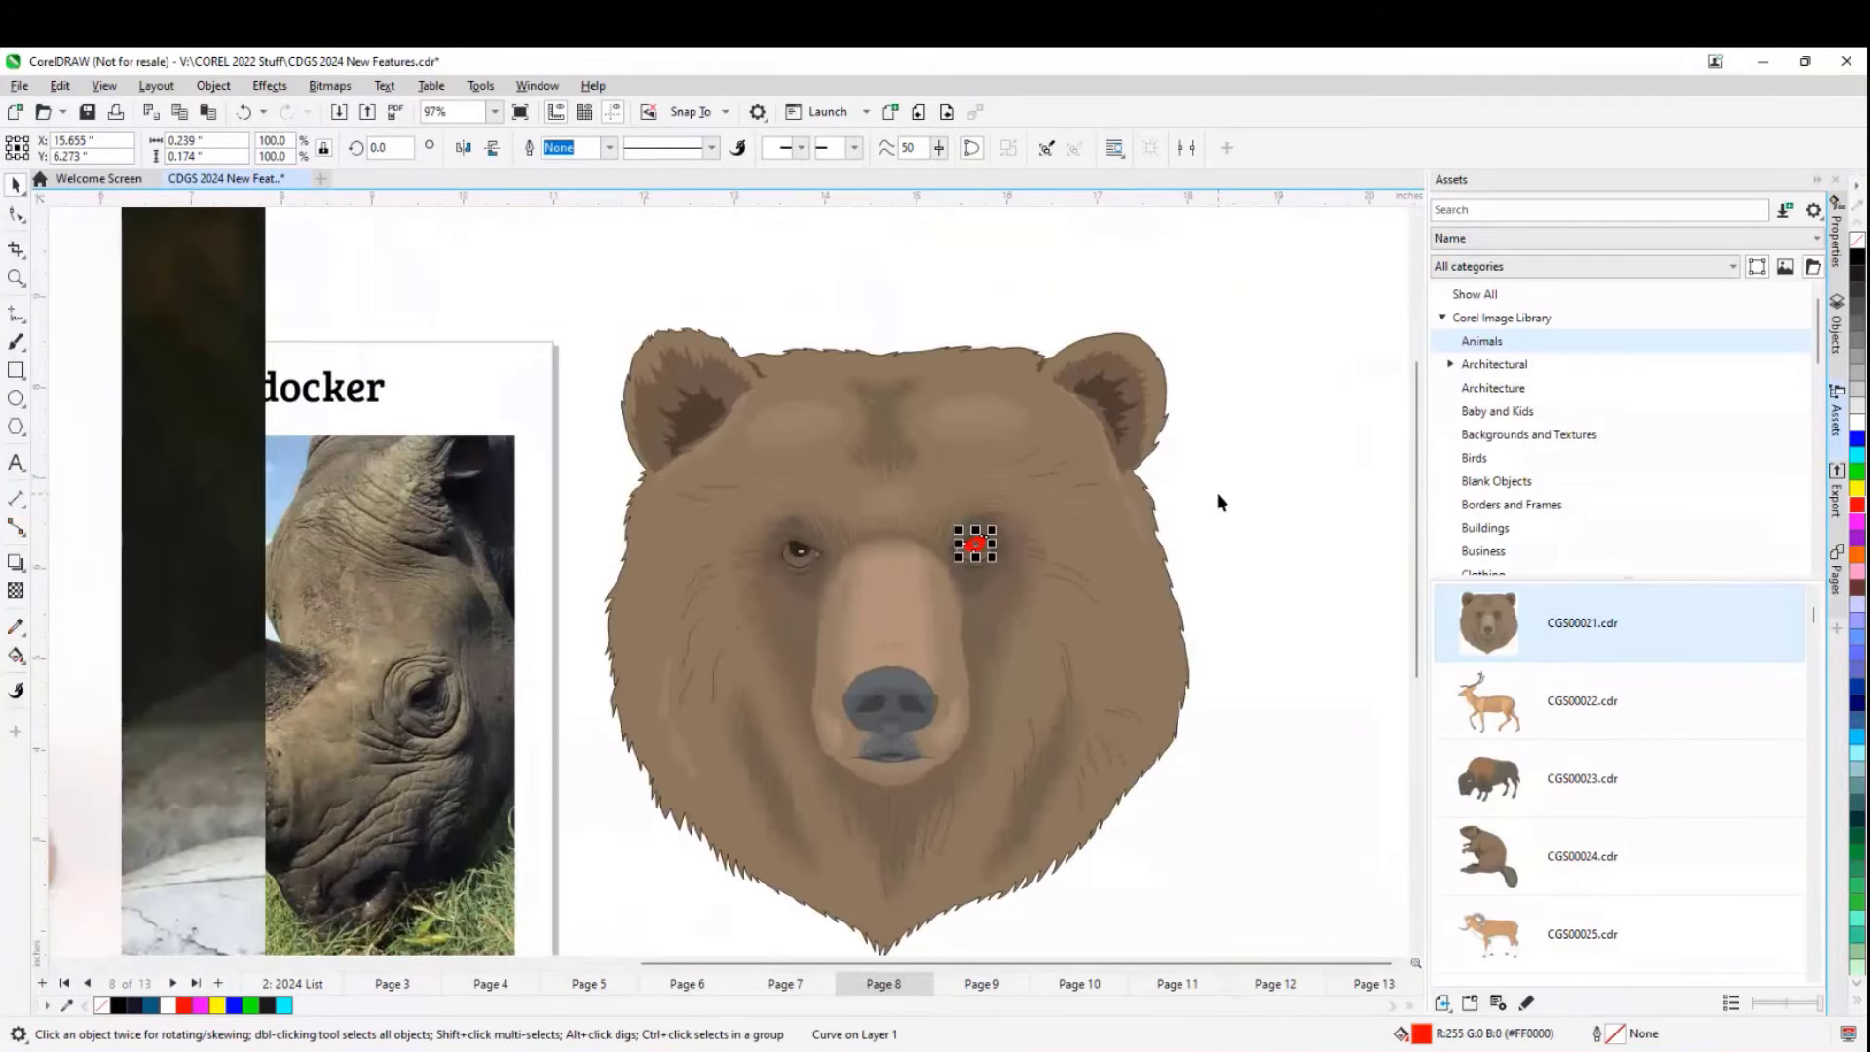
pyautogui.click(1200, 596)
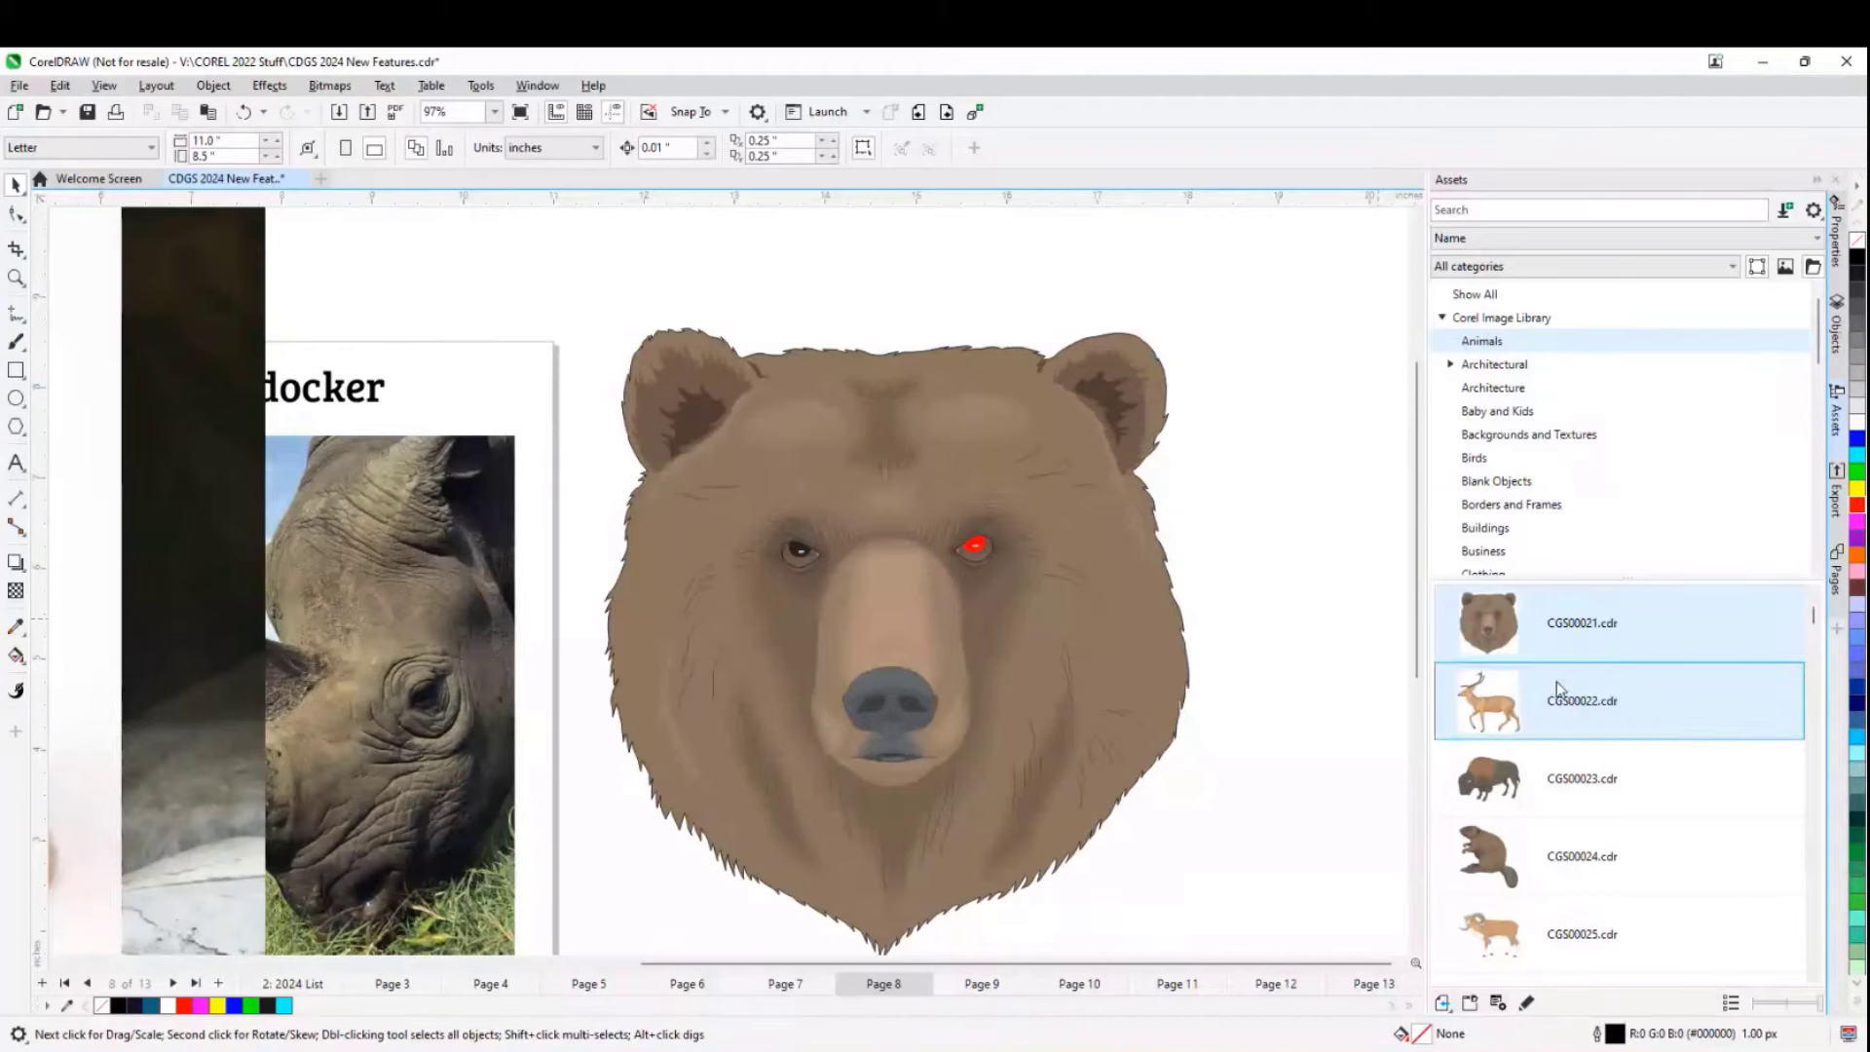
# - Reduce the thumbnail size in the Assets docker and browse the vector animals down to the panda CGS00134.cdr
pyautogui.scroll(-3, 1559, 799)
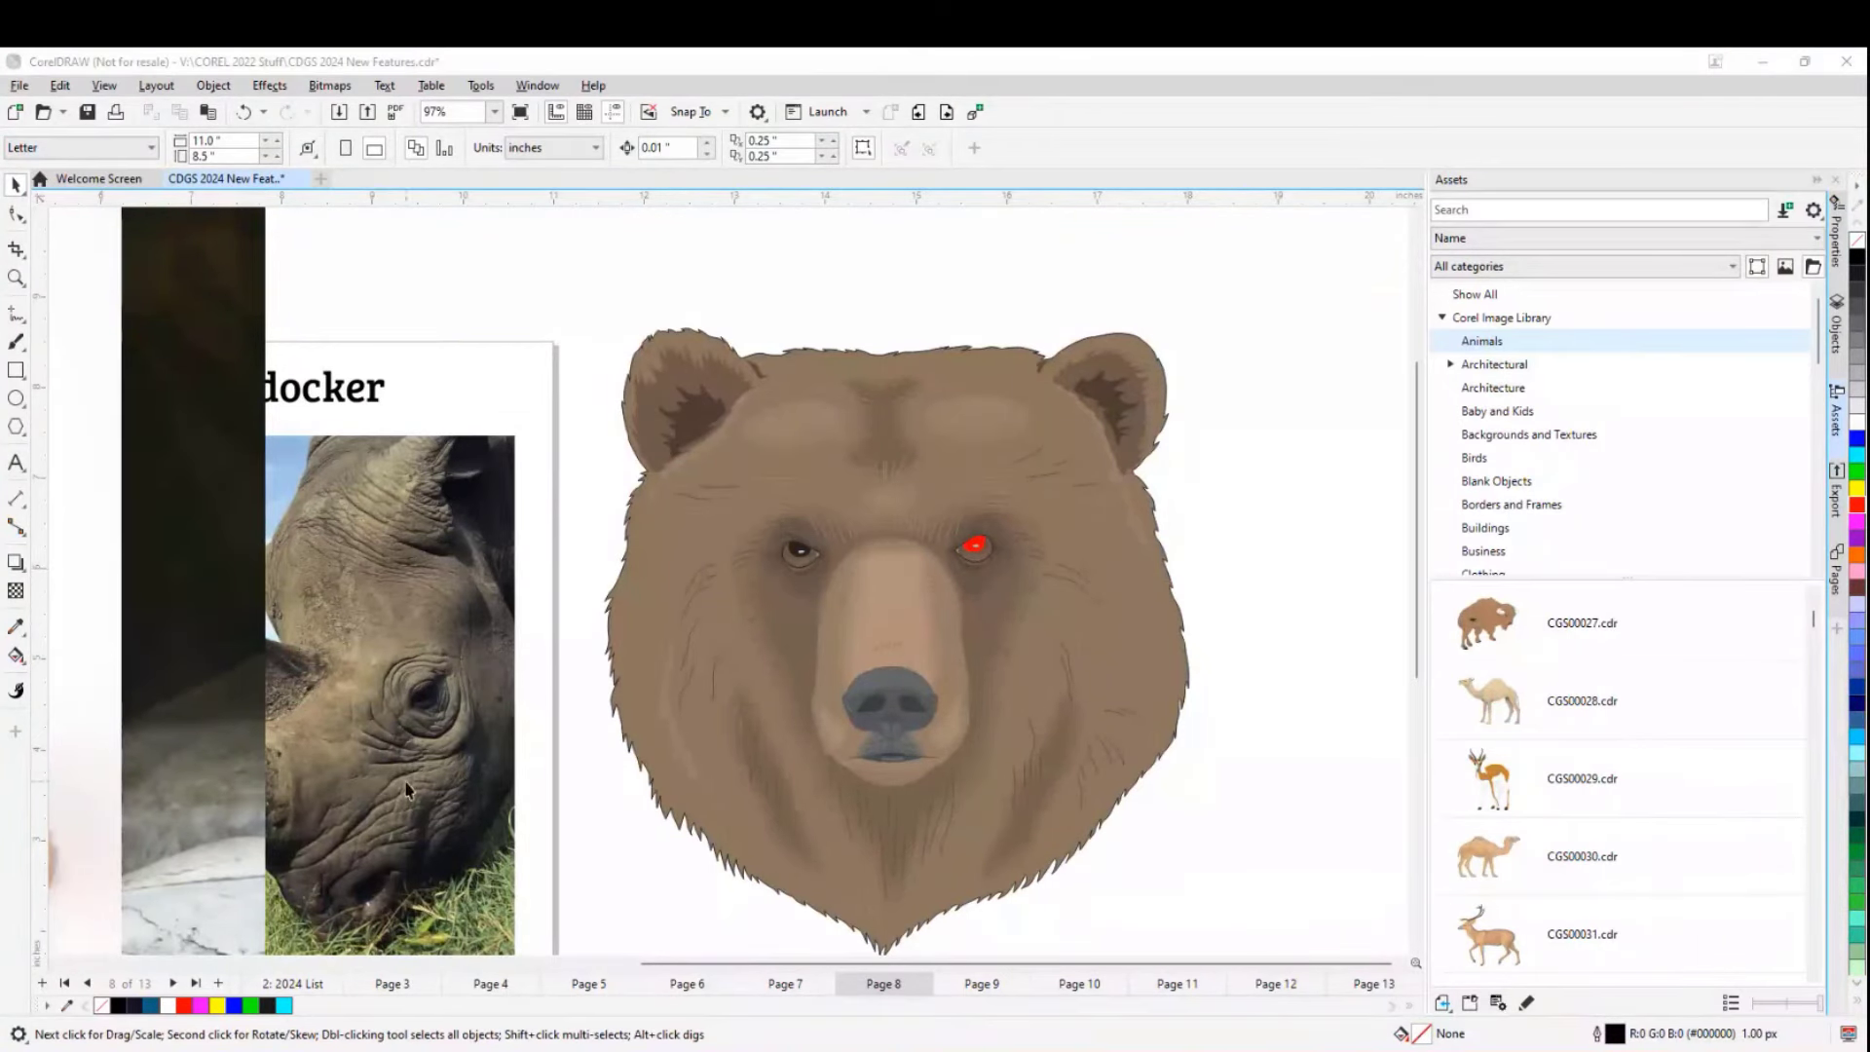
pyautogui.scroll(-2, 1607, 858)
pyautogui.click(1664, 791)
pyautogui.scroll(-5, 1663, 791)
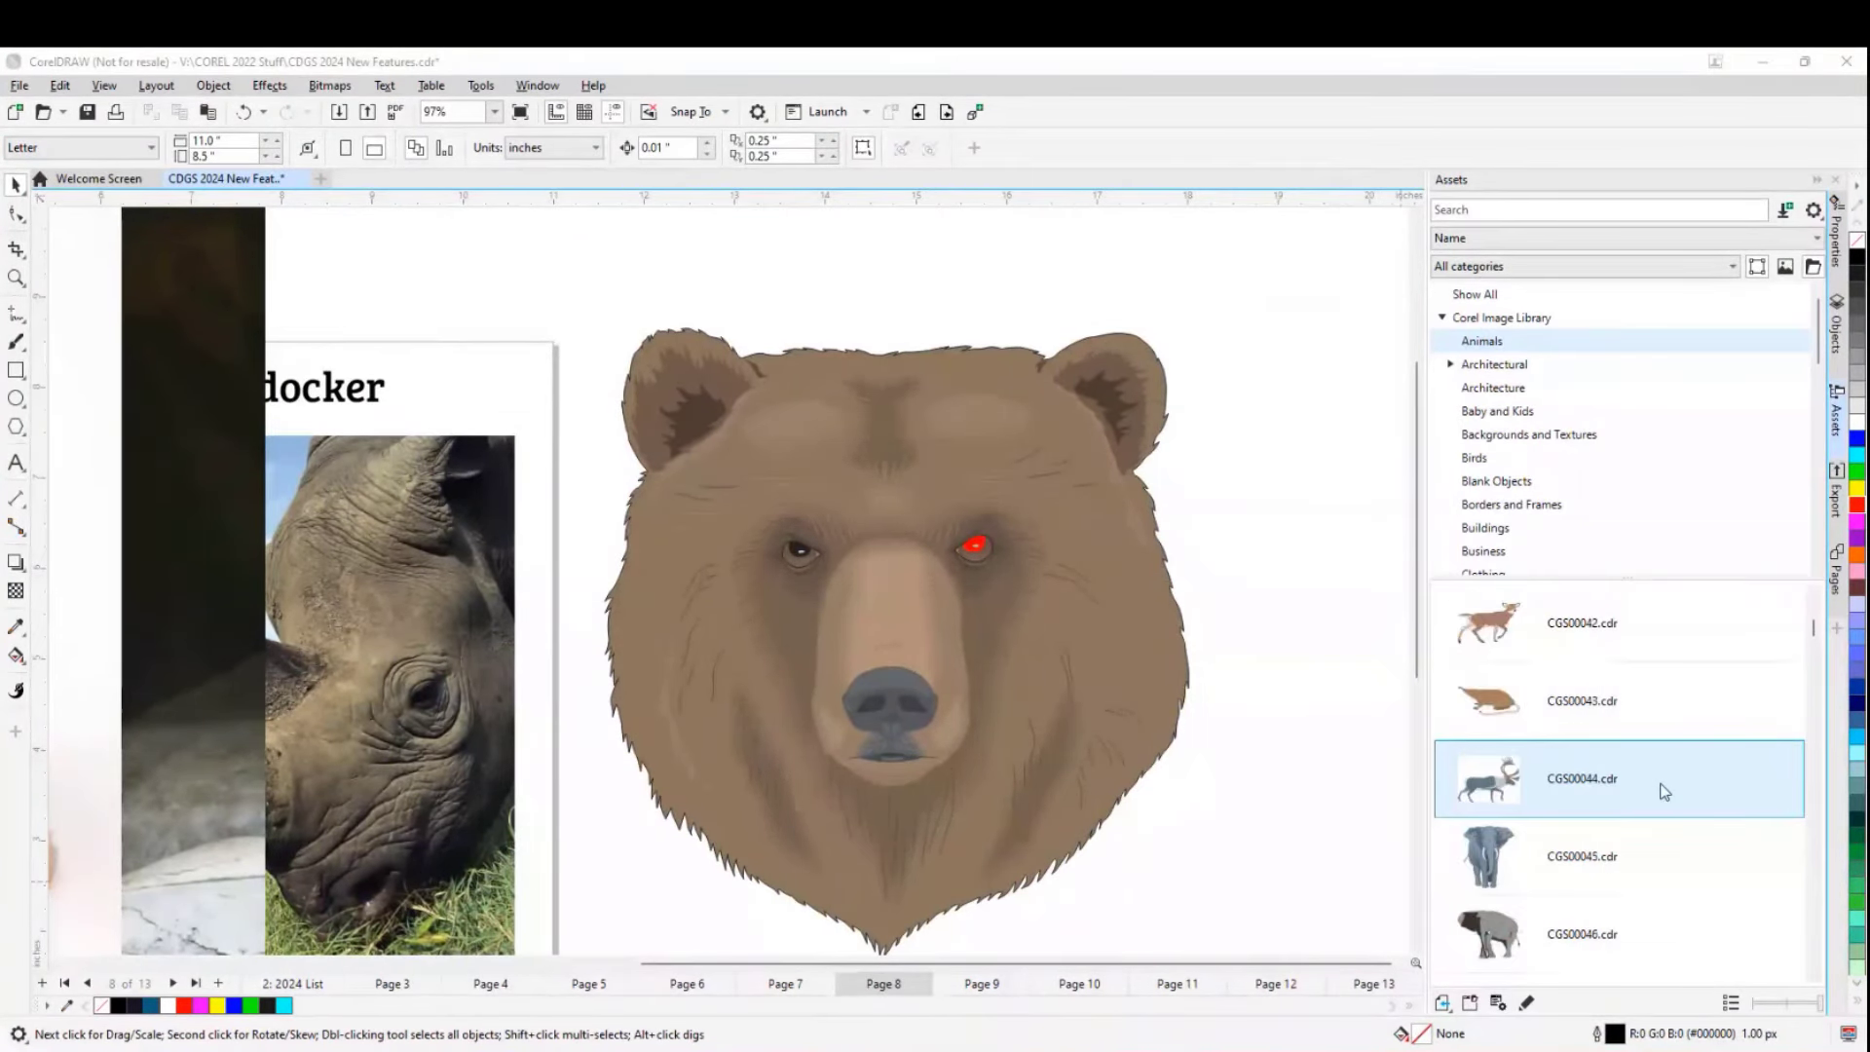
pyautogui.scroll(-3, 1618, 779)
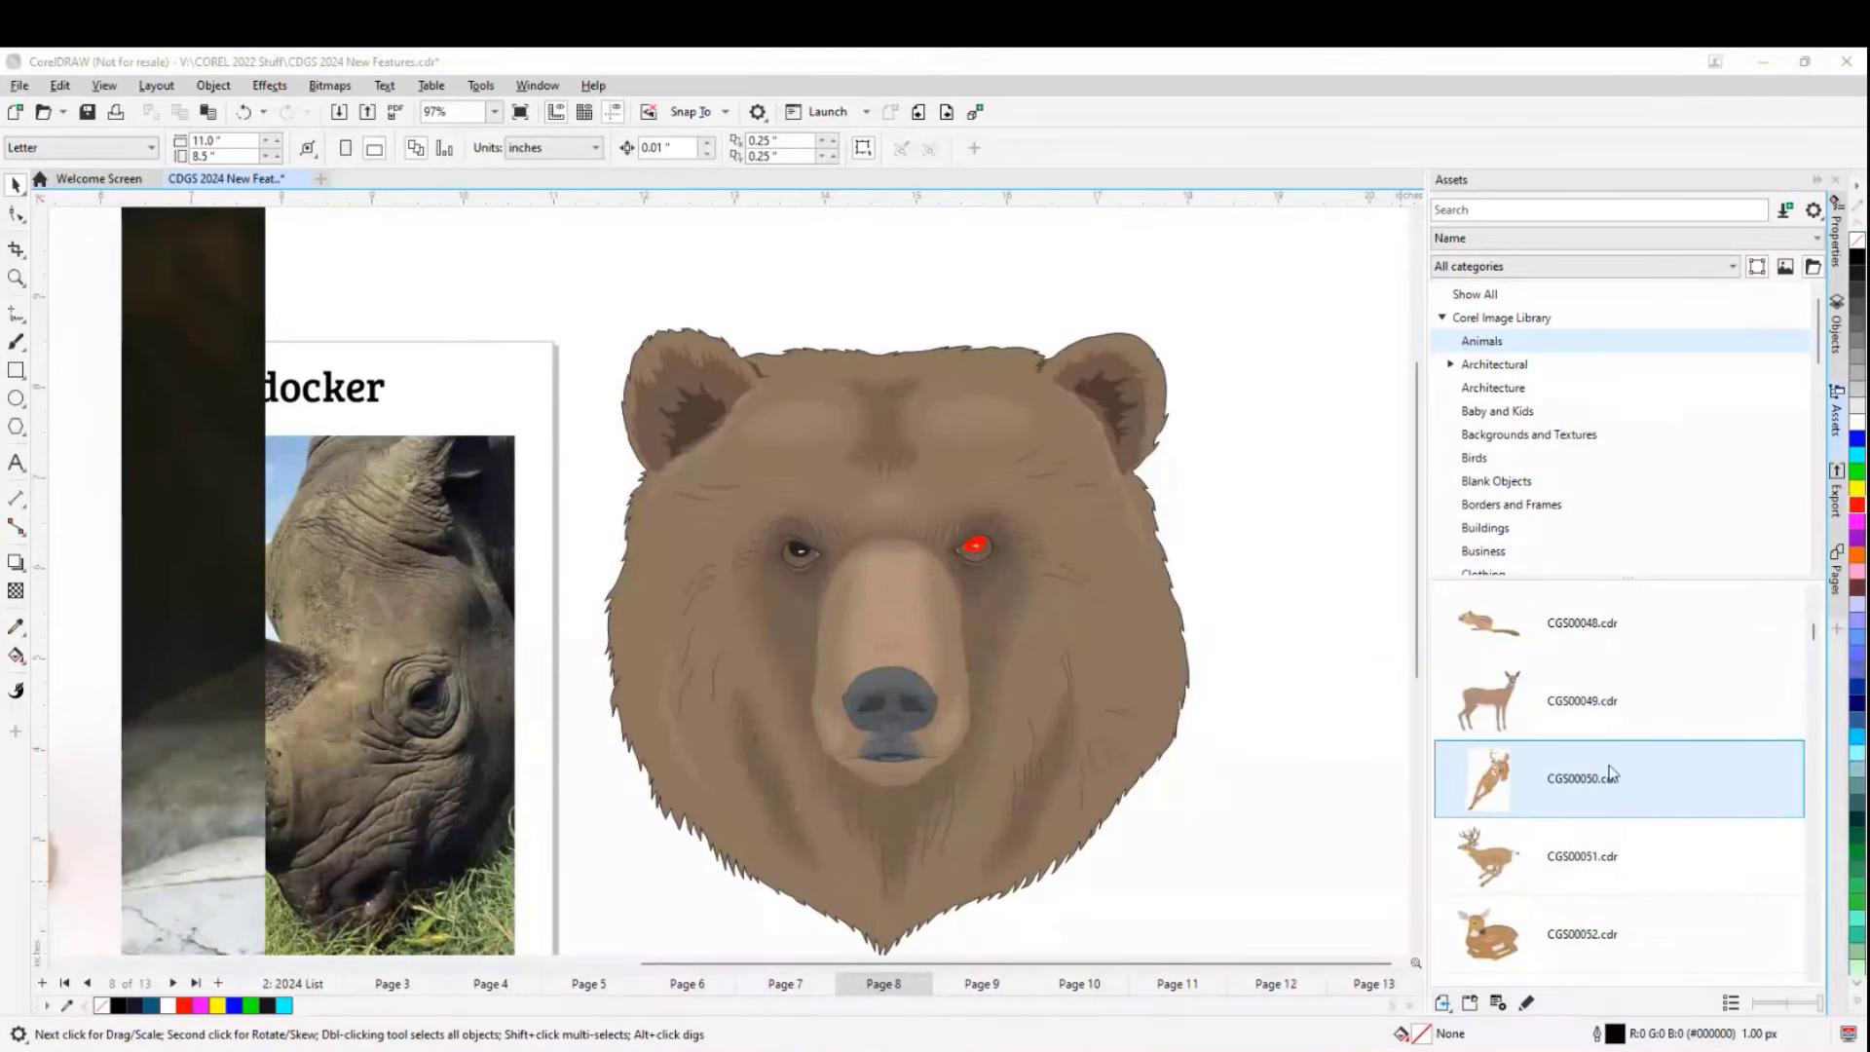
pyautogui.scroll(-4, 1588, 731)
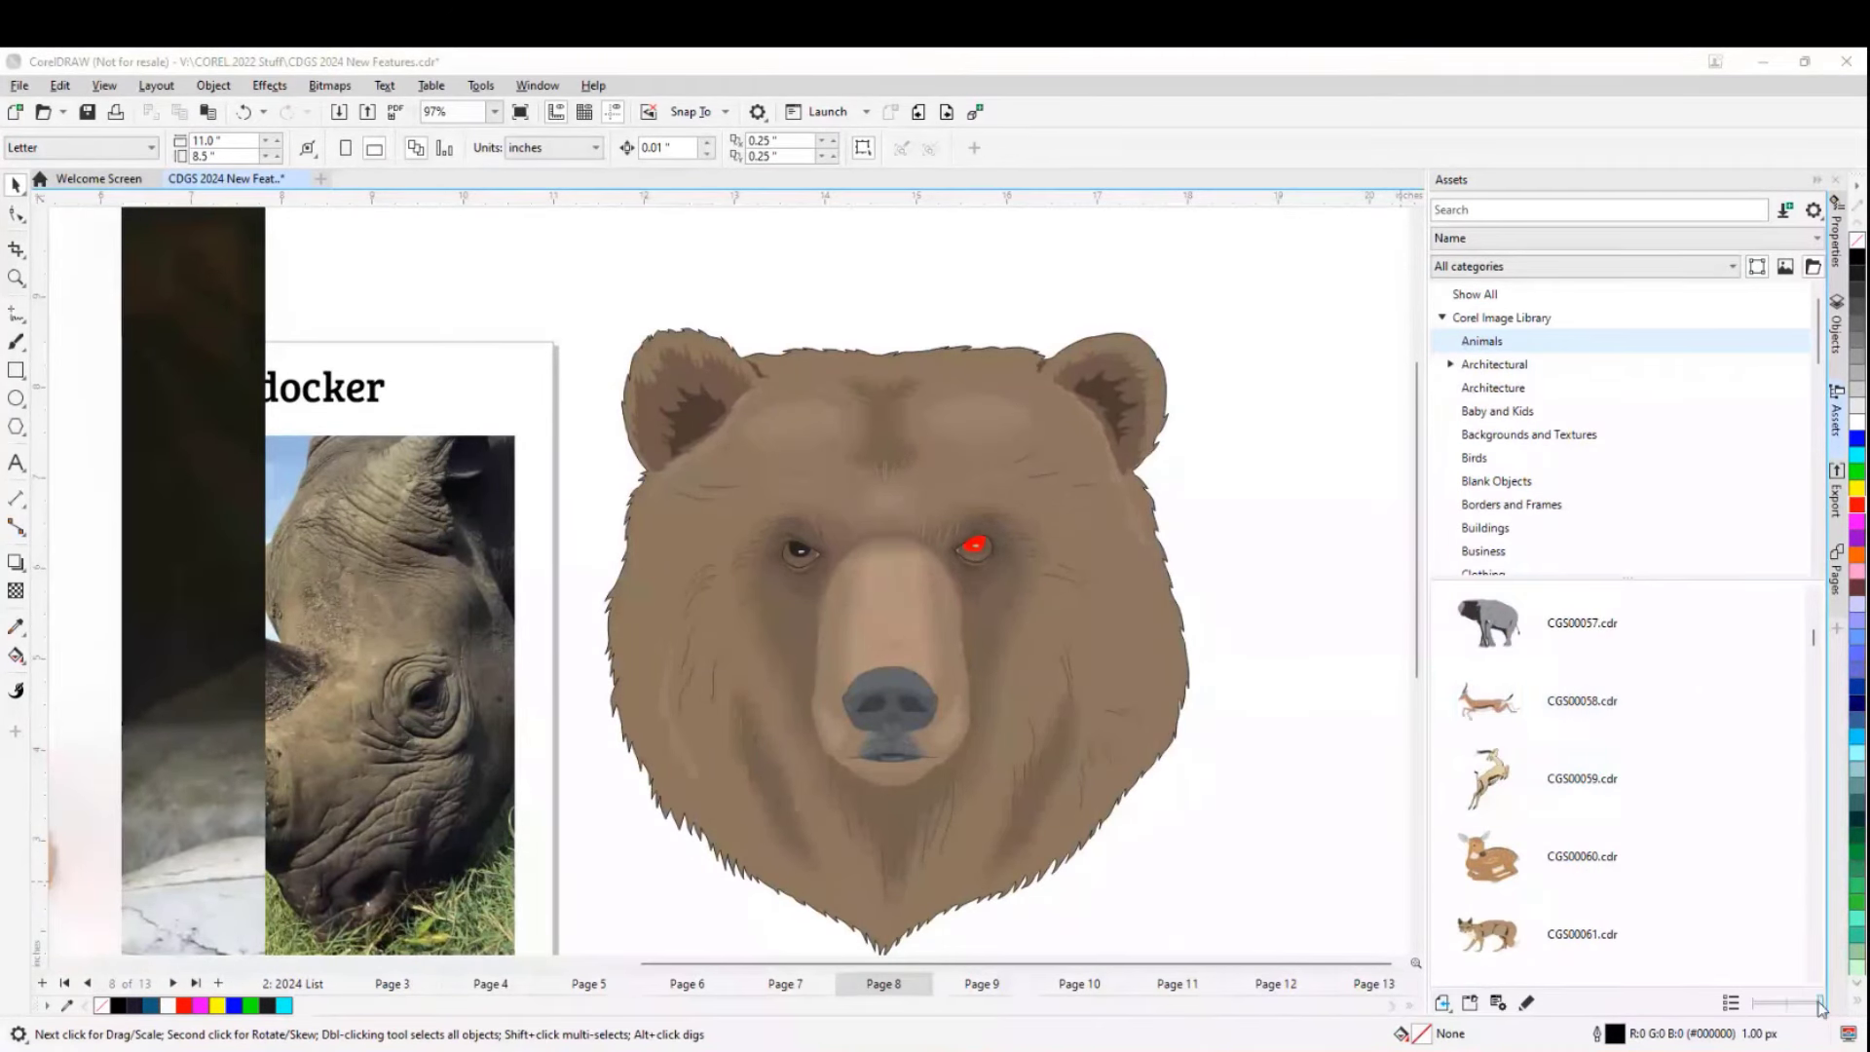
pyautogui.moveTo(1820, 1007); pyautogui.dragTo(1791, 1005)
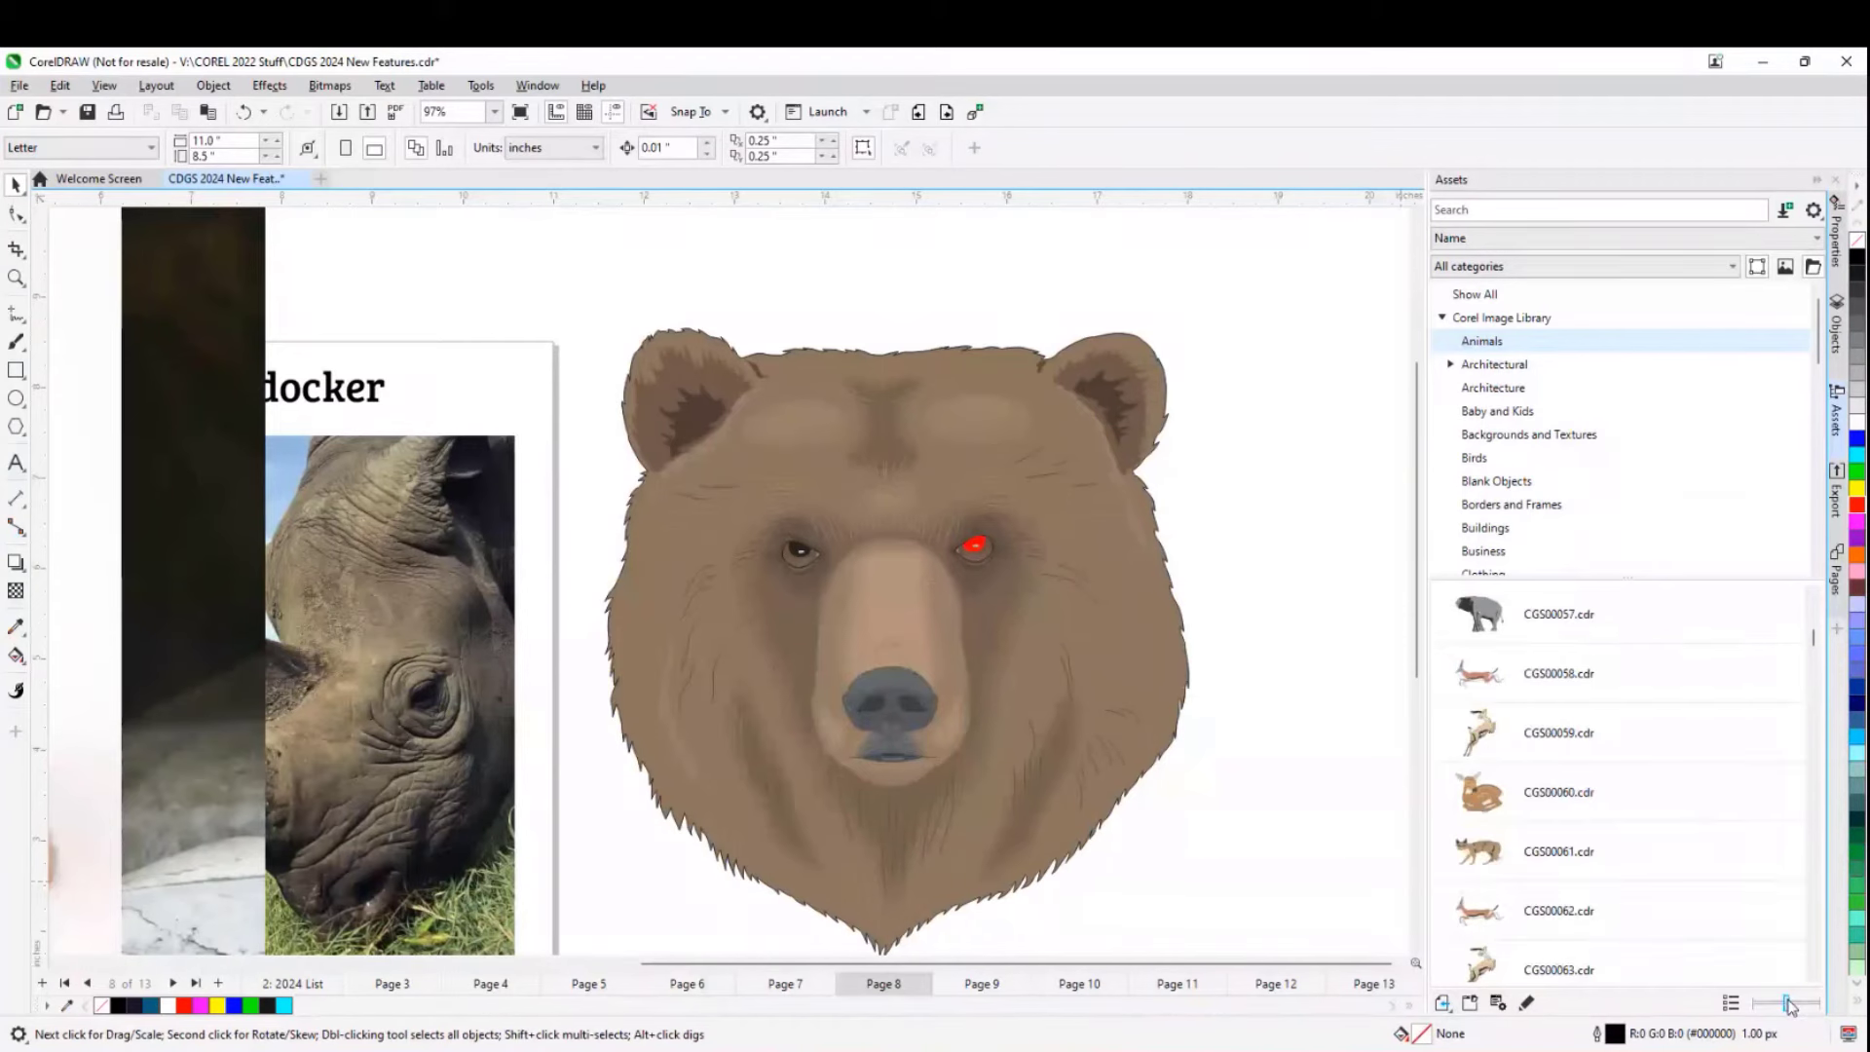
pyautogui.scroll(-10, 1617, 769)
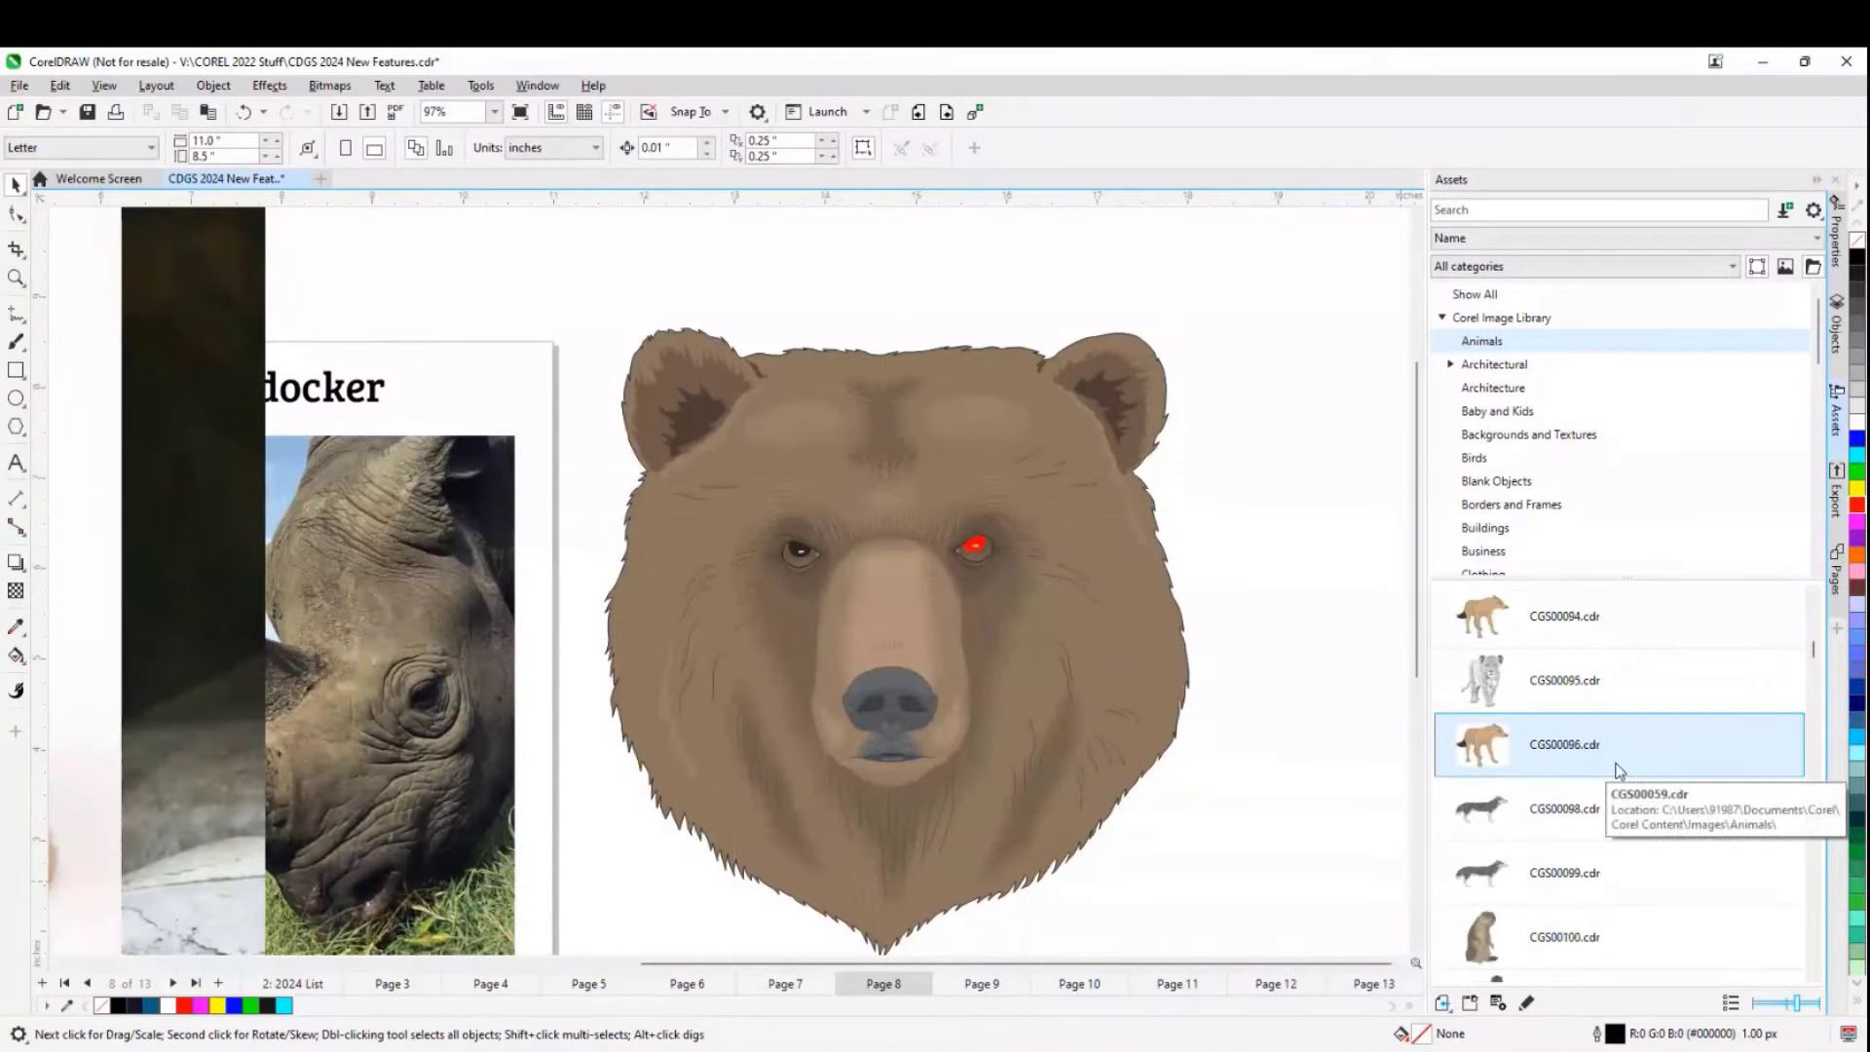
pyautogui.scroll(-8, 1617, 769)
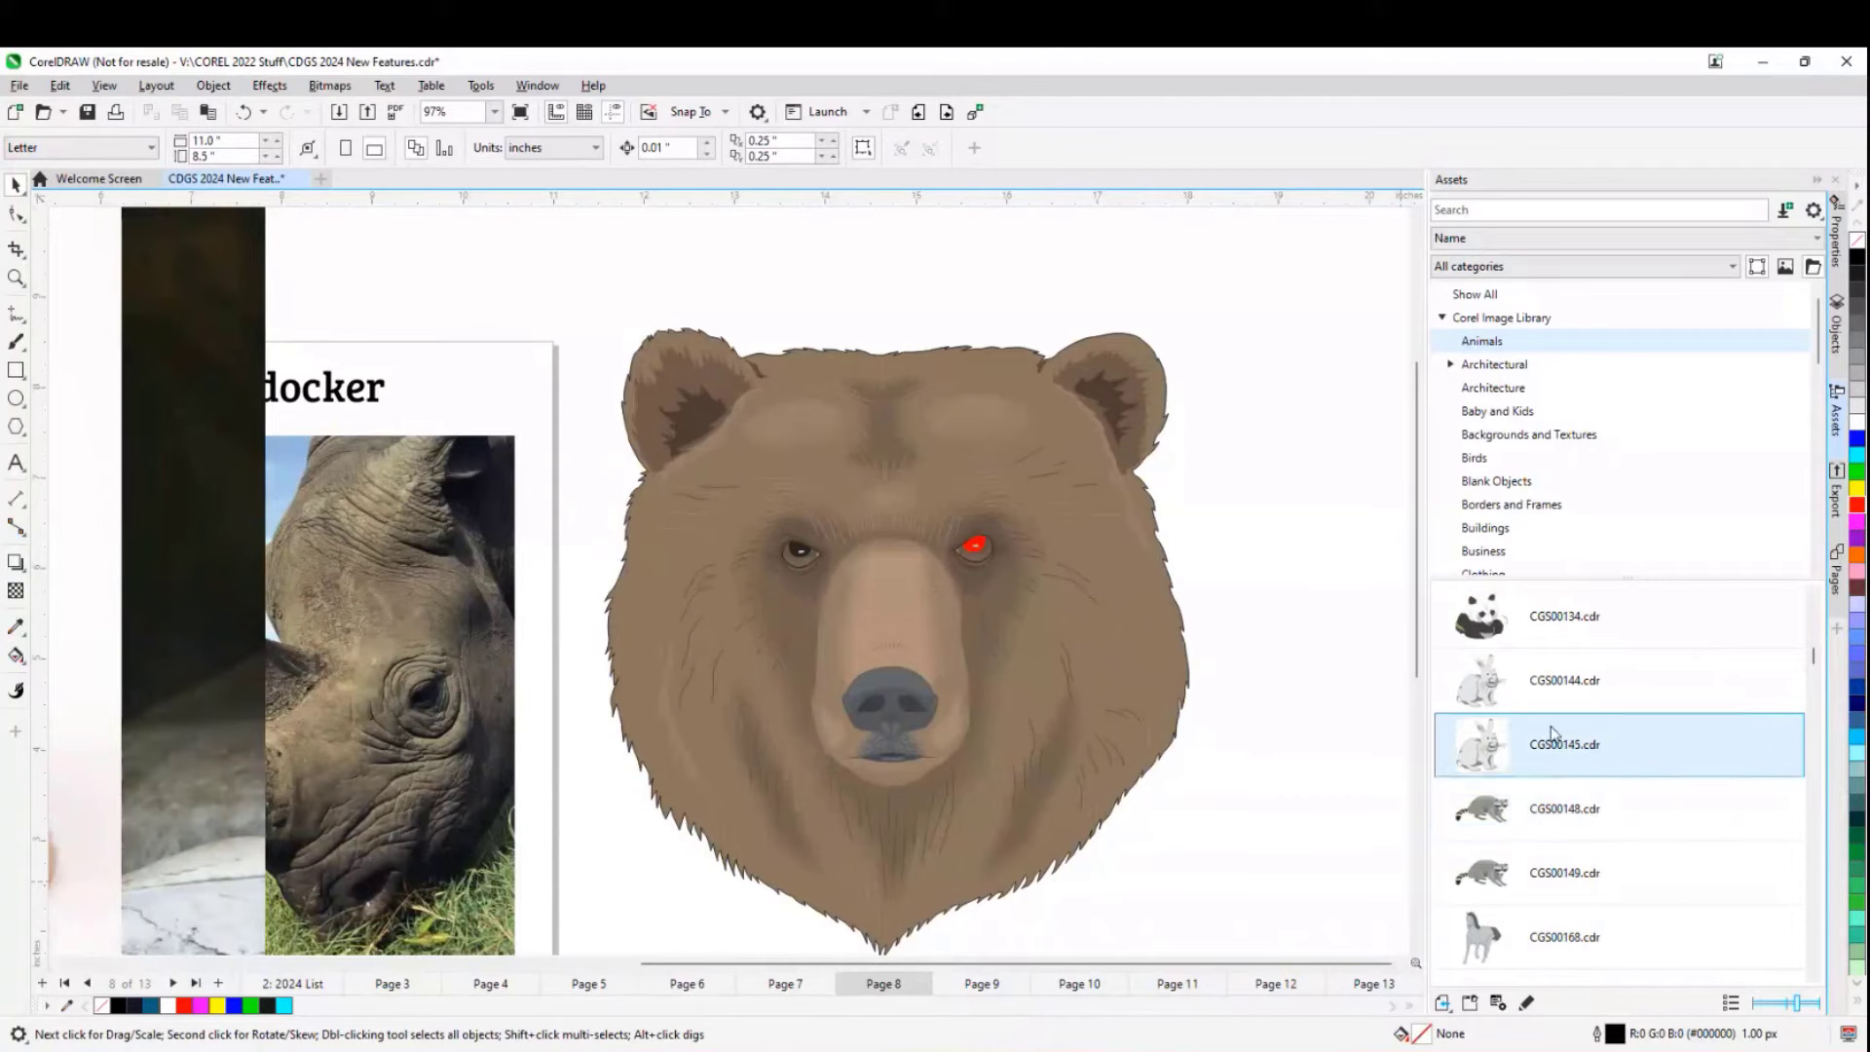
# - Place the panda CGS00134.cdr beside the bear, on the side away from the page, and ungroup all its objects
pyautogui.moveTo(1558, 631); pyautogui.dragTo(513, 640)
pyautogui.scroll(-3, 816, 653)
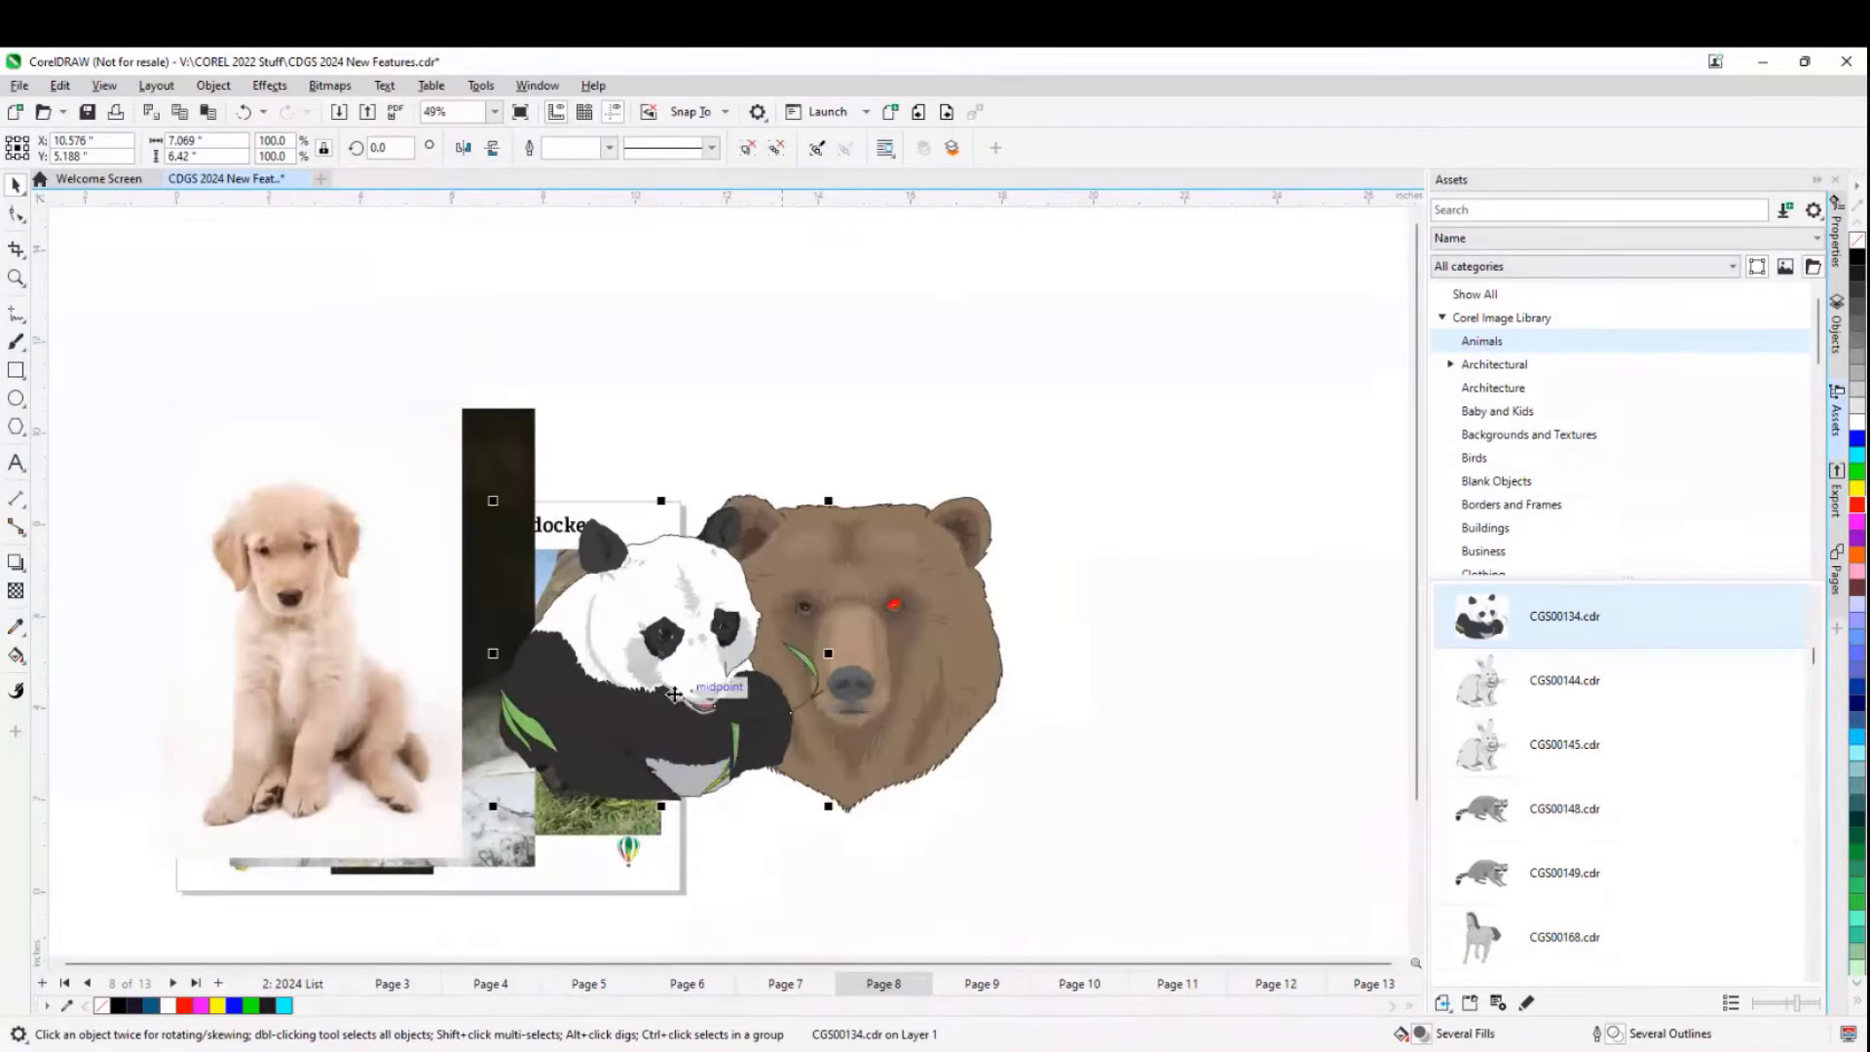
pyautogui.moveTo(674, 693); pyautogui.dragTo(1197, 695)
pyautogui.rightClick(1218, 719)
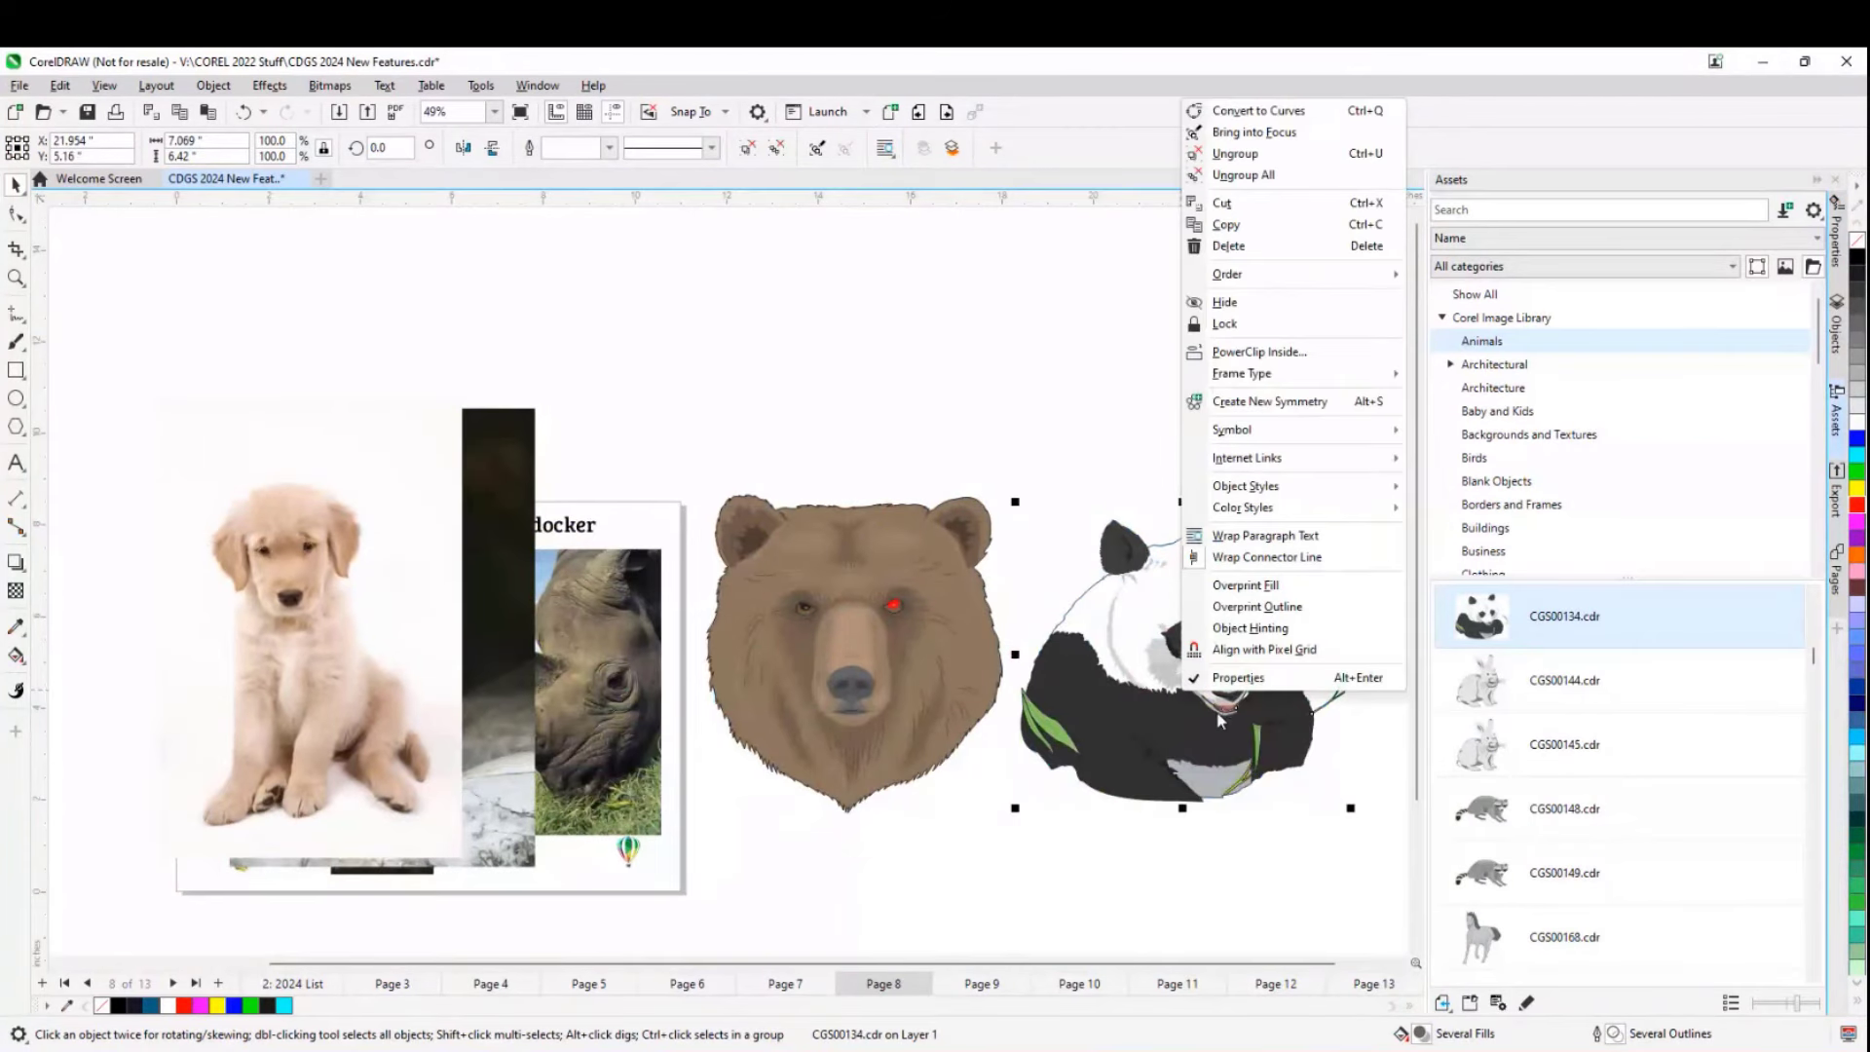
pyautogui.click(1266, 177)
pyautogui.click(1161, 393)
# - Fill part of the bamboo leaf at the far right of the panda drawing with blue (#0000FF)
pyautogui.scroll(3, 1186, 629)
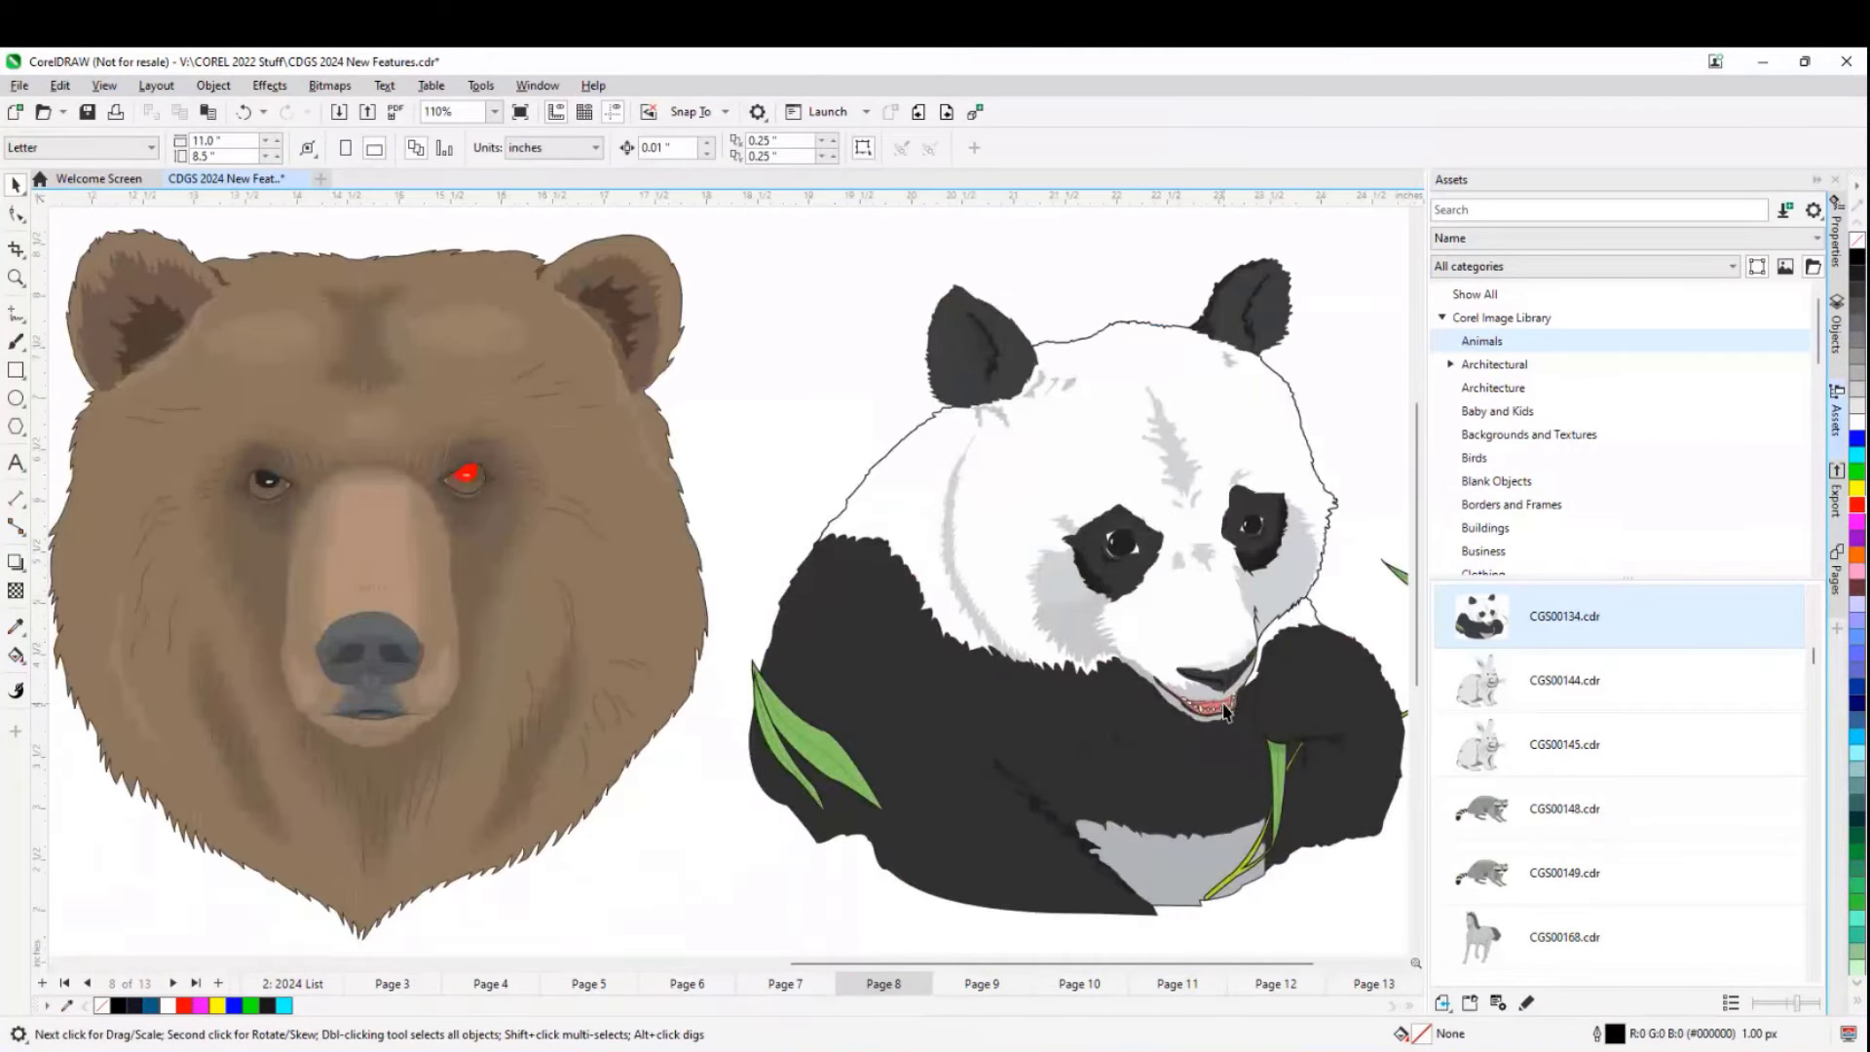
pyautogui.scroll(-2, 1030, 687)
pyautogui.click(1278, 643)
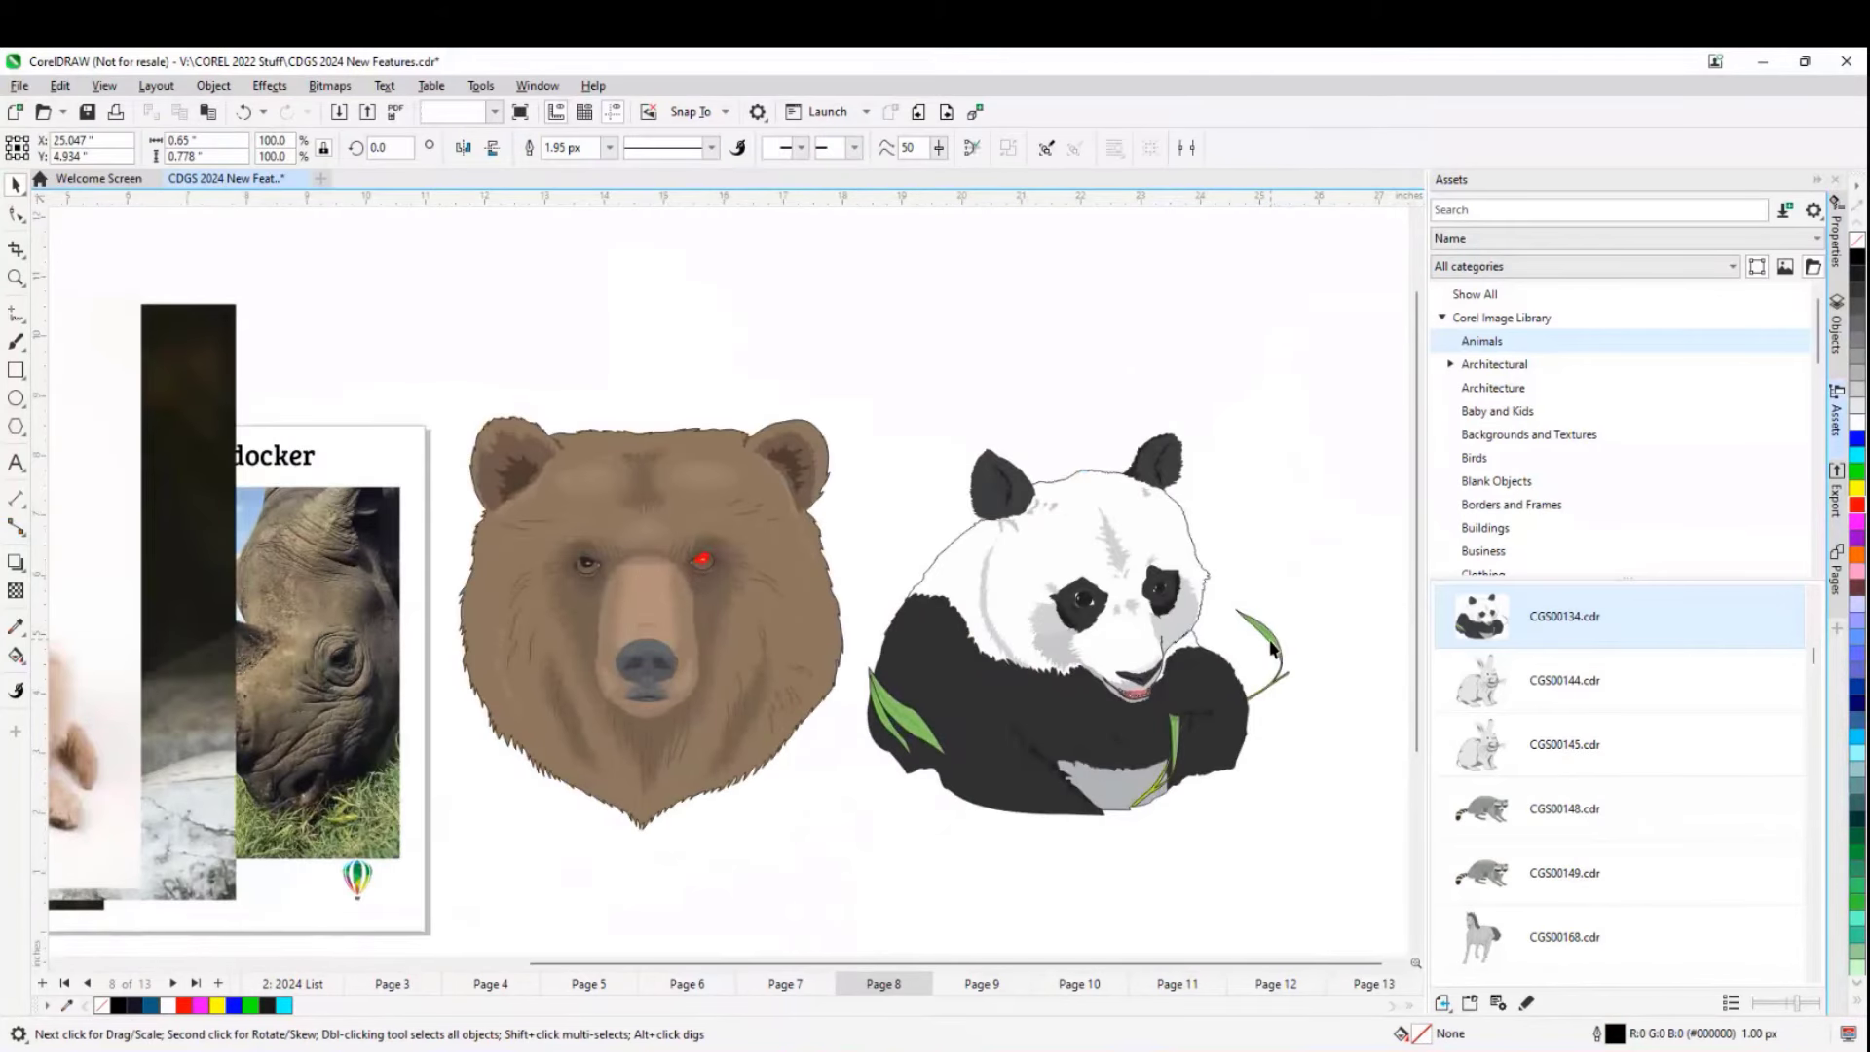
pyautogui.click(1860, 440)
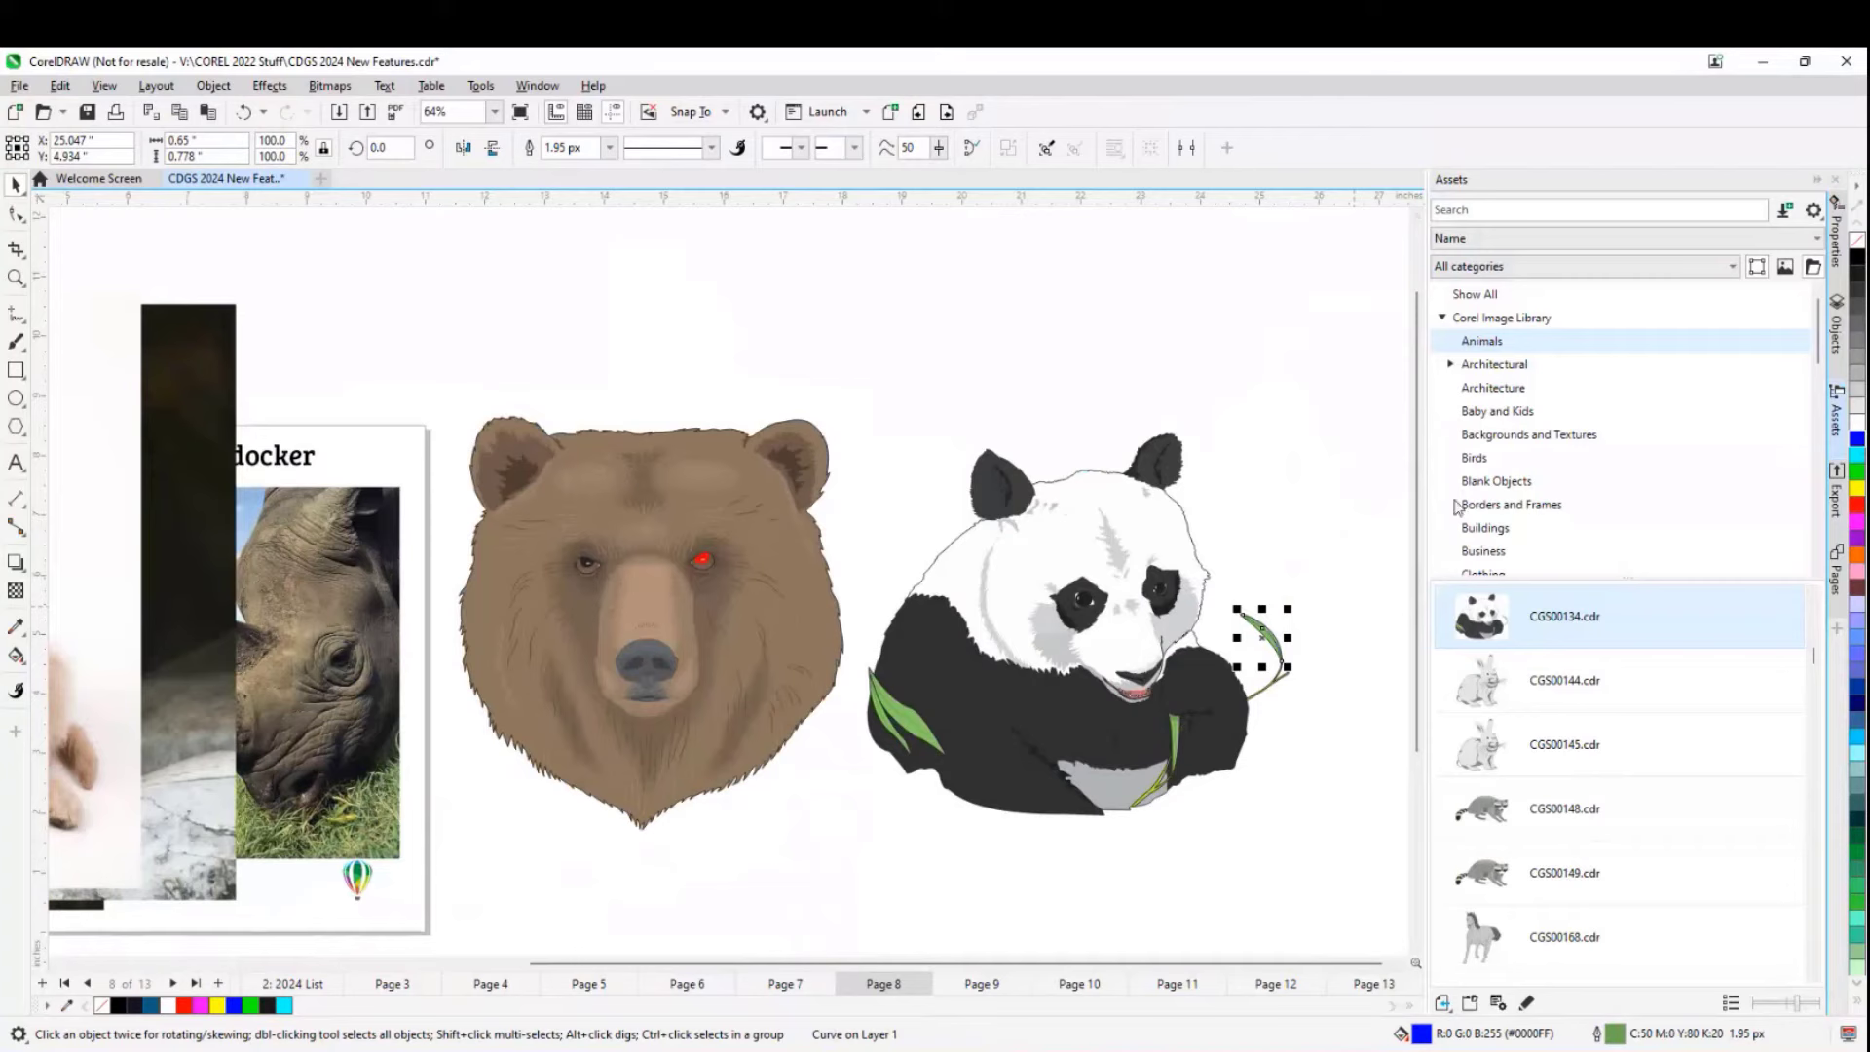
pyautogui.click(1261, 616)
pyautogui.scroll(3, 1251, 650)
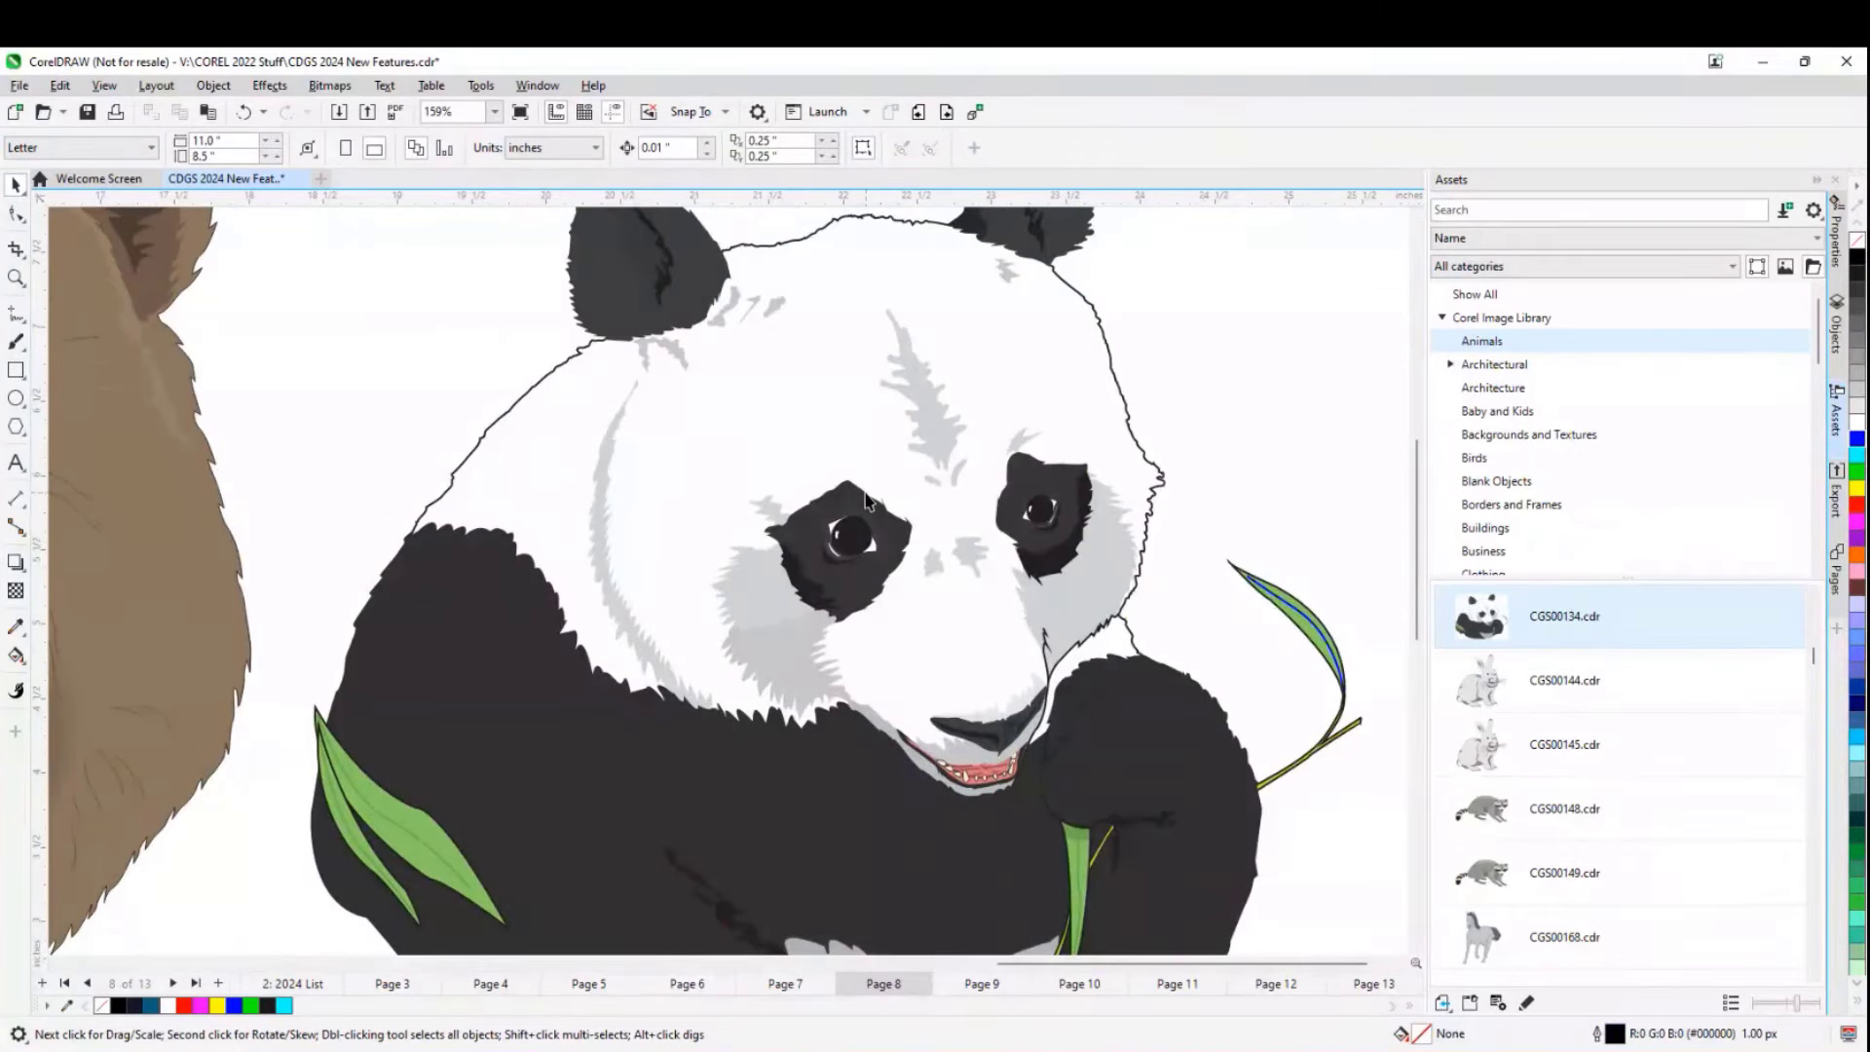
pyautogui.scroll(-2, 865, 502)
pyautogui.scroll(-2, 812, 458)
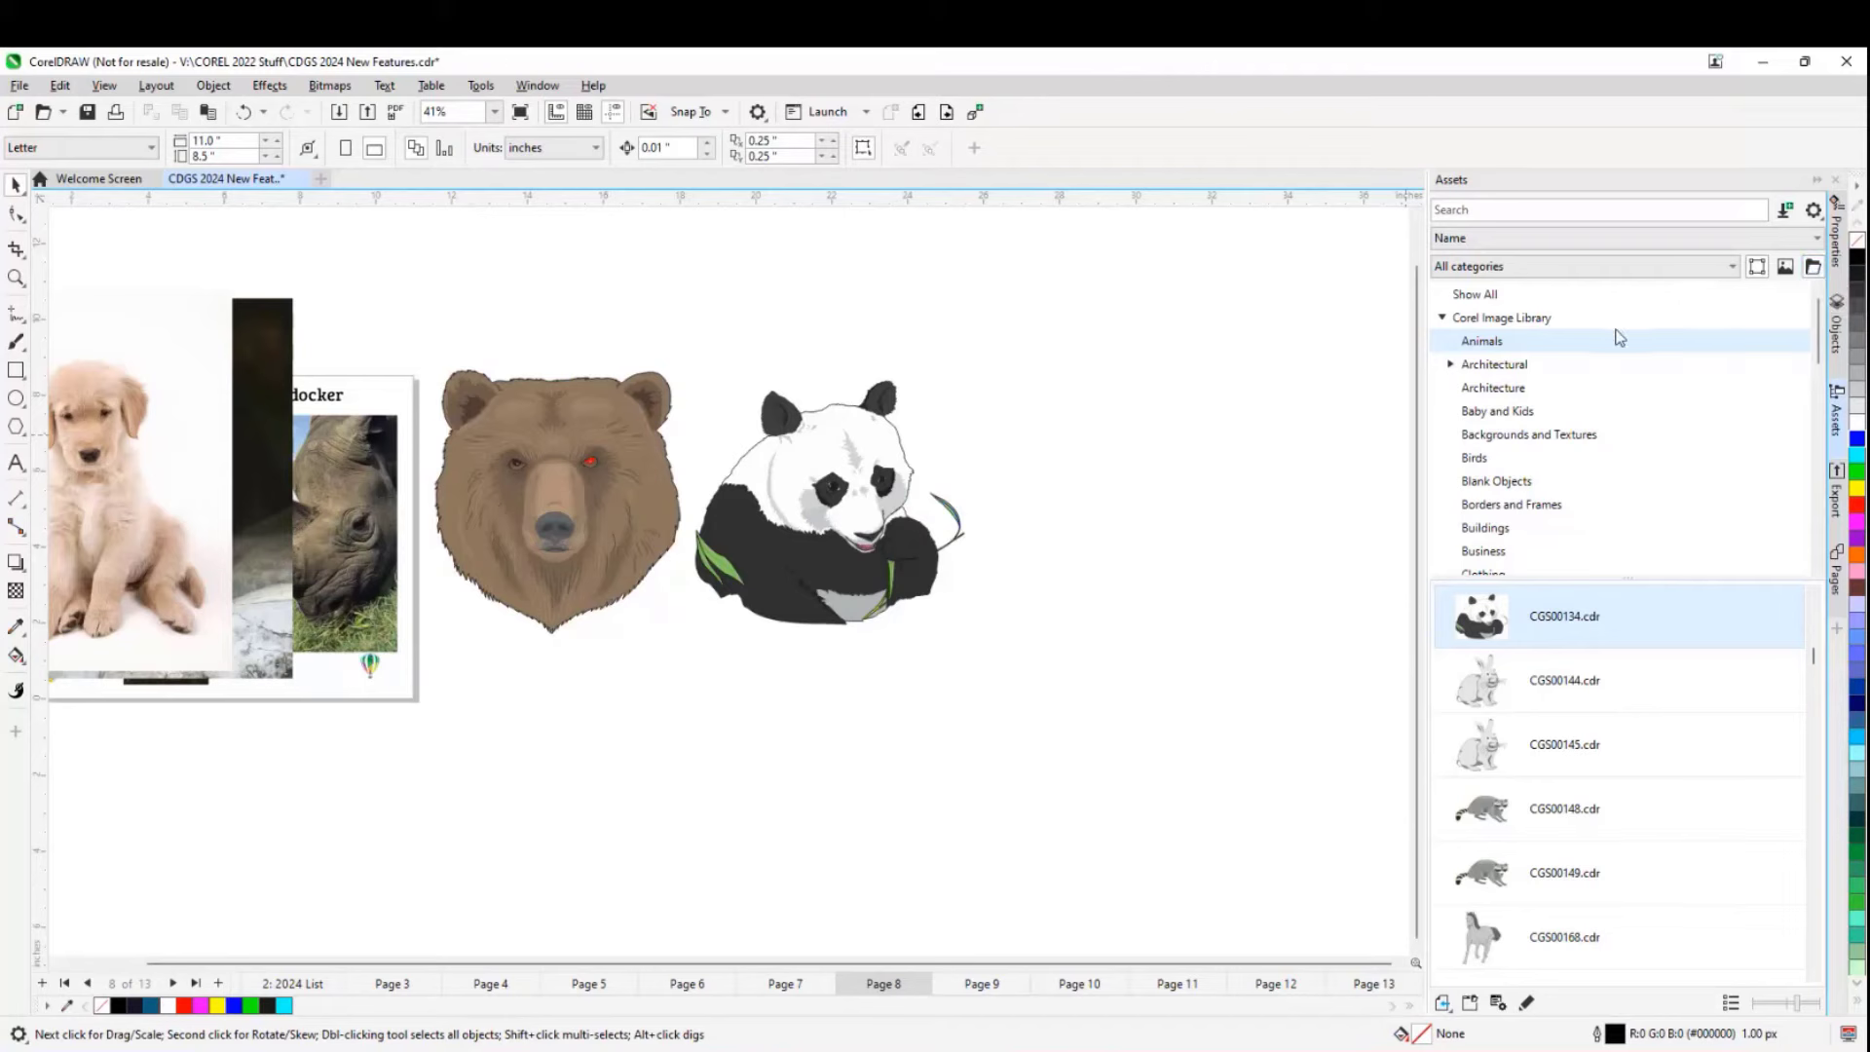
# - Browse the Corel Image Library categories Buildings, Business, Clothing, Culture, Design Elements and Education
pyautogui.click(1498, 531)
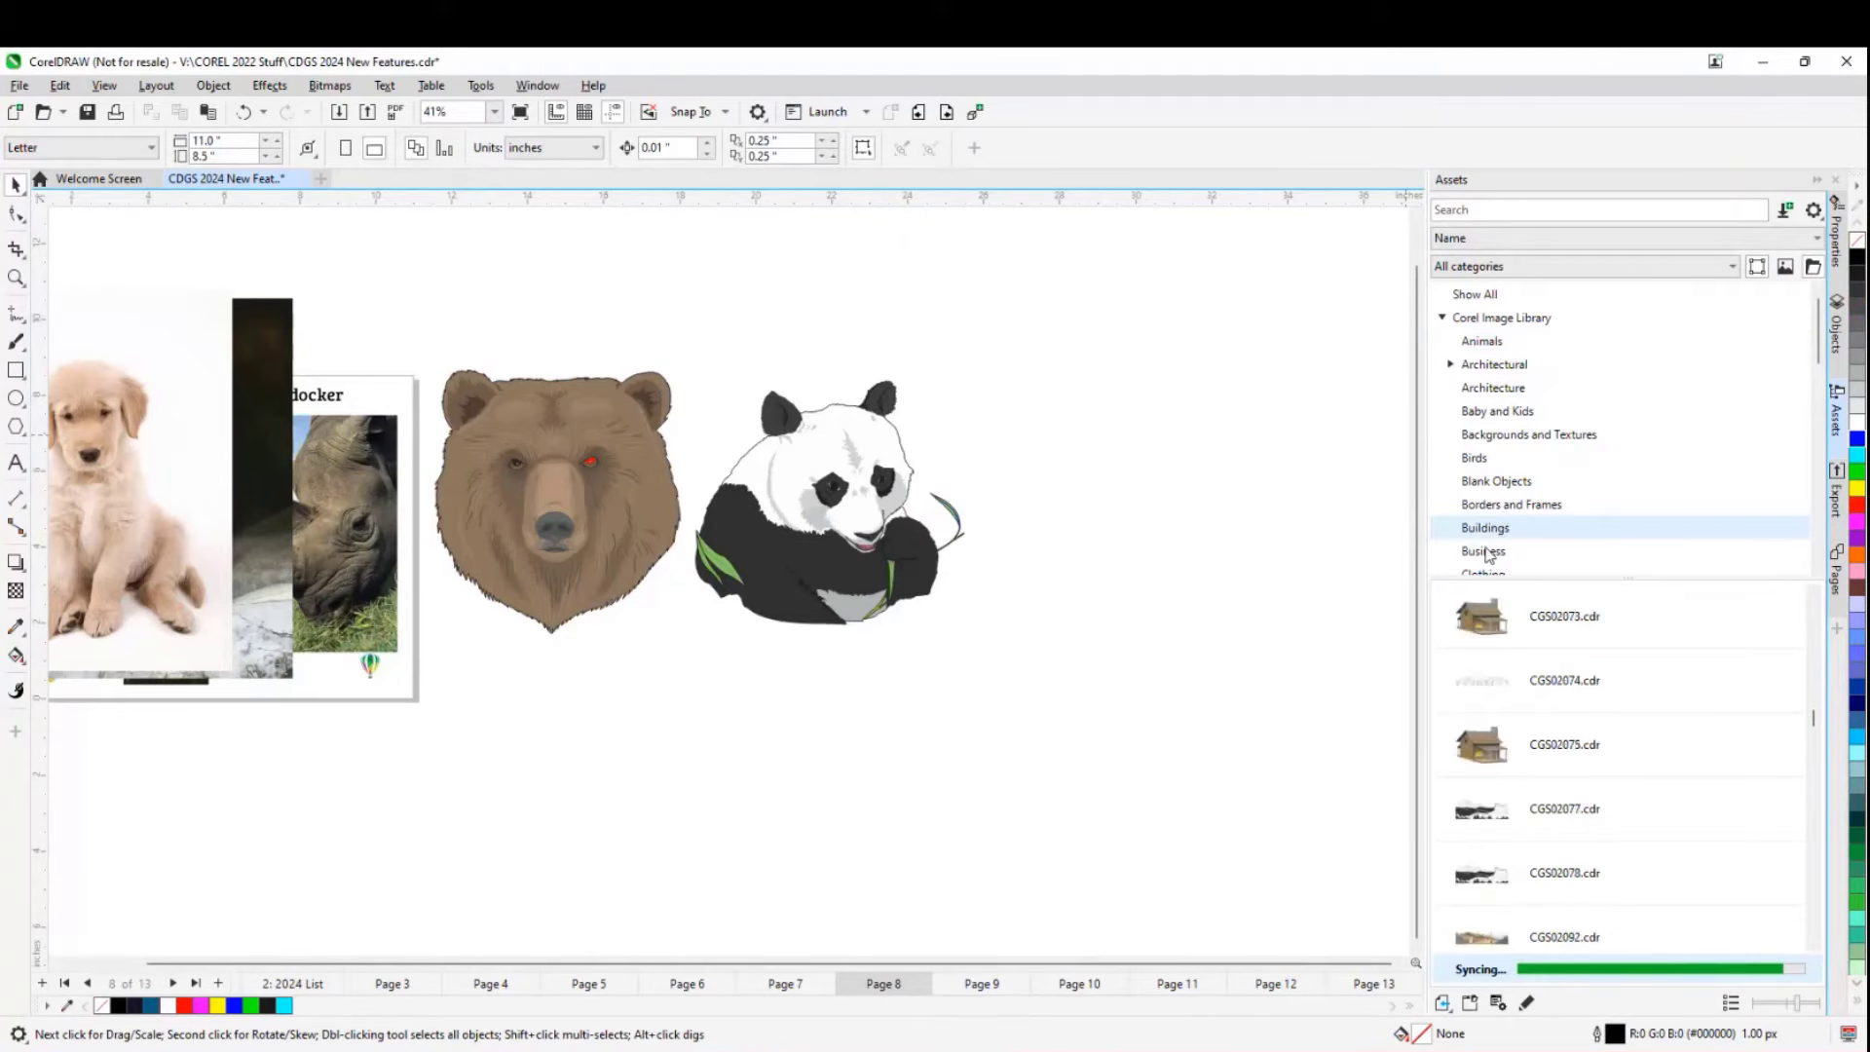
pyautogui.click(1486, 552)
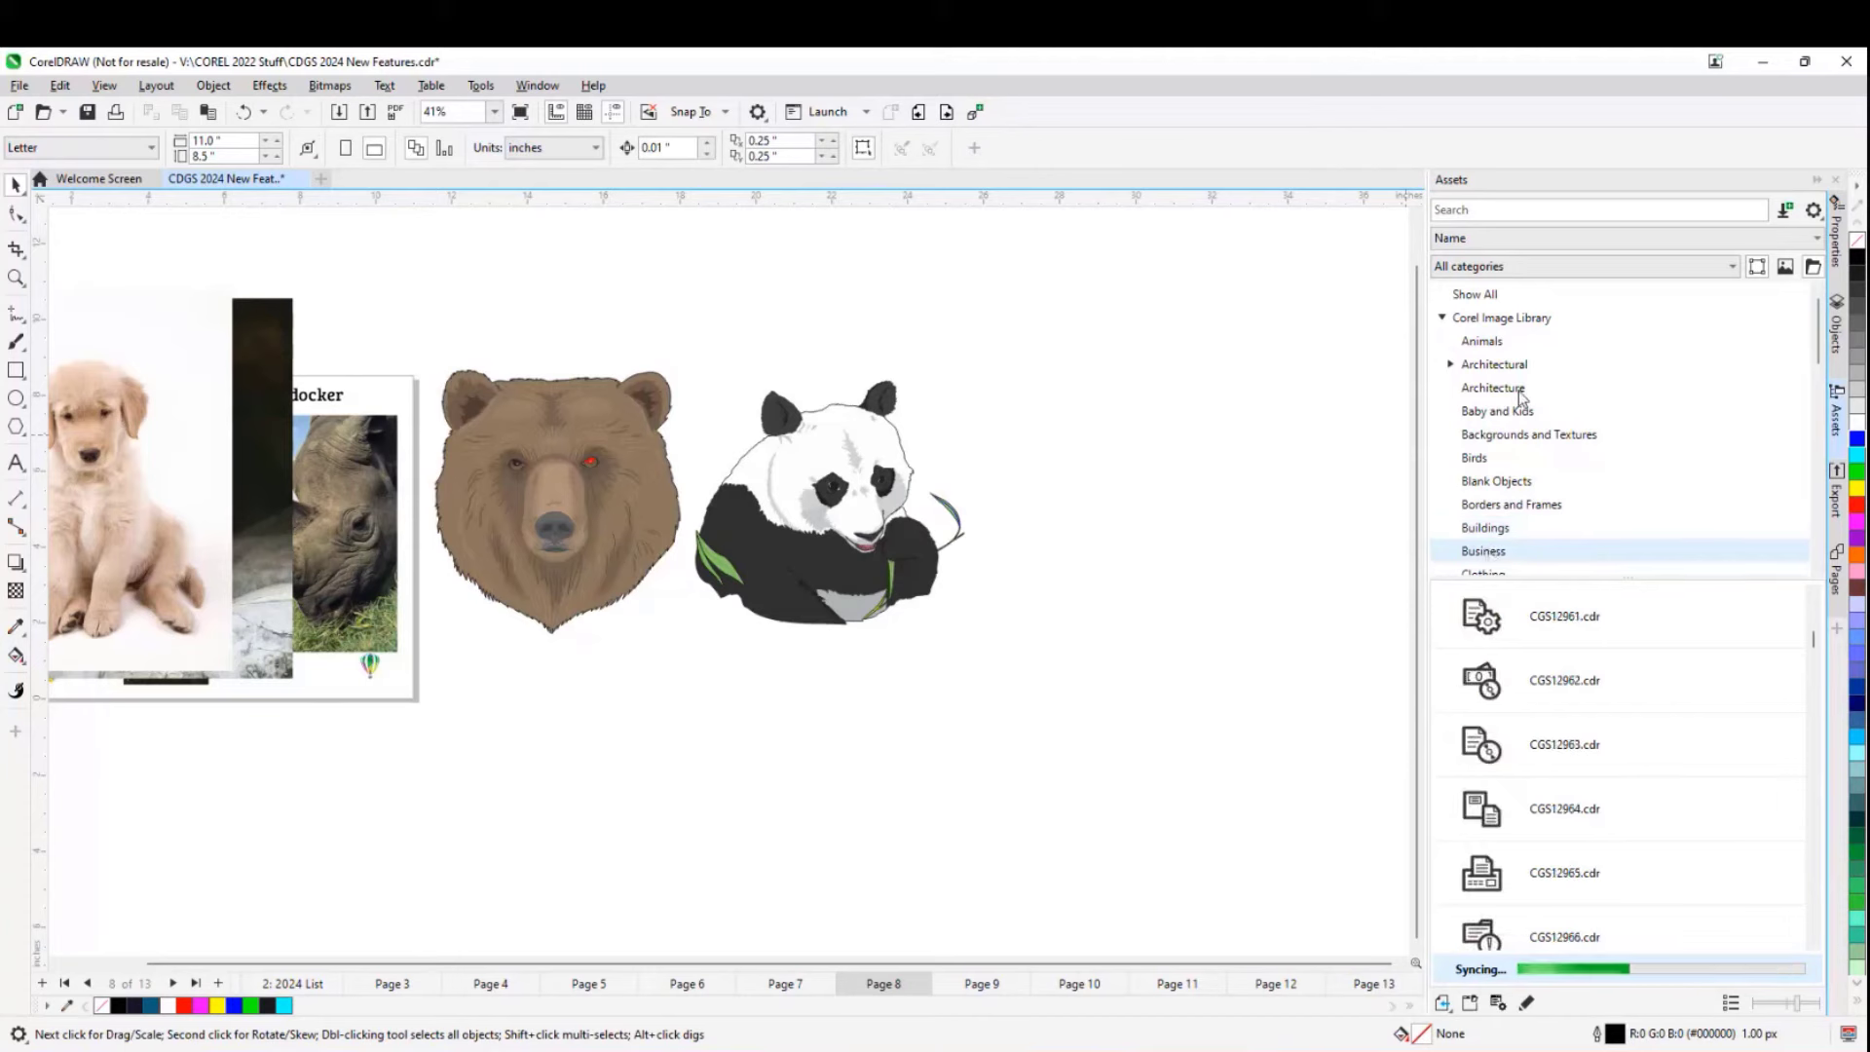
pyautogui.scroll(-3, 1520, 395)
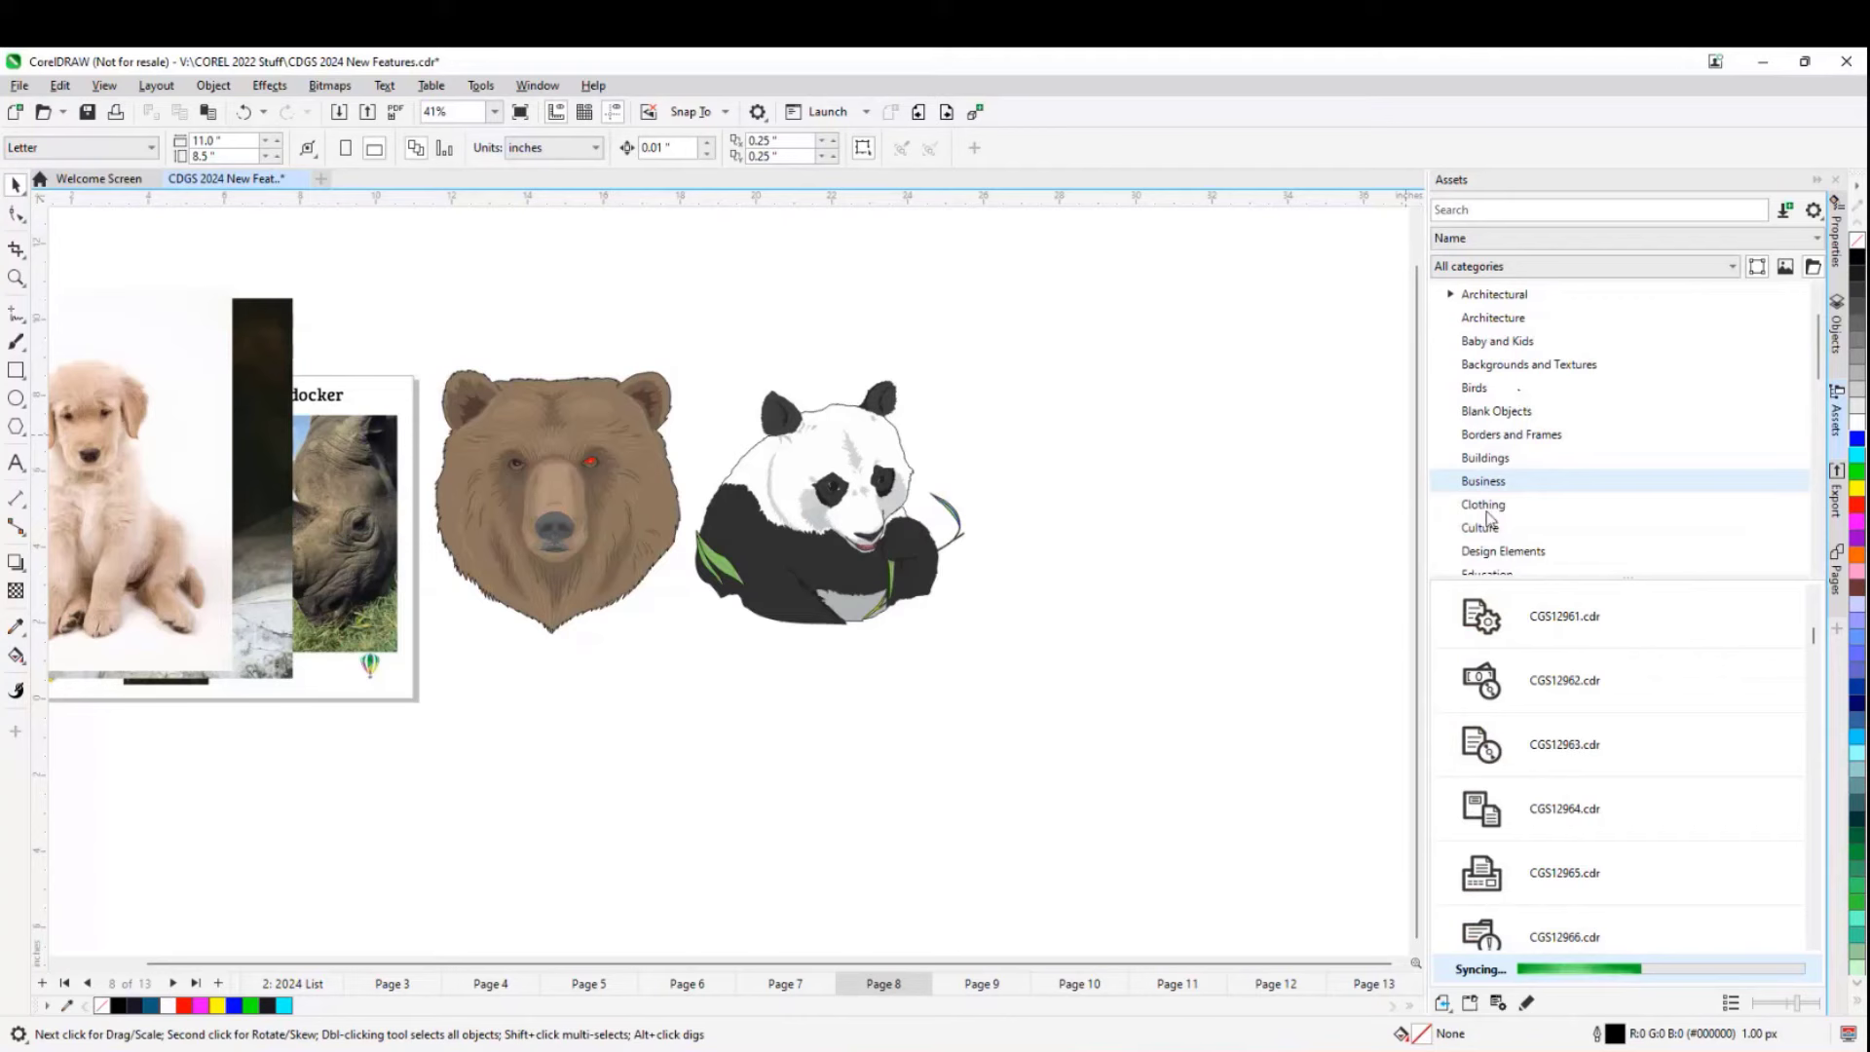
pyautogui.click(1491, 511)
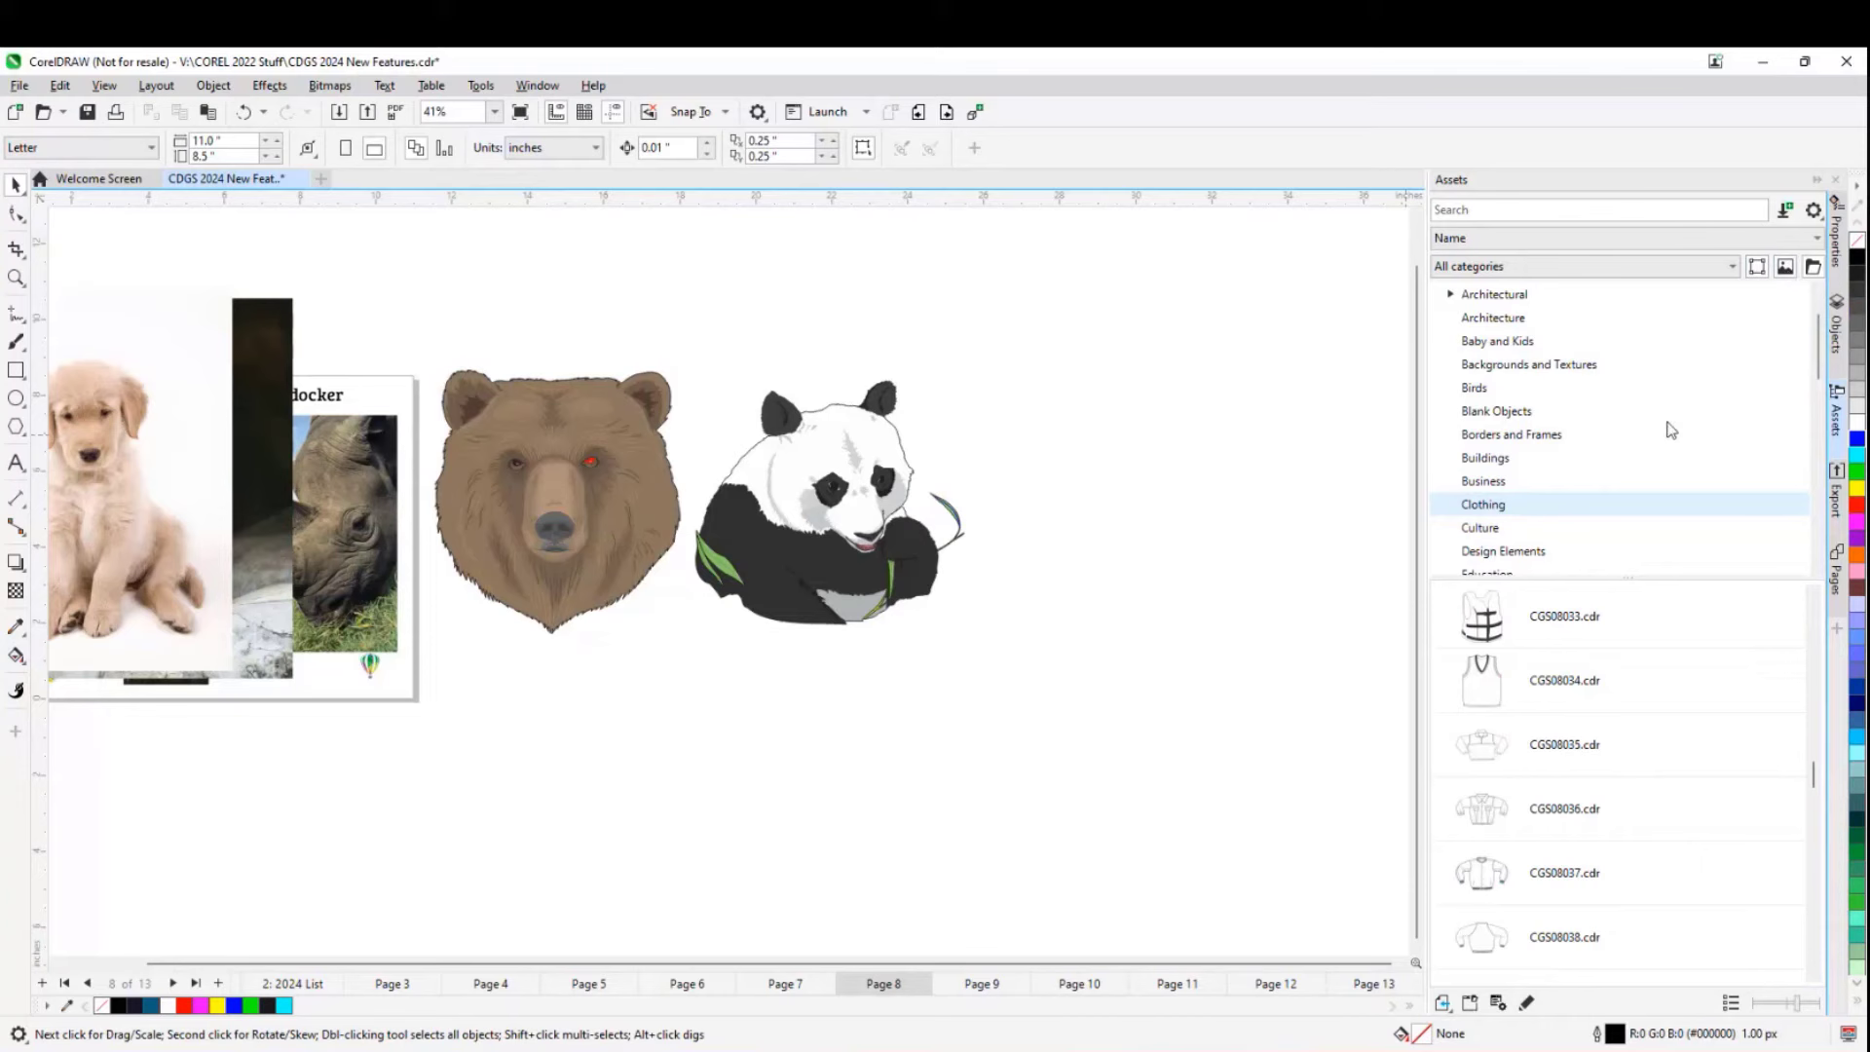
pyautogui.click(1493, 530)
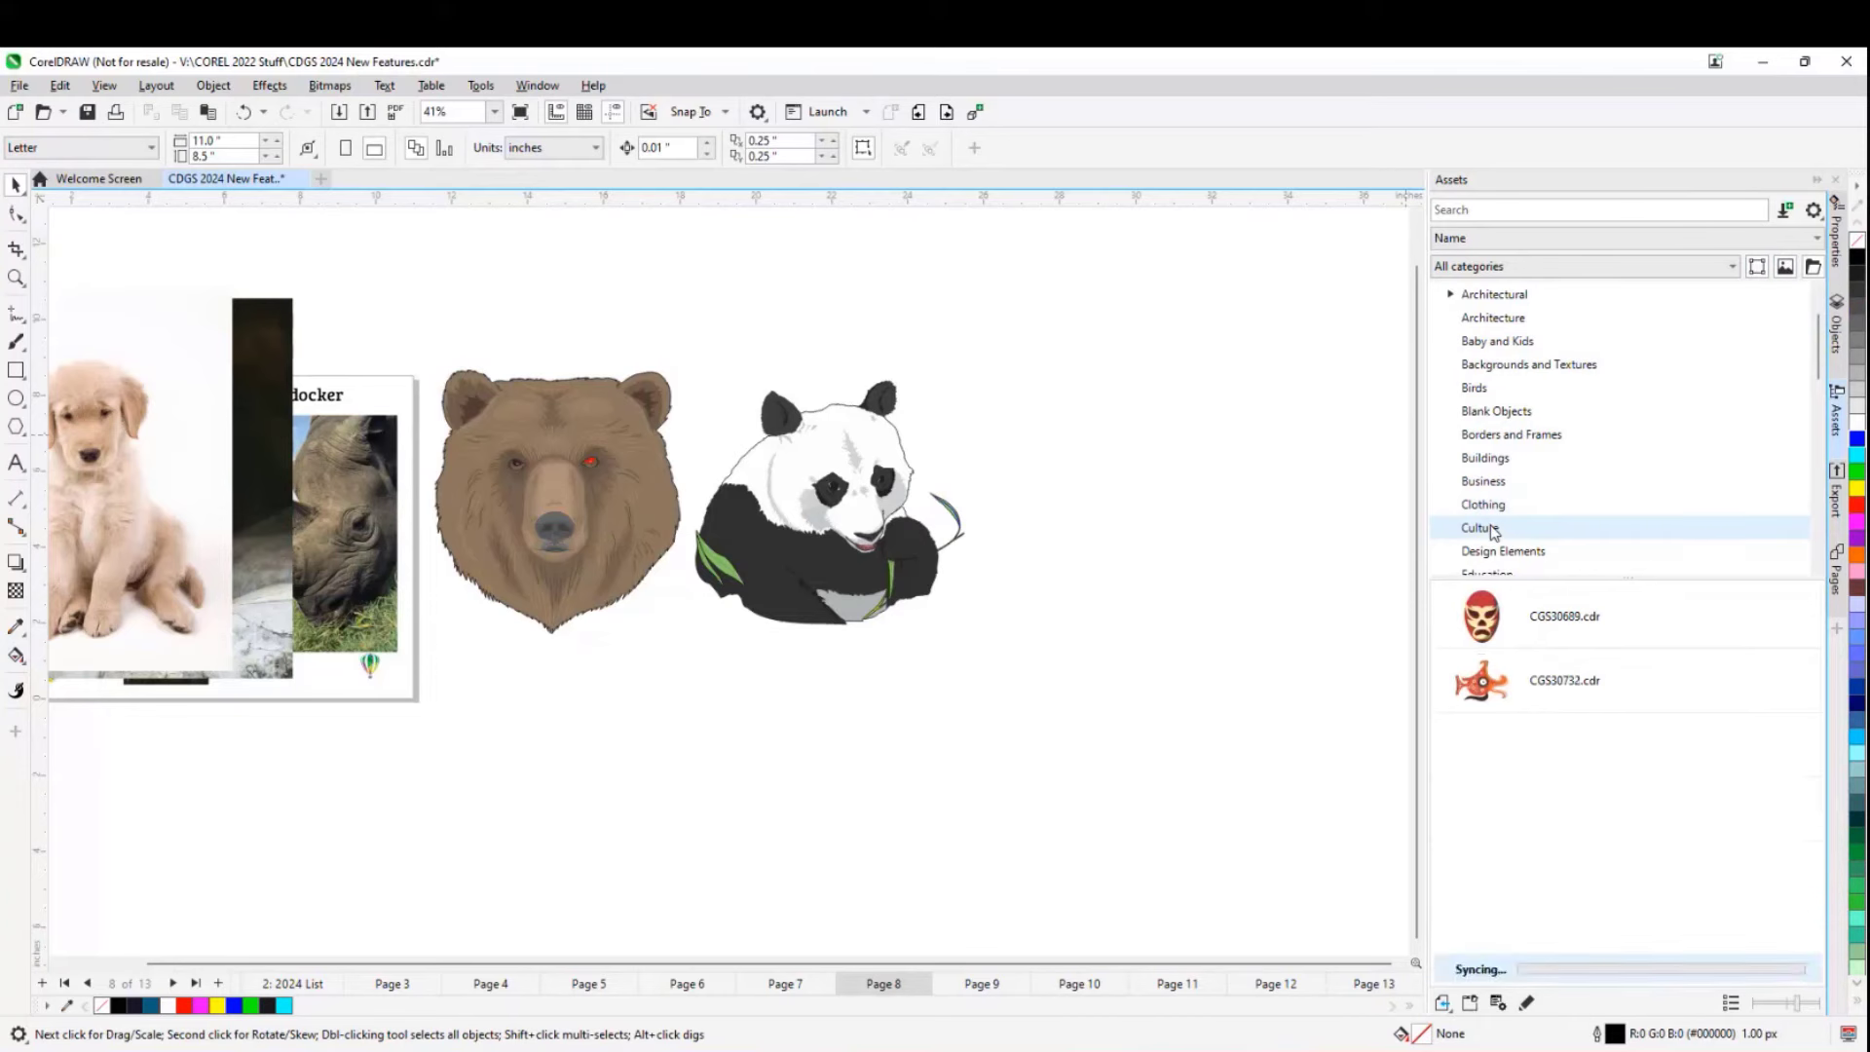
pyautogui.scroll(-1, 1494, 531)
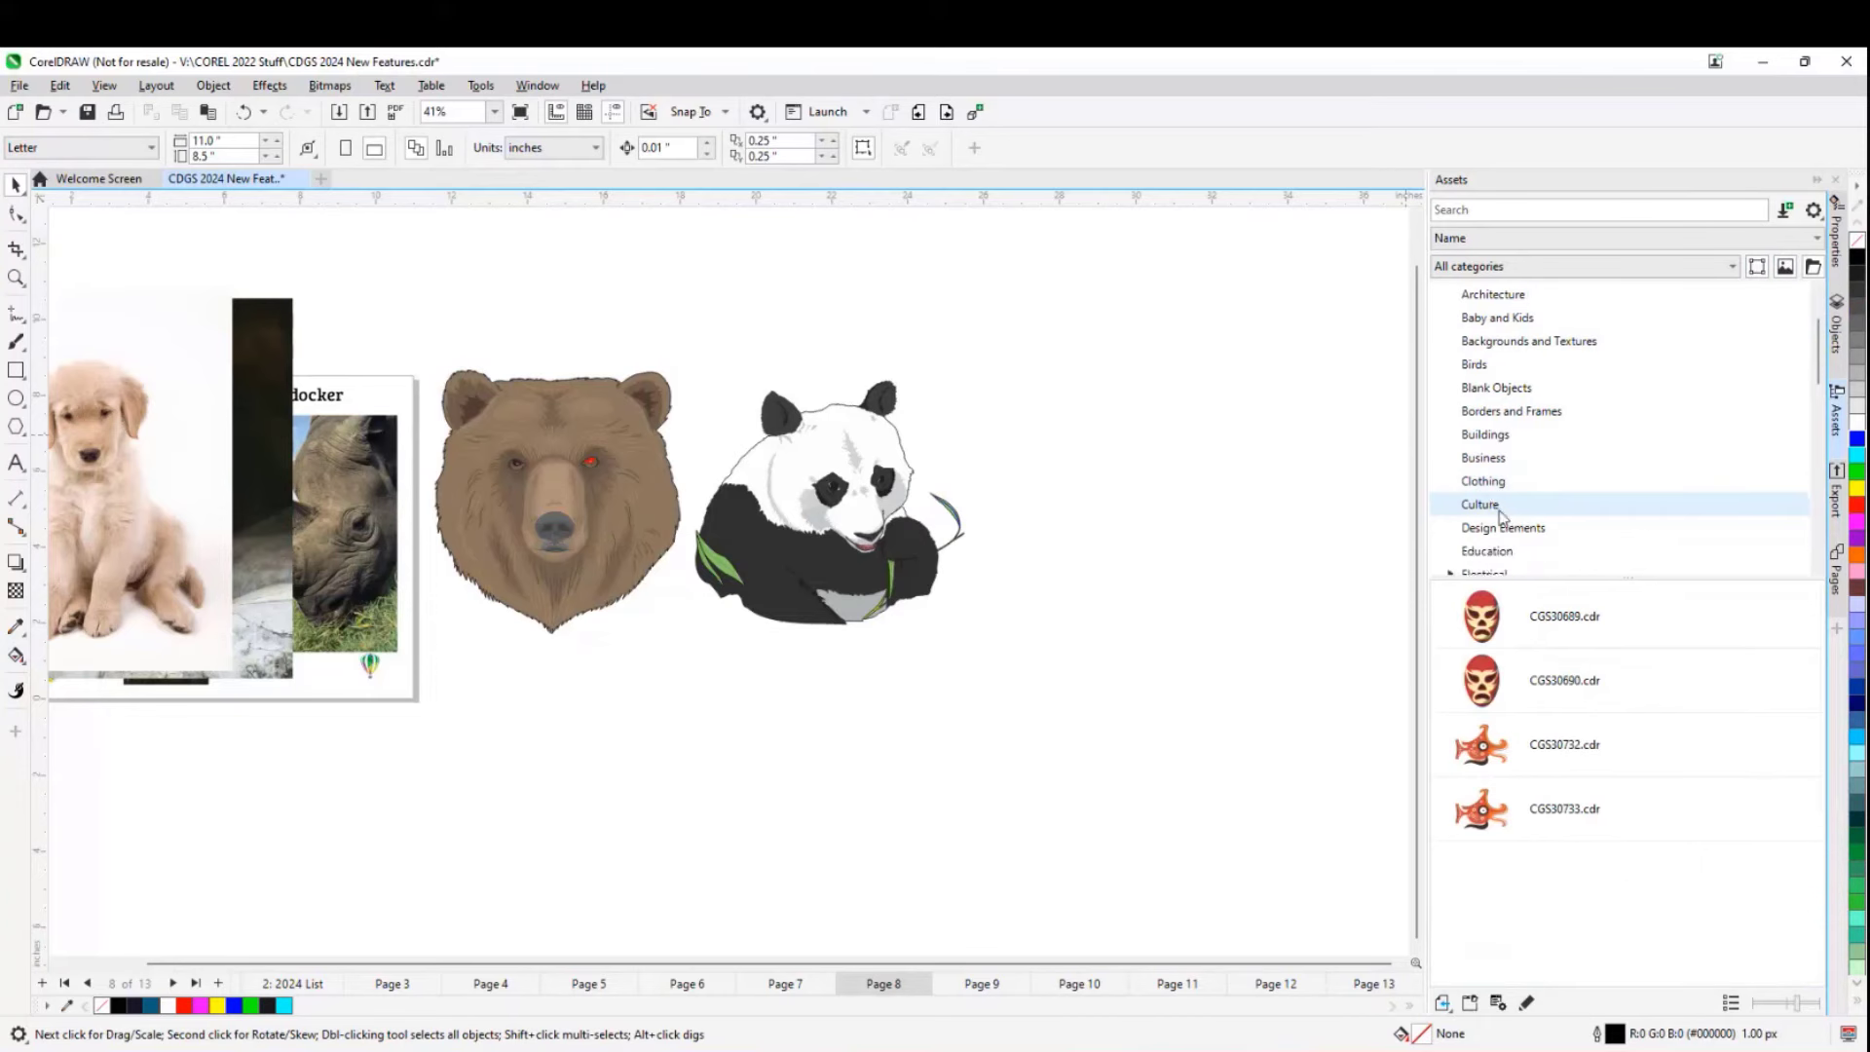
pyautogui.click(1493, 530)
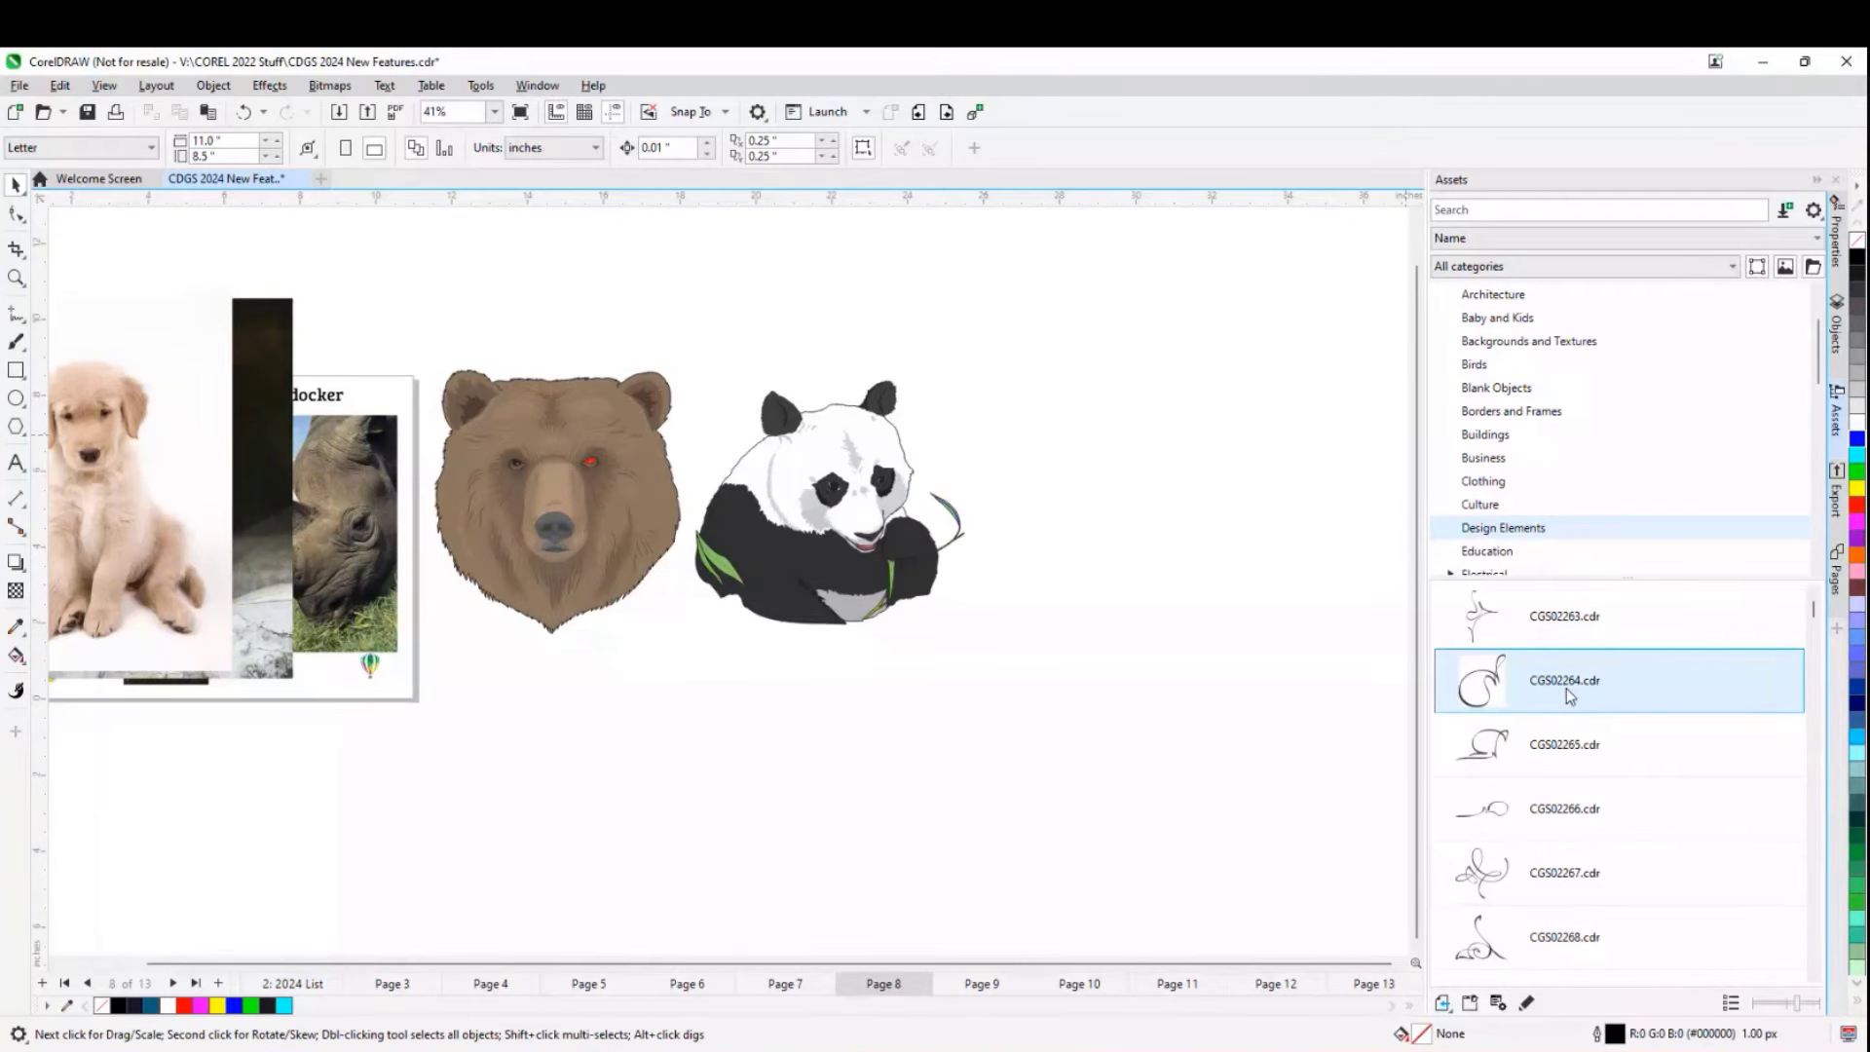
pyautogui.scroll(-1, 1516, 535)
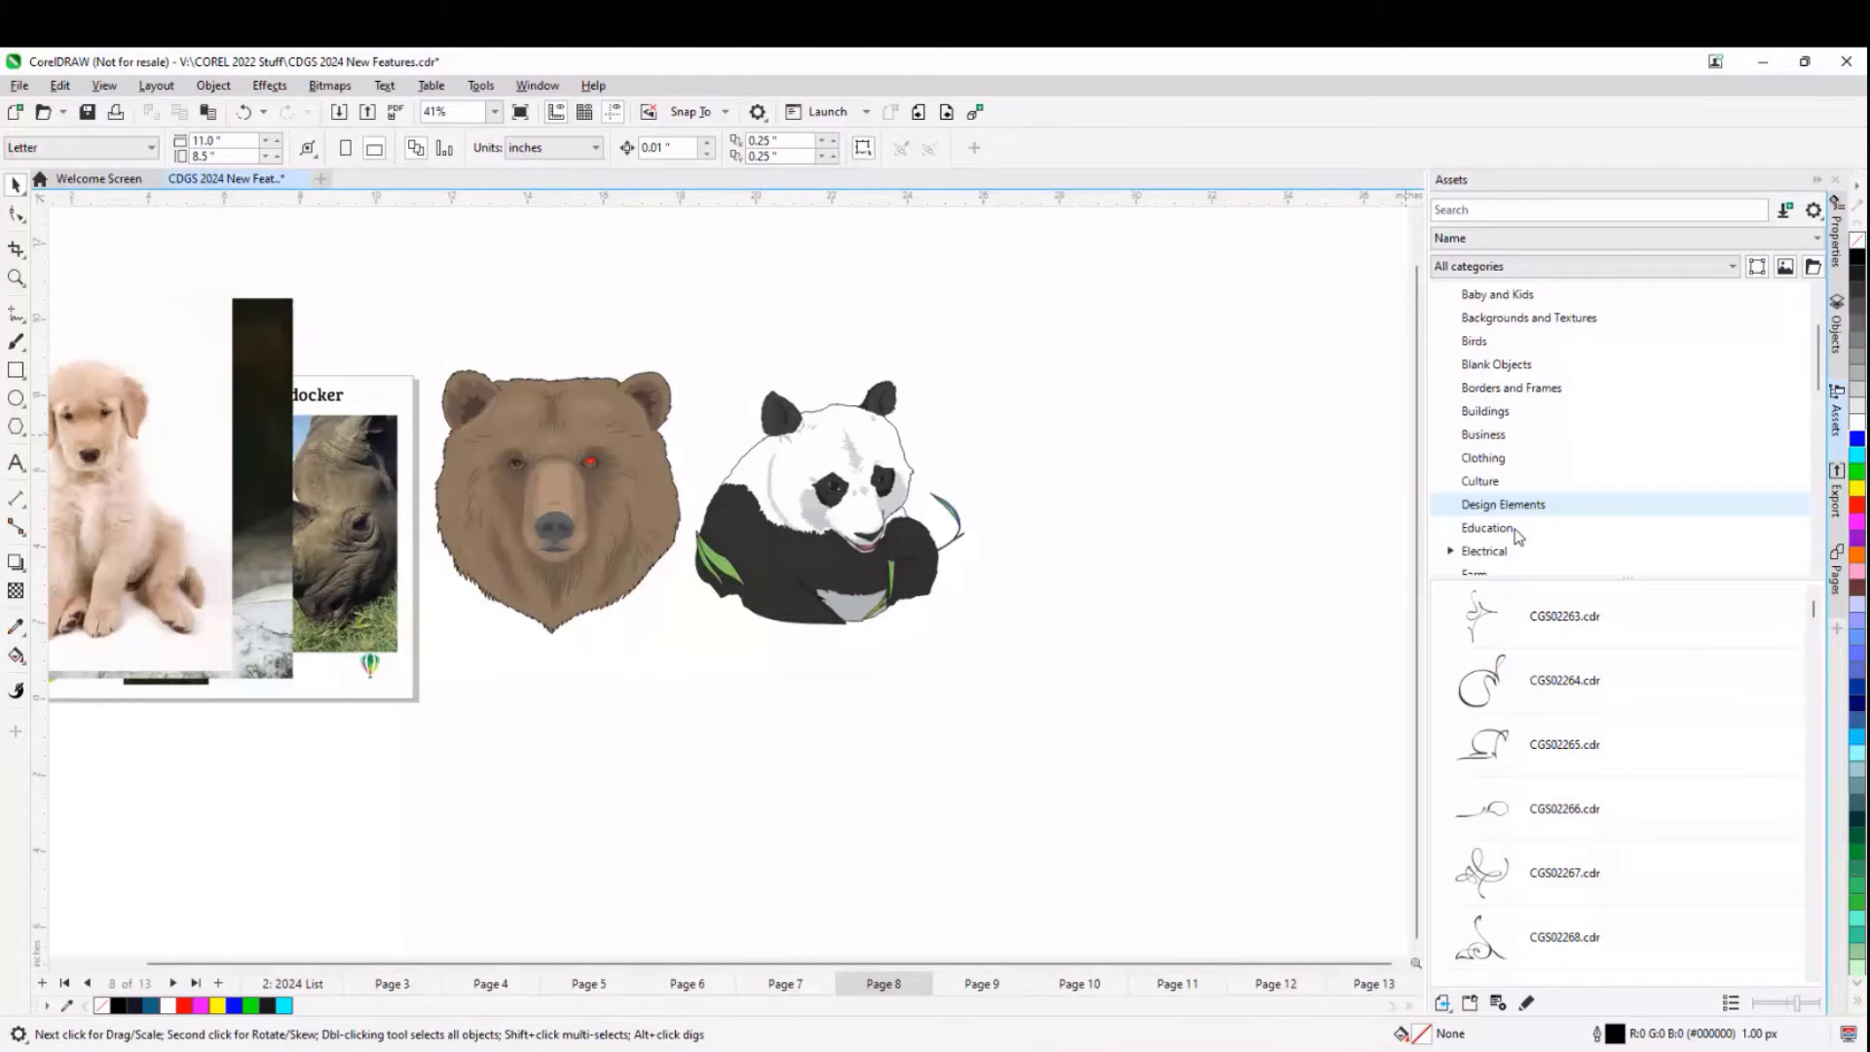
pyautogui.click(1514, 529)
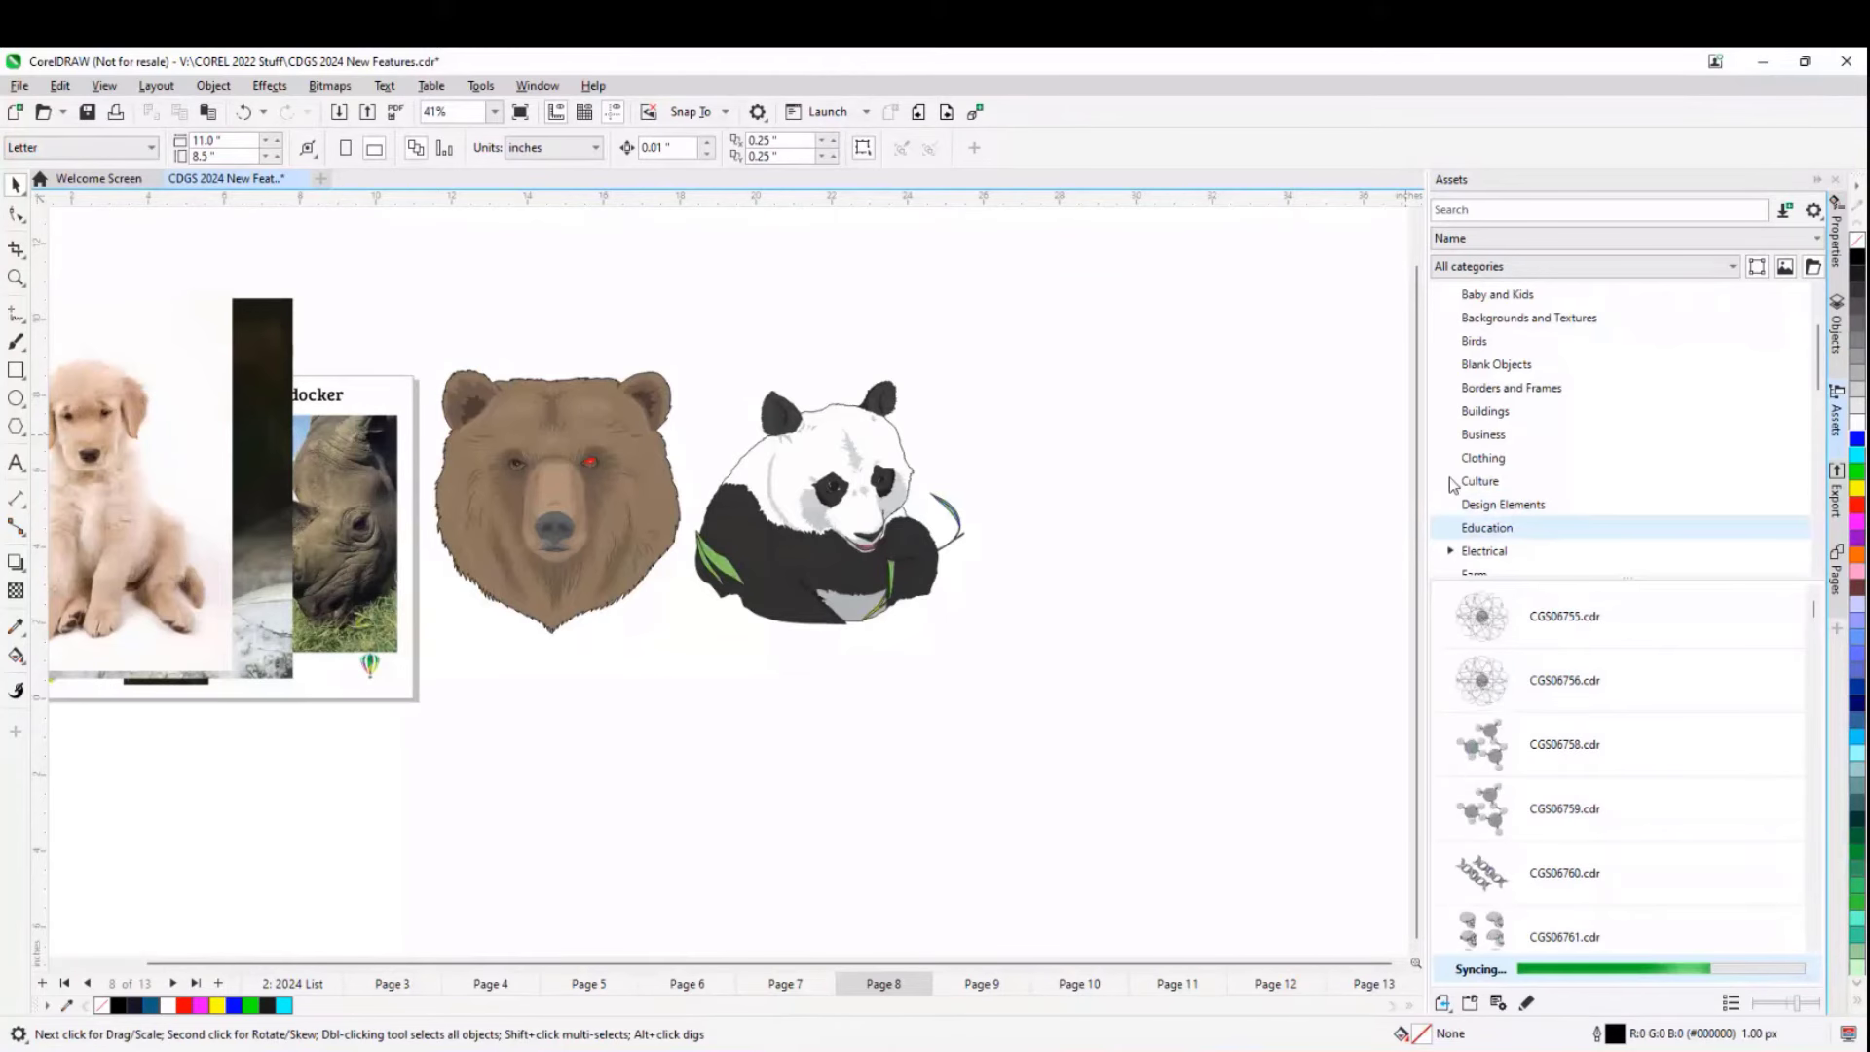
# - Delete the placed photos, the bear and the panda from page 8, and go to page 9
pyautogui.scroll(-1, 1150, 448)
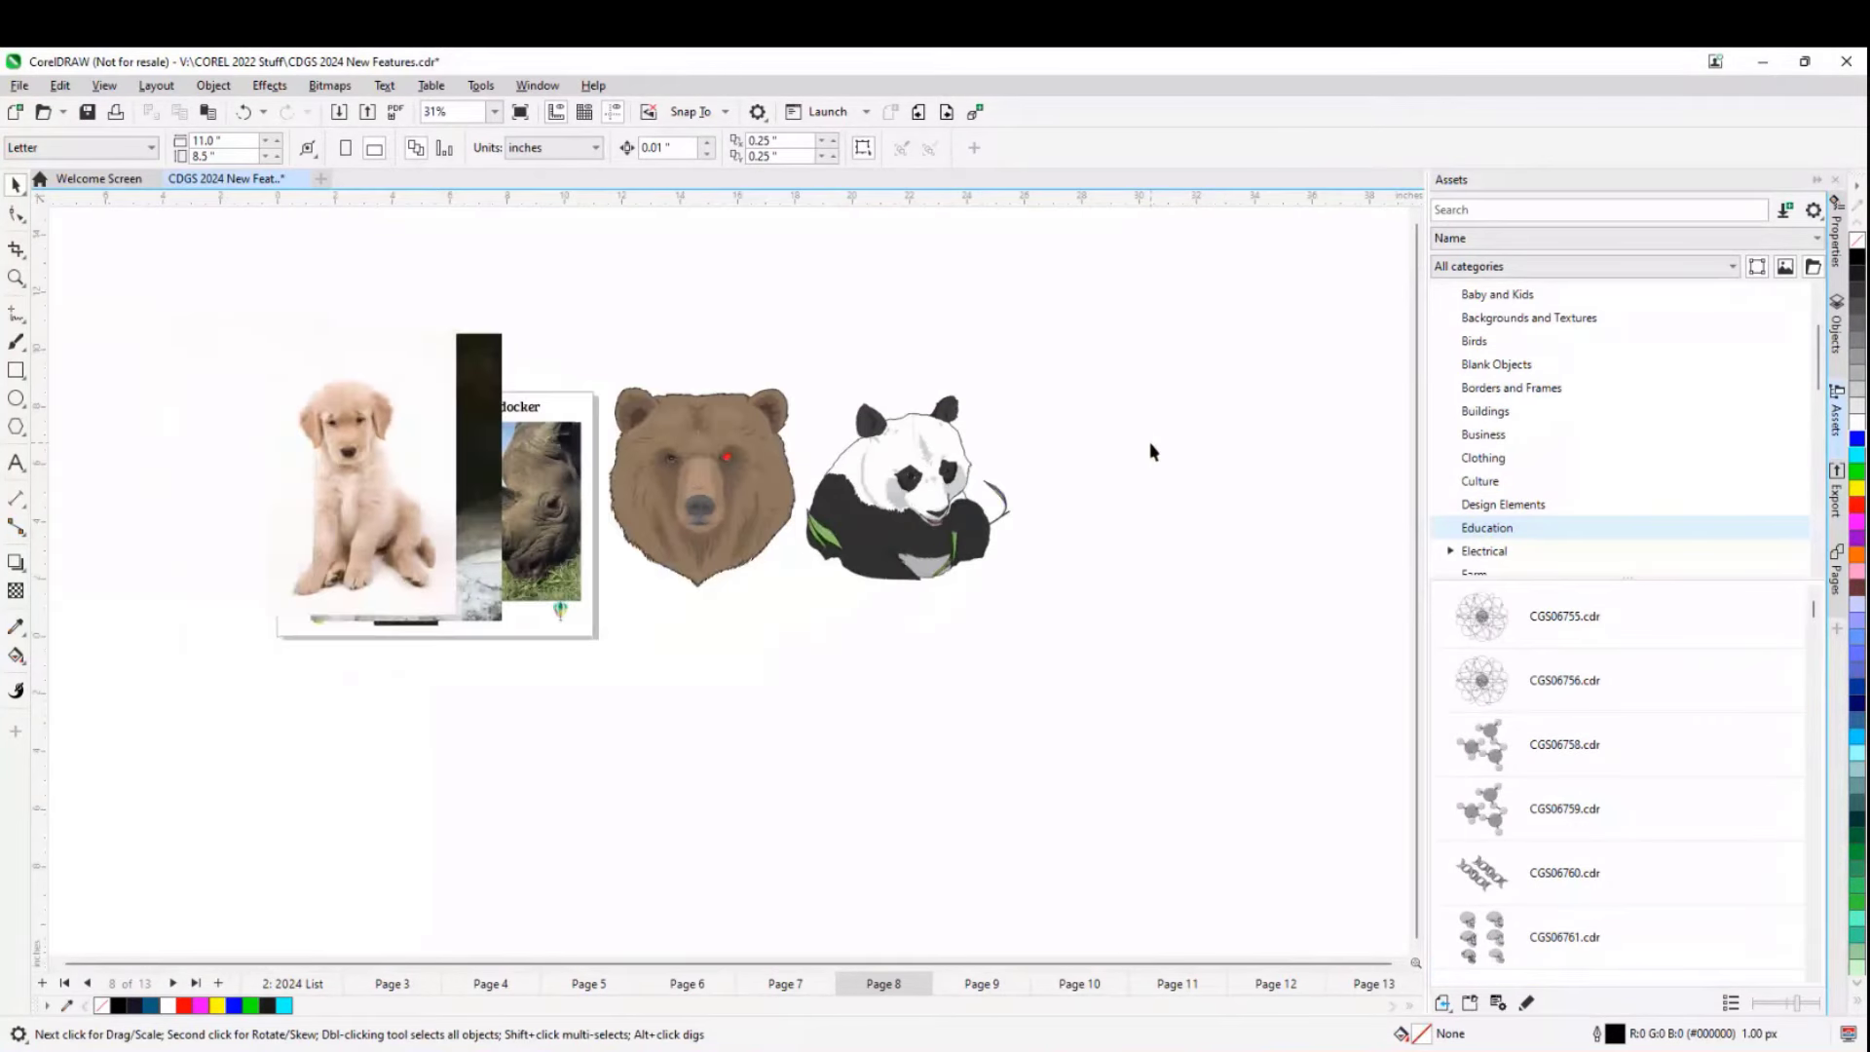
pyautogui.moveTo(372, 466); pyautogui.dragTo(1121, 503)
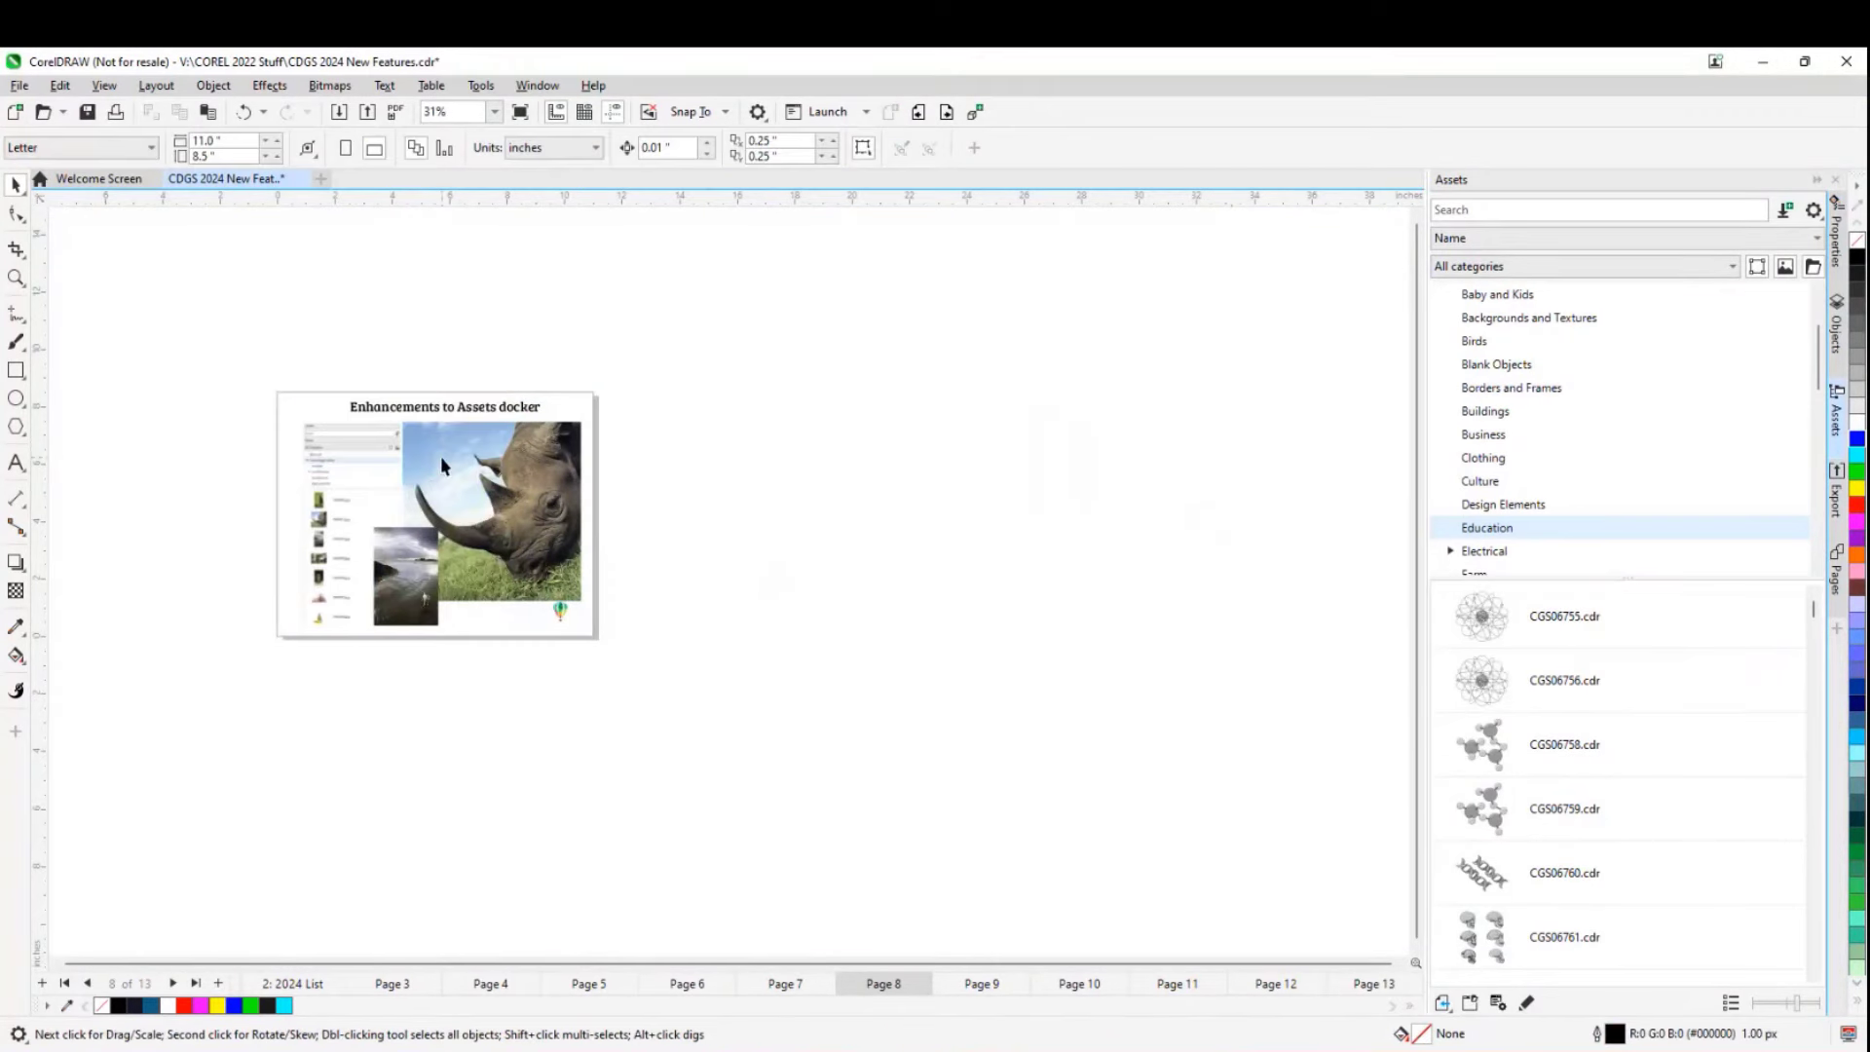
pyautogui.click(946, 112)
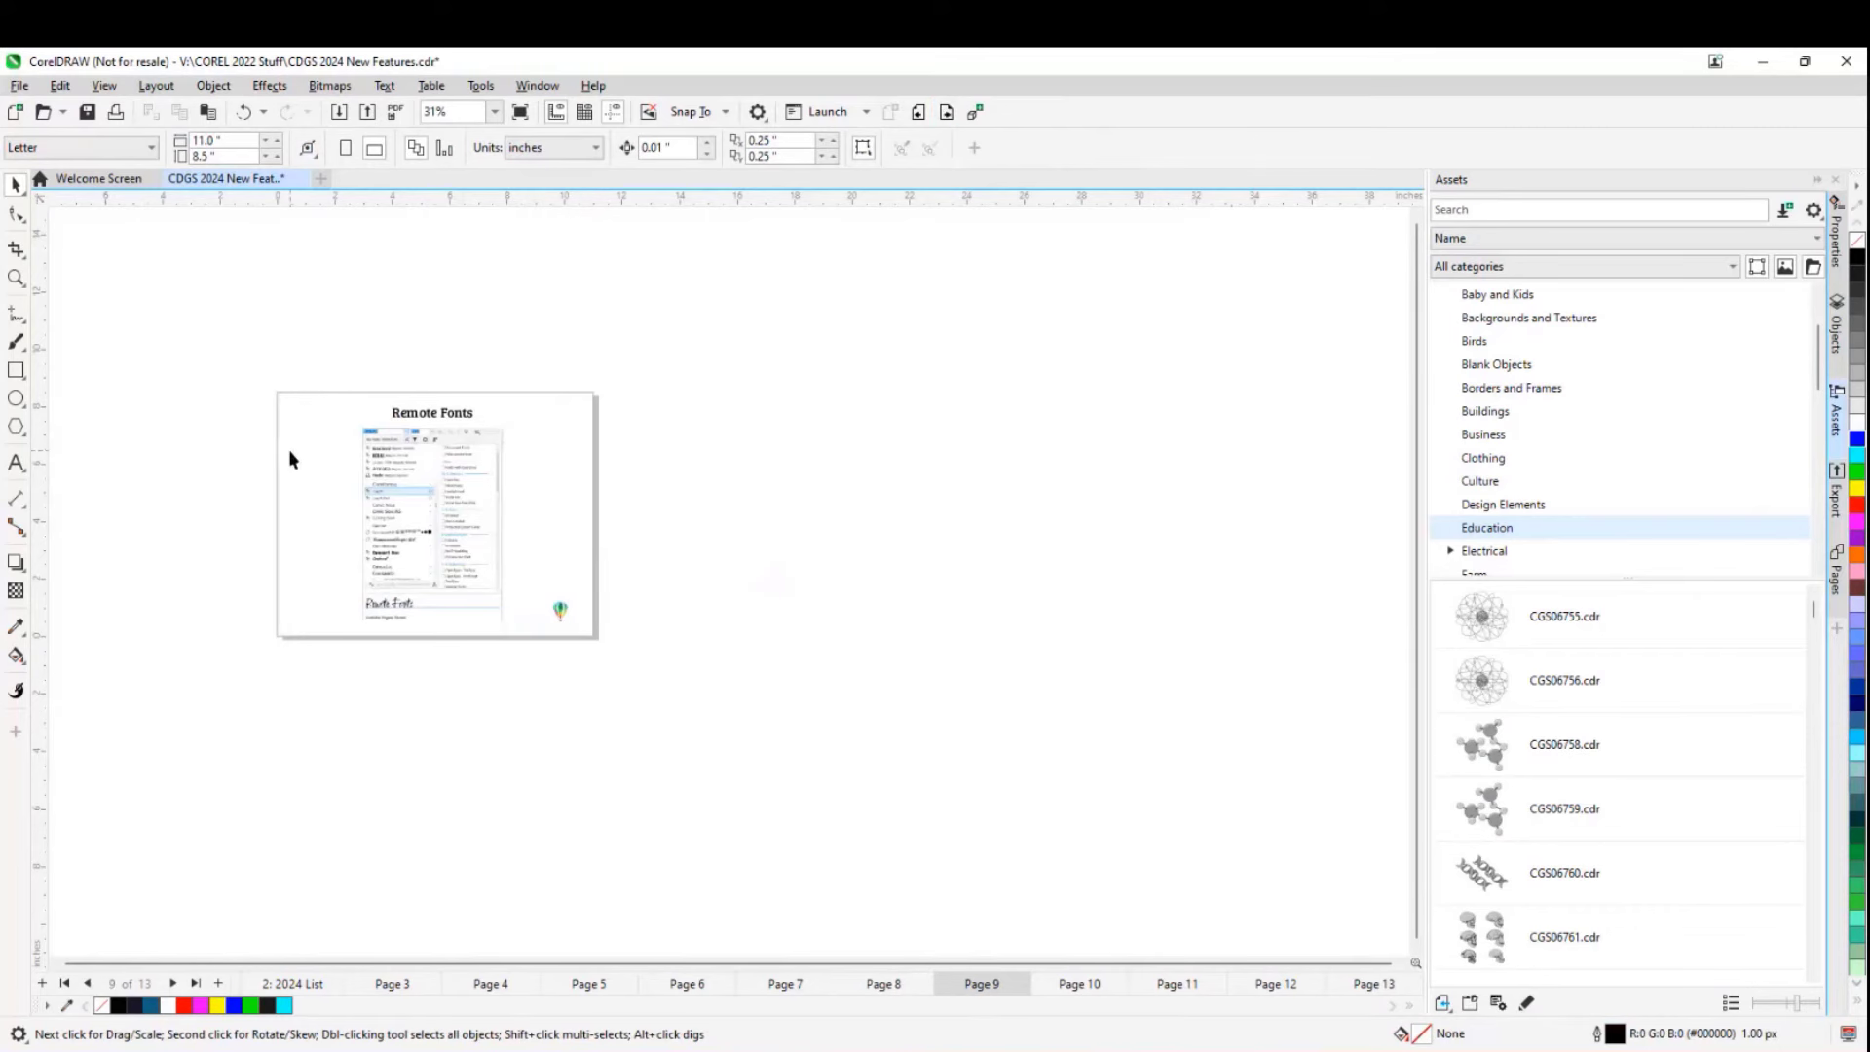
# - Select the "Remote Fonts" title on page 9 and check the Enable remote fonts setting in the font list options
pyautogui.scroll(2, 370, 429)
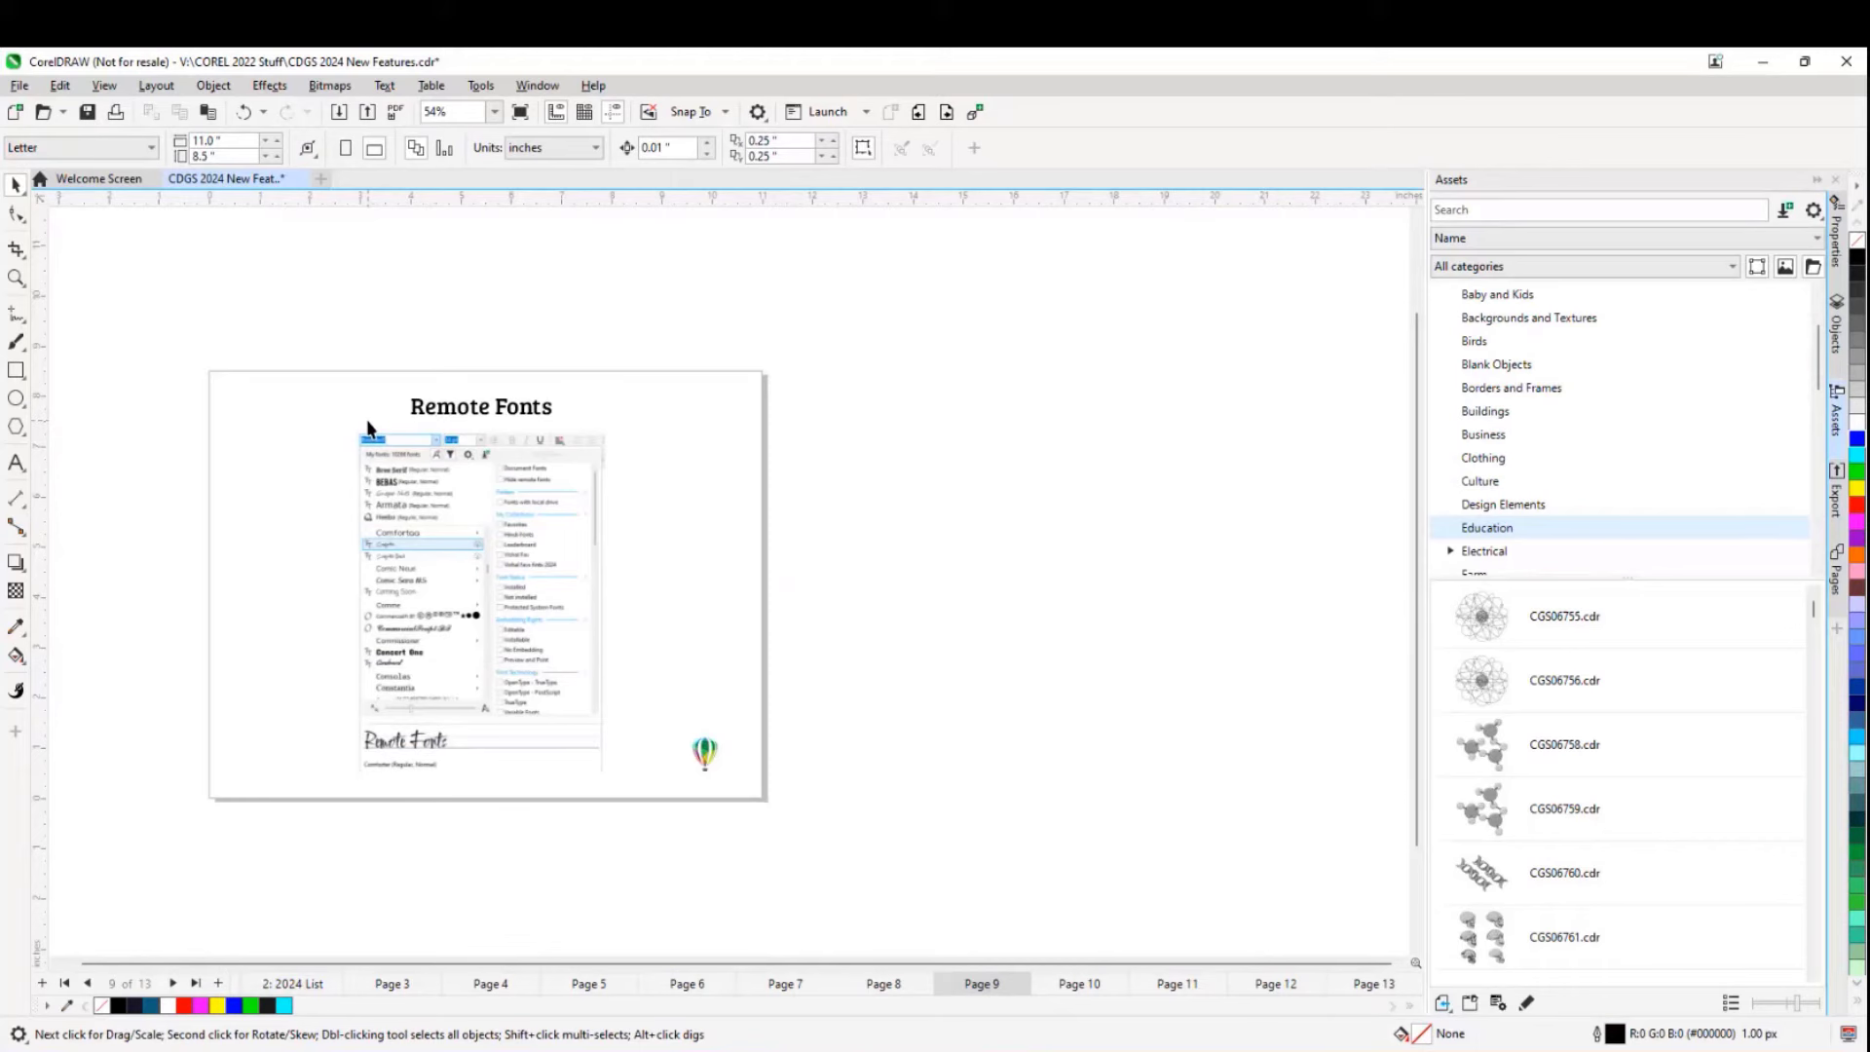
pyautogui.scroll(1, 405, 429)
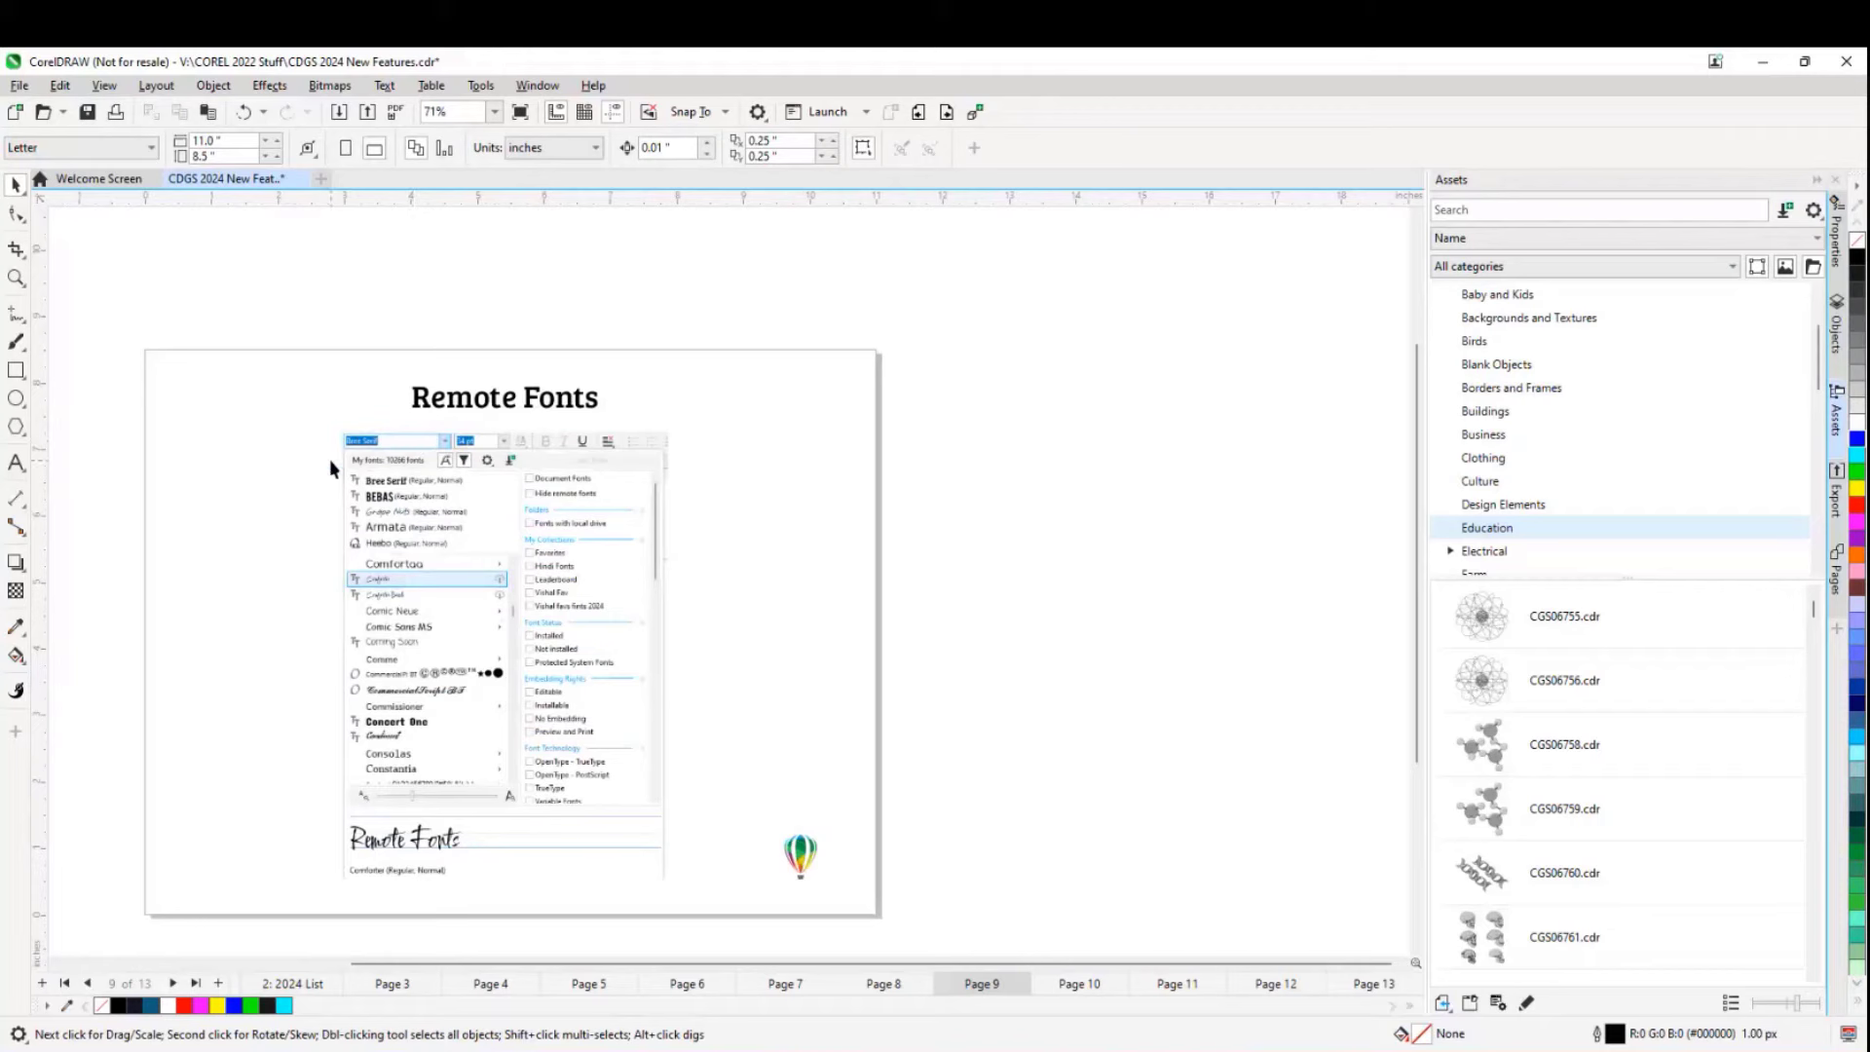
pyautogui.click(457, 402)
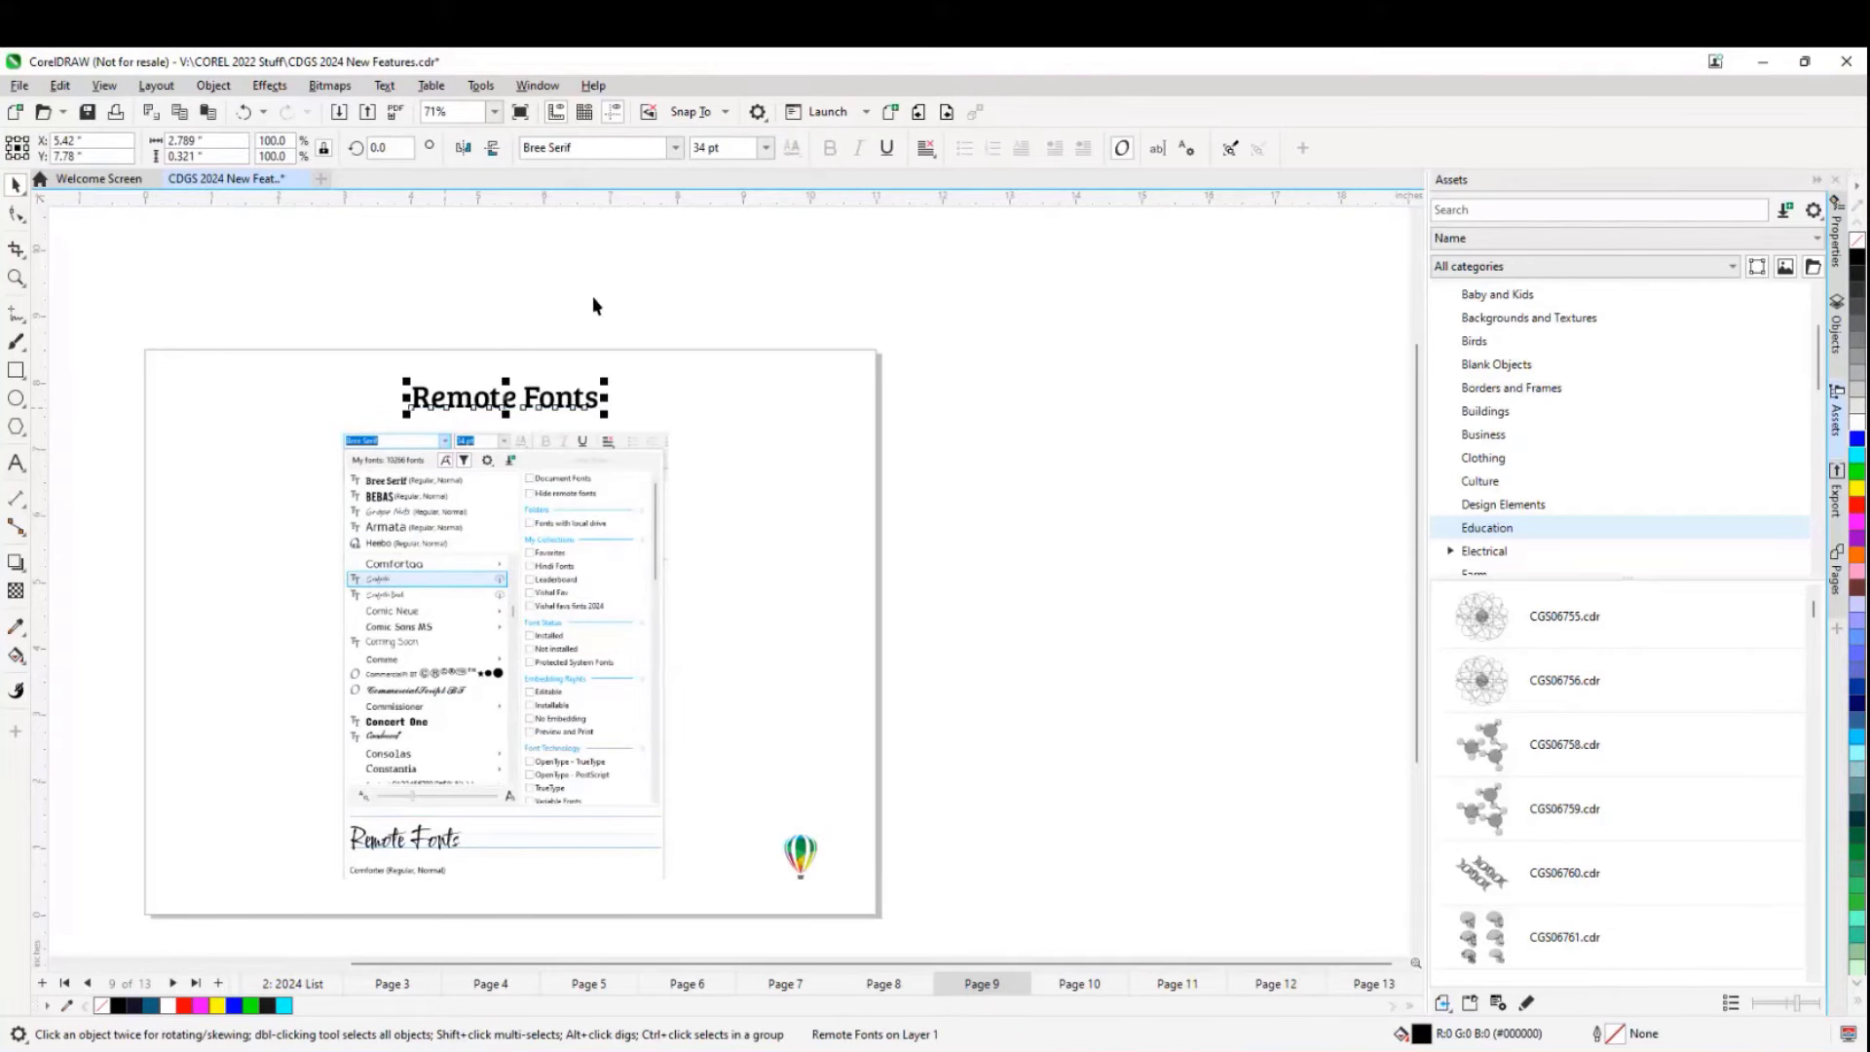
pyautogui.click(674, 148)
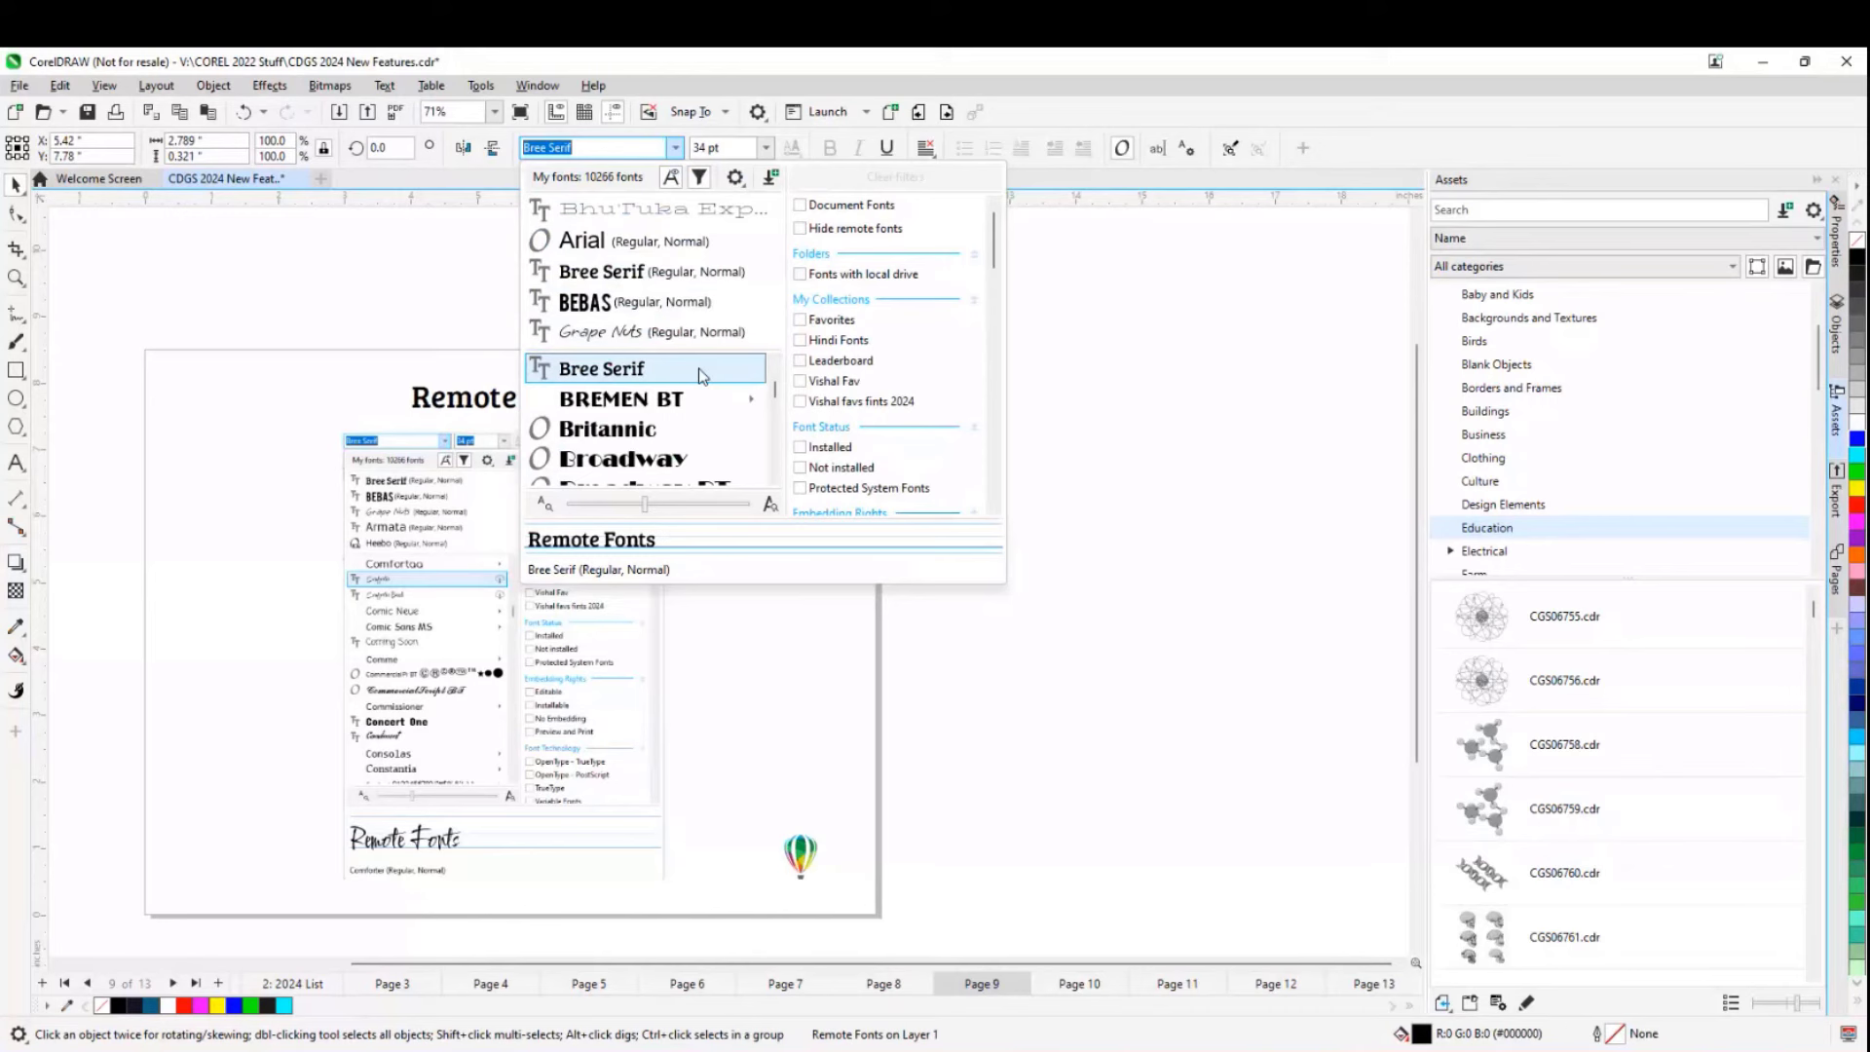
pyautogui.scroll(-2, 701, 375)
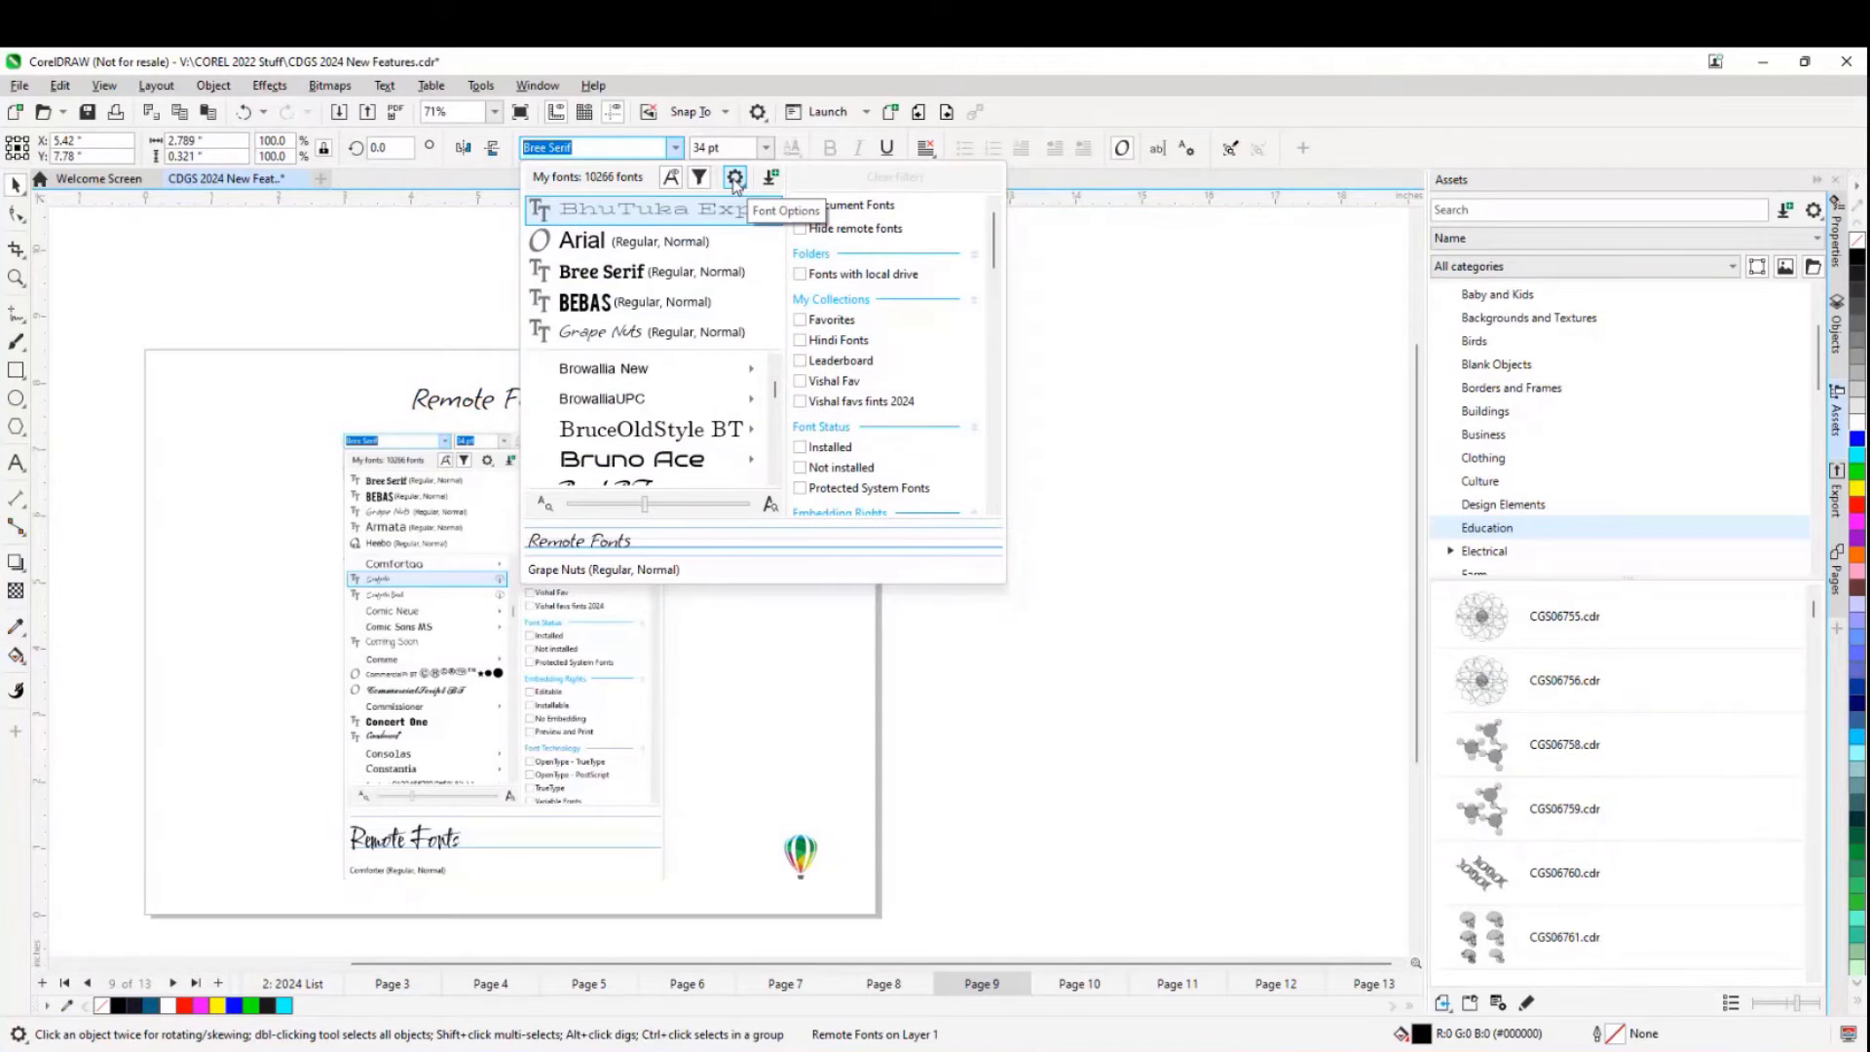
pyautogui.click(734, 179)
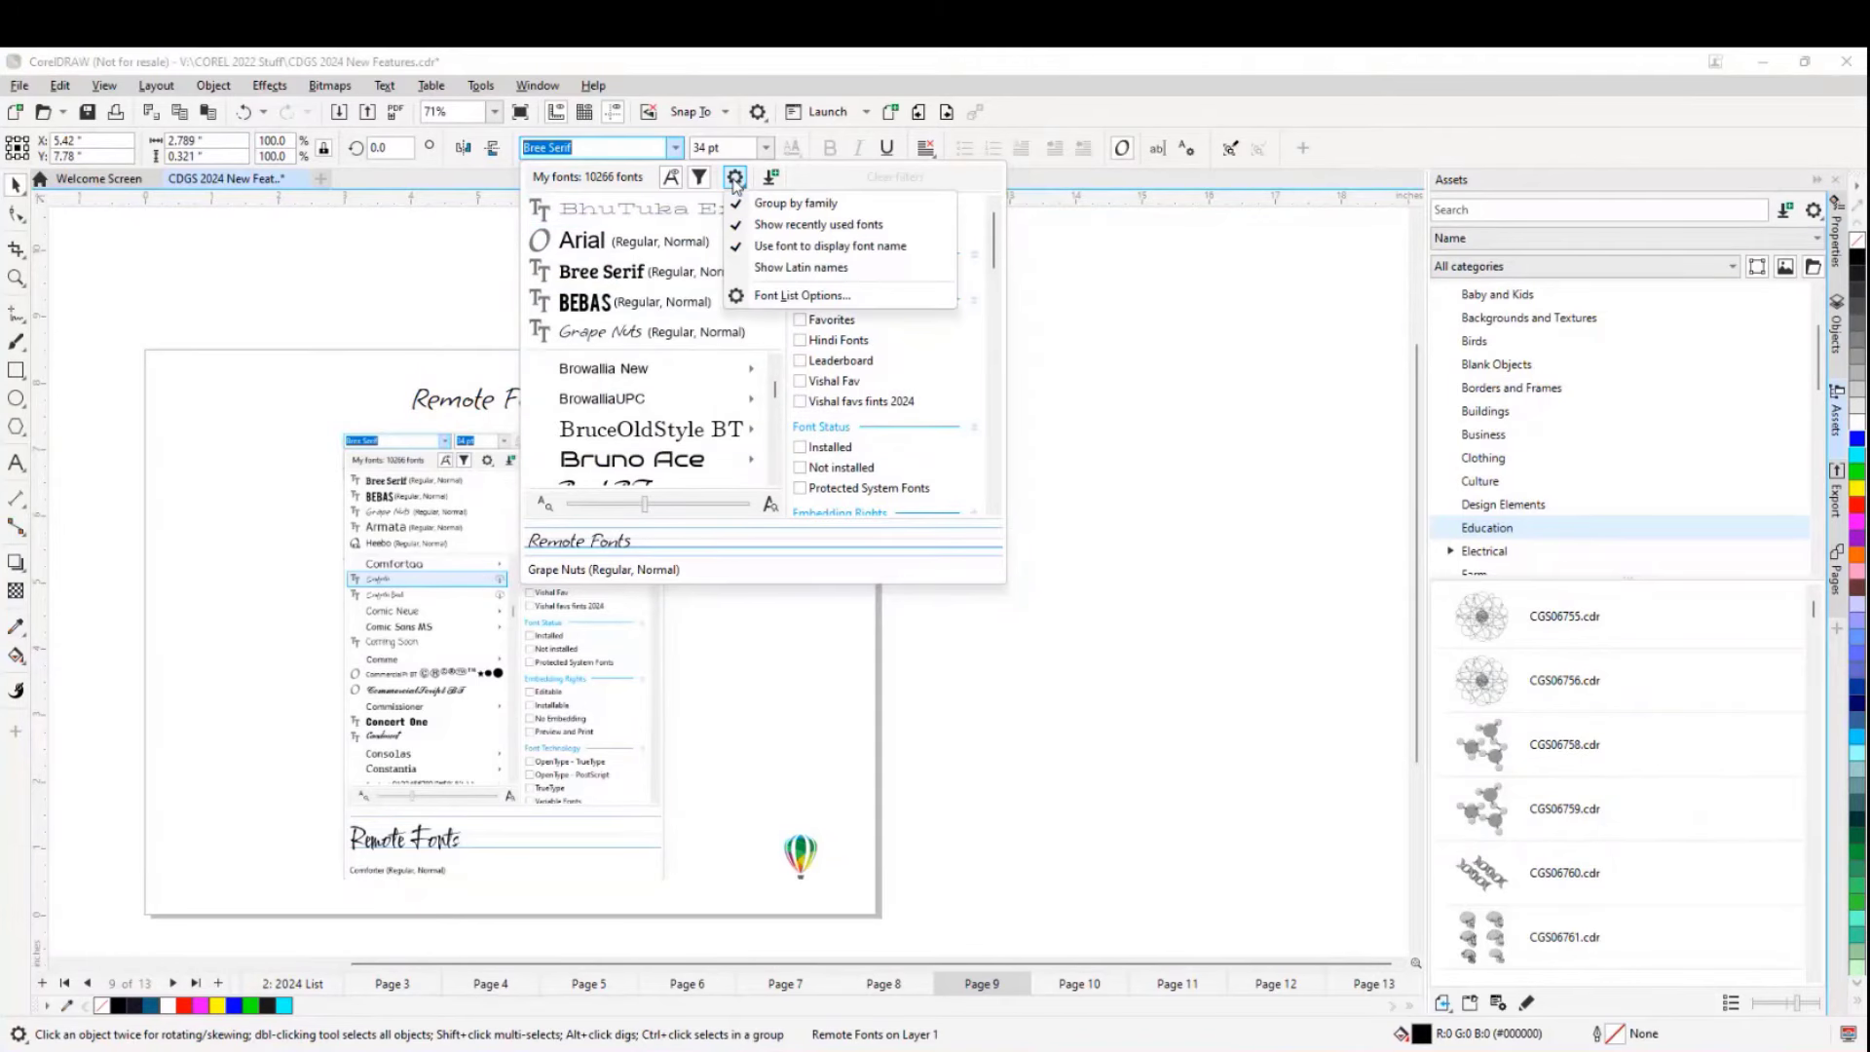
pyautogui.click(804, 298)
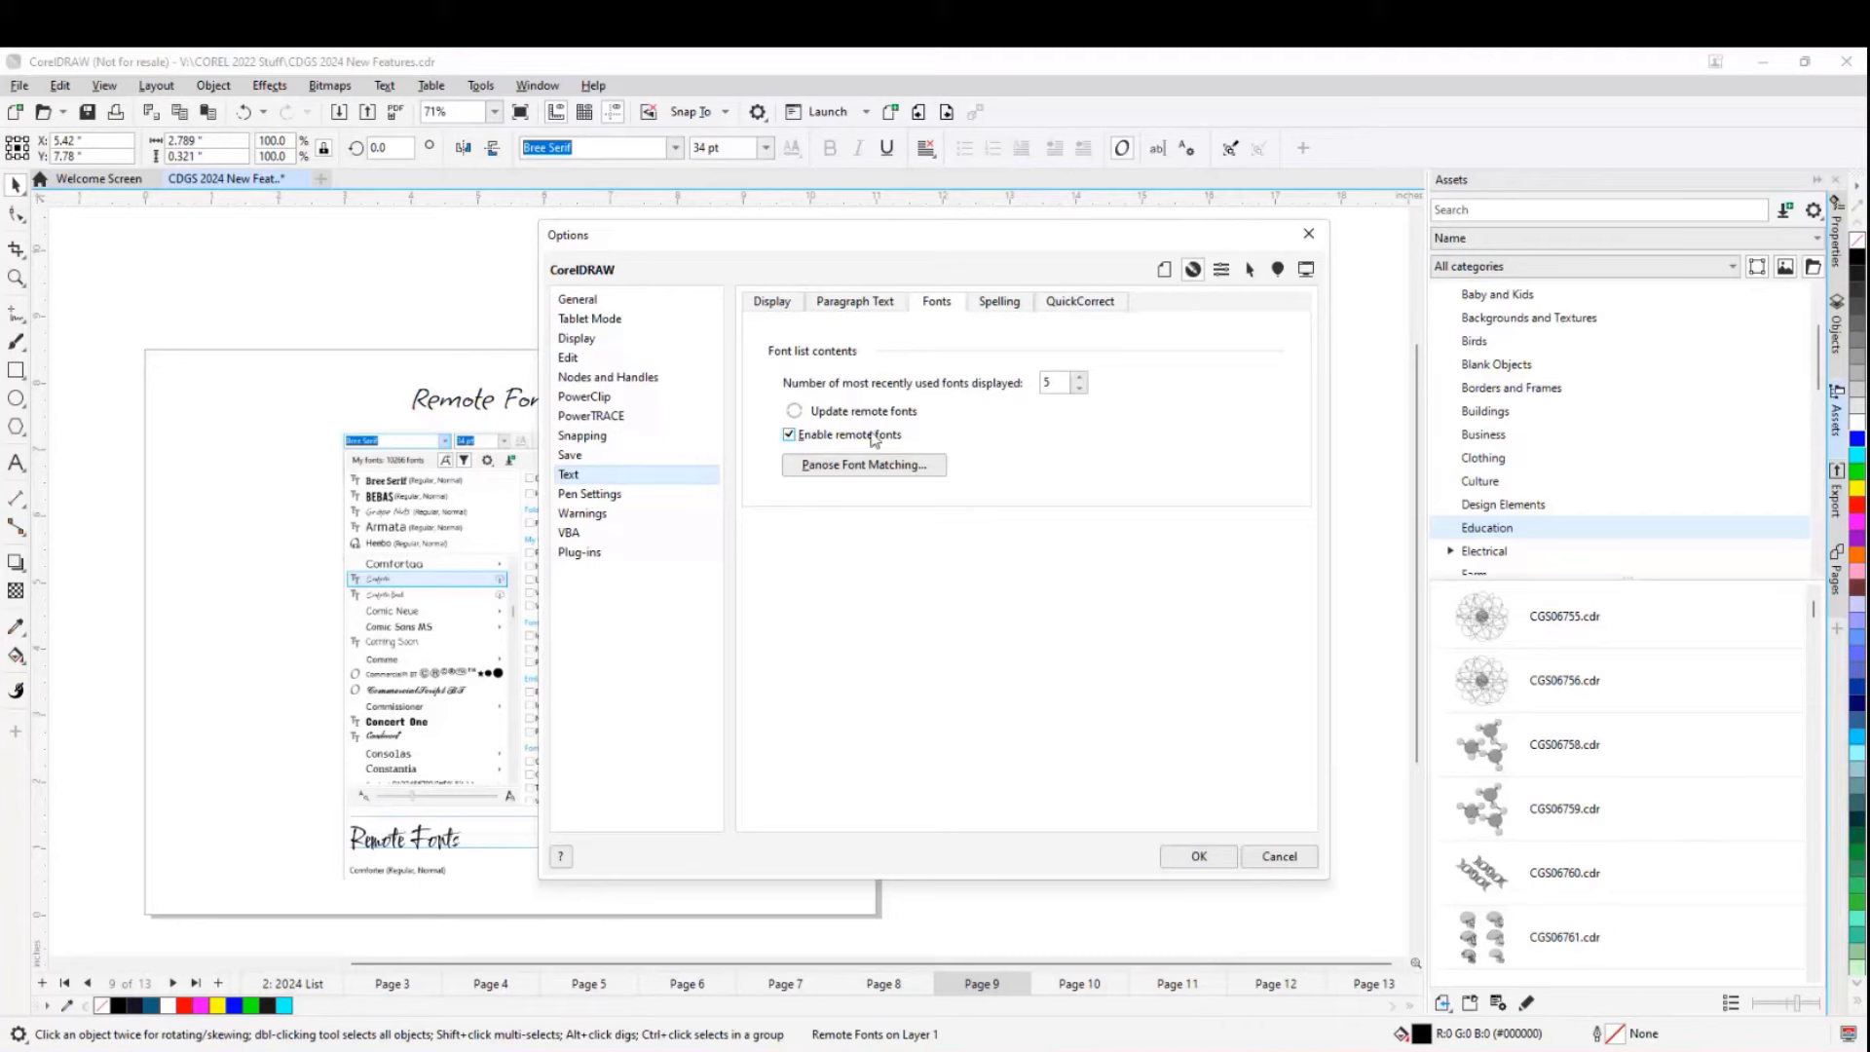
pyautogui.click(801, 444)
pyautogui.click(1194, 857)
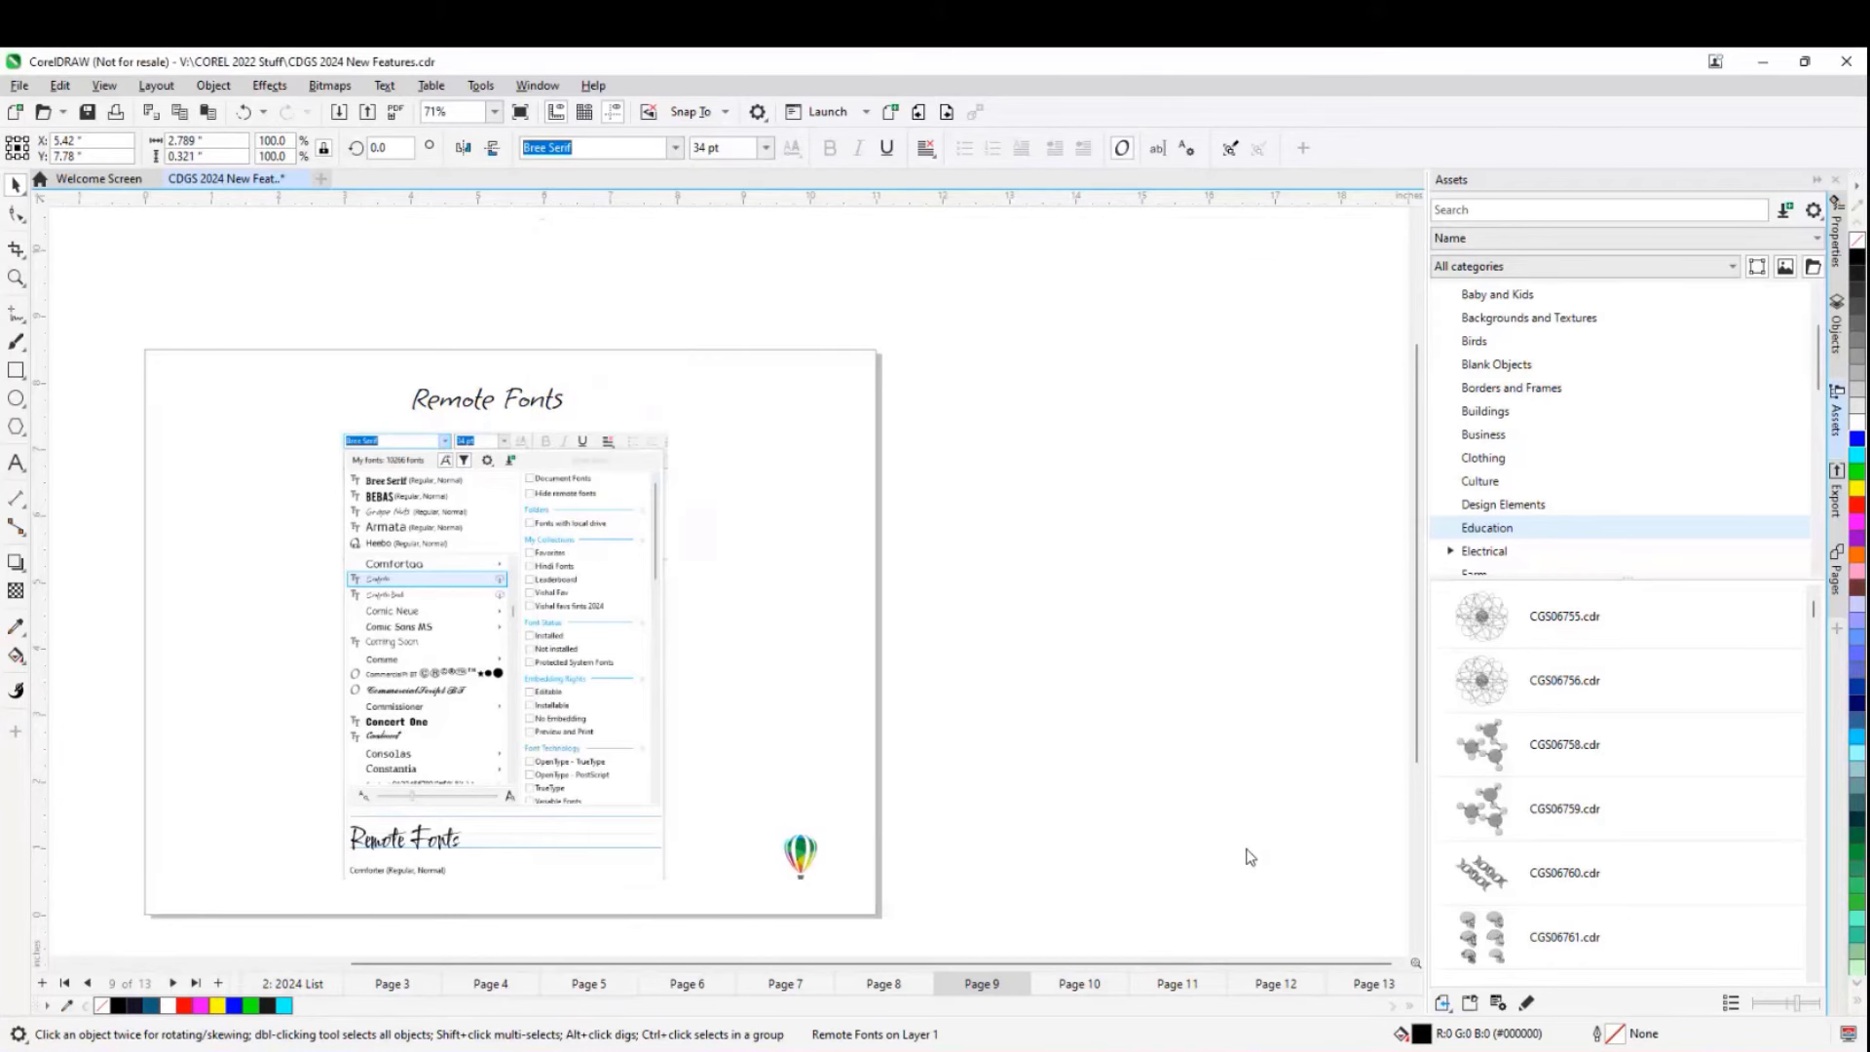
# - Enlarge the font list and apply the remote font Bungee Spice to the "Remote Fonts" title
pyautogui.click(676, 147)
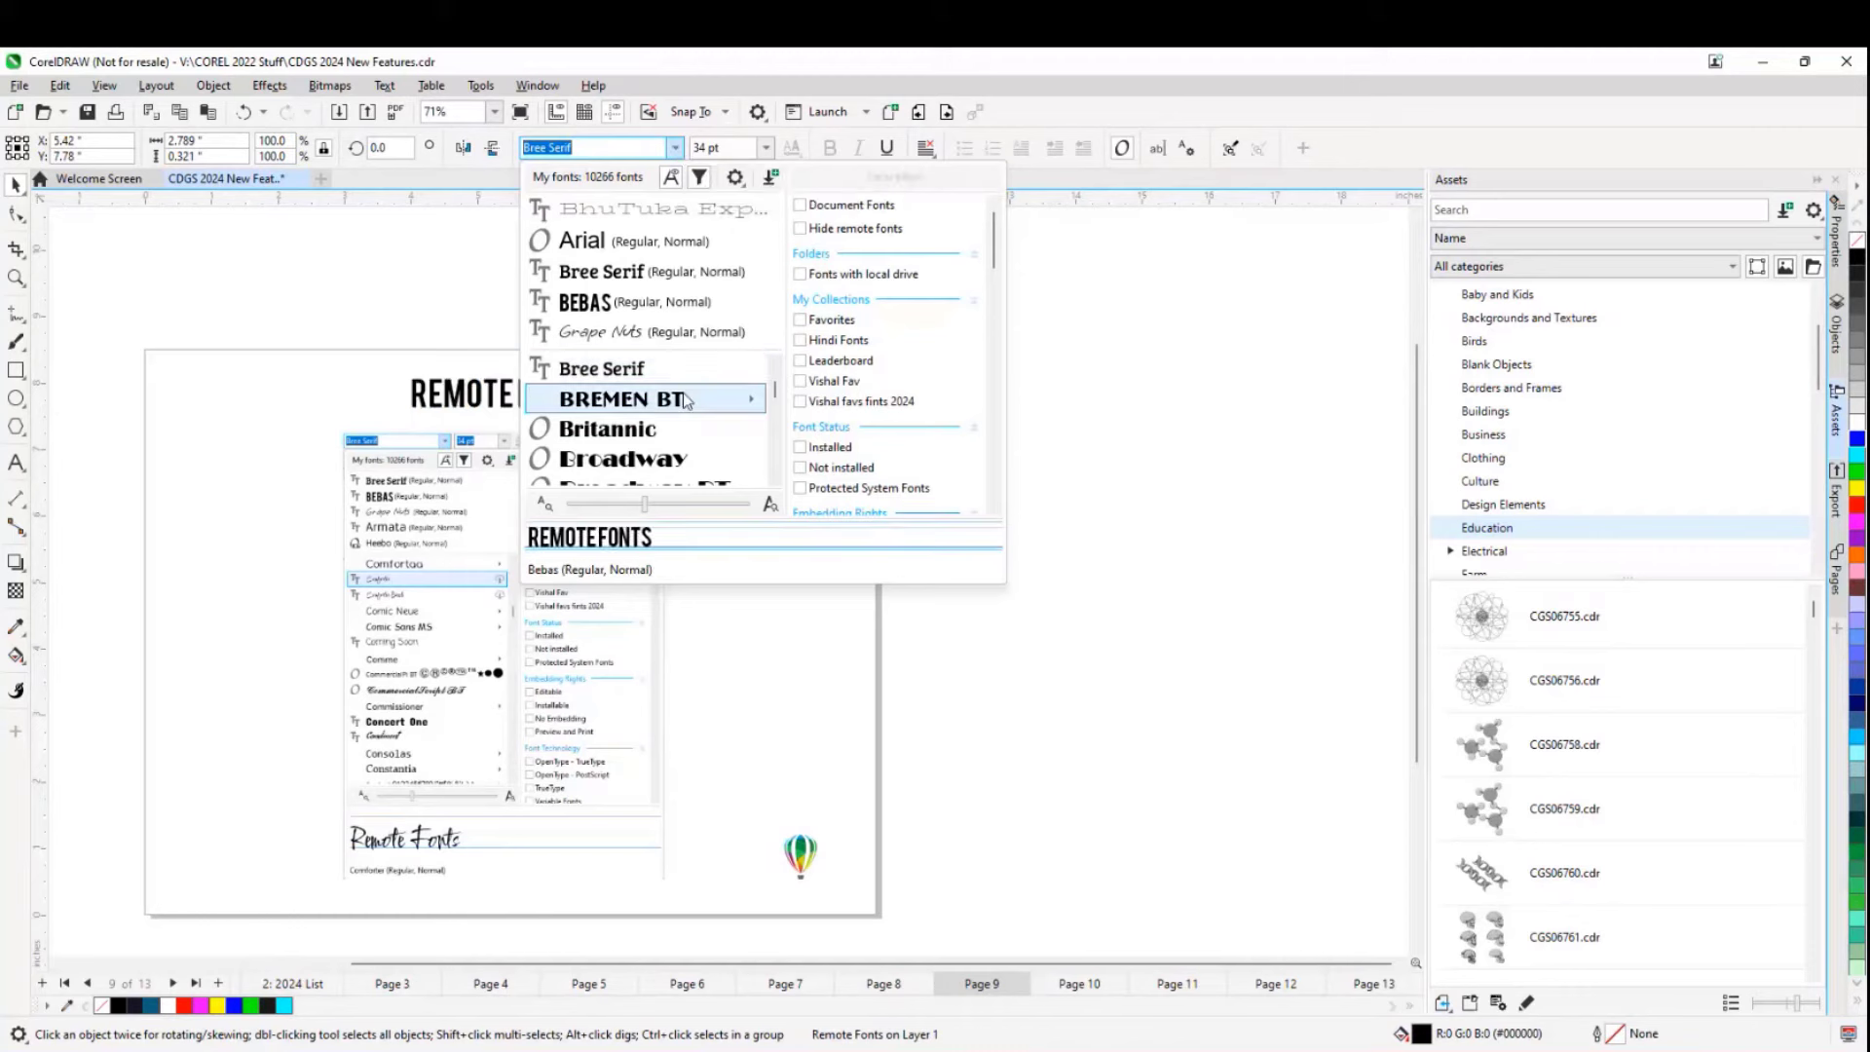
pyautogui.scroll(-3, 691, 405)
pyautogui.scroll(-3, 696, 407)
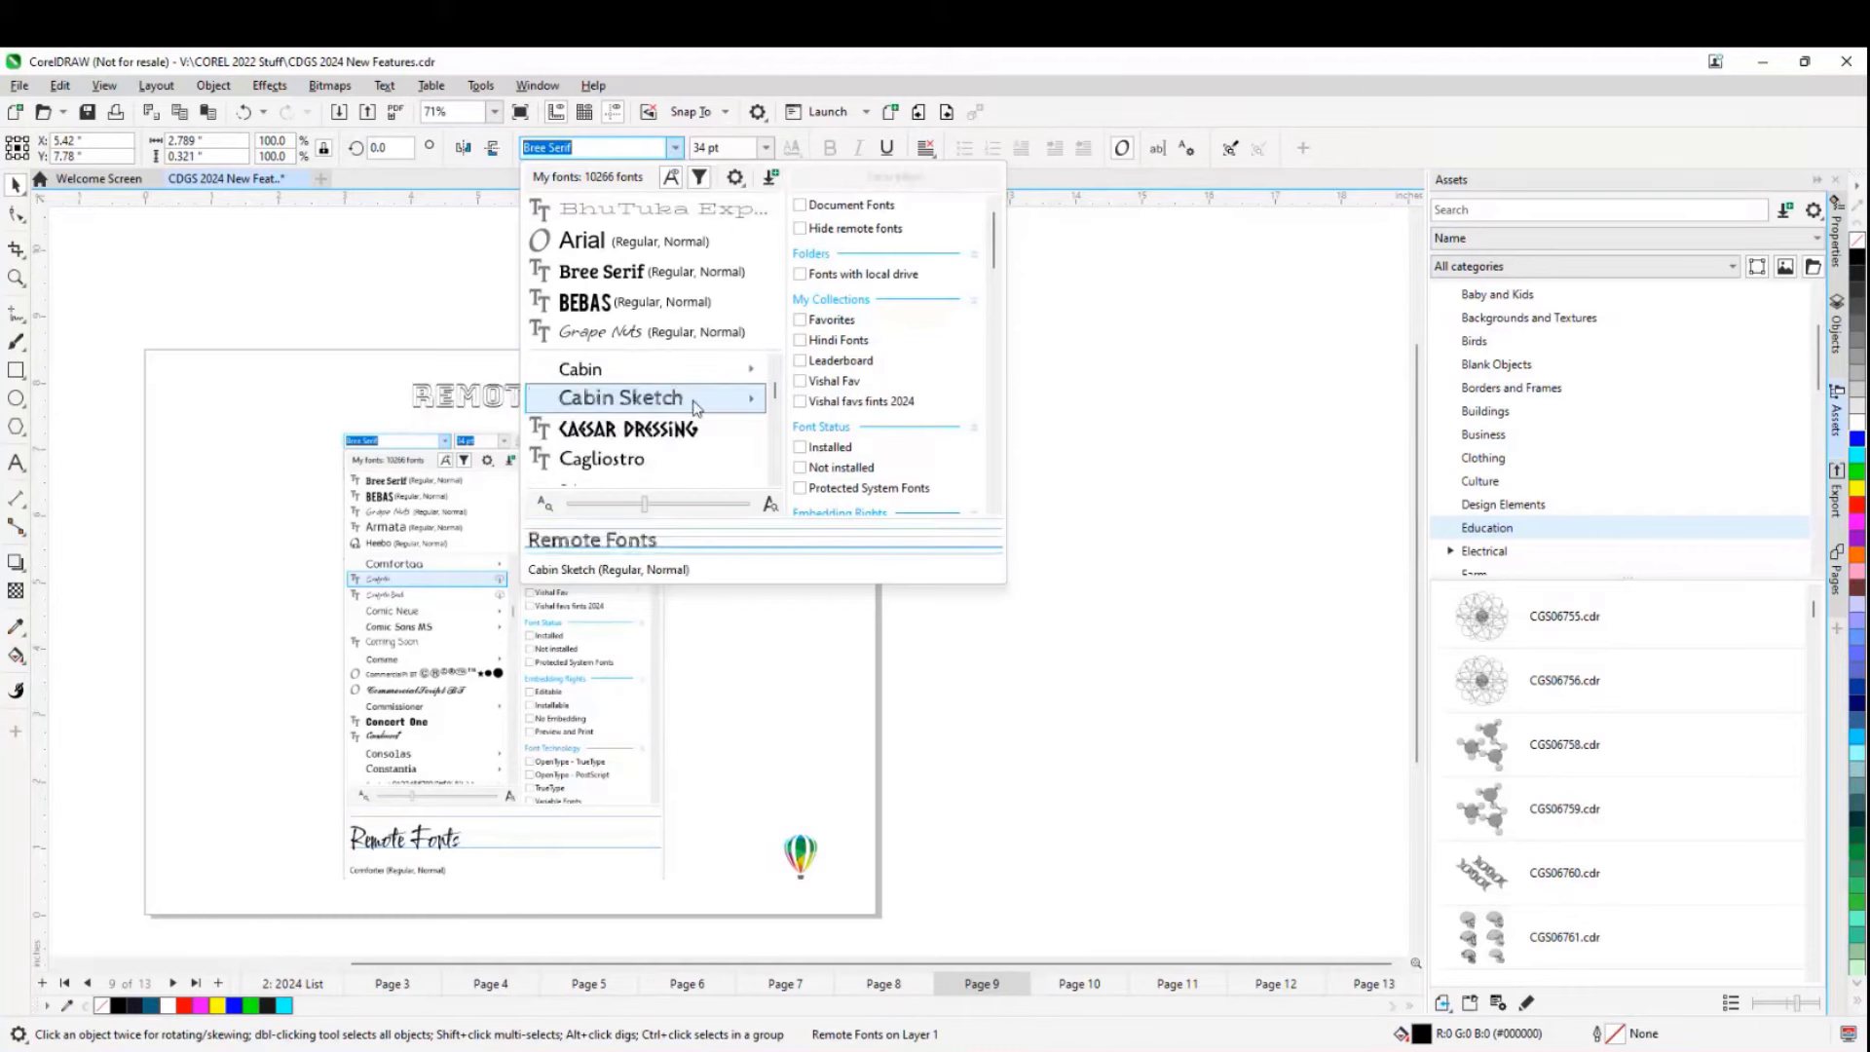
pyautogui.scroll(3, 696, 407)
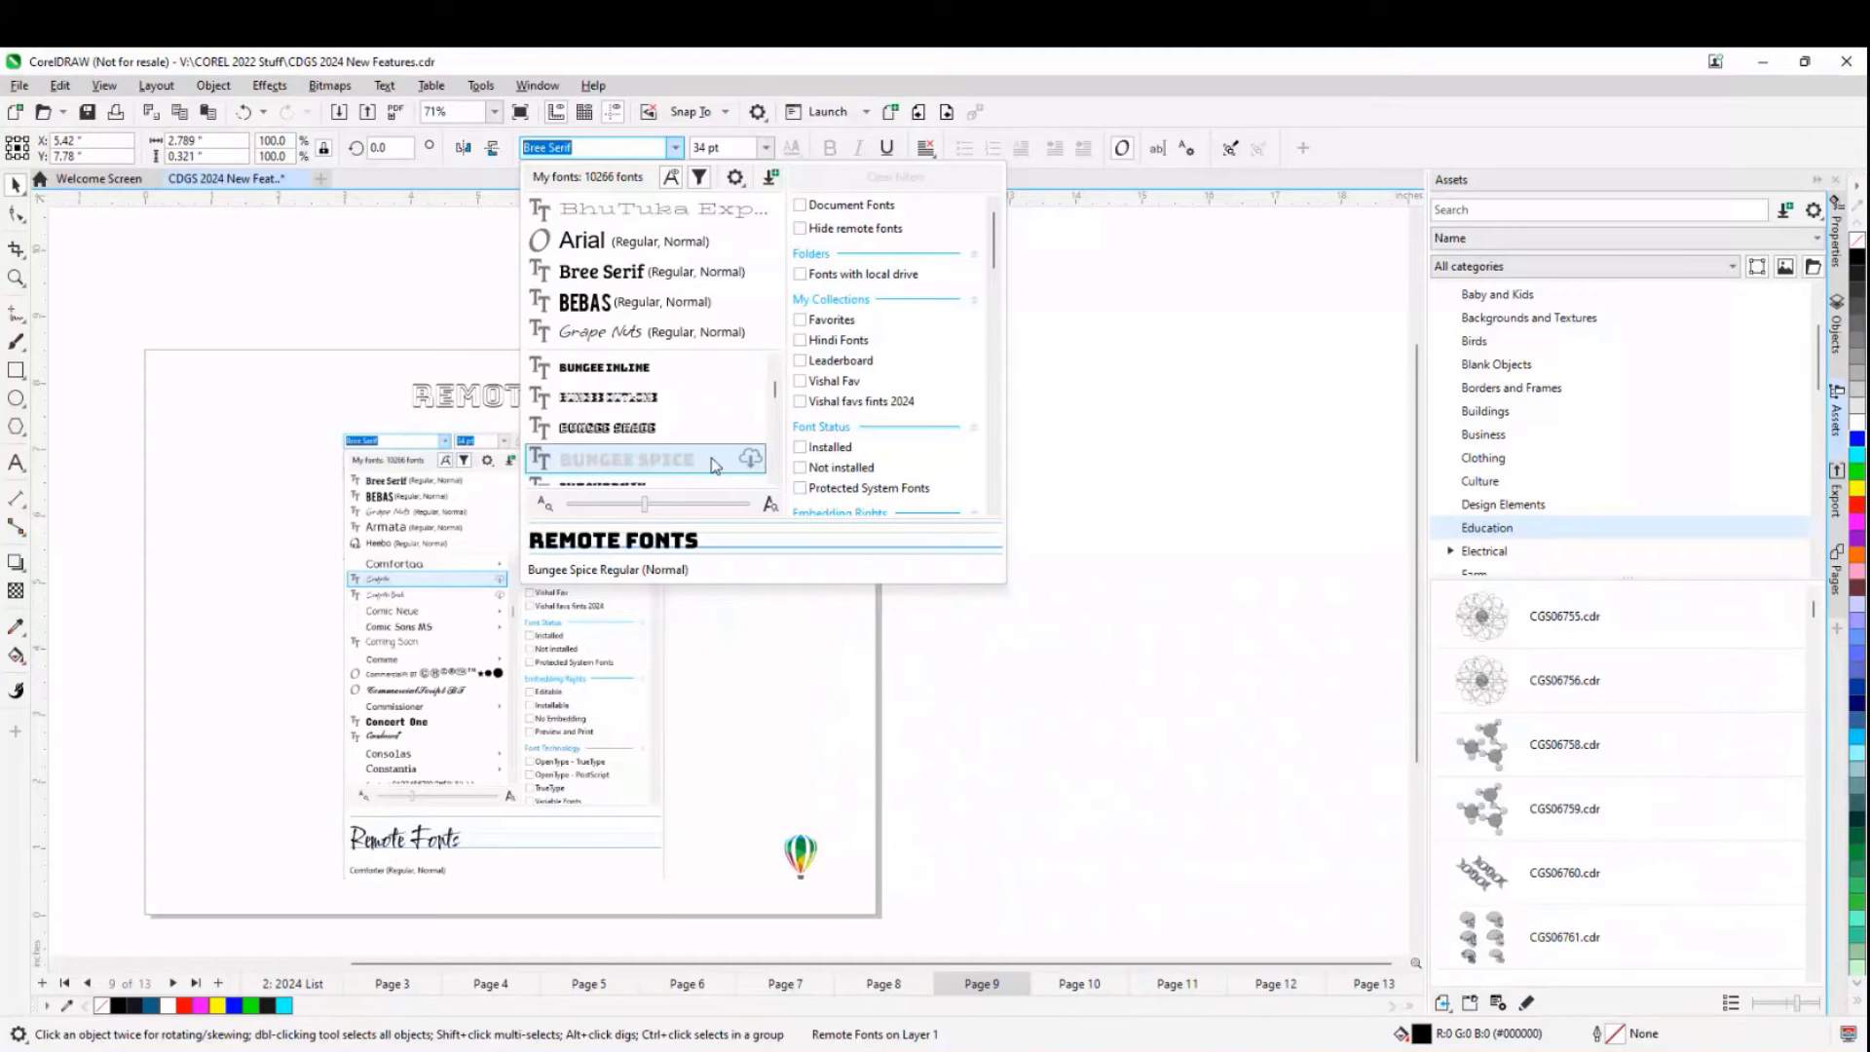
pyautogui.moveTo(743, 582); pyautogui.dragTo(772, 776)
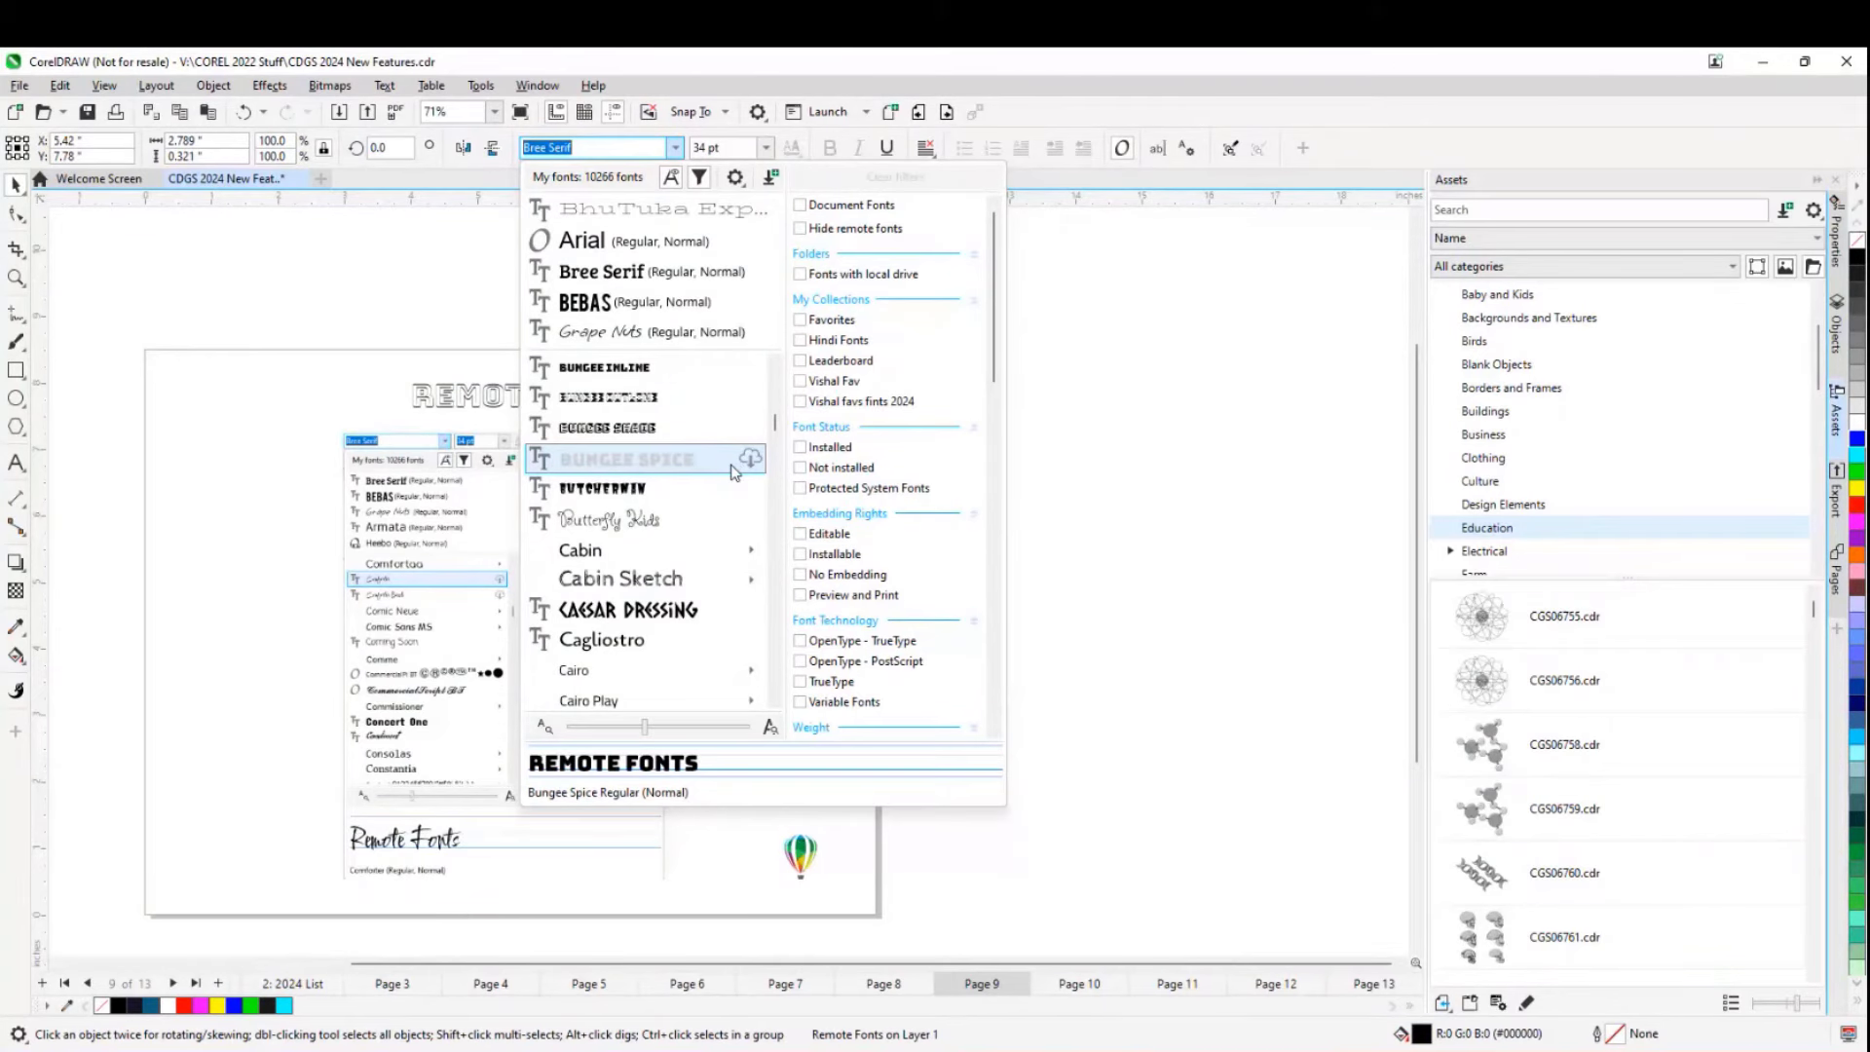
pyautogui.click(701, 462)
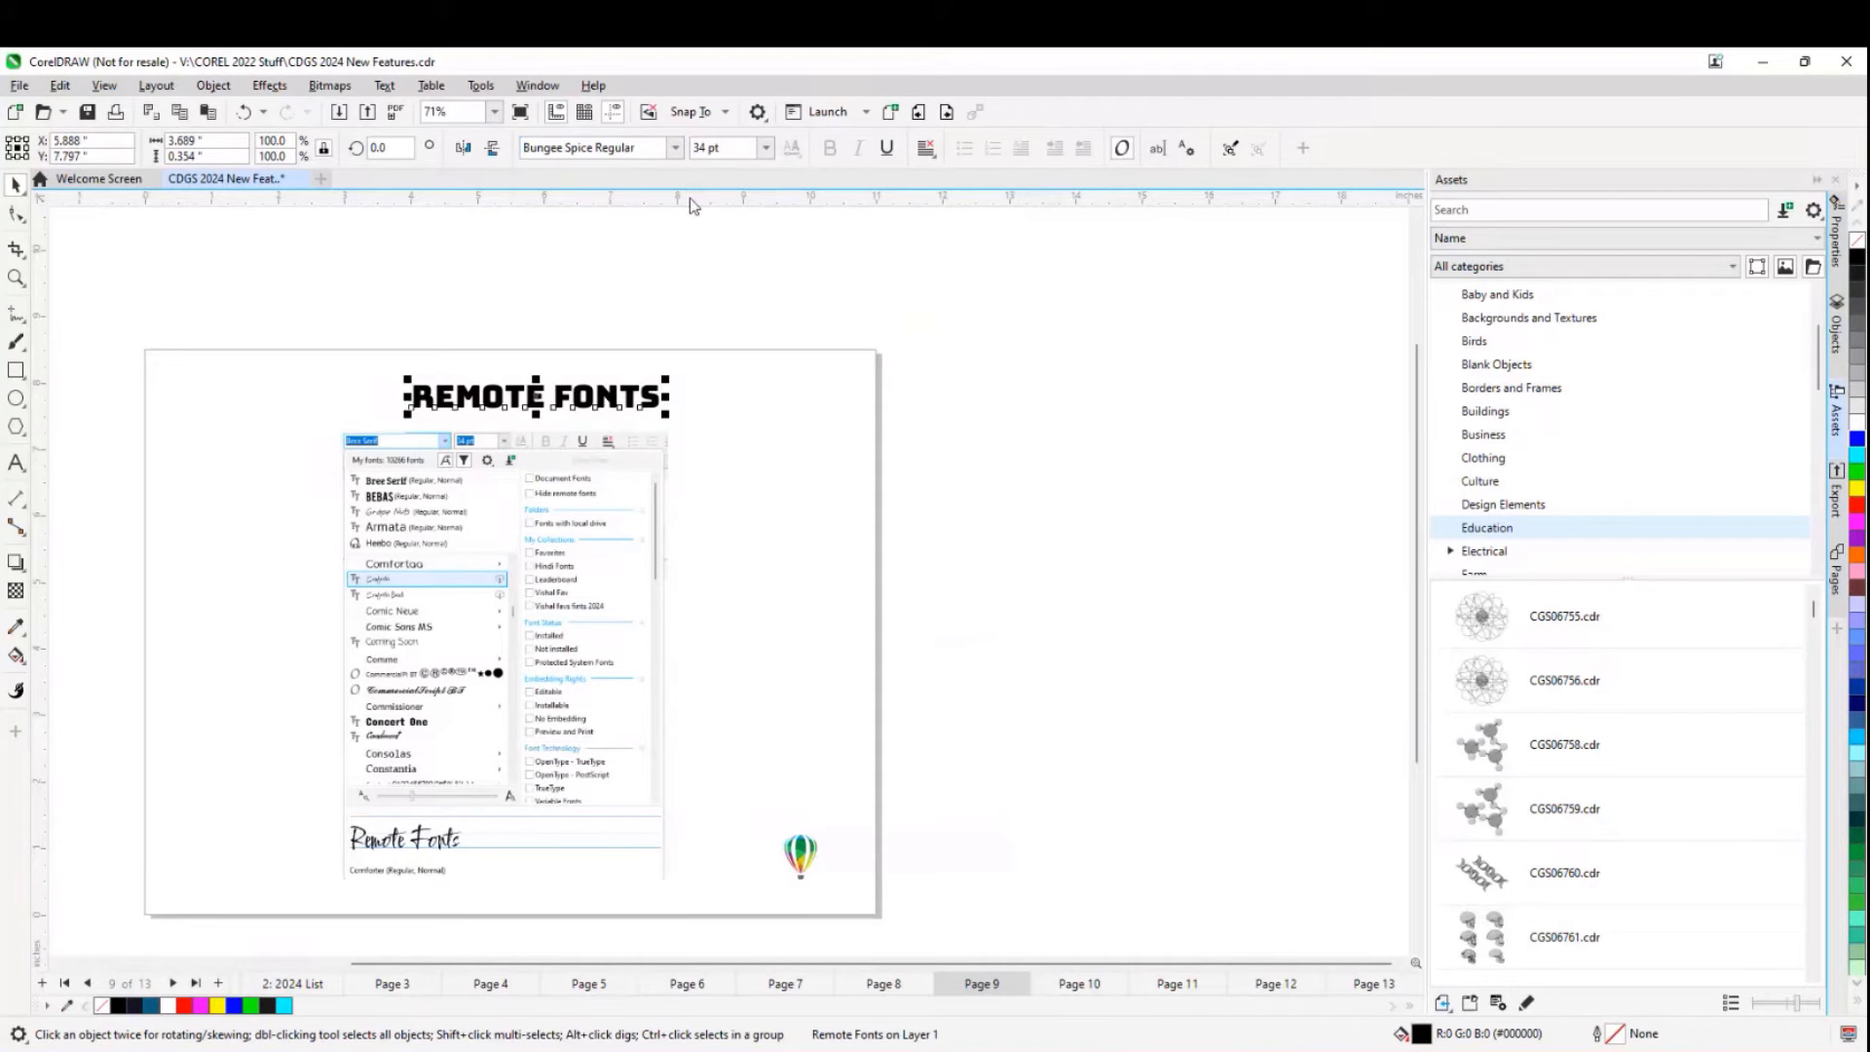
# - Download the remote font Bungee Spice from the title's font list and recheck its entry there
pyautogui.click(675, 149)
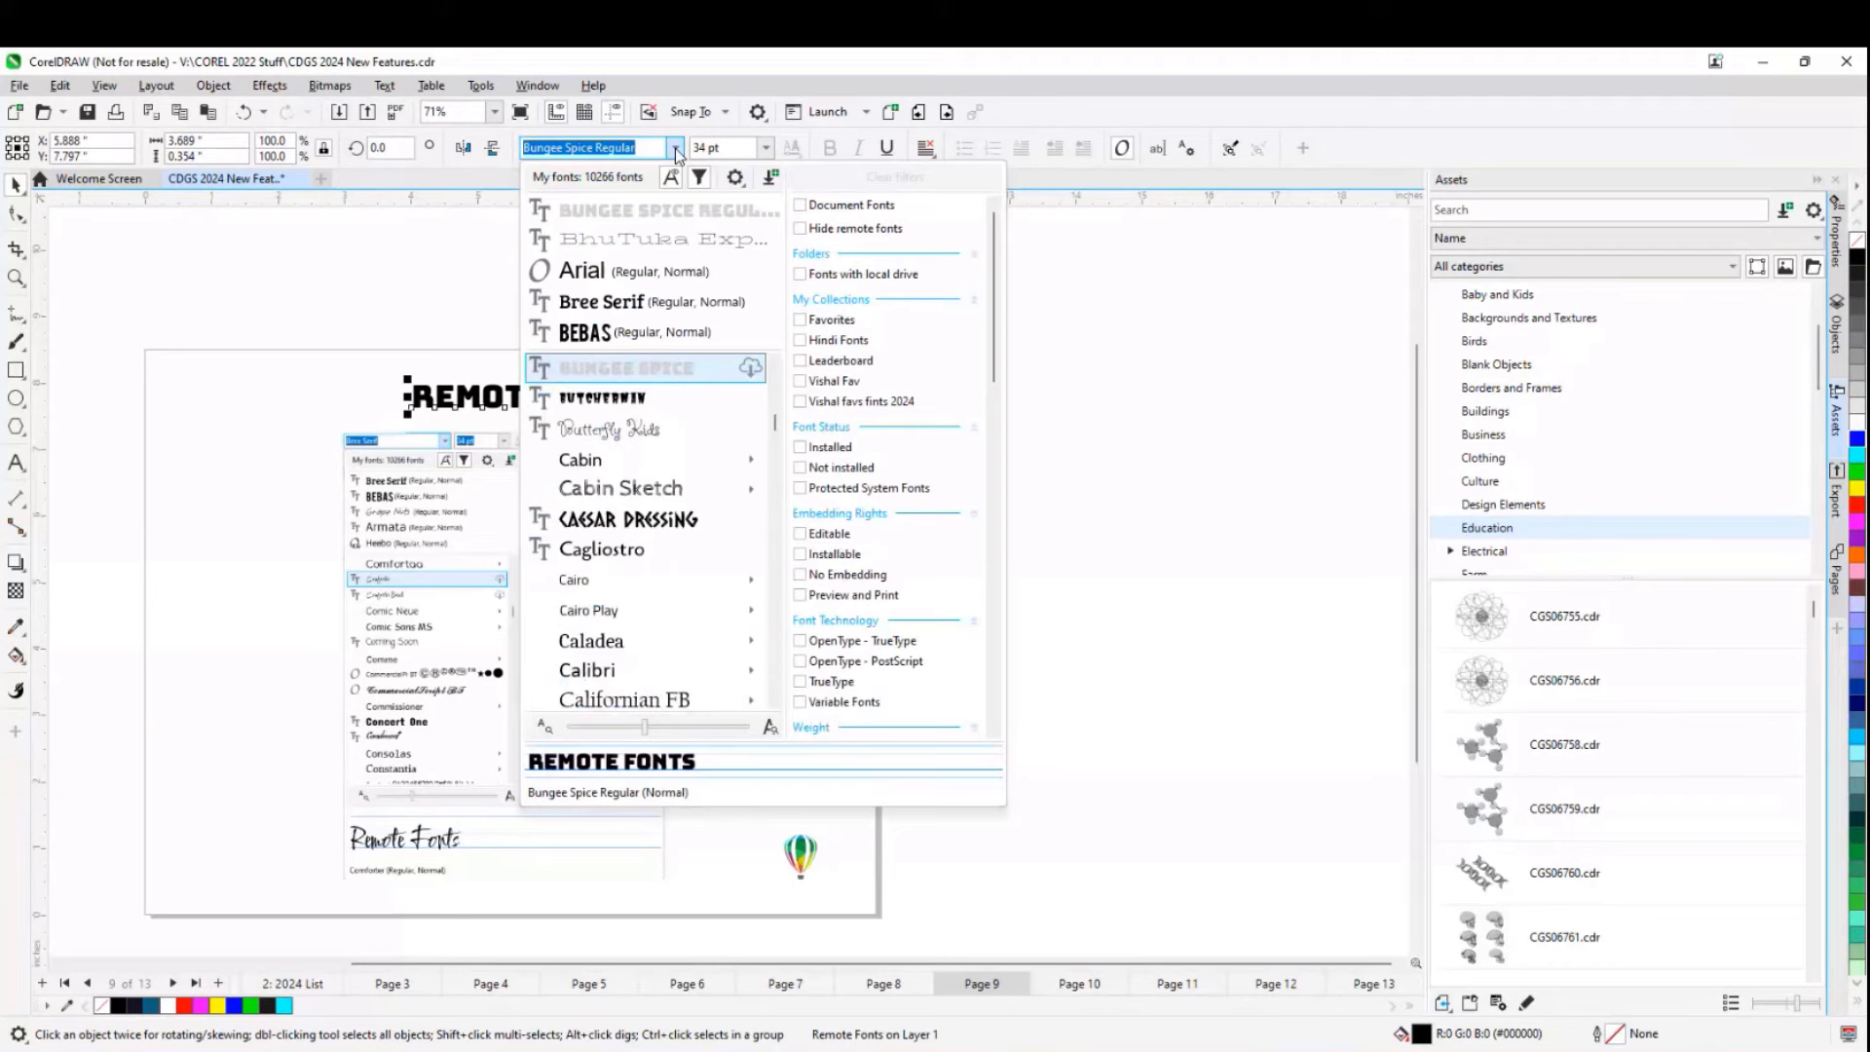
pyautogui.click(735, 378)
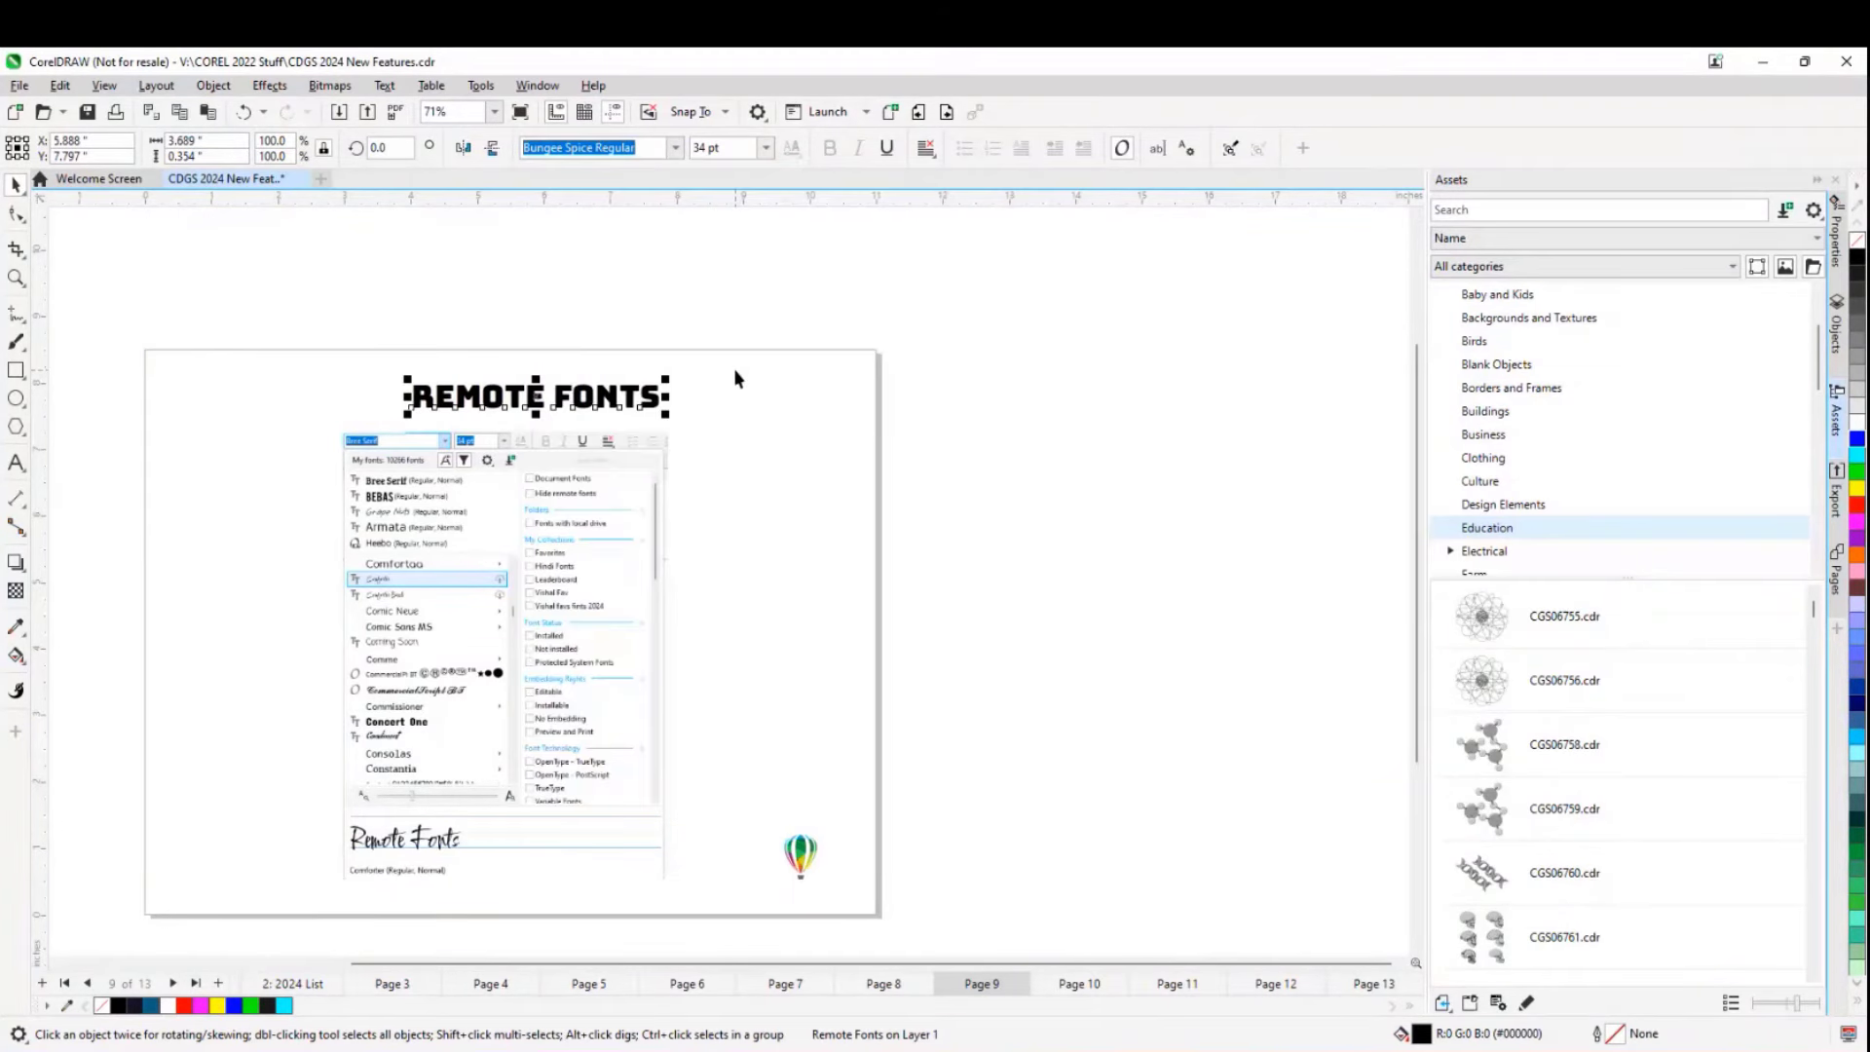
pyautogui.click(675, 147)
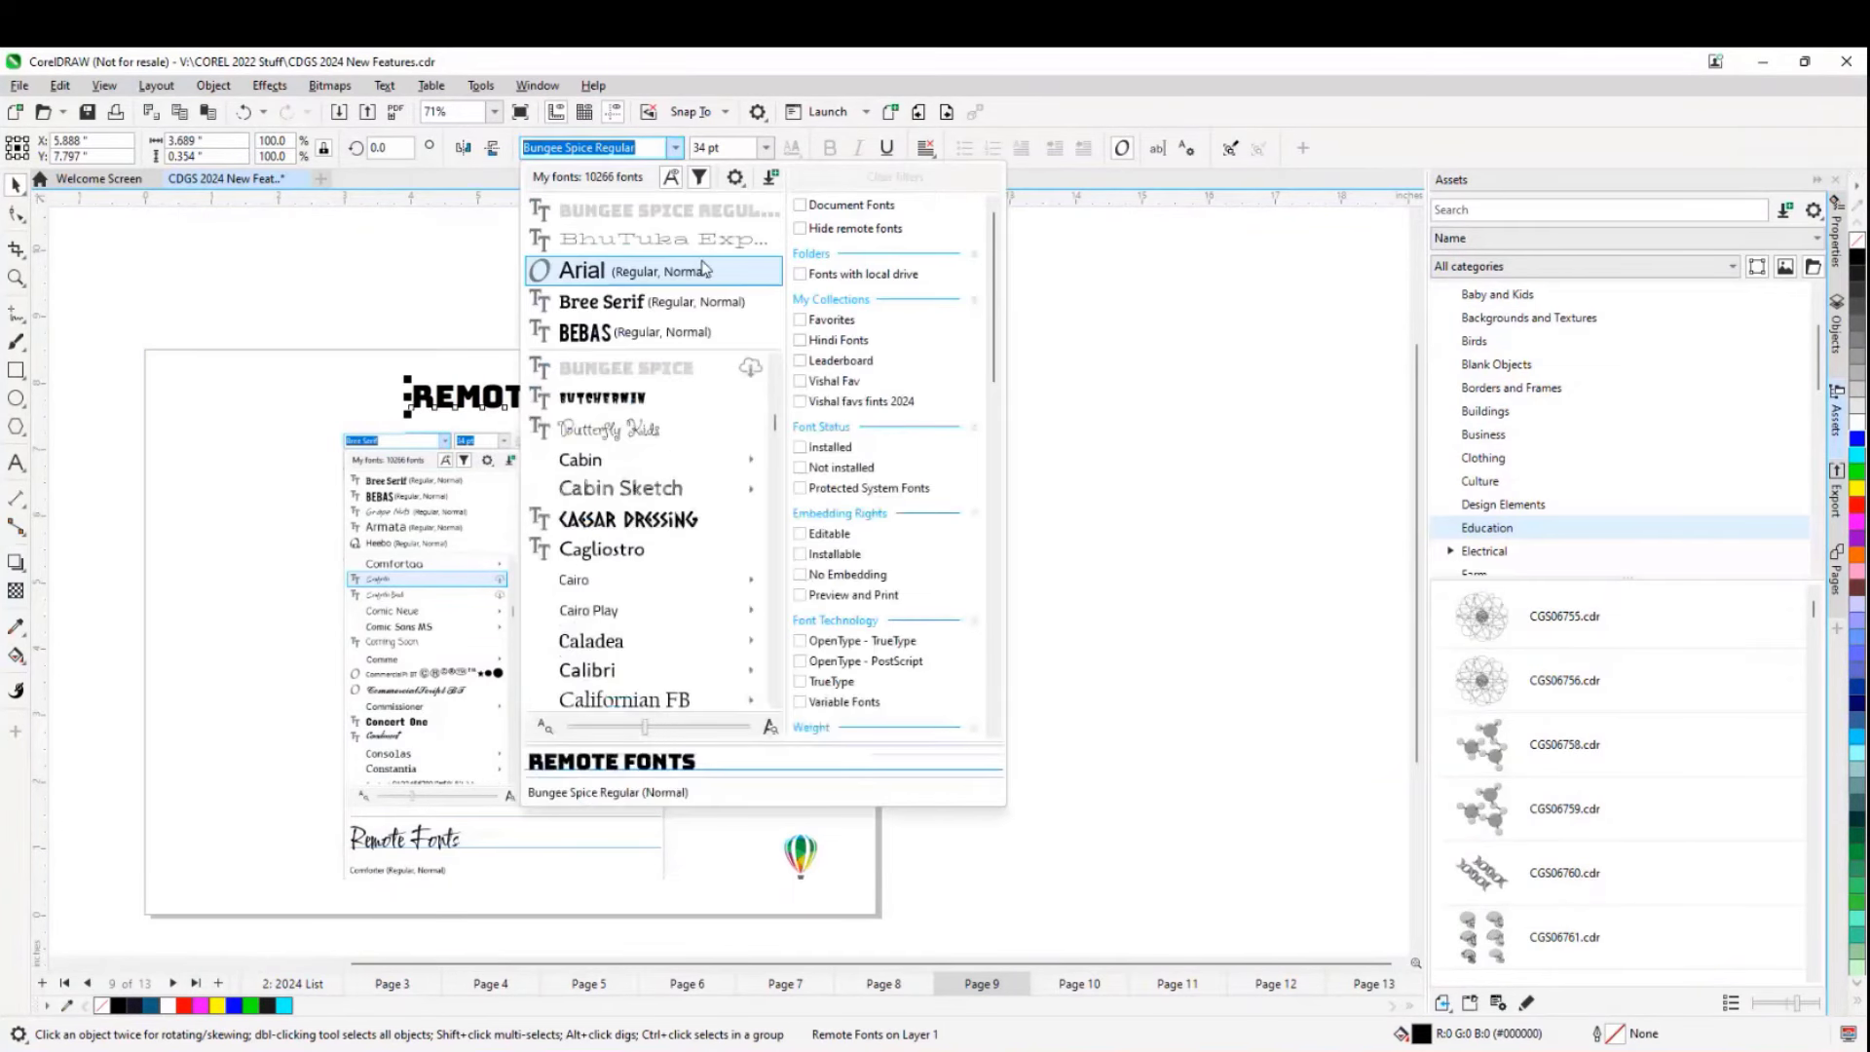
pyautogui.press('Escape')
pyautogui.click(675, 147)
pyautogui.click(1130, 380)
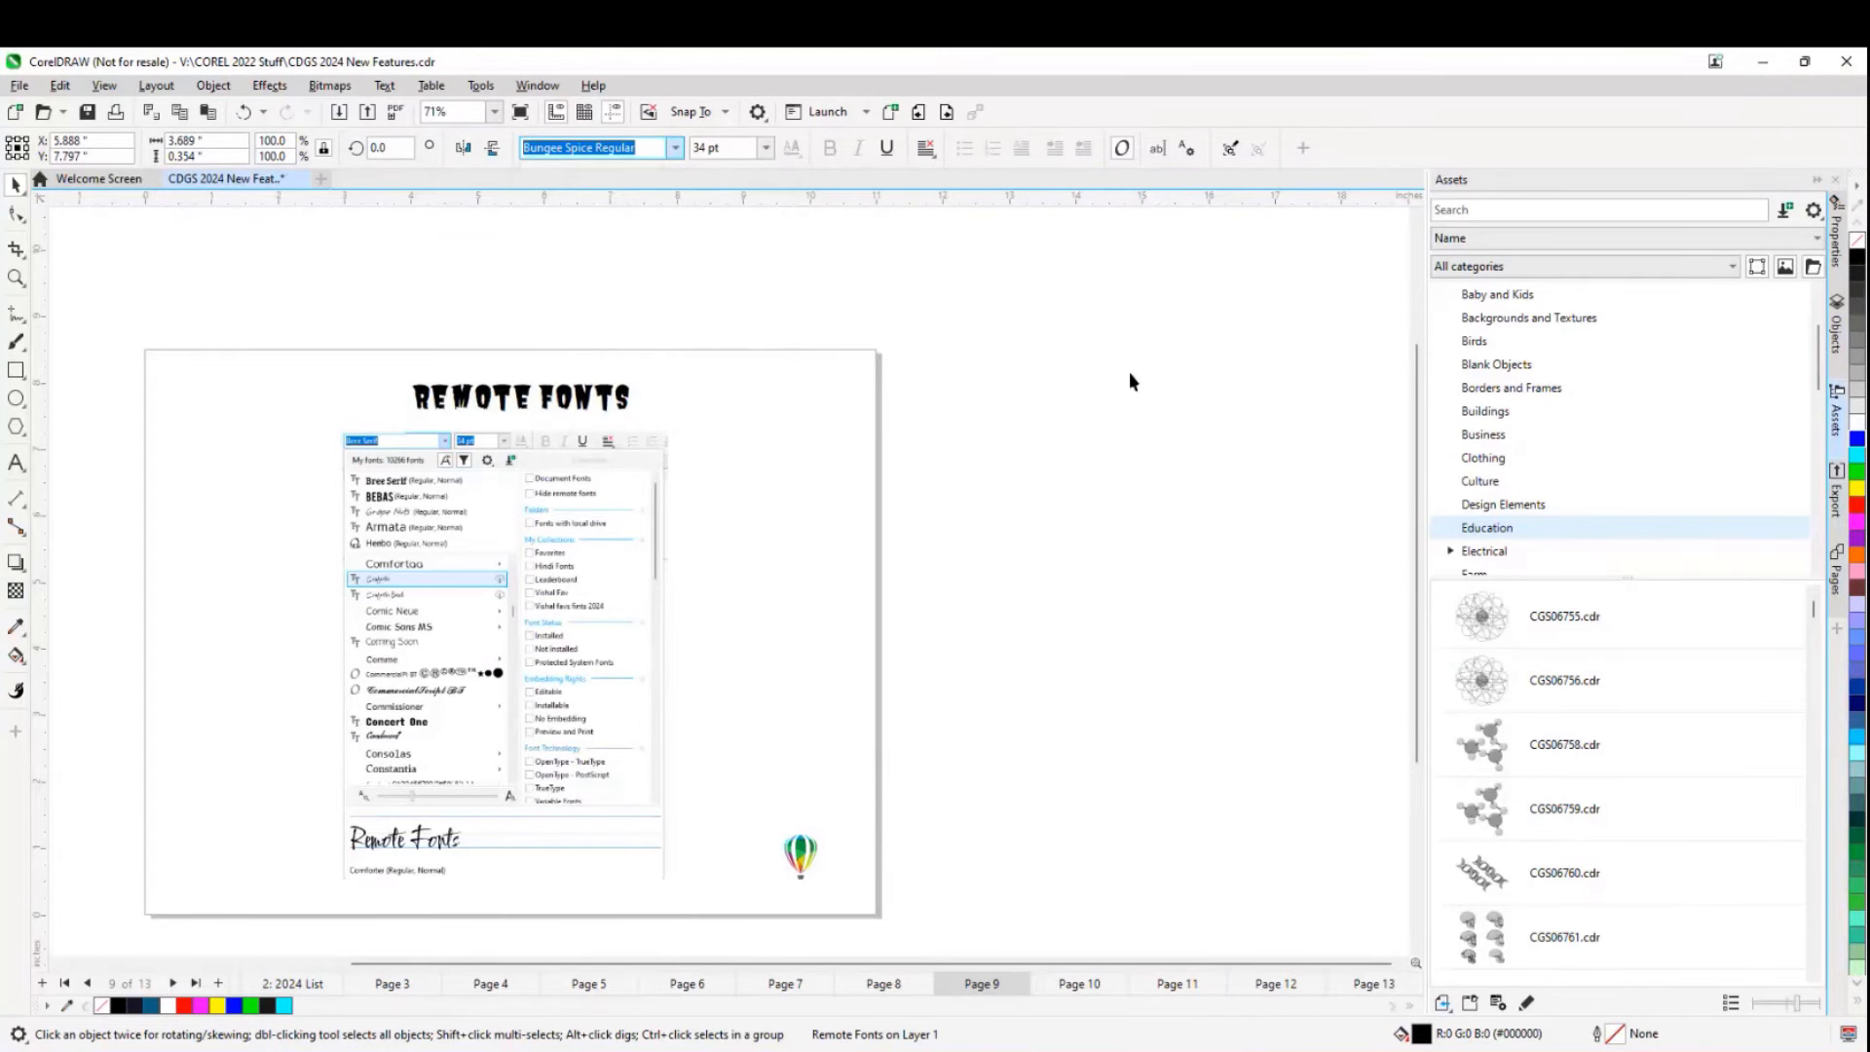
pyautogui.click(544, 394)
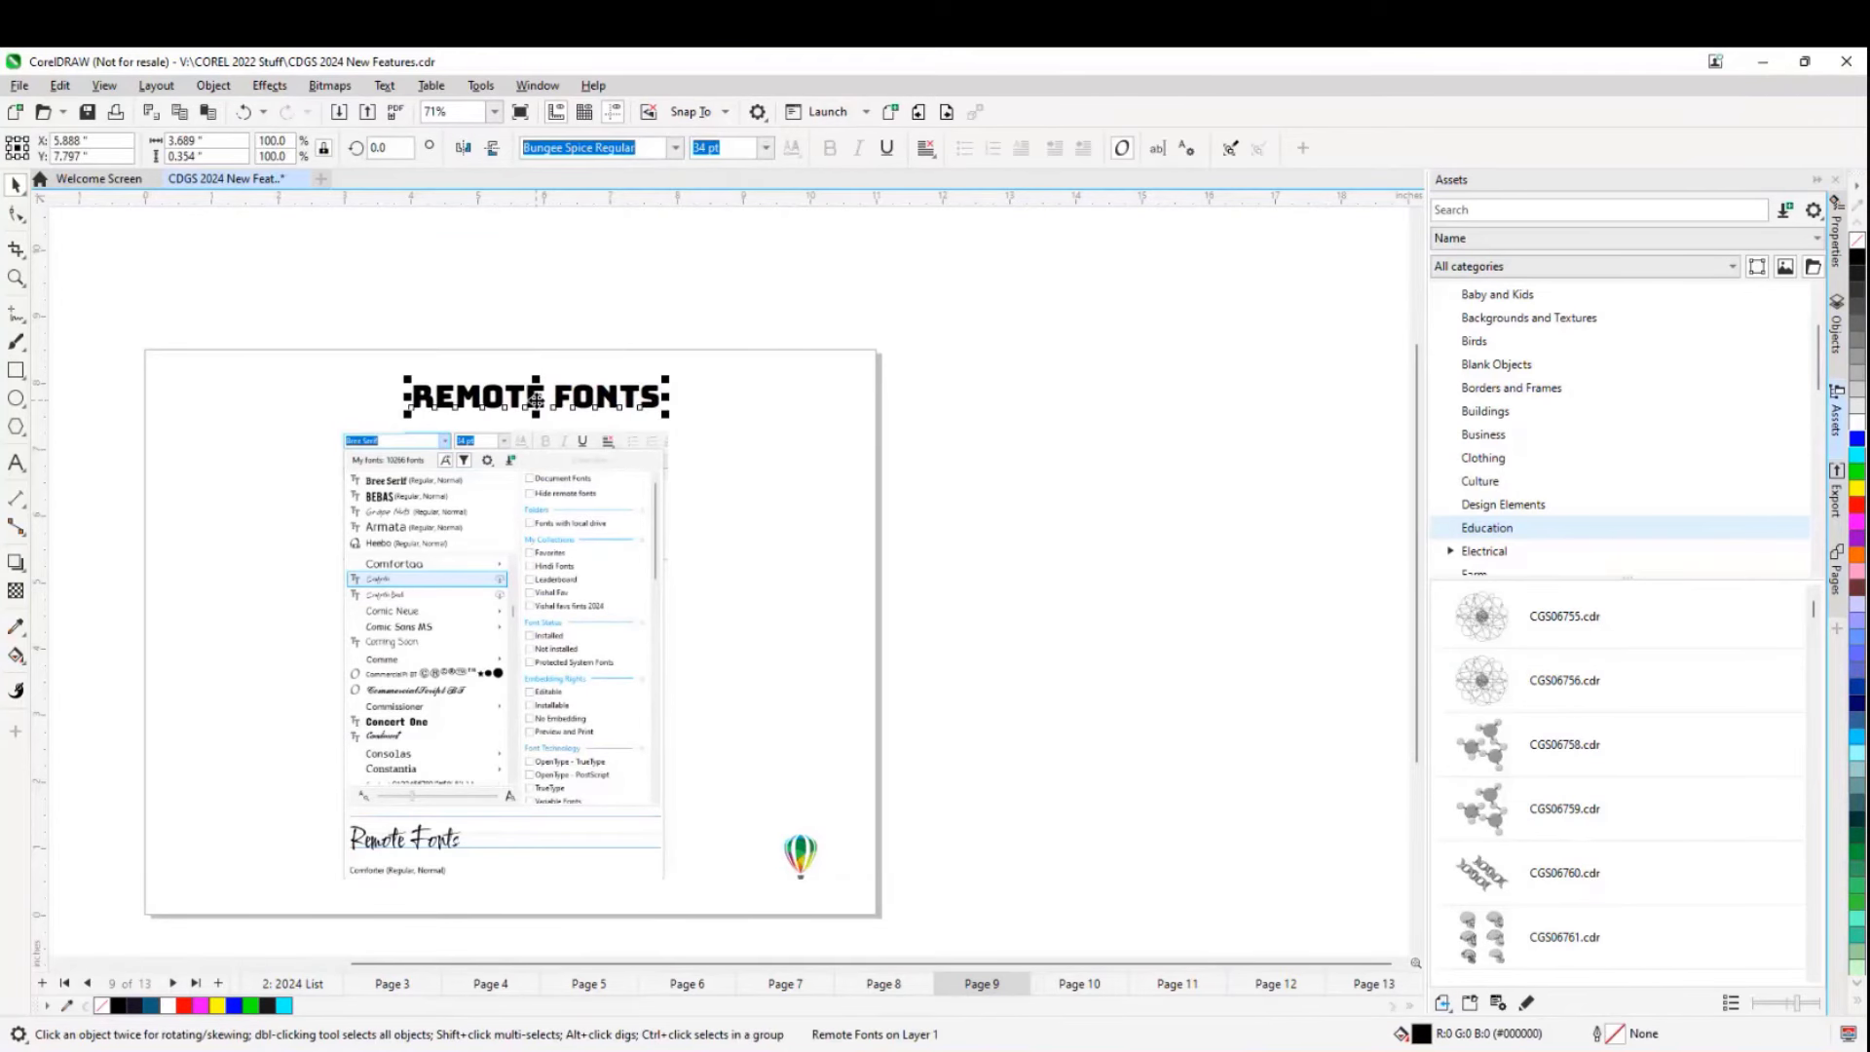
# - Apply the remote font Caprasimo to the "Remote Fonts" title and choose it once more in the font list
pyautogui.click(677, 148)
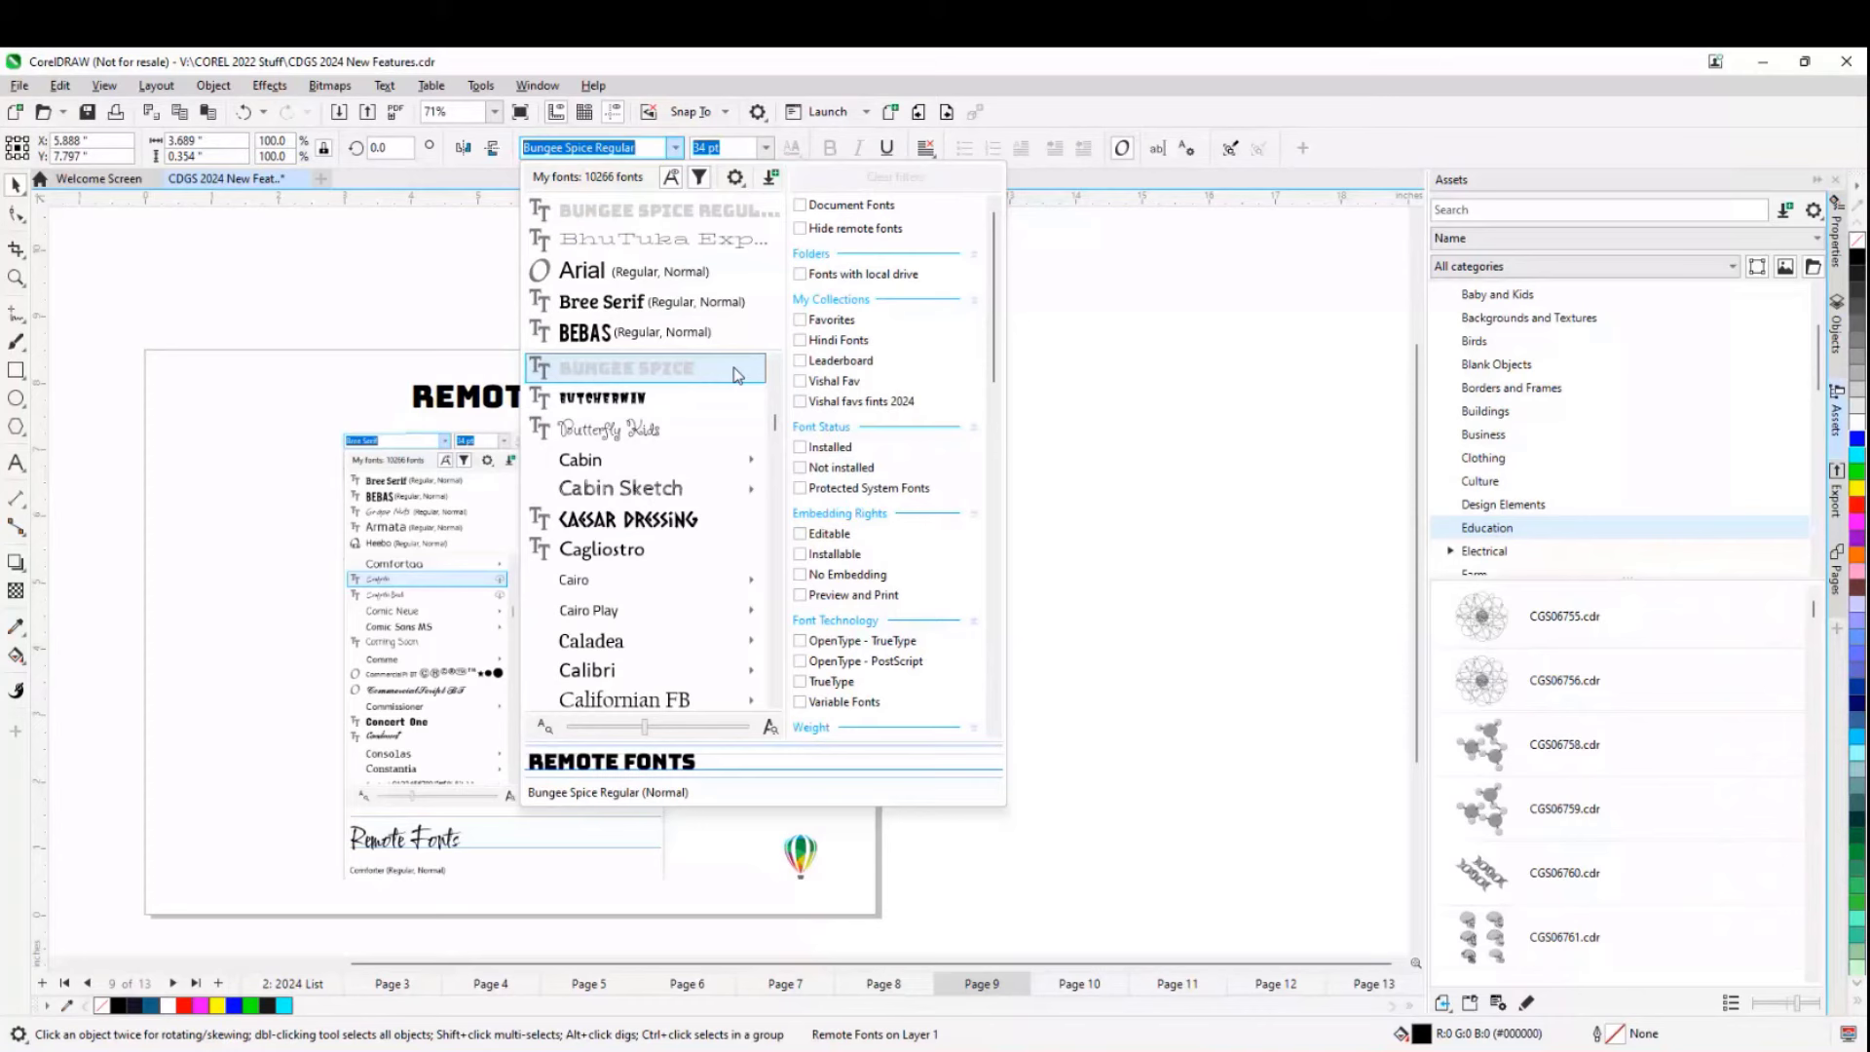
pyautogui.scroll(-5, 728, 441)
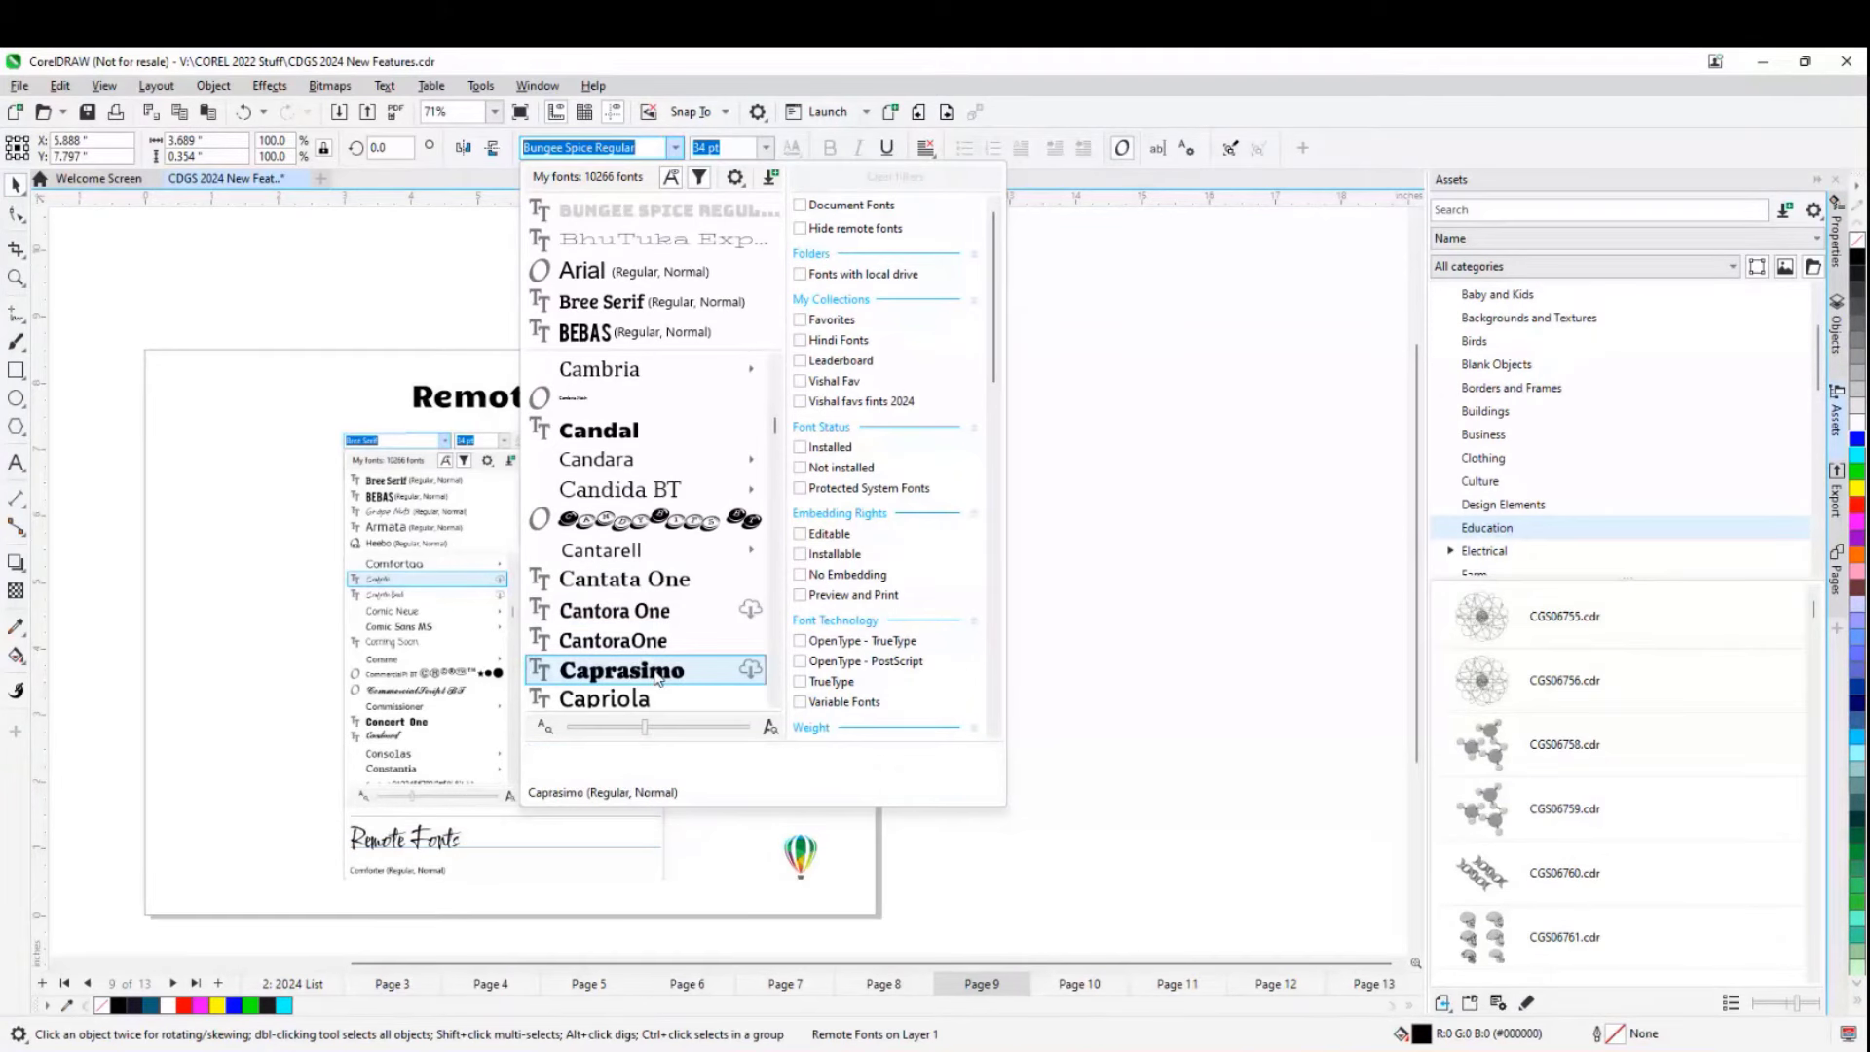
pyautogui.click(753, 672)
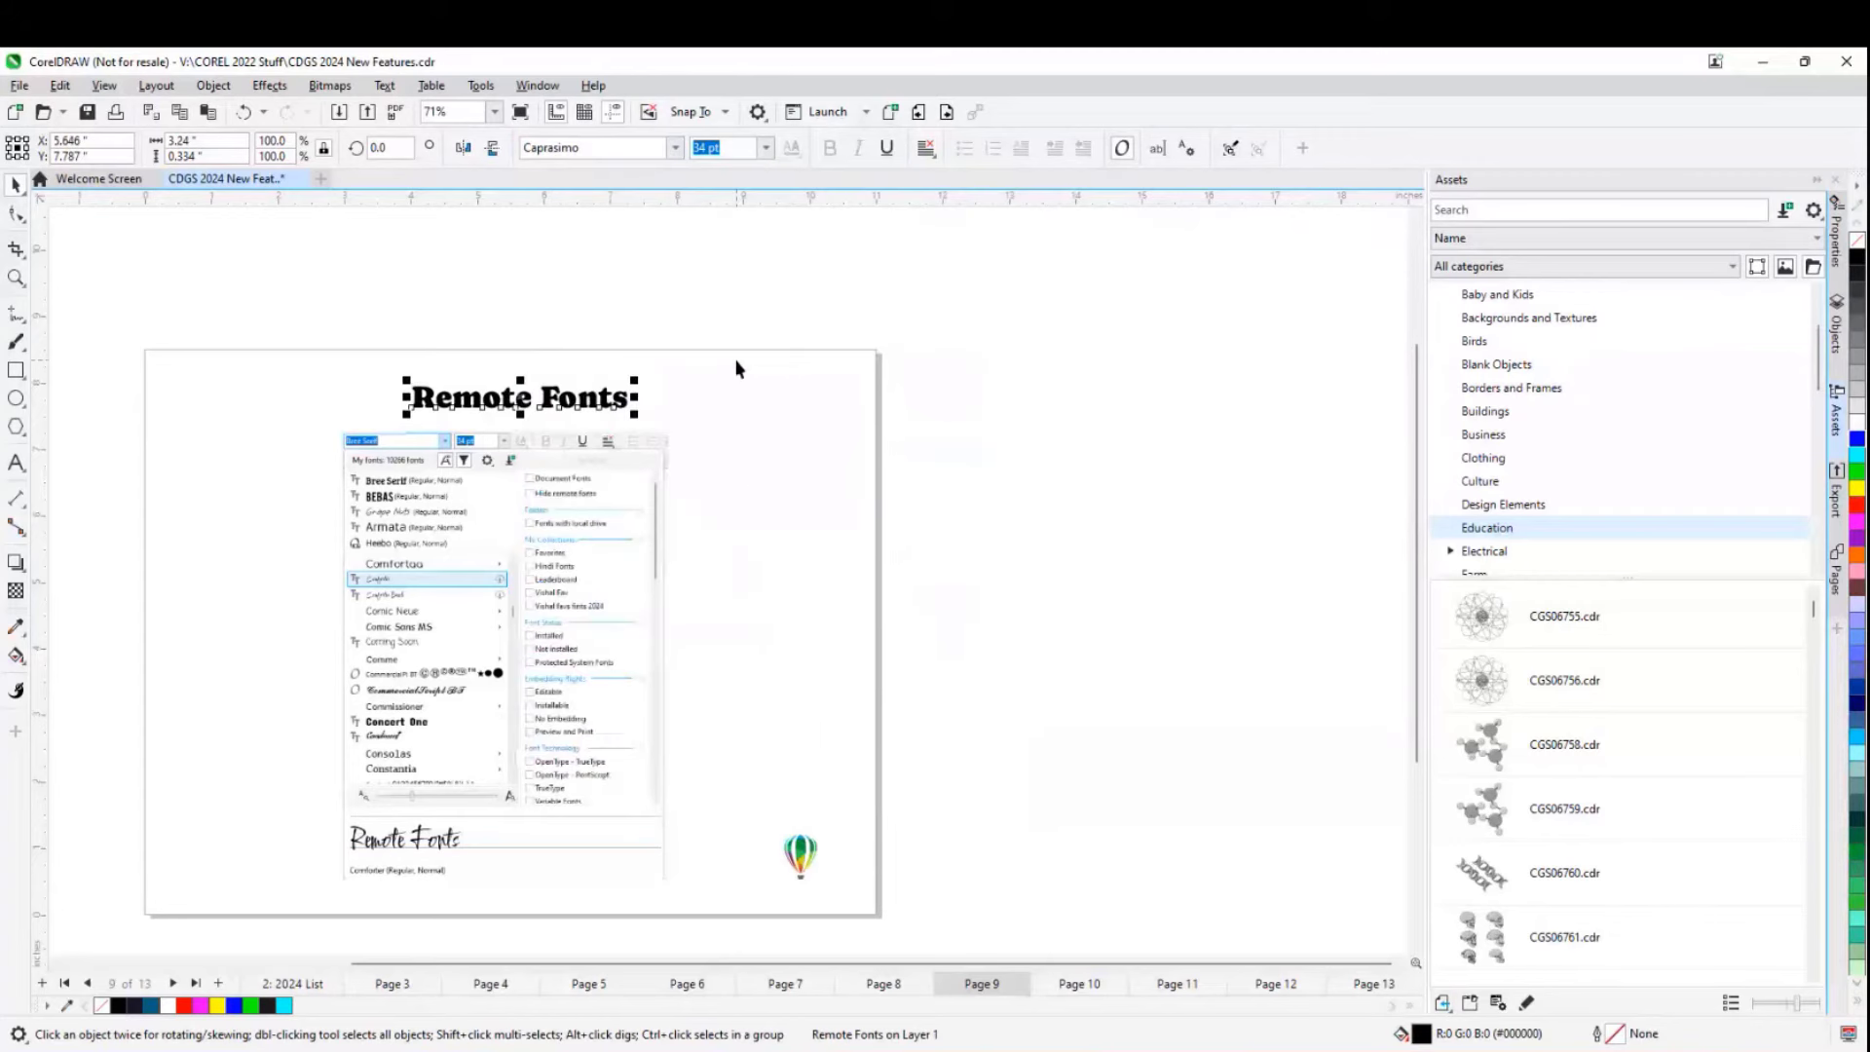
pyautogui.click(677, 148)
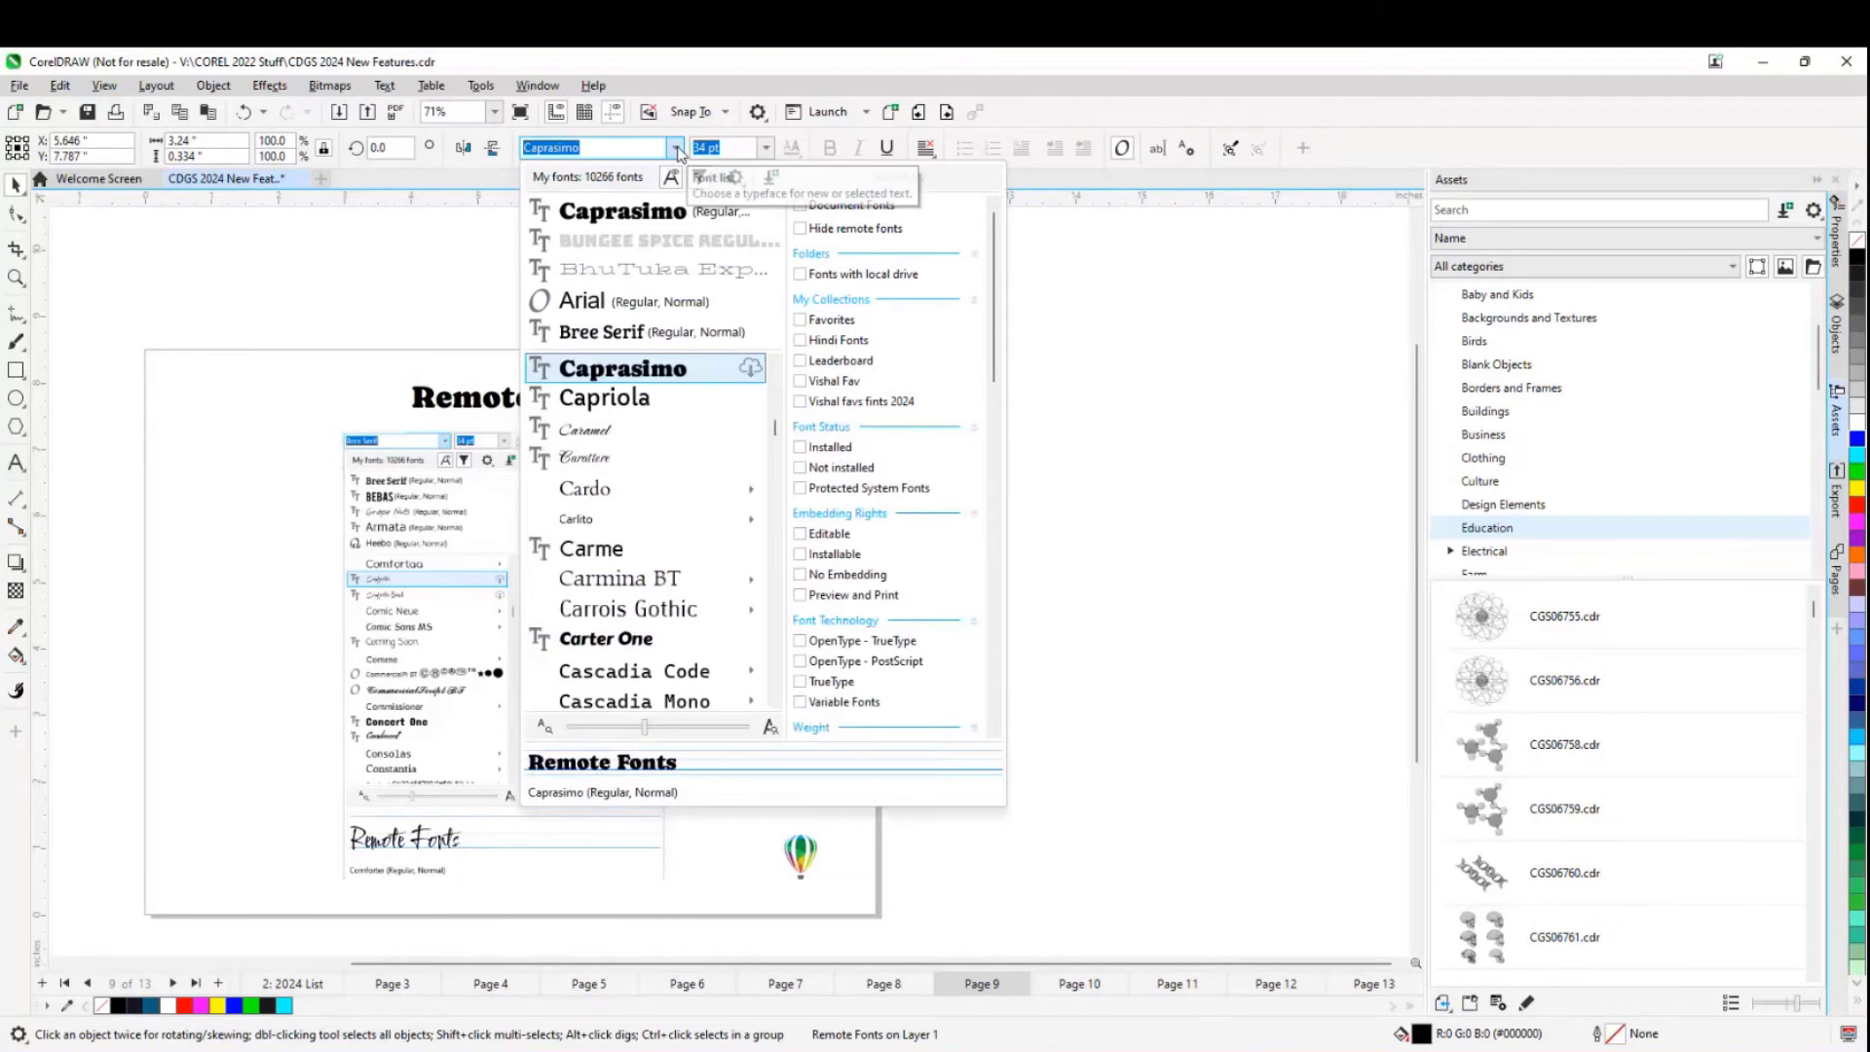
pyautogui.click(686, 370)
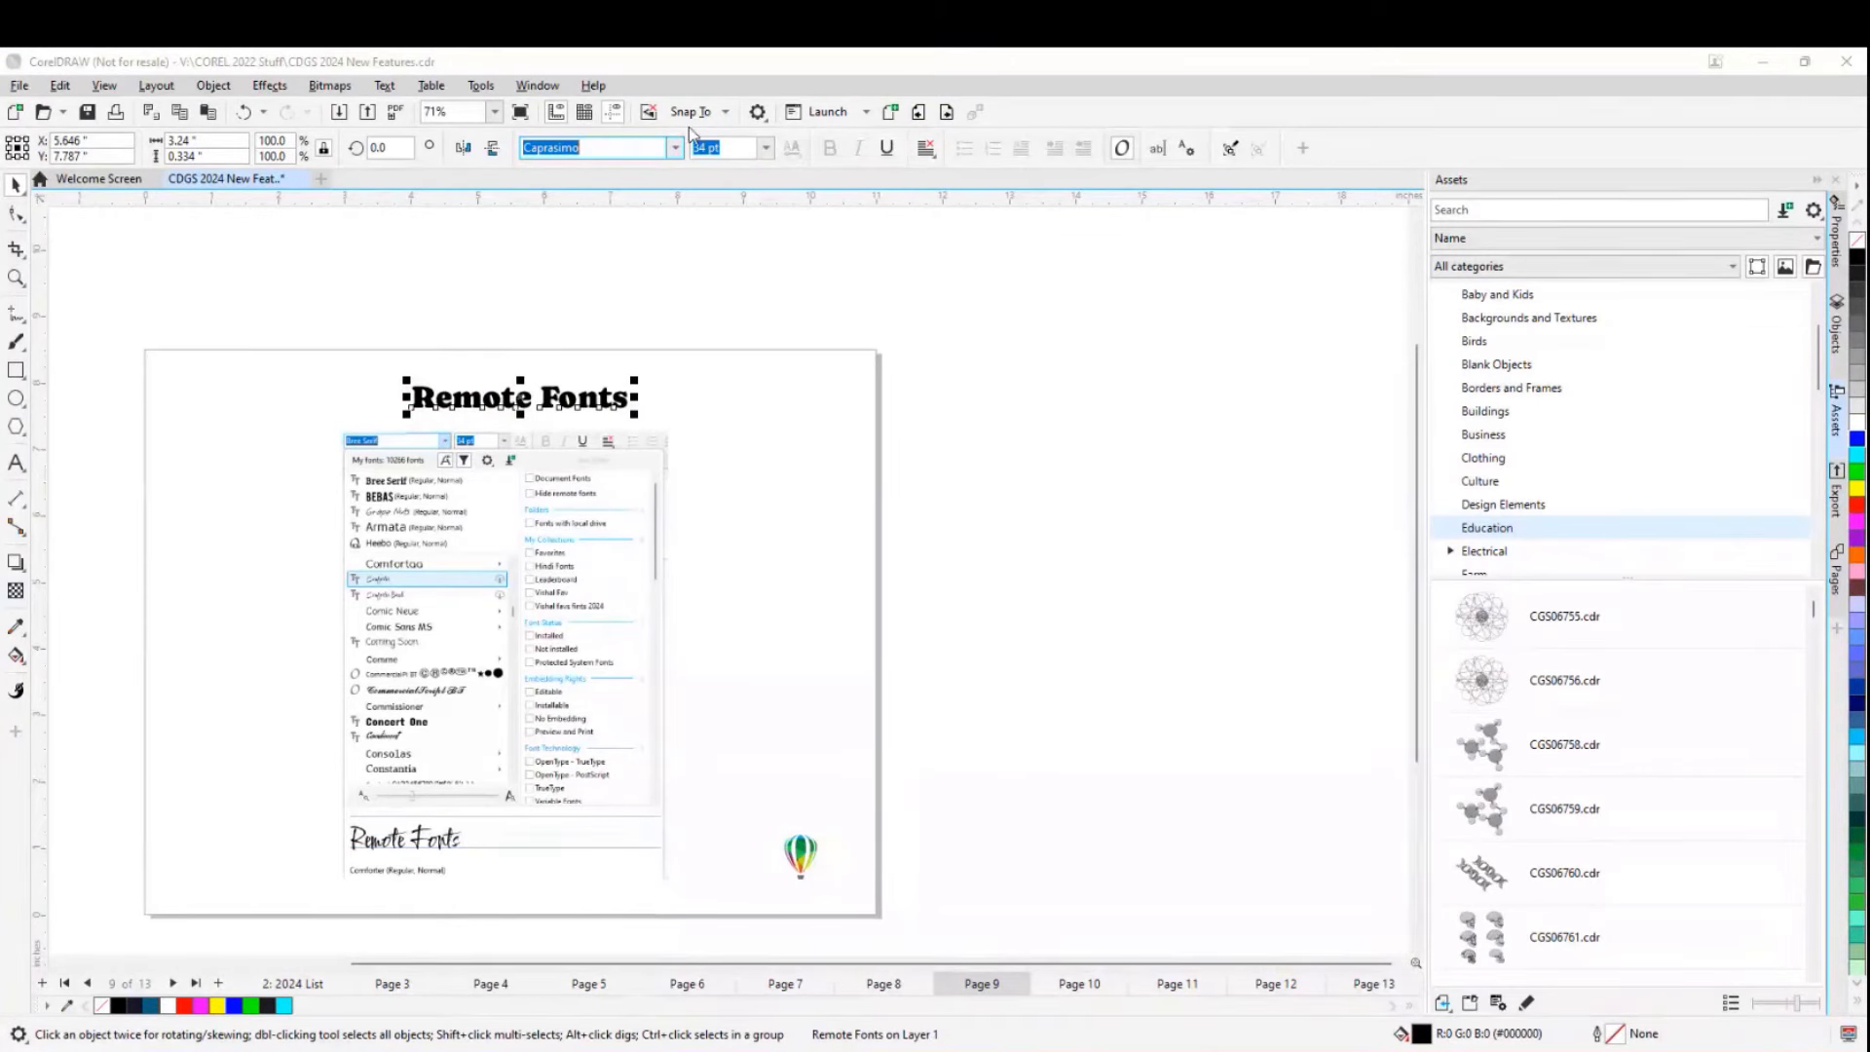
# - Browse the title's font list with the Hide remote fonts filter turned on, and switch the filter off again
pyautogui.click(676, 148)
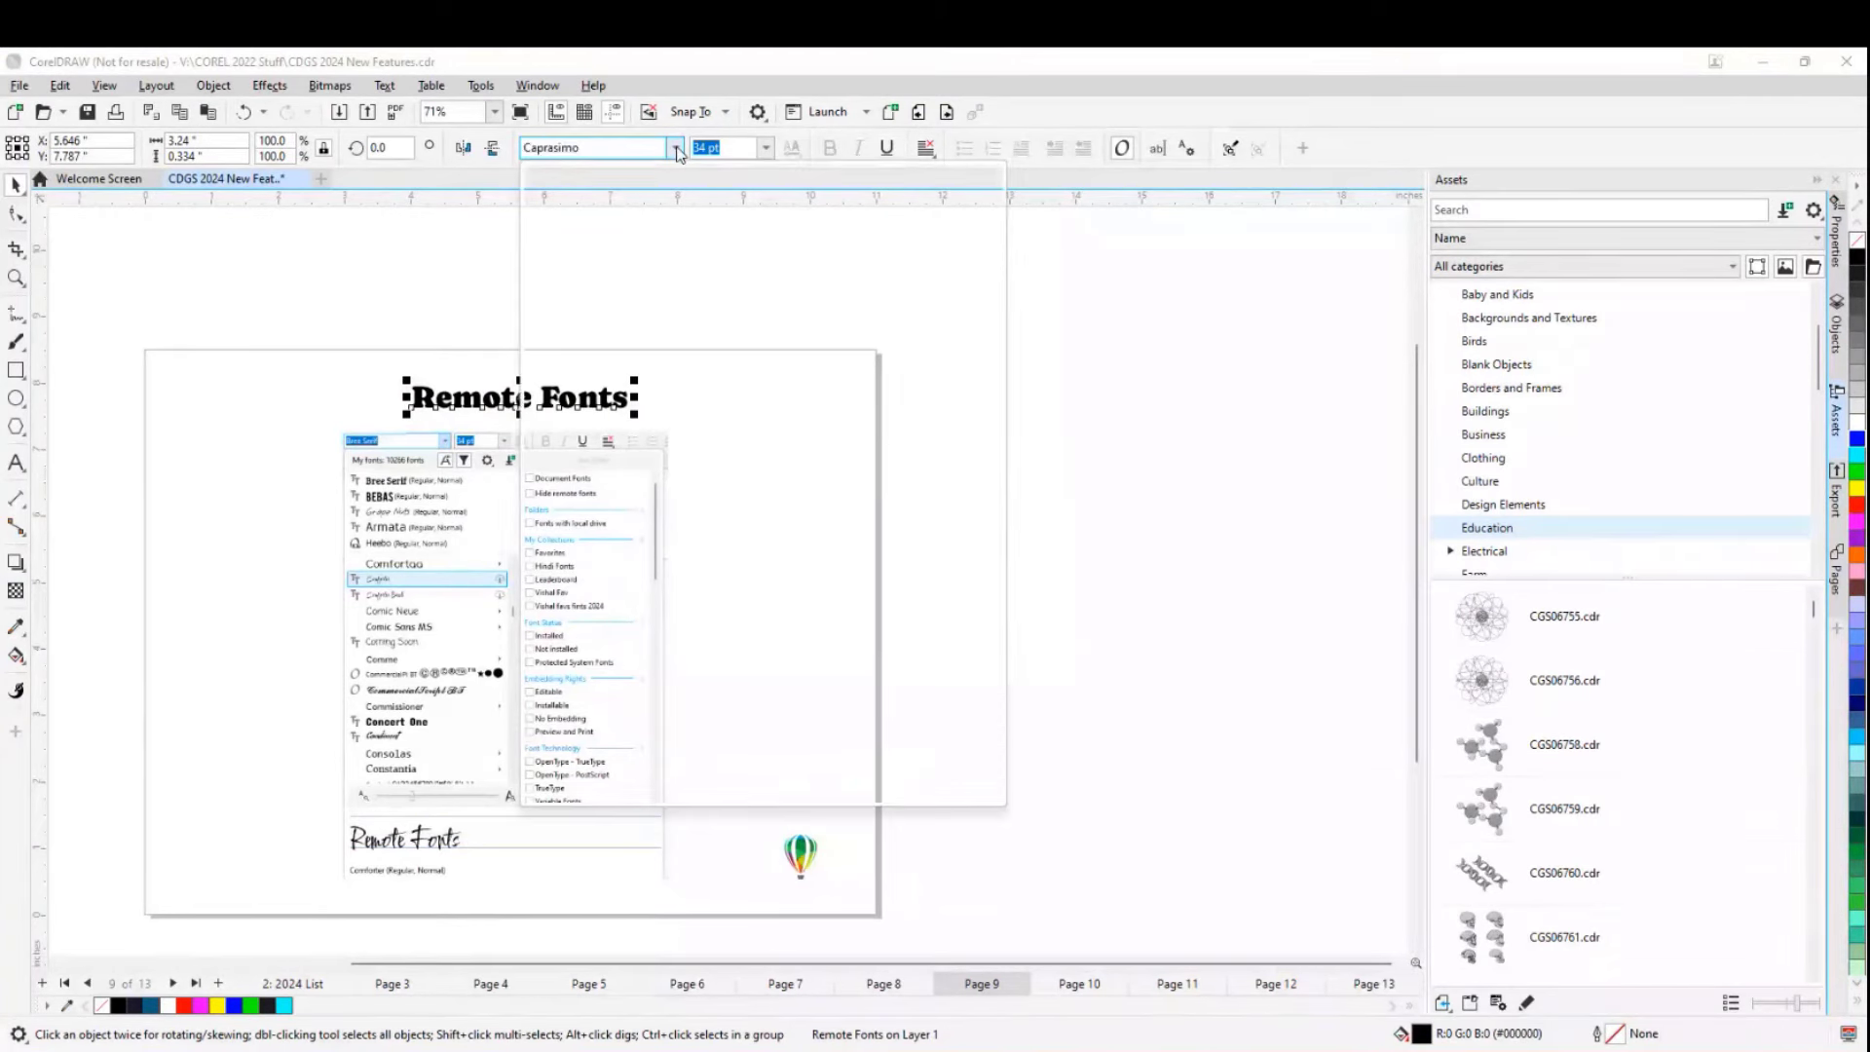
pyautogui.scroll(-6, 638, 585)
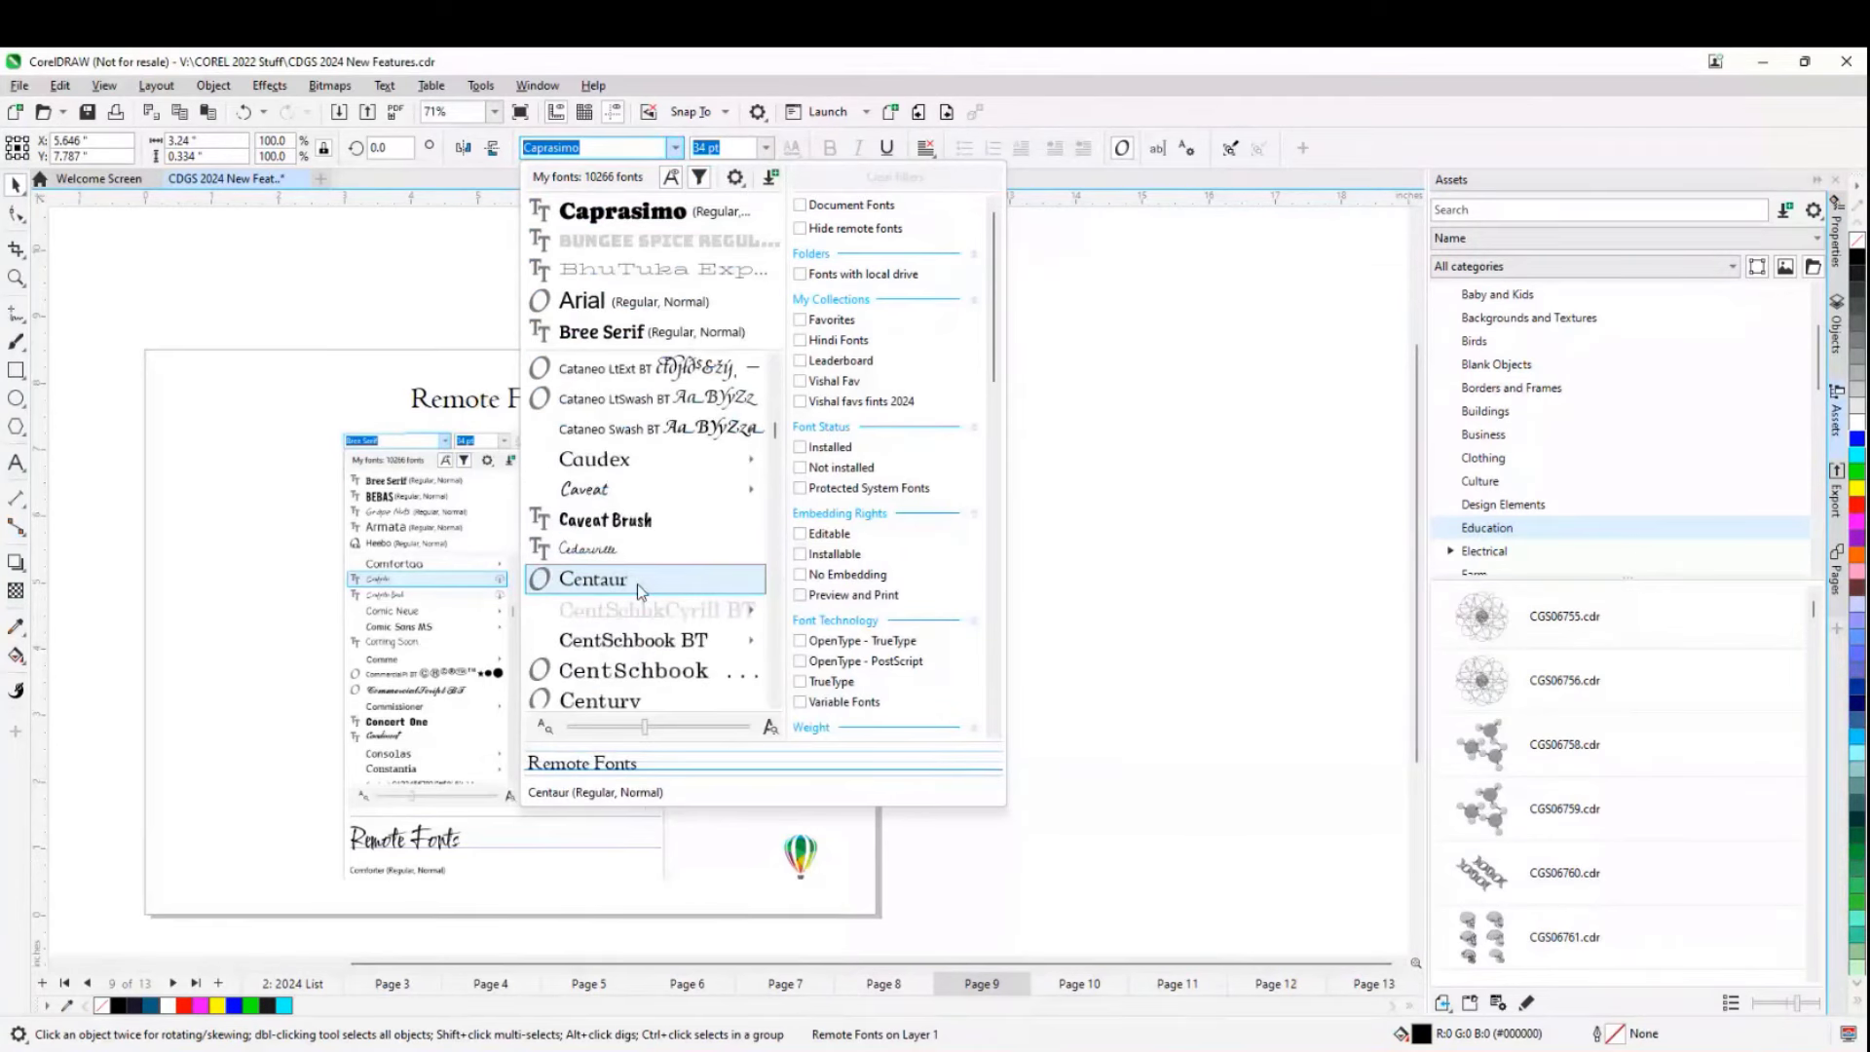
pyautogui.scroll(-5, 638, 589)
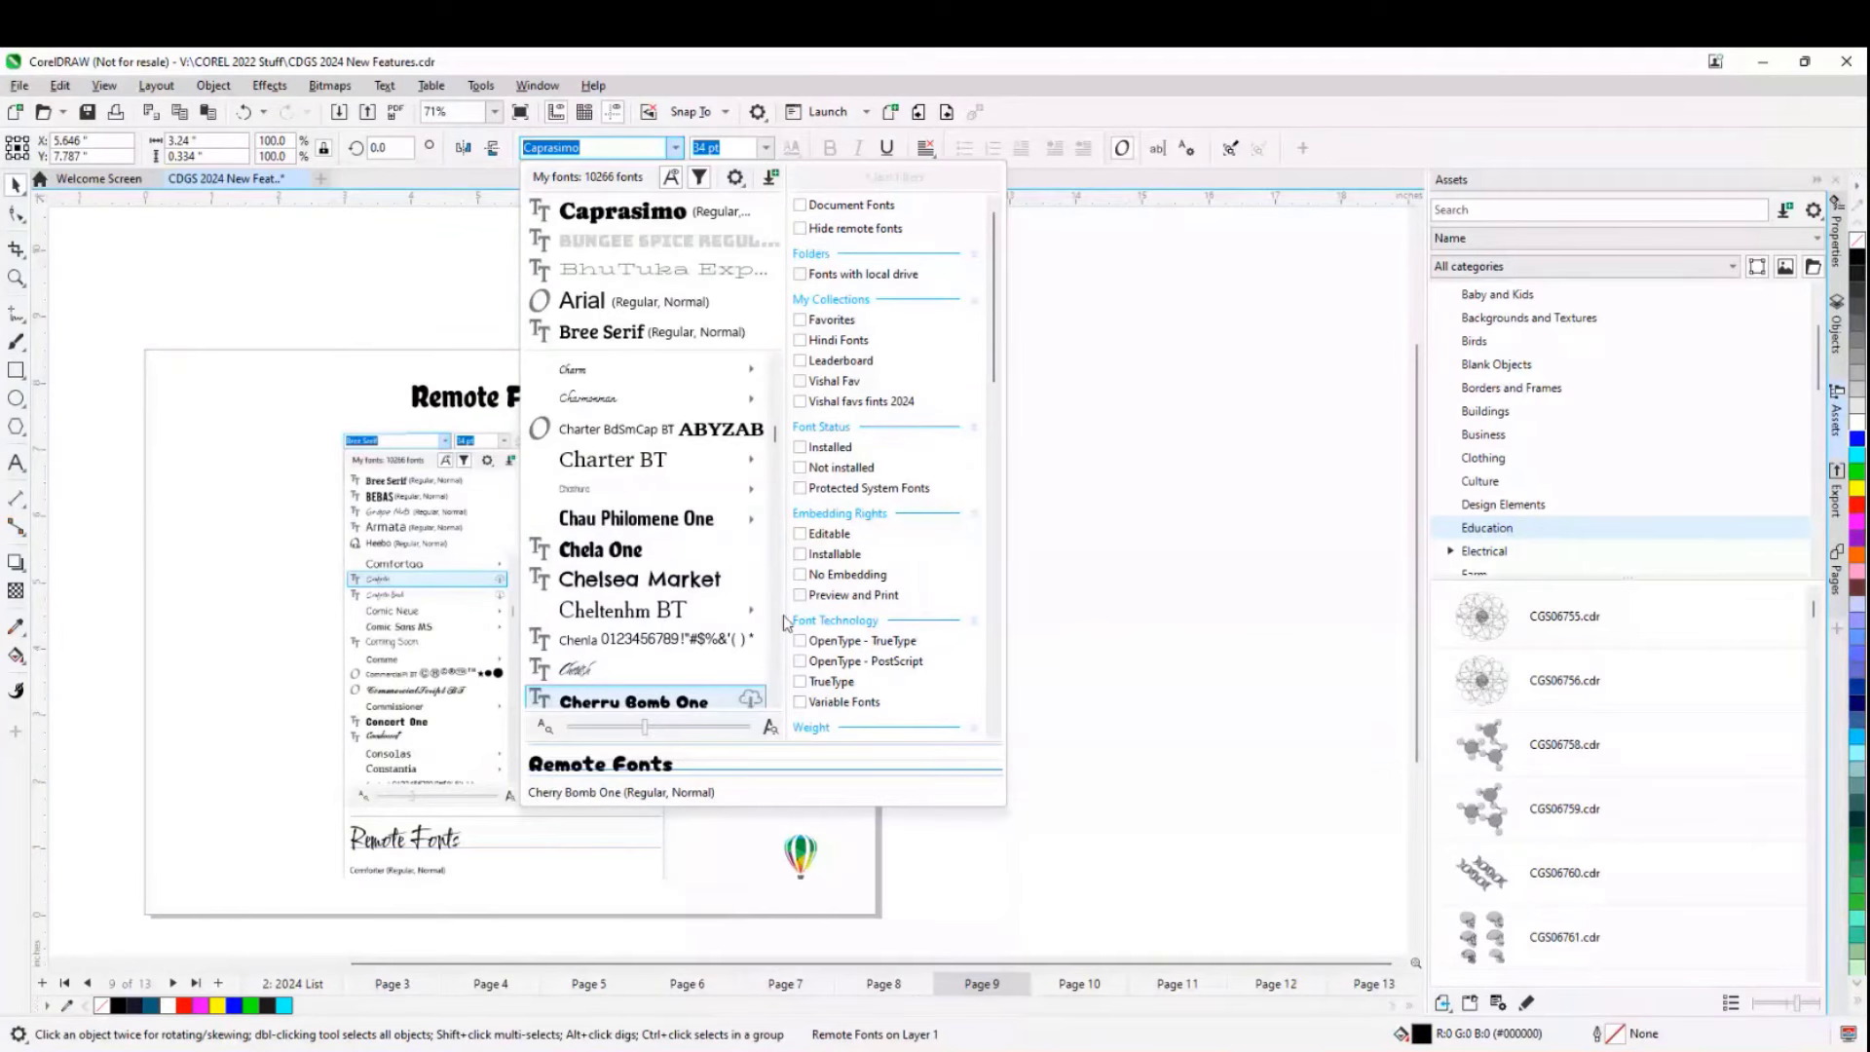
pyautogui.click(837, 230)
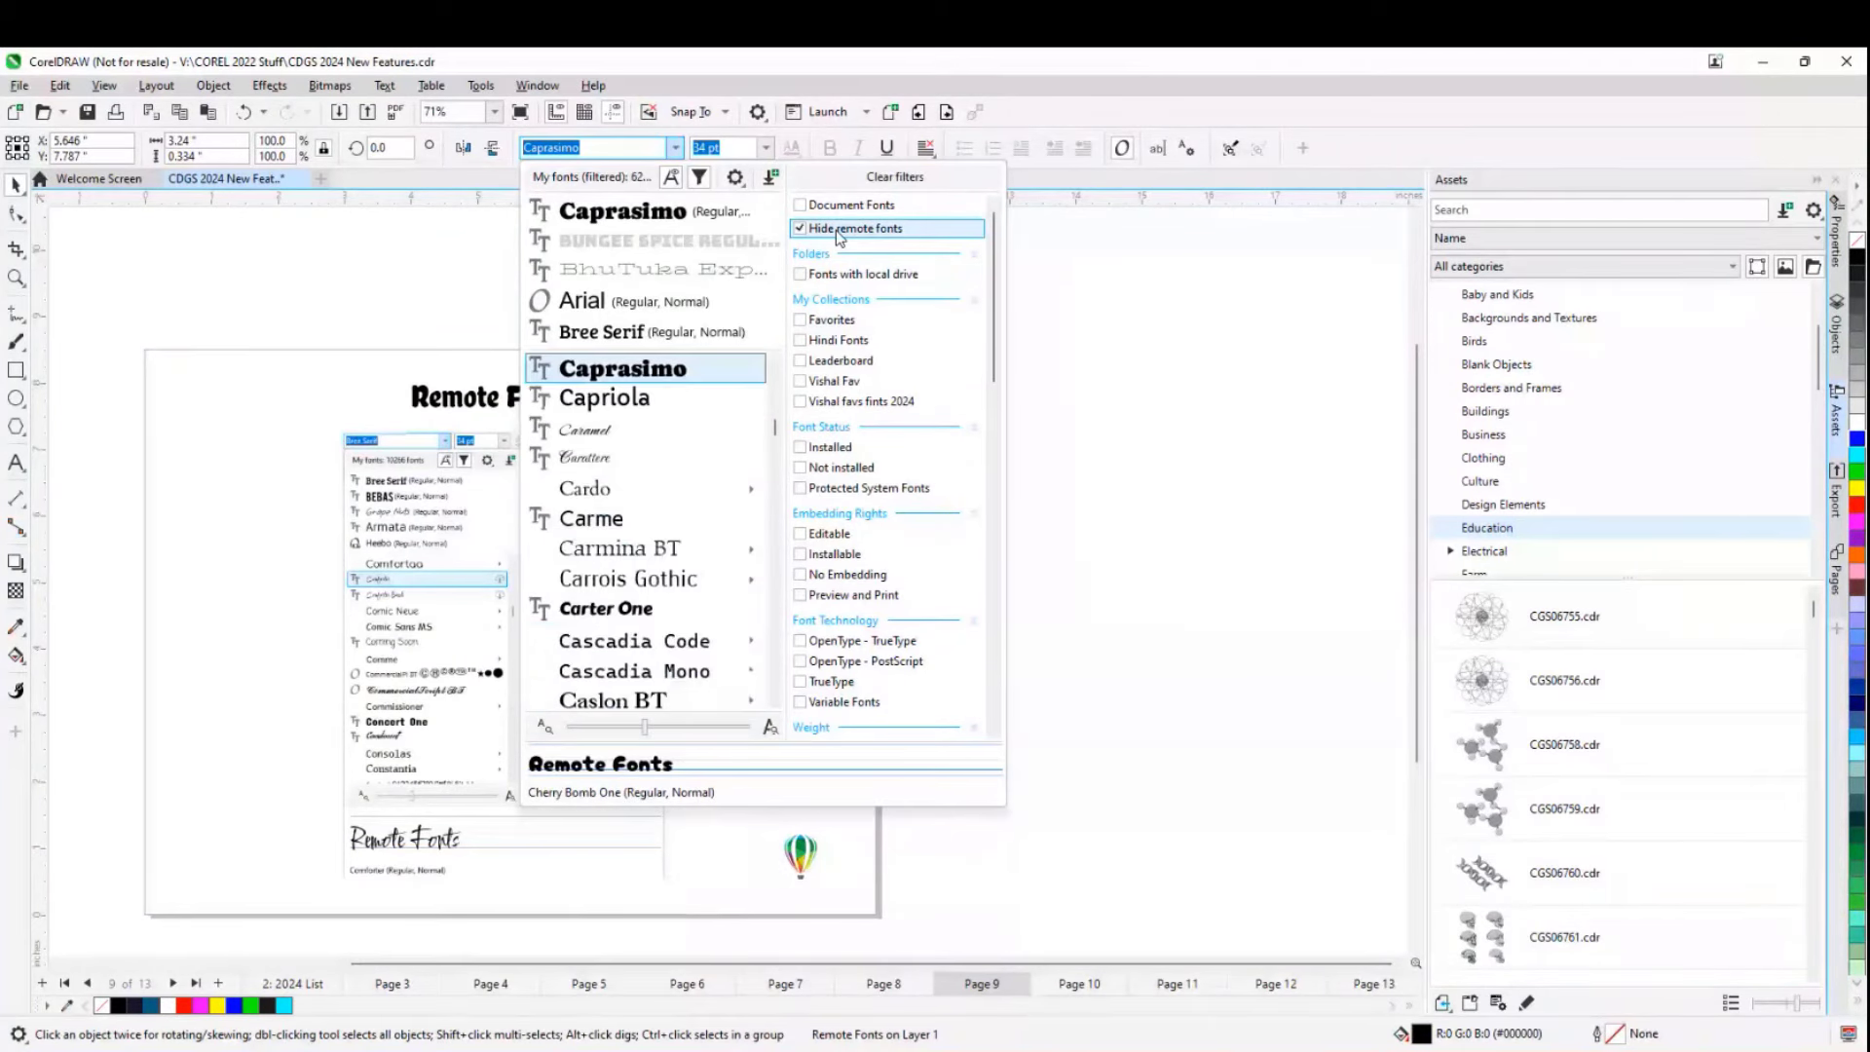
pyautogui.scroll(-4, 679, 478)
pyautogui.scroll(-8, 679, 477)
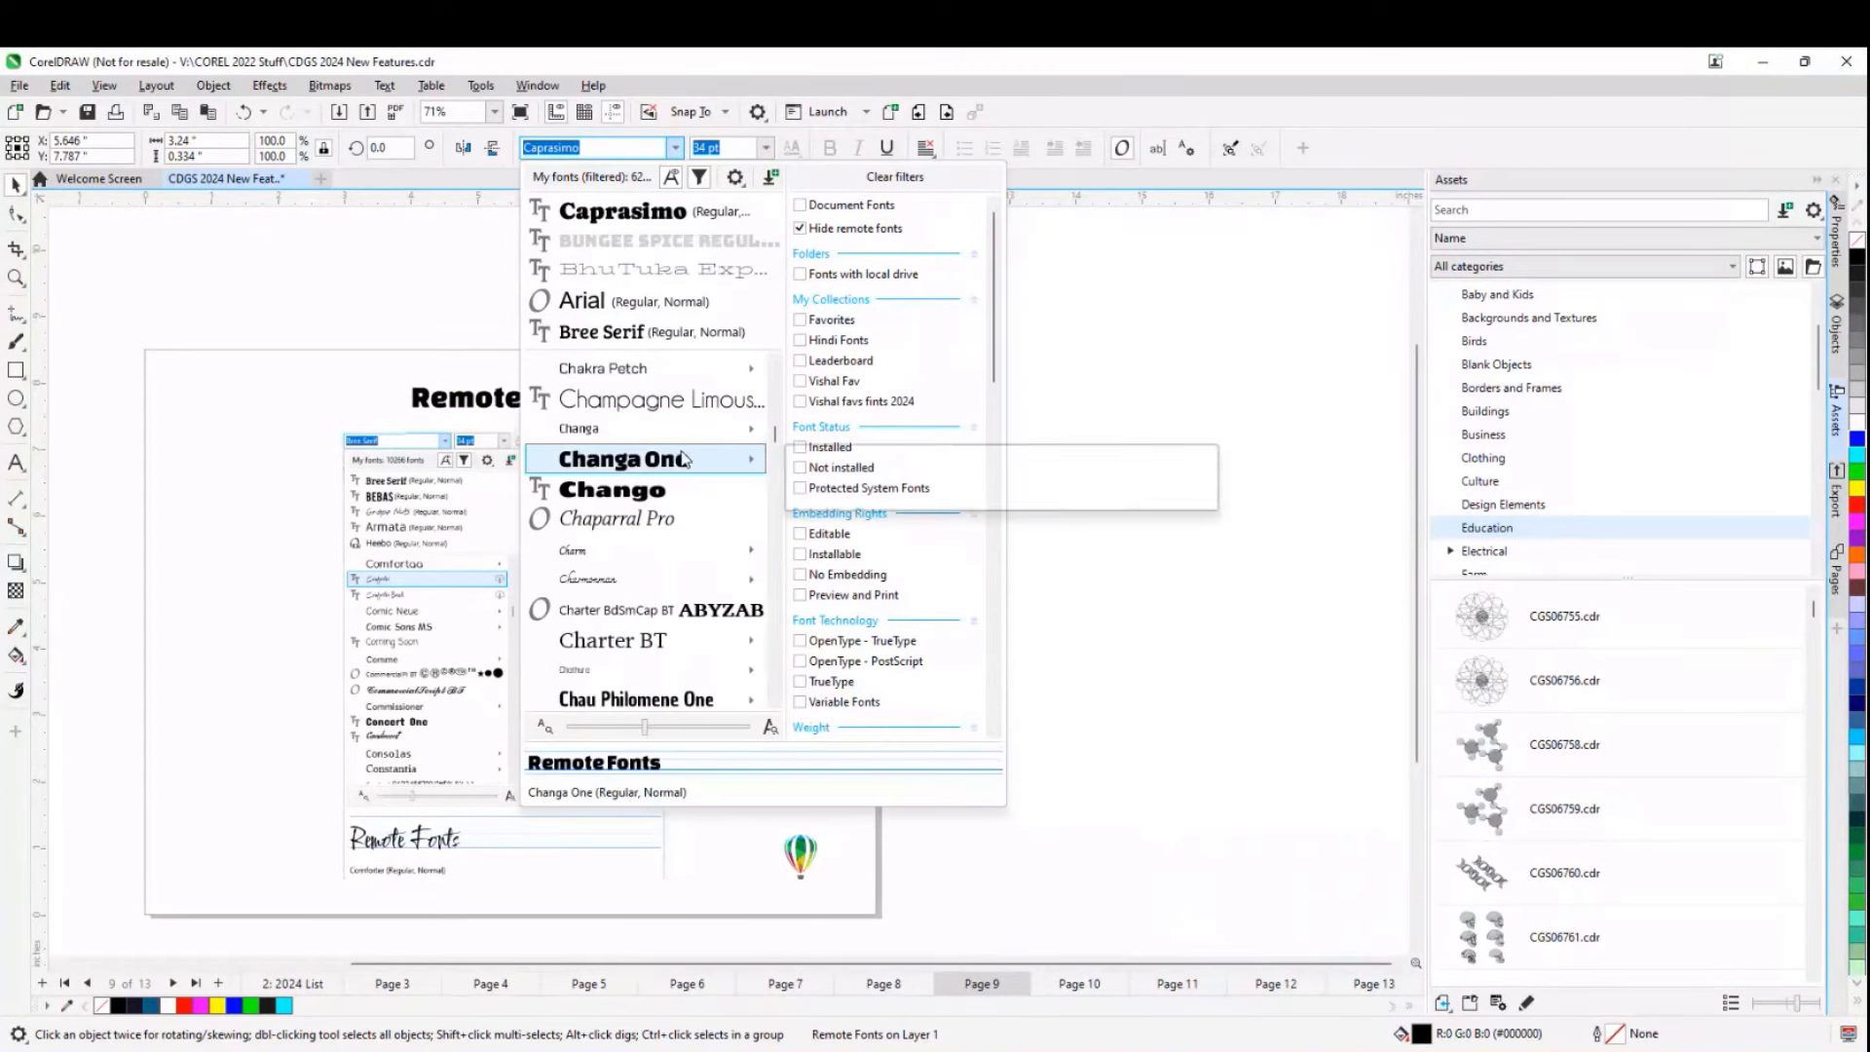
pyautogui.scroll(-5, 684, 460)
pyautogui.scroll(-6, 685, 460)
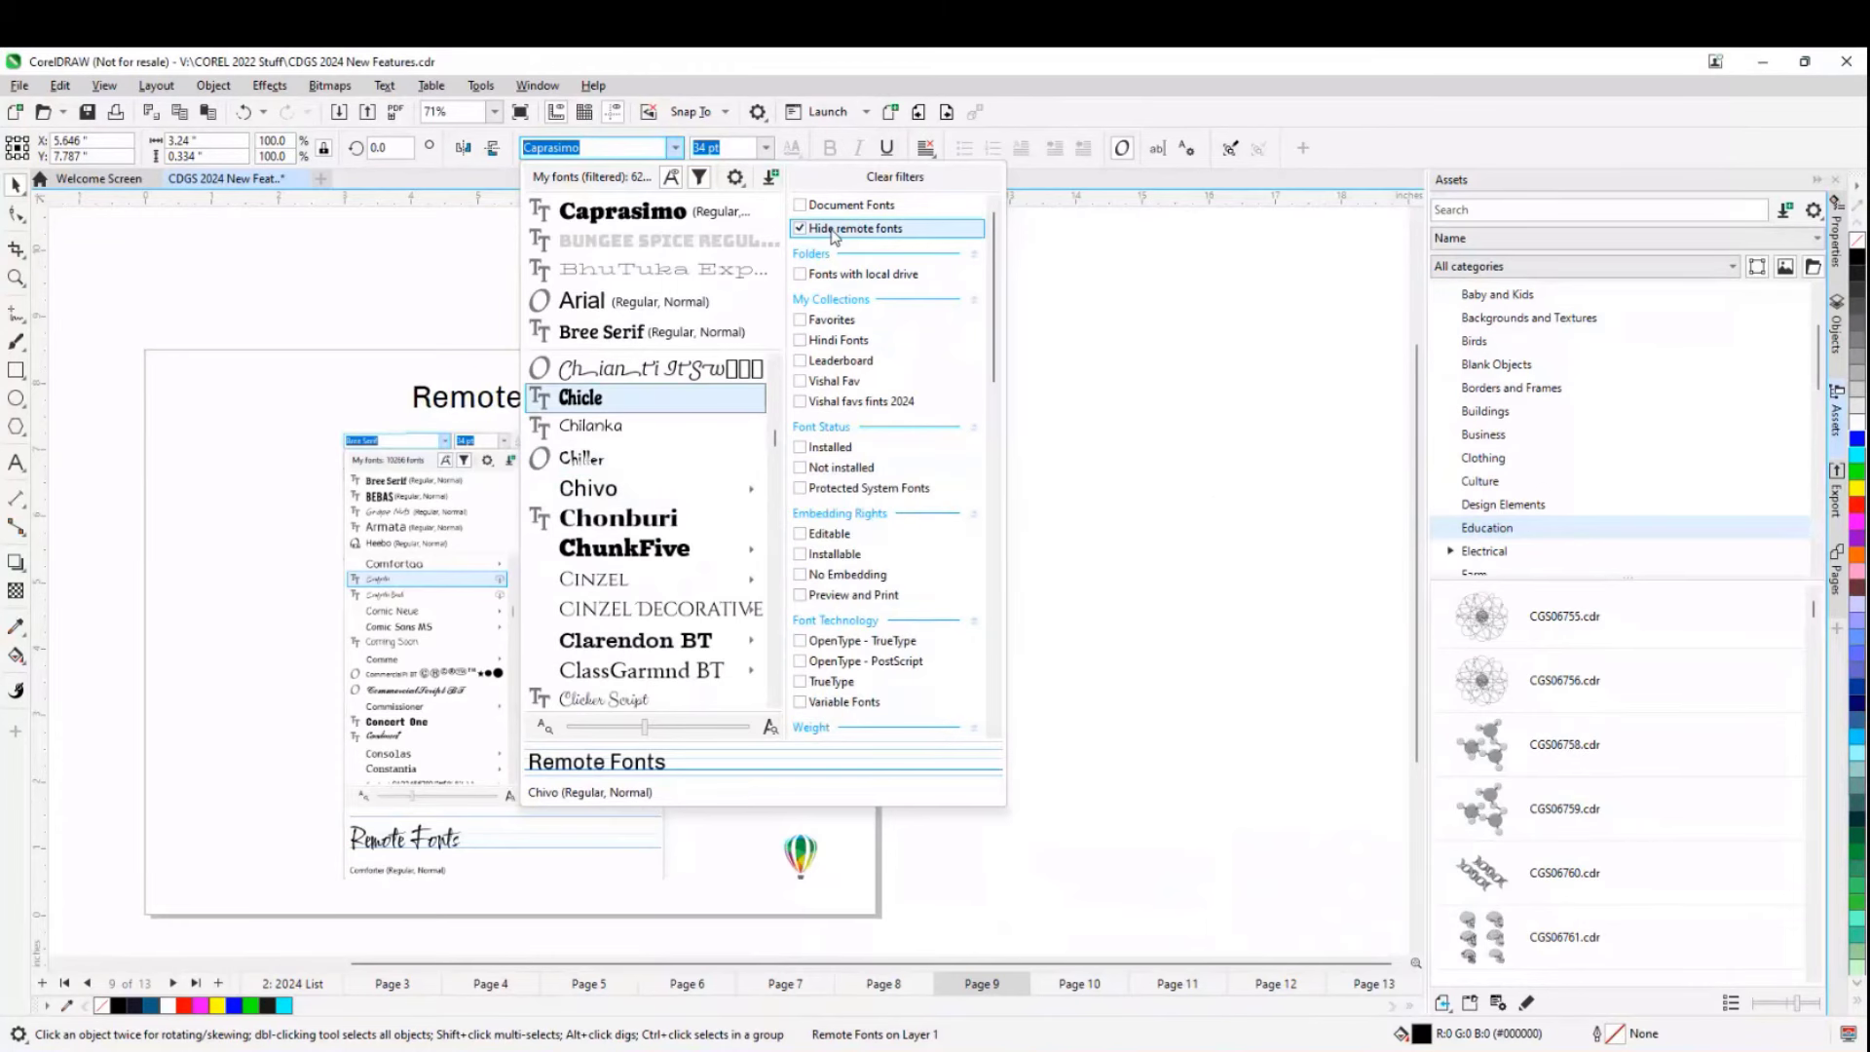
pyautogui.click(833, 234)
# - Download the remote font Cherry Bomb One from the font list, apply it to the "Remote Fonts" title, and deselect the title
pyautogui.scroll(-3, 665, 549)
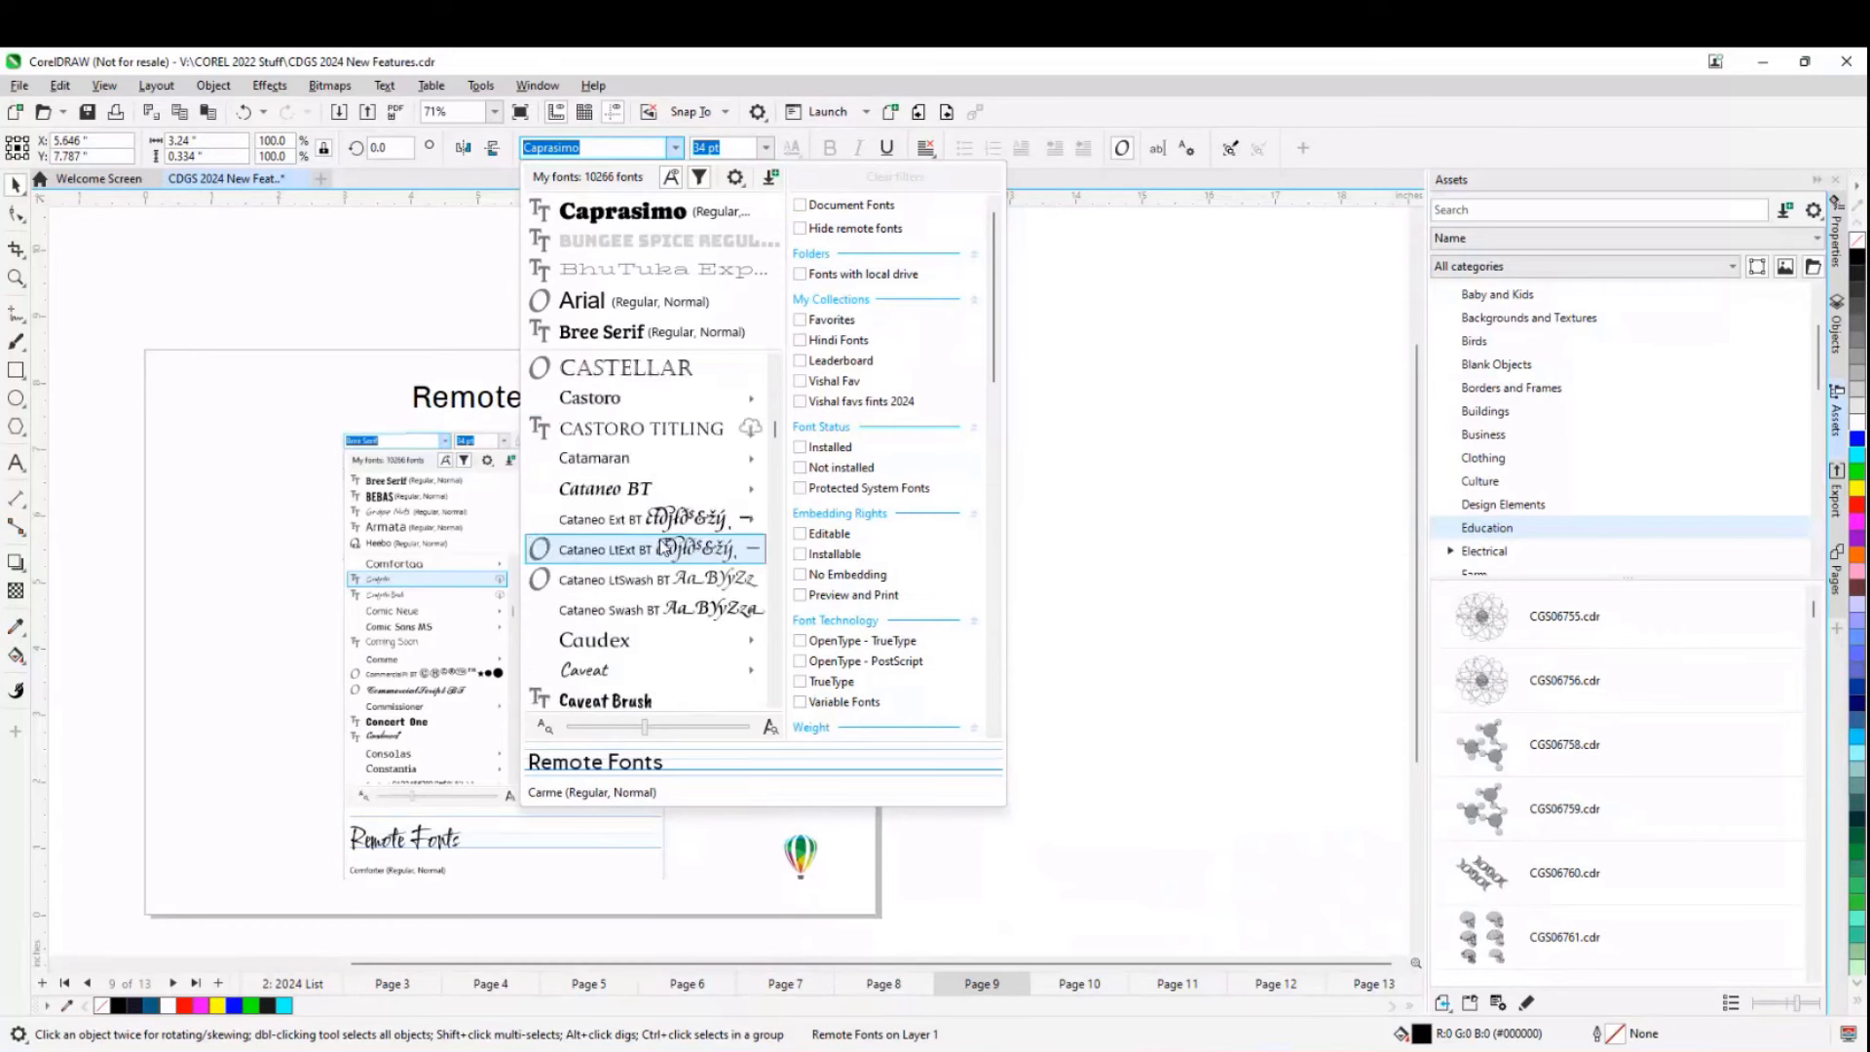
pyautogui.scroll(-6, 665, 548)
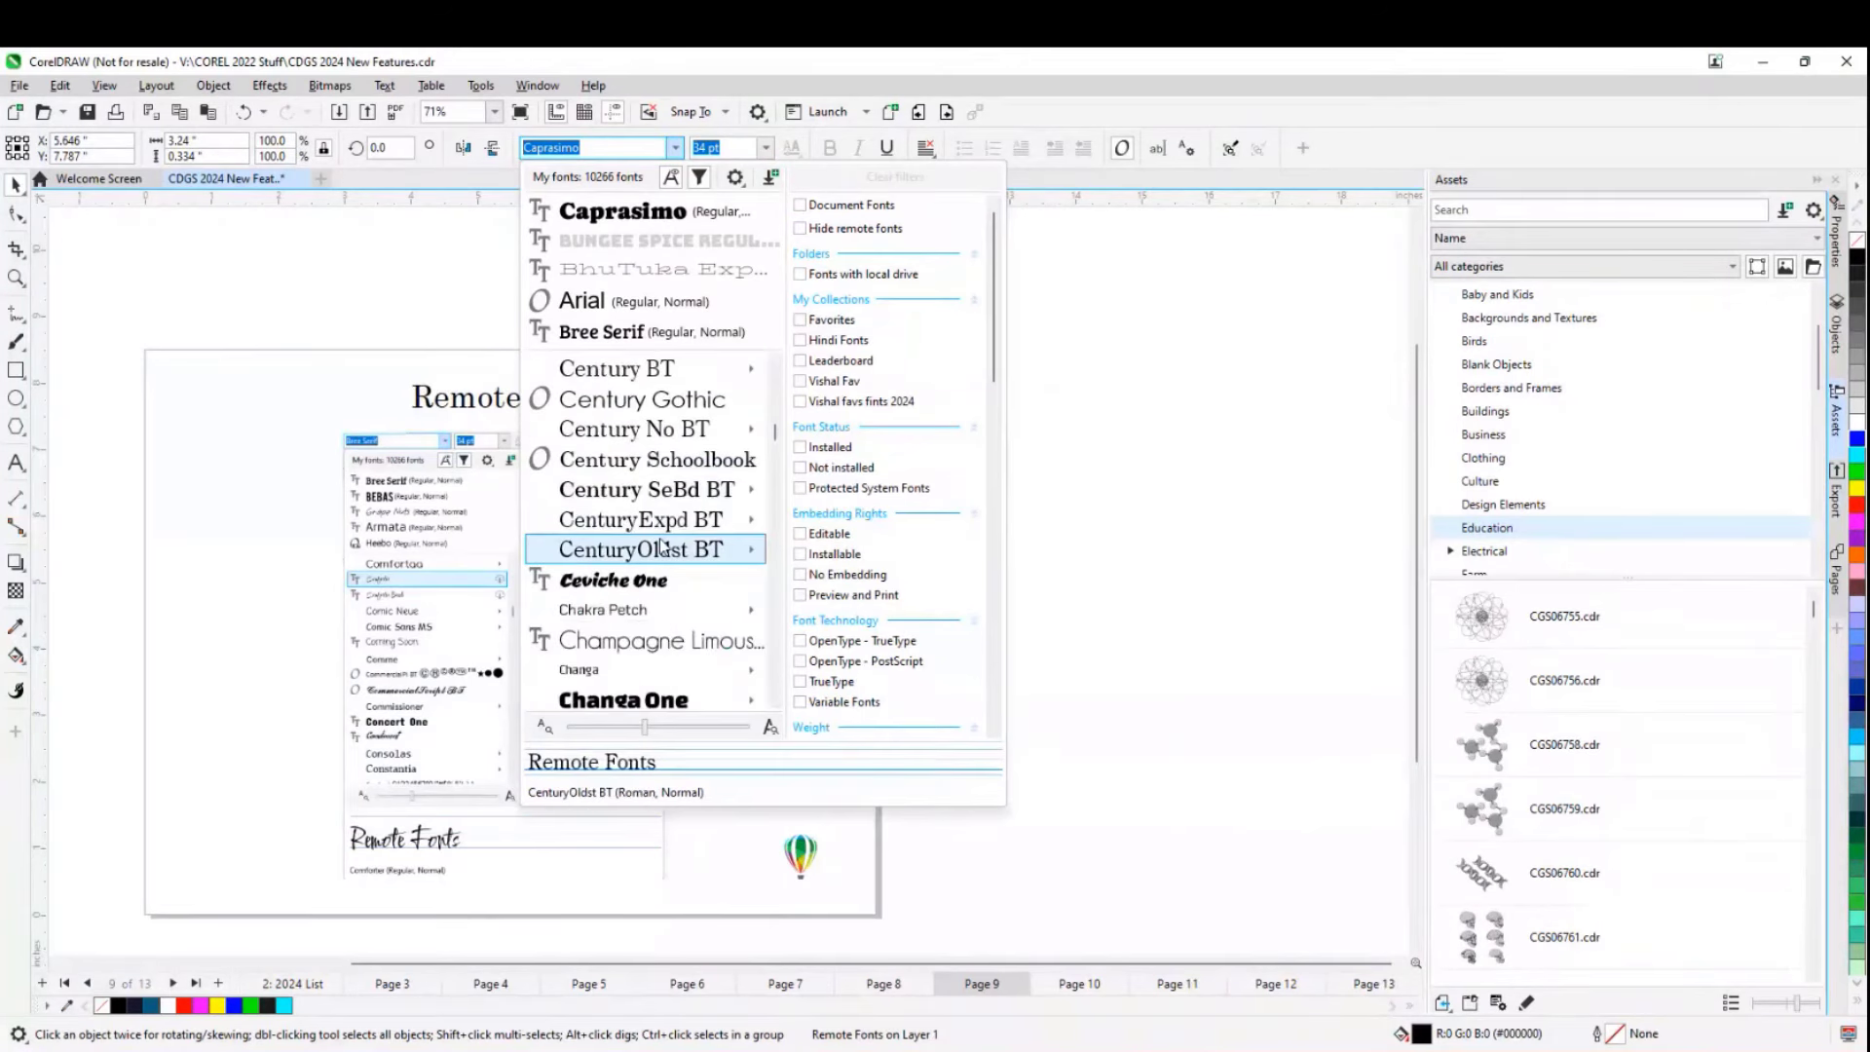
pyautogui.scroll(-3, 663, 548)
pyautogui.moveTo(658, 546)
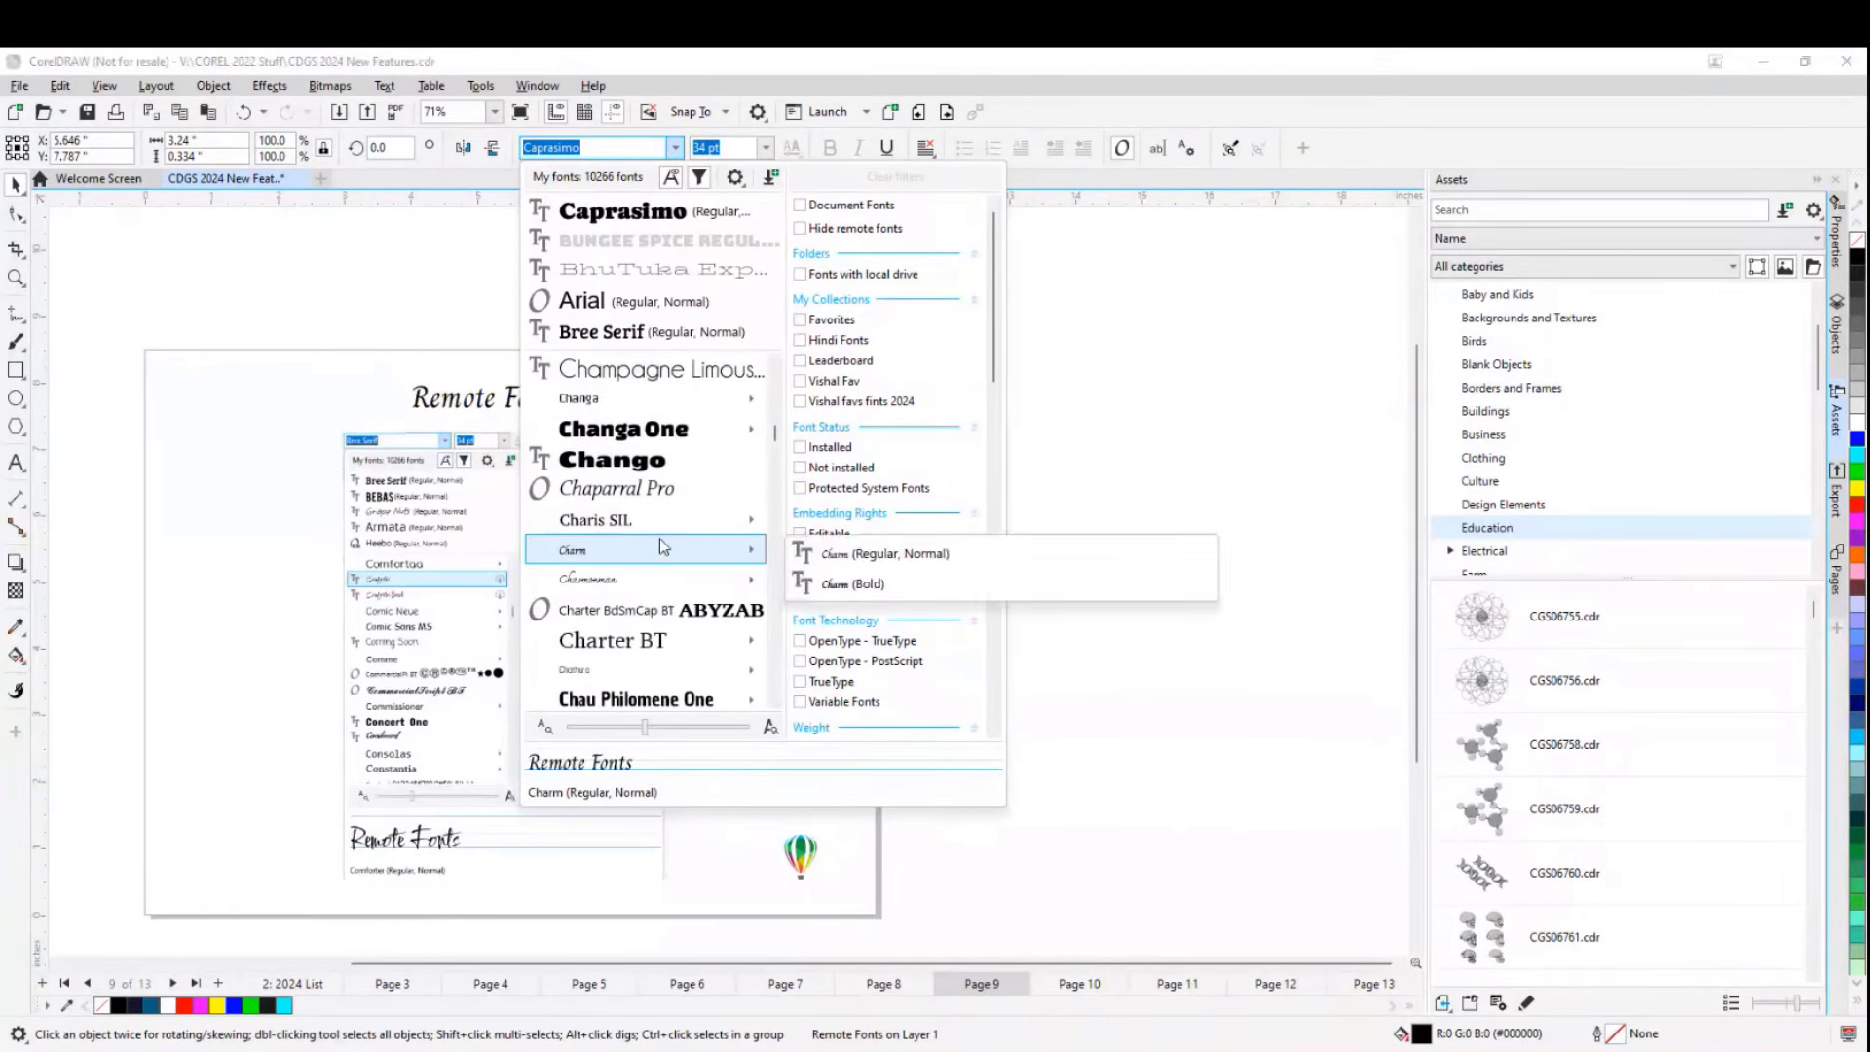
pyautogui.scroll(-2, 658, 539)
pyautogui.scroll(-1, 668, 581)
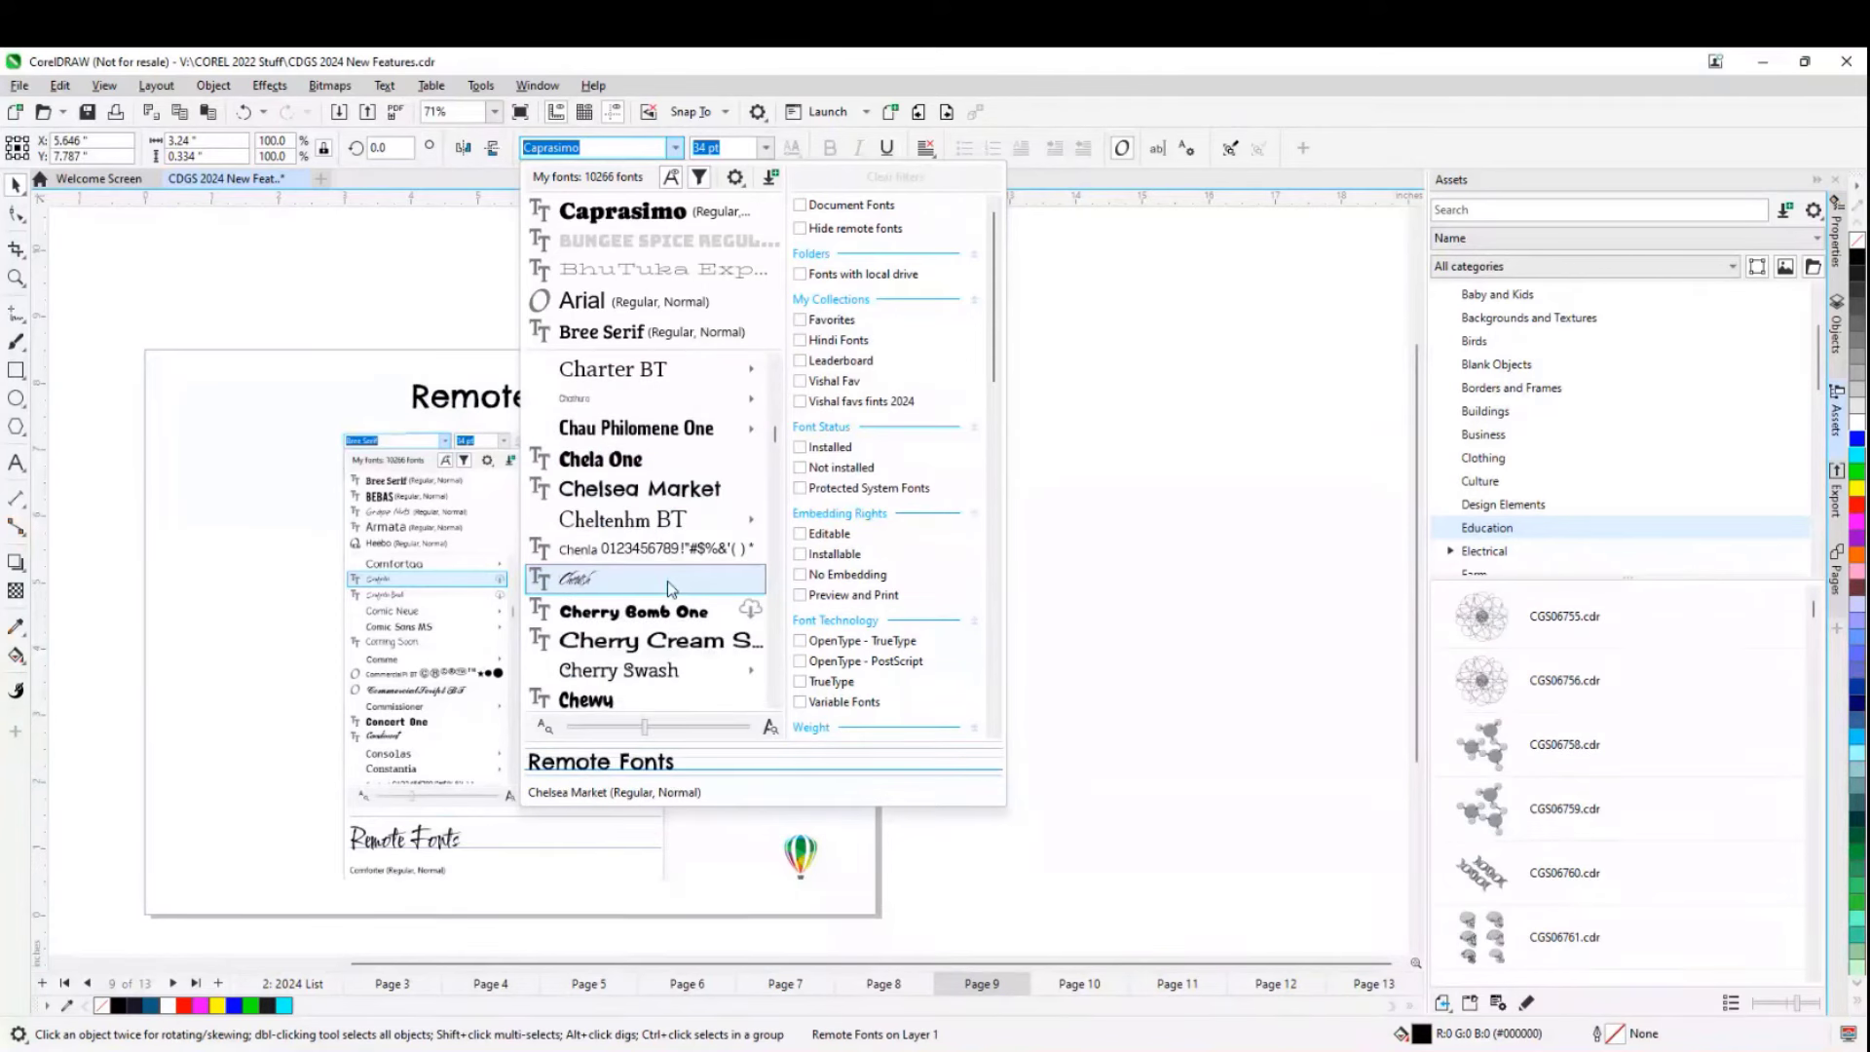
pyautogui.click(753, 612)
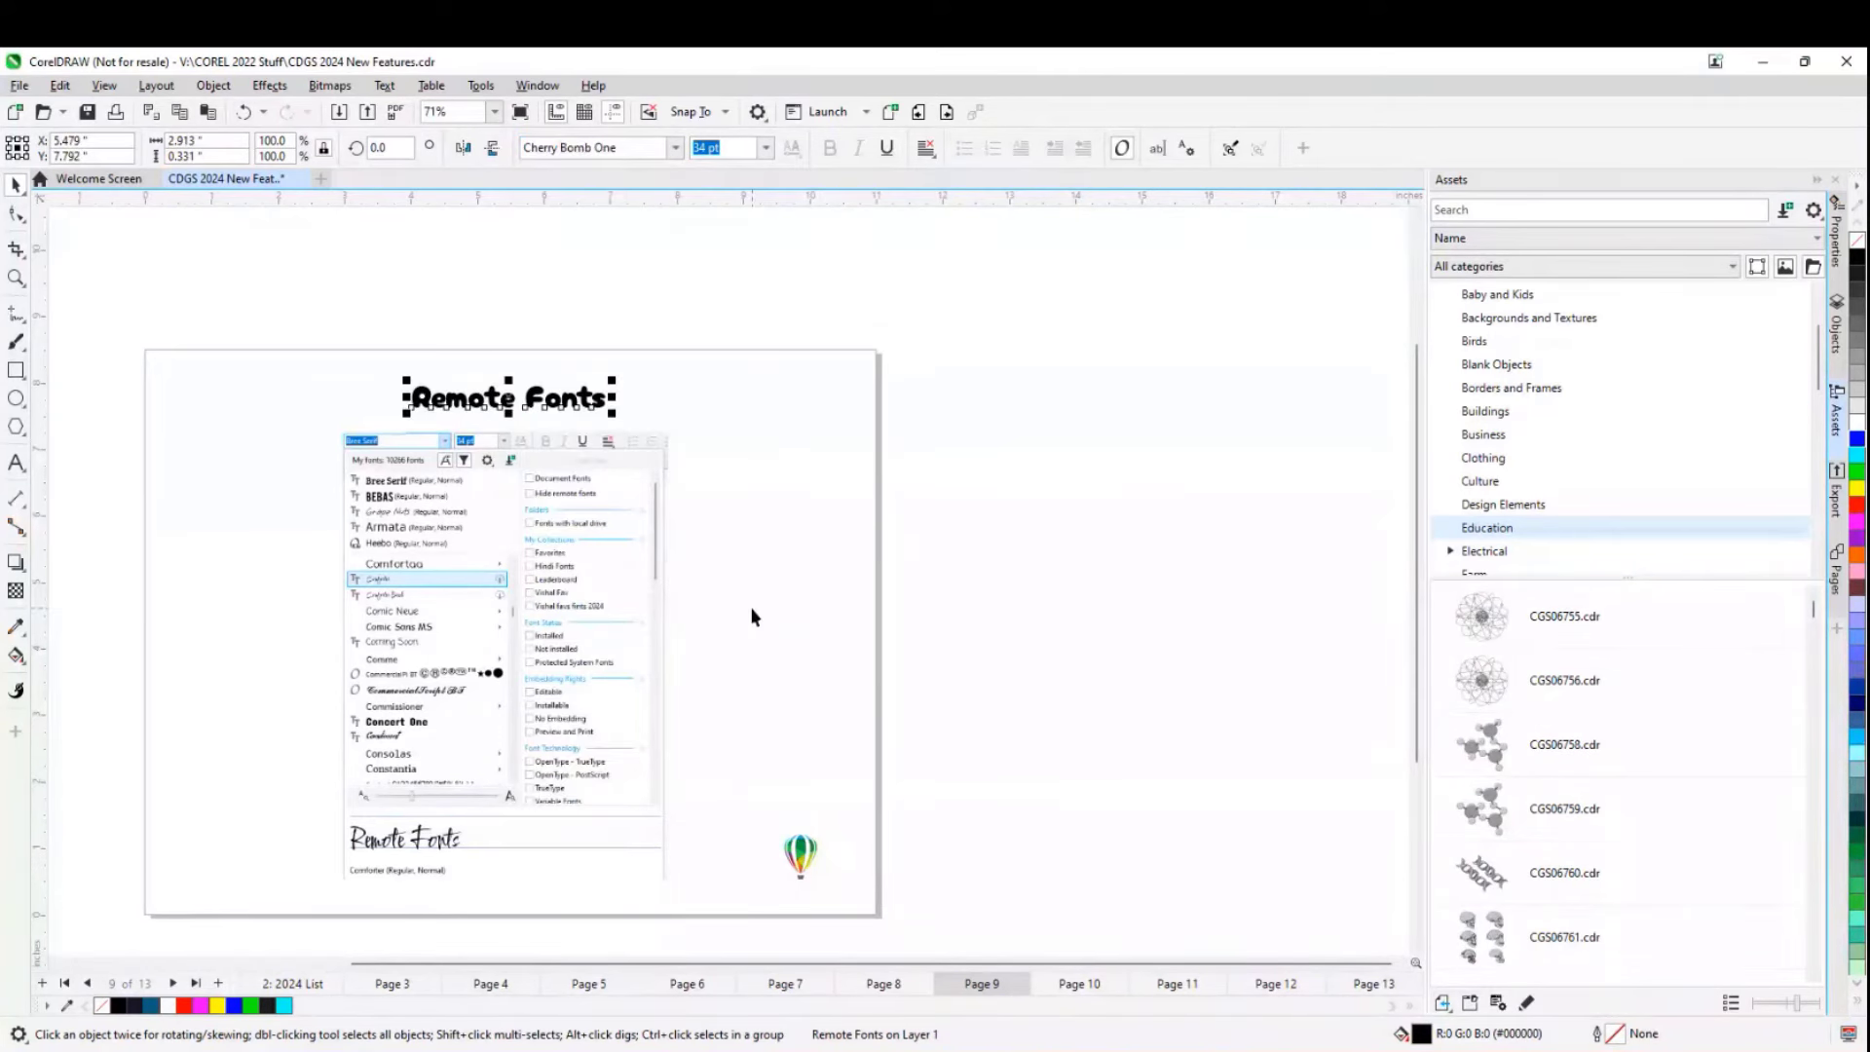
pyautogui.click(687, 328)
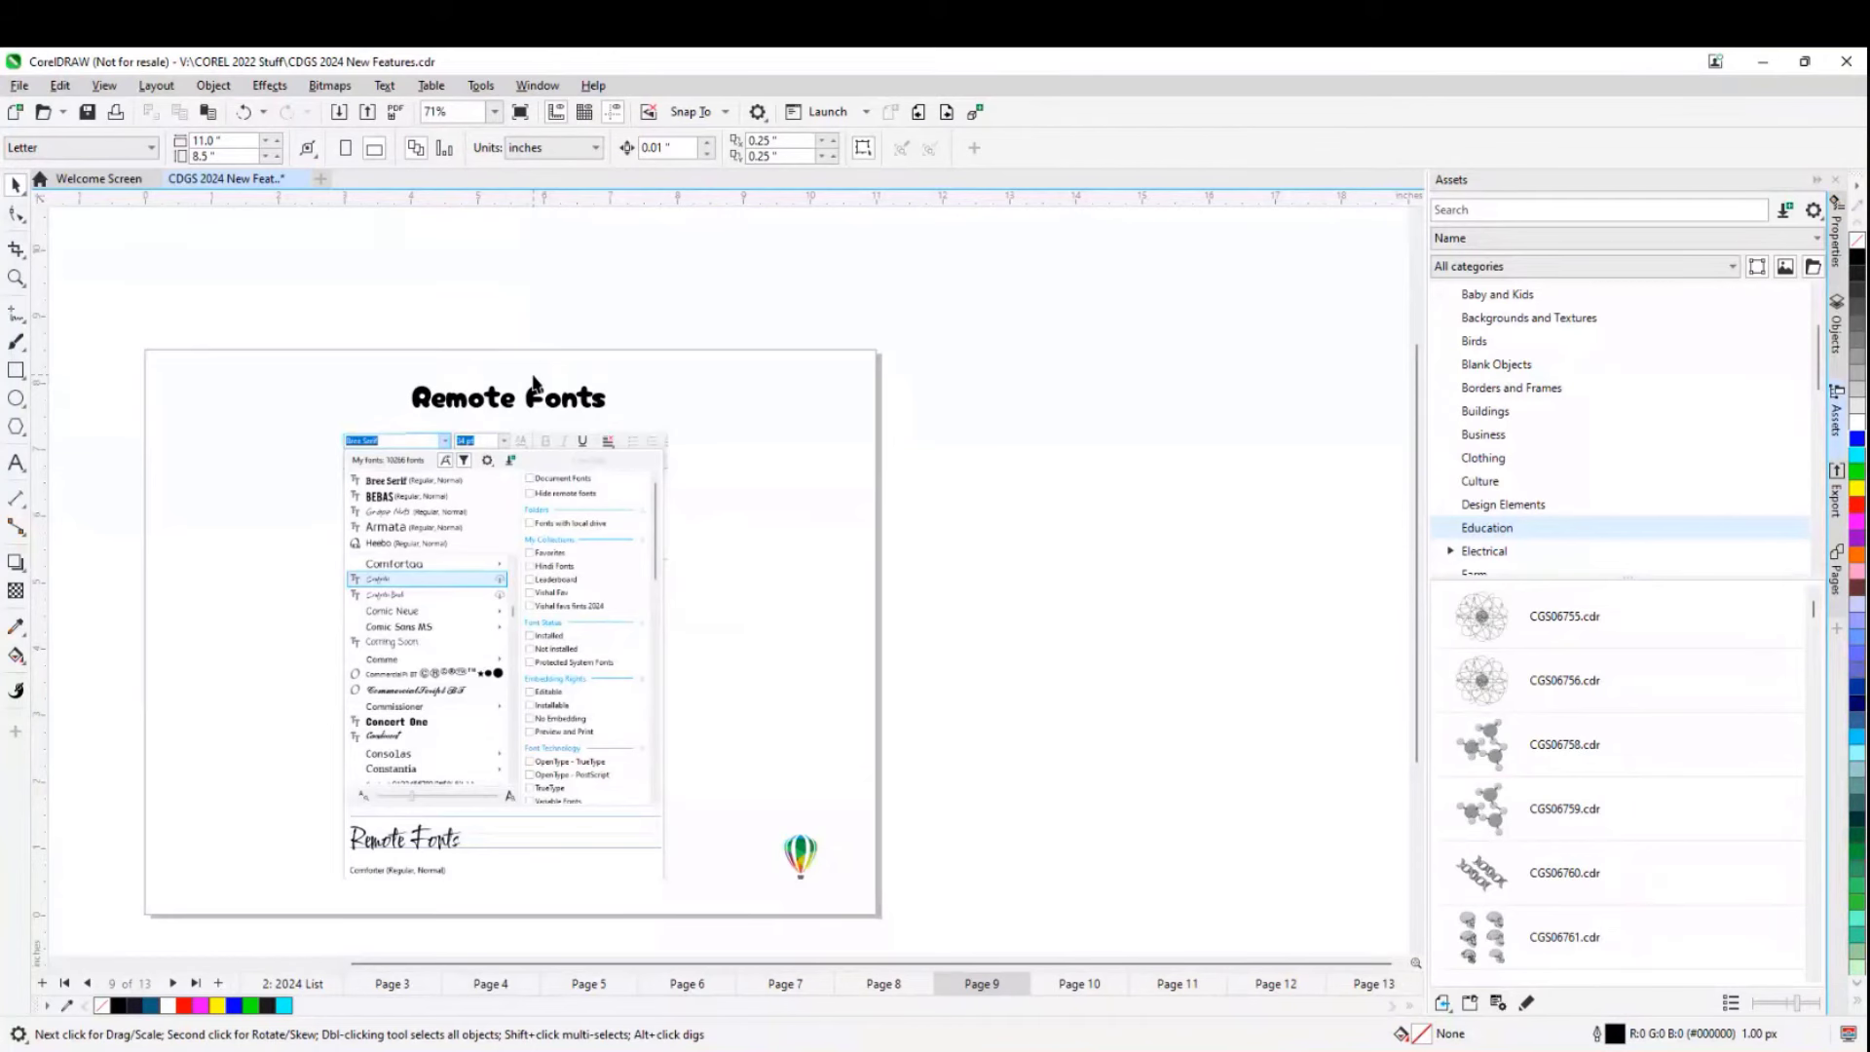
# - Go to page 10, activate the Painterly Brush tool, and look through the brush categories in its brush list
pyautogui.click(943, 116)
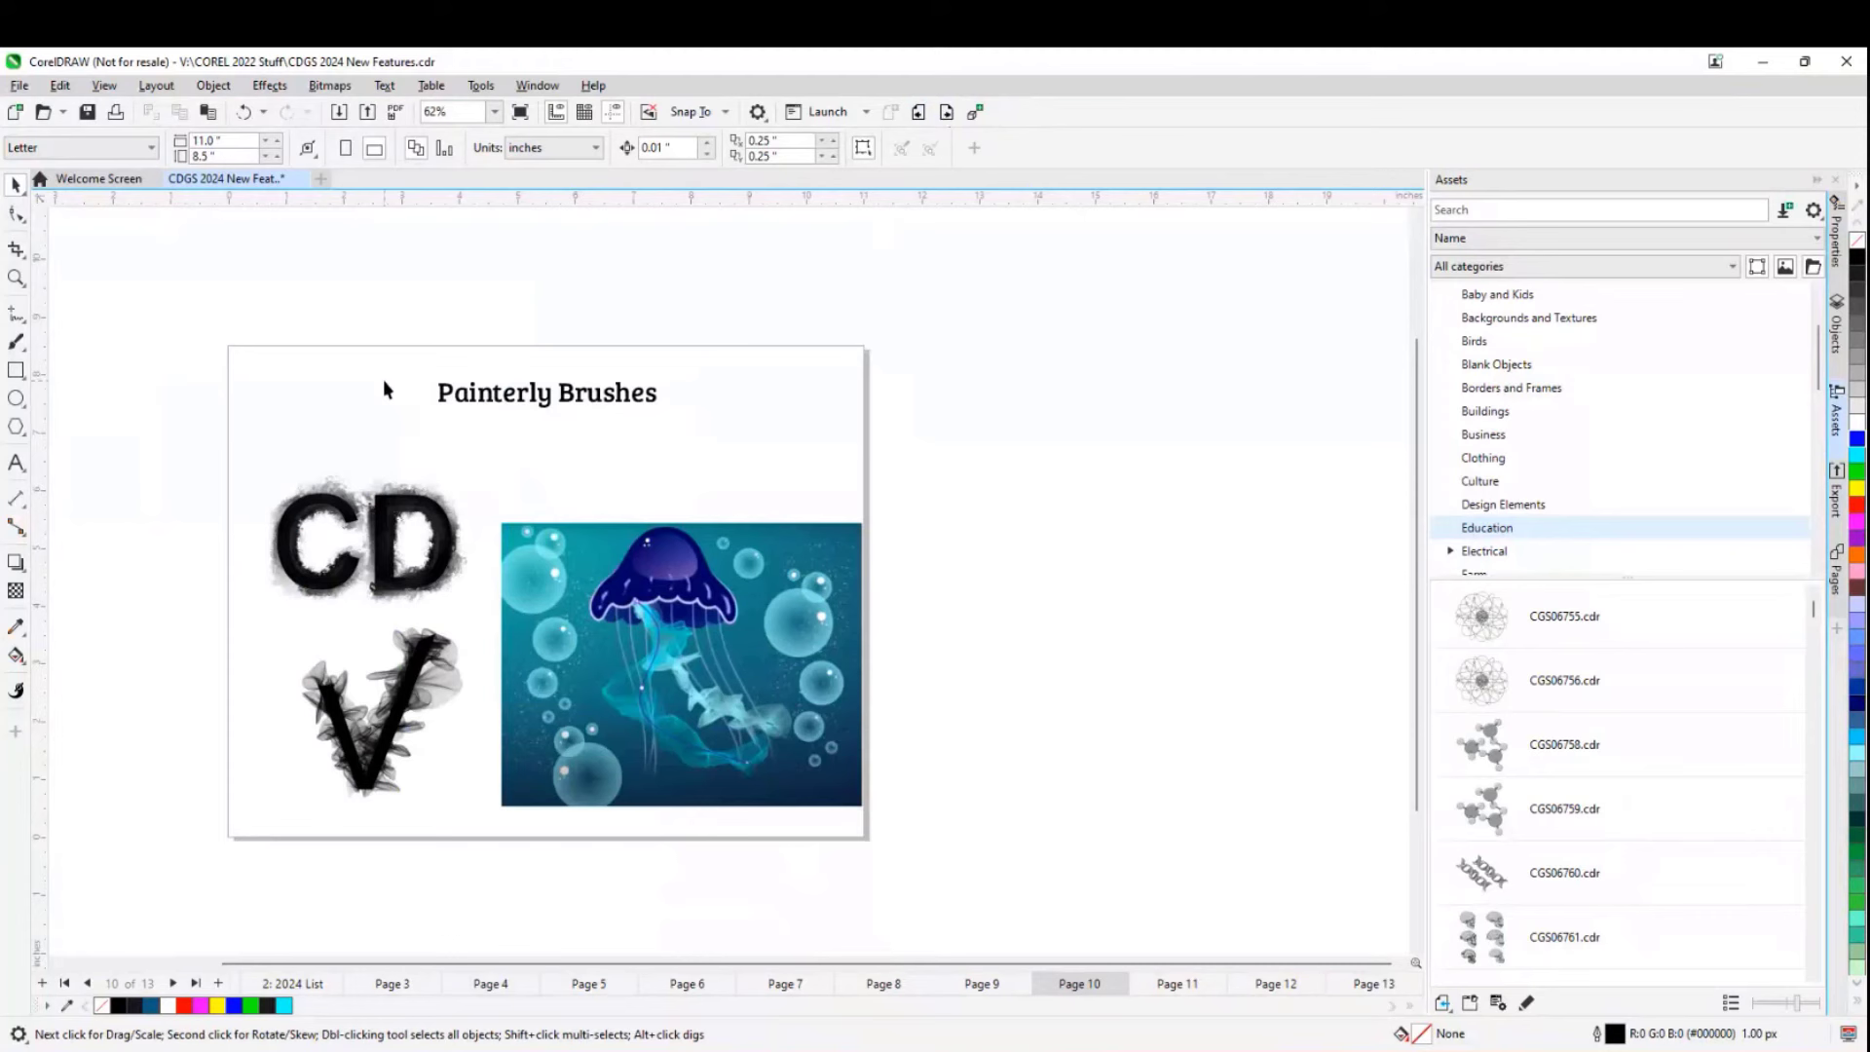
pyautogui.click(18, 342)
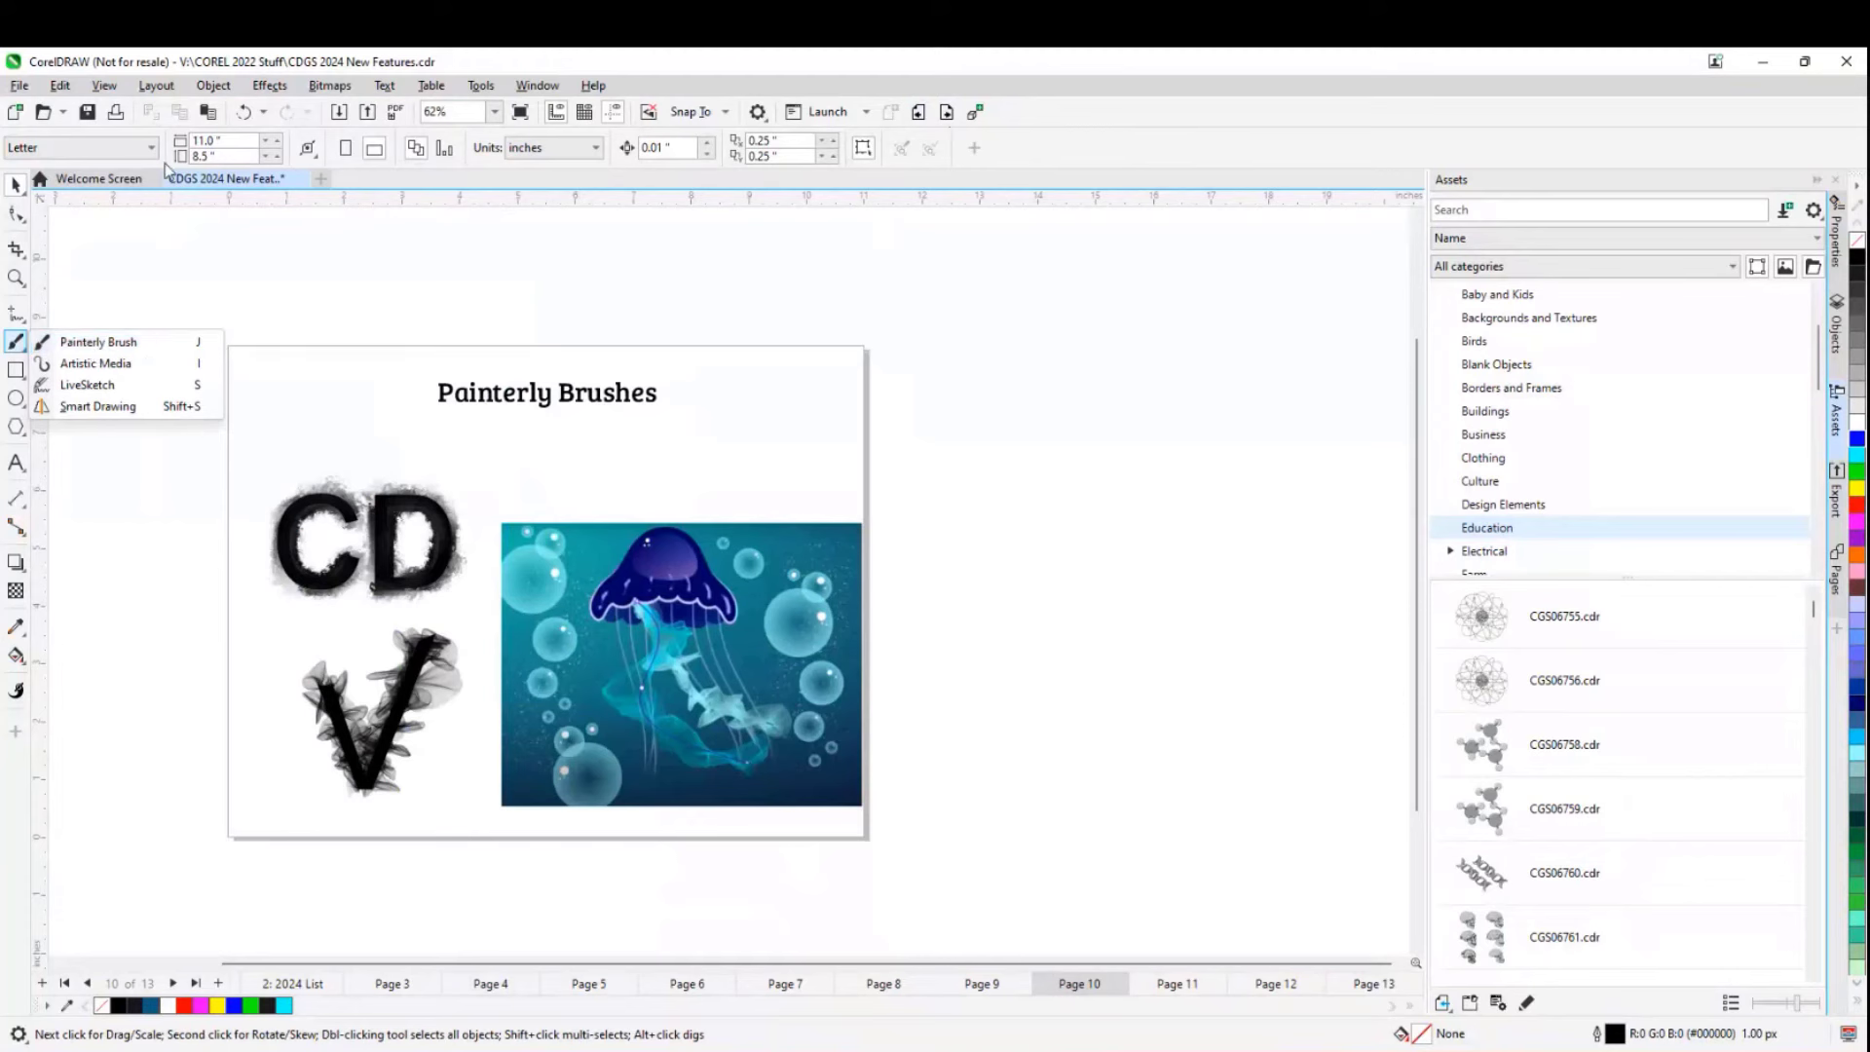
pyautogui.click(105, 345)
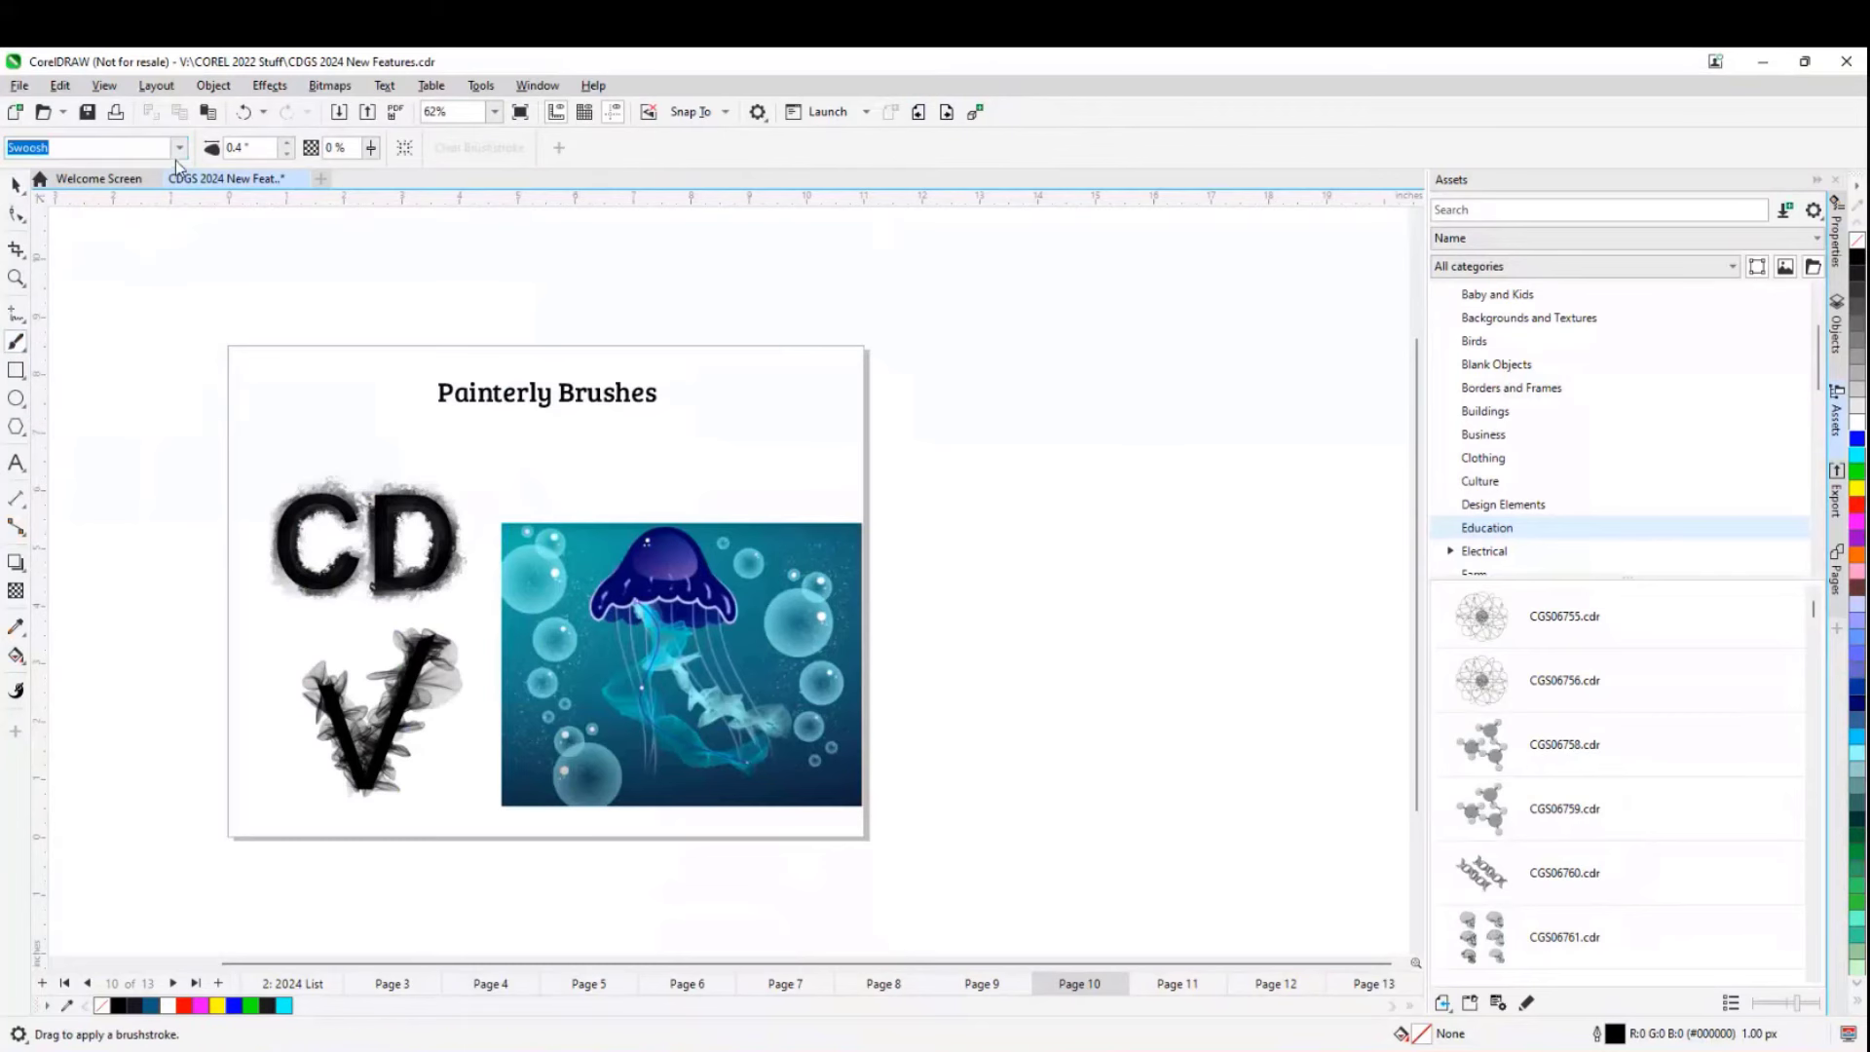
pyautogui.click(179, 148)
pyautogui.scroll(-2, 144, 291)
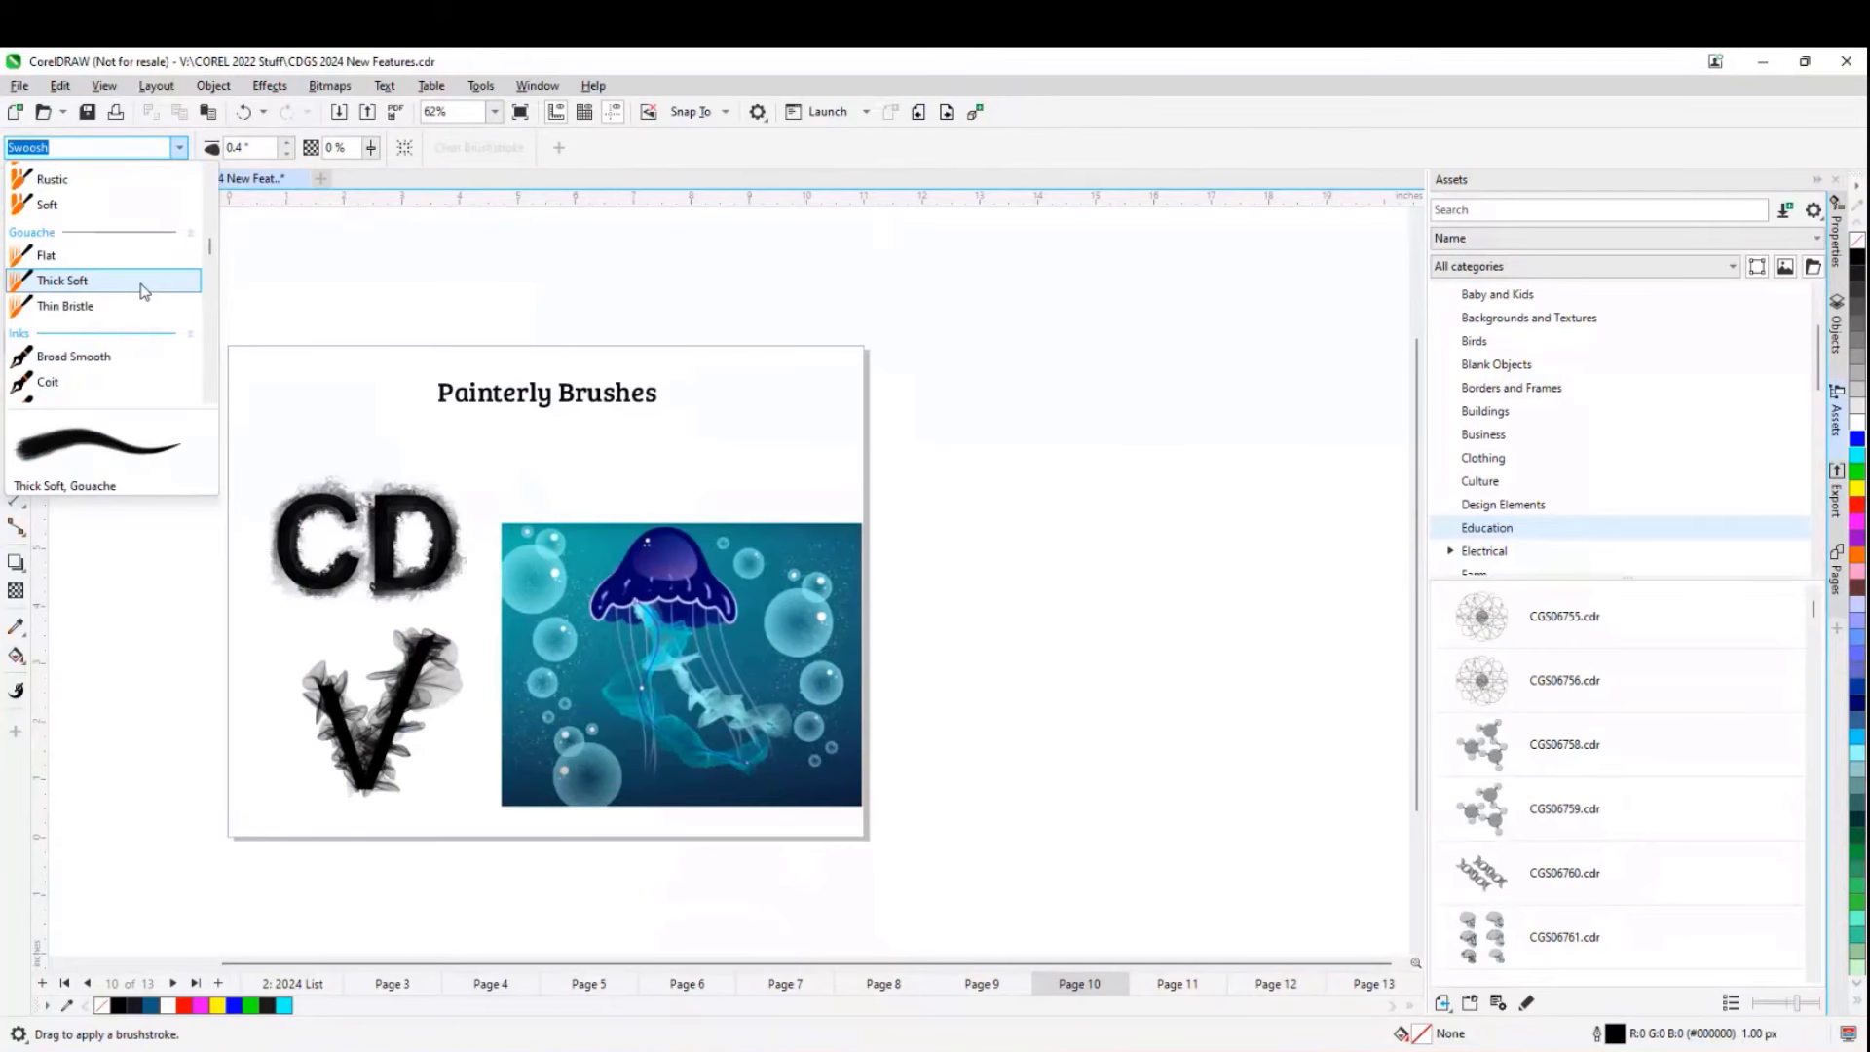
pyautogui.scroll(-2, 144, 291)
pyautogui.scroll(-3, 147, 281)
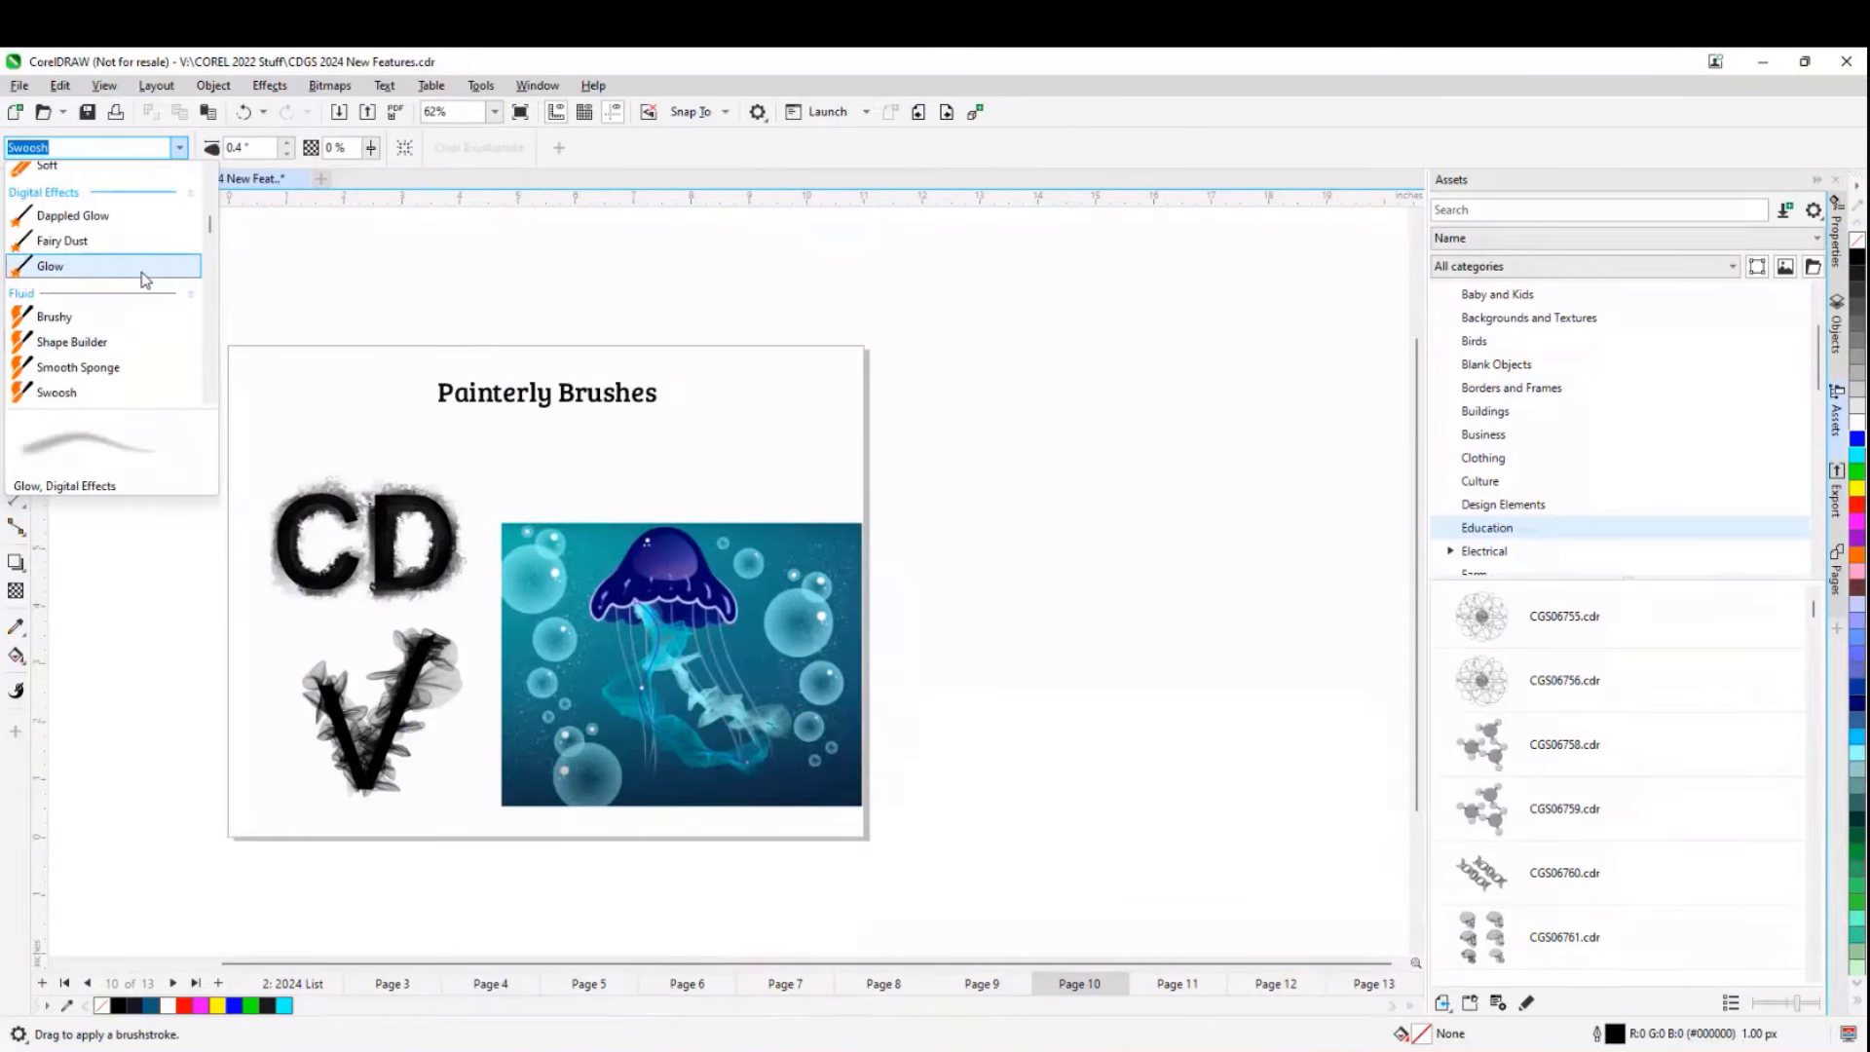
pyautogui.scroll(5, 144, 279)
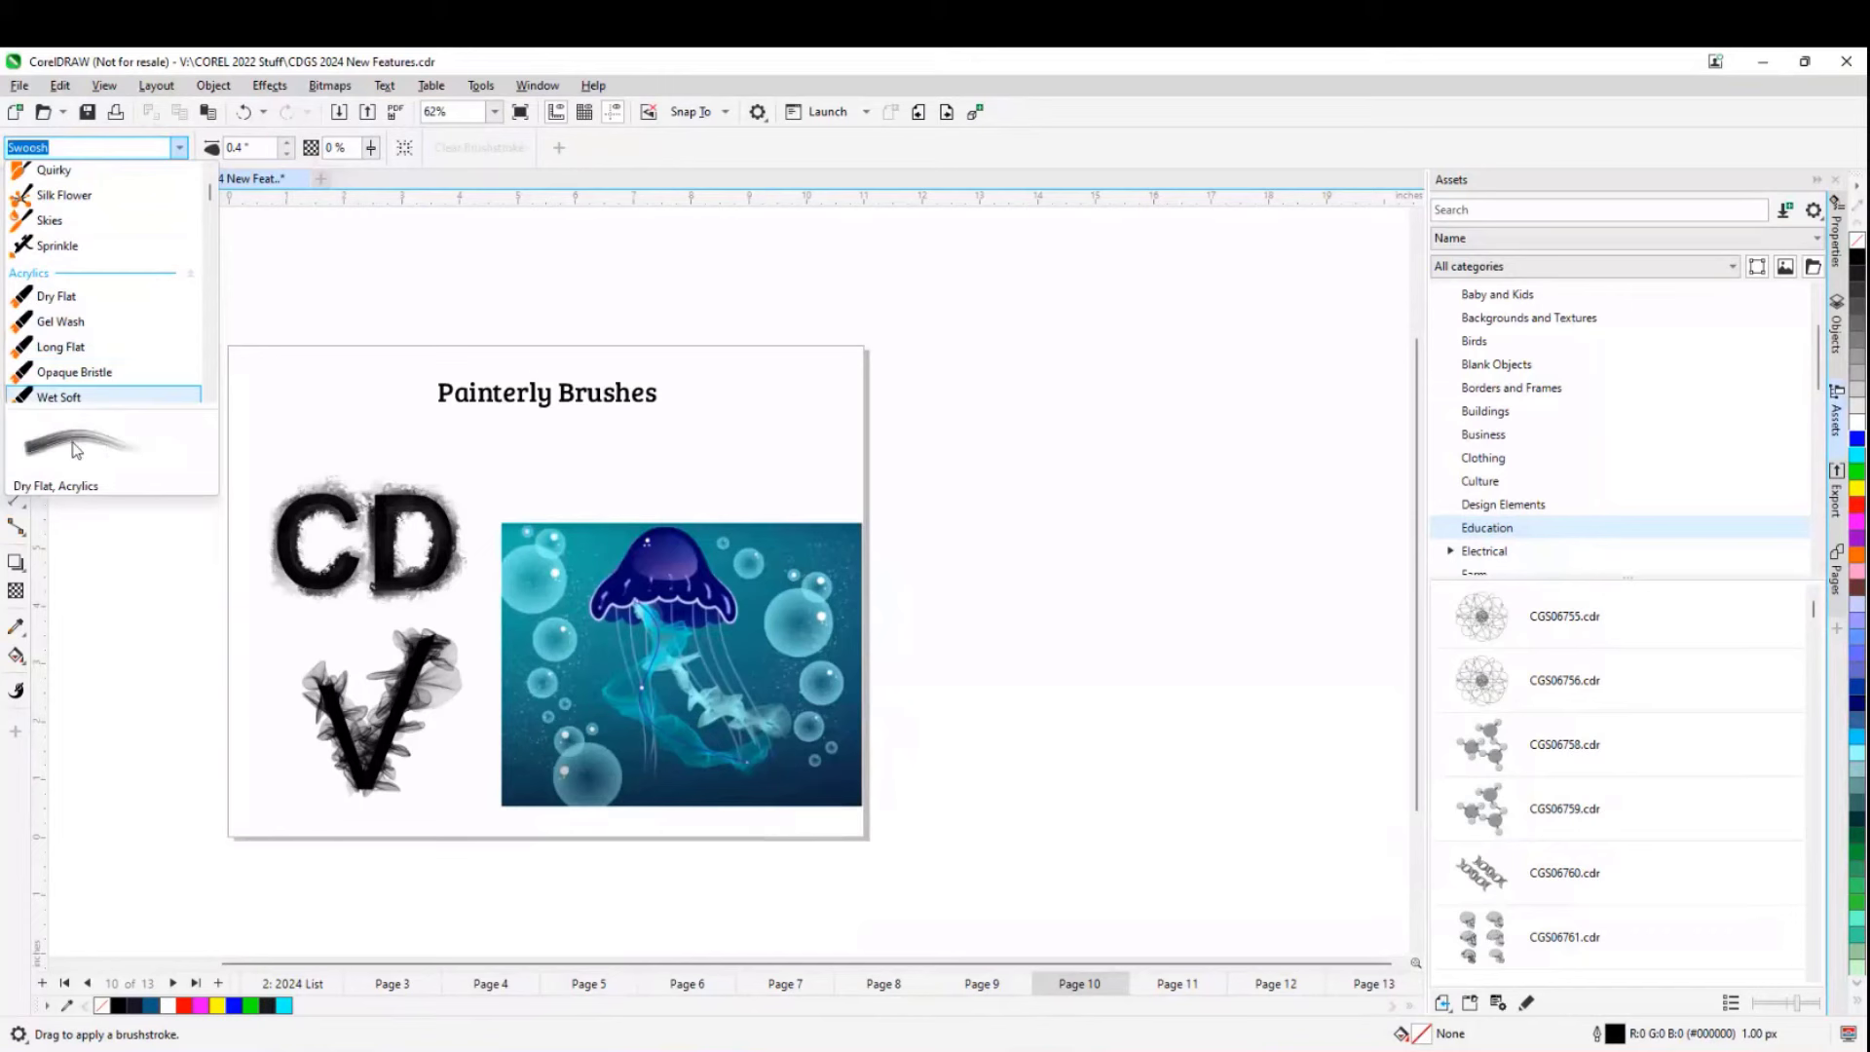
pyautogui.scroll(-2, 97, 312)
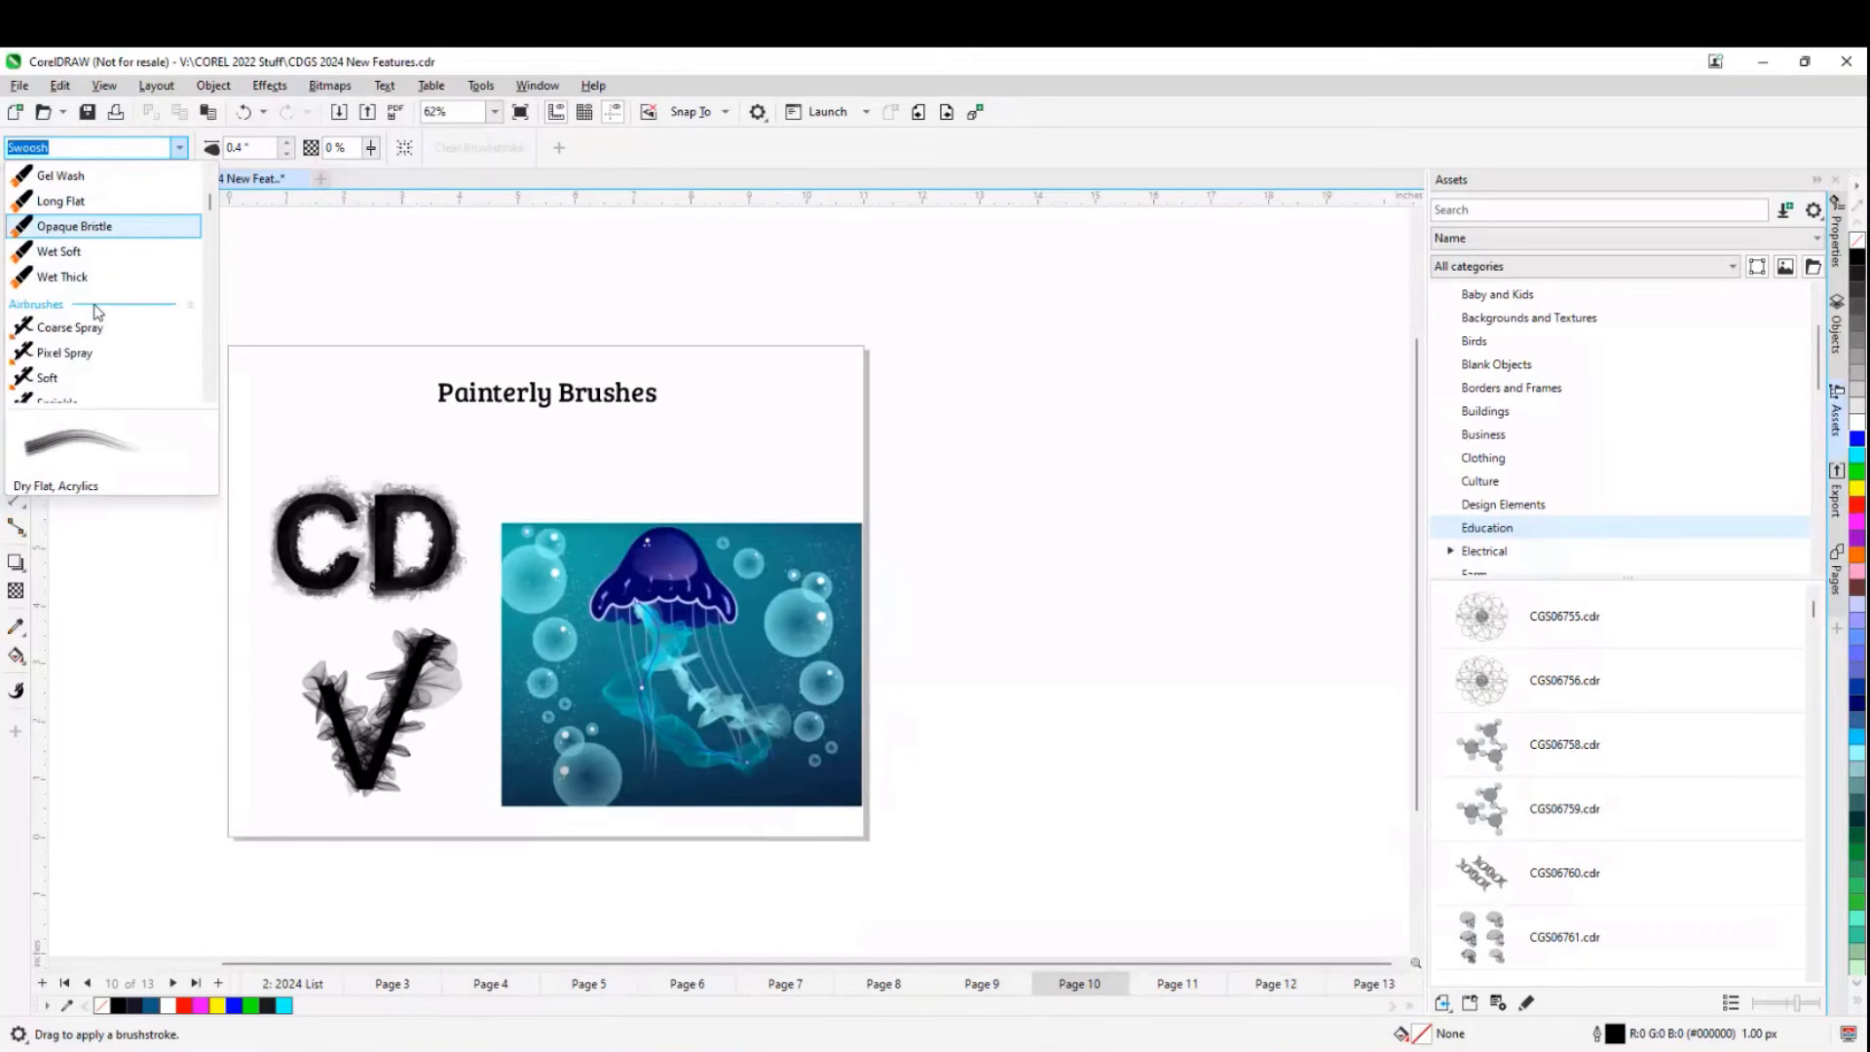
pyautogui.scroll(-1, 97, 312)
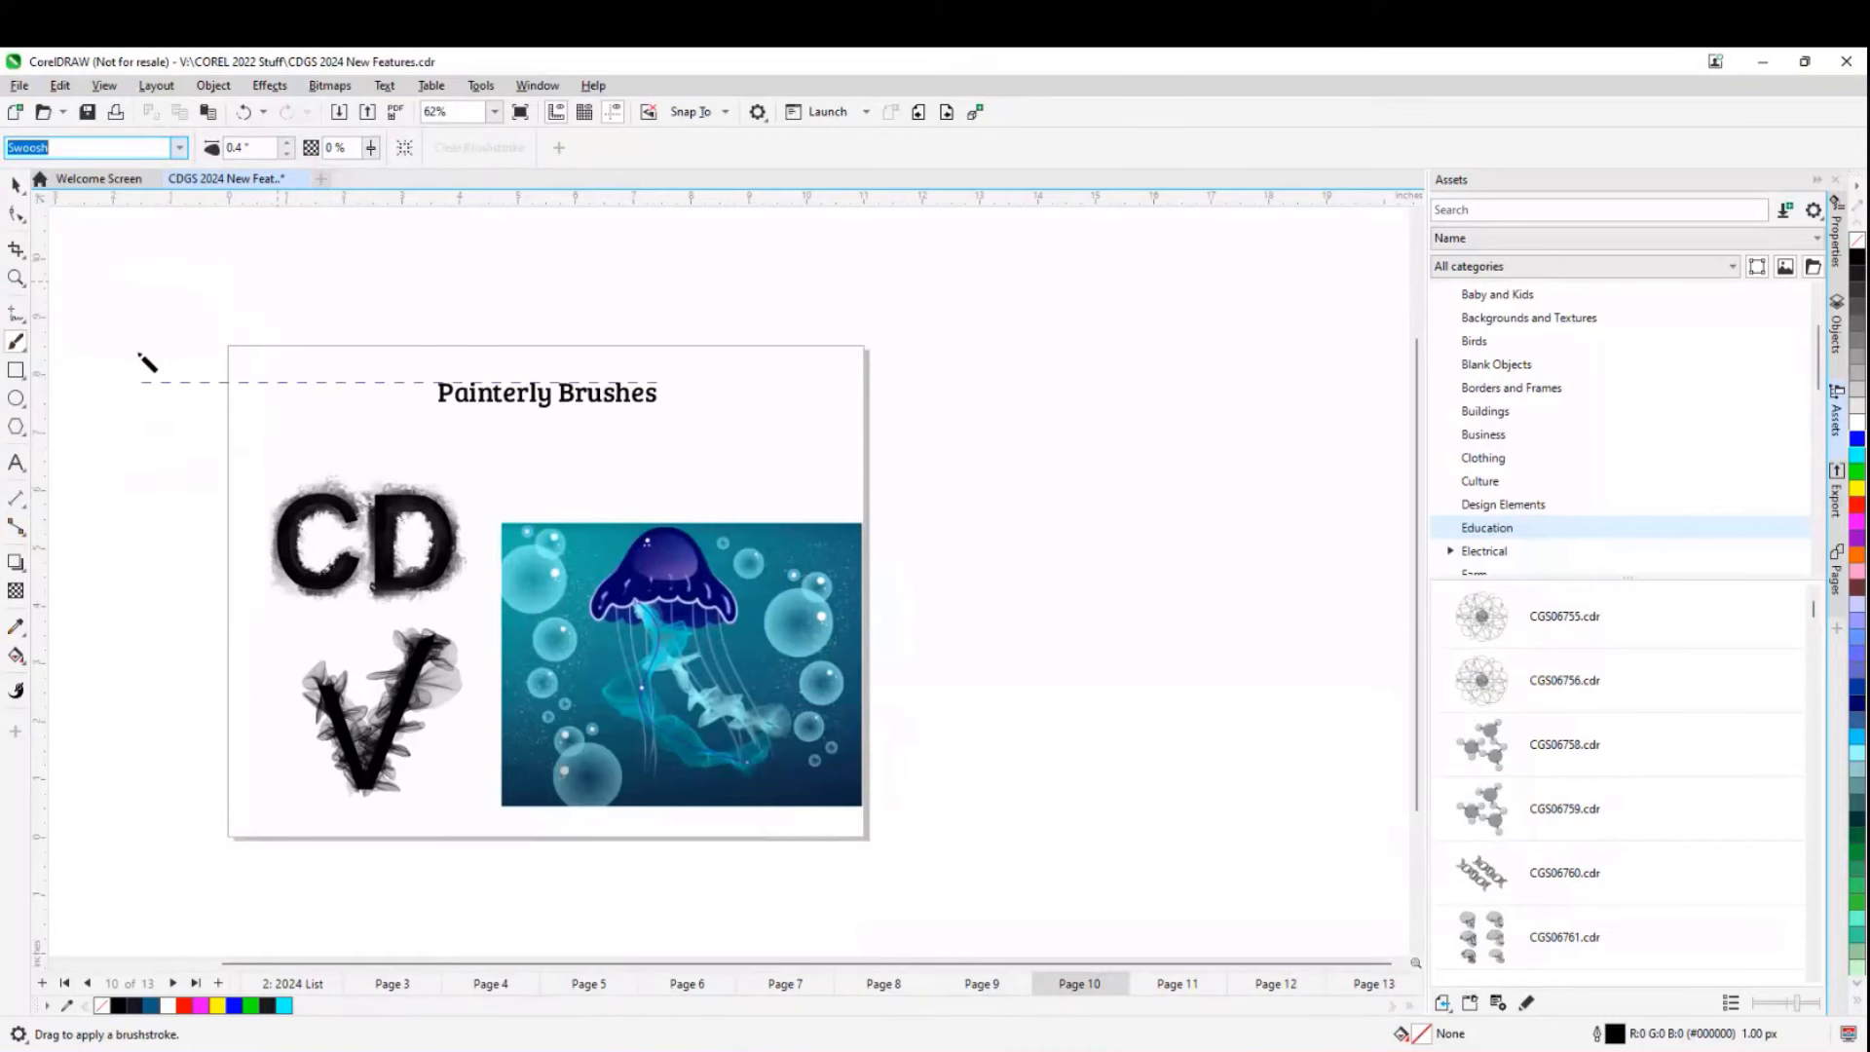
# - Draw a wavy open curve about 7.56 by 1.32 inches beside the page and apply the Silk Flower painterly brush to it
pyautogui.click(16, 312)
pyautogui.moveTo(936, 450)
pyautogui.mouseDown()
pyautogui.moveTo(1098, 450)
pyautogui.moveTo(1272, 507)
pyautogui.moveTo(1334, 492)
pyautogui.mouseUp()
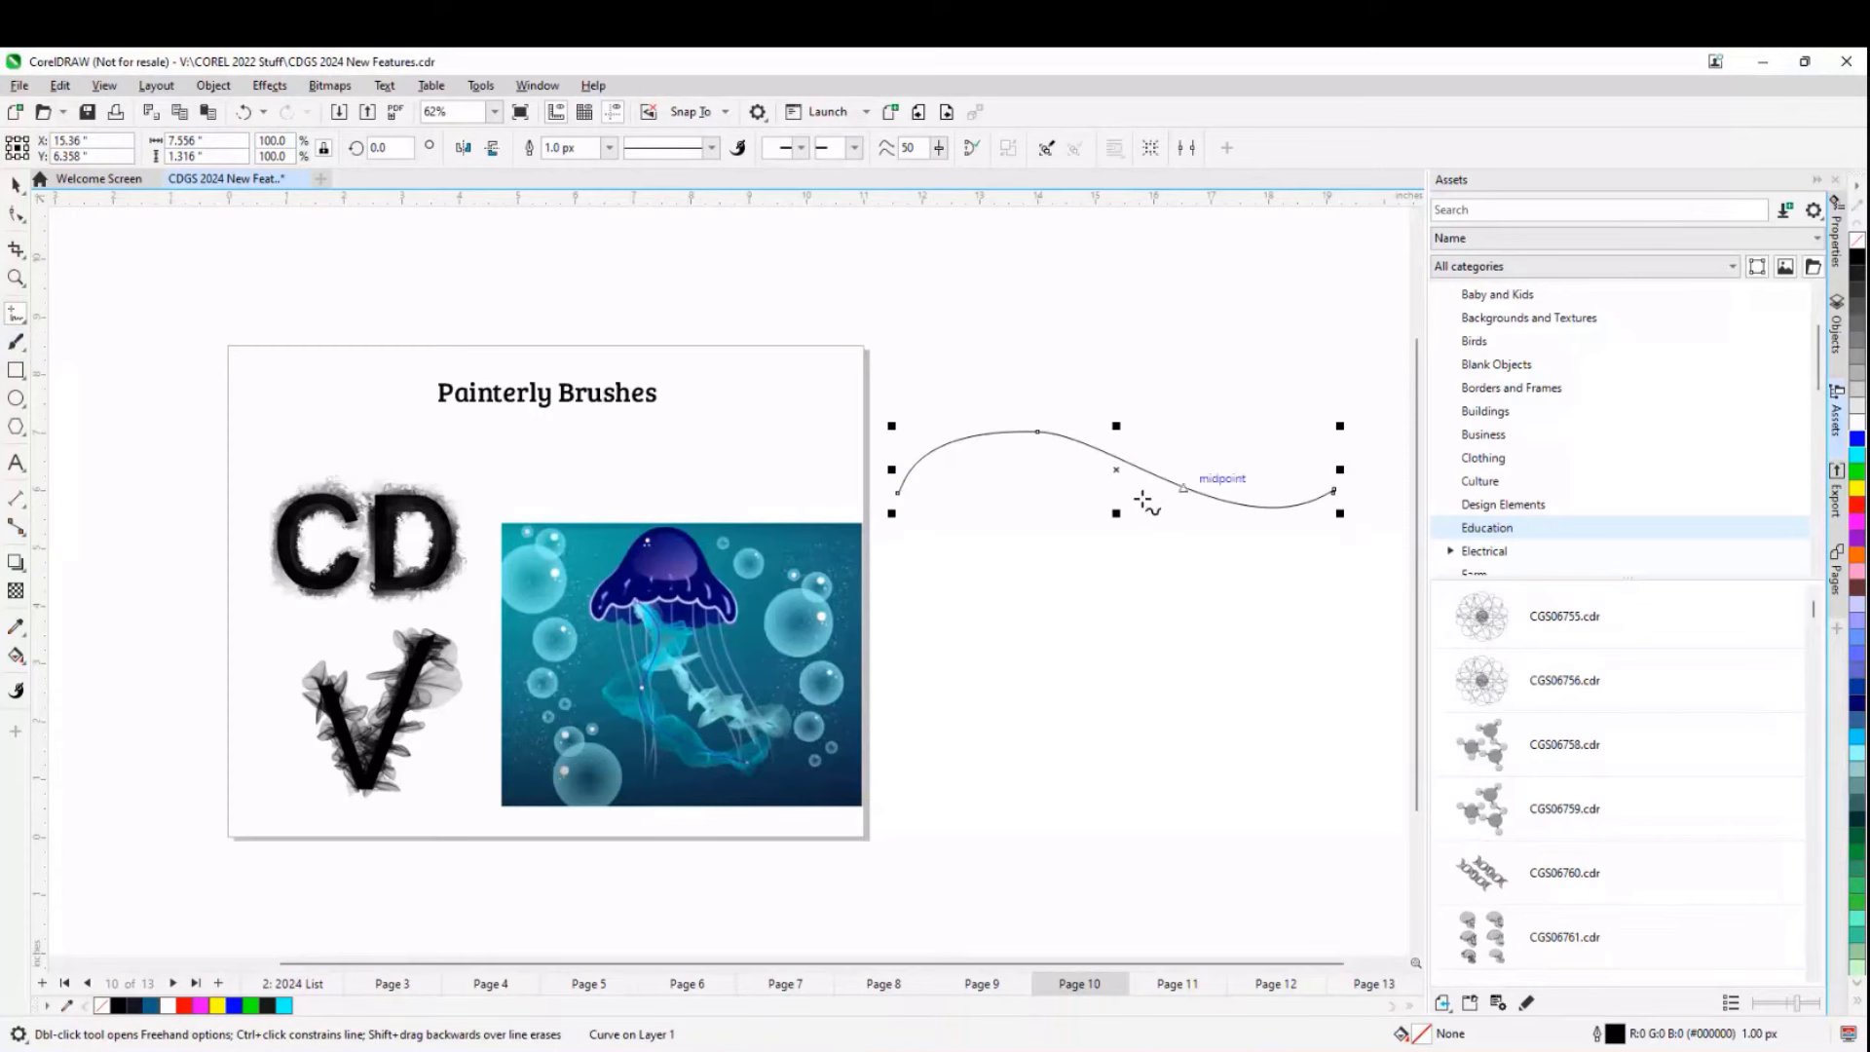
pyautogui.click(17, 343)
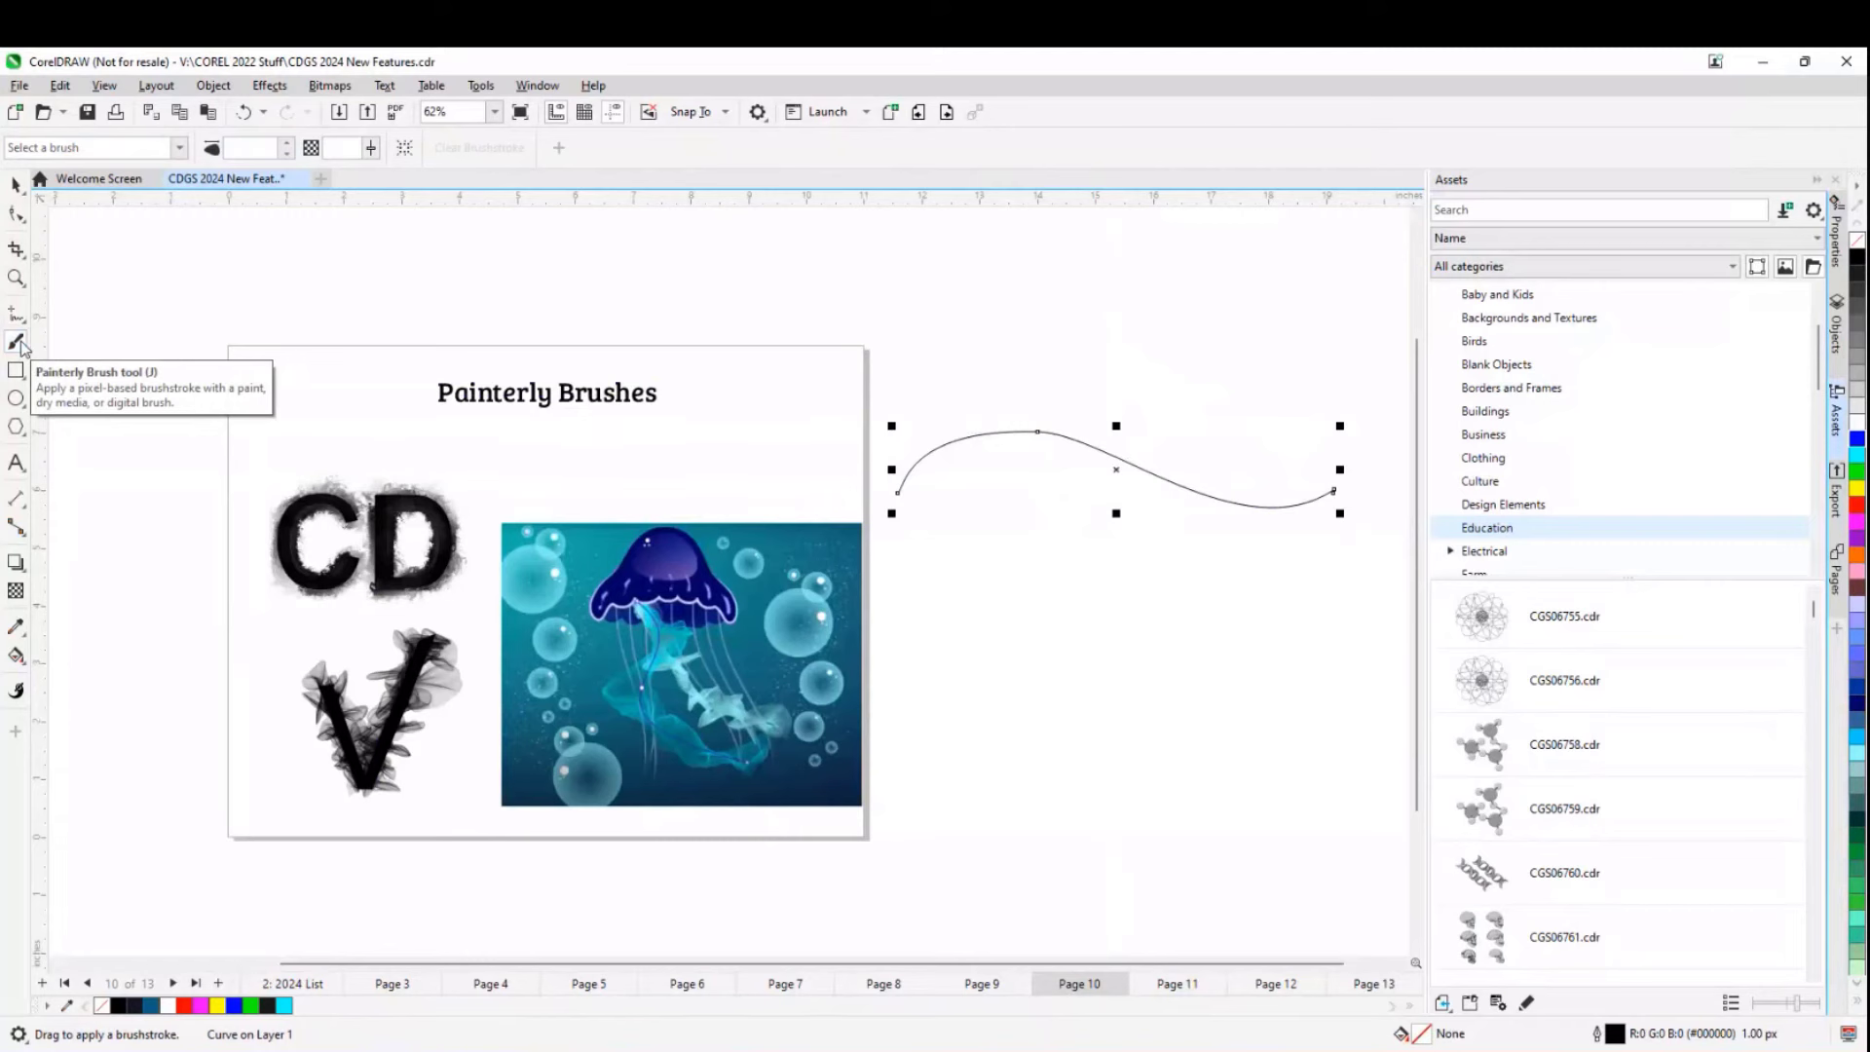
pyautogui.click(180, 148)
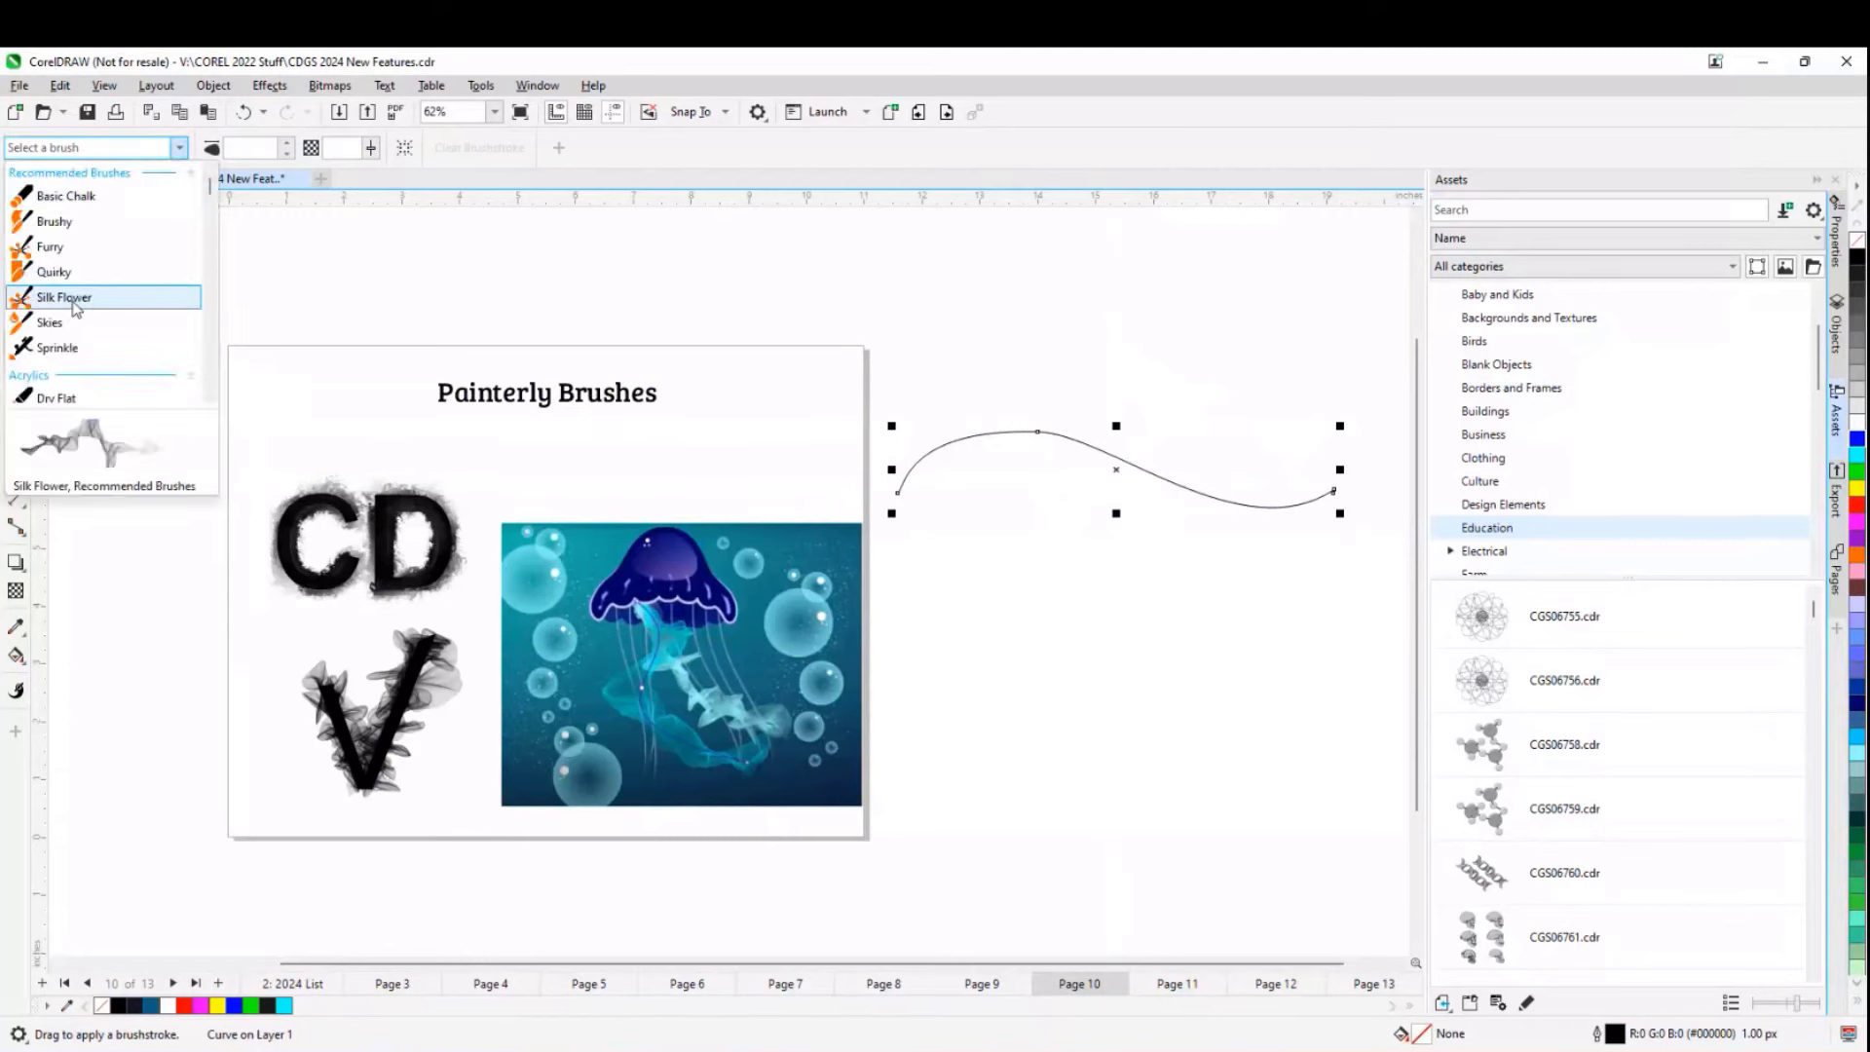
pyautogui.click(74, 302)
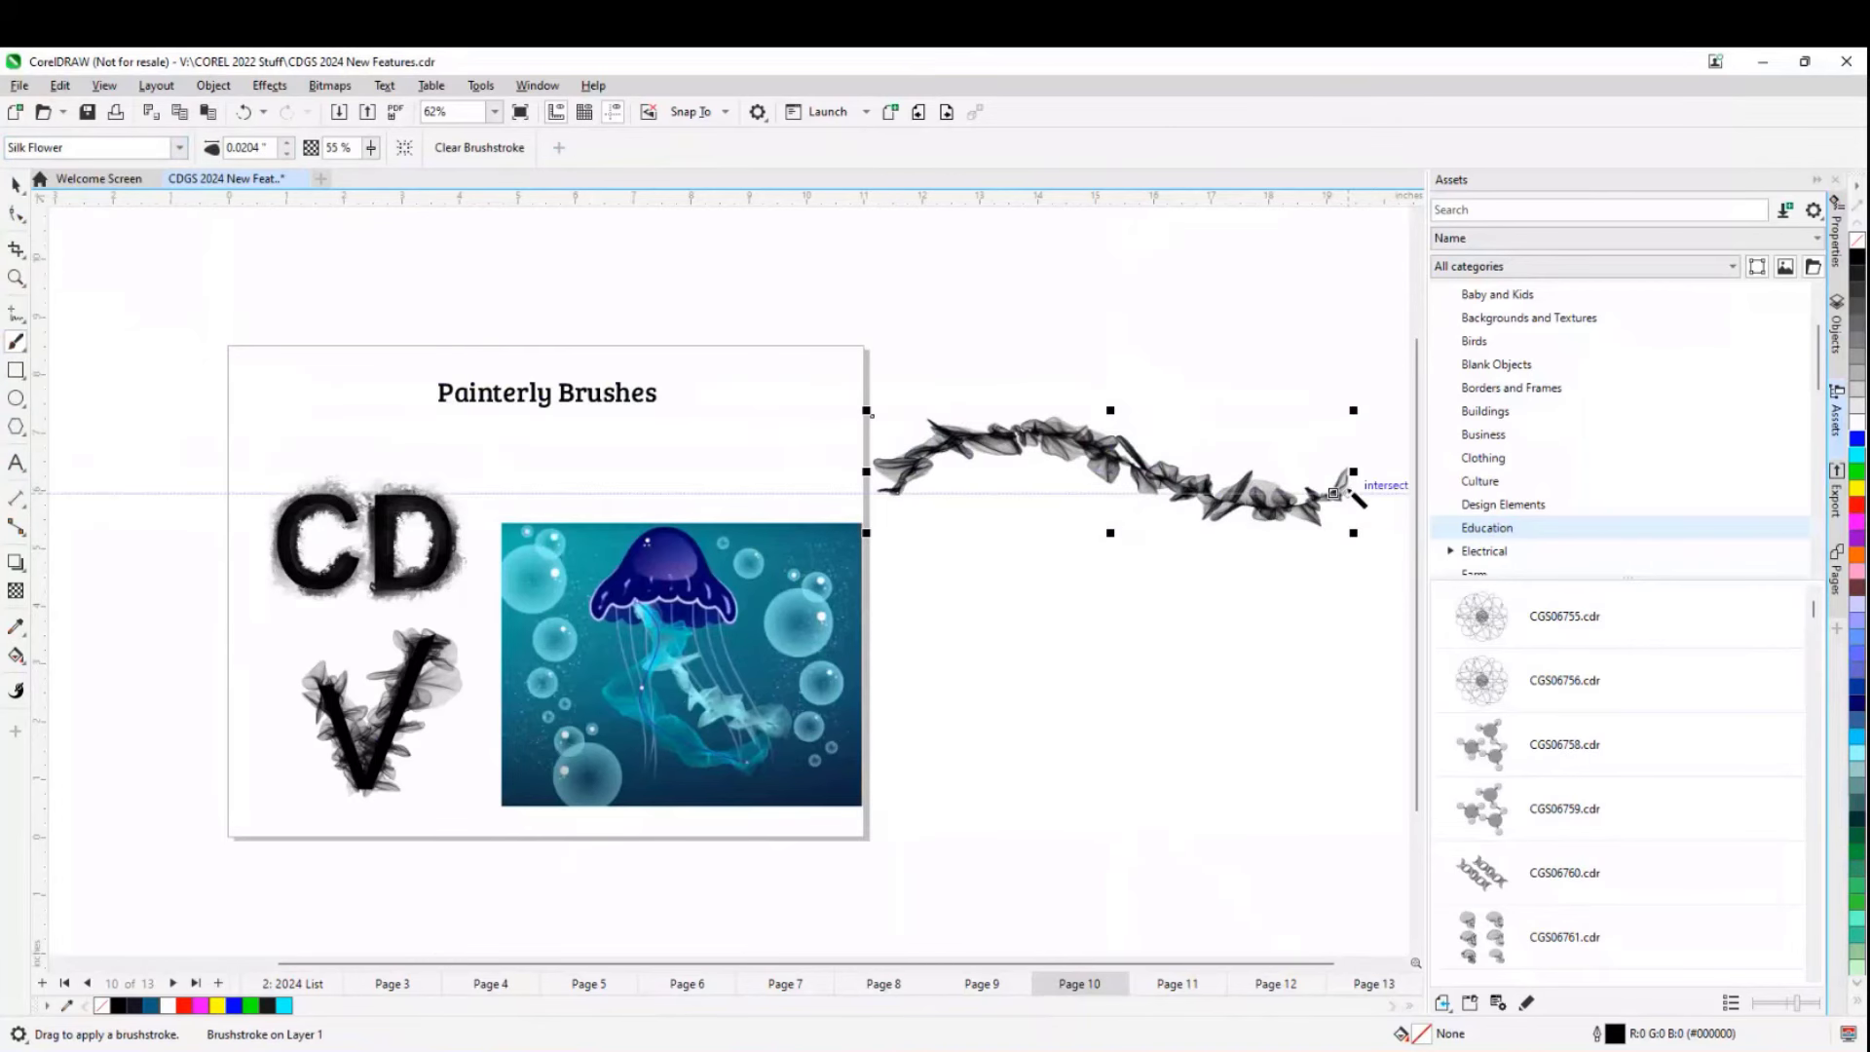
# - Set the Silk Flower brushstroke's transparency to 90%
pyautogui.scroll(2, 1335, 492)
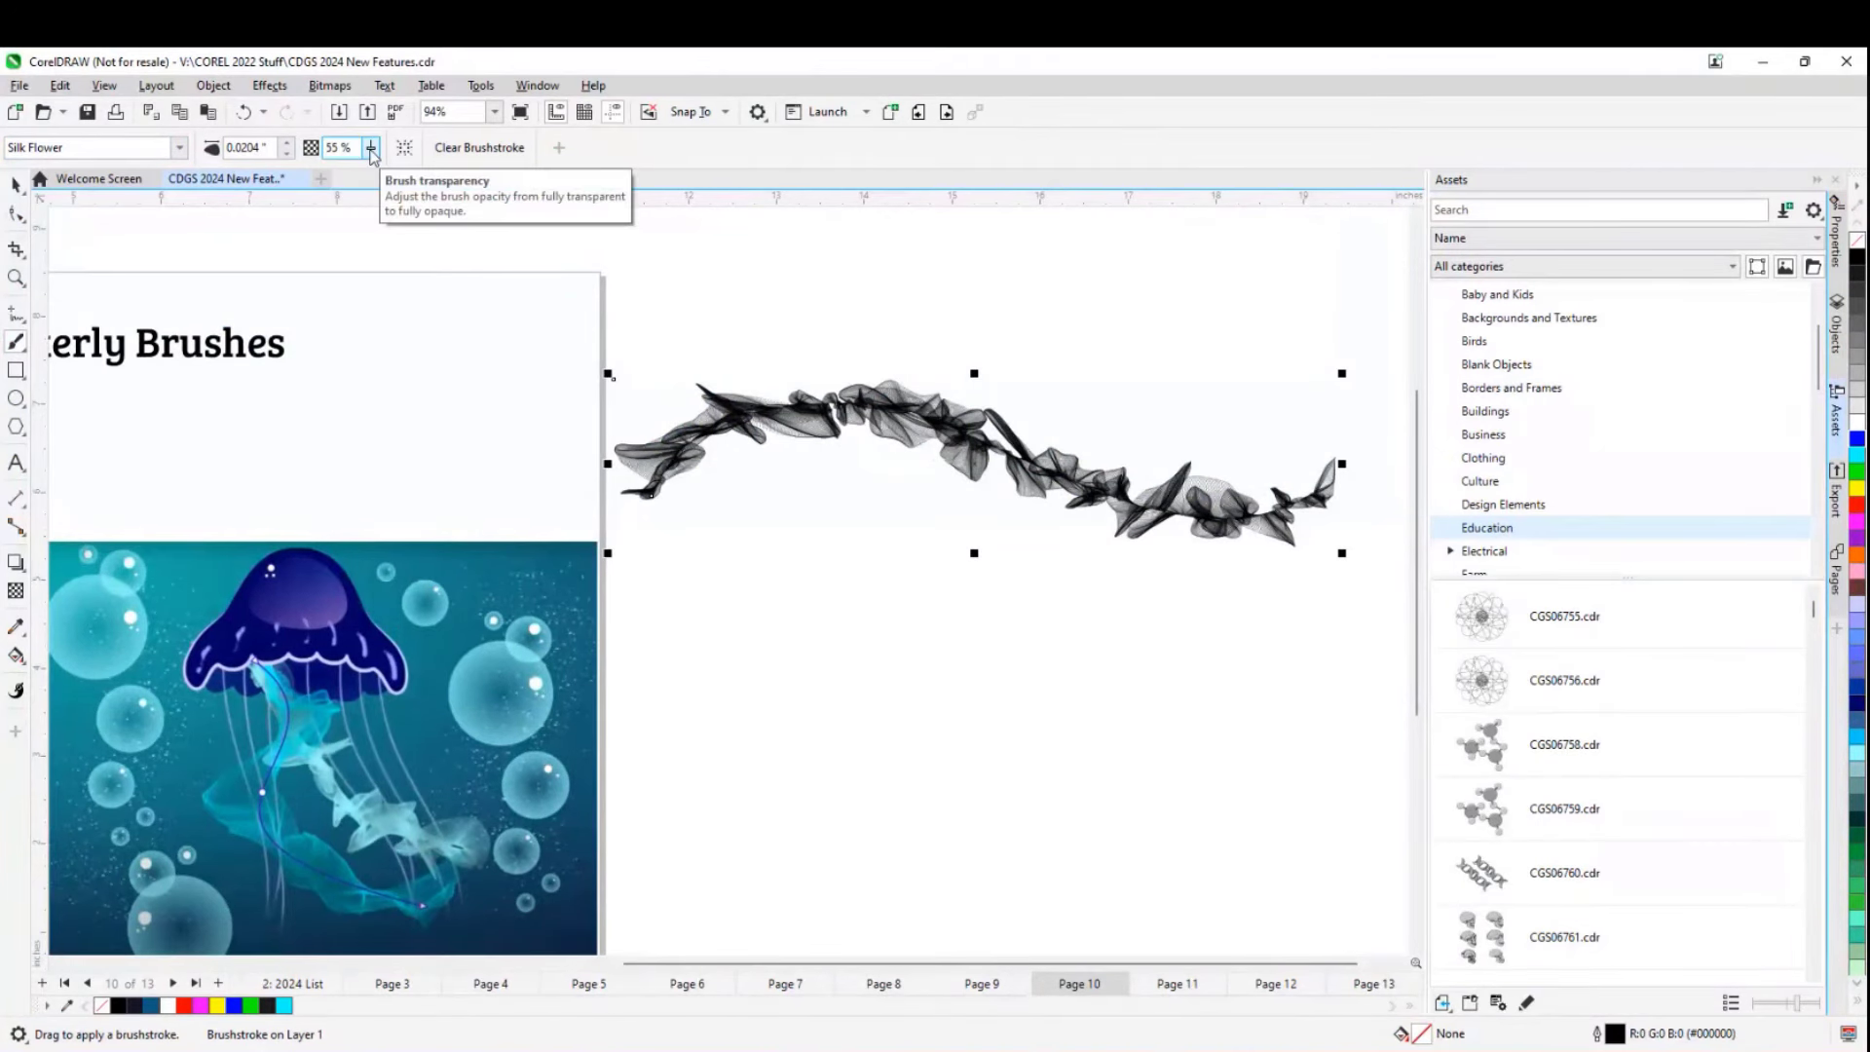
pyautogui.moveTo(370, 152); pyautogui.dragTo(385, 157)
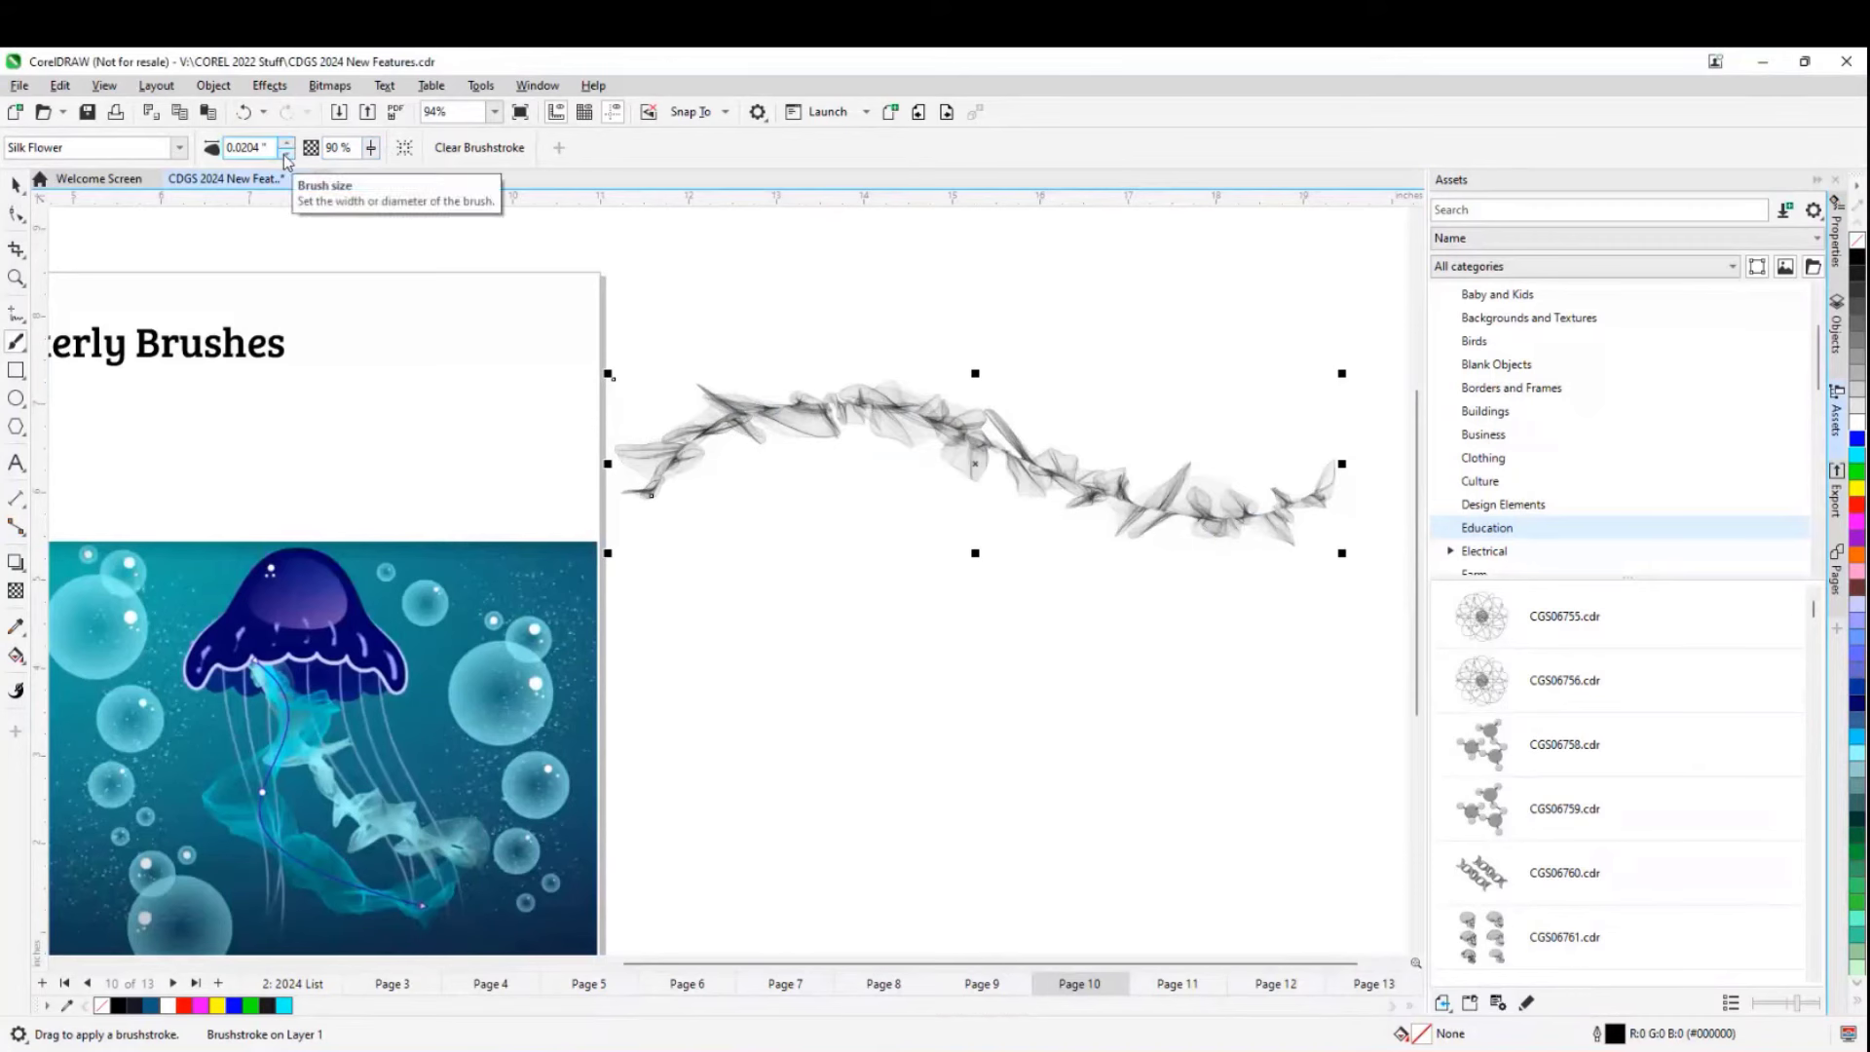
# - Try brush sizes of 0.01, 0.1 and 0.5 inch on the Silk Flower brushstroke
pyautogui.click(285, 153)
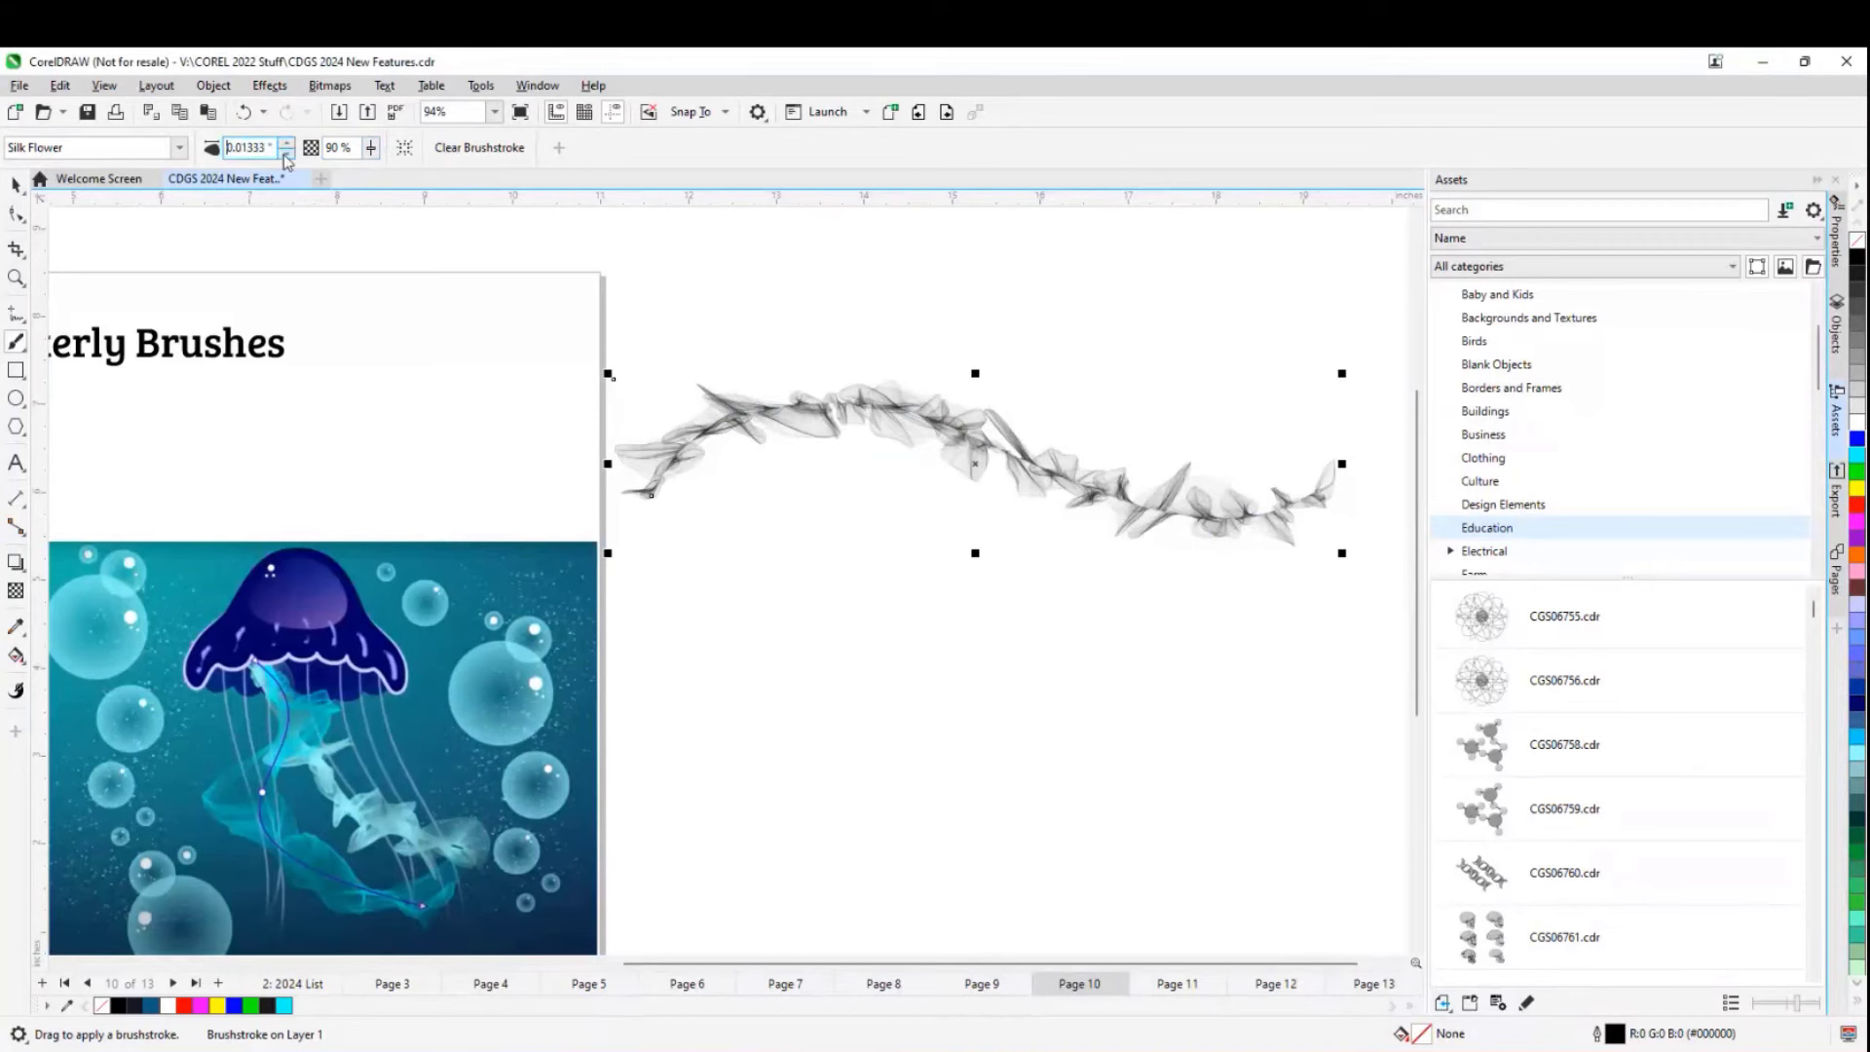
pyautogui.doubleClick(252, 149)
pyautogui.doubleClick(263, 150)
pyautogui.write('.')
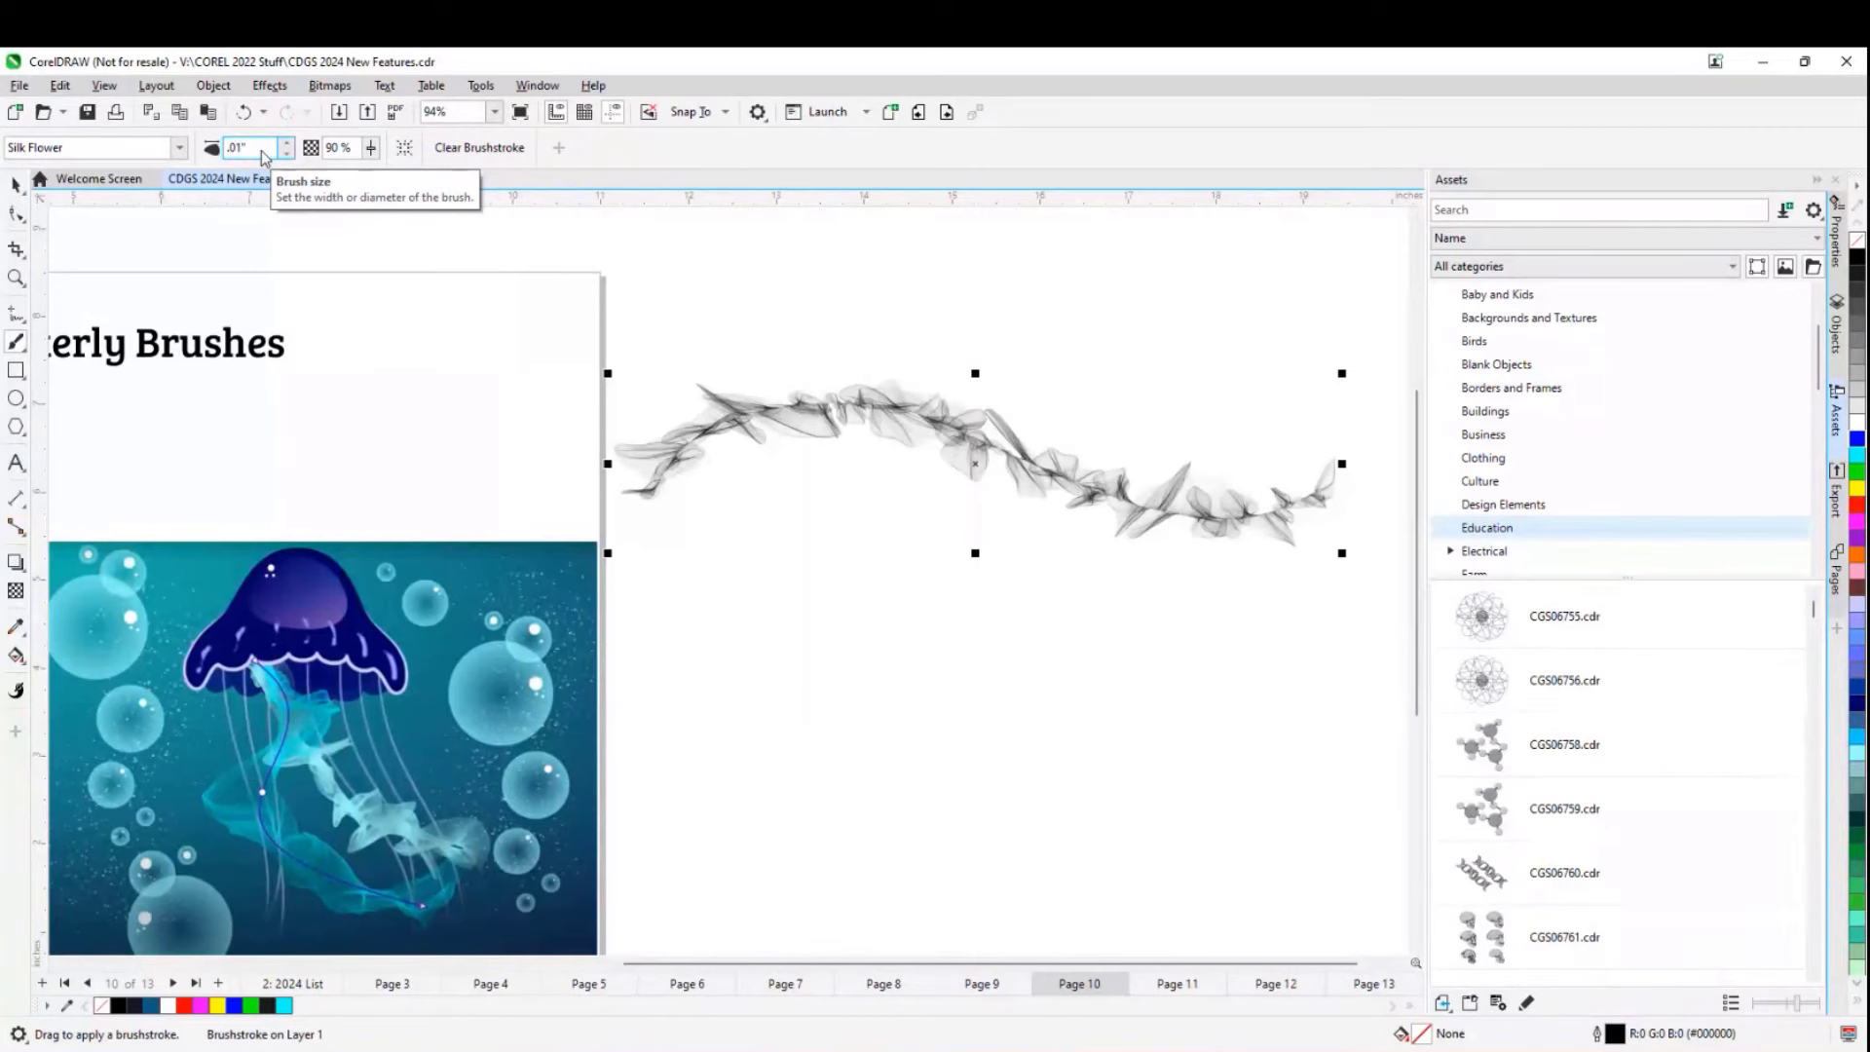
pyautogui.write('01333')
pyautogui.press('Return')
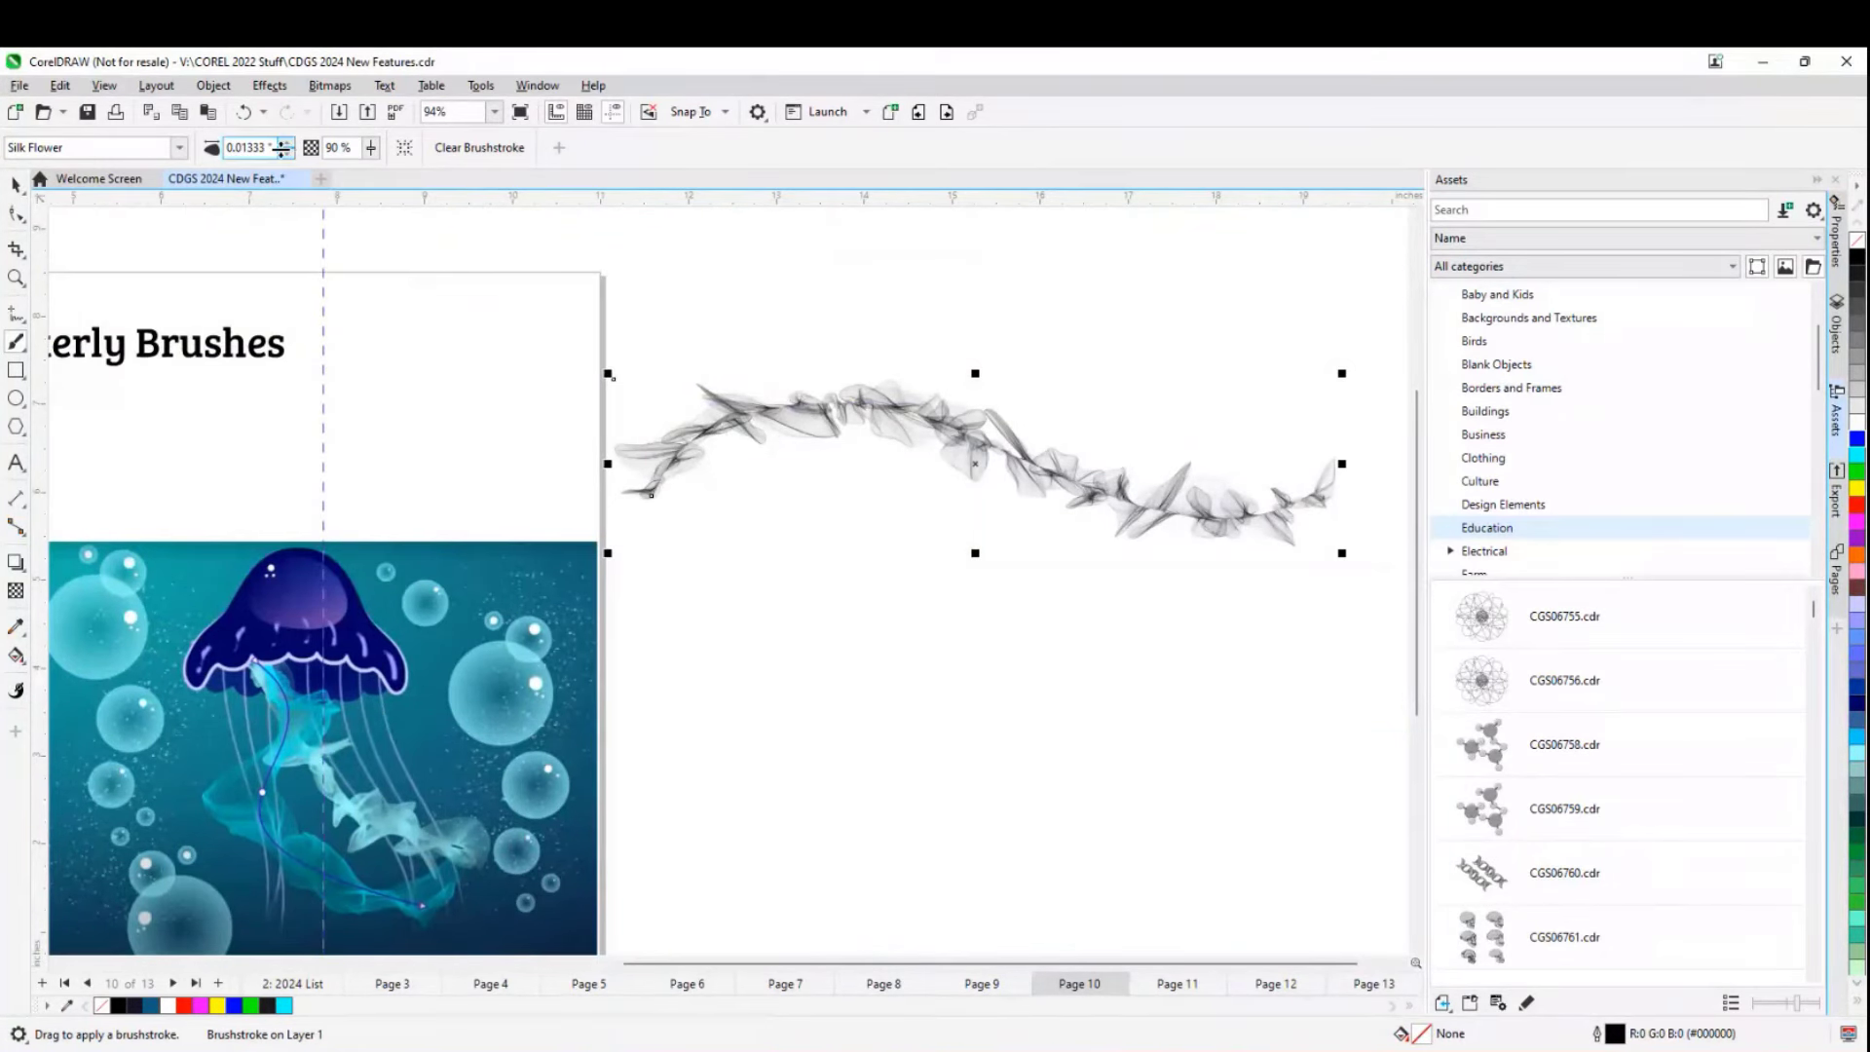
pyautogui.doubleClick(260, 148)
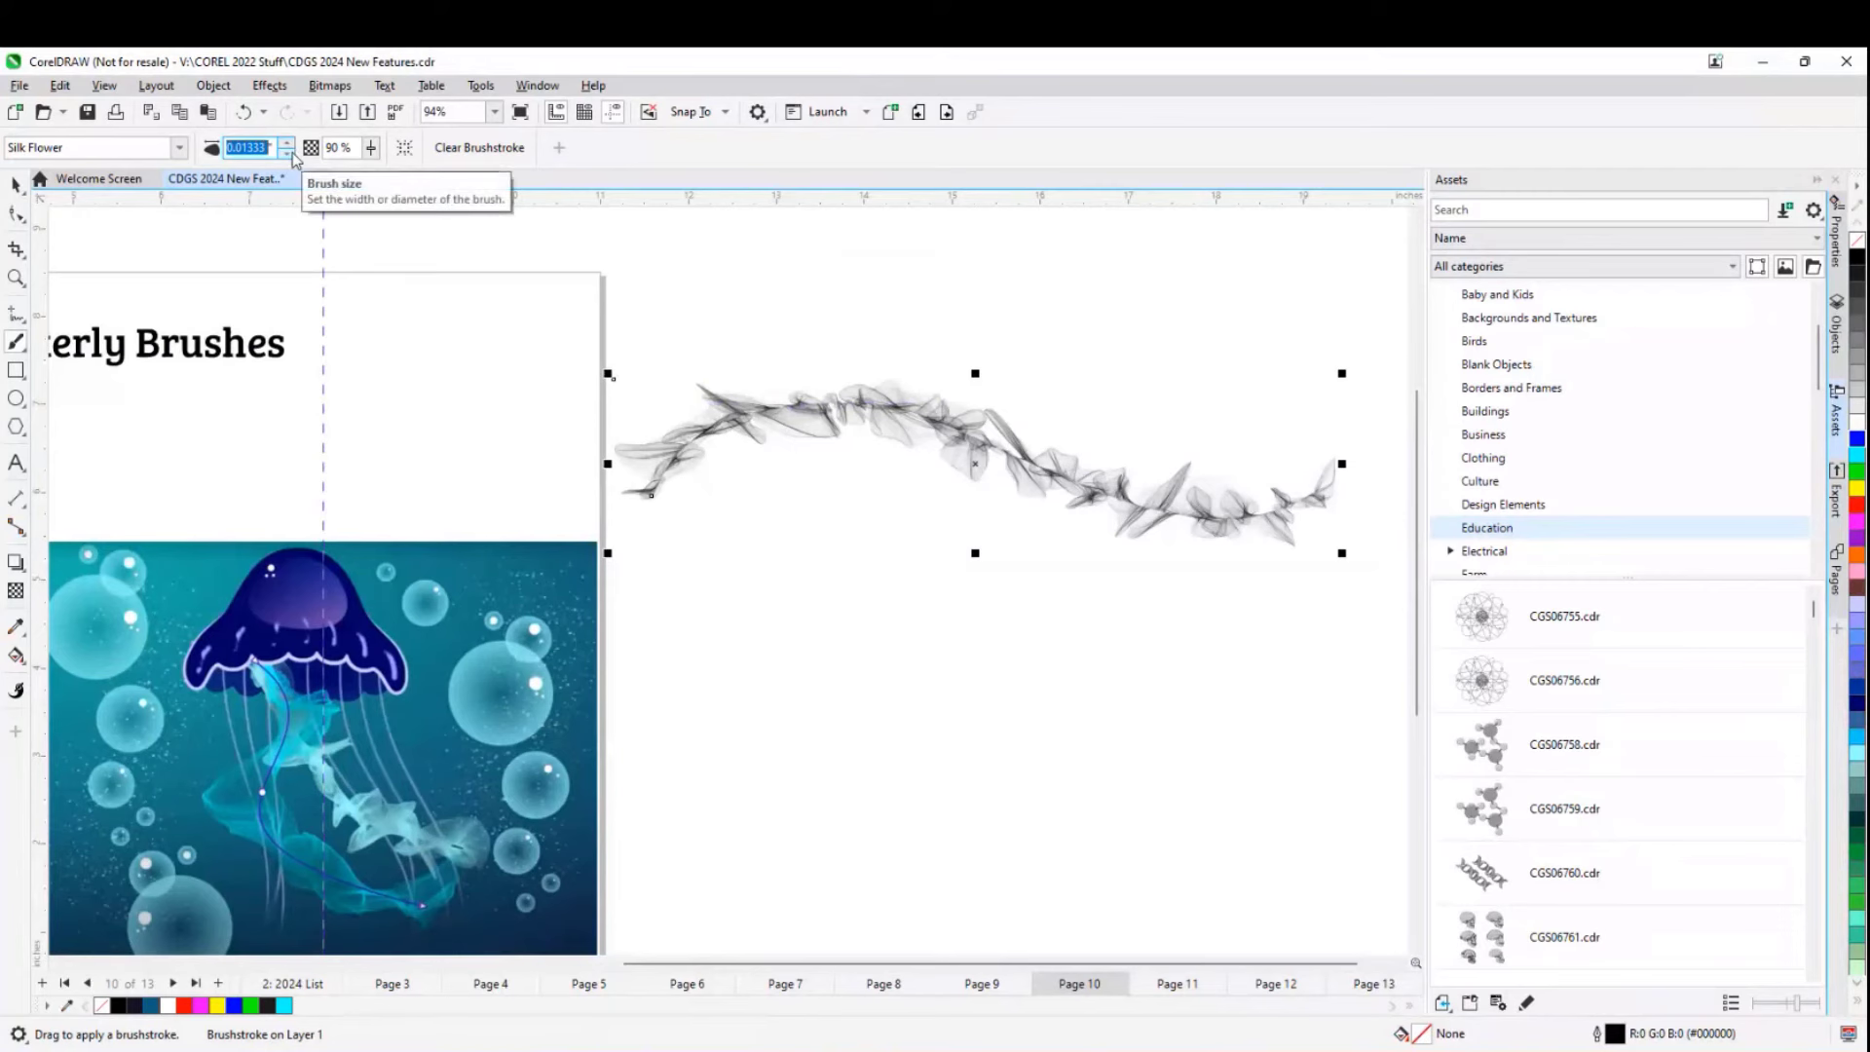
pyautogui.write('.1')
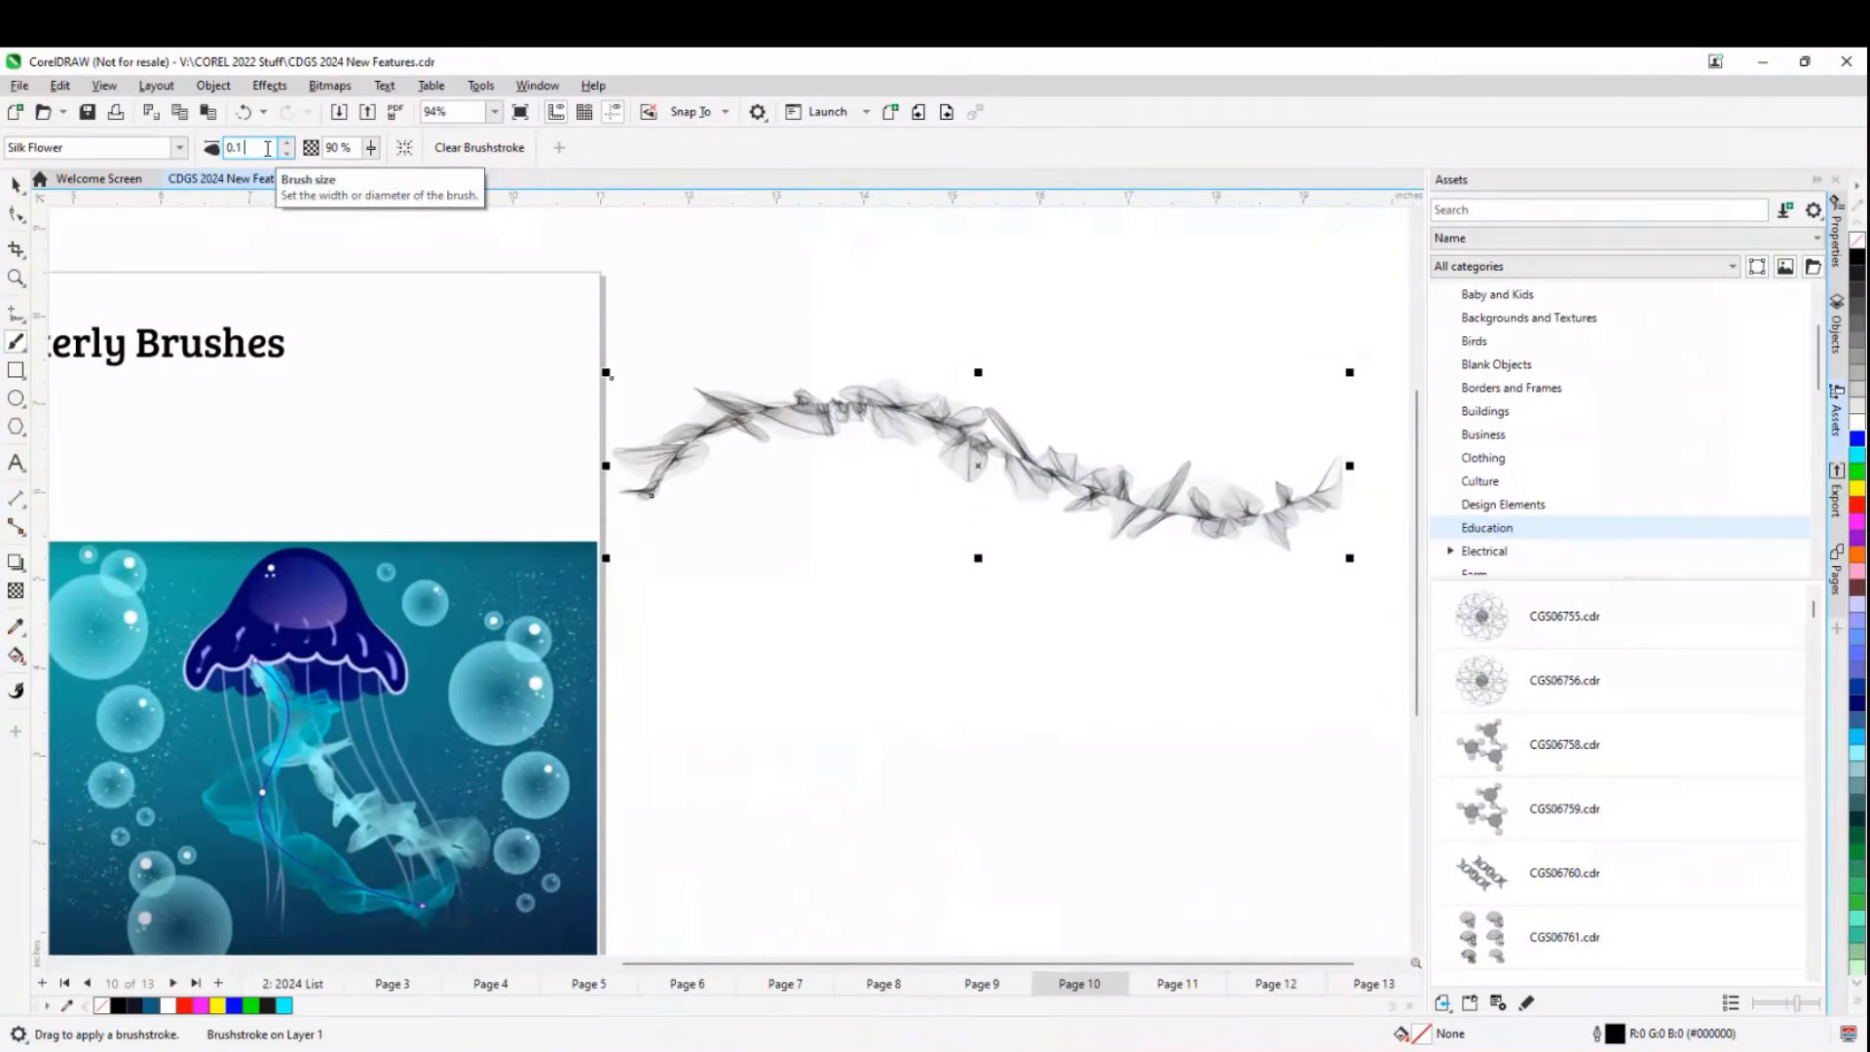
pyautogui.press('Return')
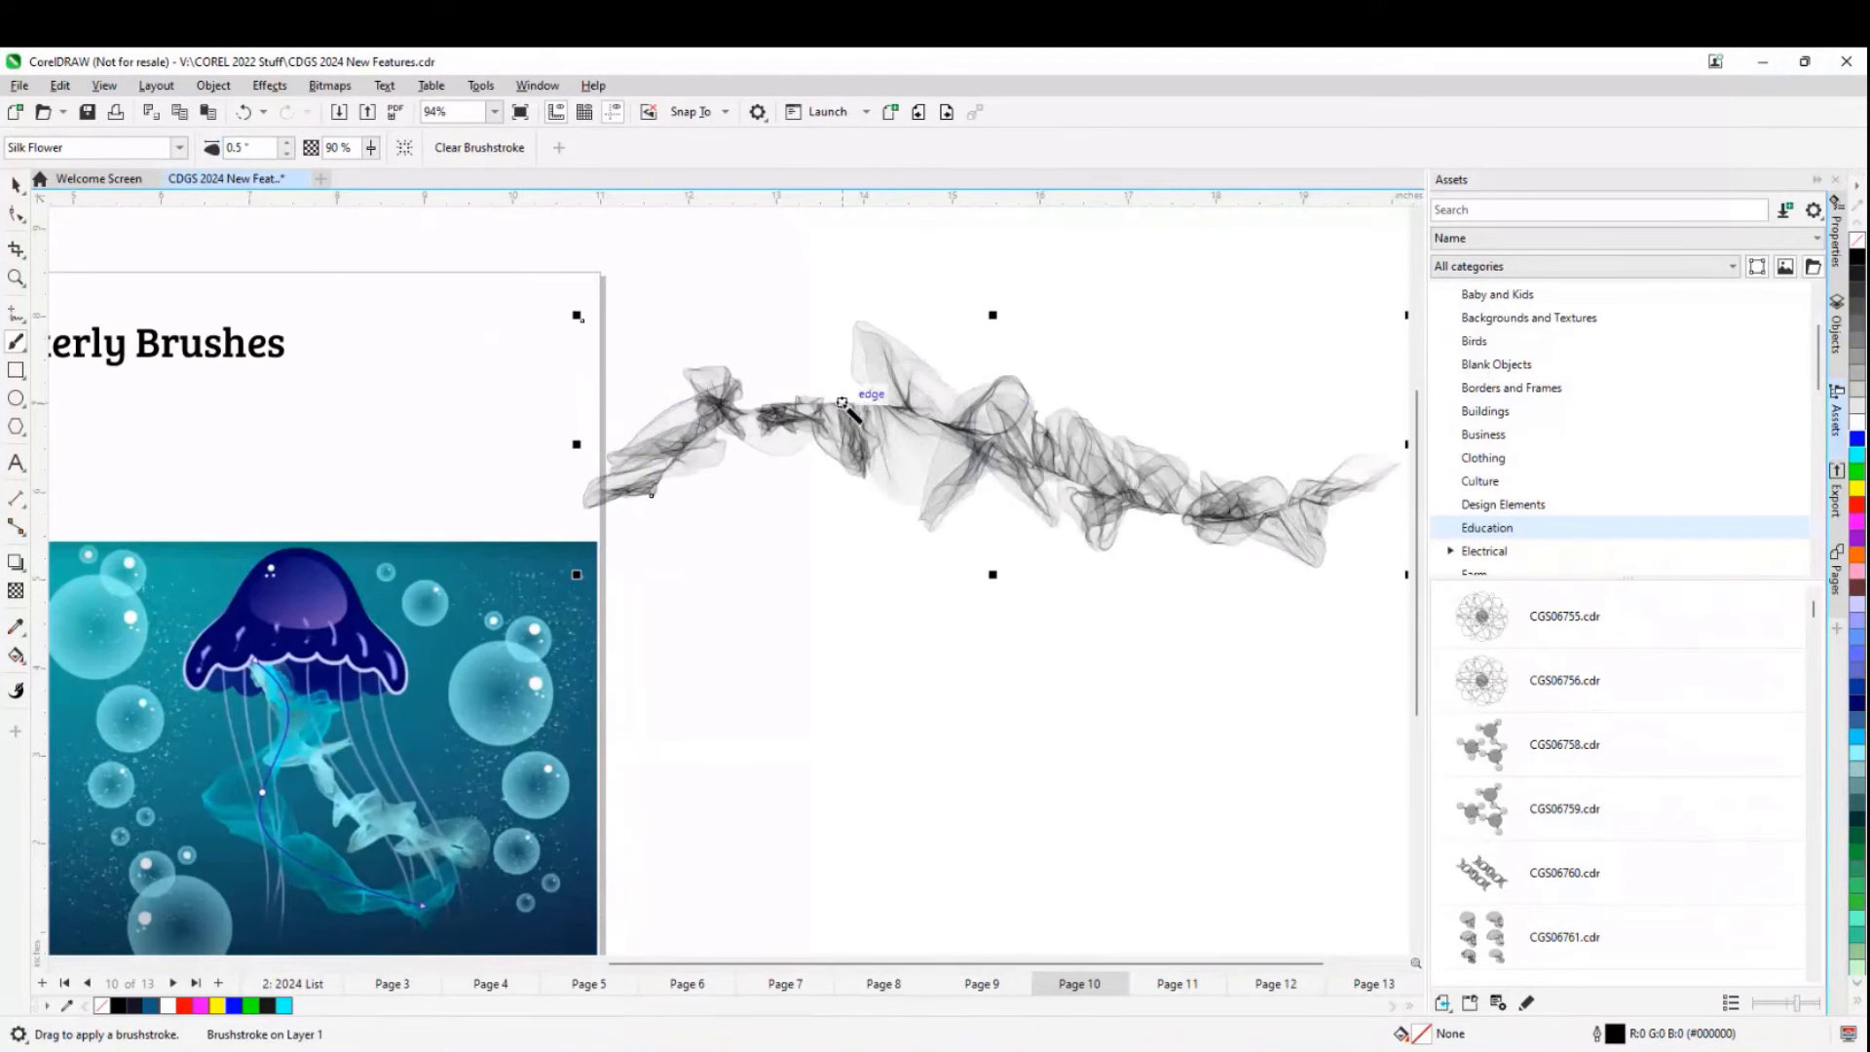
# - Set the Silk Flower brushstroke's brush size to 0.1 inch and switch to the Shape tool
pyautogui.moveTo(264, 151); pyautogui.dragTo(224, 156)
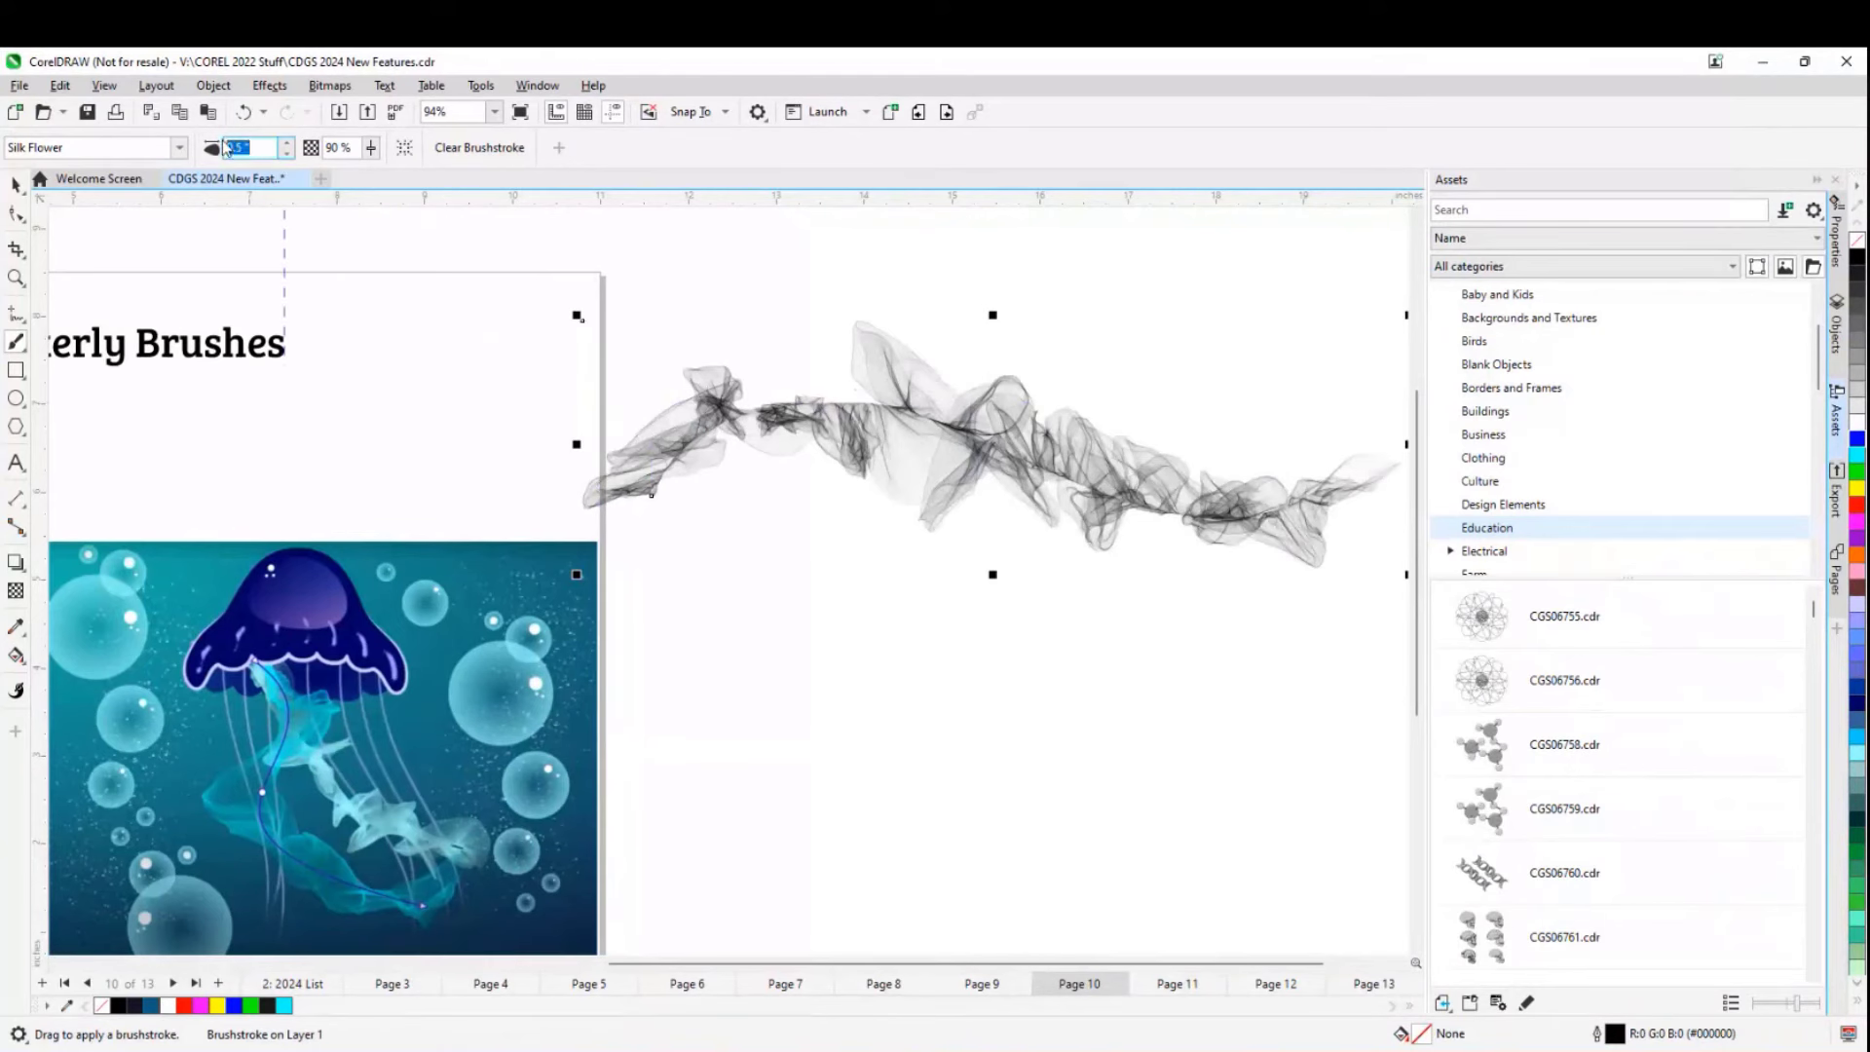
pyautogui.press('BackSpace')
pyautogui.write('1')
pyautogui.press('Return')
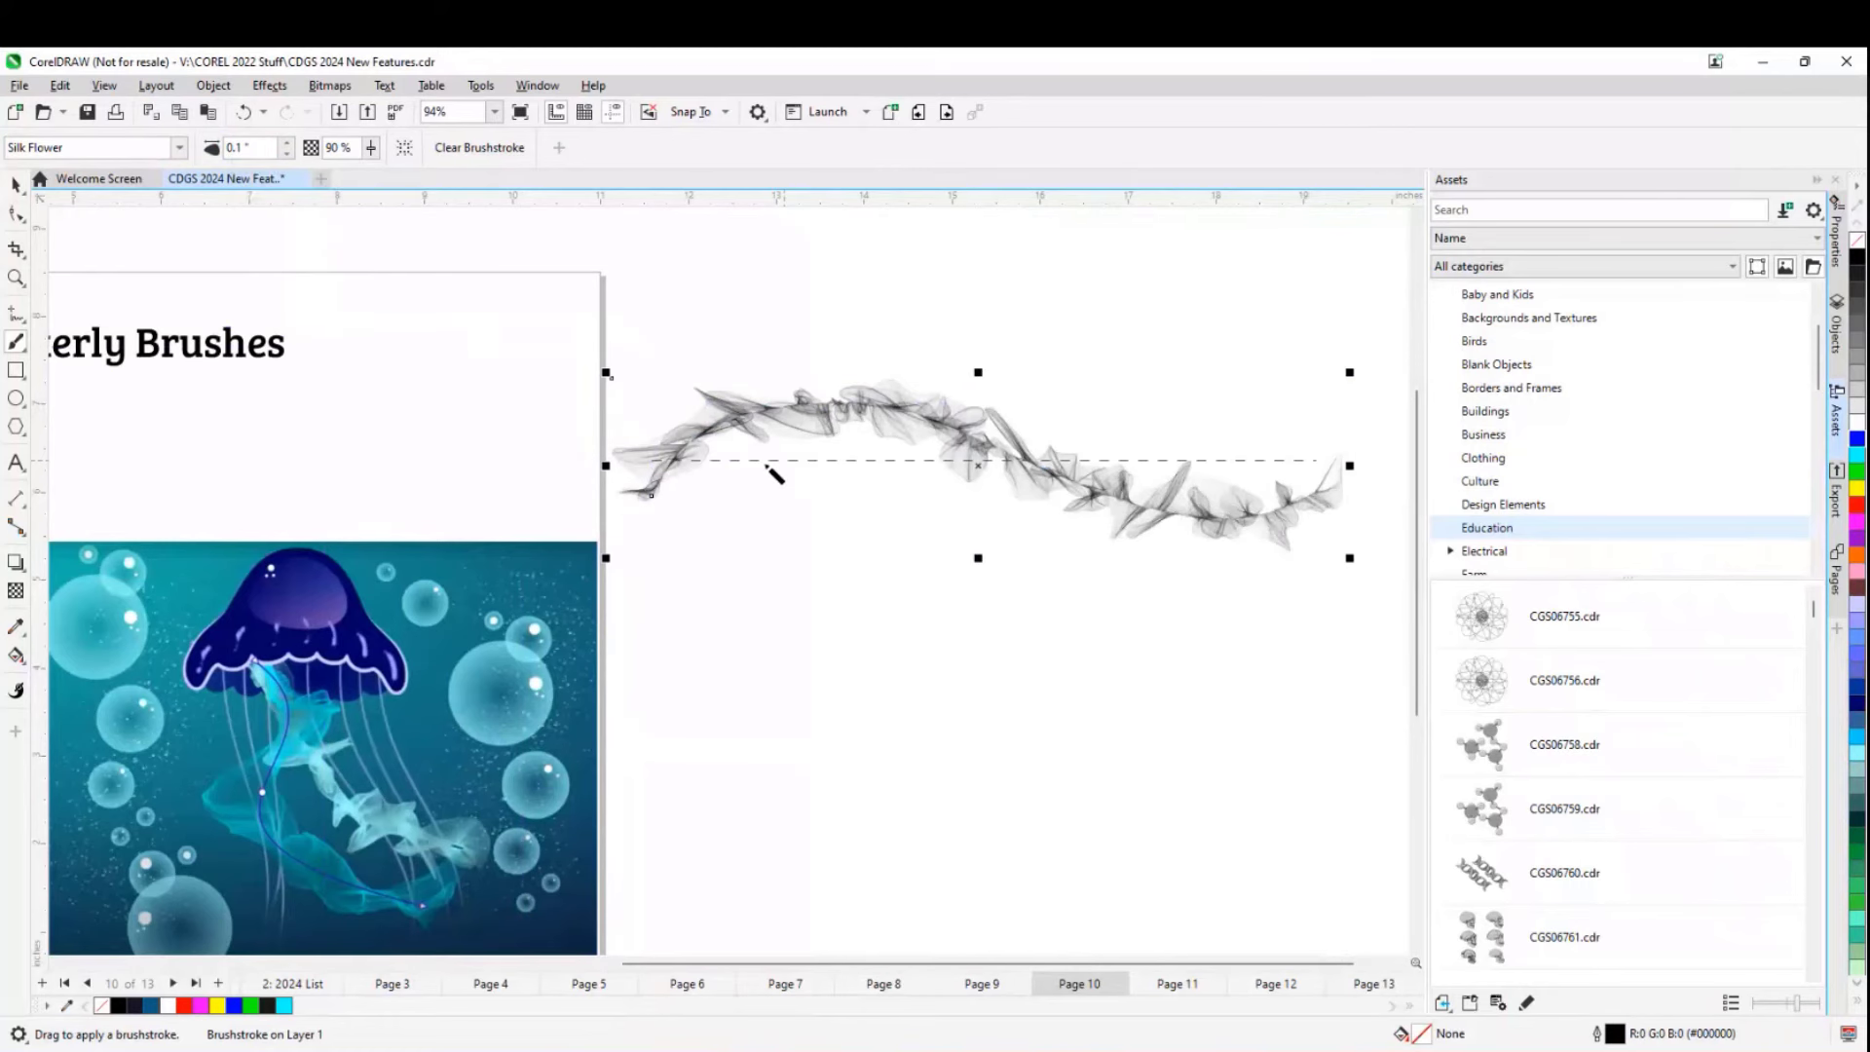
pyautogui.press('F10')
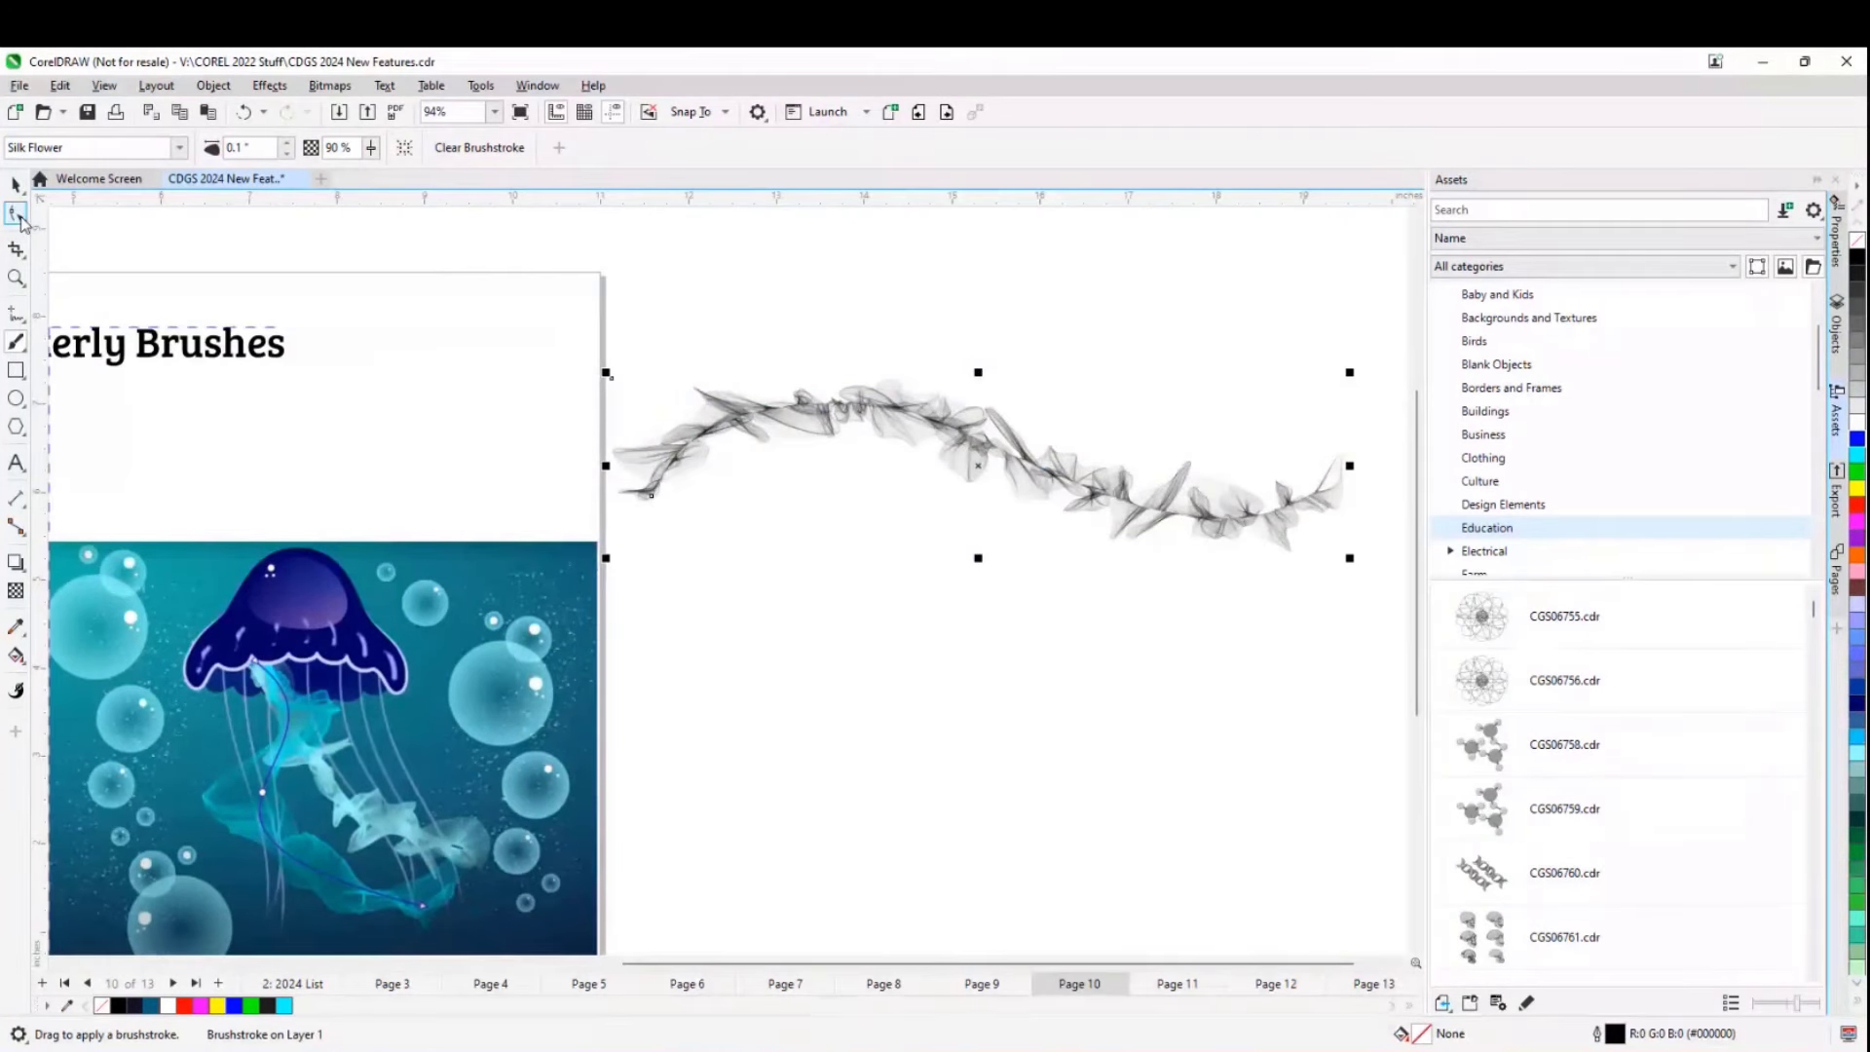
# - Reshape the Silk Flower brushstroke's curve into a tall arch by moving its nodes and handles, and deselect it
pyautogui.moveTo(627, 466)
pyautogui.mouseDown()
pyautogui.moveTo(697, 543)
pyautogui.moveTo(718, 523)
pyautogui.moveTo(789, 552)
pyautogui.mouseUp()
pyautogui.moveTo(861, 399); pyautogui.dragTo(865, 311)
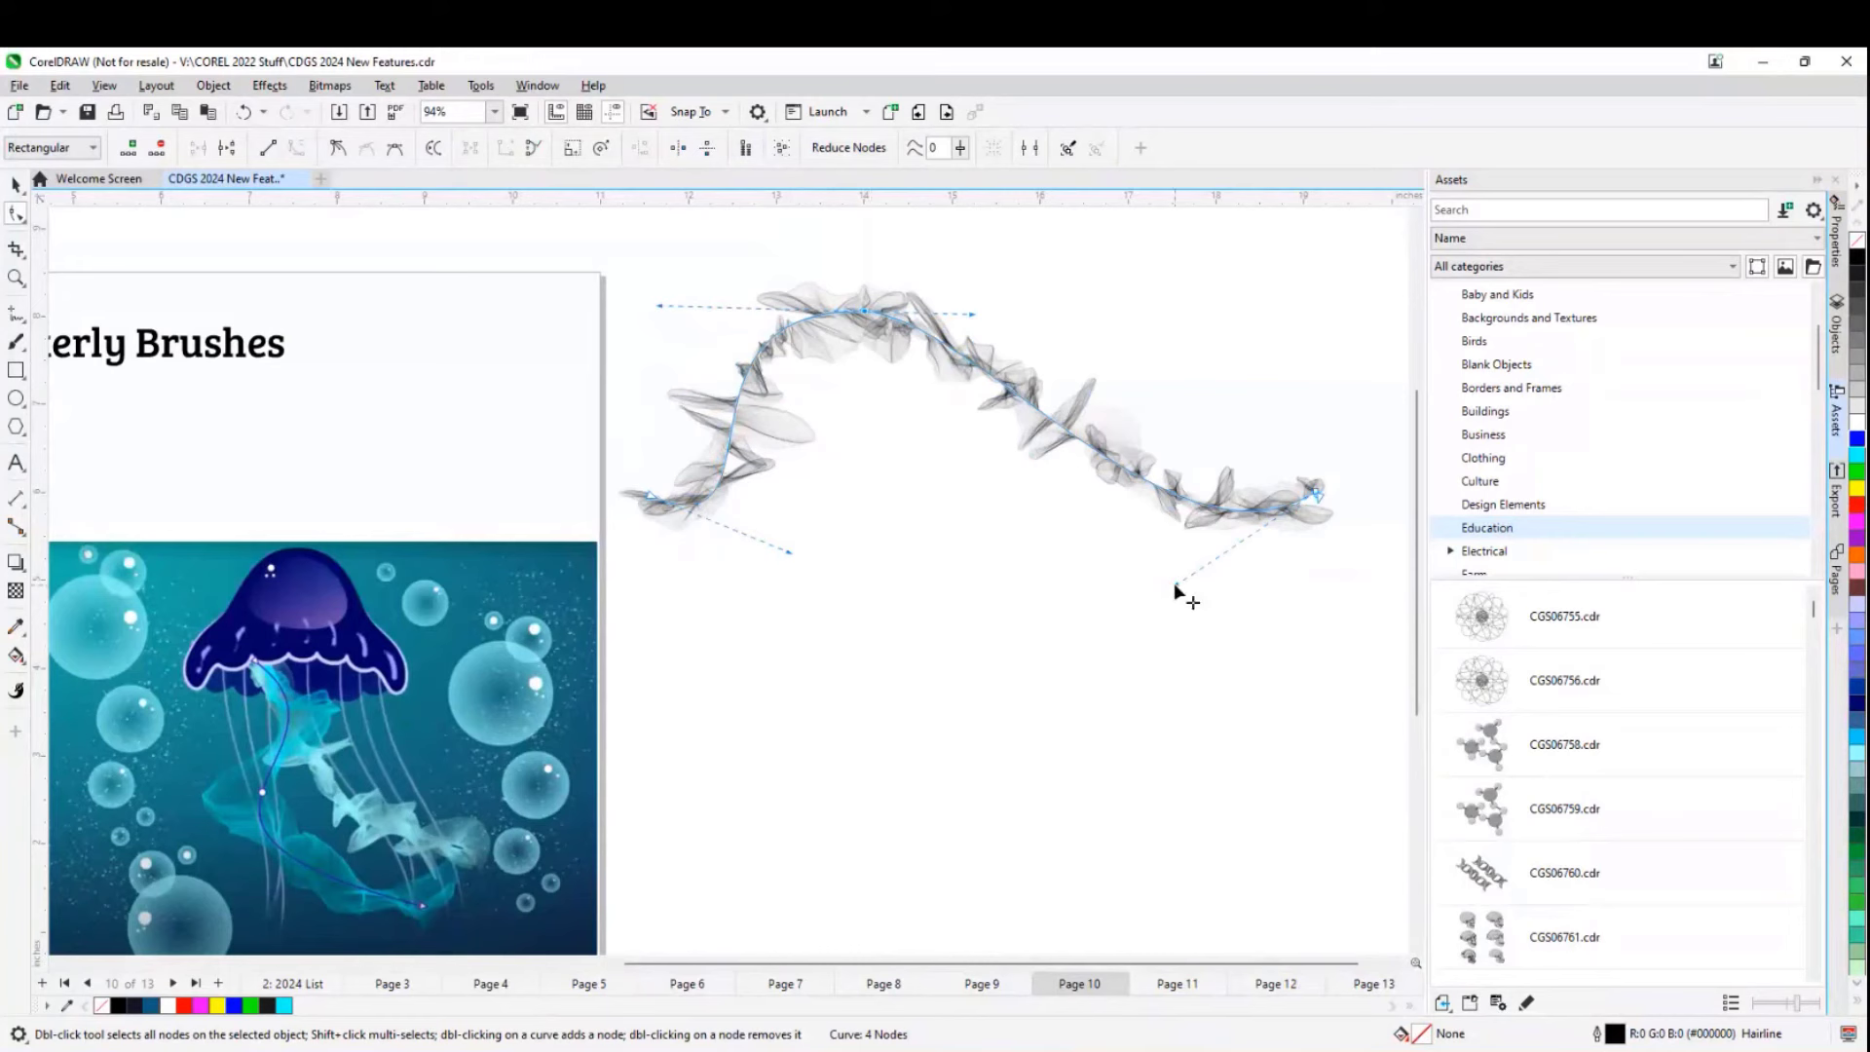
pyautogui.moveTo(1176, 585)
pyautogui.mouseDown()
pyautogui.moveTo(1236, 633)
pyautogui.moveTo(1282, 633)
pyautogui.mouseUp()
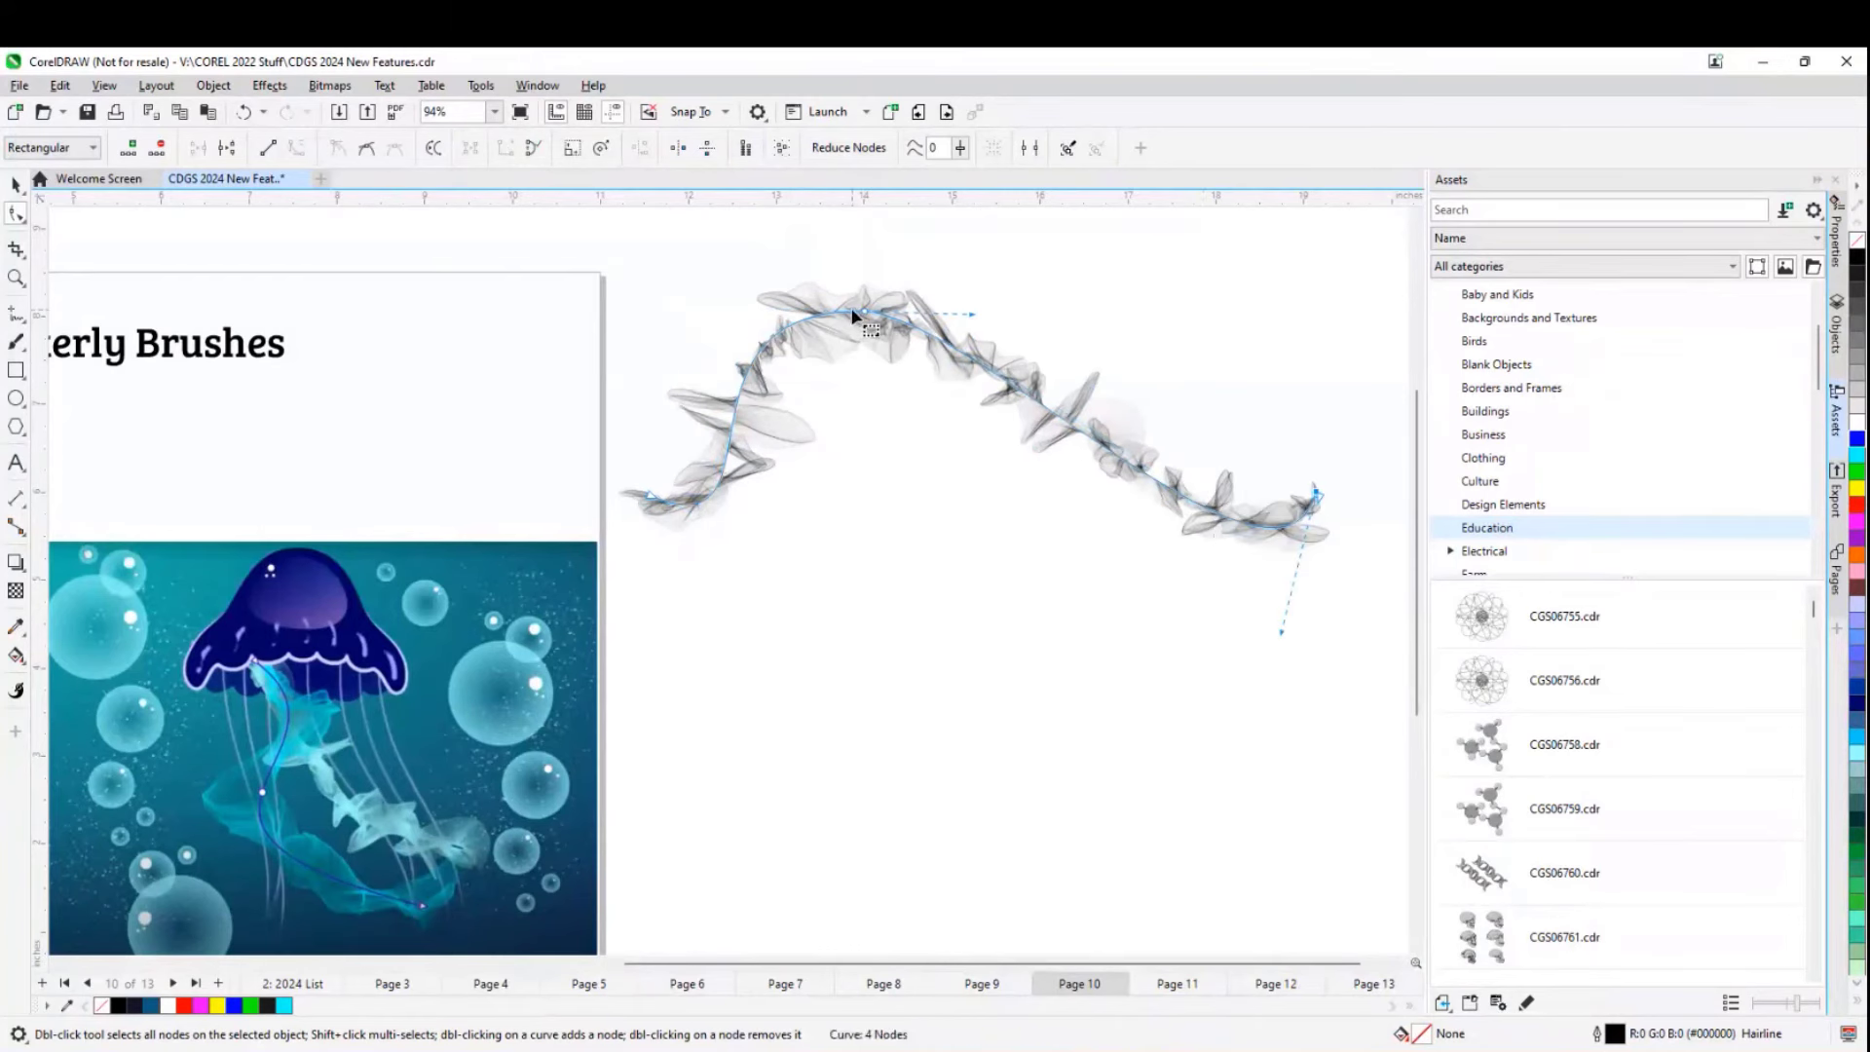
pyautogui.moveTo(863, 312)
pyautogui.mouseDown()
pyautogui.moveTo(1004, 280)
pyautogui.moveTo(1086, 395)
pyautogui.moveTo(1062, 429)
pyautogui.moveTo(1161, 285)
pyautogui.mouseUp()
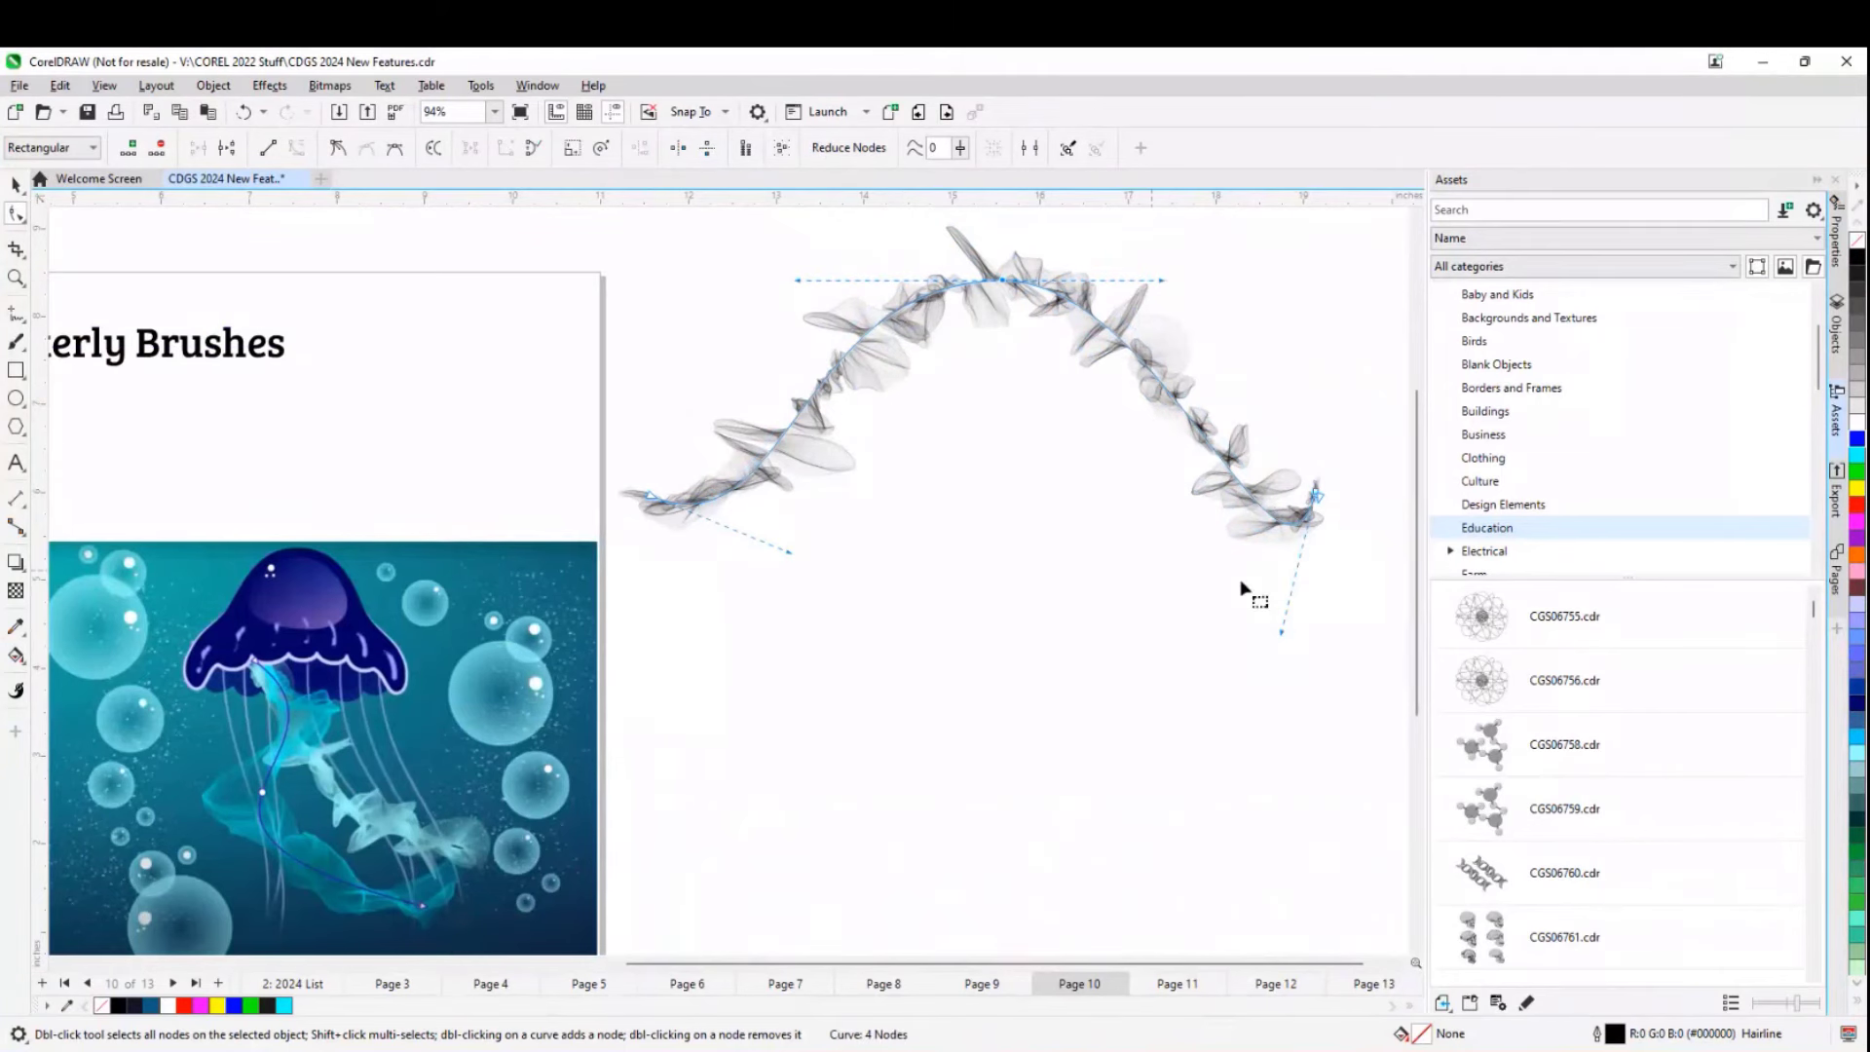
pyautogui.moveTo(1282, 631)
pyautogui.mouseDown()
pyautogui.moveTo(1155, 523)
pyautogui.moveTo(1138, 468)
pyautogui.mouseUp()
pyautogui.moveTo(1302, 472); pyautogui.dragTo(1344, 531)
pyautogui.scroll(-1, 1009, 544)
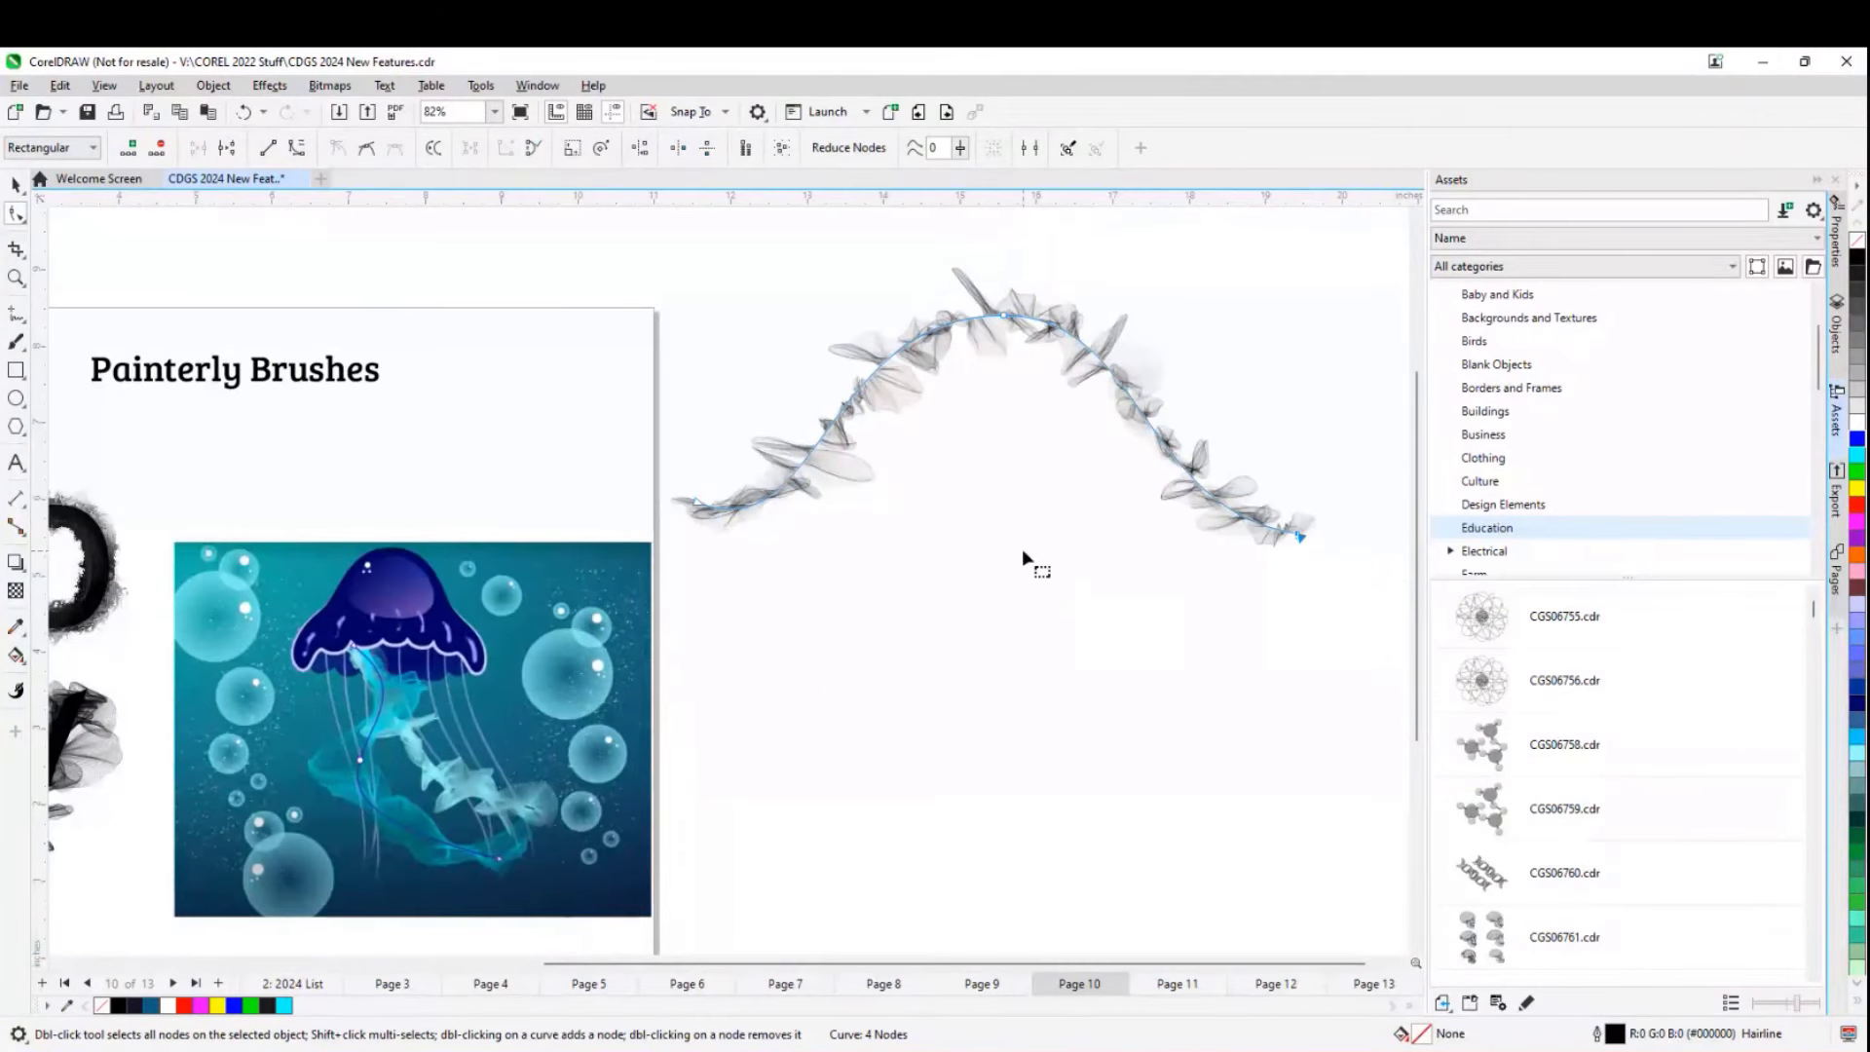
pyautogui.click(15, 184)
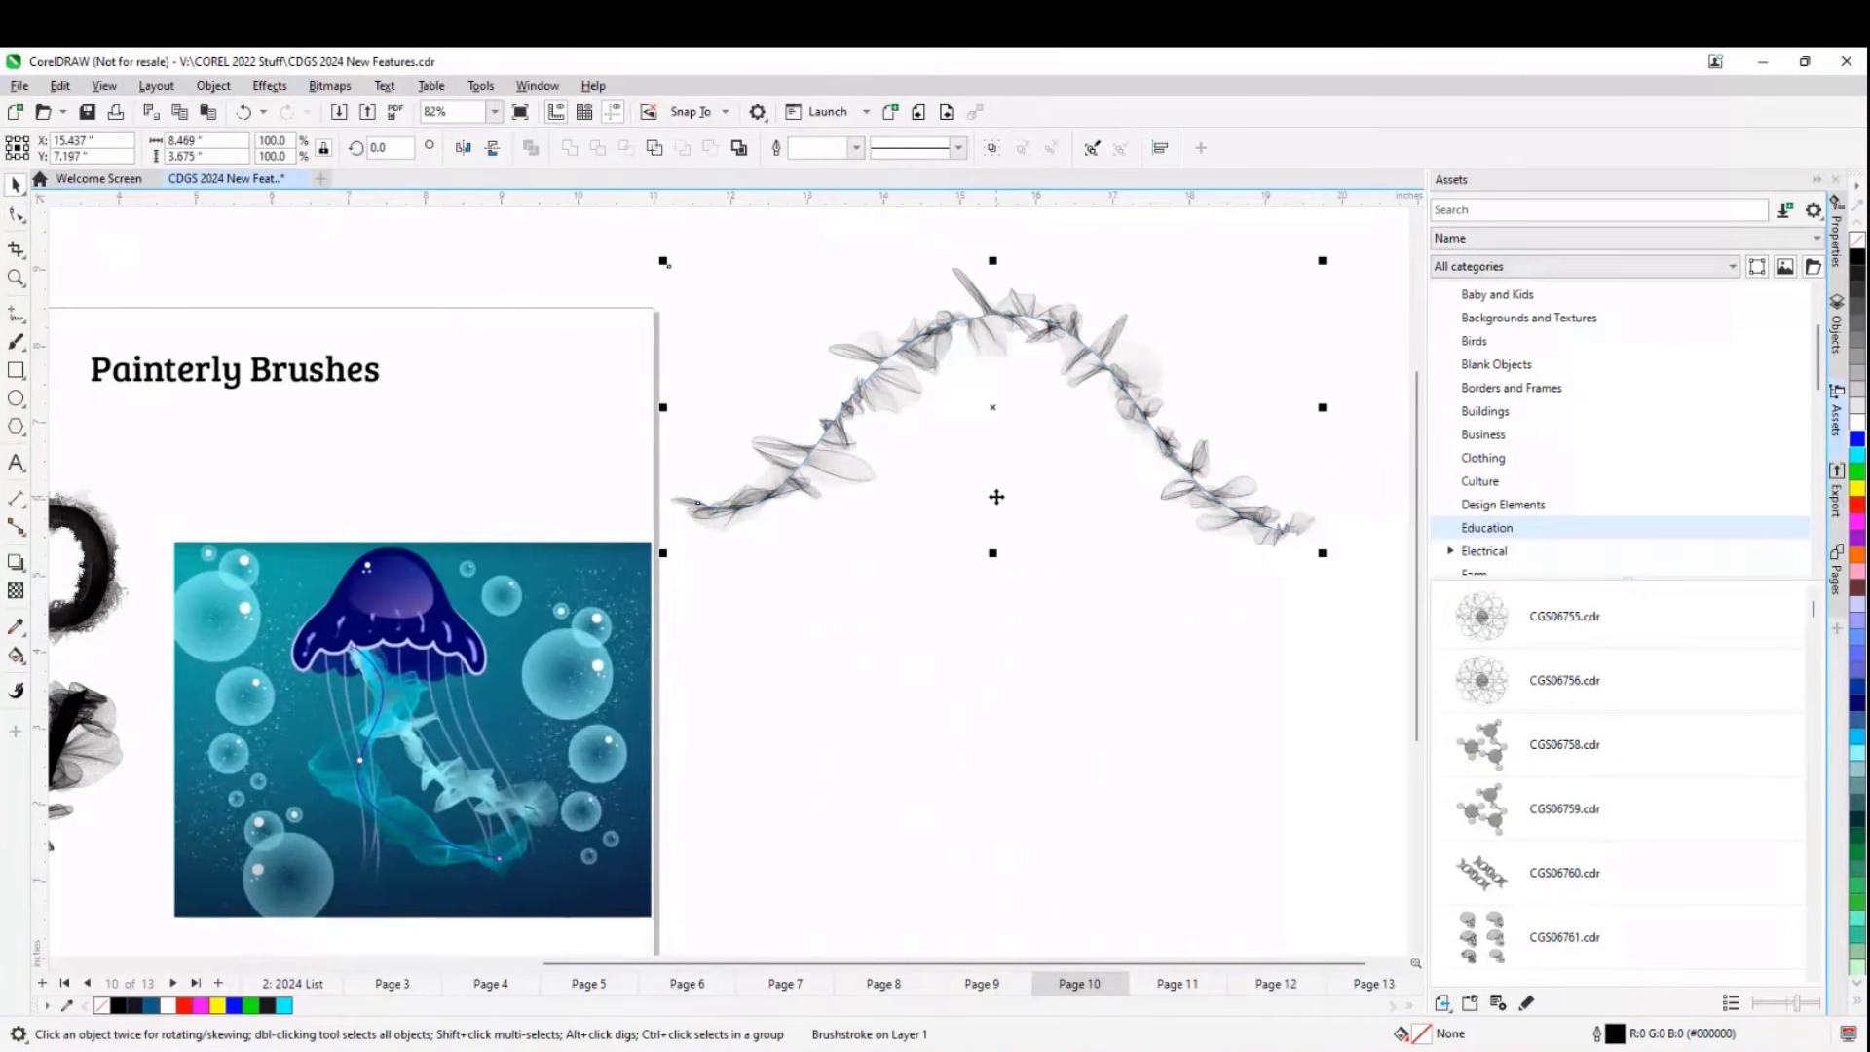
pyautogui.click(1007, 616)
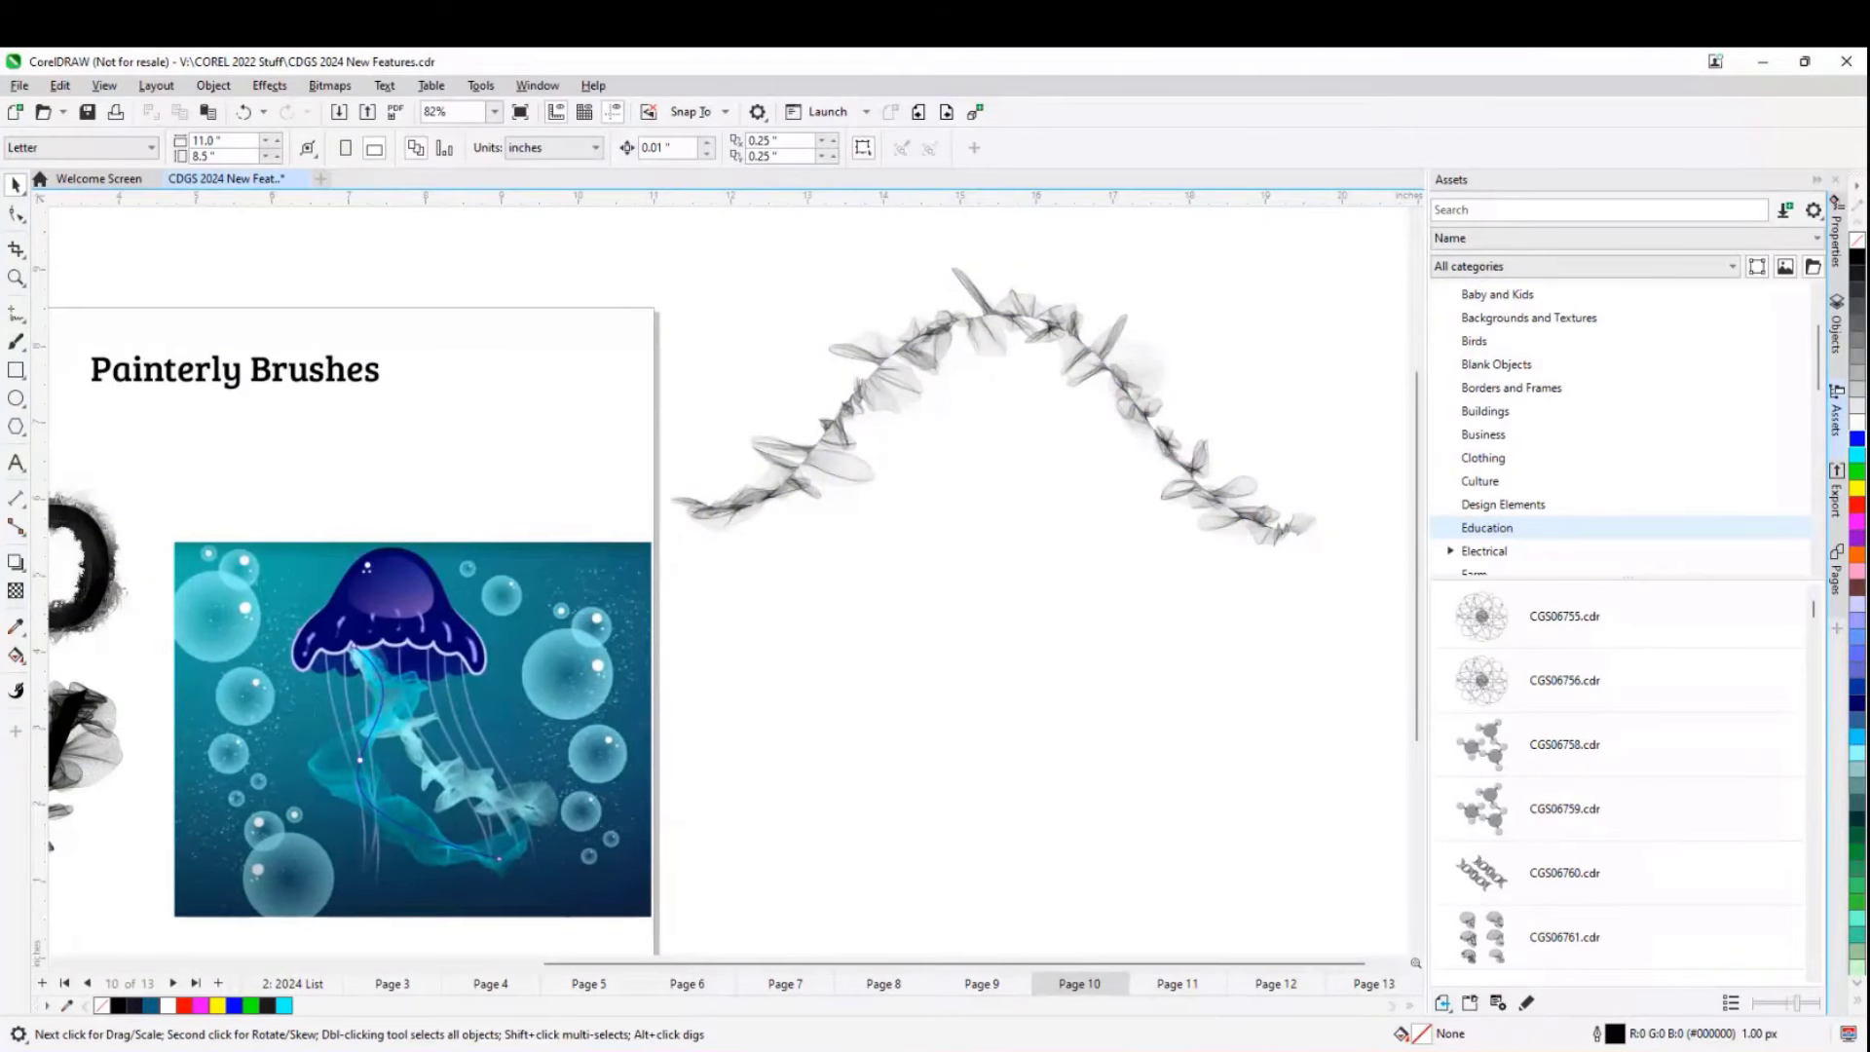
# - Paint a jagged, roughly vertical brushstroke beneath the Silk Flower arch with the Crosshatch painterly brush
pyautogui.click(15, 341)
pyautogui.click(180, 151)
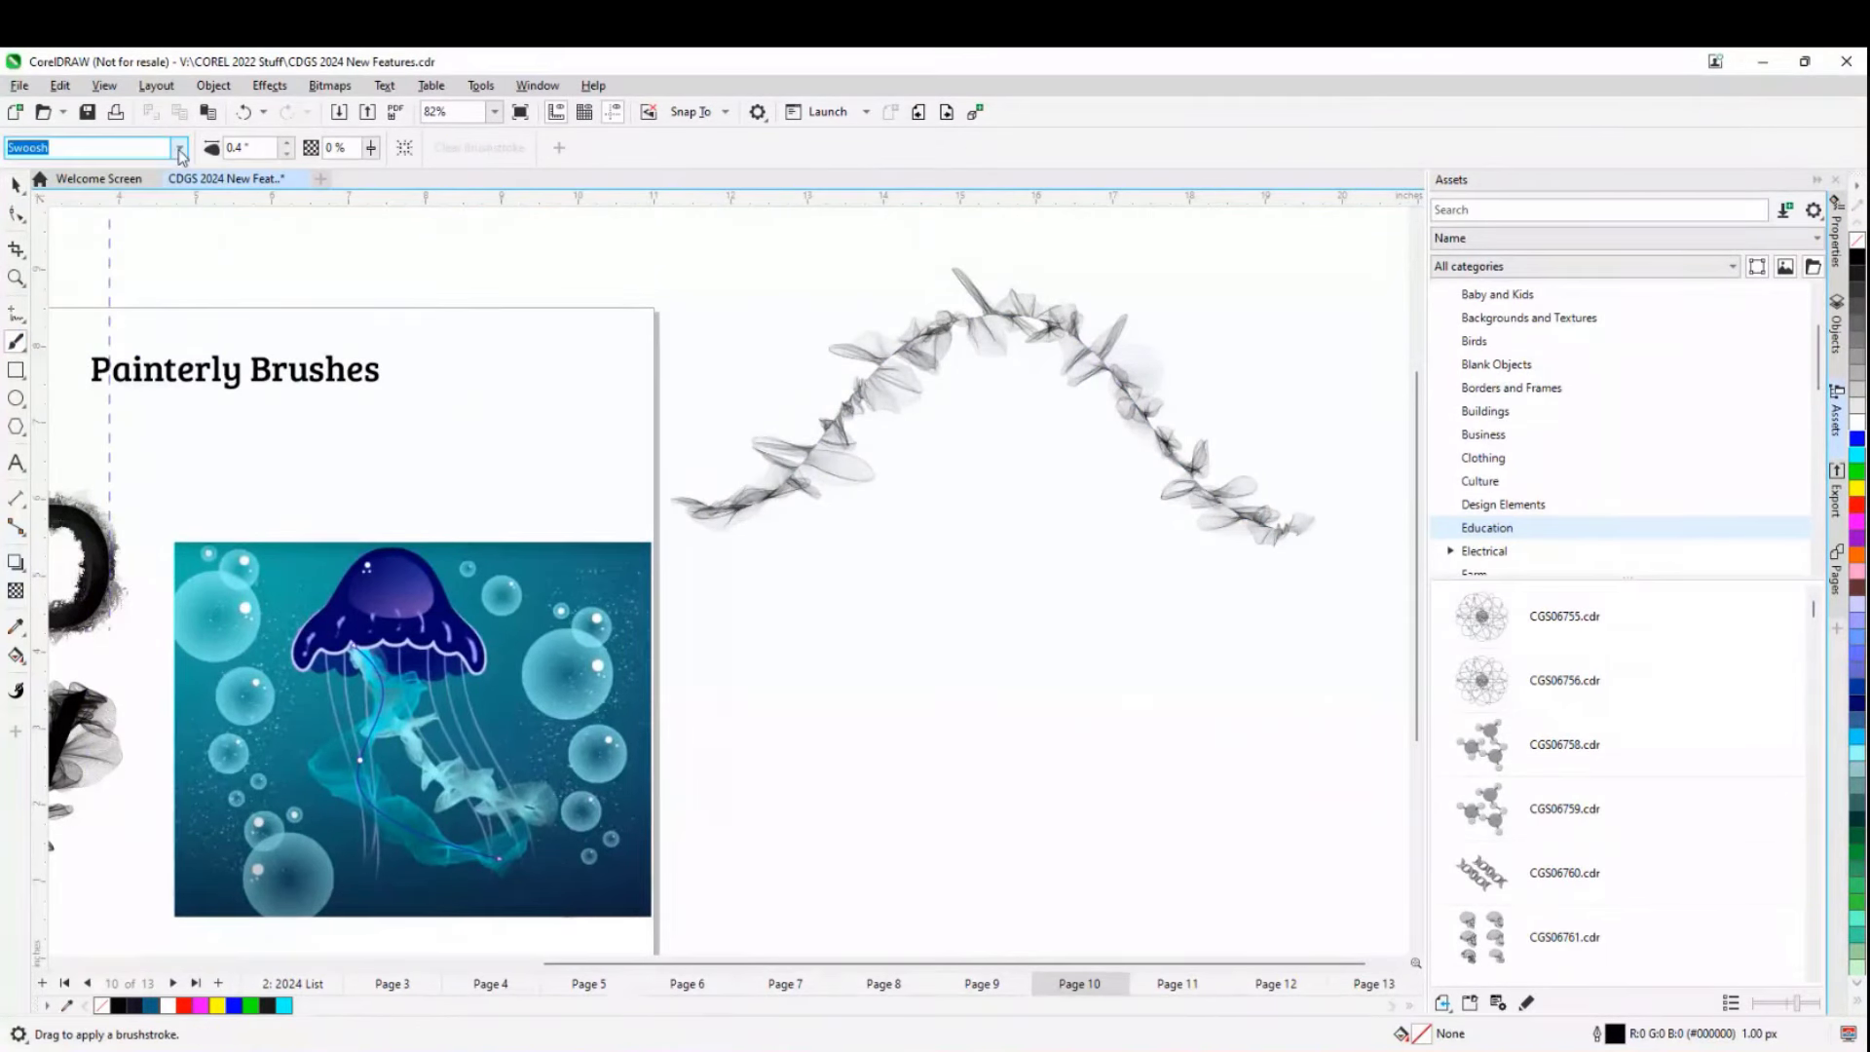
pyautogui.scroll(-3, 120, 308)
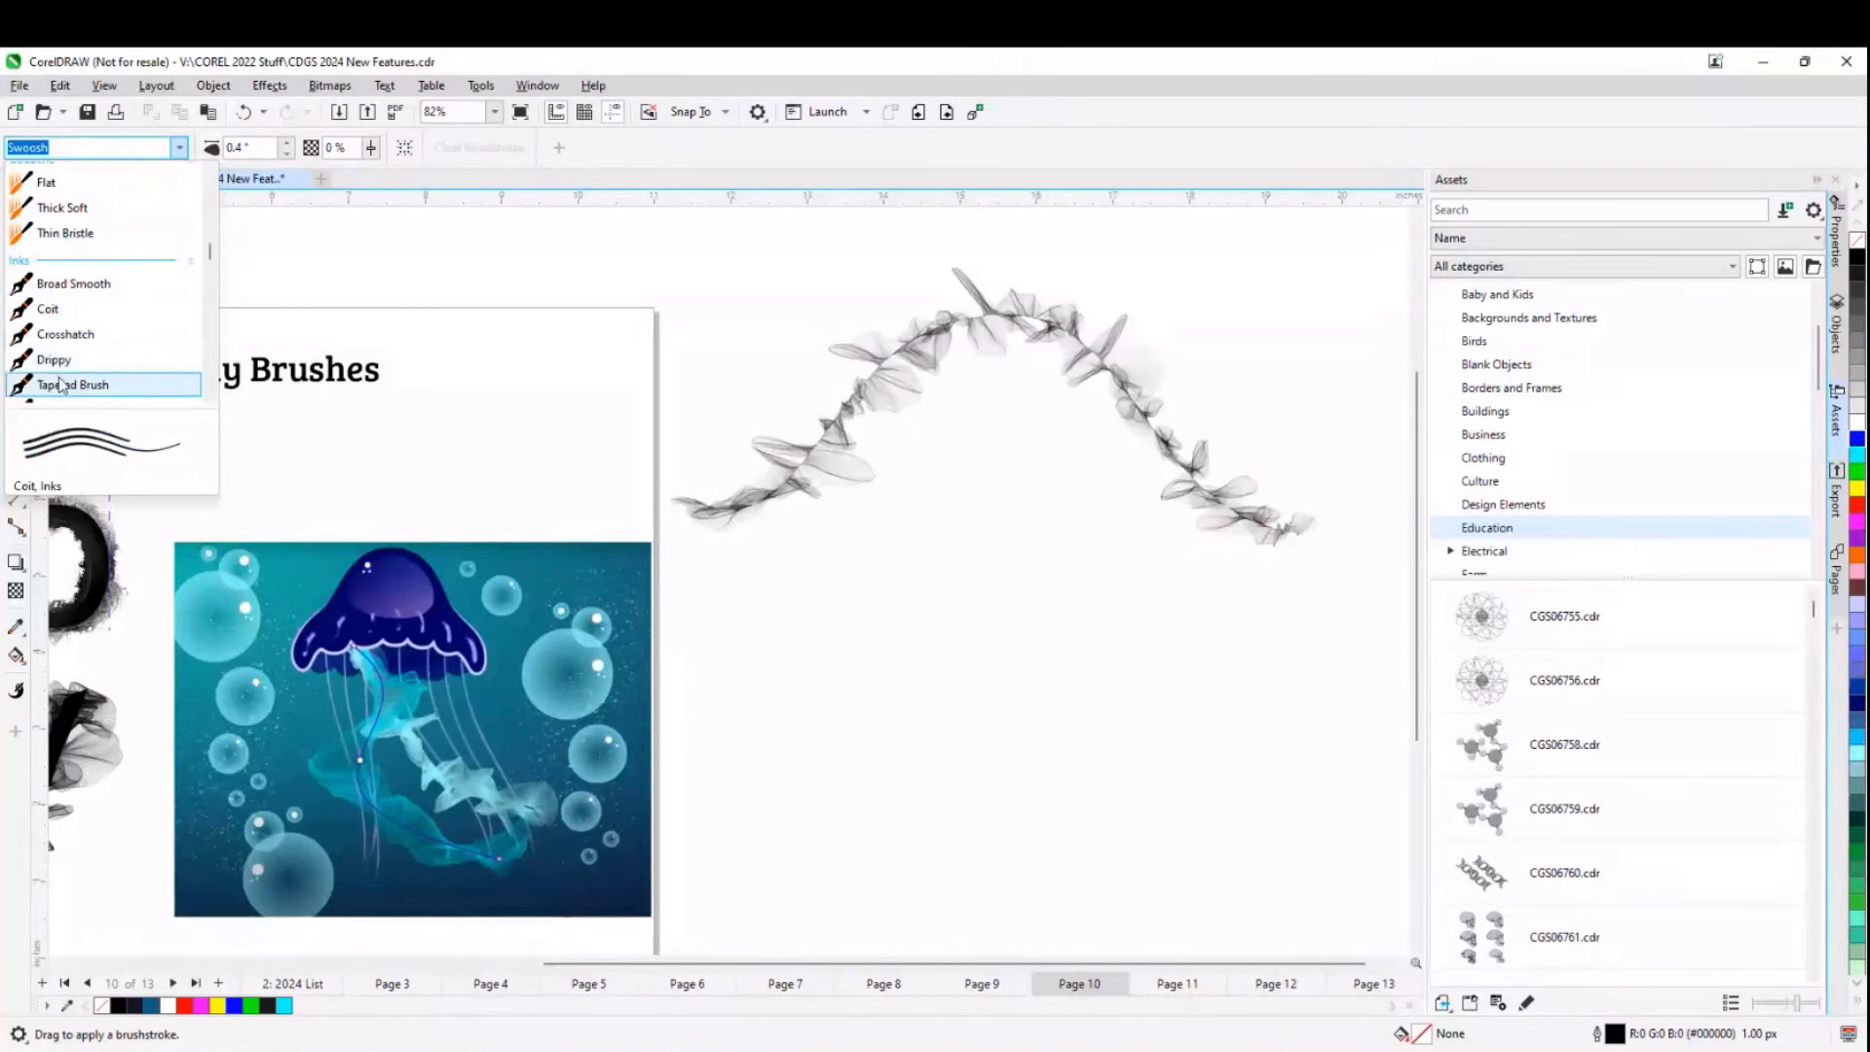
pyautogui.click(66, 334)
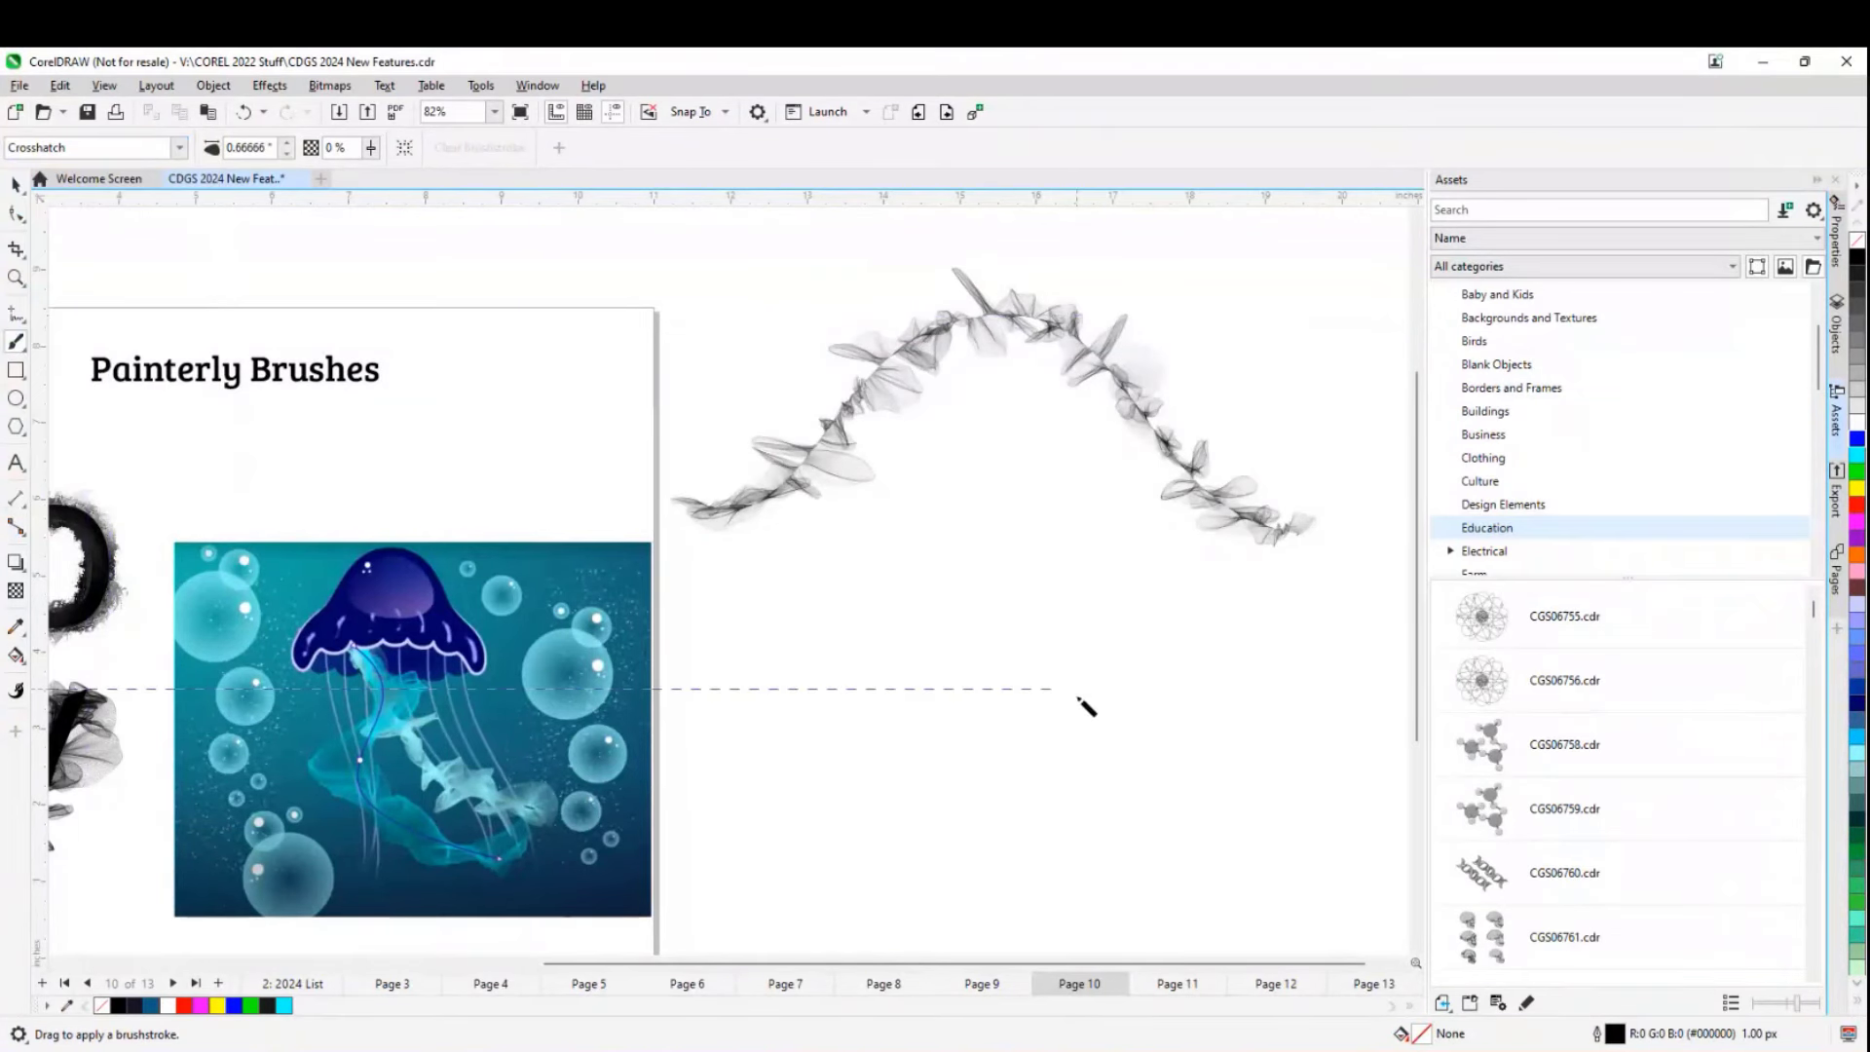
pyautogui.moveTo(1065, 476)
pyautogui.mouseDown()
pyautogui.moveTo(989, 532)
pyautogui.moveTo(962, 586)
pyautogui.moveTo(986, 697)
pyautogui.moveTo(853, 829)
pyautogui.mouseUp()
pyautogui.scroll(-1, 945, 663)
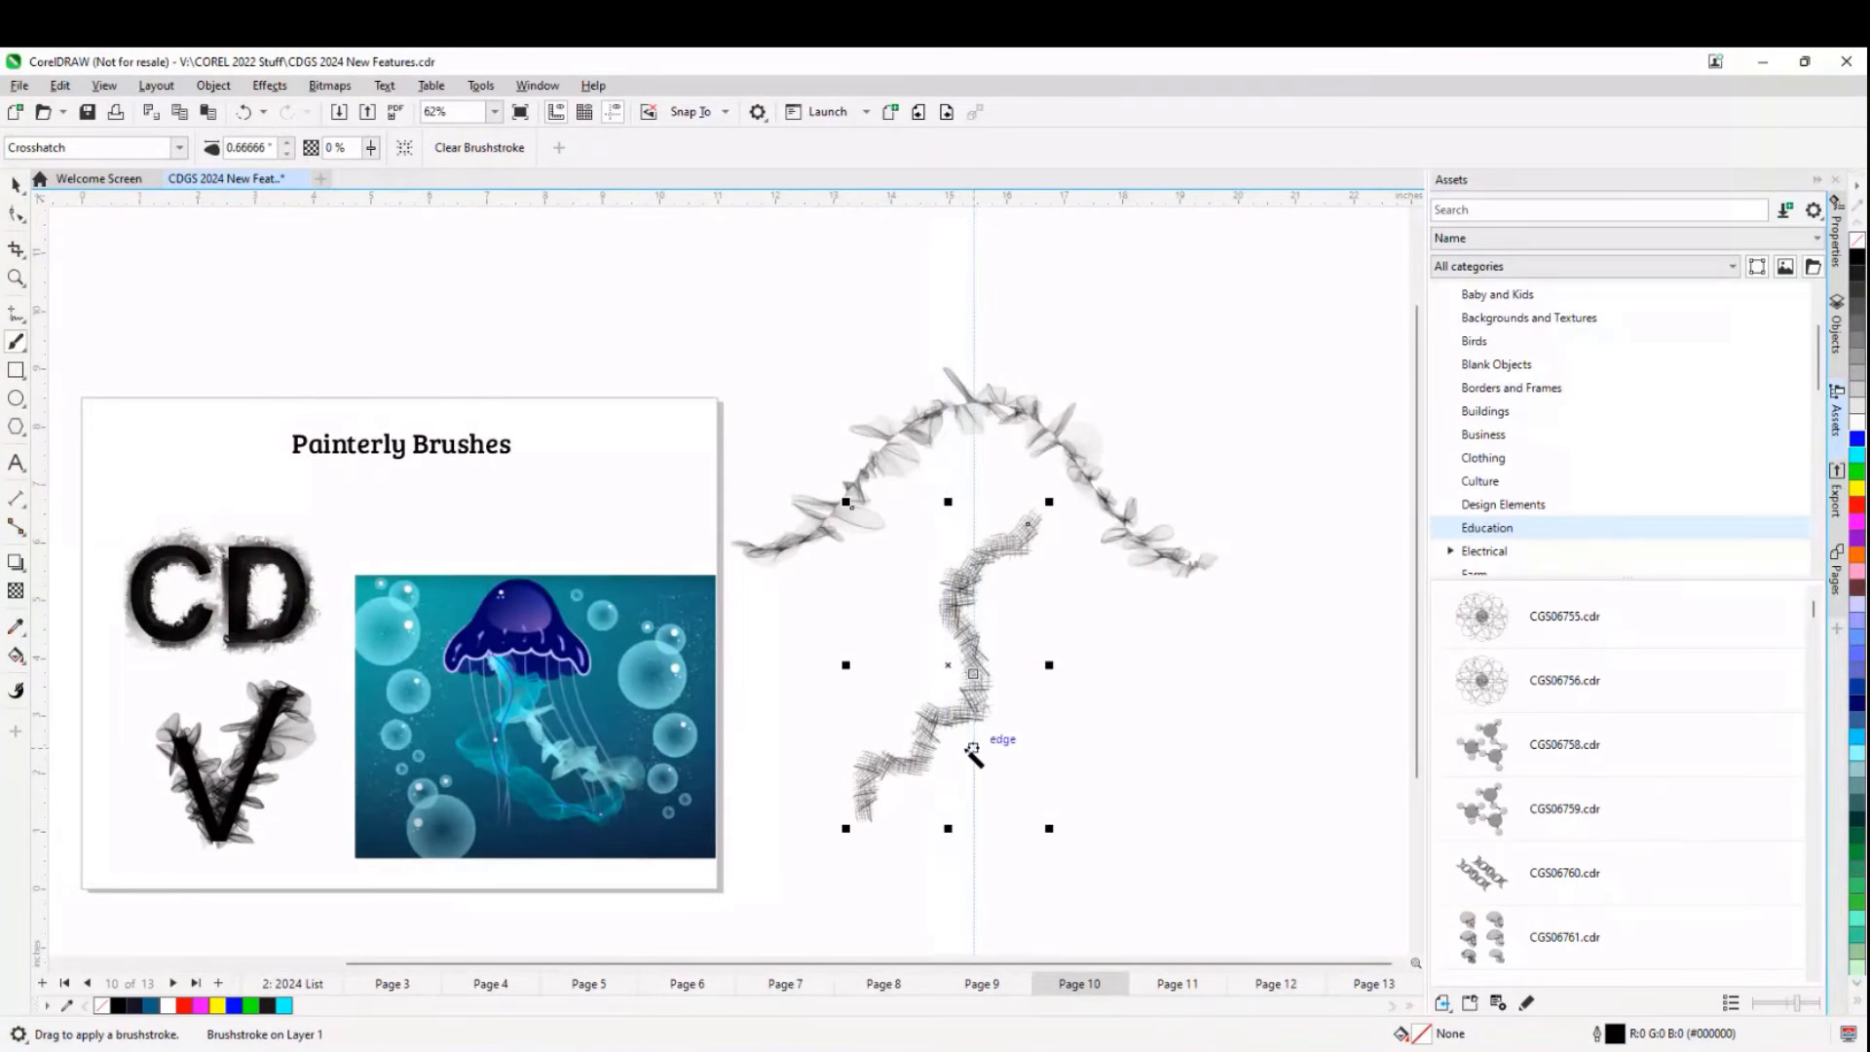
# - Paint two more Crosshatch brushstrokes, a long arc over the Silk Flower arch and a stepped diagonal stroke beside it
pyautogui.scroll(-1, 791, 651)
pyautogui.moveTo(670, 325)
pyautogui.mouseDown()
pyautogui.moveTo(964, 298)
pyautogui.moveTo(1227, 456)
pyautogui.moveTo(1254, 709)
pyautogui.mouseUp()
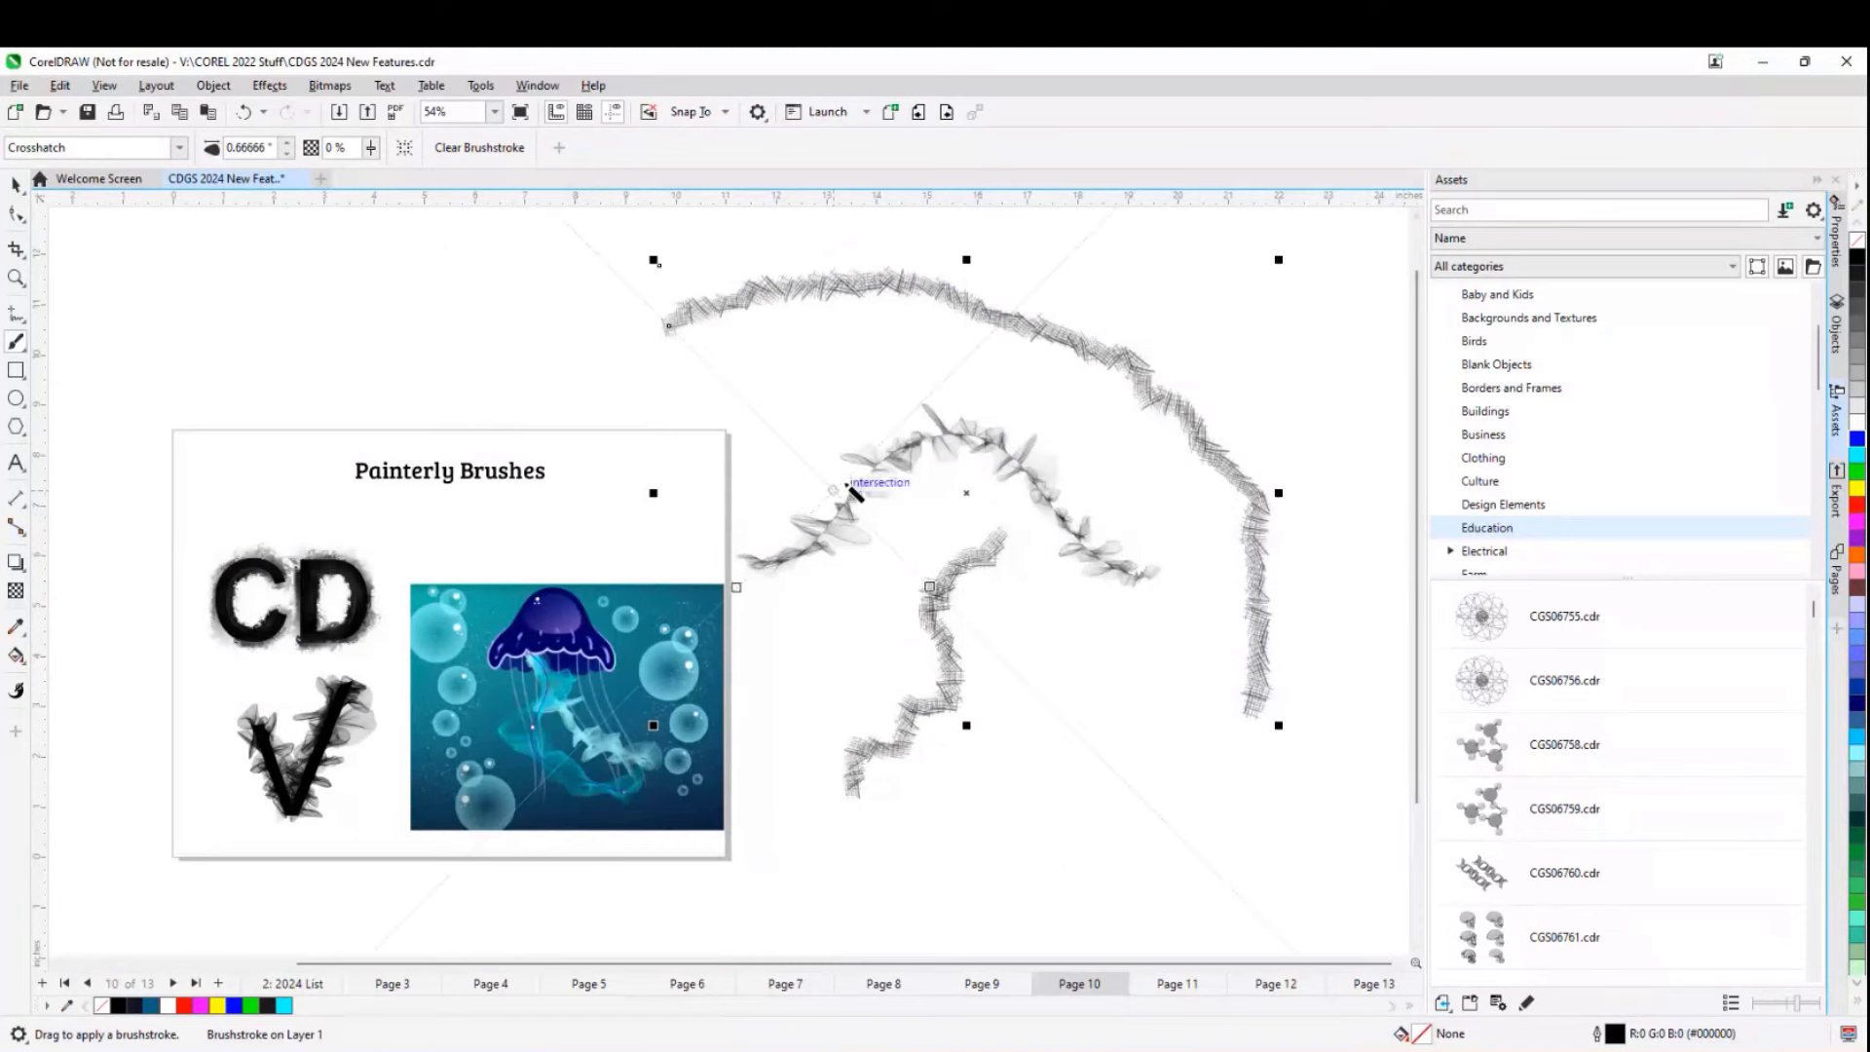
pyautogui.scroll(-1, 354, 336)
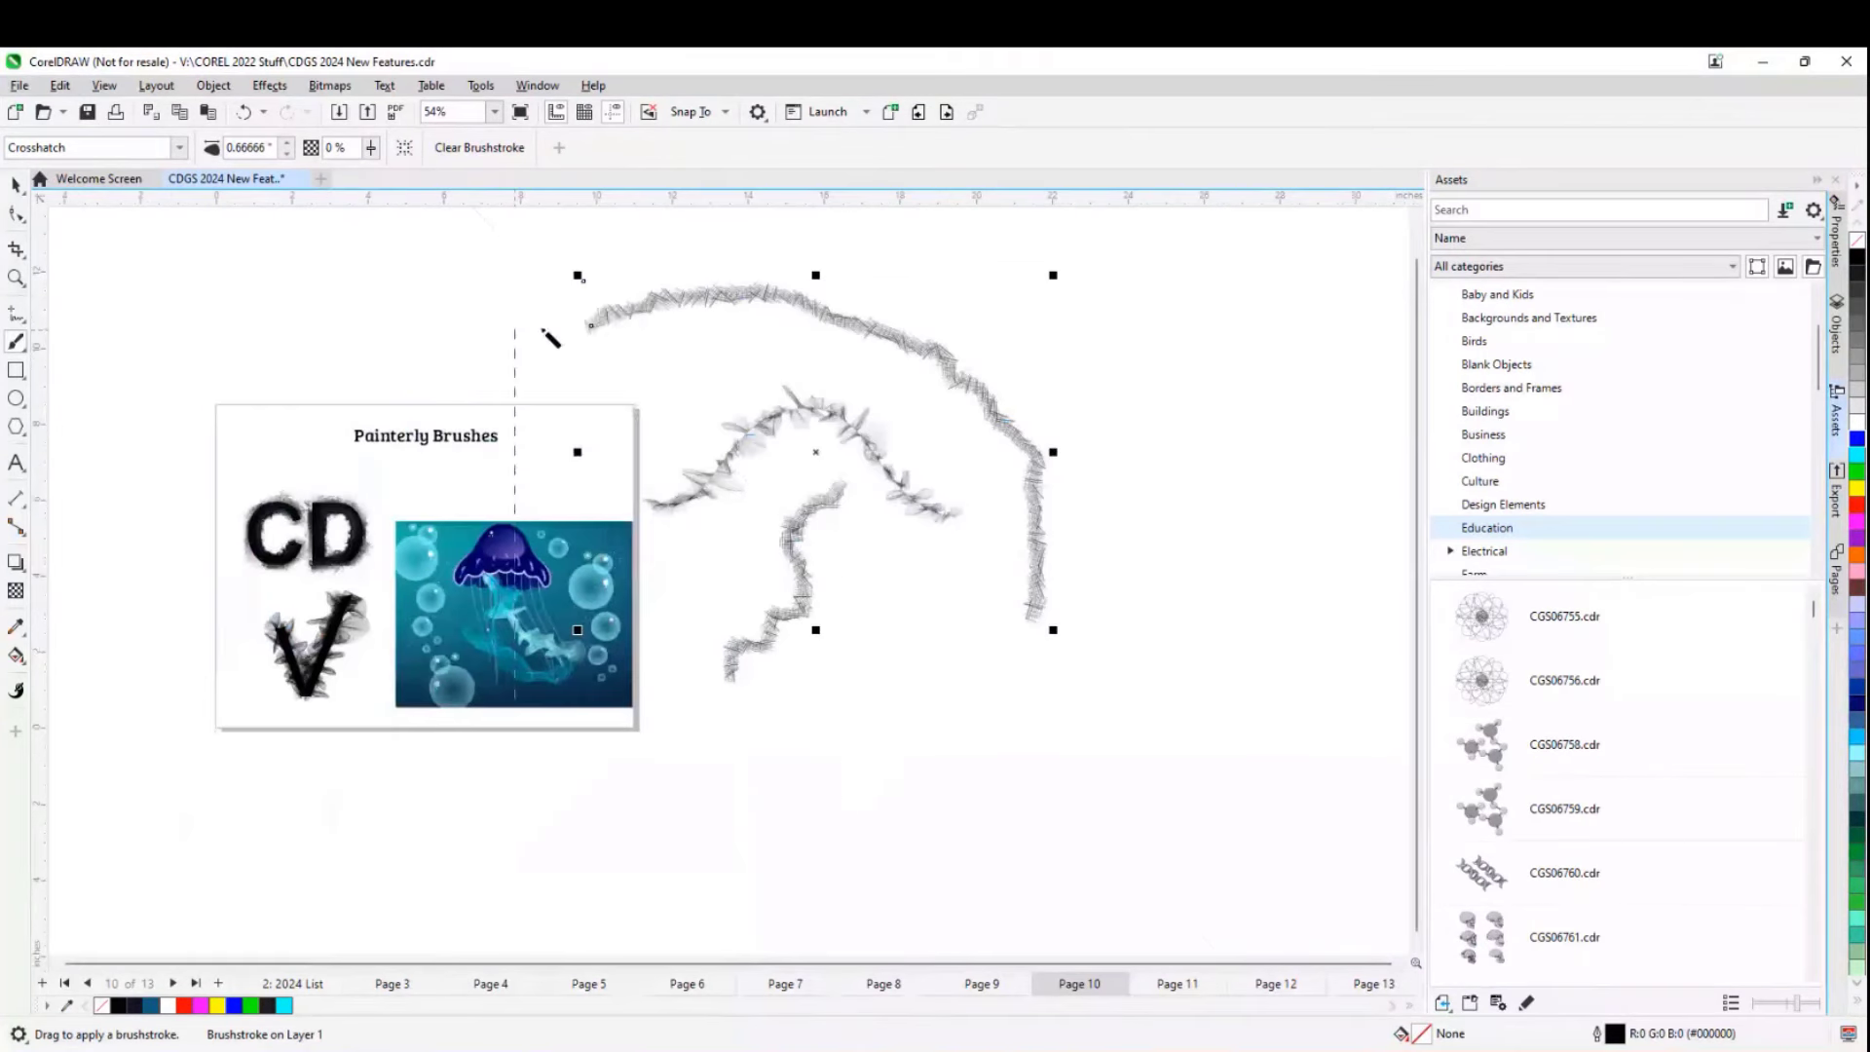
pyautogui.moveTo(1361, 249)
pyautogui.mouseDown()
pyautogui.moveTo(1182, 347)
pyautogui.moveTo(1122, 429)
pyautogui.moveTo(1093, 624)
pyautogui.mouseUp()
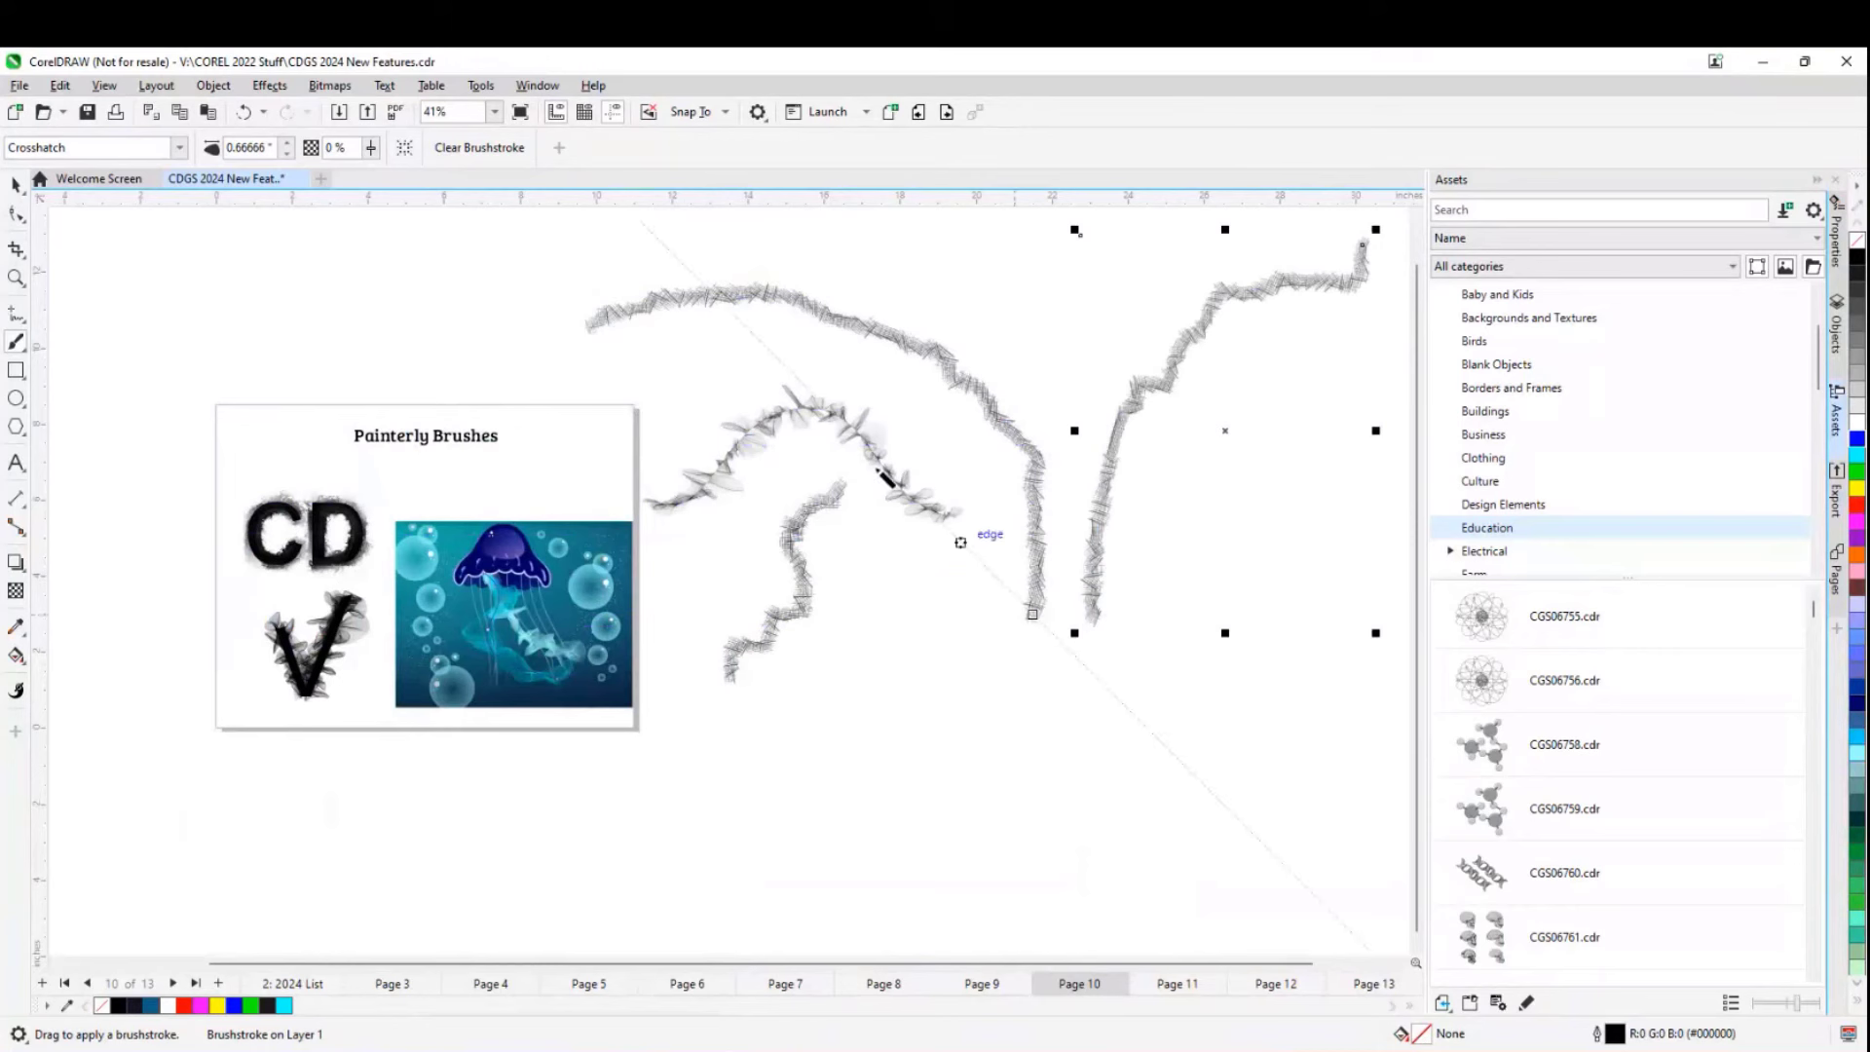
# - Try clearing the brushstroke from the stepped diagonal Crosshatch curve and undo the clearing
pyautogui.click(472, 148)
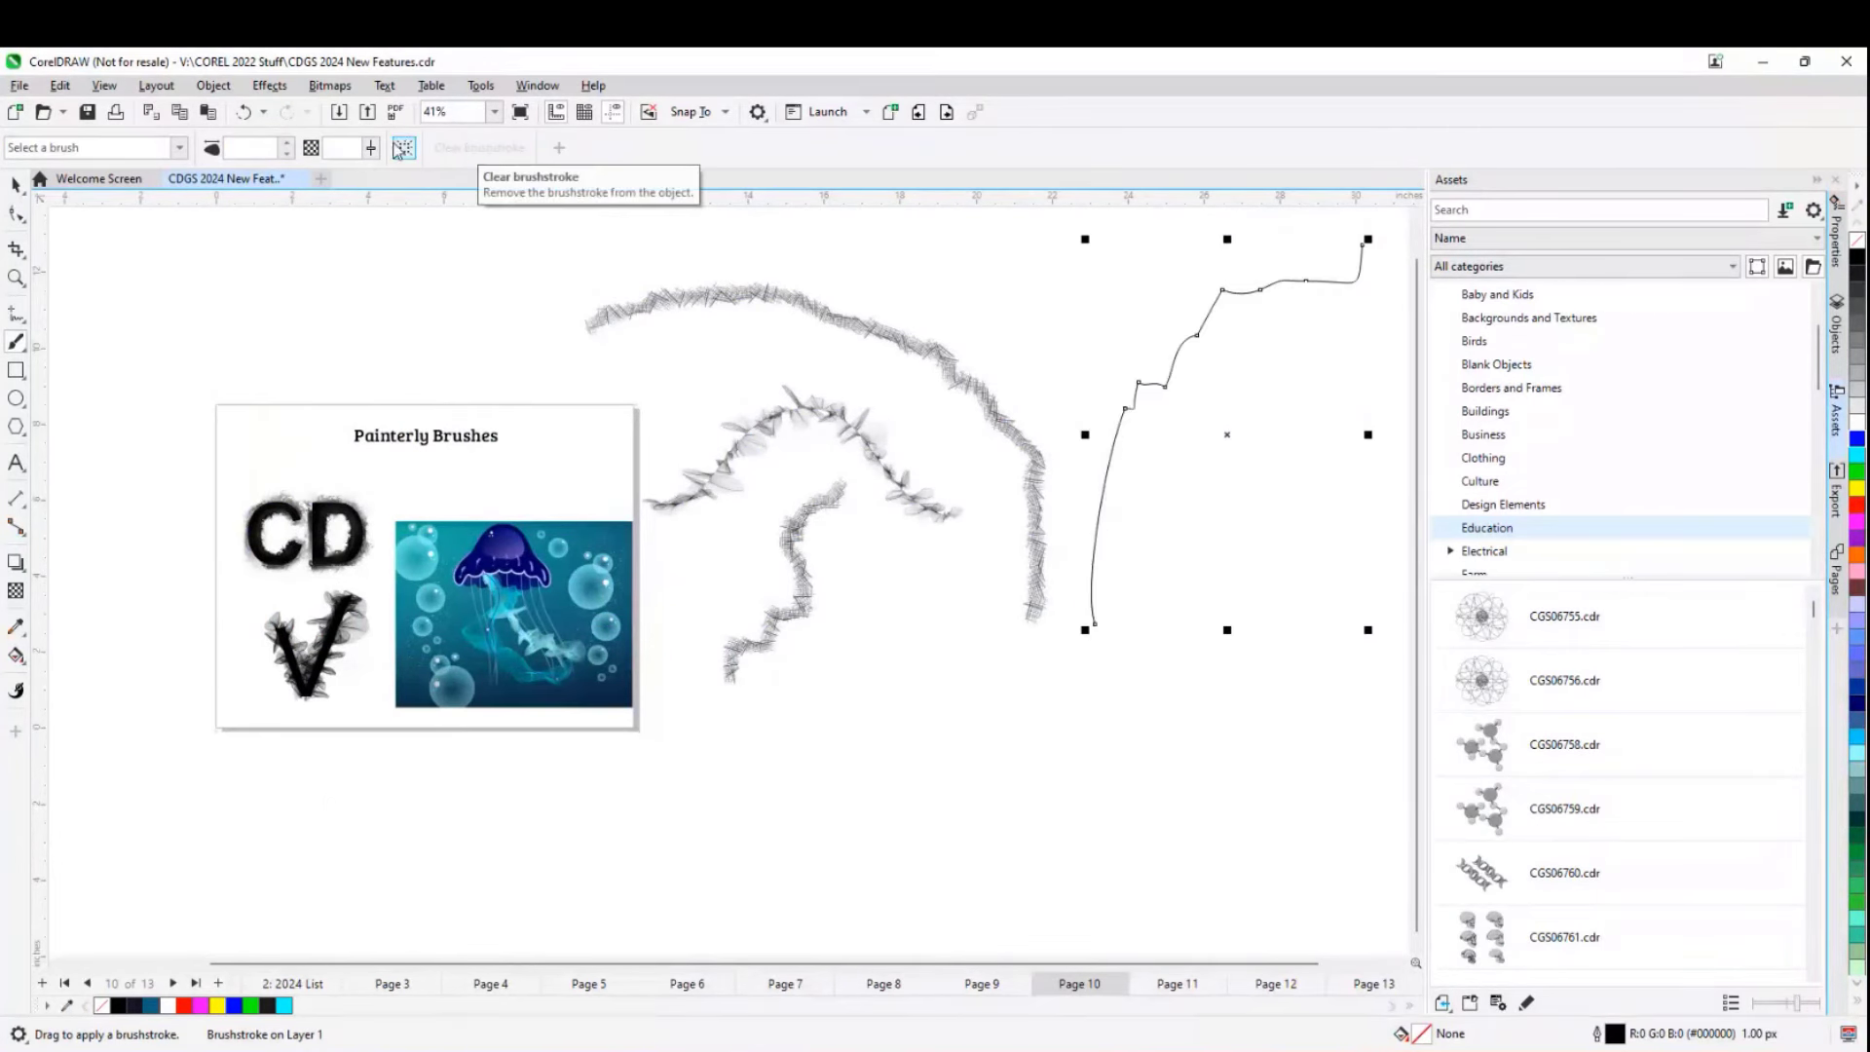
pyautogui.hotkey('ctrl', 'z')
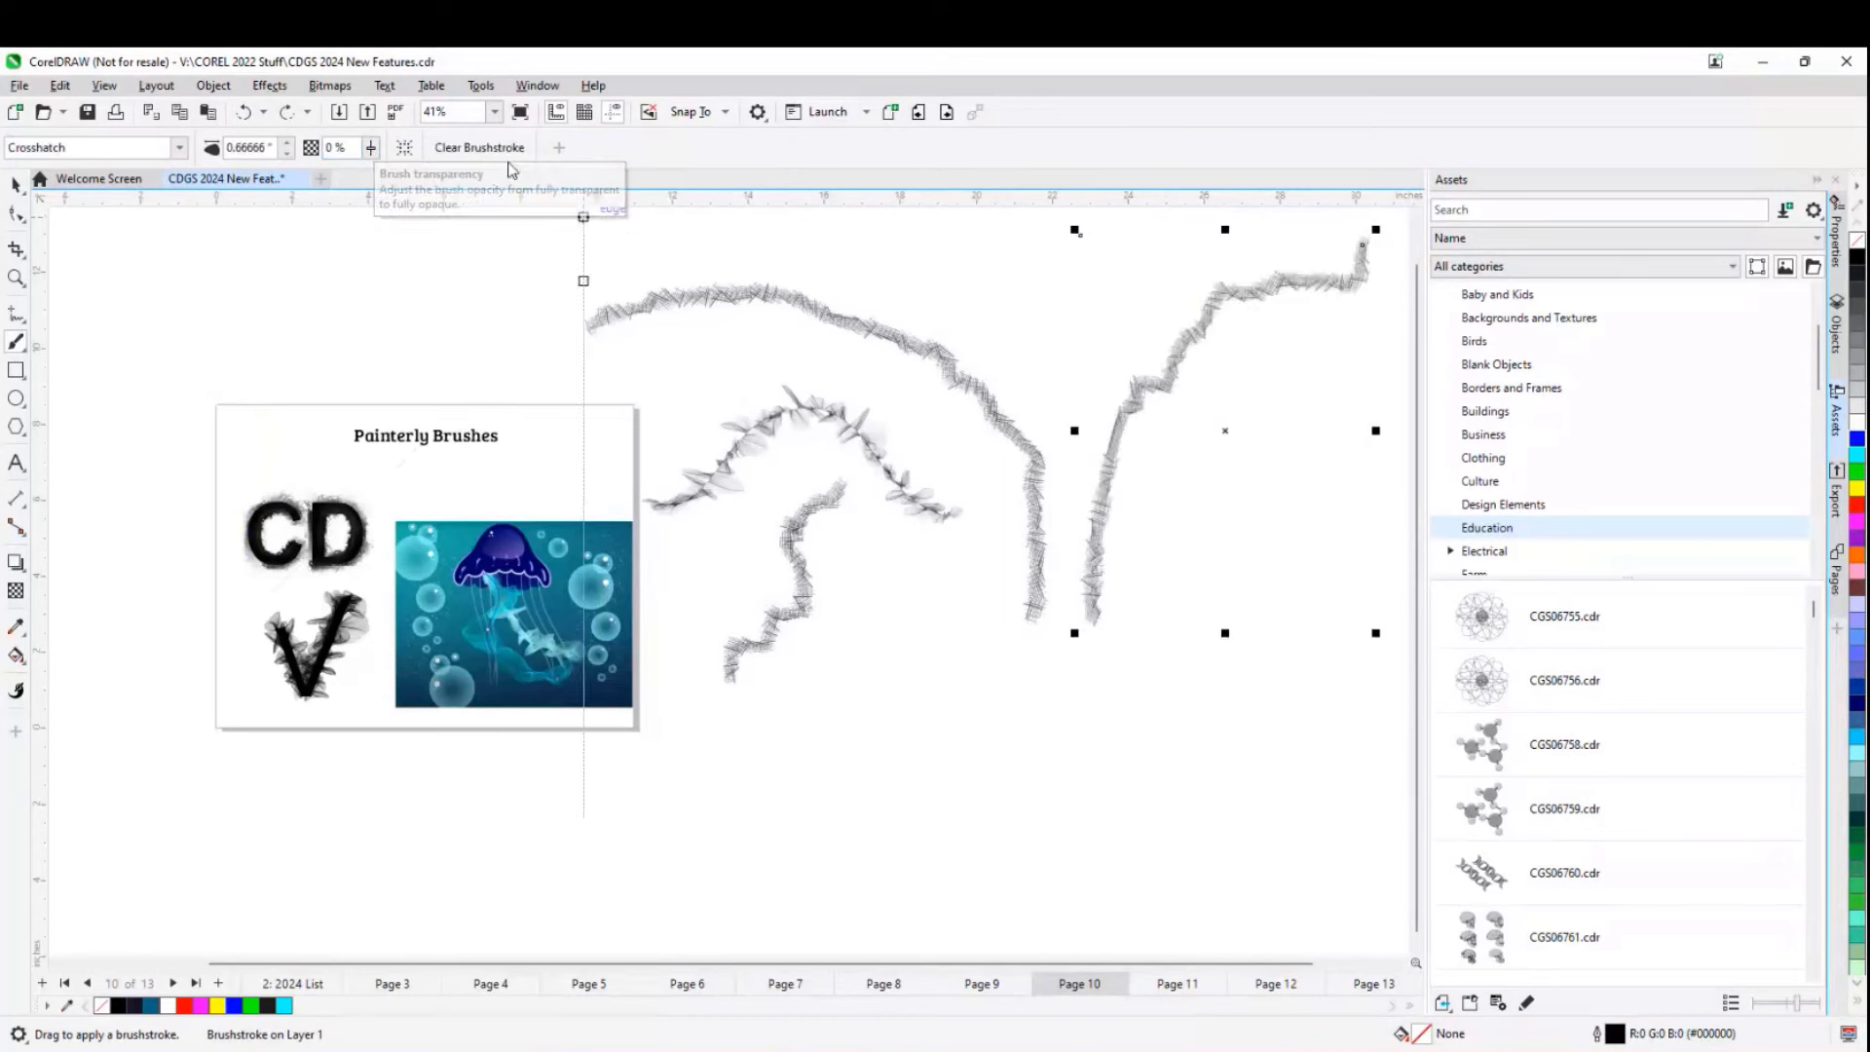
# - Set the stepped diagonal Crosshatch brushstroke's transparency to 41% and reduce its brush size to 0.56666 inch
pyautogui.click(369, 147)
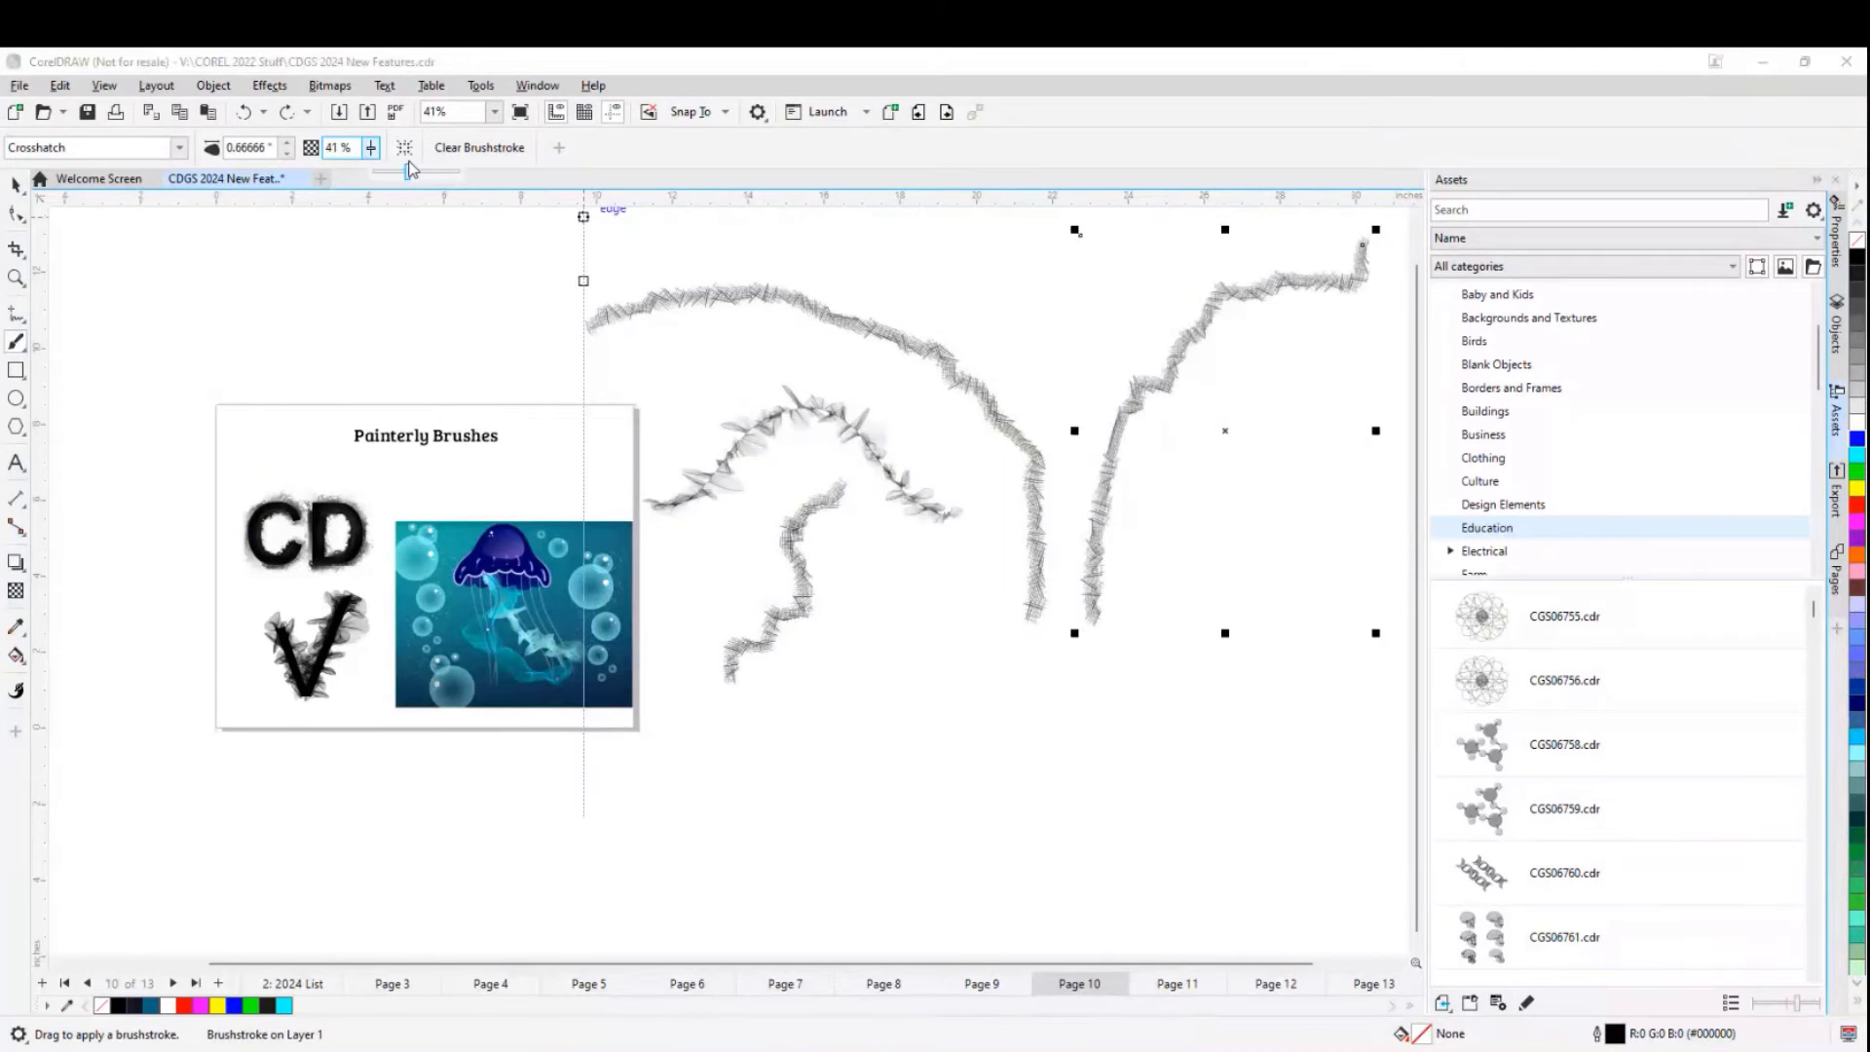
pyautogui.moveTo(411, 169); pyautogui.dragTo(410, 169)
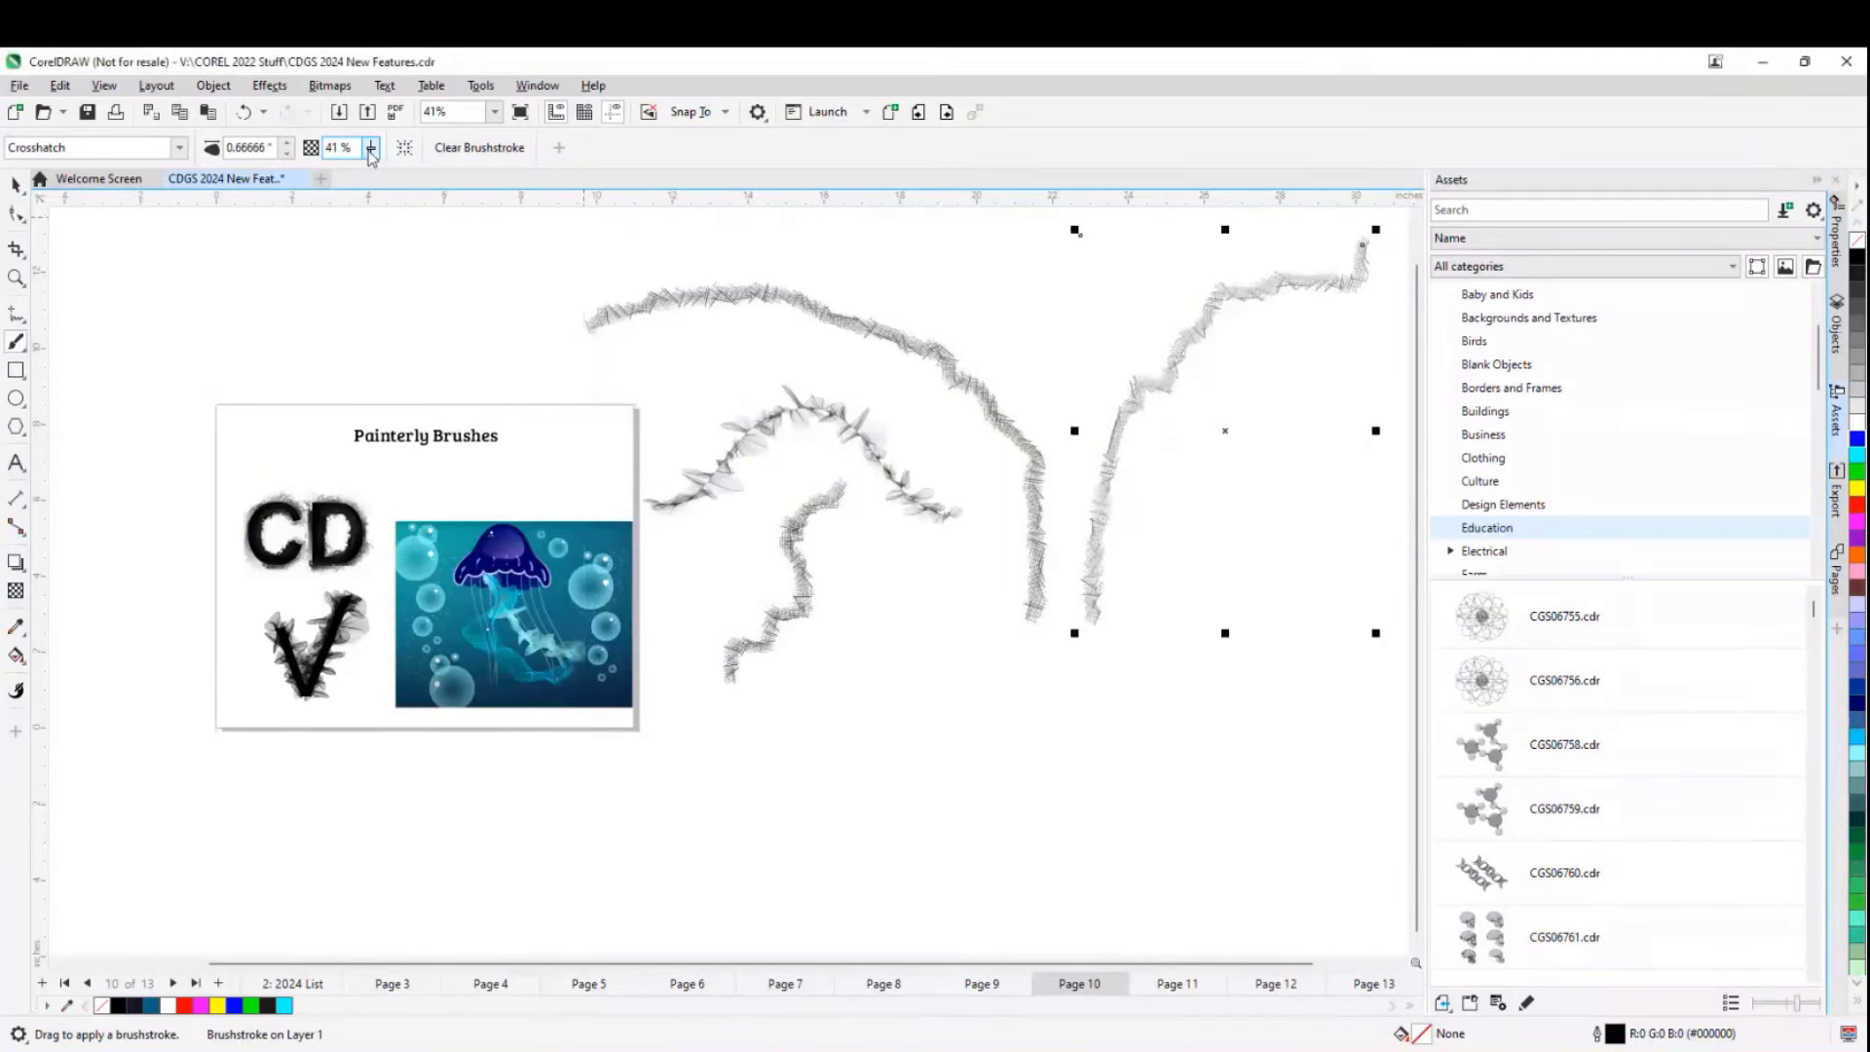
pyautogui.click(287, 154)
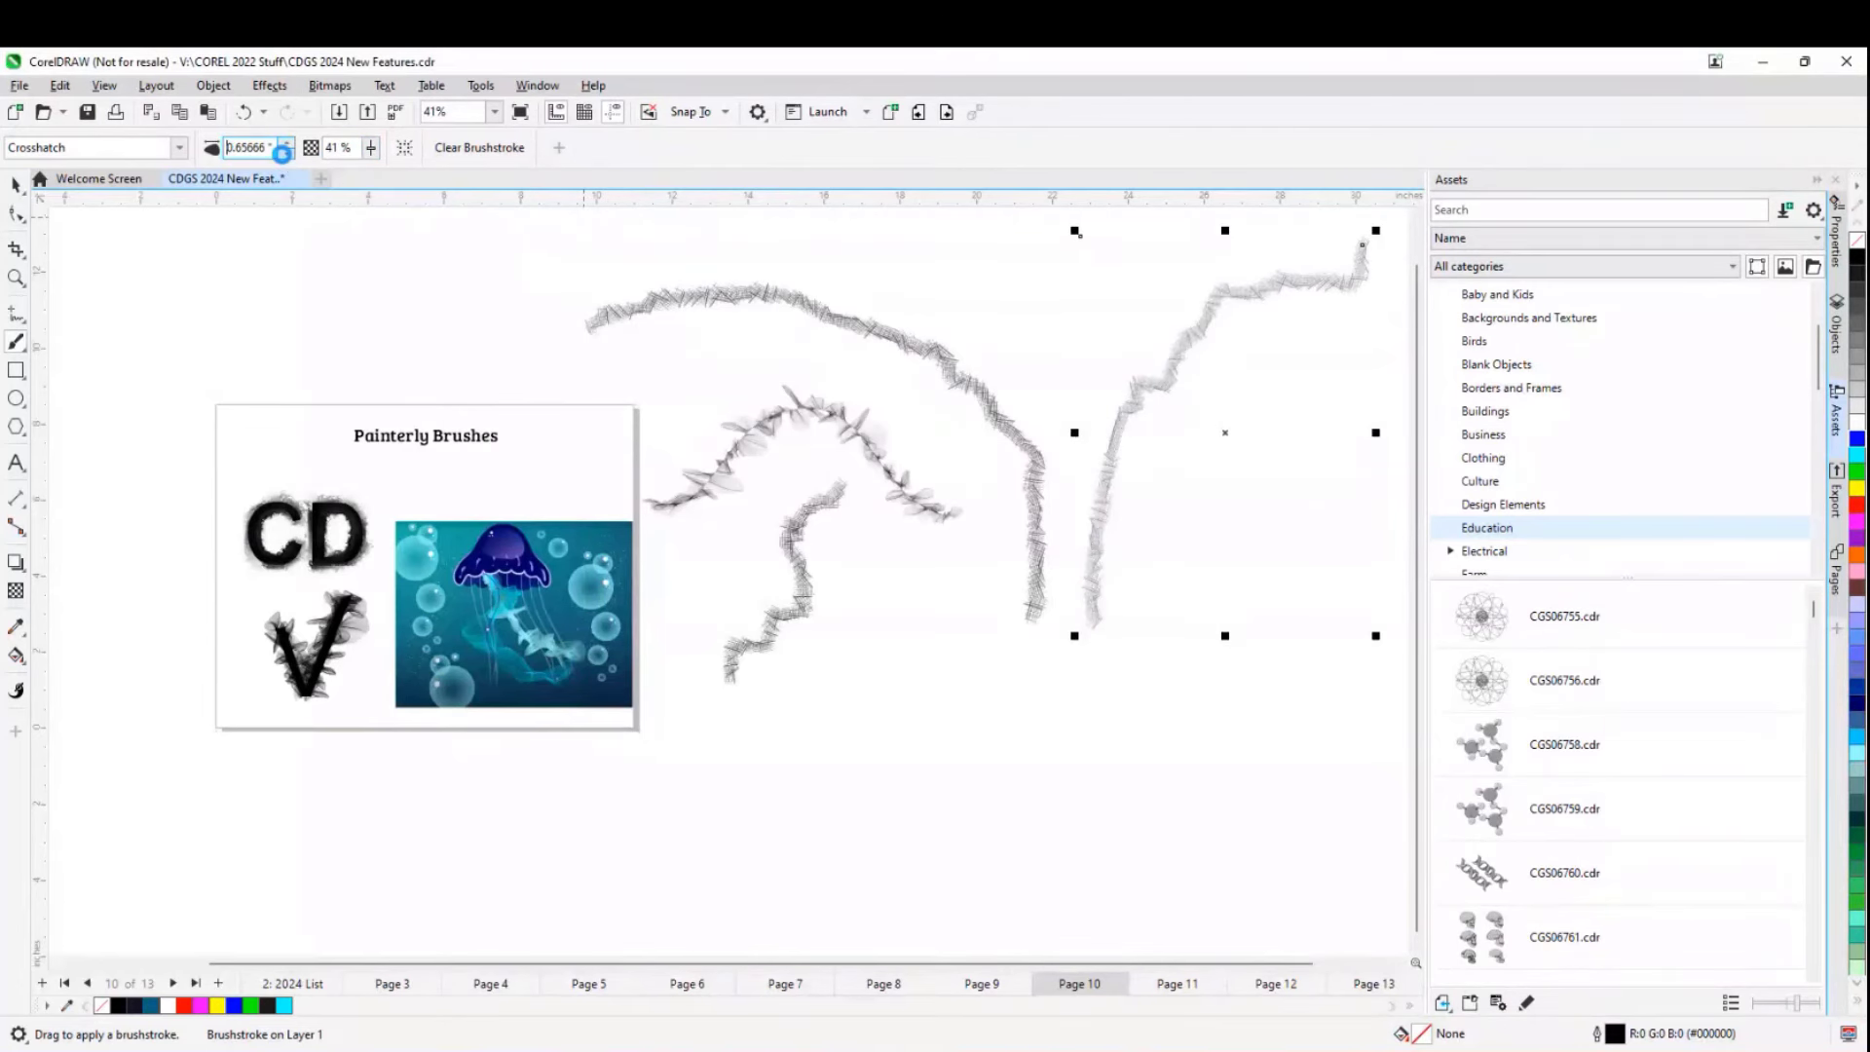
pyautogui.click(287, 154)
pyautogui.click(287, 154)
pyautogui.click(287, 154)
pyautogui.click(287, 154)
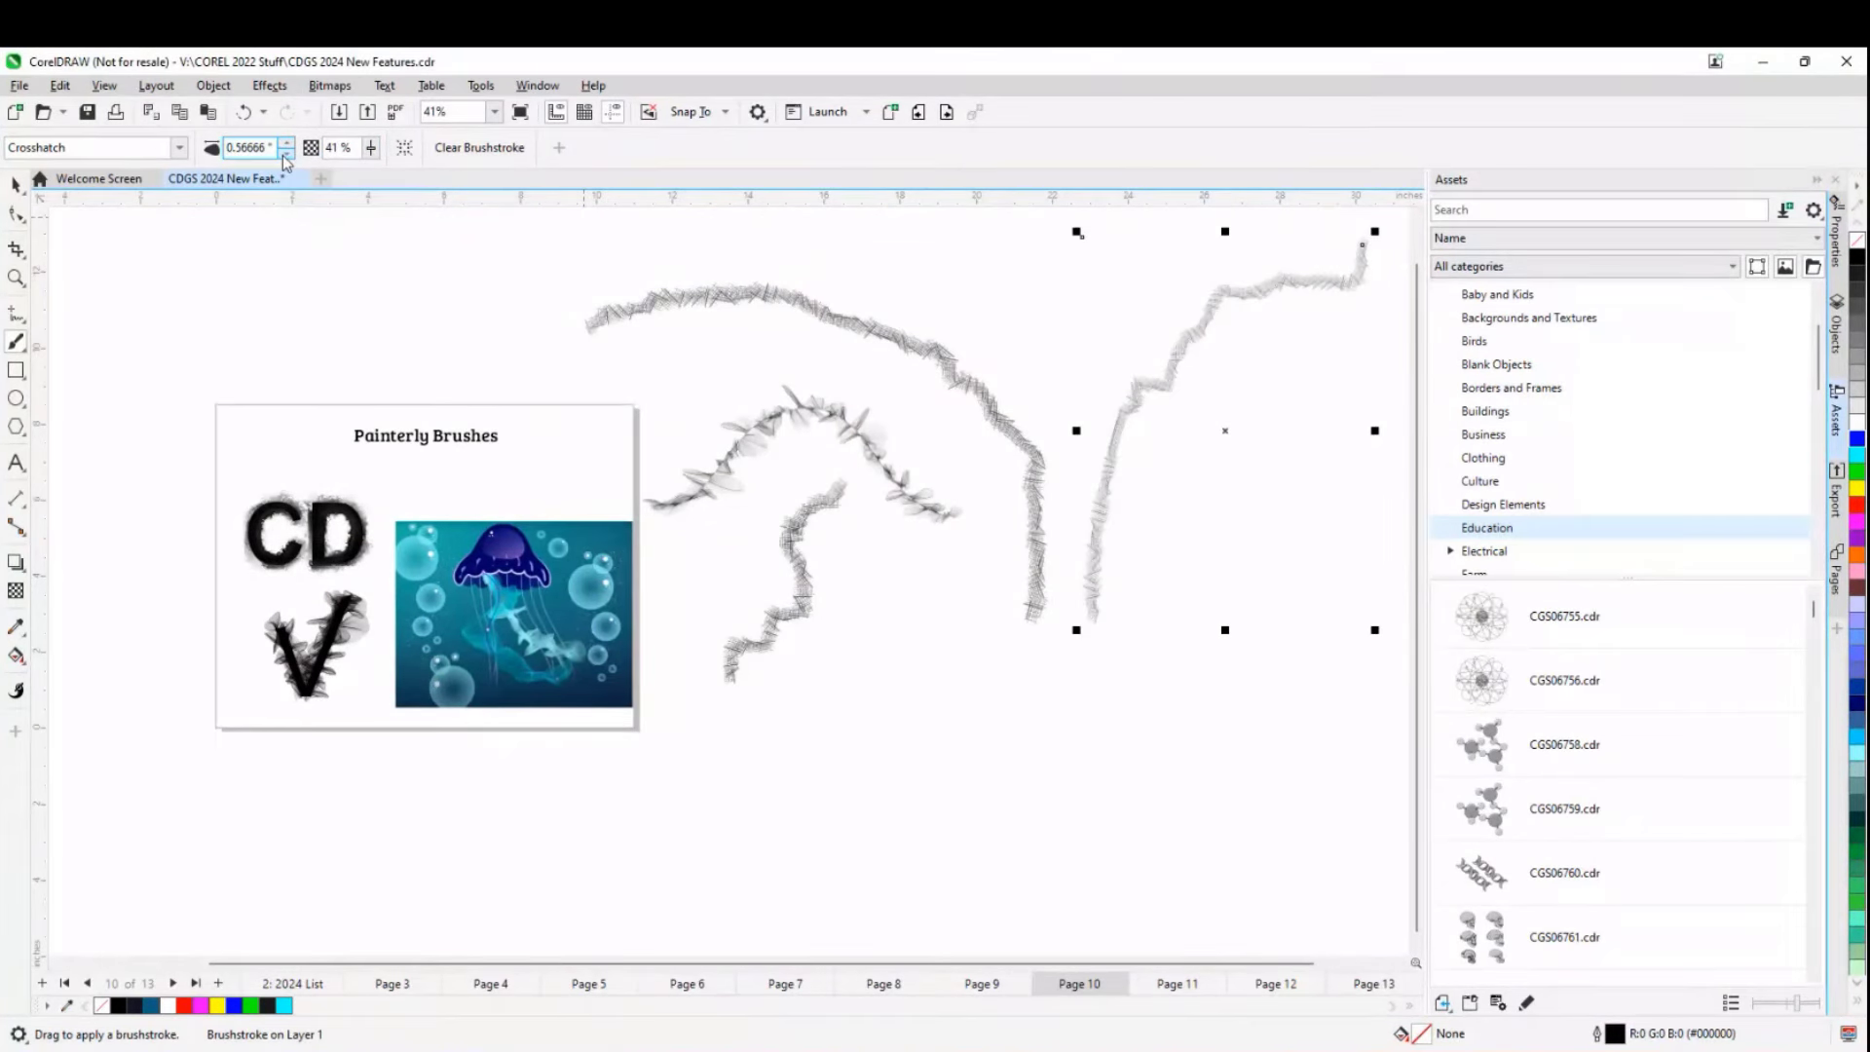
# - Browse the available painterly brushes from the Inks category through to Sponges without changing the brush
pyautogui.click(180, 153)
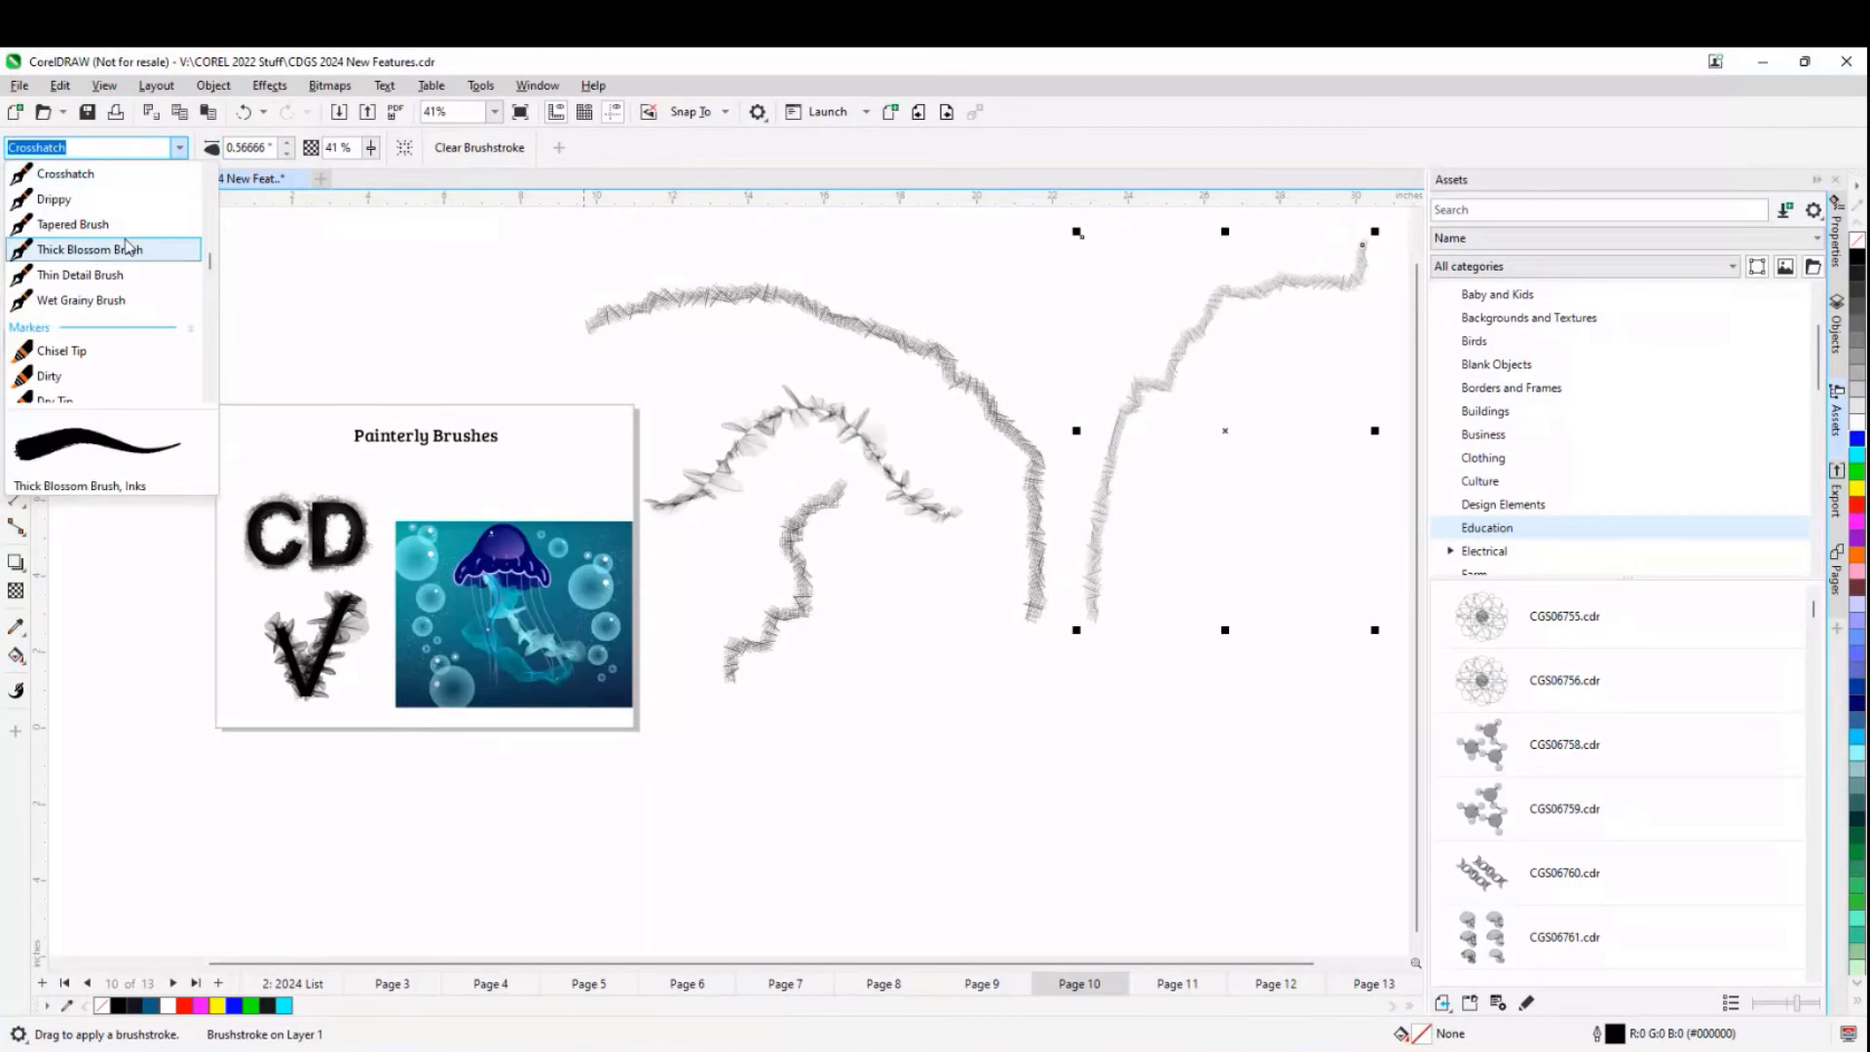
pyautogui.scroll(-8, 125, 247)
pyautogui.scroll(-6, 128, 249)
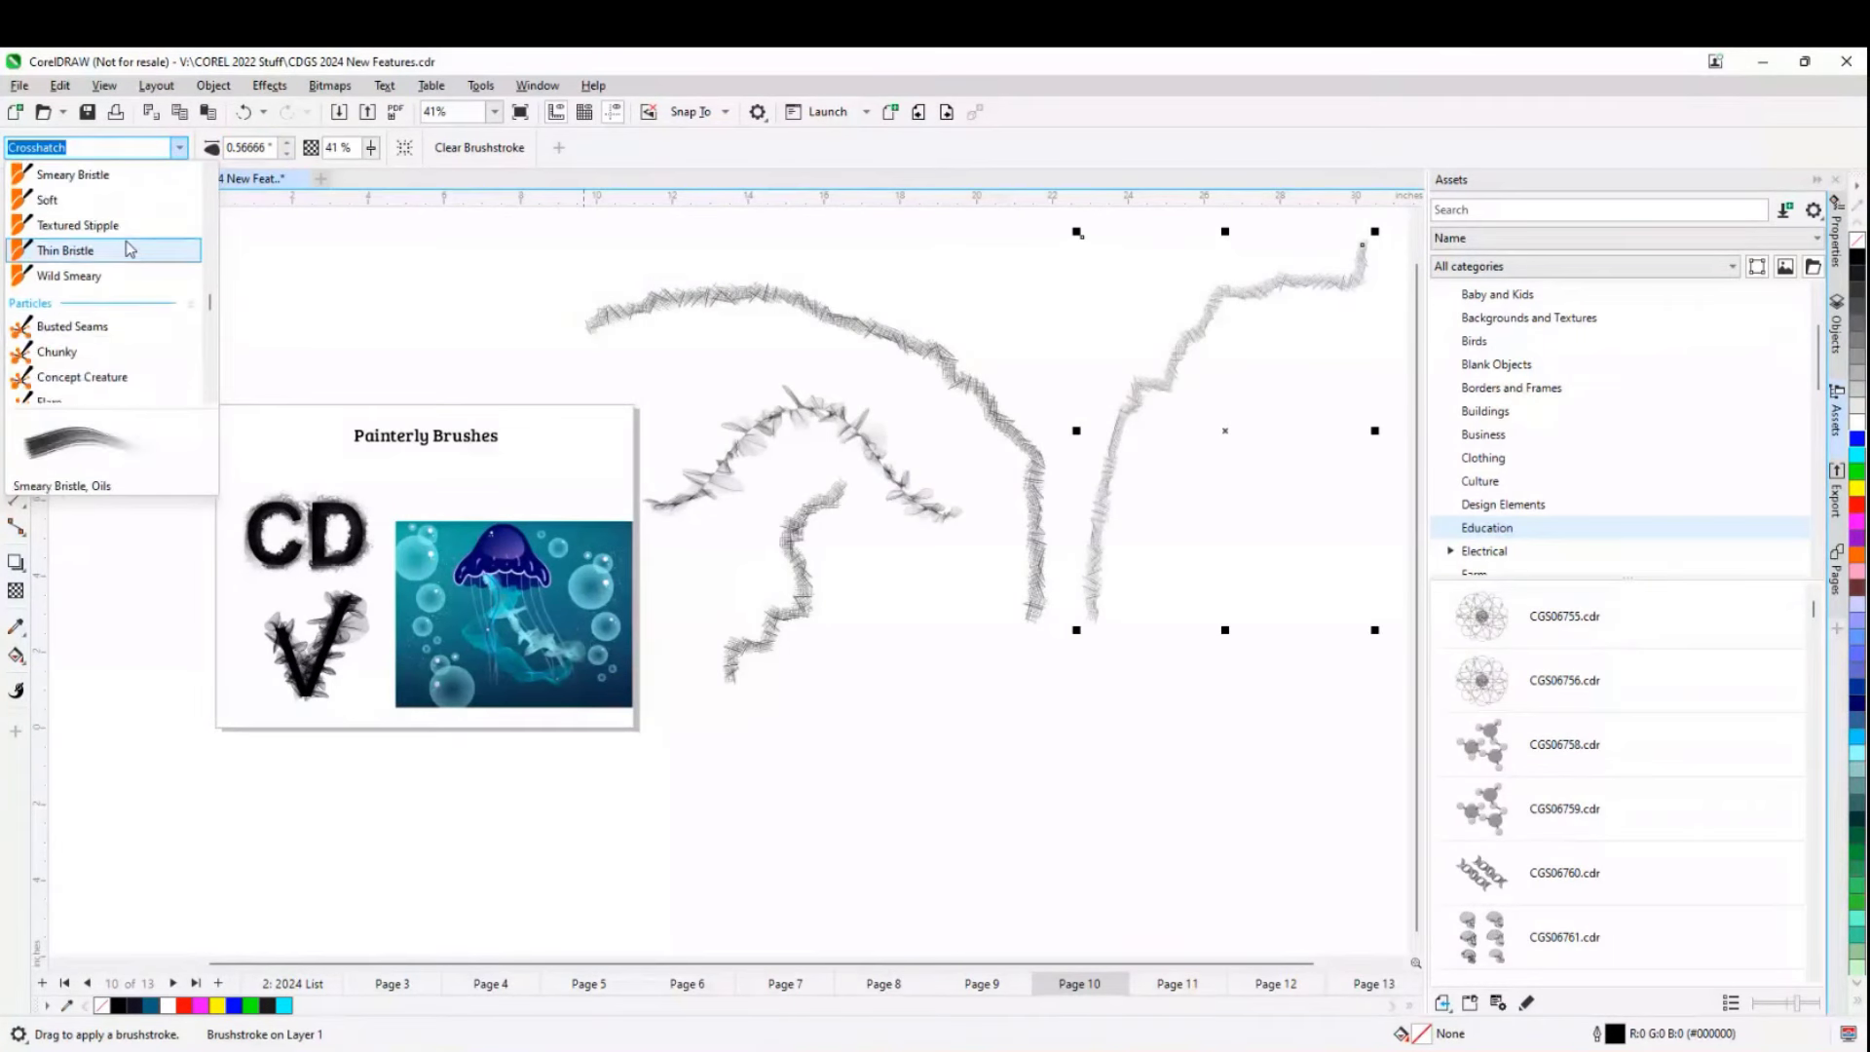
pyautogui.scroll(-6, 127, 249)
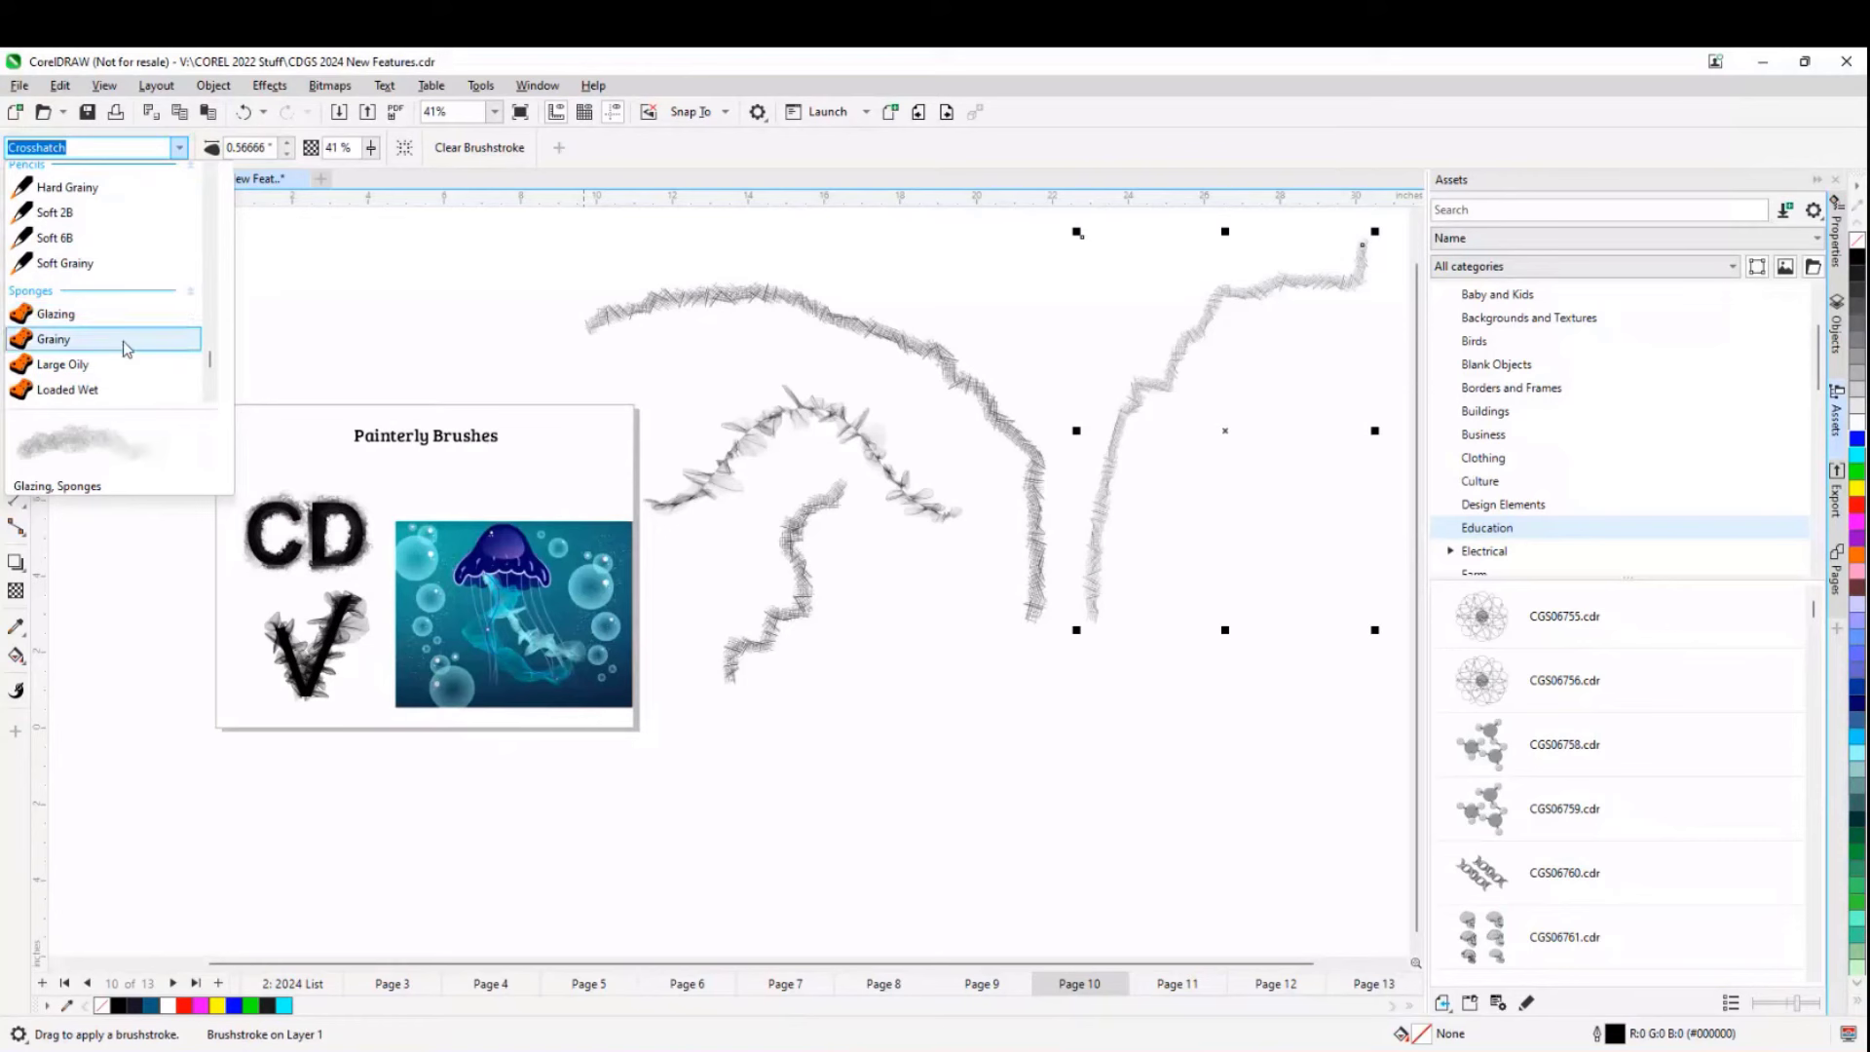
pyautogui.click(304, 265)
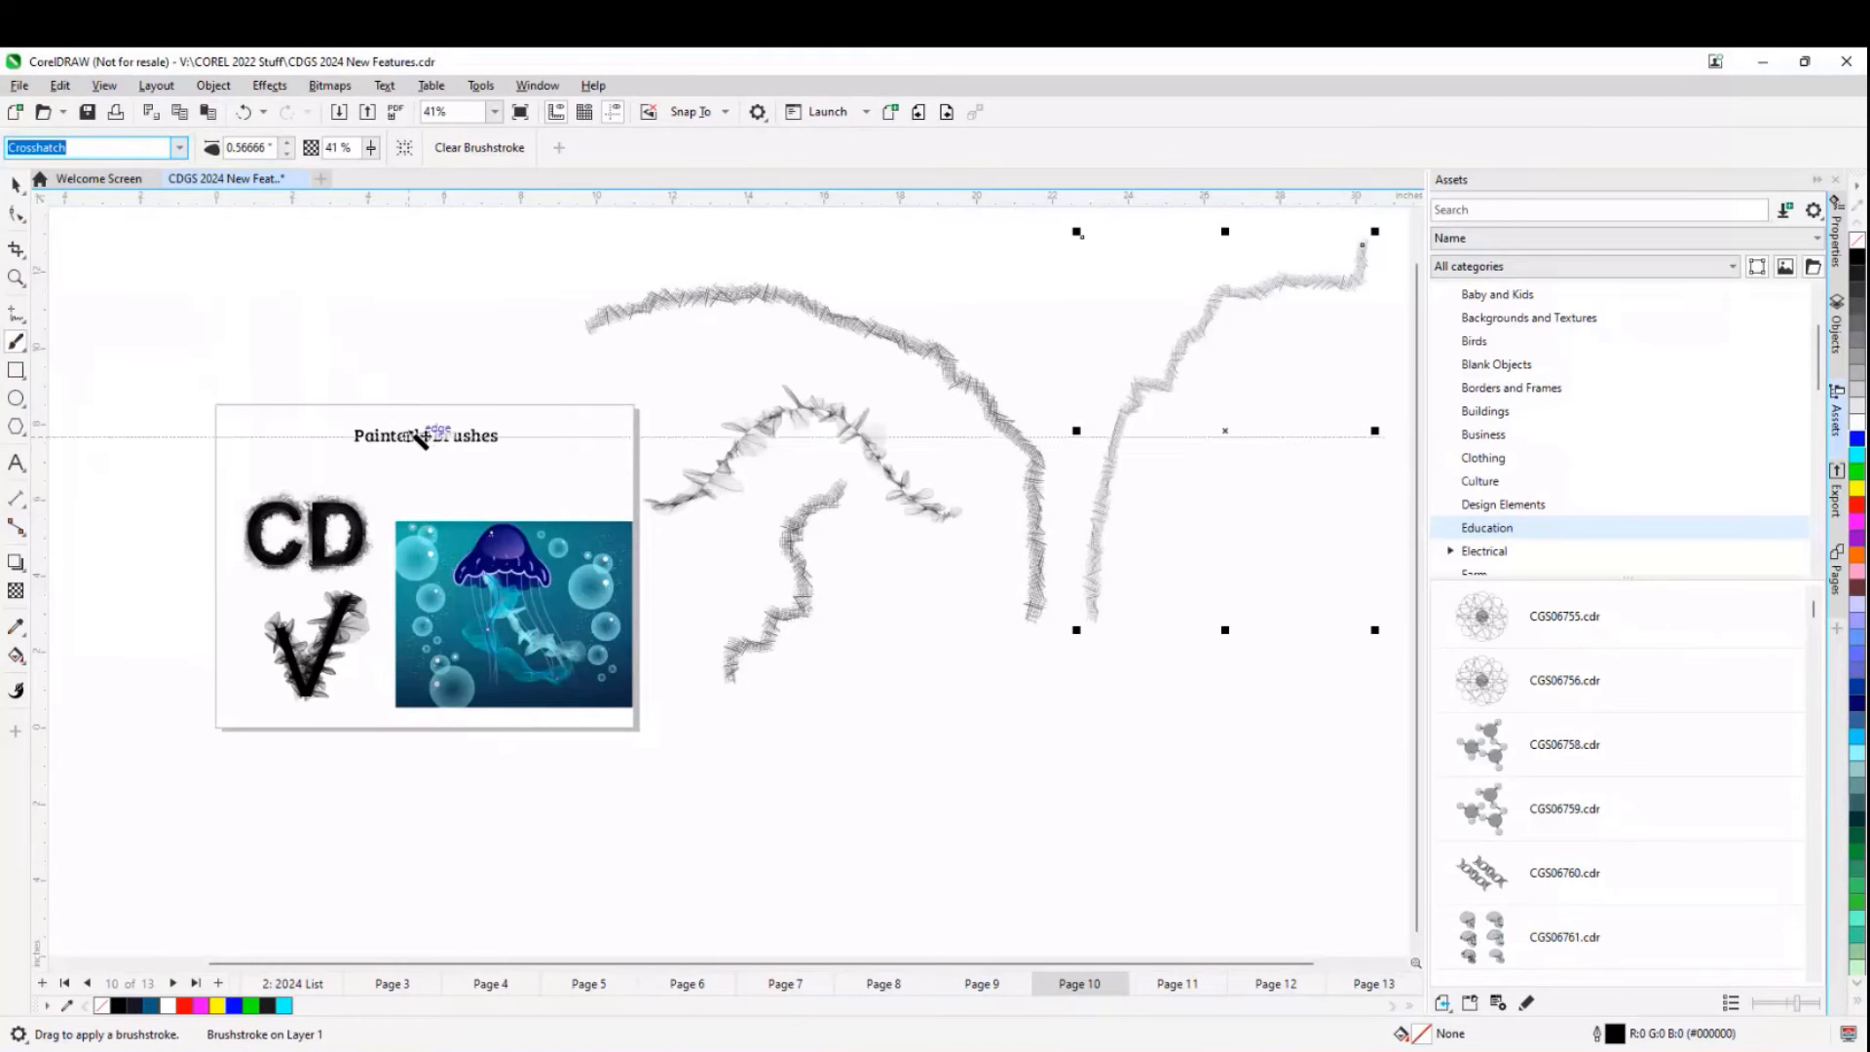
# - Add the artistic text CorelDRAW below the brushstrokes and enlarge it to about 9.6 by 1.33 inches
pyautogui.press('space')
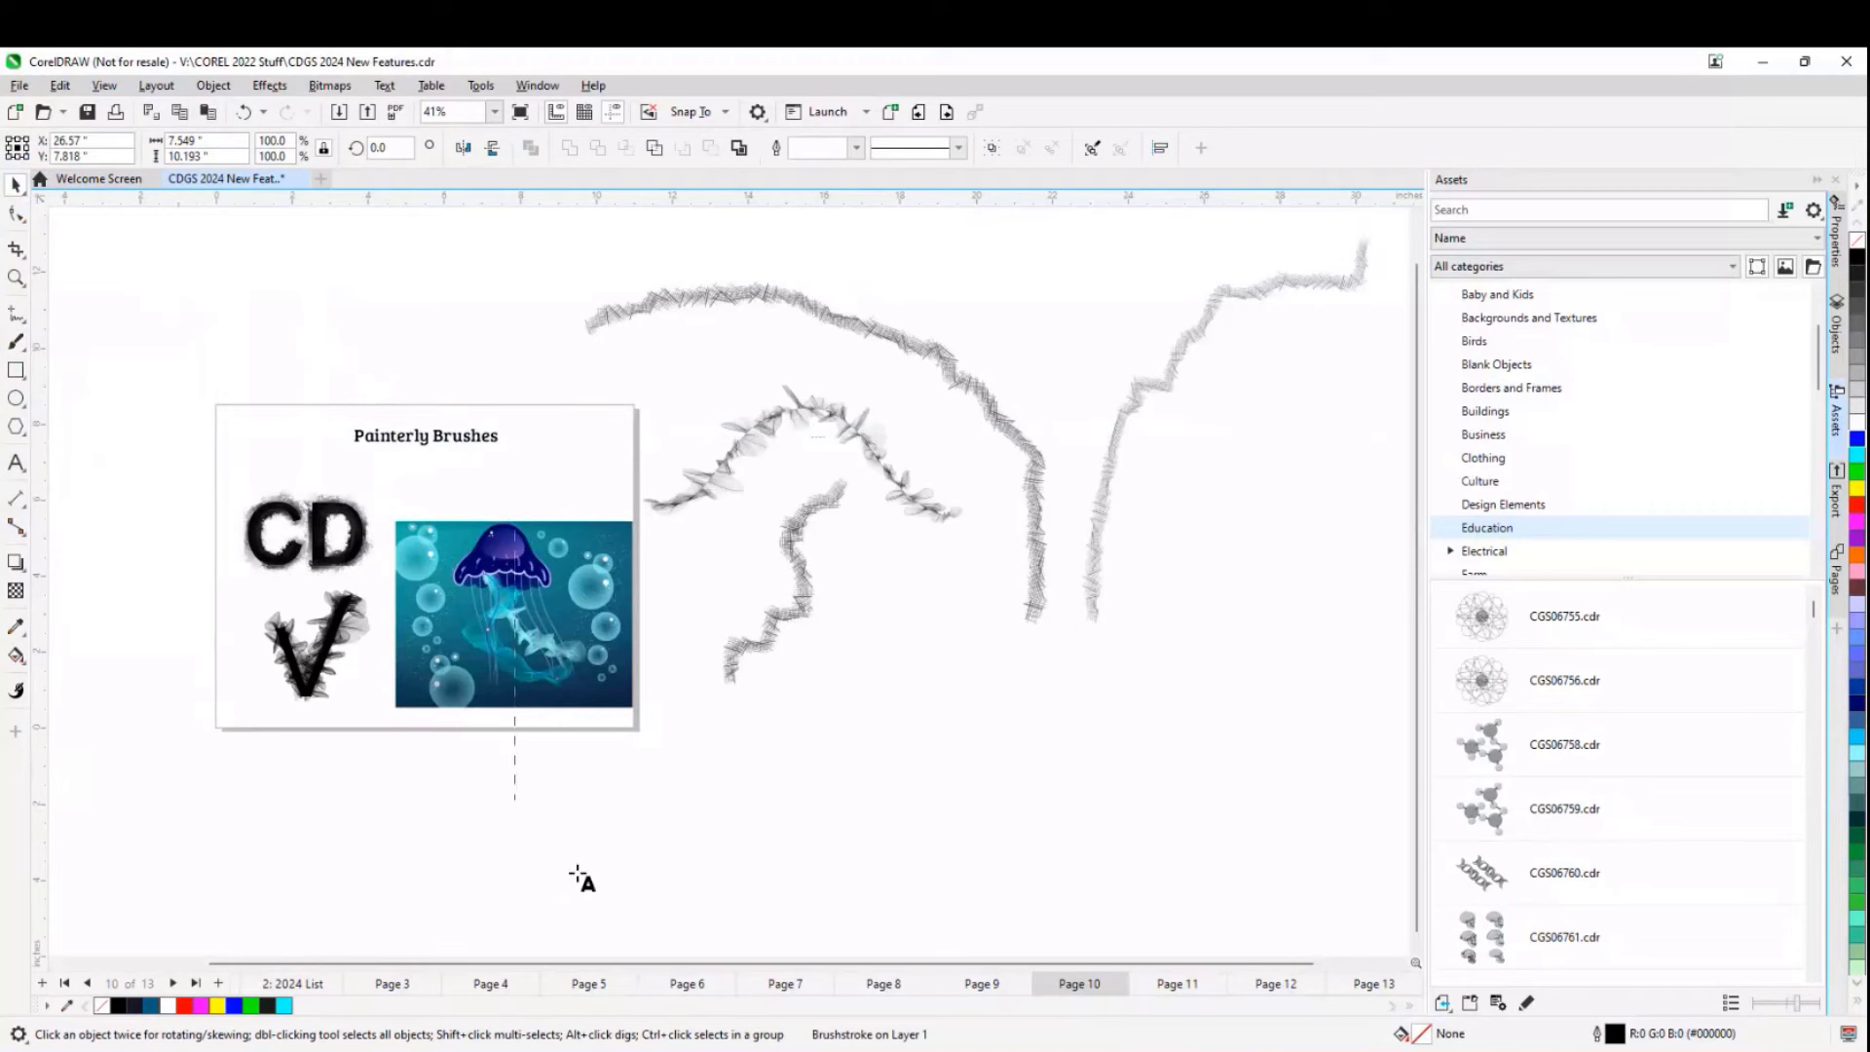
pyautogui.press('F8')
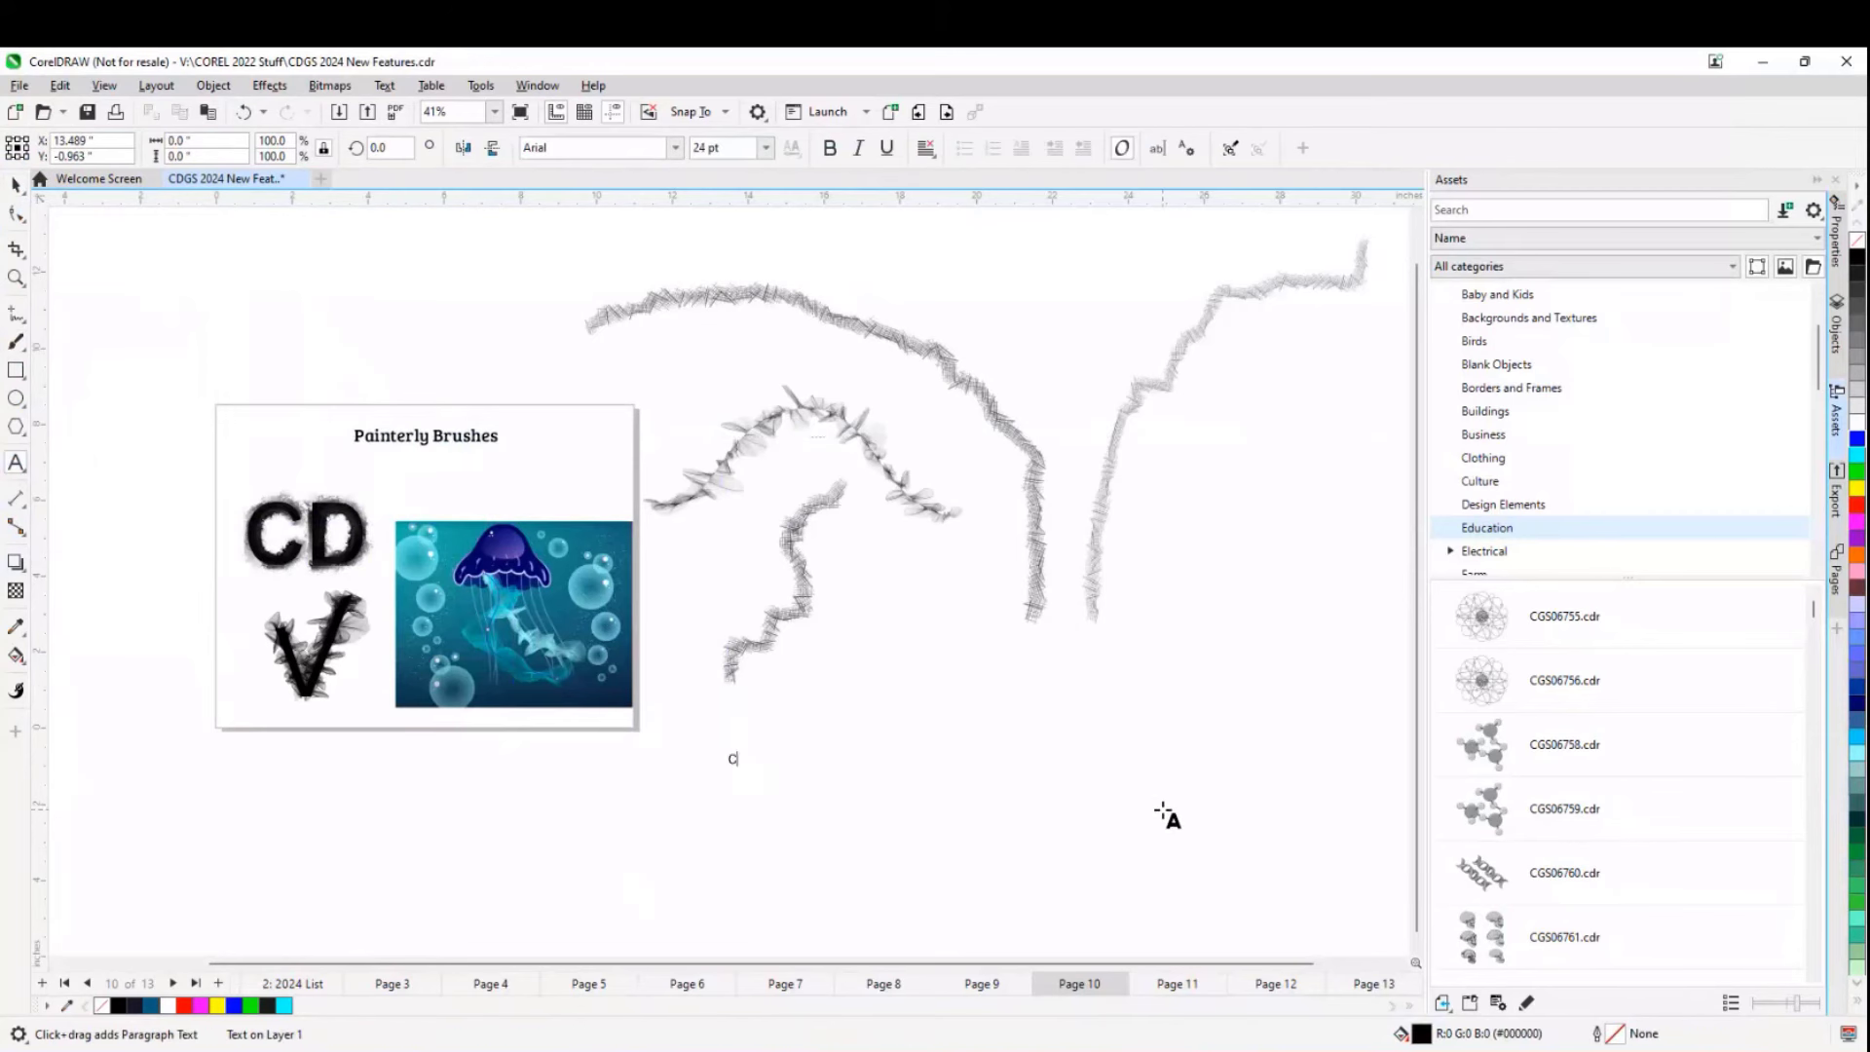
pyautogui.write('orelDRAW')
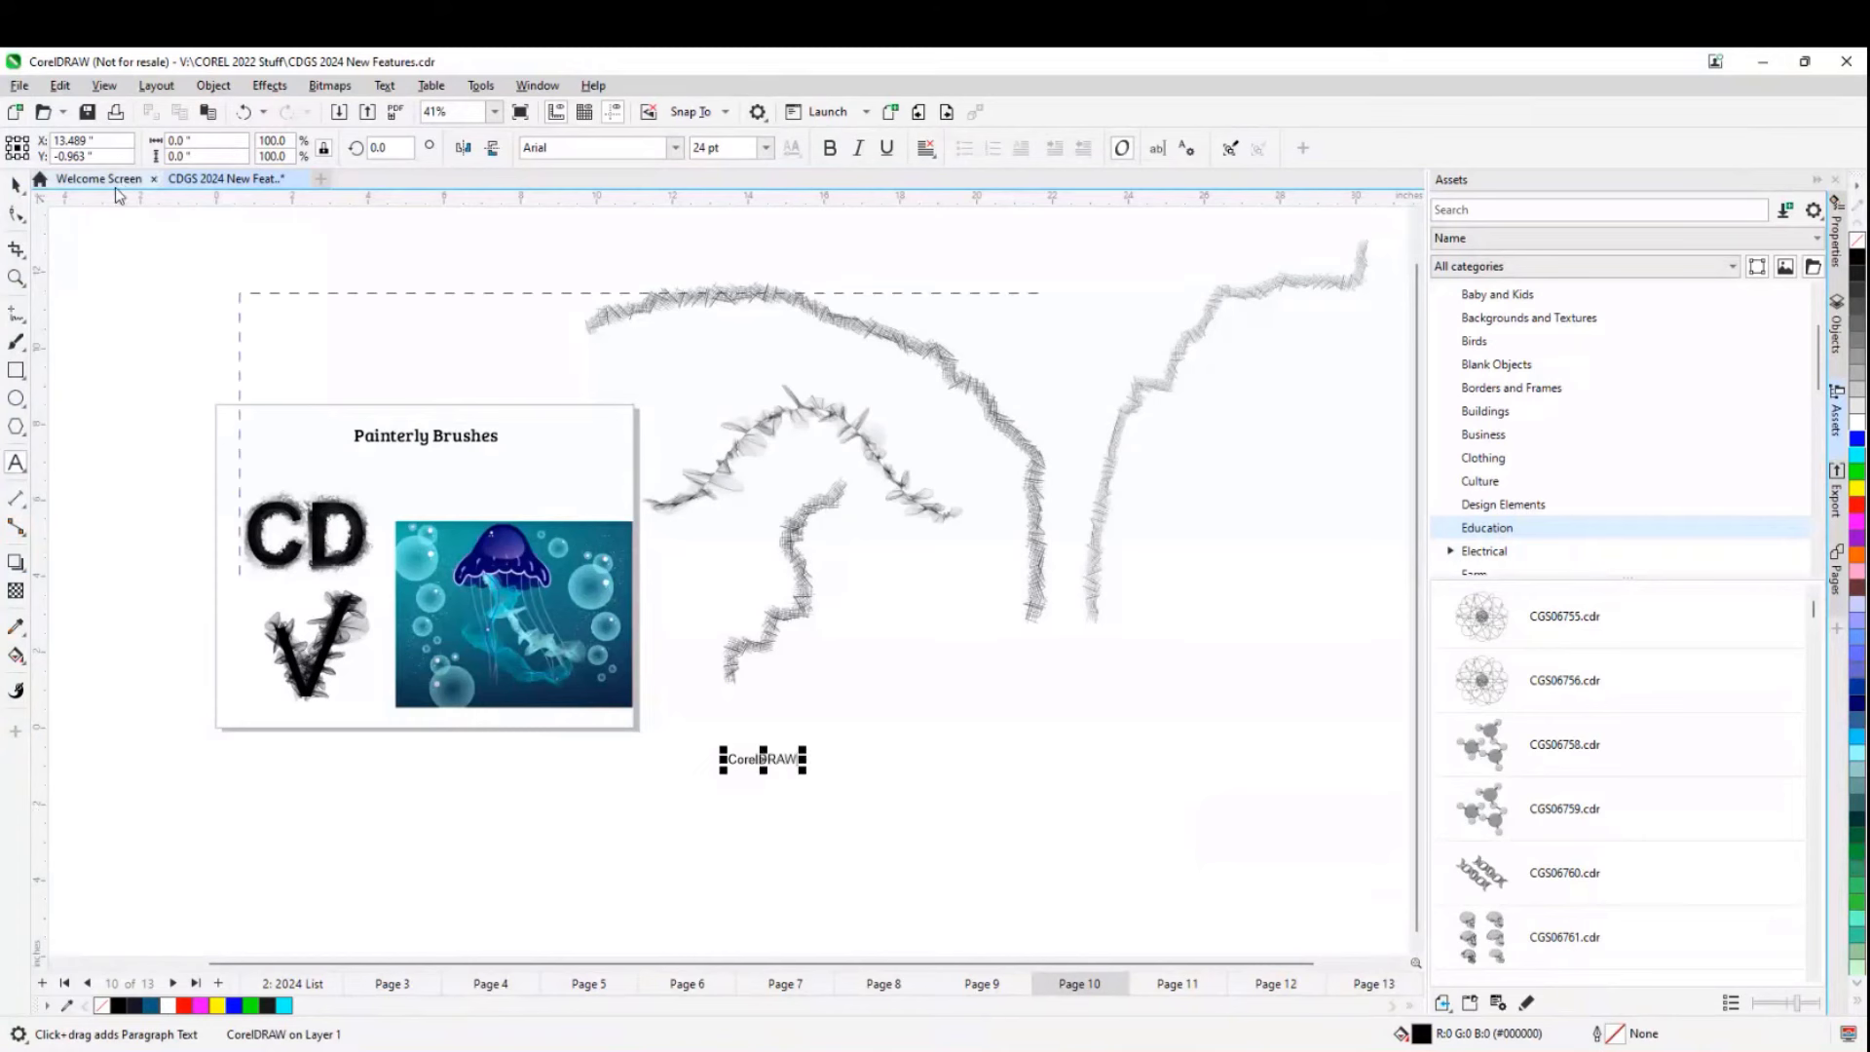
pyautogui.click(16, 185)
pyautogui.moveTo(798, 759); pyautogui.dragTo(1110, 564)
pyautogui.scroll(2, 933, 768)
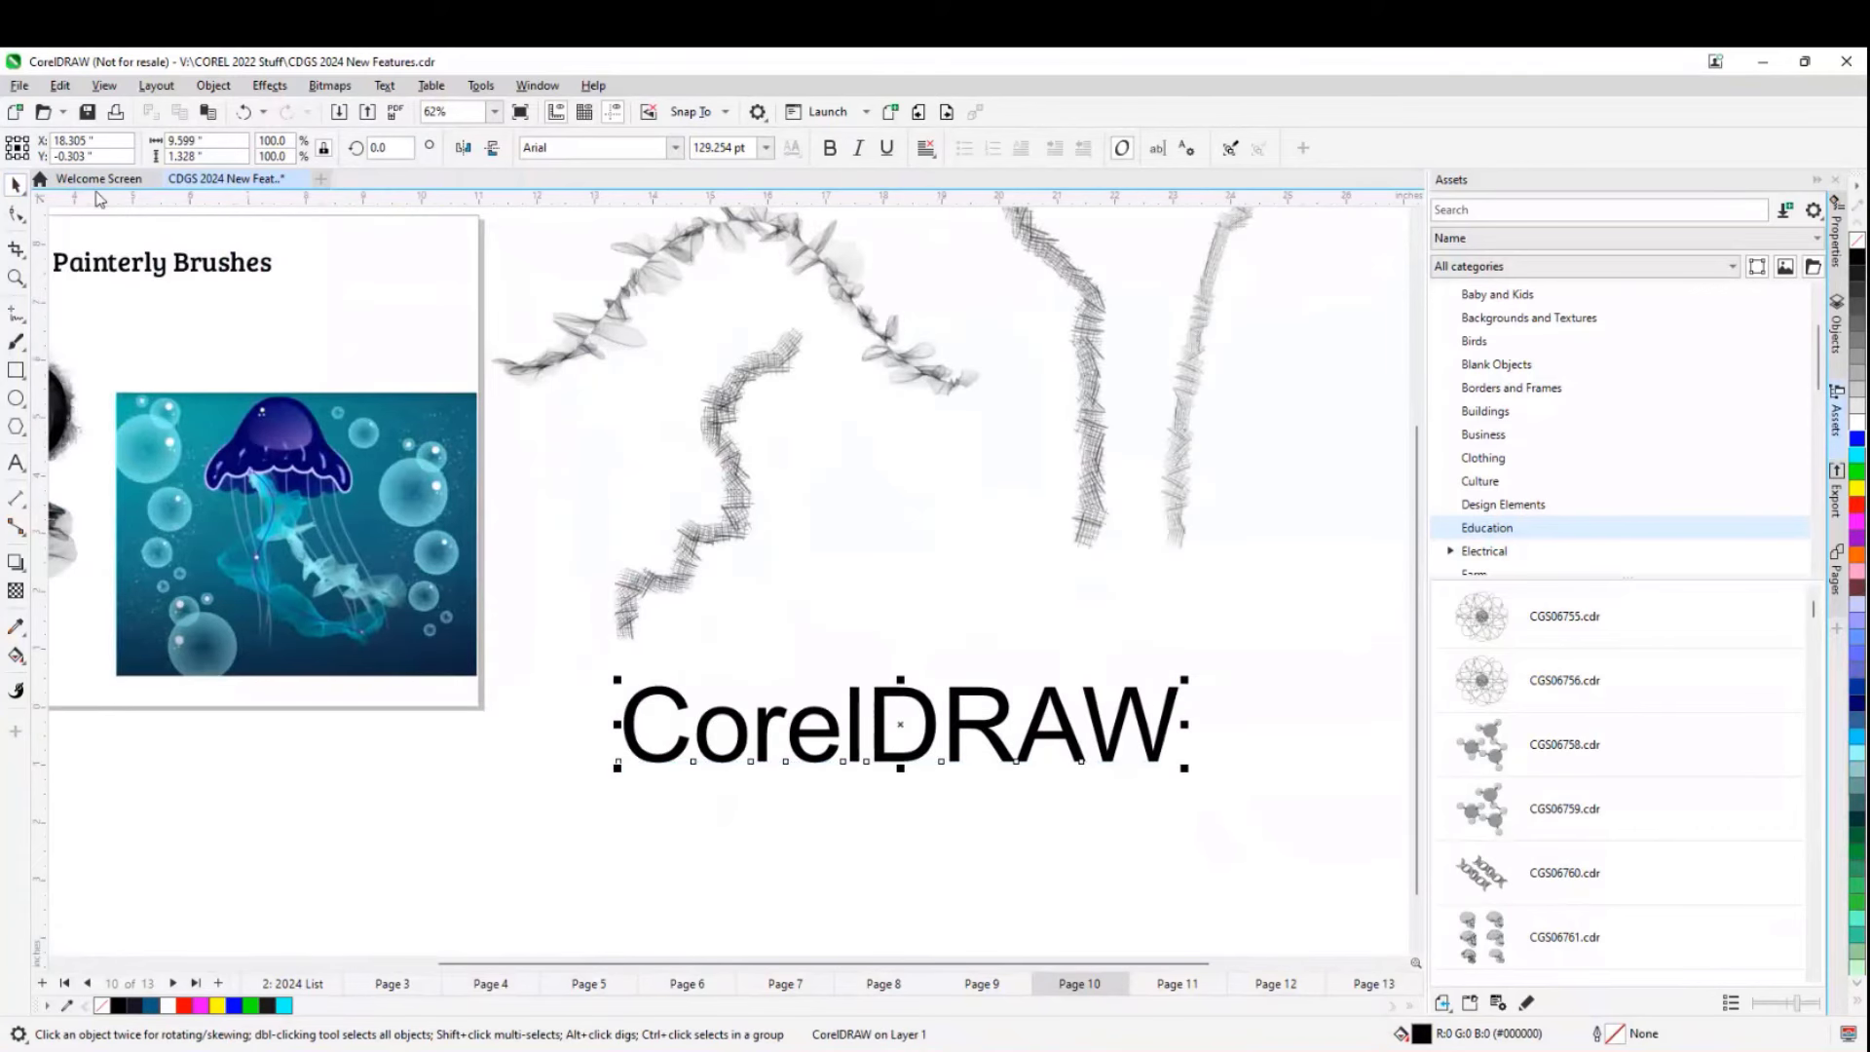
# - Apply the Fairy Dust painterly brush from Digital Effects to the CorelDRAW text
pyautogui.click(16, 341)
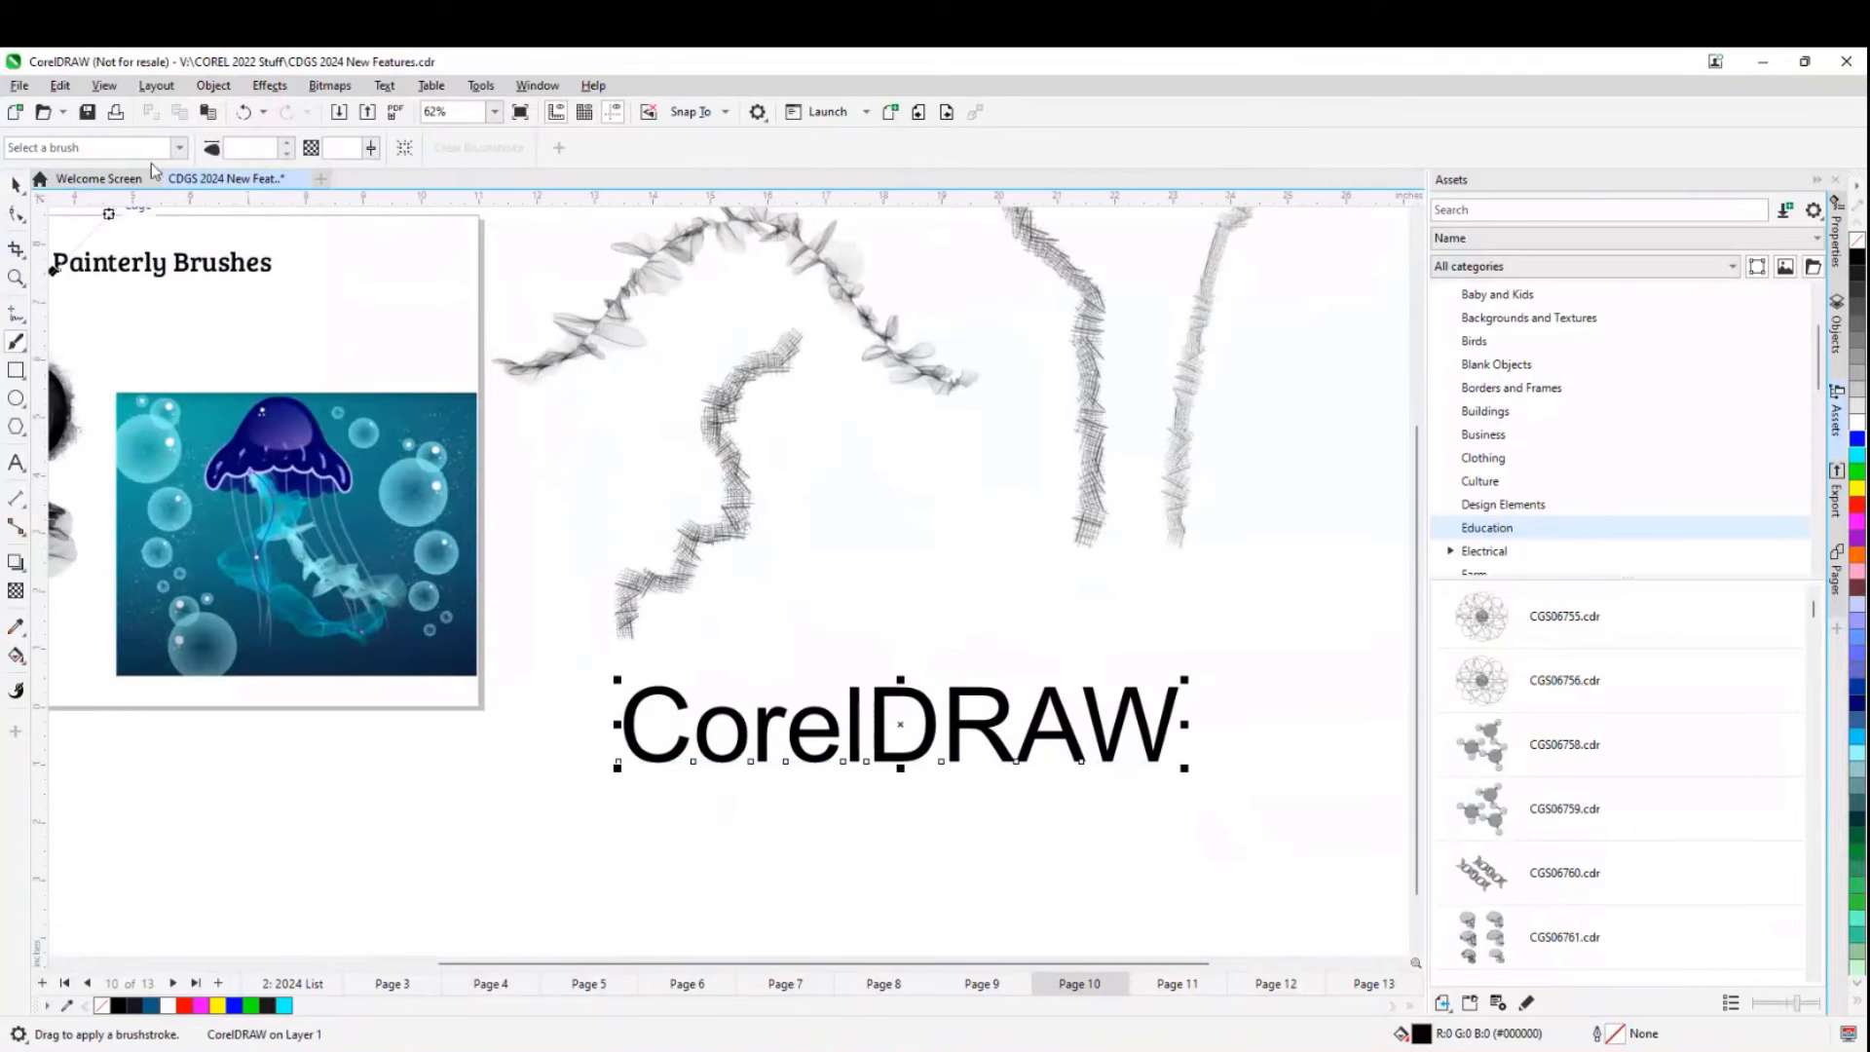
pyautogui.click(179, 147)
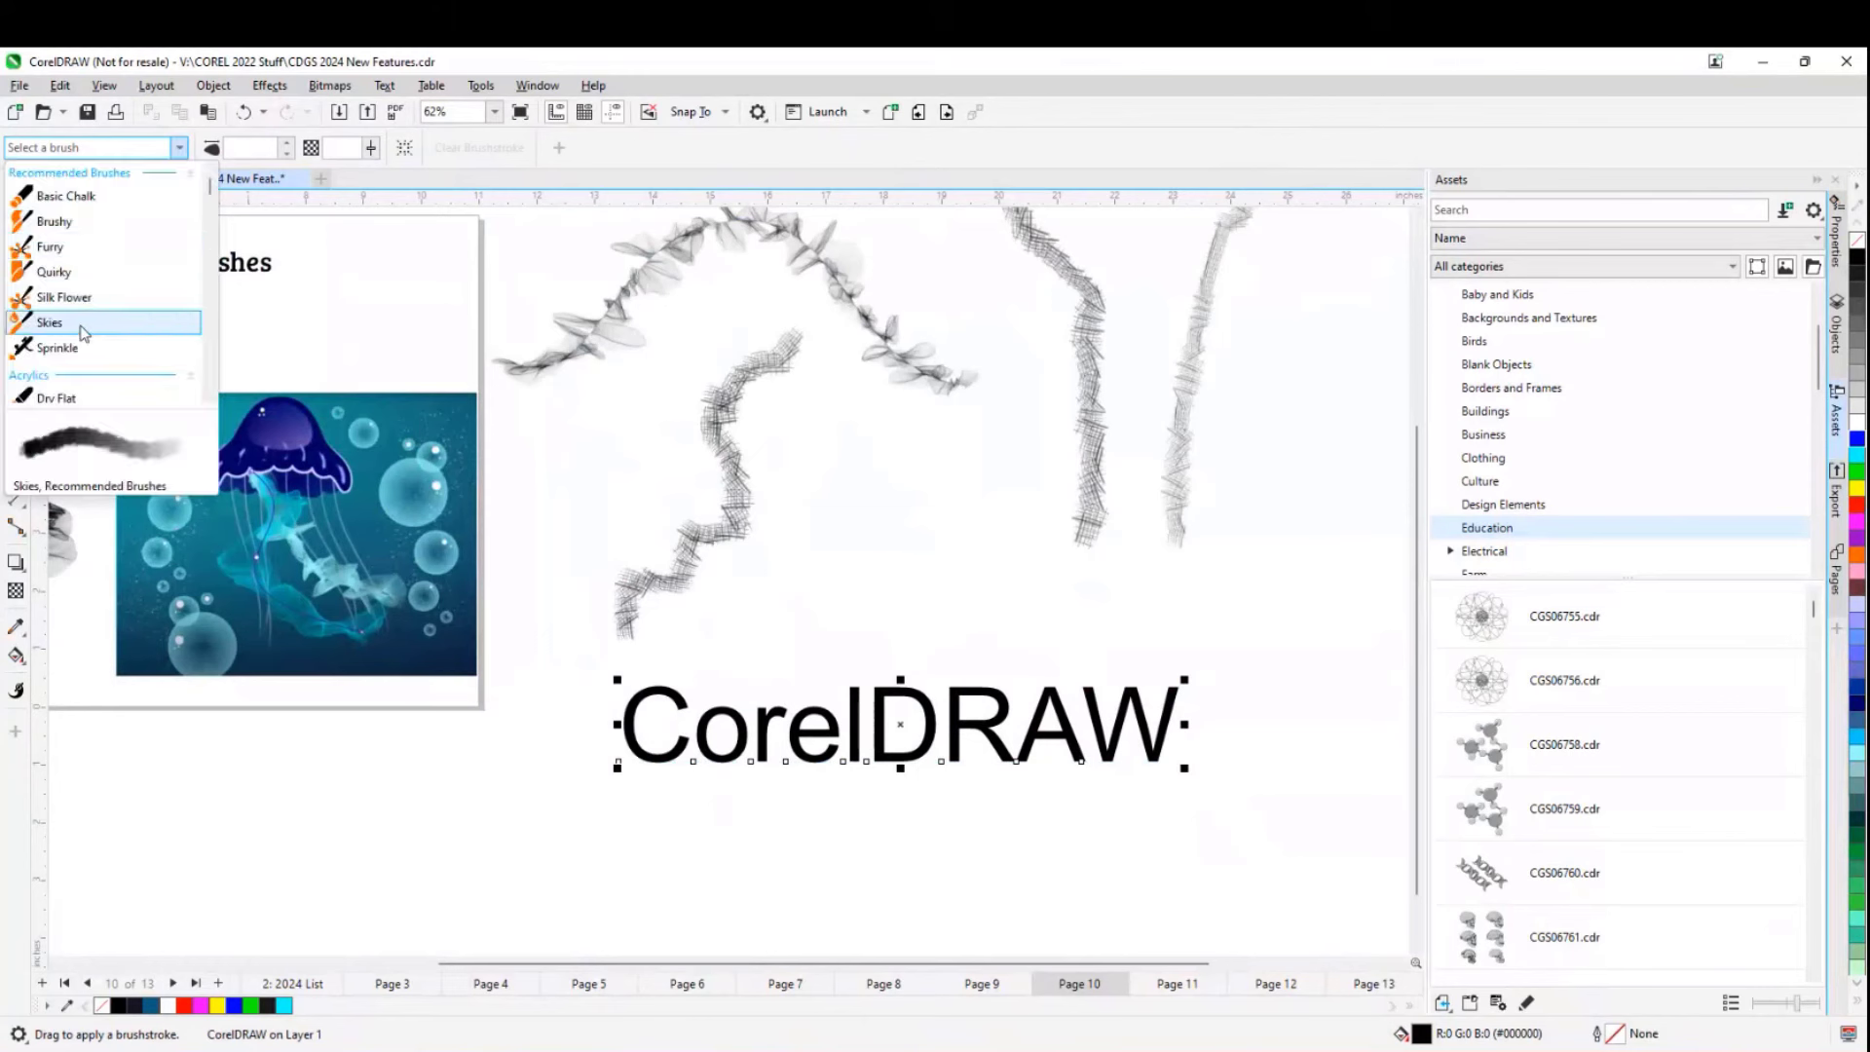
pyautogui.scroll(-10, 81, 333)
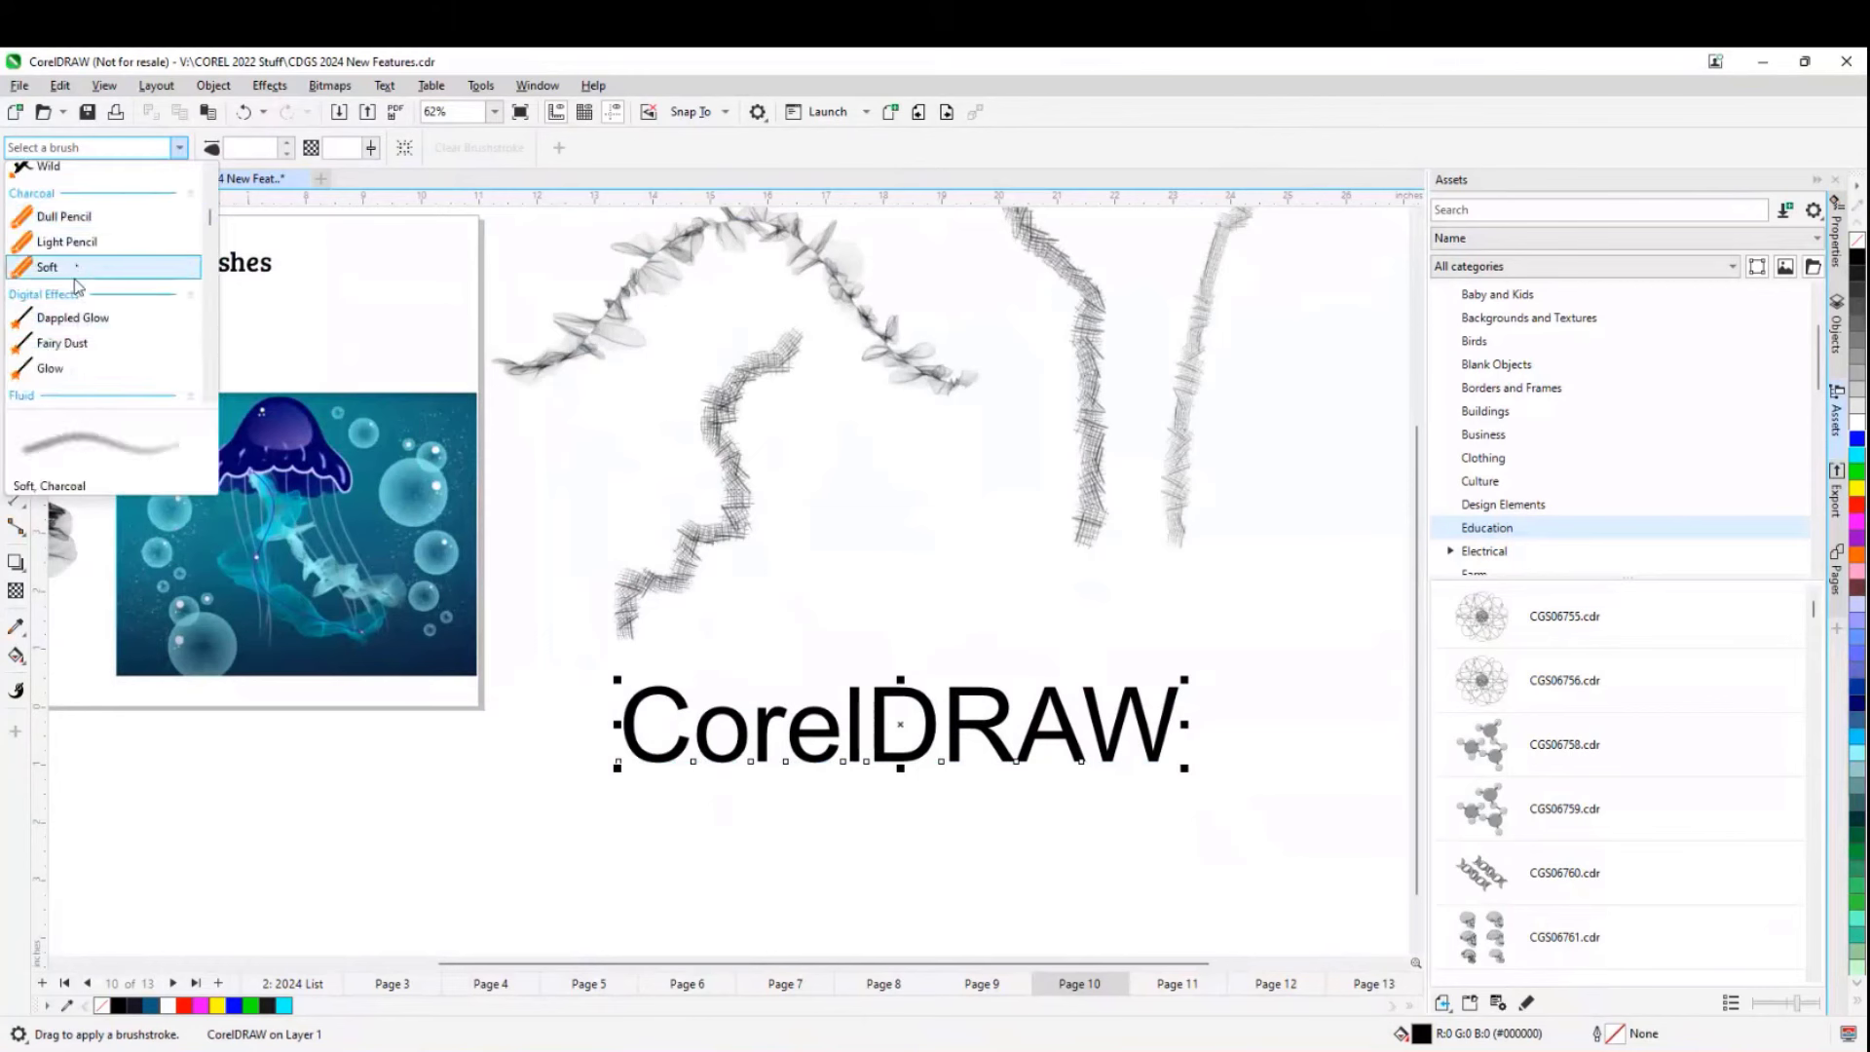
pyautogui.click(83, 344)
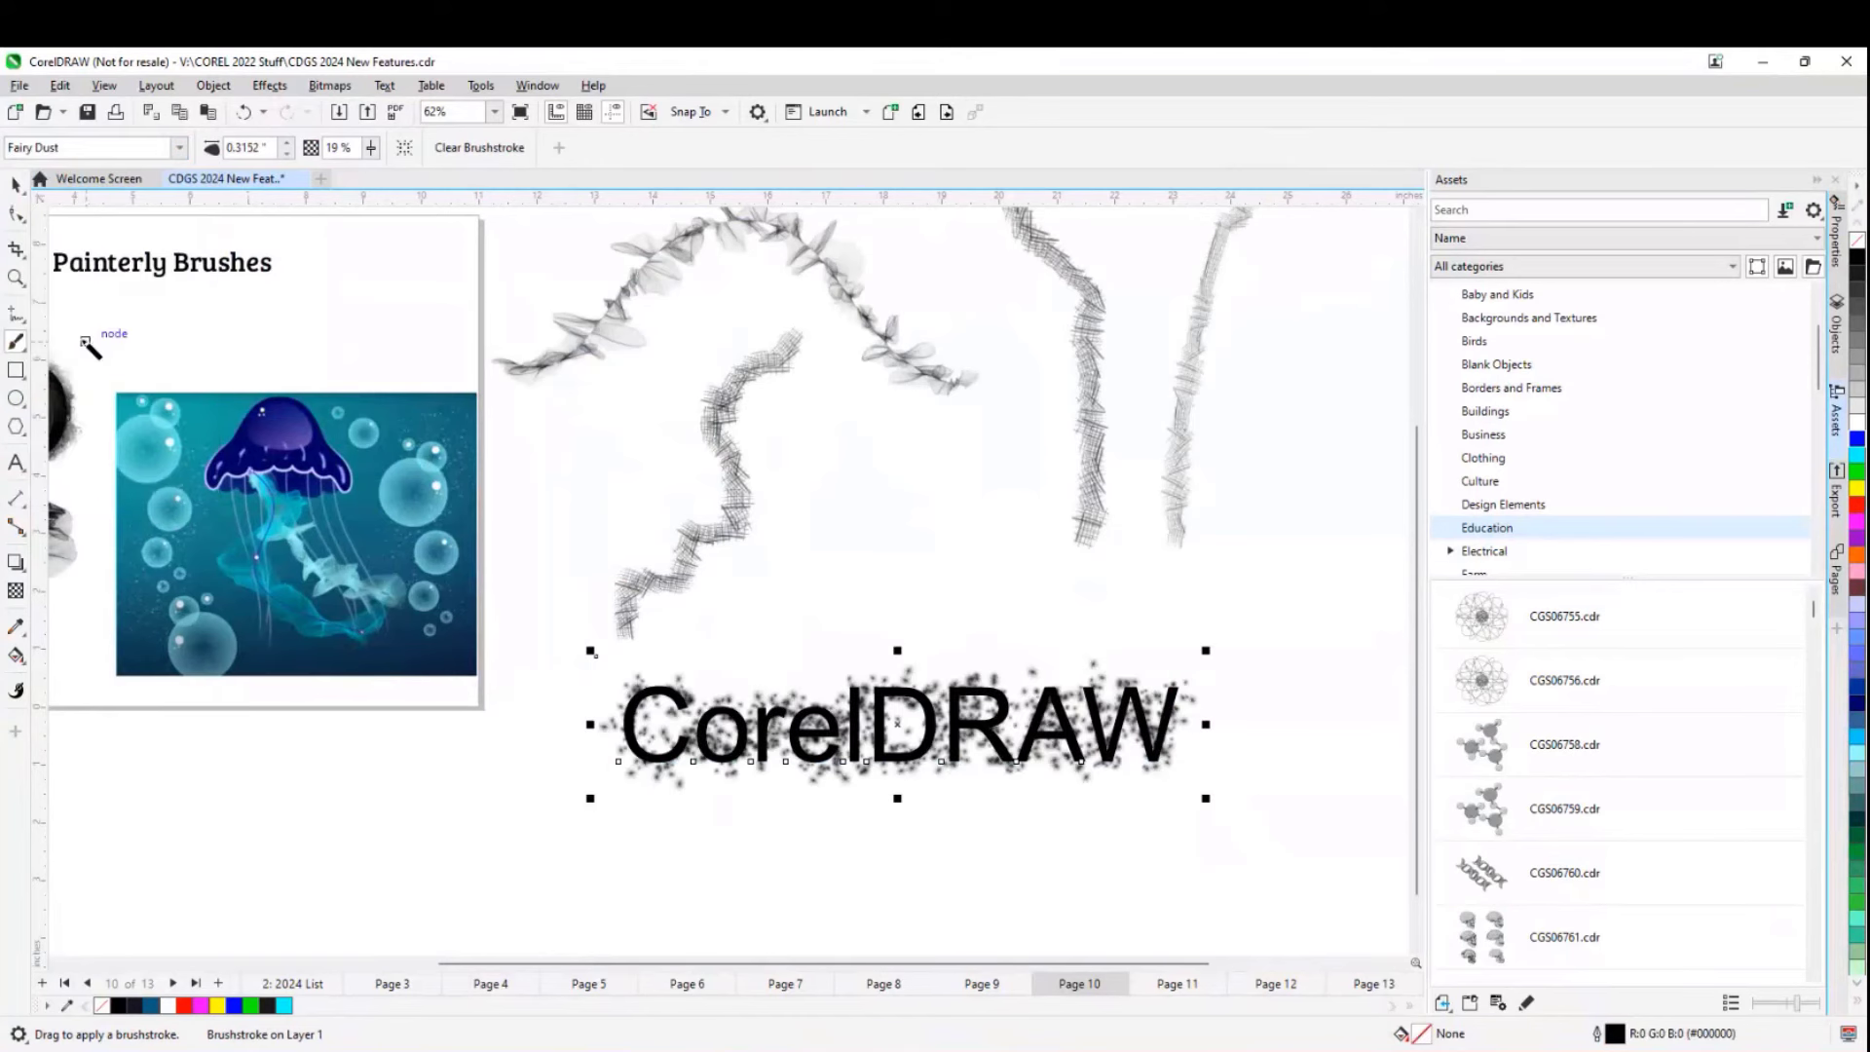
# - Set the brush size of the Fairy Dust brushstroke on the CorelDRAW text to 0.1 inch
pyautogui.scroll(1, 926, 768)
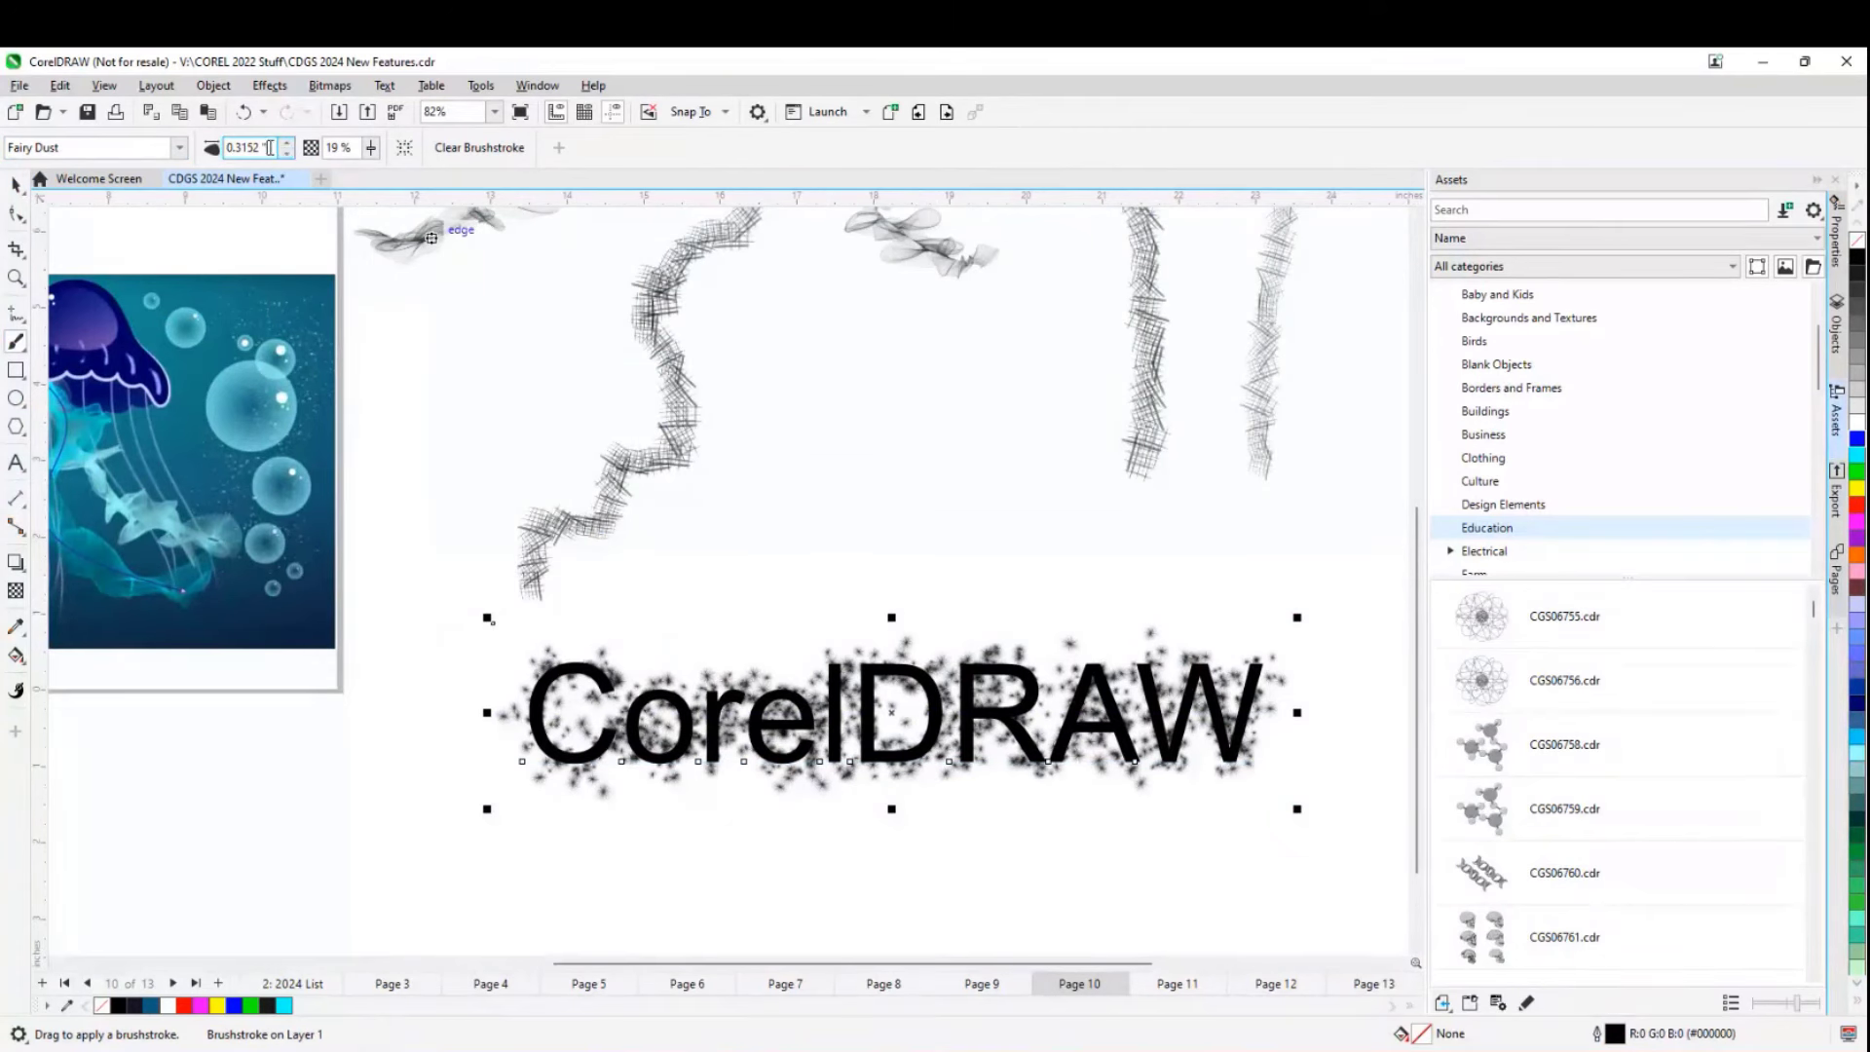
pyautogui.moveTo(270, 148); pyautogui.dragTo(199, 147)
pyautogui.press('BackSpace')
pyautogui.press('Return')
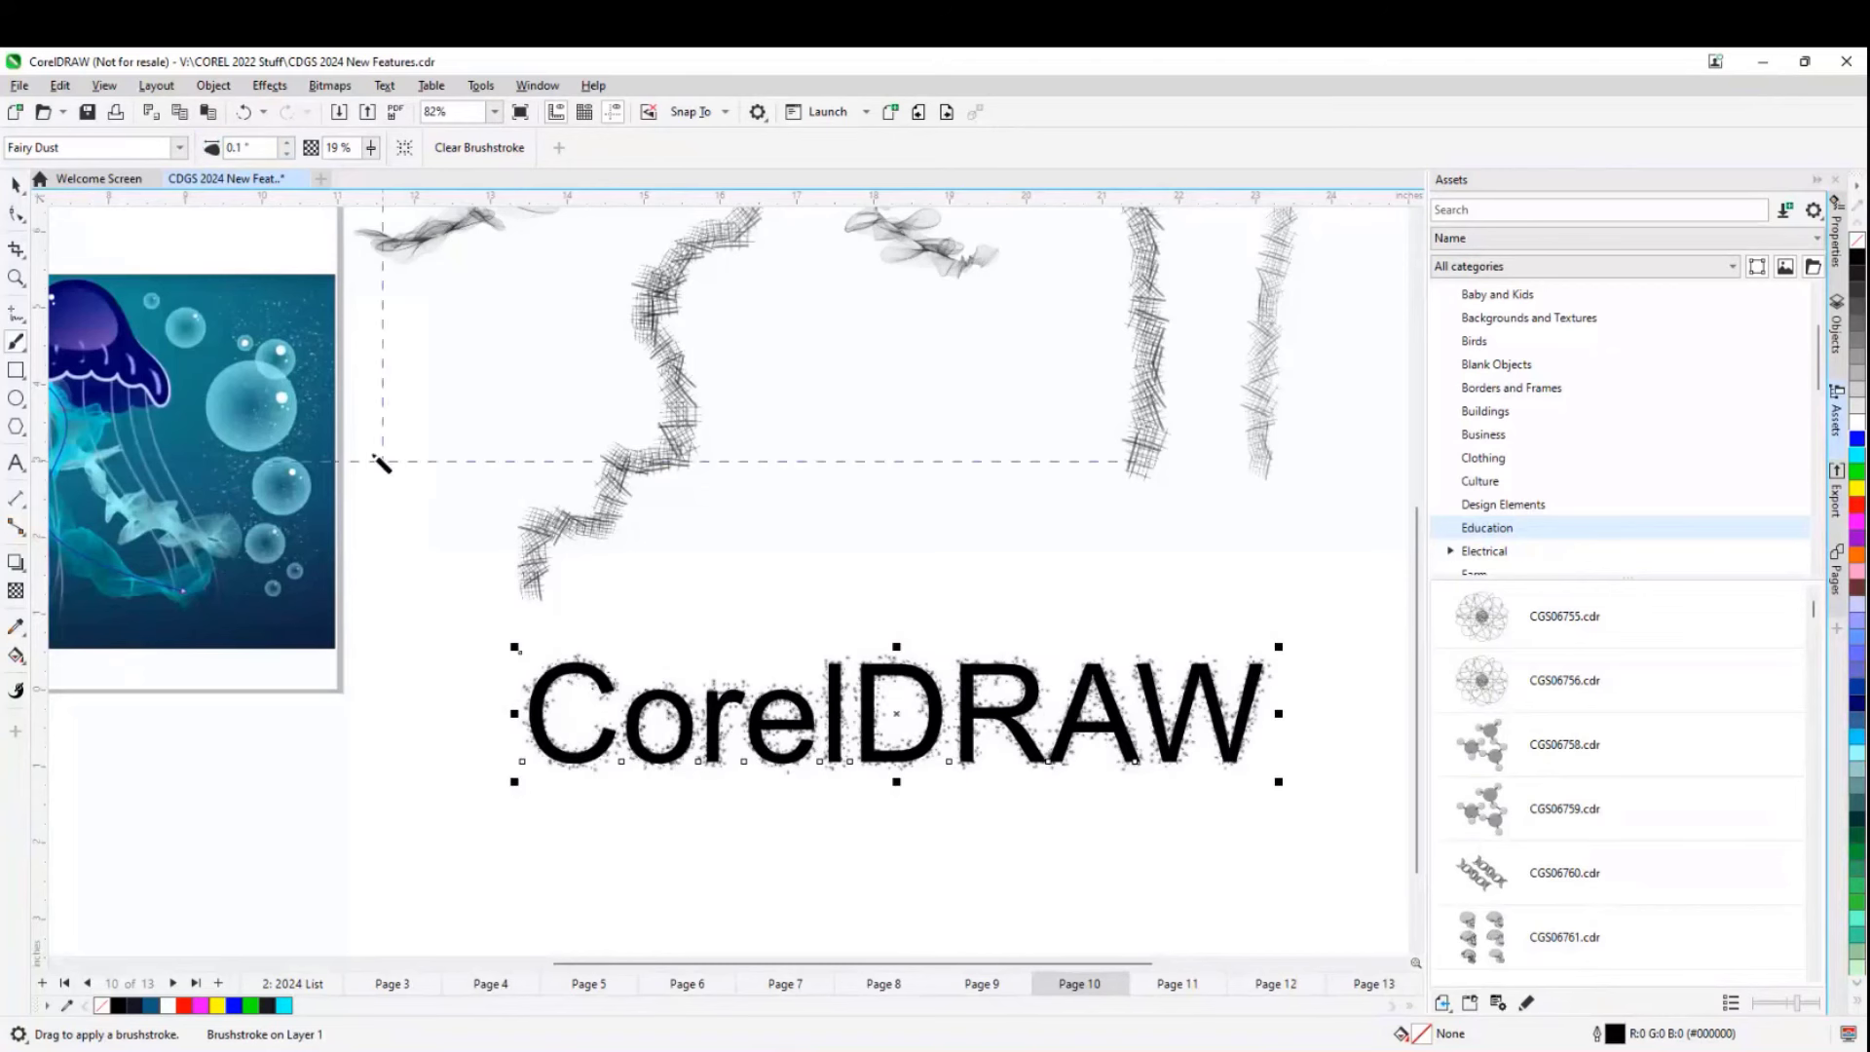
# - Insert "R vecter" after CorelD in the brushed text so it reads "CorelDR vecterRAW"
pyautogui.click(16, 464)
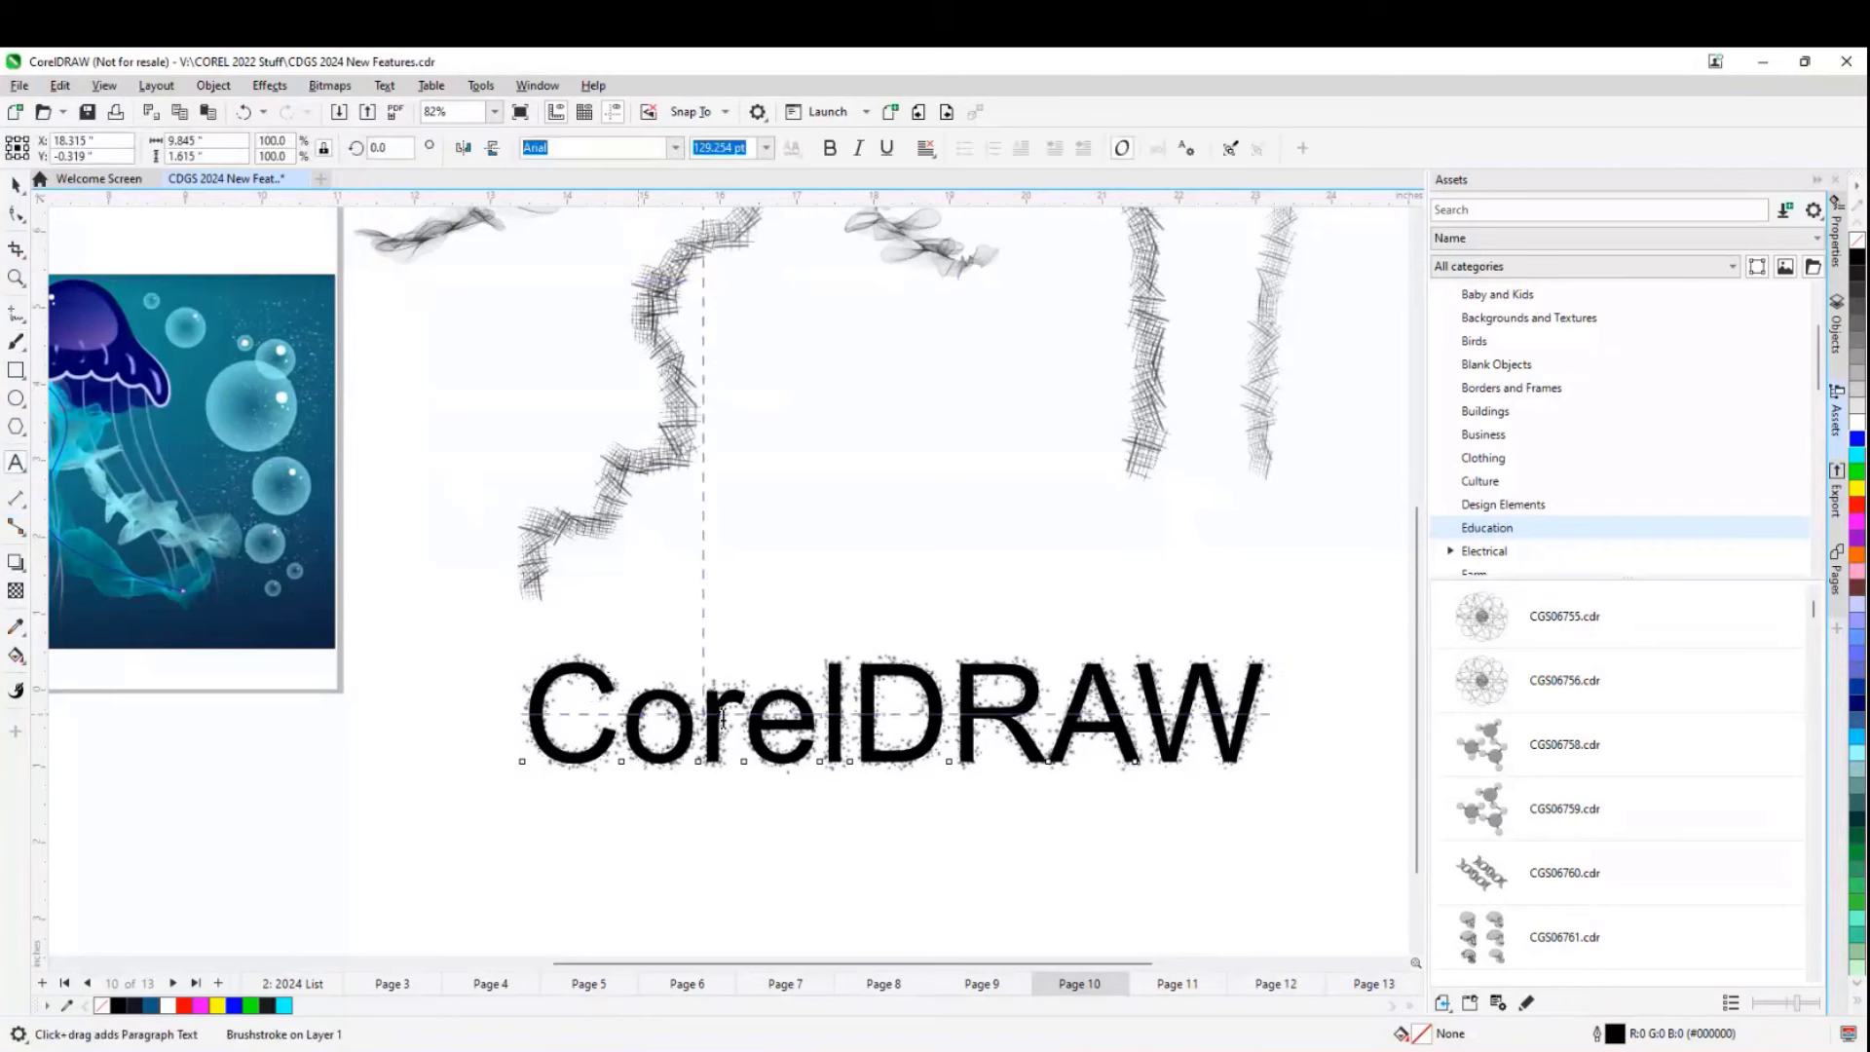
pyautogui.click(951, 711)
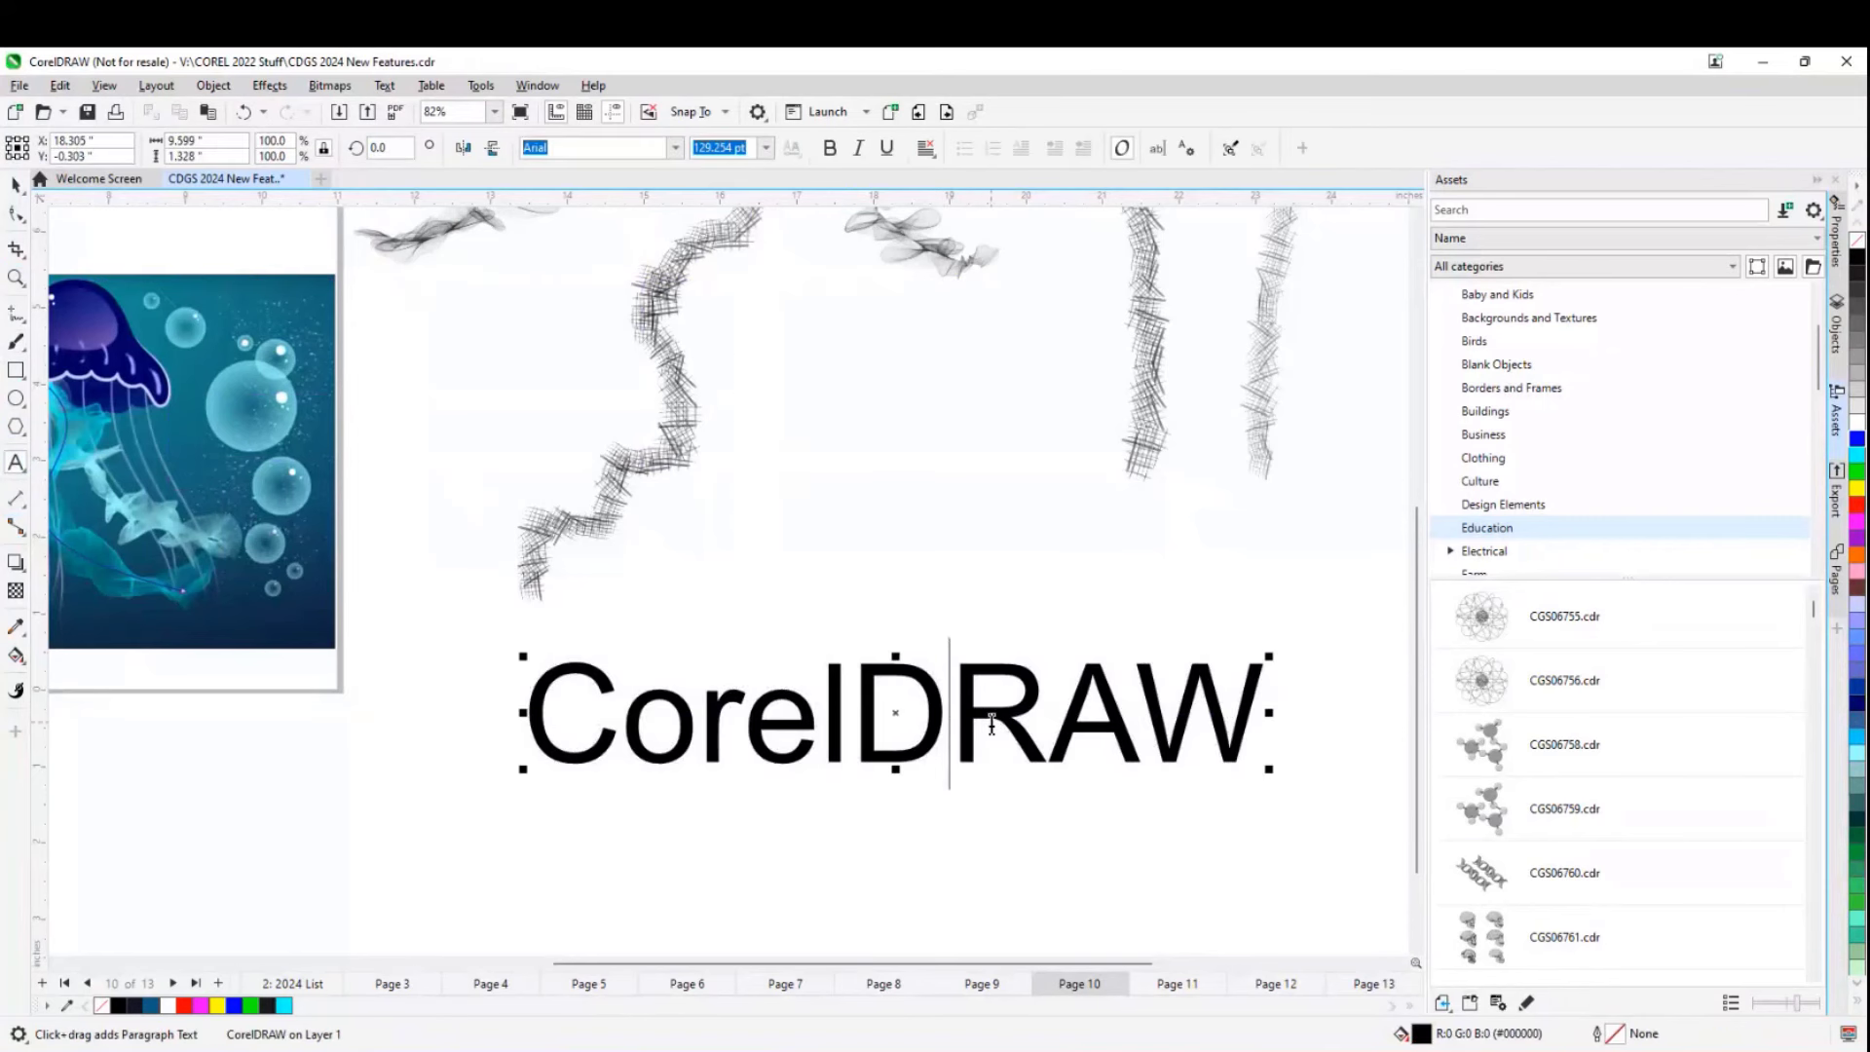
pyautogui.click(992, 718)
pyautogui.write('R')
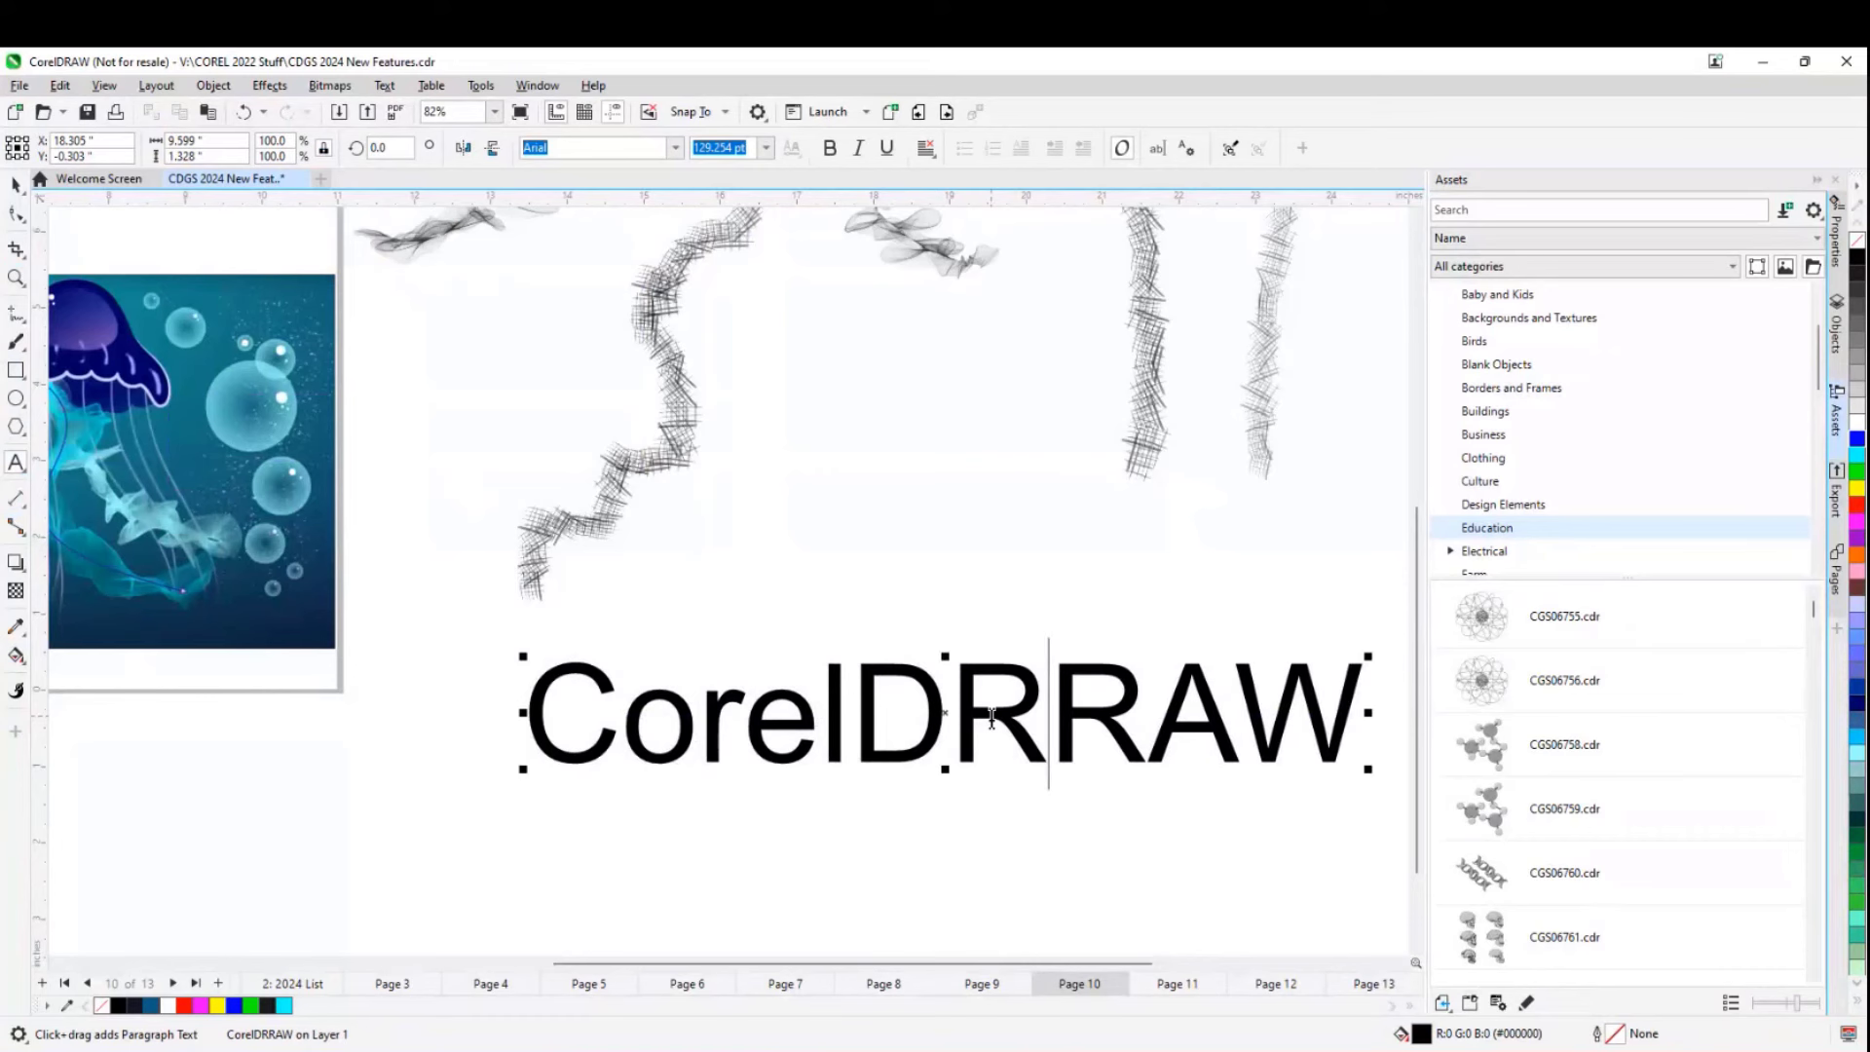
pyautogui.write(' vecter')
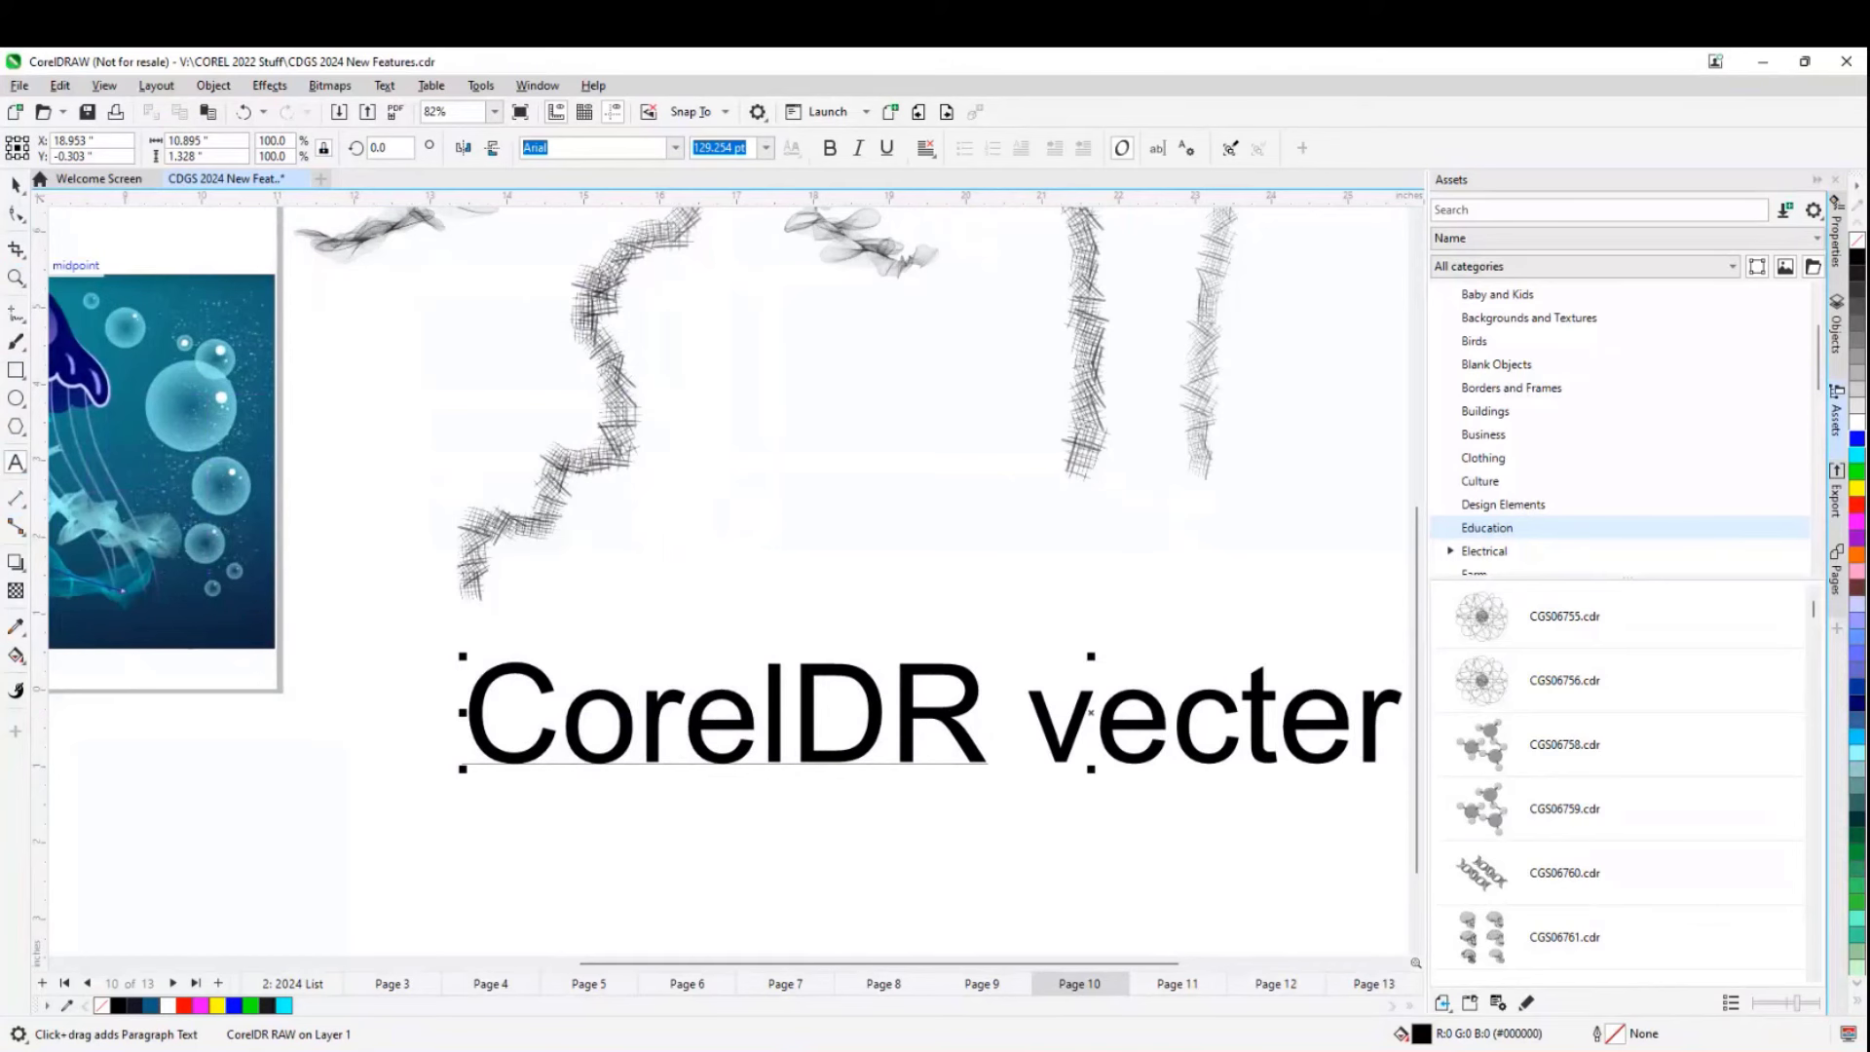
pyautogui.click(15, 185)
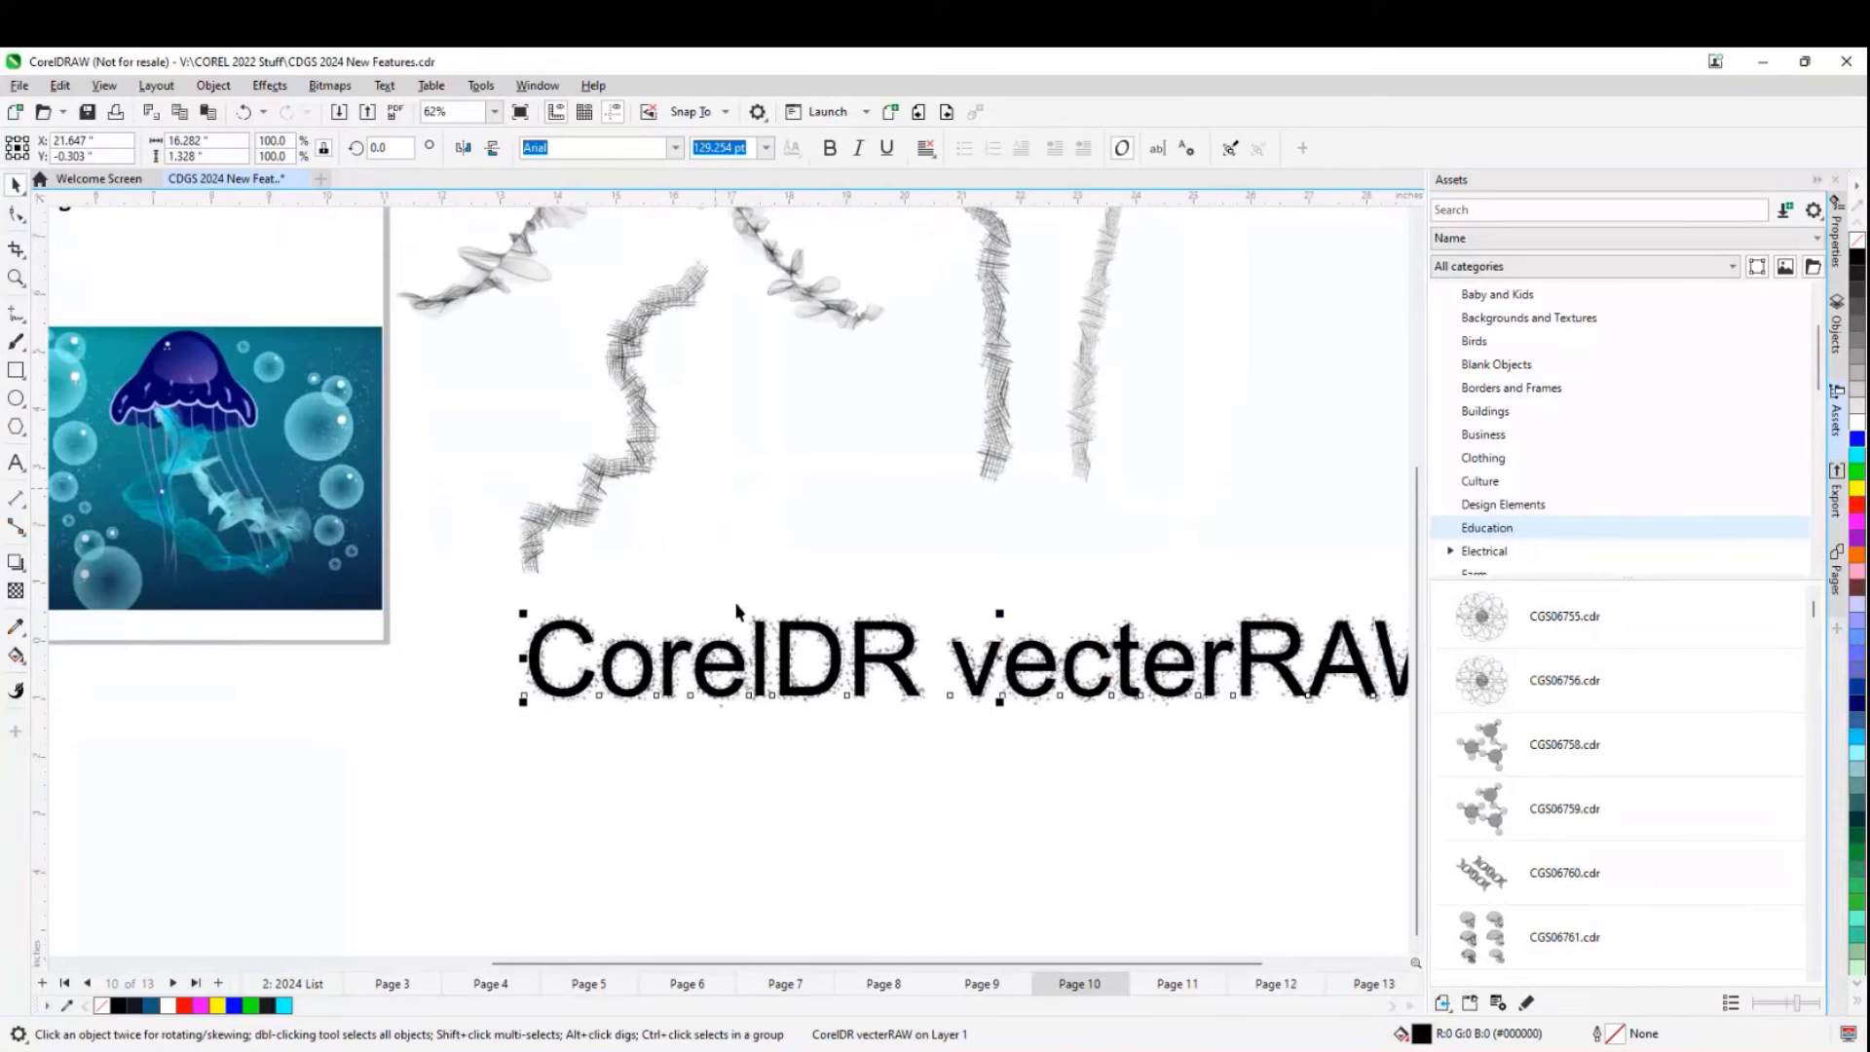
pyautogui.scroll(-1, 815, 670)
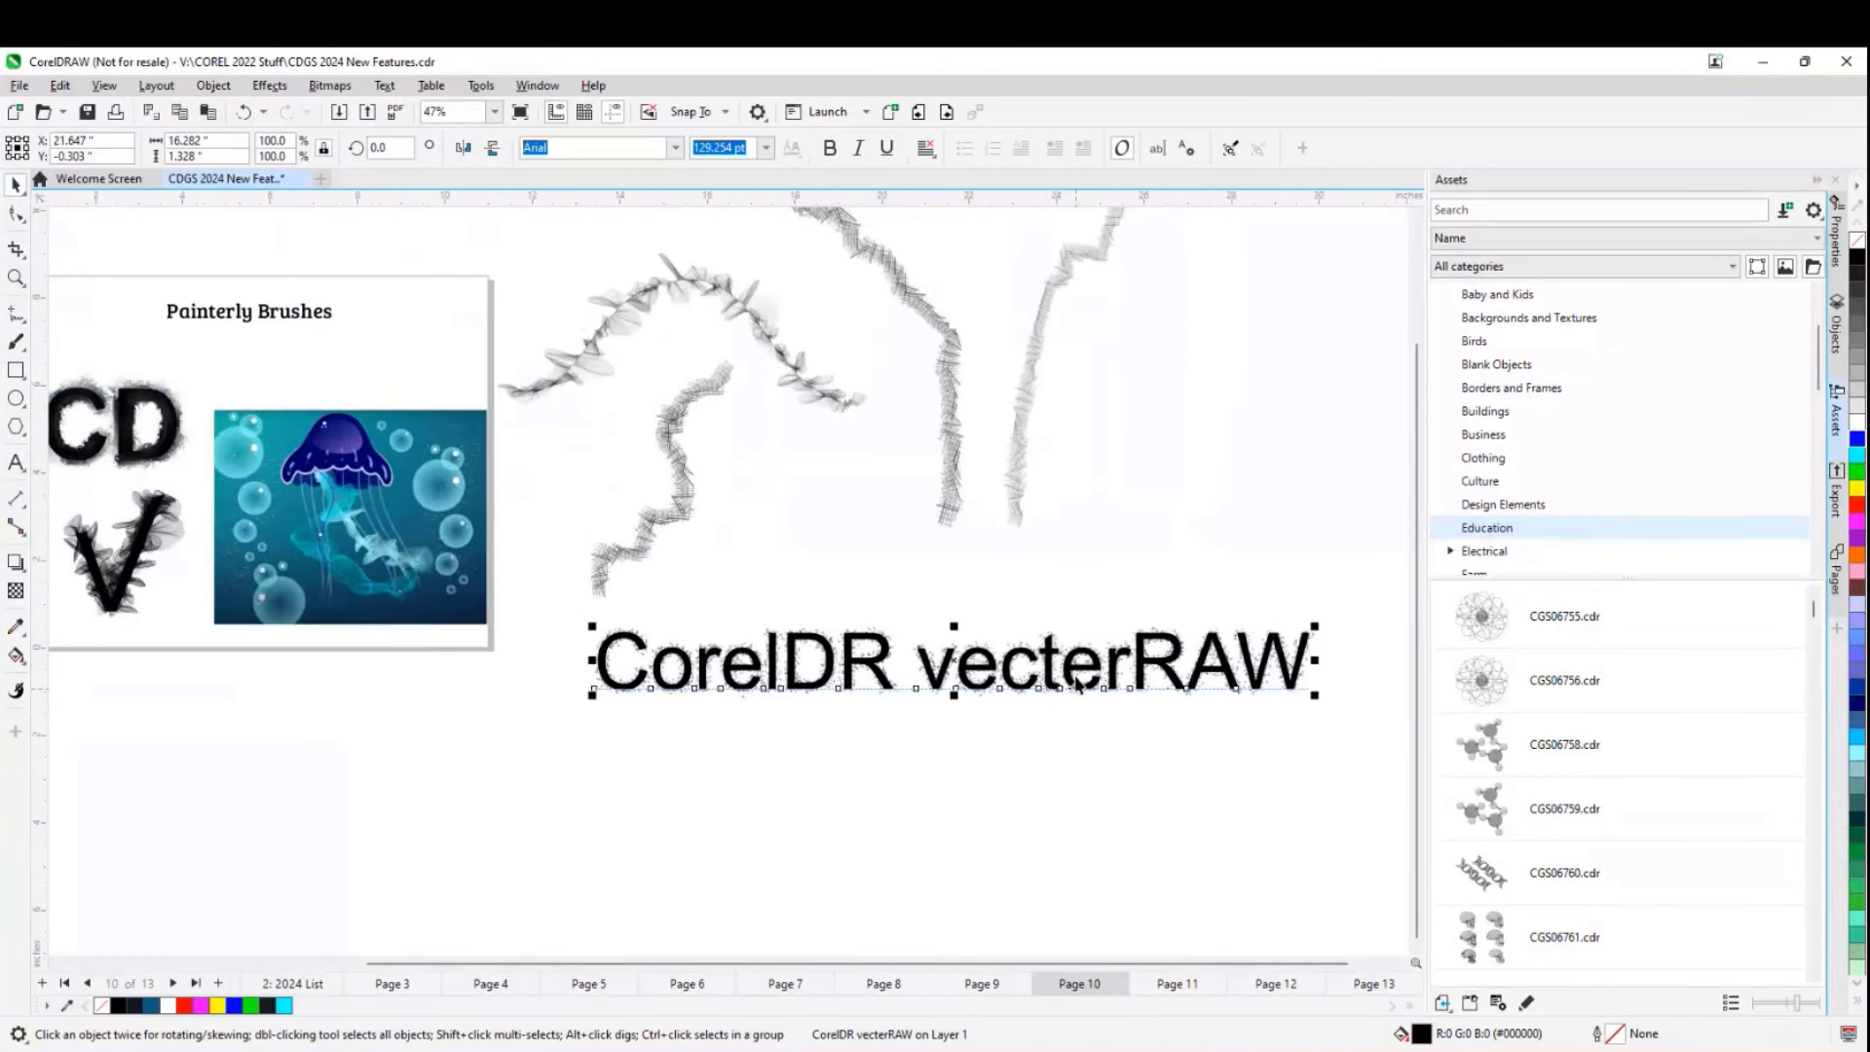
pyautogui.scroll(2, 961, 672)
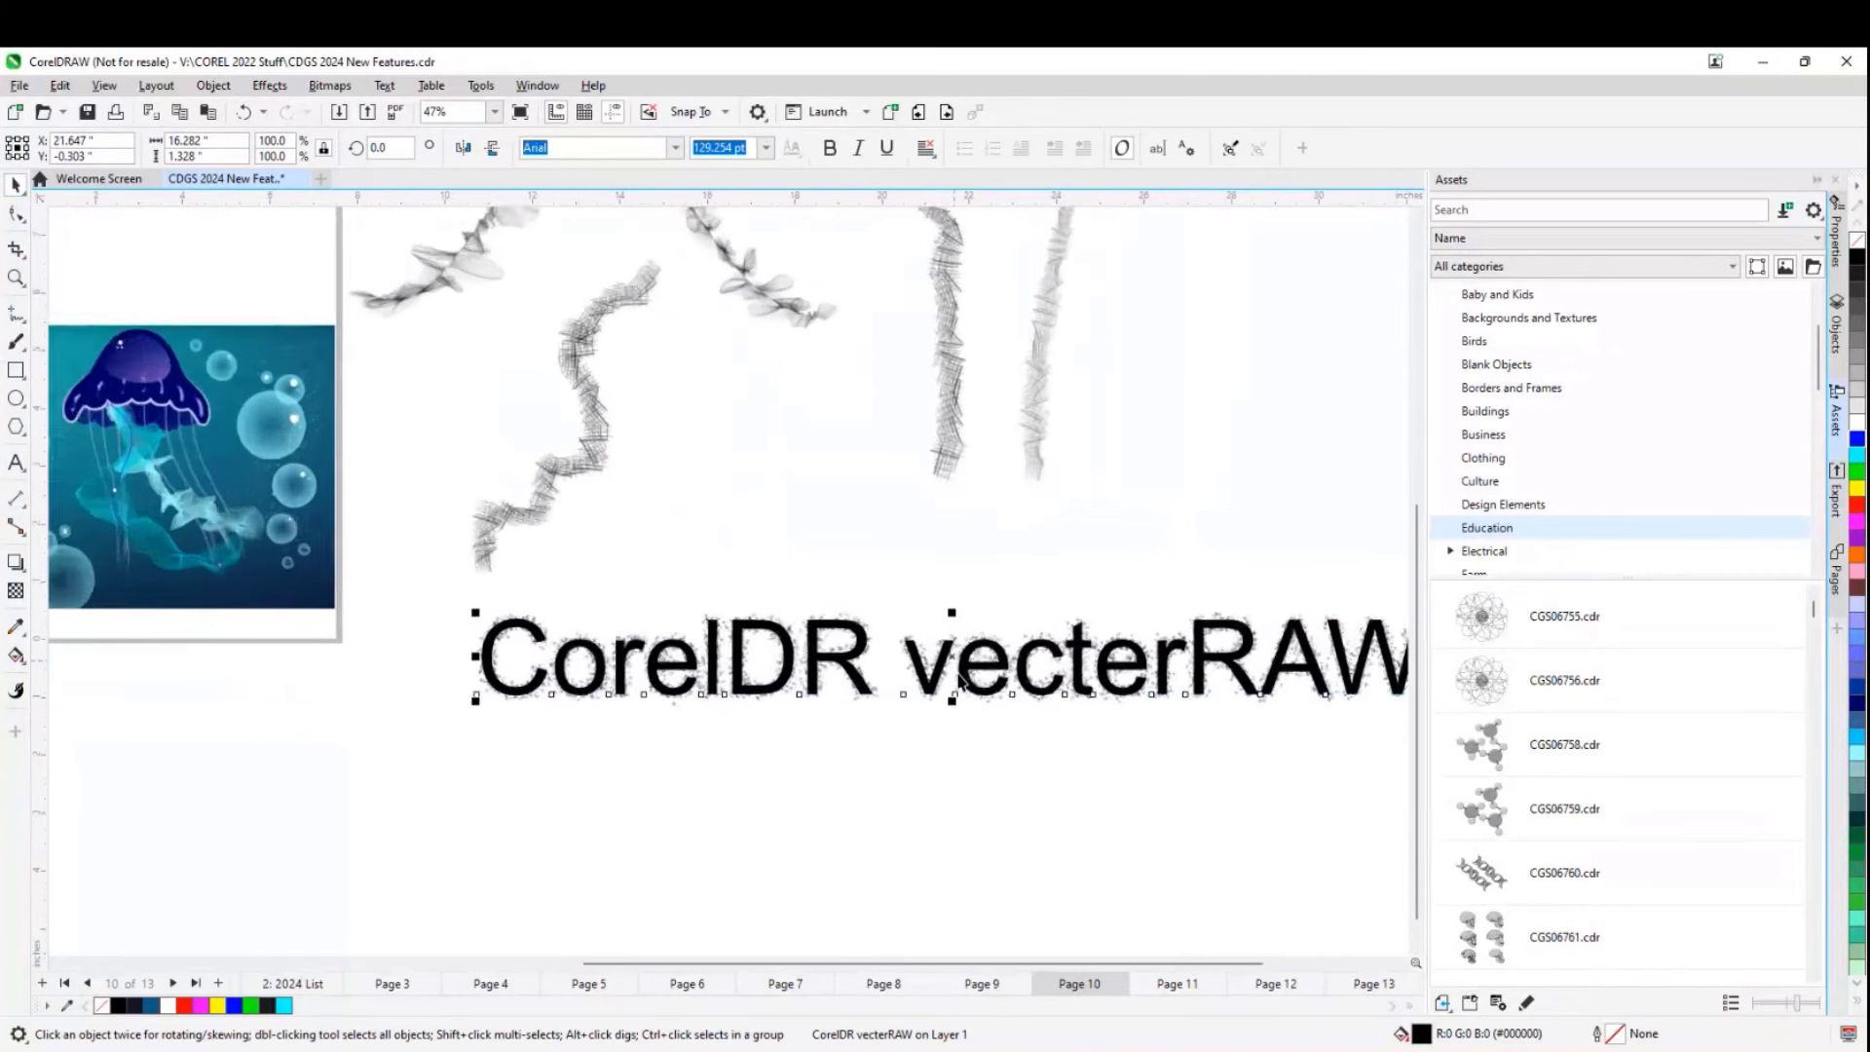
pyautogui.scroll(-2, 643, 668)
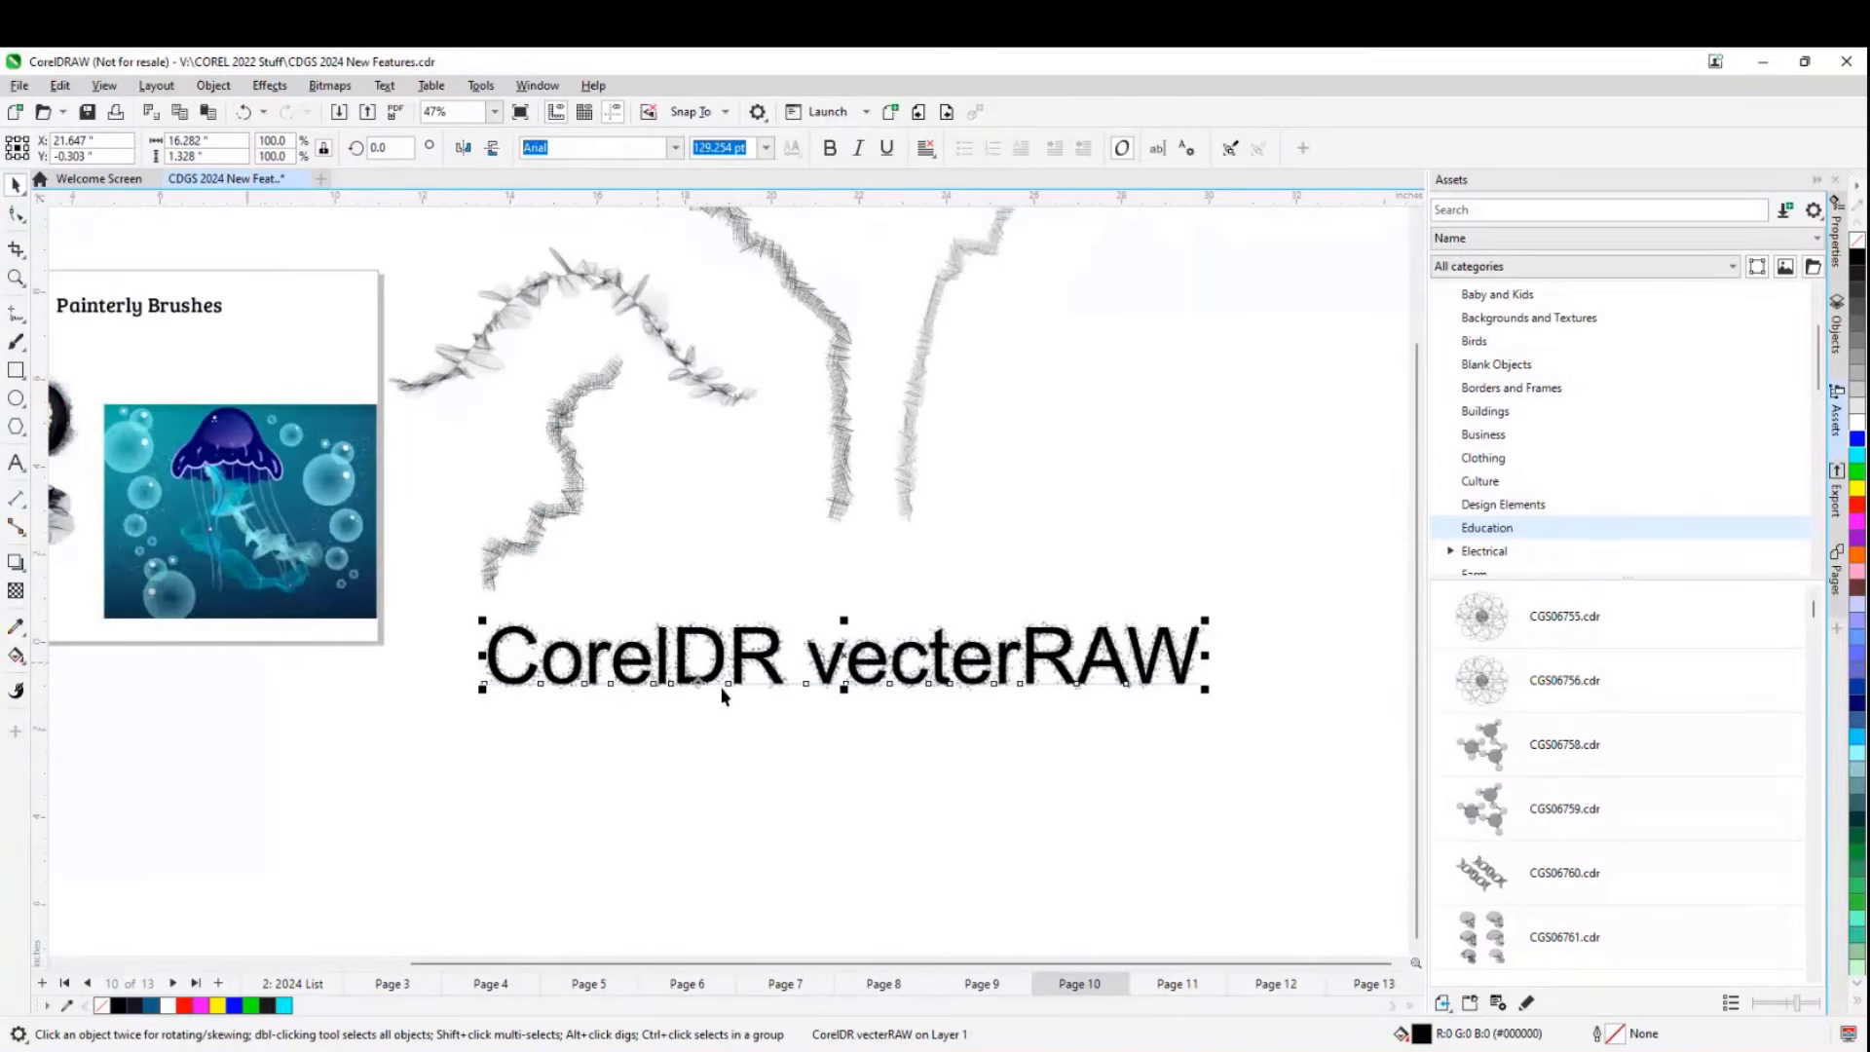
# - Replace the brush on the "CorelDR vecterRAW" text's brushstroke with the Flare painterly brush
pyautogui.click(597, 751)
pyautogui.click(588, 674)
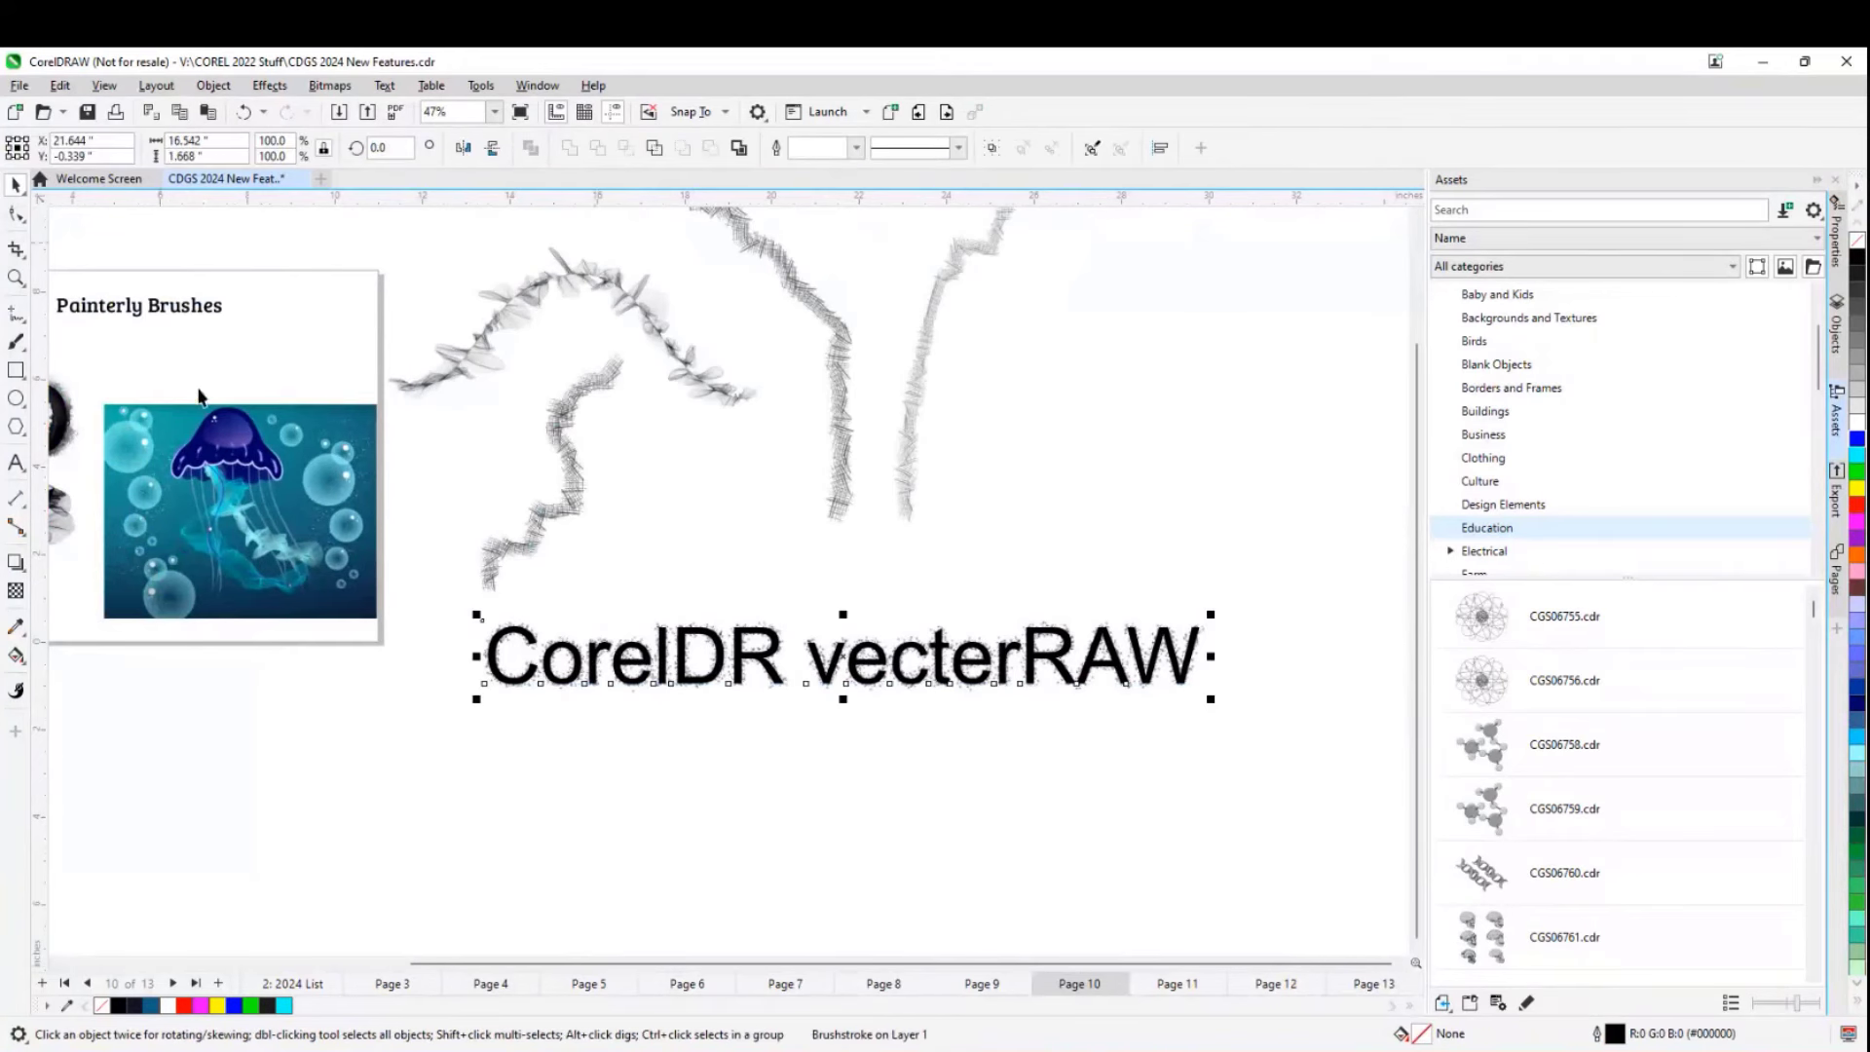
pyautogui.click(15, 341)
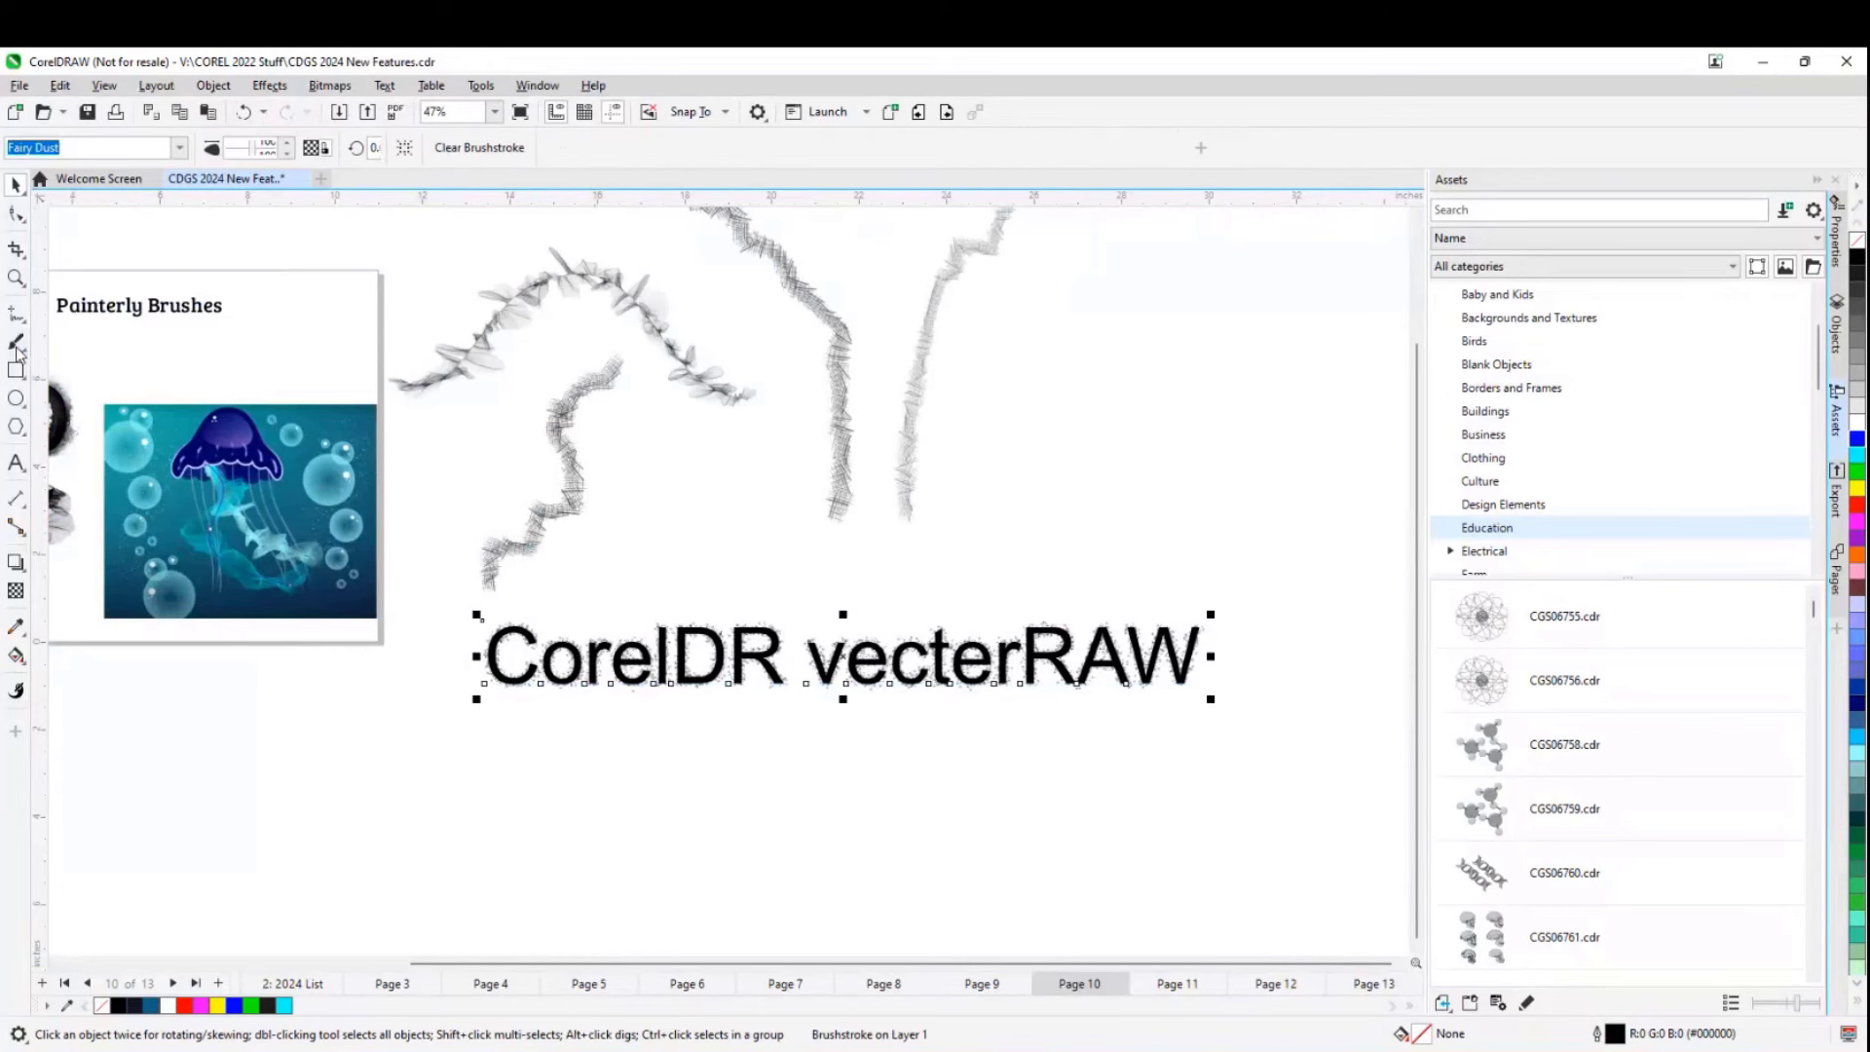
pyautogui.click(179, 147)
pyautogui.scroll(-6, 146, 326)
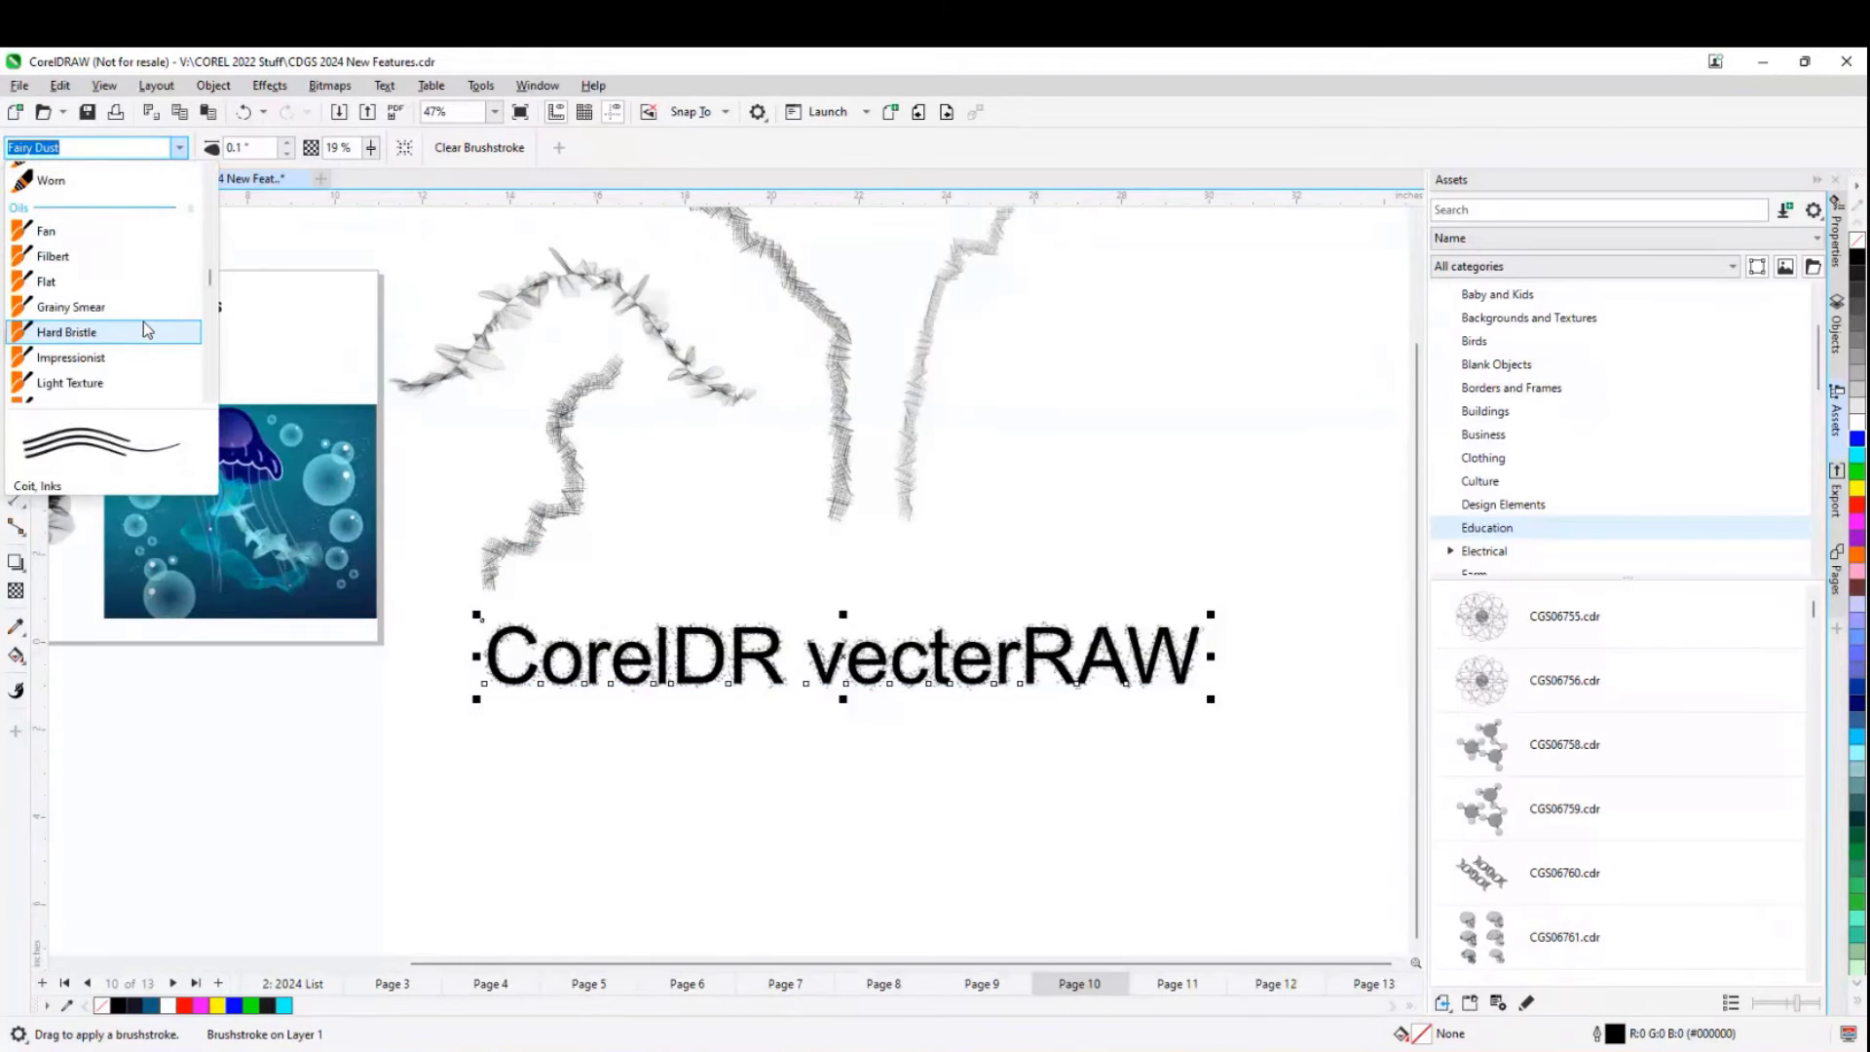
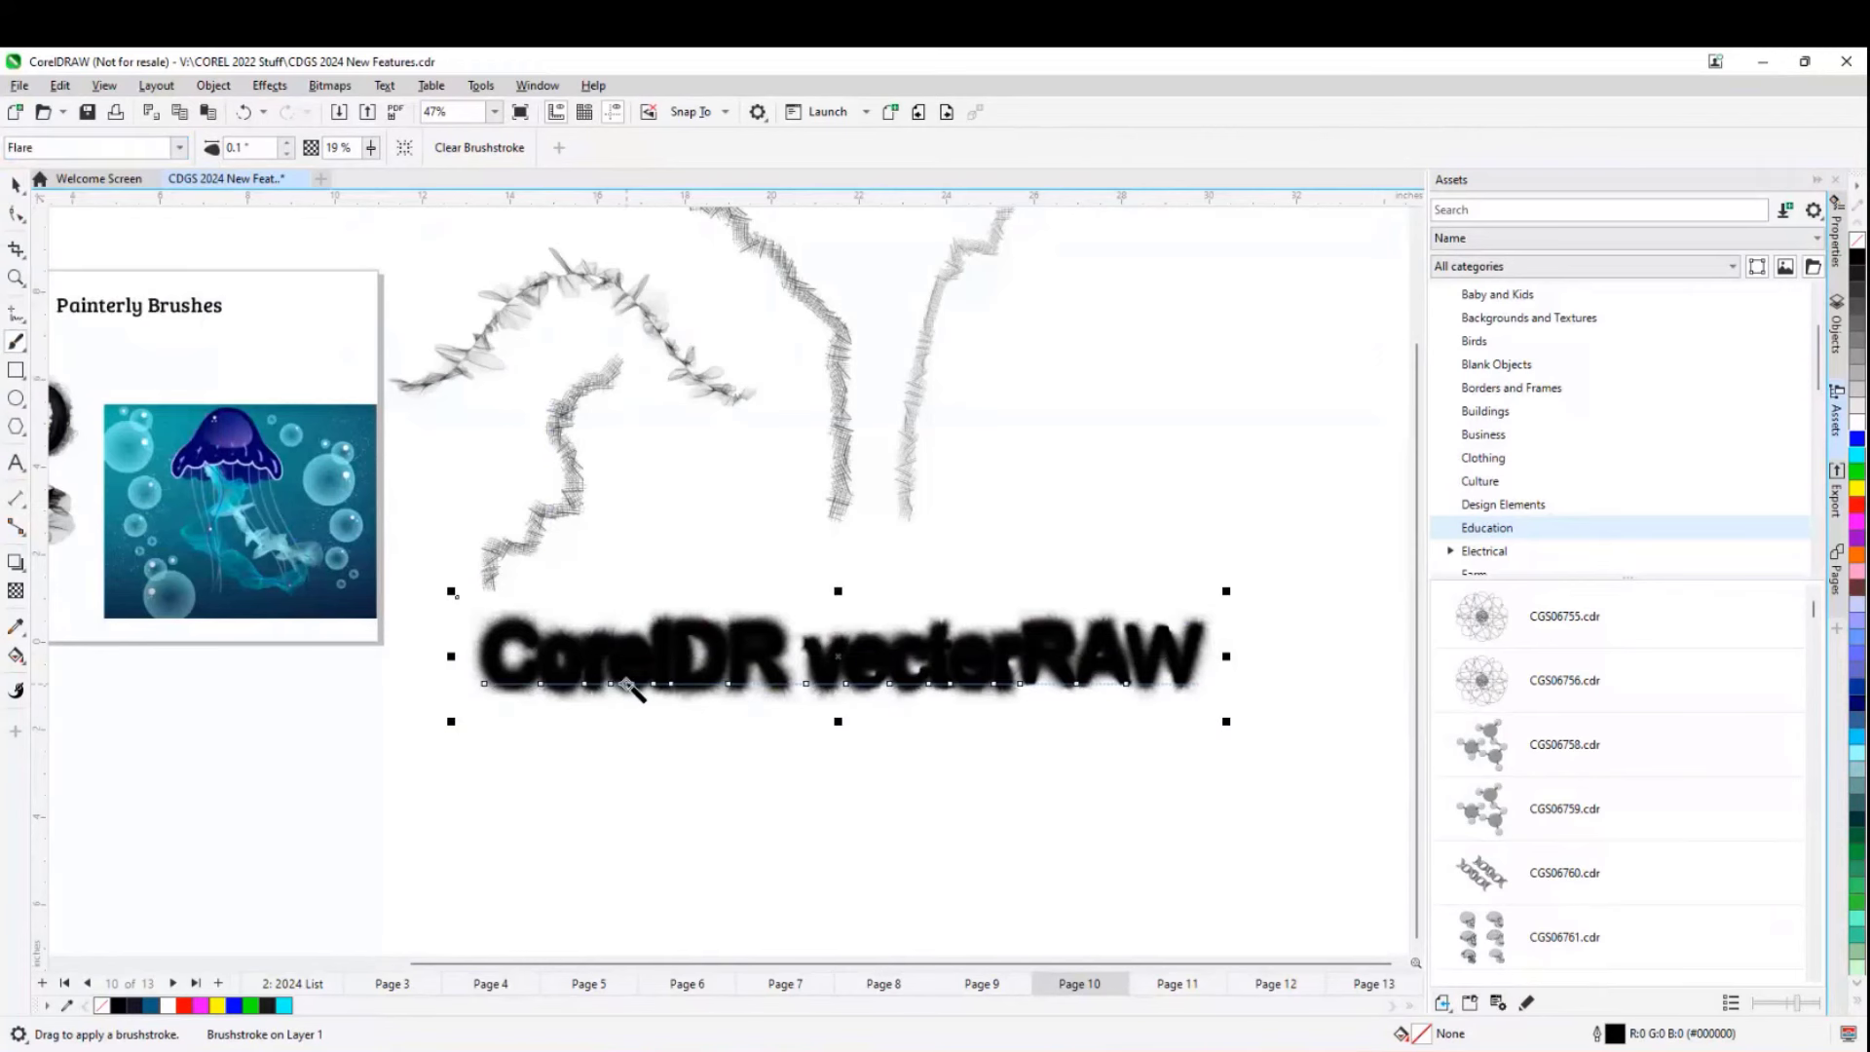
pyautogui.scroll(2, 594, 685)
pyautogui.scroll(-1, 531, 685)
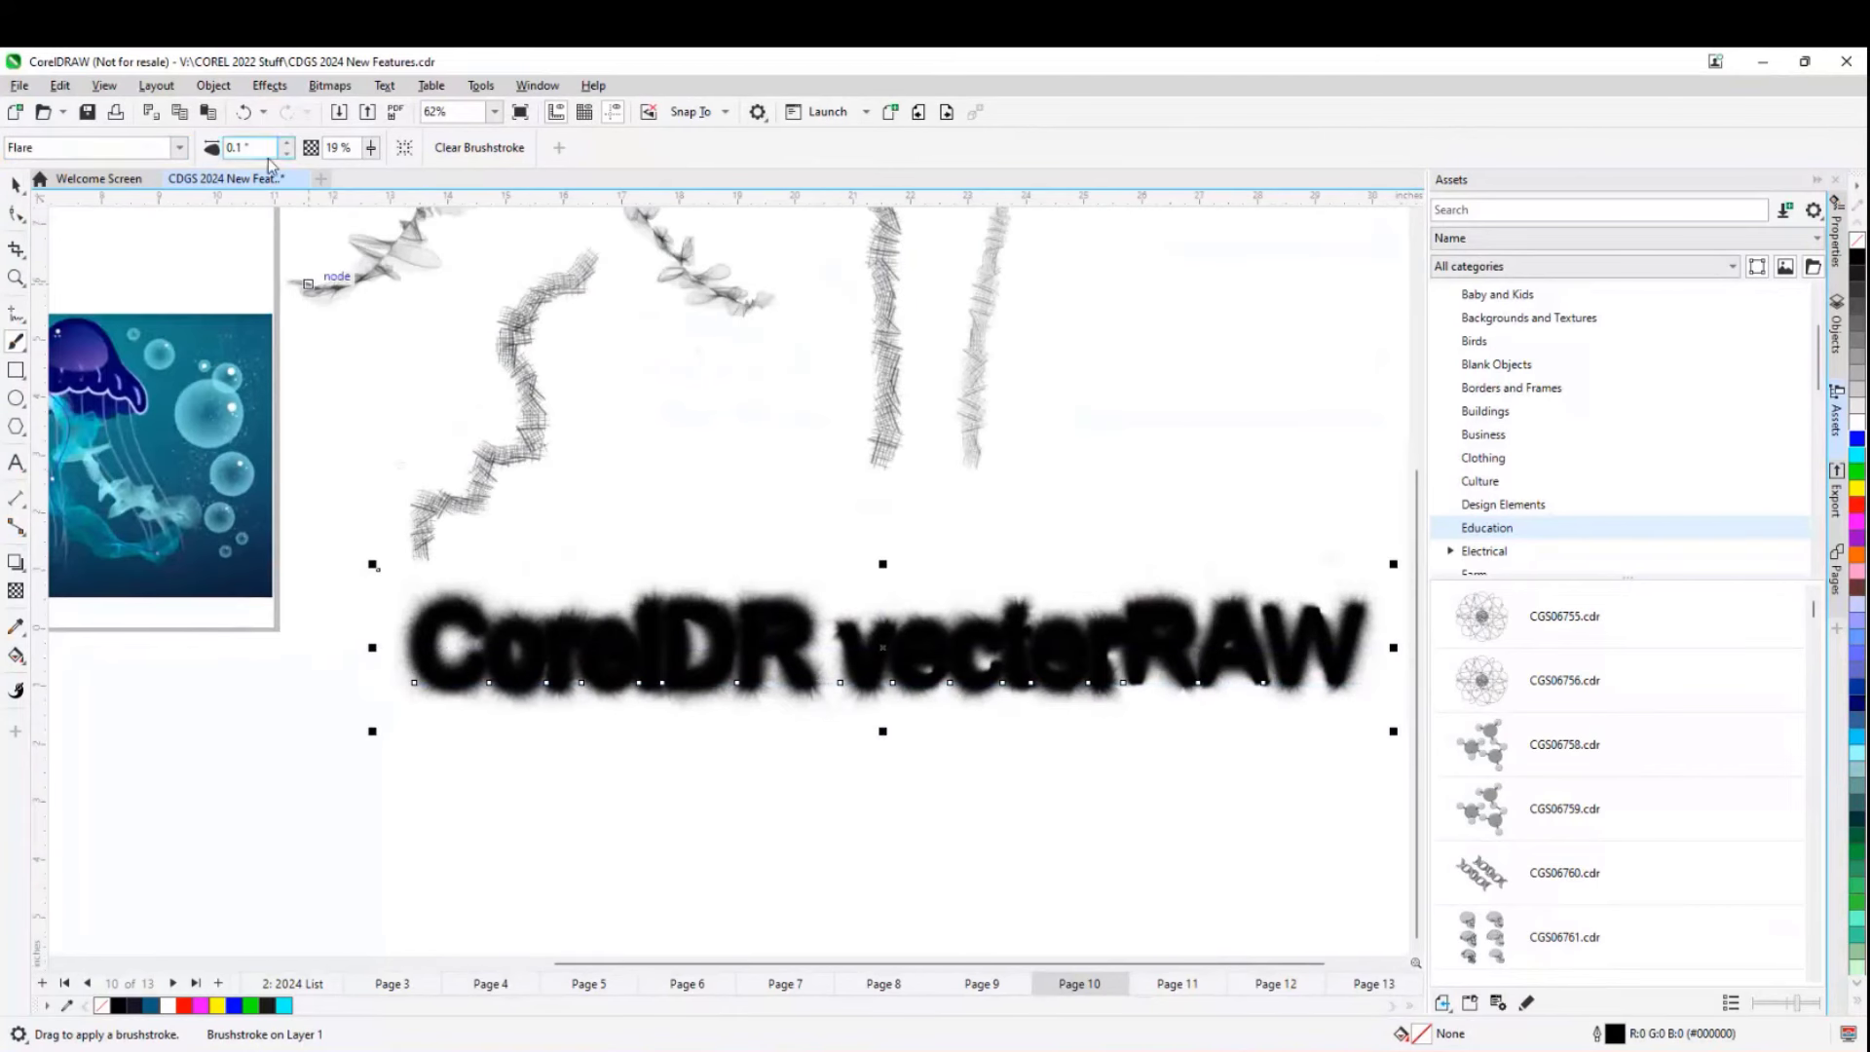
# - Set the text's Flare brushstroke to a brush size of 0.05 inch and a transparency of 57%
pyautogui.moveTo(262, 152); pyautogui.dragTo(194, 151)
pyautogui.write('.05')
pyautogui.press('Return')
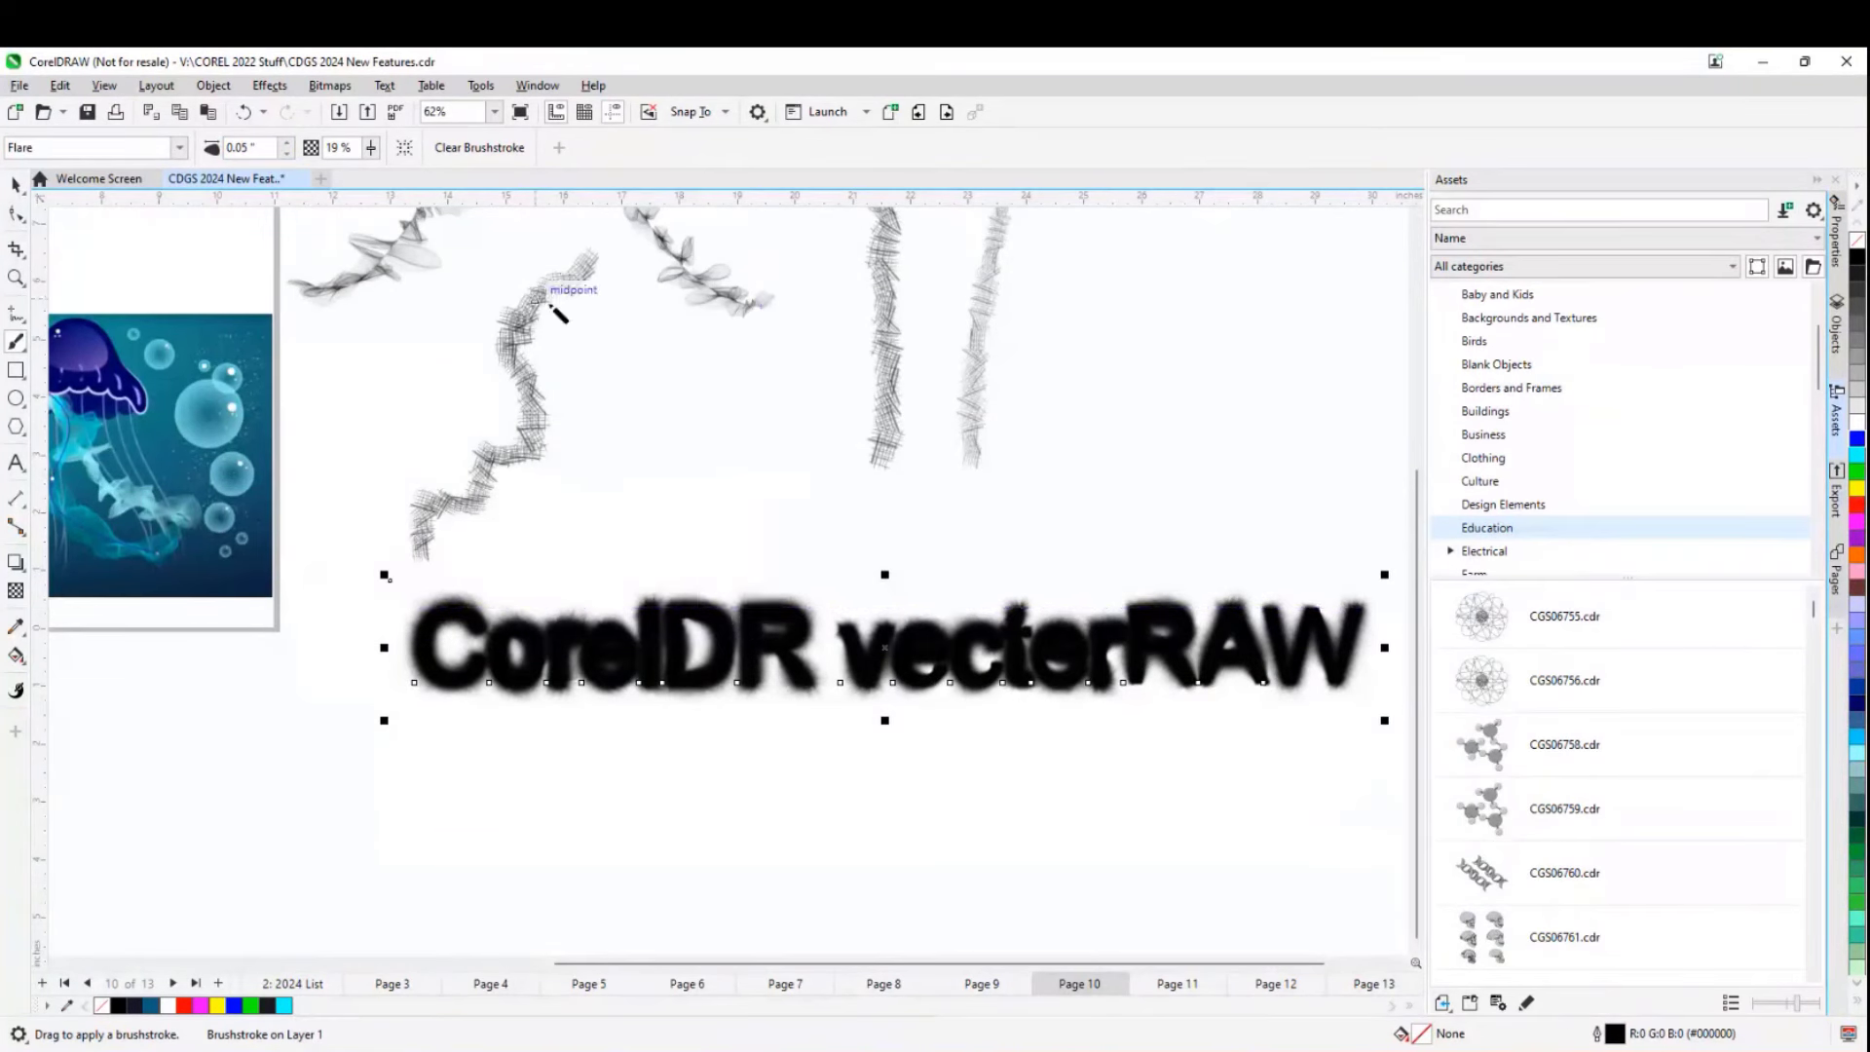
pyautogui.click(371, 148)
pyautogui.moveTo(371, 156); pyautogui.dragTo(403, 163)
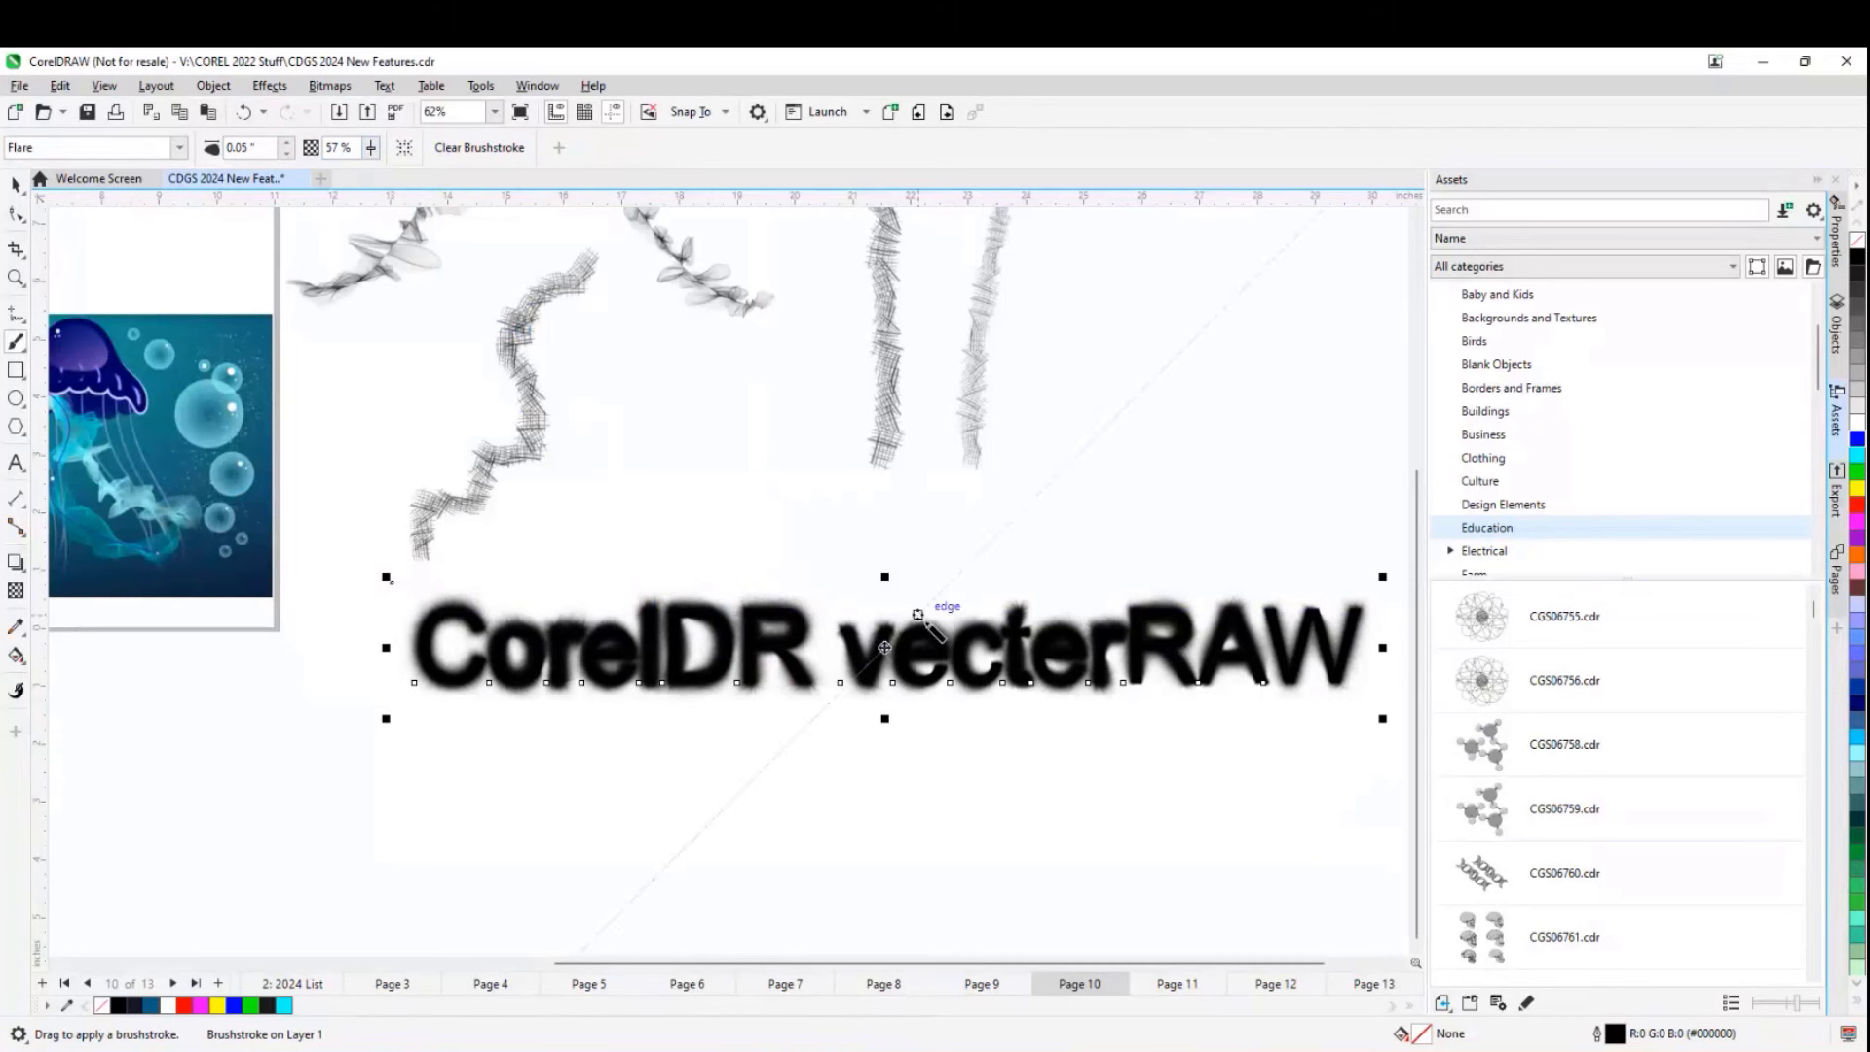
# - Remove "R vecter" from the brushed text so it reads CorelDRAW, and deselect it
pyautogui.click(16, 462)
pyautogui.click(1128, 647)
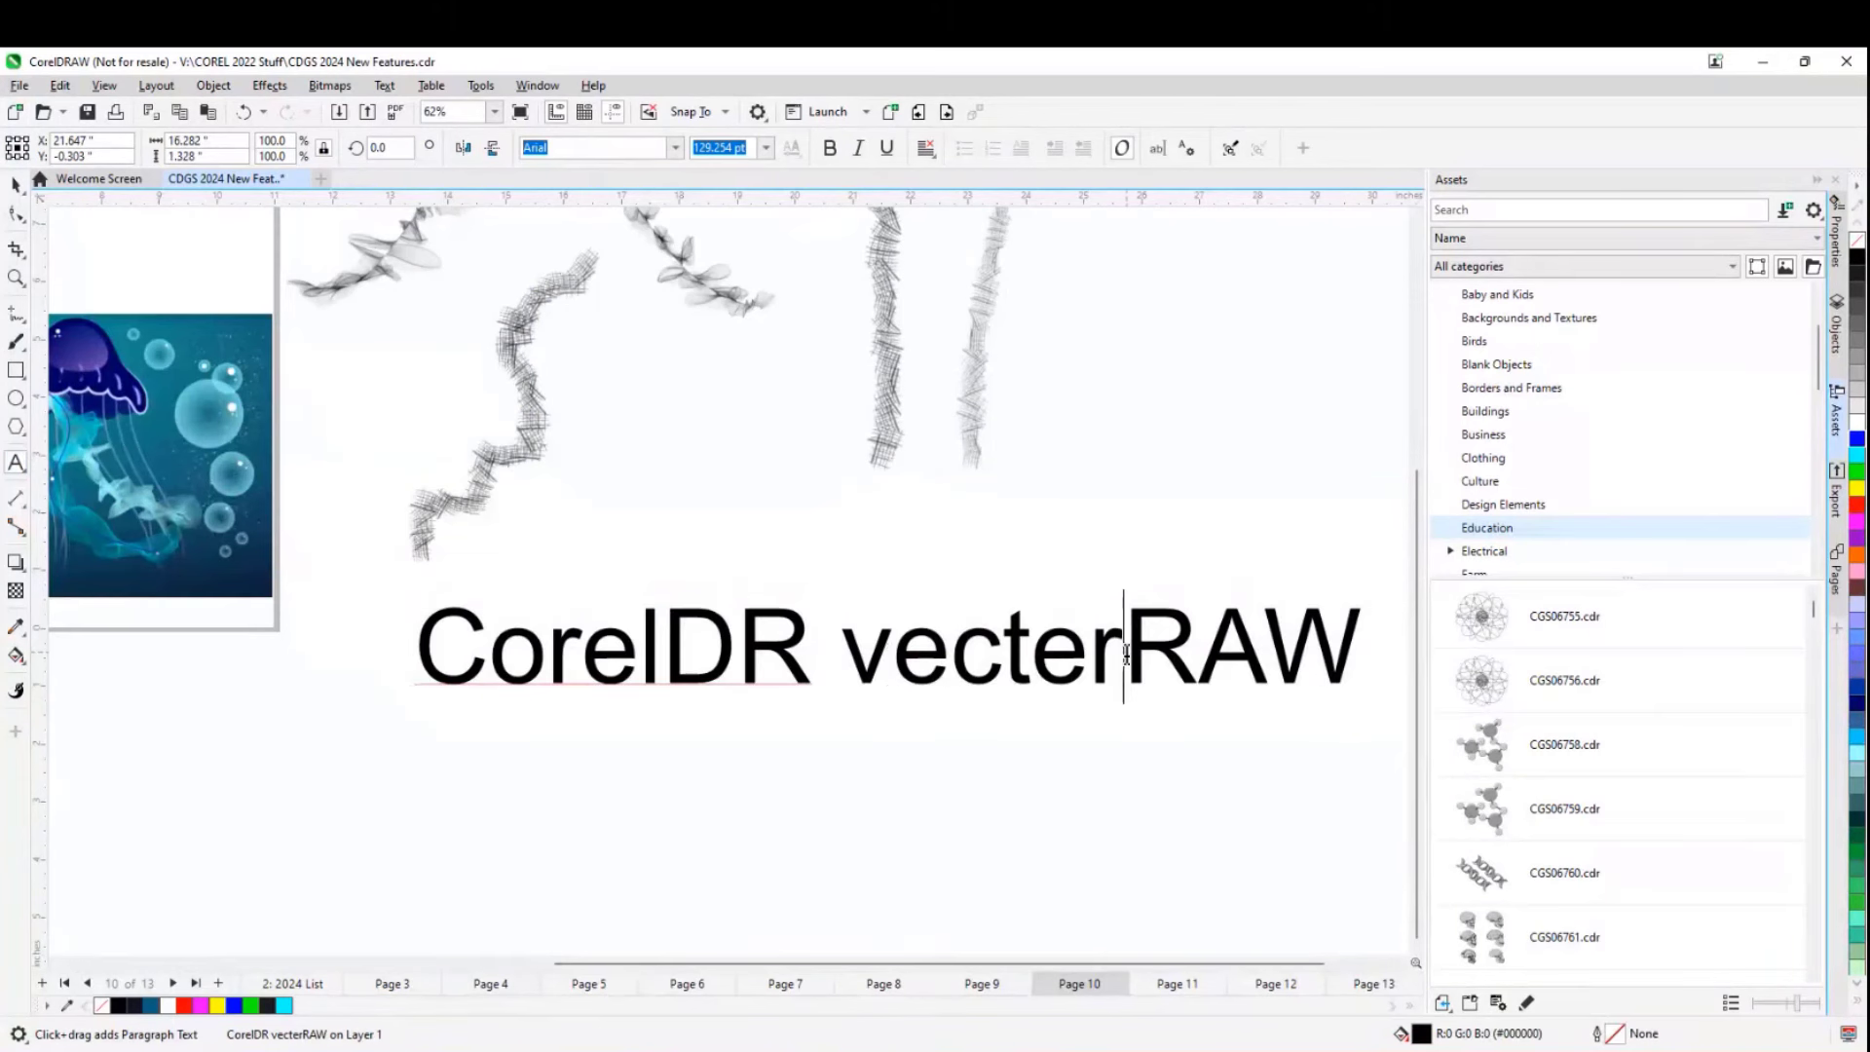
pyautogui.press('BackSpace')
pyautogui.press('BackSpace')
pyautogui.press('BackSpace')
pyautogui.press('BackSpace')
pyautogui.press('BackSpace')
pyautogui.press('BackSpace')
pyautogui.press('BackSpace')
pyautogui.press('BackSpace')
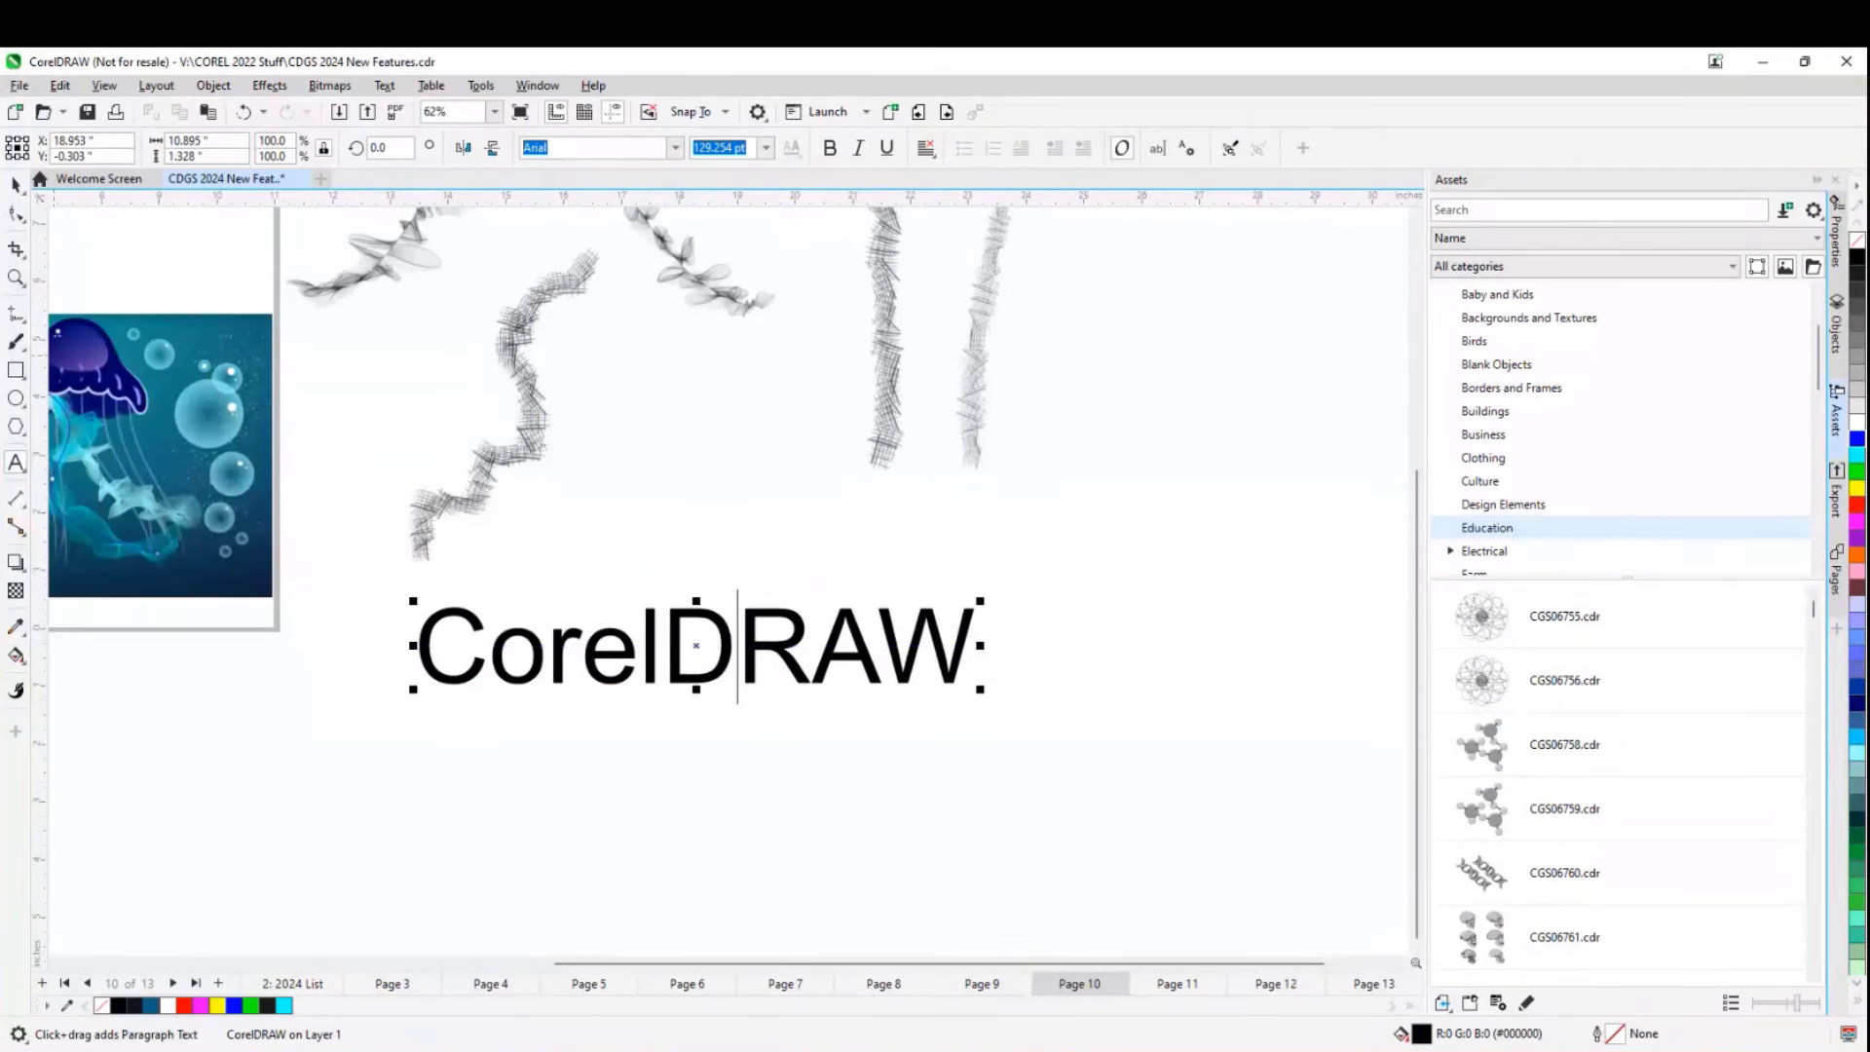
pyautogui.click(15, 184)
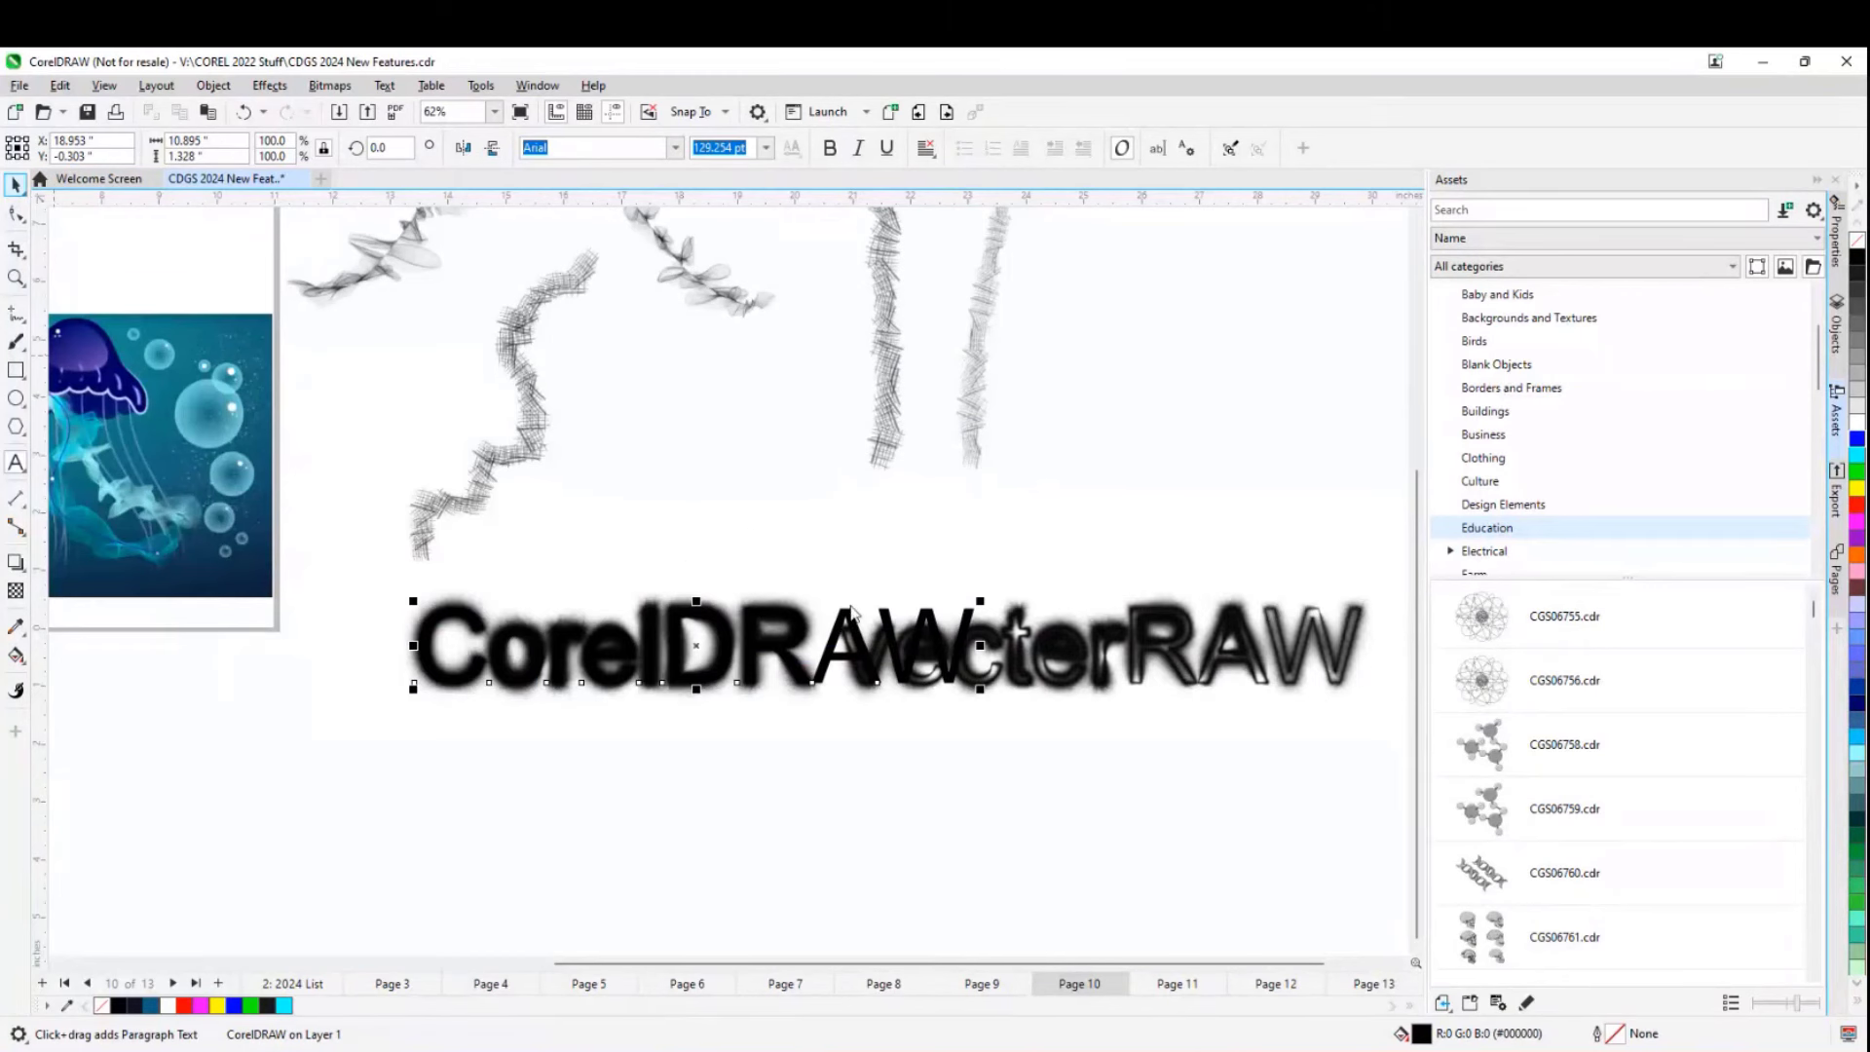
pyautogui.click(907, 579)
pyautogui.scroll(2, 935, 587)
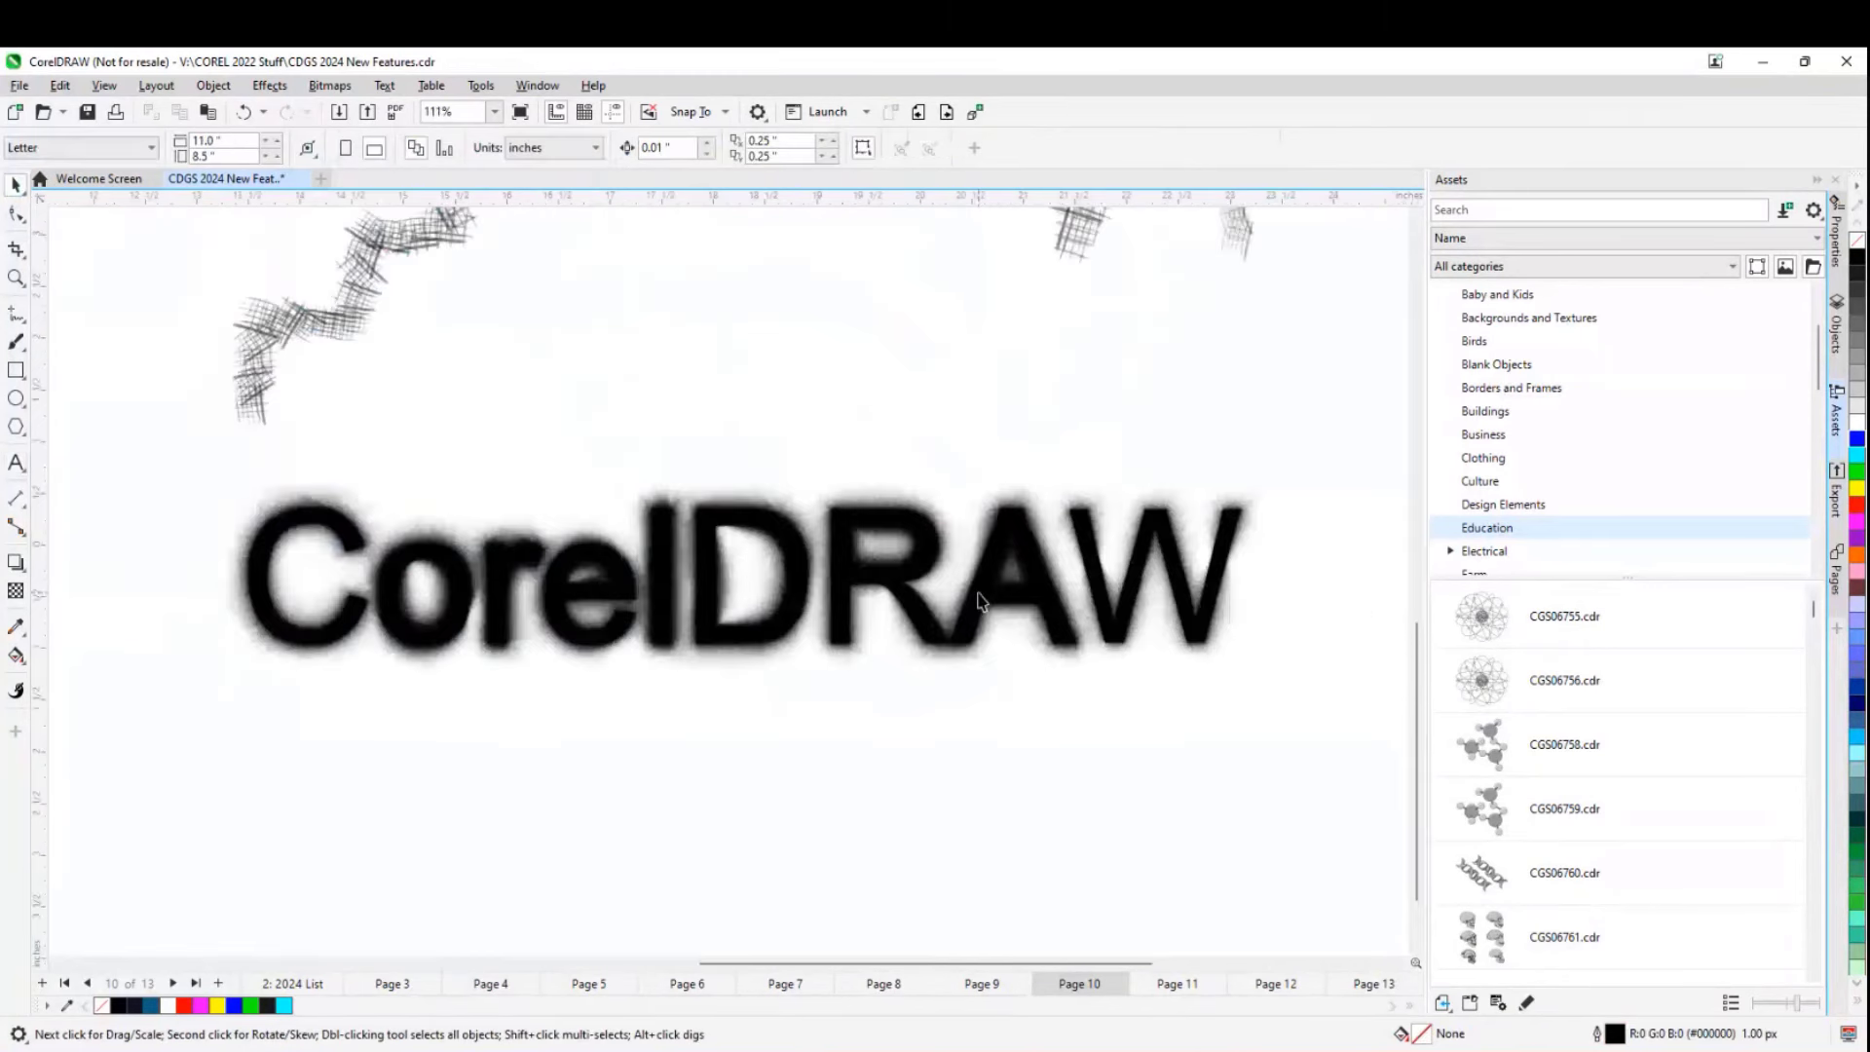
pyautogui.scroll(-1, 963, 595)
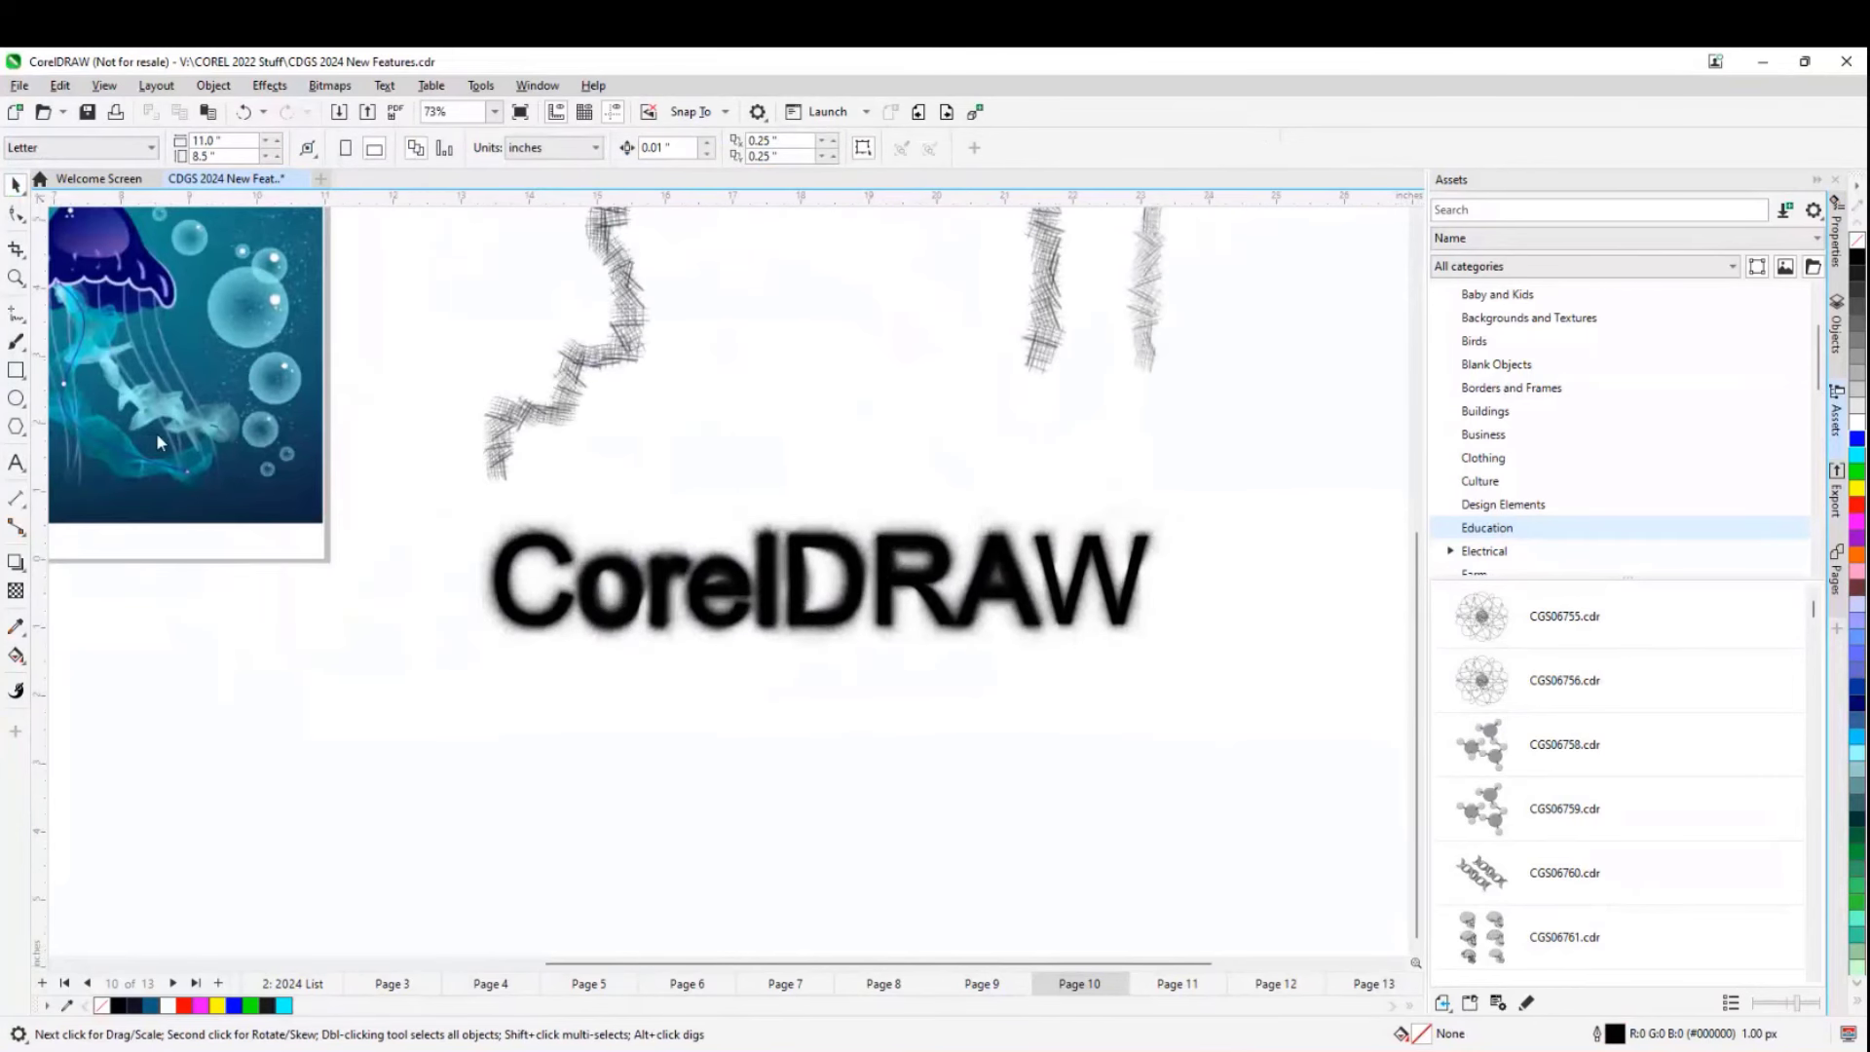
# - Draw a rectangle about 3.6 by 4.9 inches below the page and apply the Wild painterly brush from Airbrushes to it
pyautogui.scroll(-1, 155, 443)
pyautogui.press('F6')
pyautogui.moveTo(334, 594)
pyautogui.mouseDown()
pyautogui.moveTo(756, 810)
pyautogui.moveTo(488, 843)
pyautogui.moveTo(516, 844)
pyautogui.mouseUp()
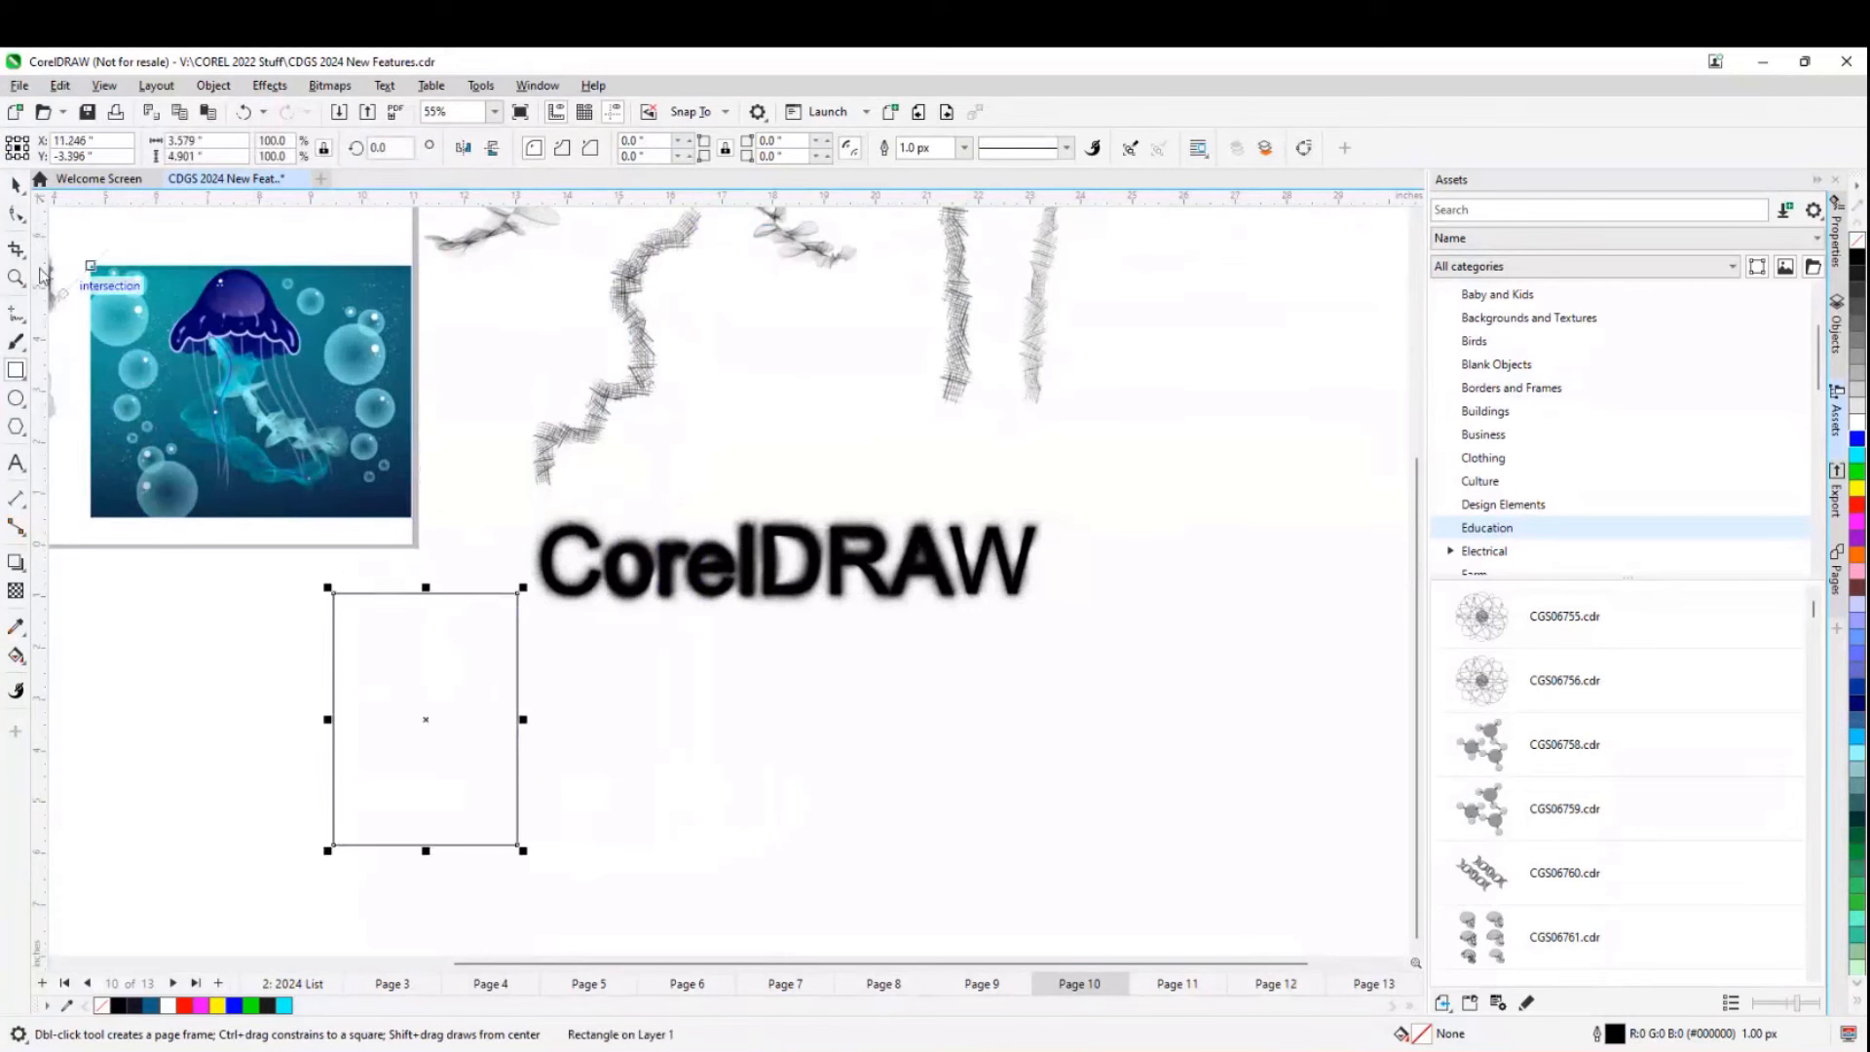
pyautogui.click(16, 341)
pyautogui.click(179, 149)
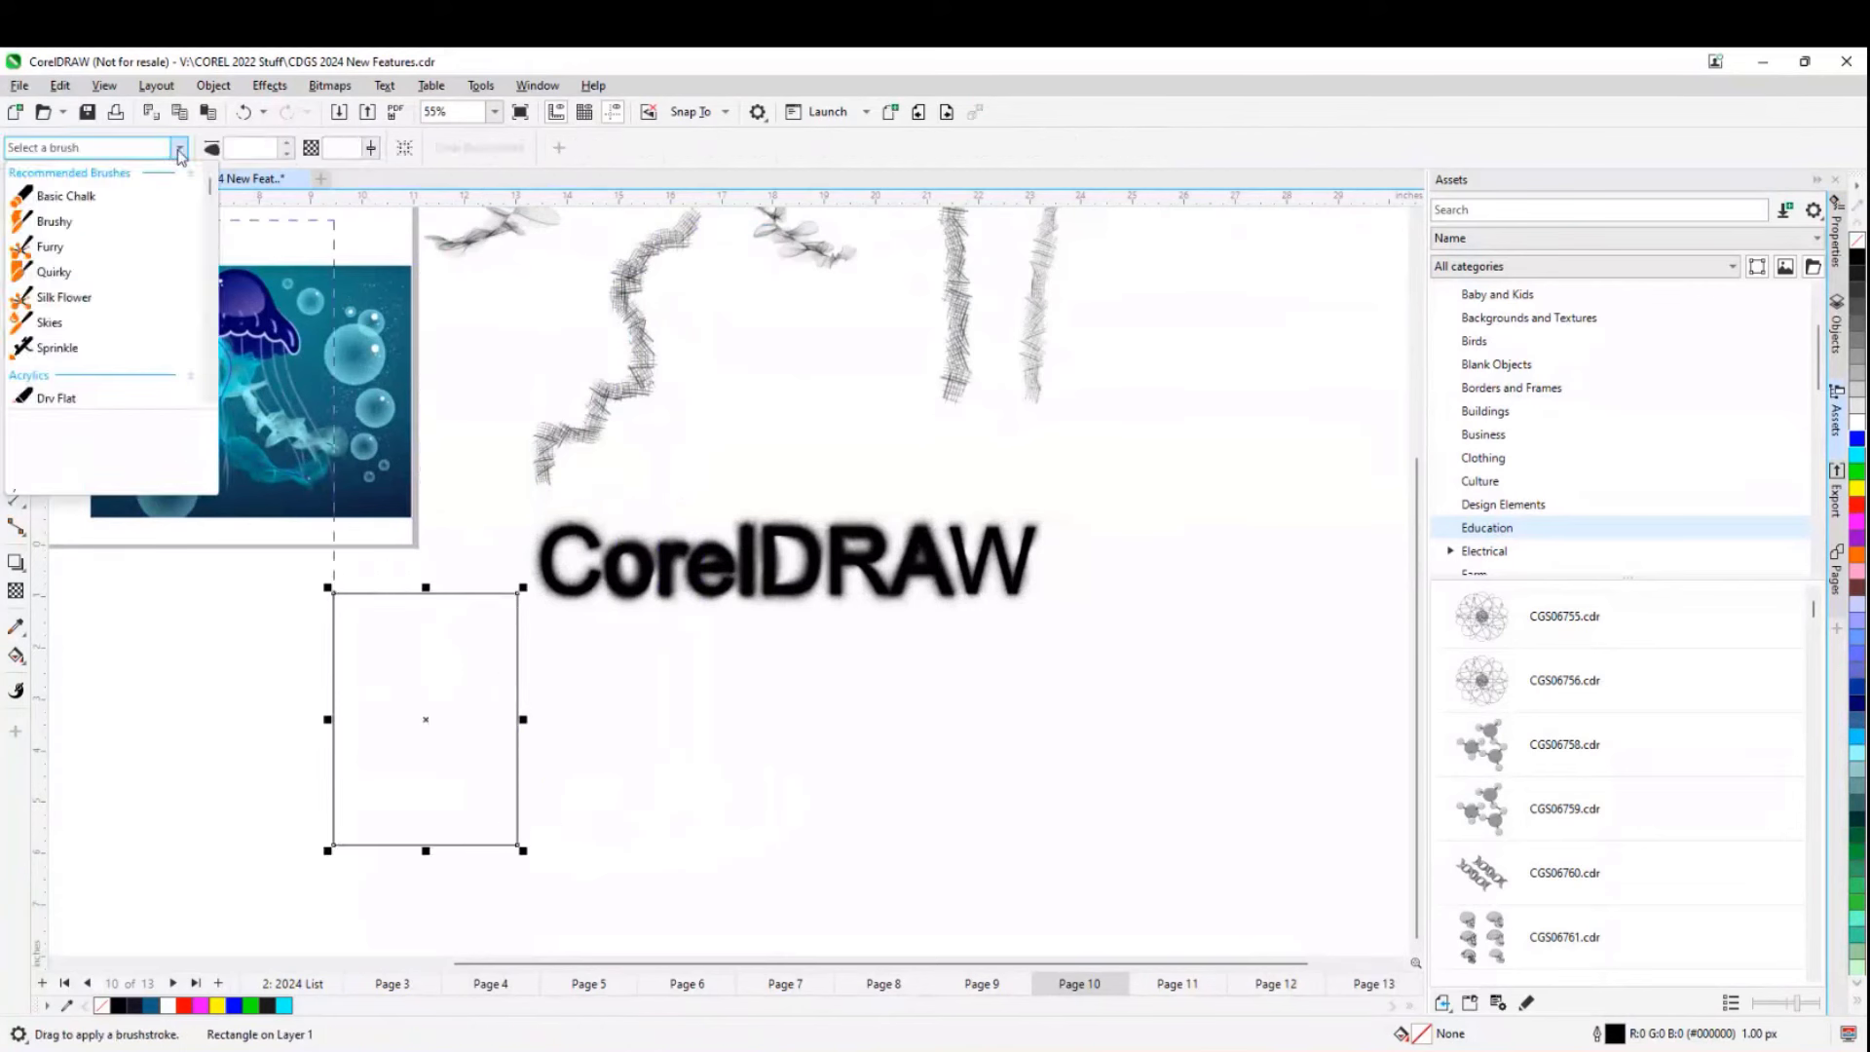
pyautogui.scroll(-5, 136, 293)
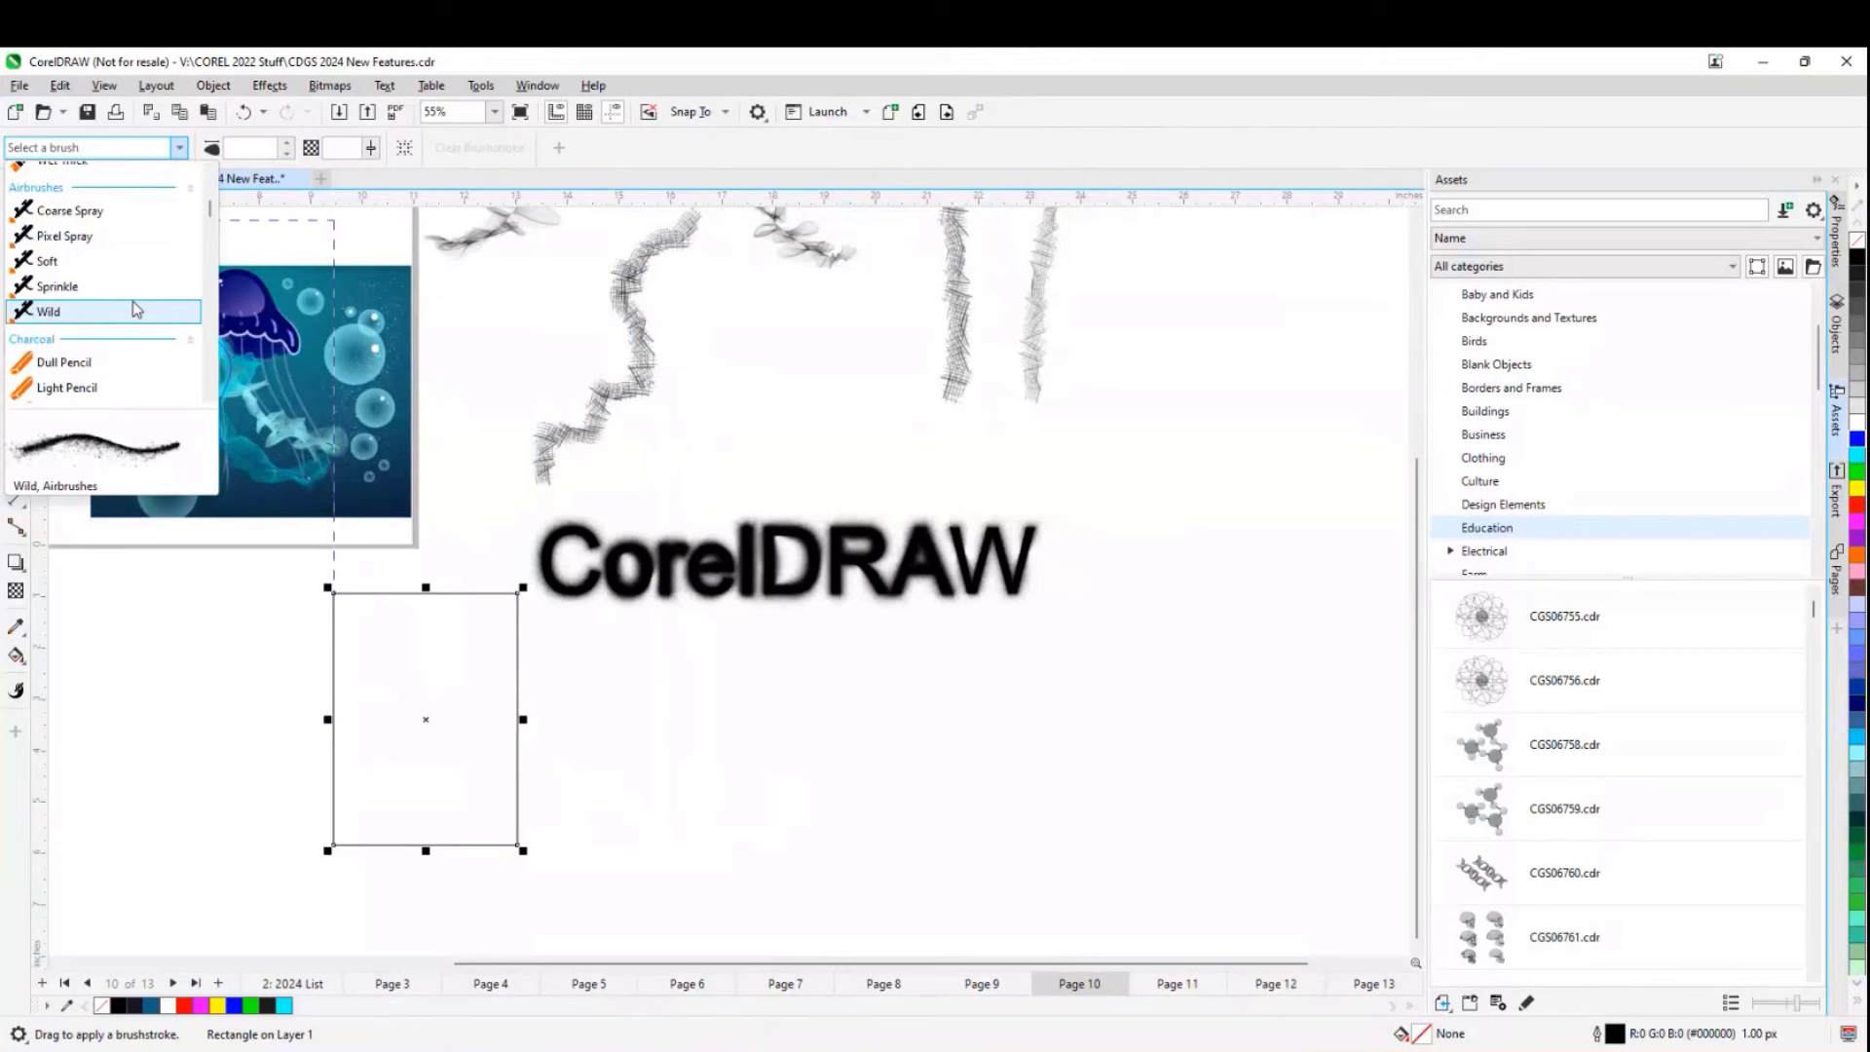
pyautogui.click(73, 317)
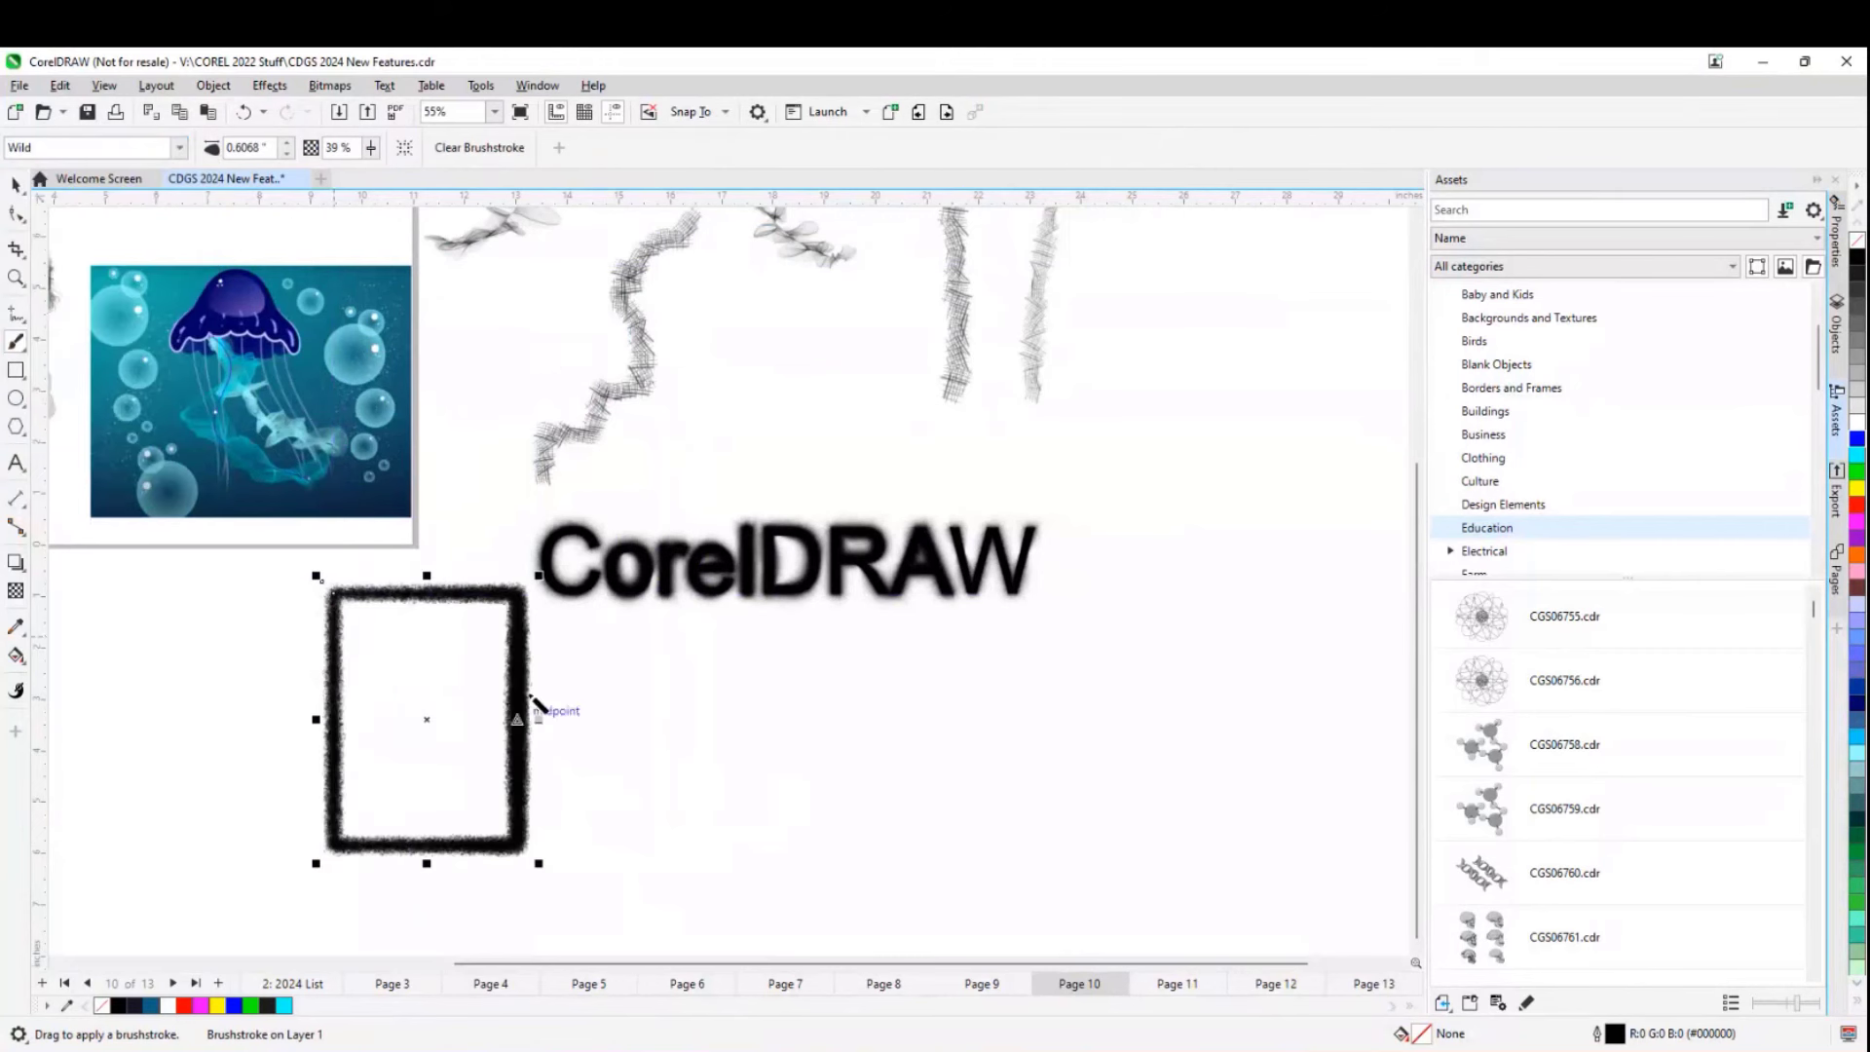
# - Clear the Wild brushstroke from the rectangle and deselect it
pyautogui.click(483, 148)
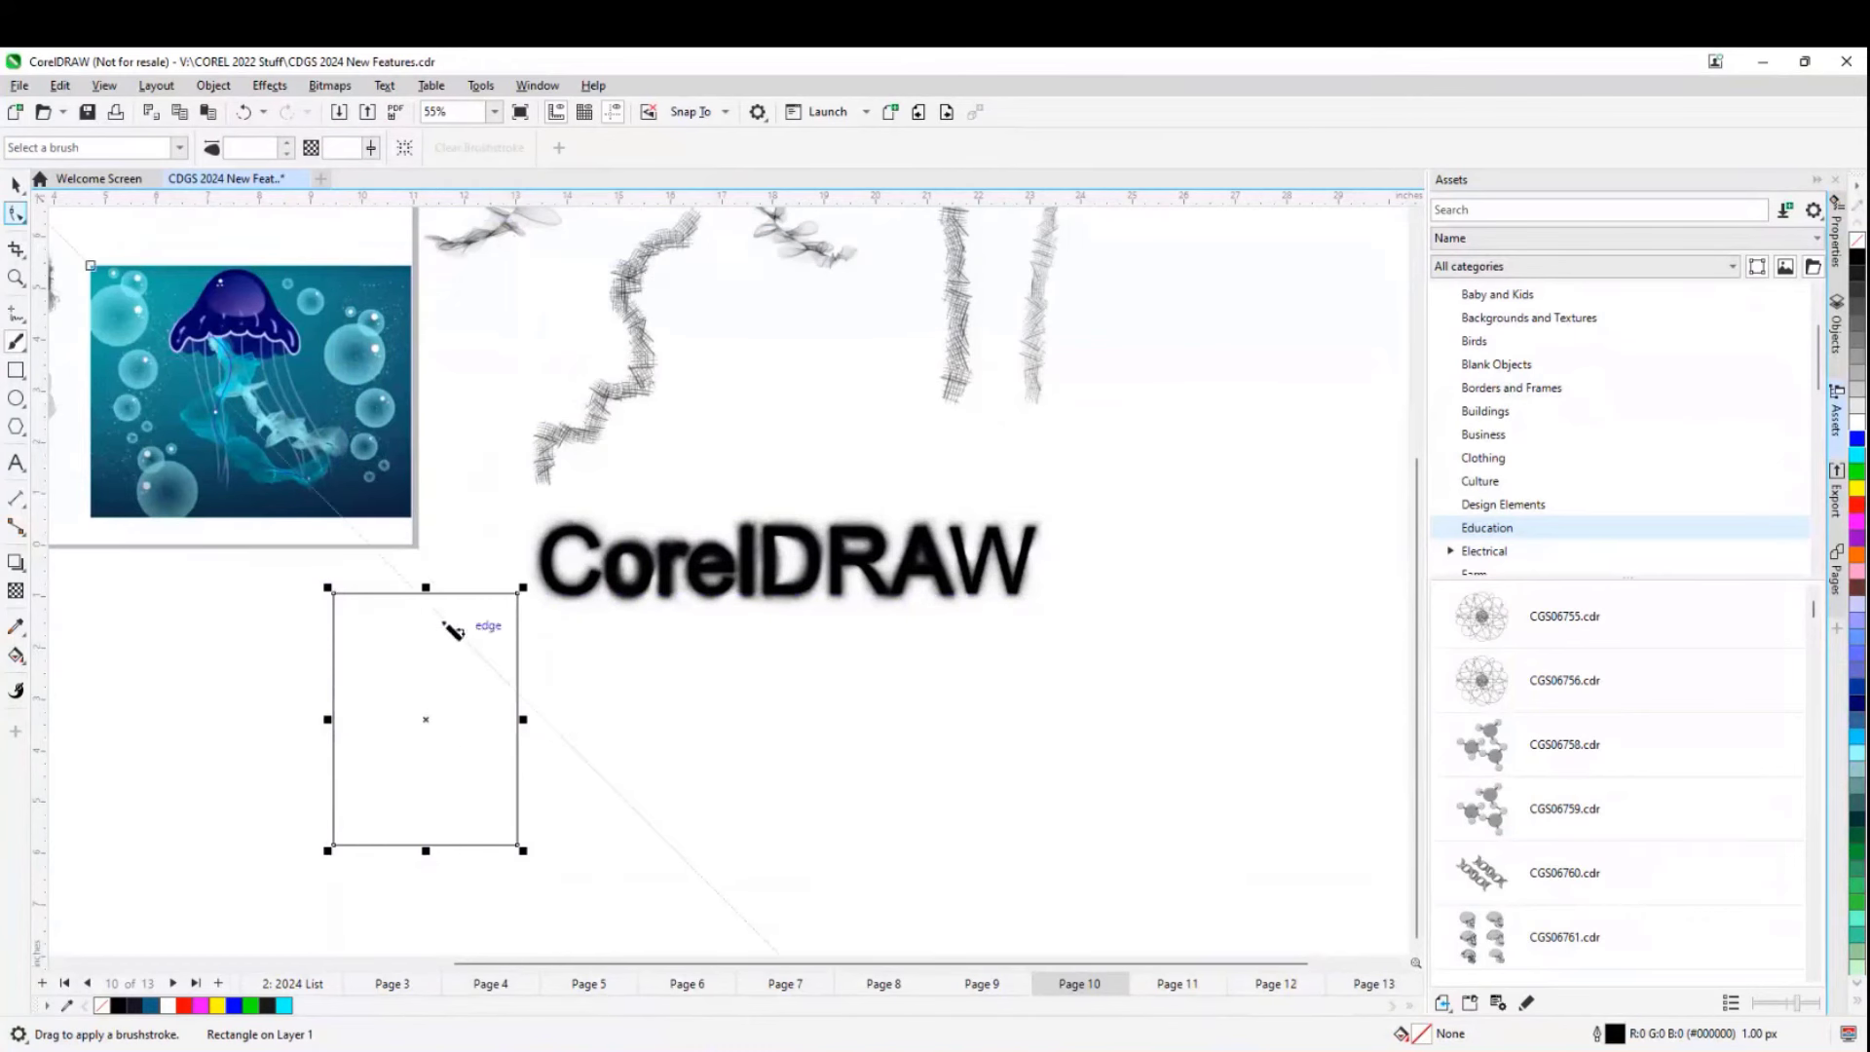
pyautogui.click(17, 186)
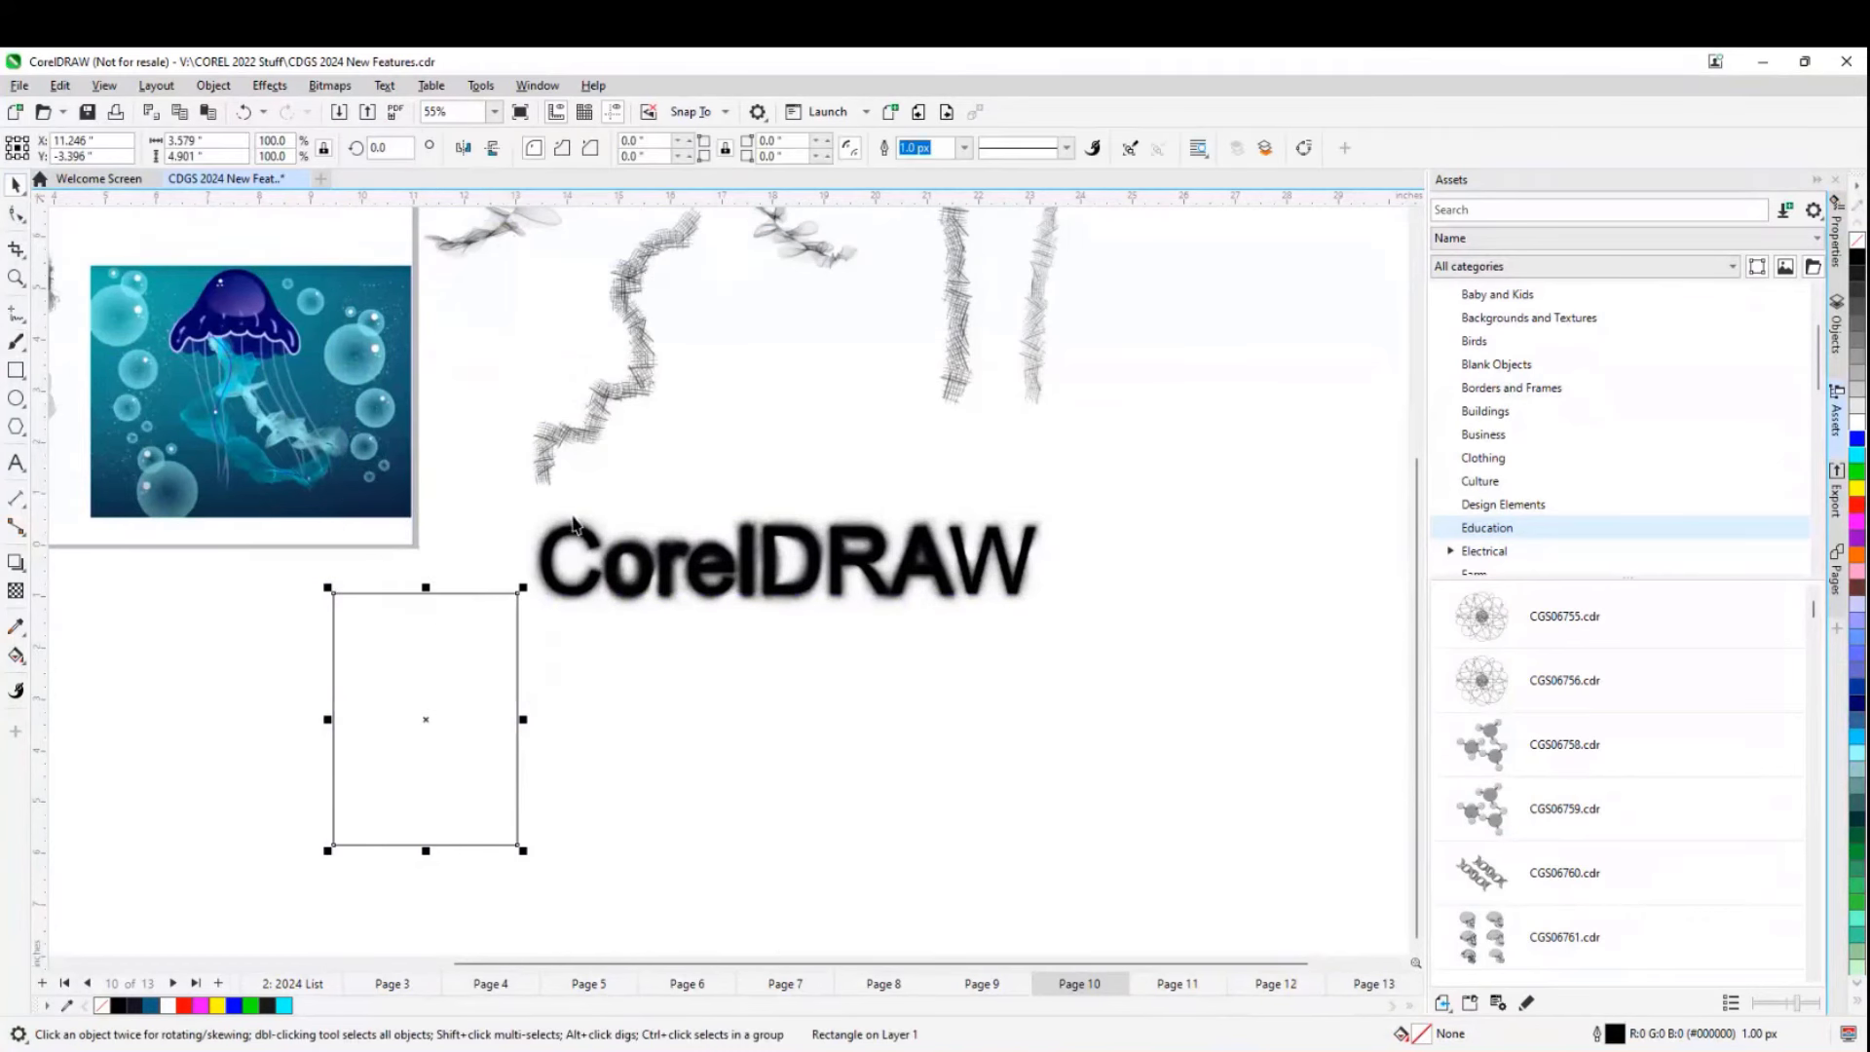
pyautogui.scroll(-2, 663, 533)
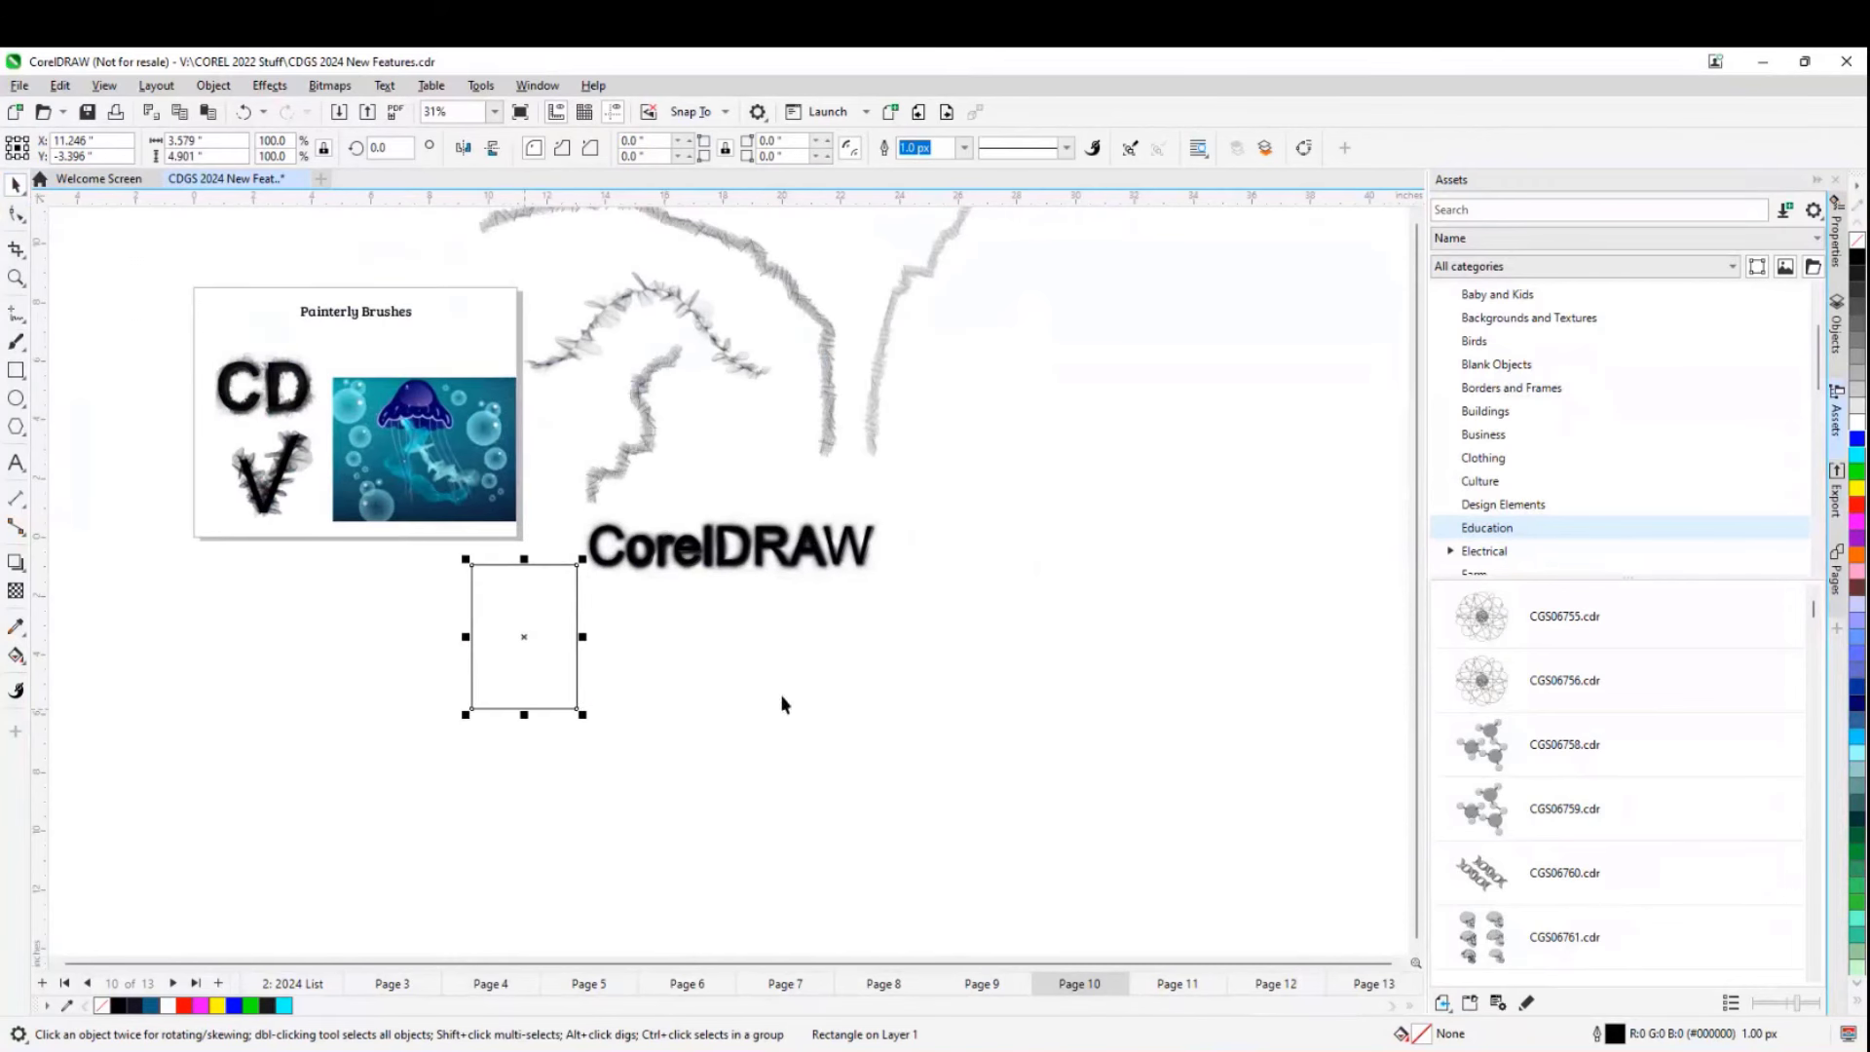
pyautogui.click(574, 429)
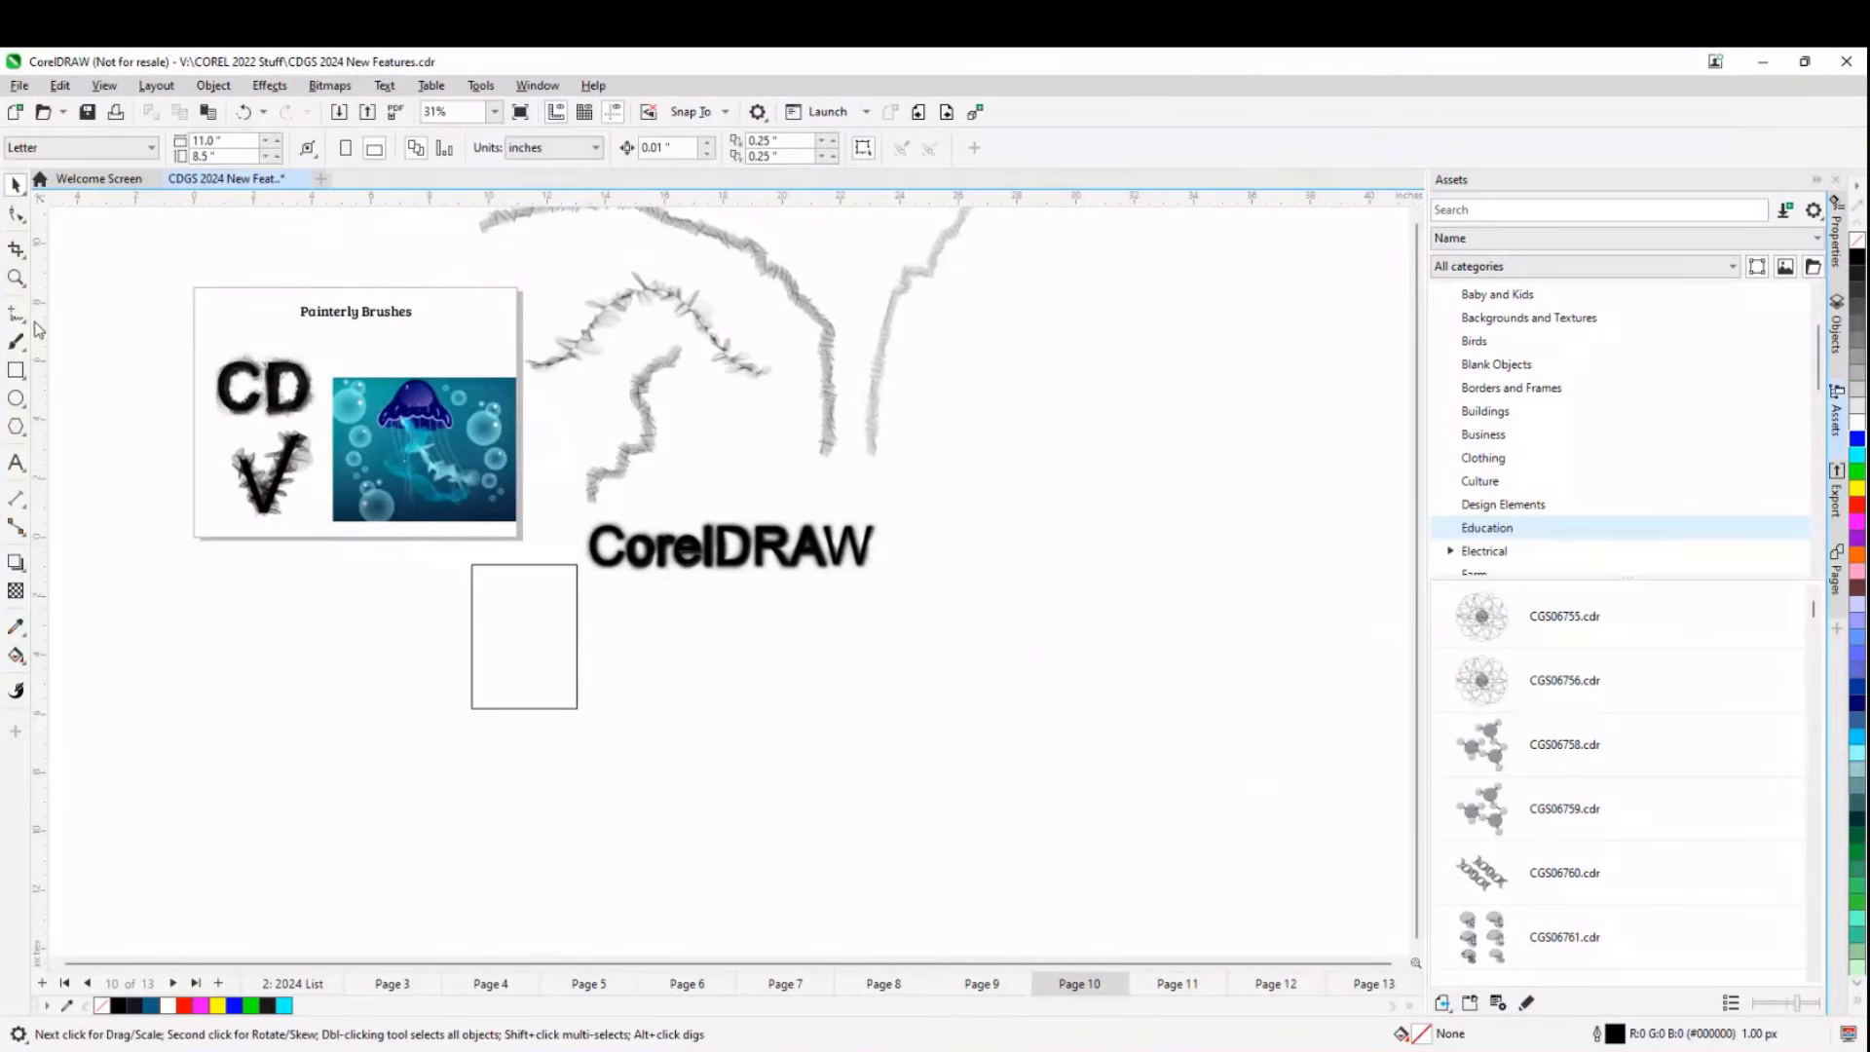
# - Paint a wavy vertical Crosshatch brushstroke about 7.2 by 13.9 inches in the empty area beyond the CorelDRAW text
pyautogui.click(17, 341)
pyautogui.moveTo(1179, 312)
pyautogui.mouseDown()
pyautogui.moveTo(1081, 357)
pyautogui.moveTo(1044, 497)
pyautogui.moveTo(1059, 607)
pyautogui.moveTo(974, 715)
pyautogui.mouseUp()
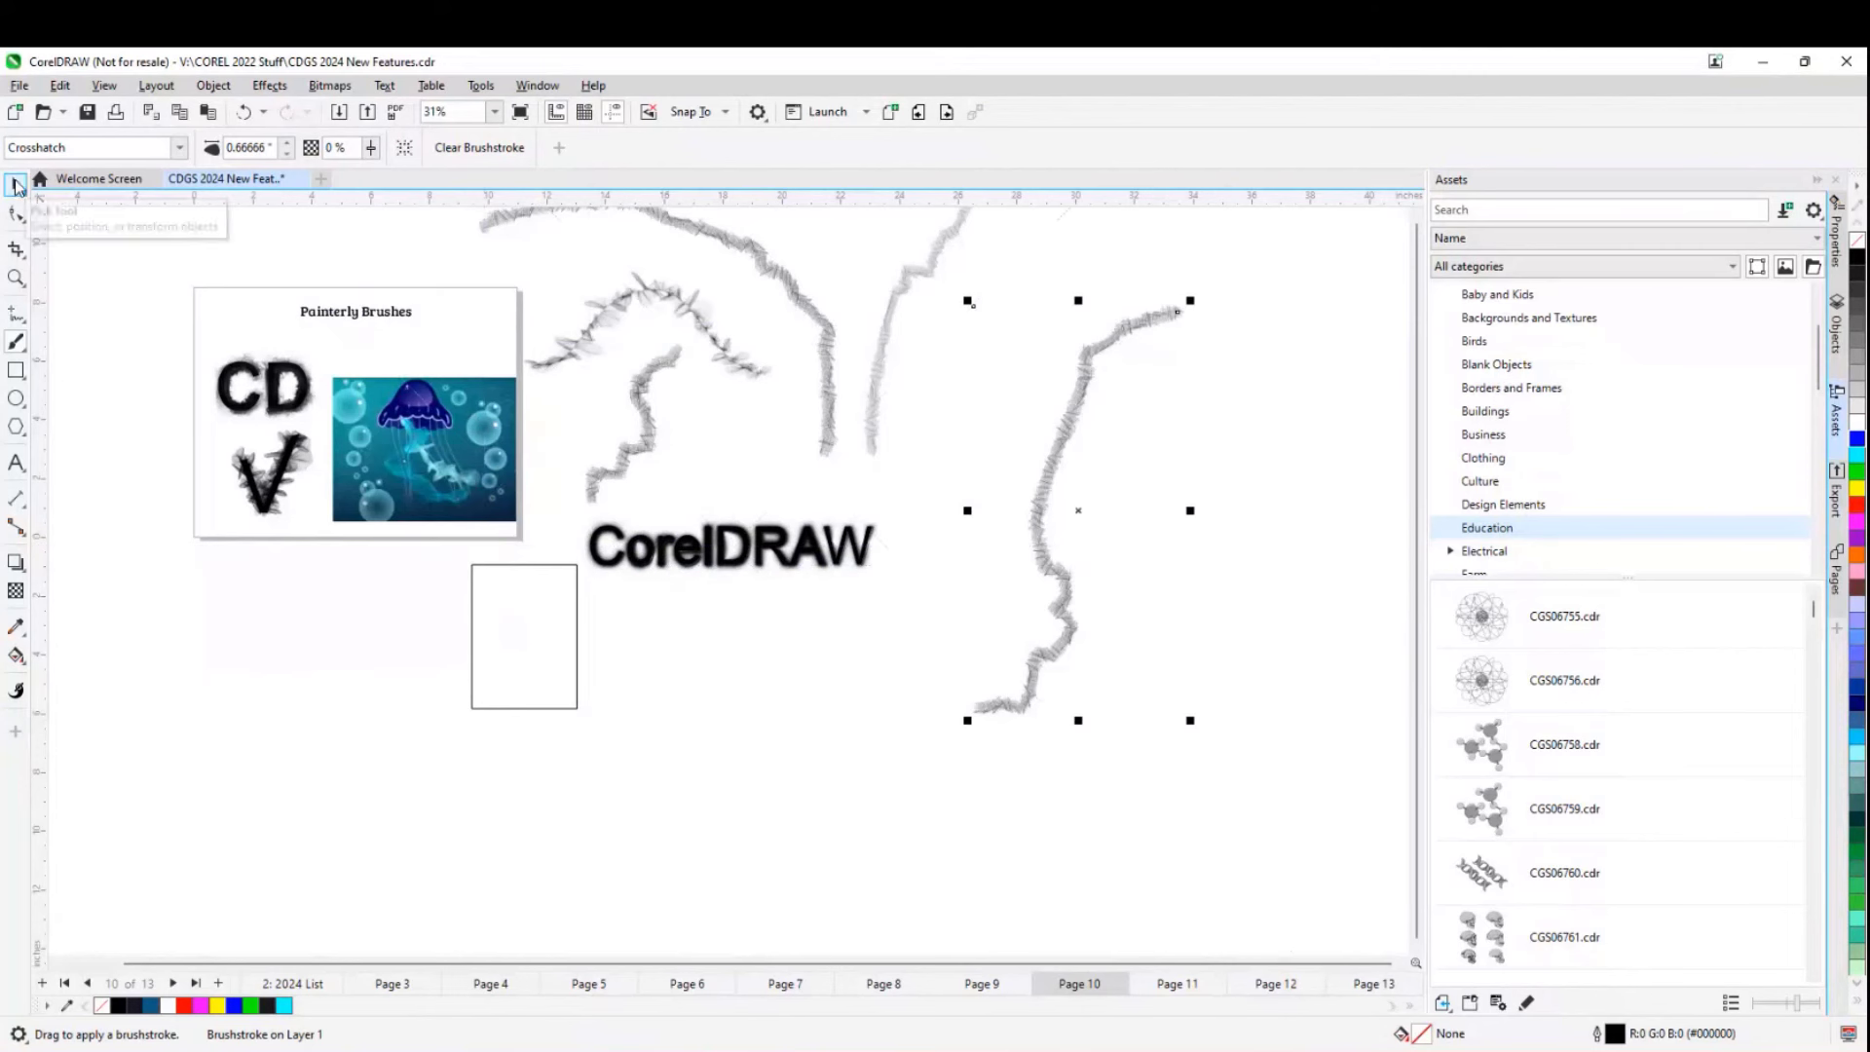
pyautogui.click(17, 187)
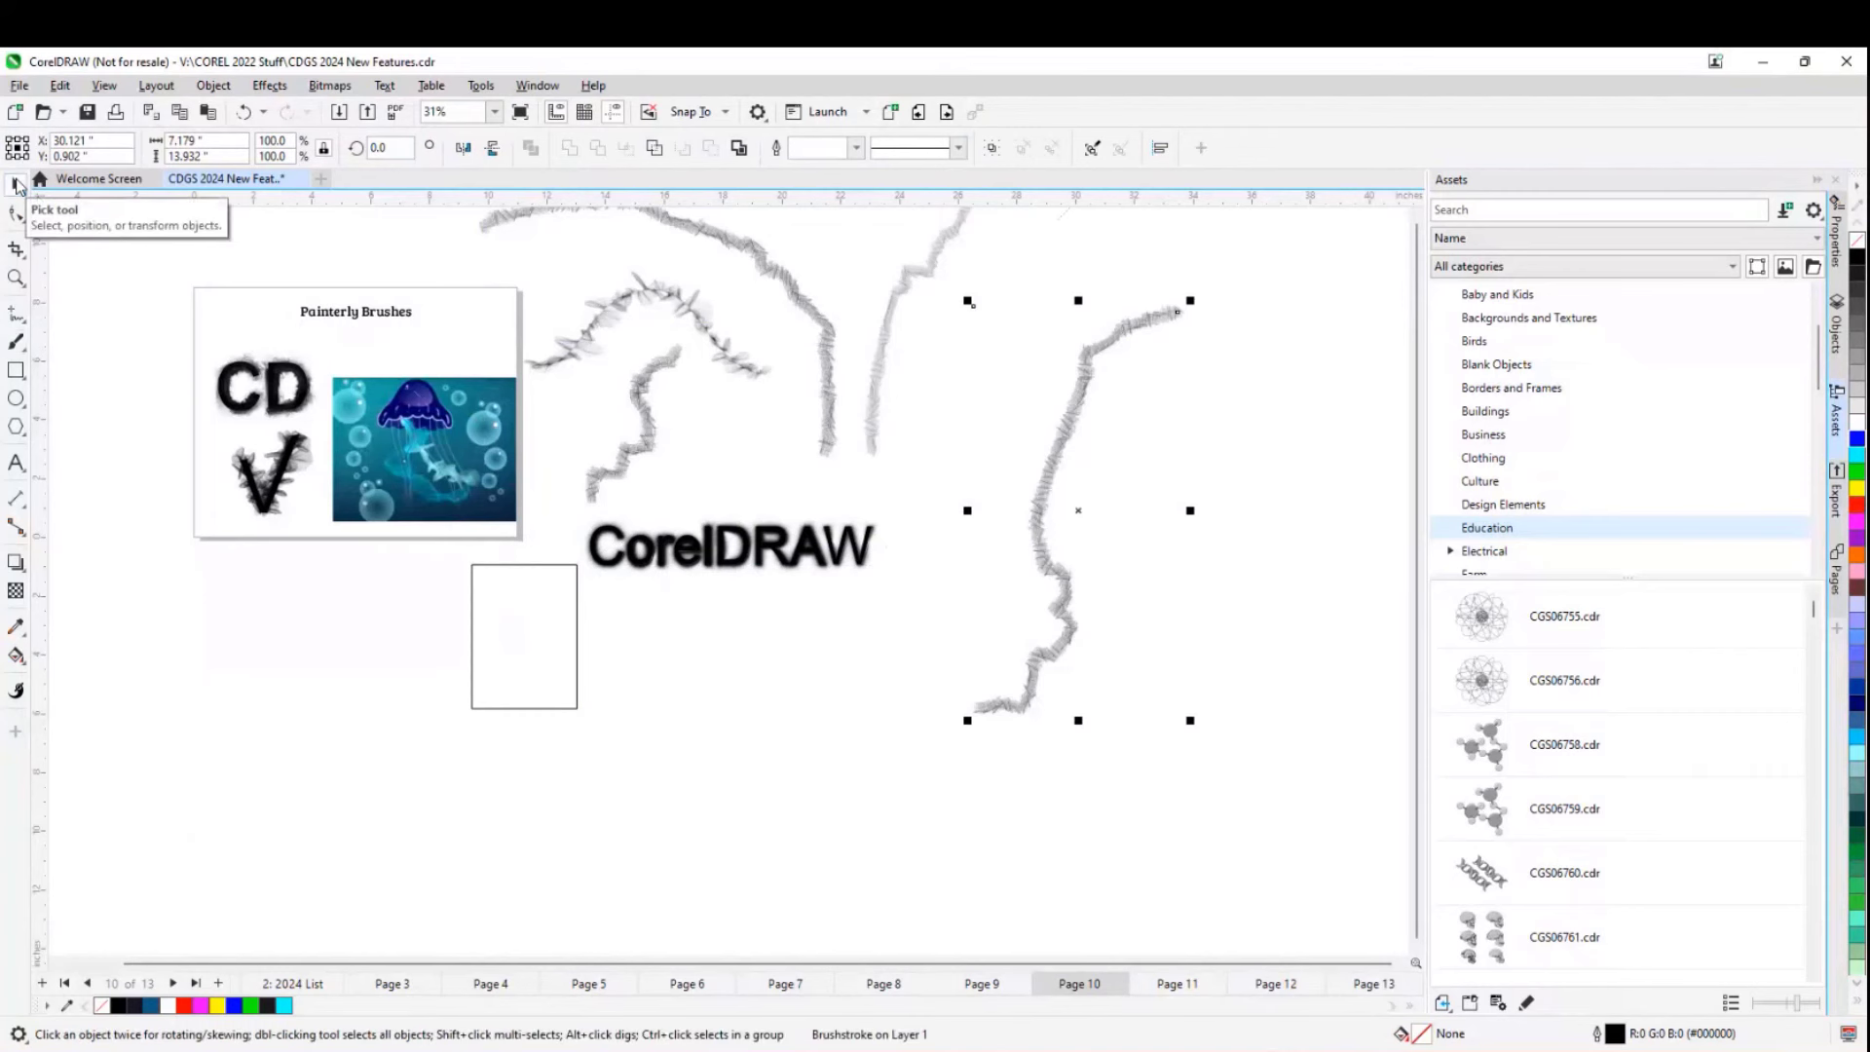
# - Delete all the brushstrokes, the text and the rectangle lying outside page 10, and go to page 11
pyautogui.scroll(-1, 497, 343)
pyautogui.moveTo(1119, 259)
pyautogui.mouseDown()
pyautogui.moveTo(709, 596)
pyautogui.moveTo(528, 684)
pyautogui.mouseUp()
pyautogui.press('Delete')
pyautogui.scroll(3, 304, 290)
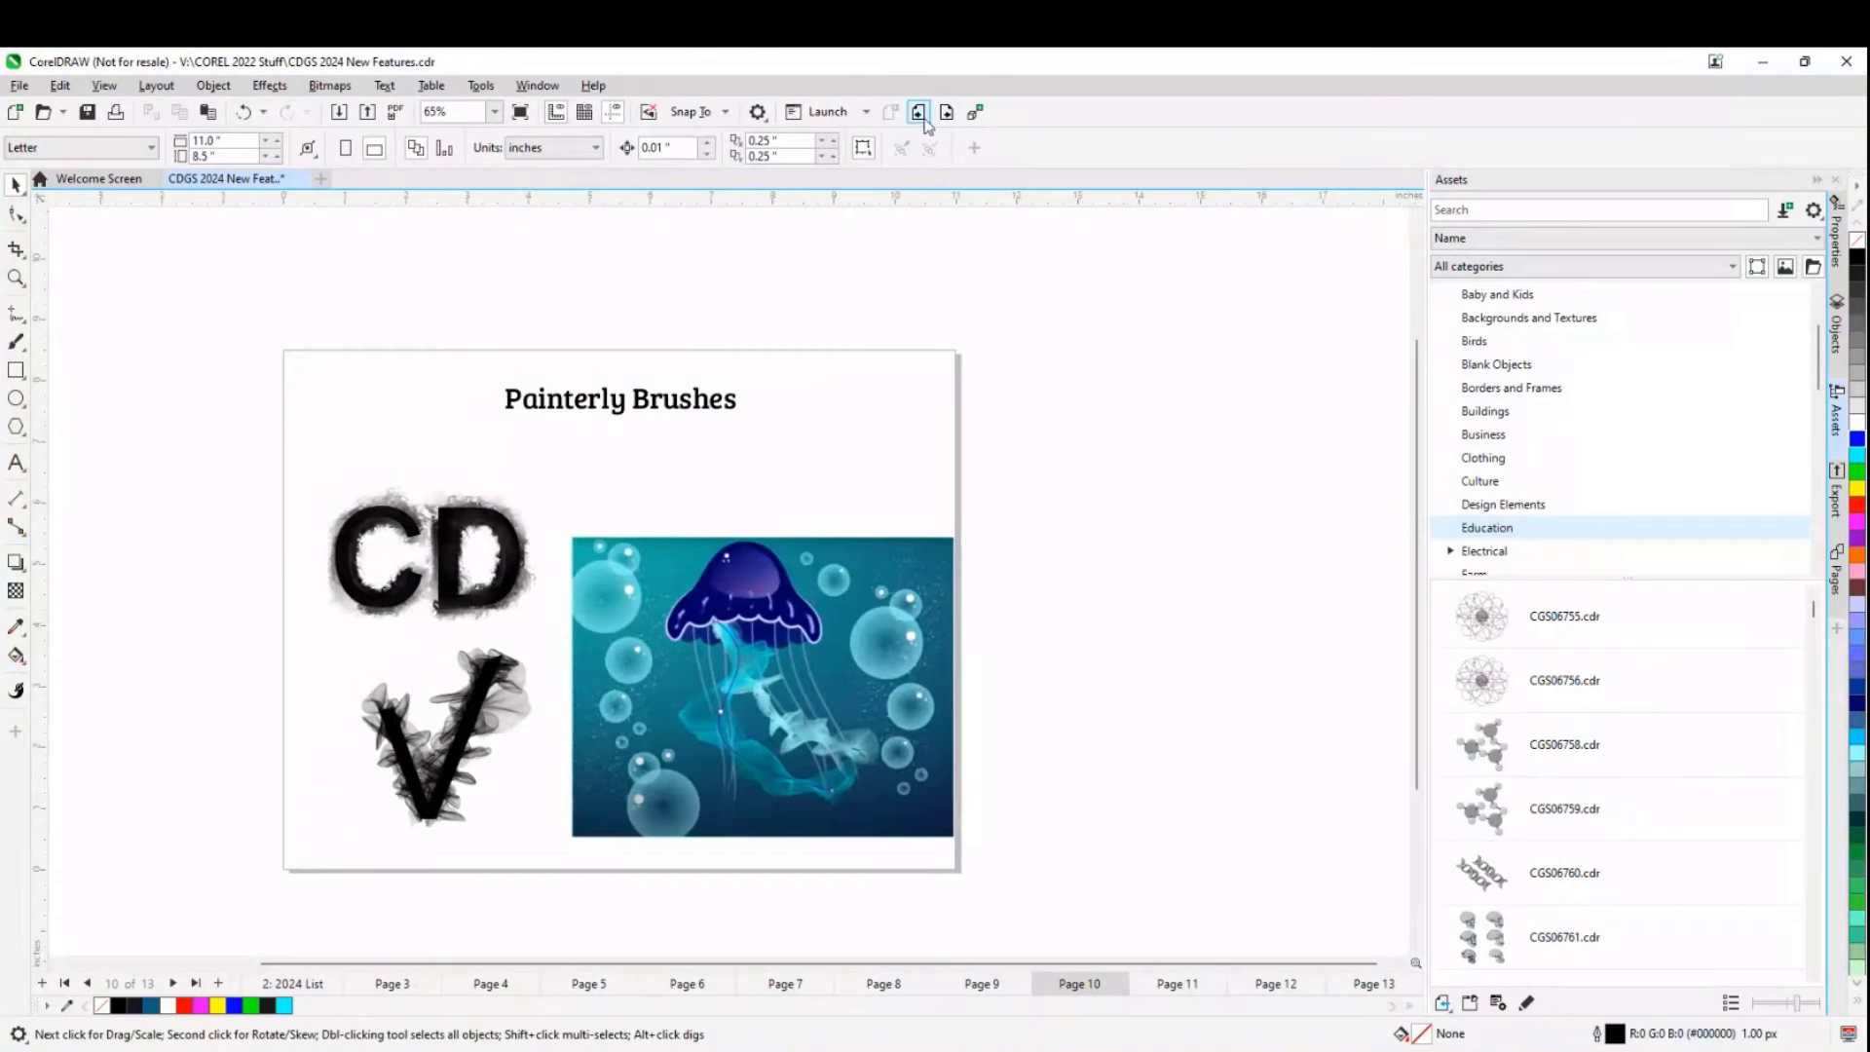
pyautogui.click(947, 115)
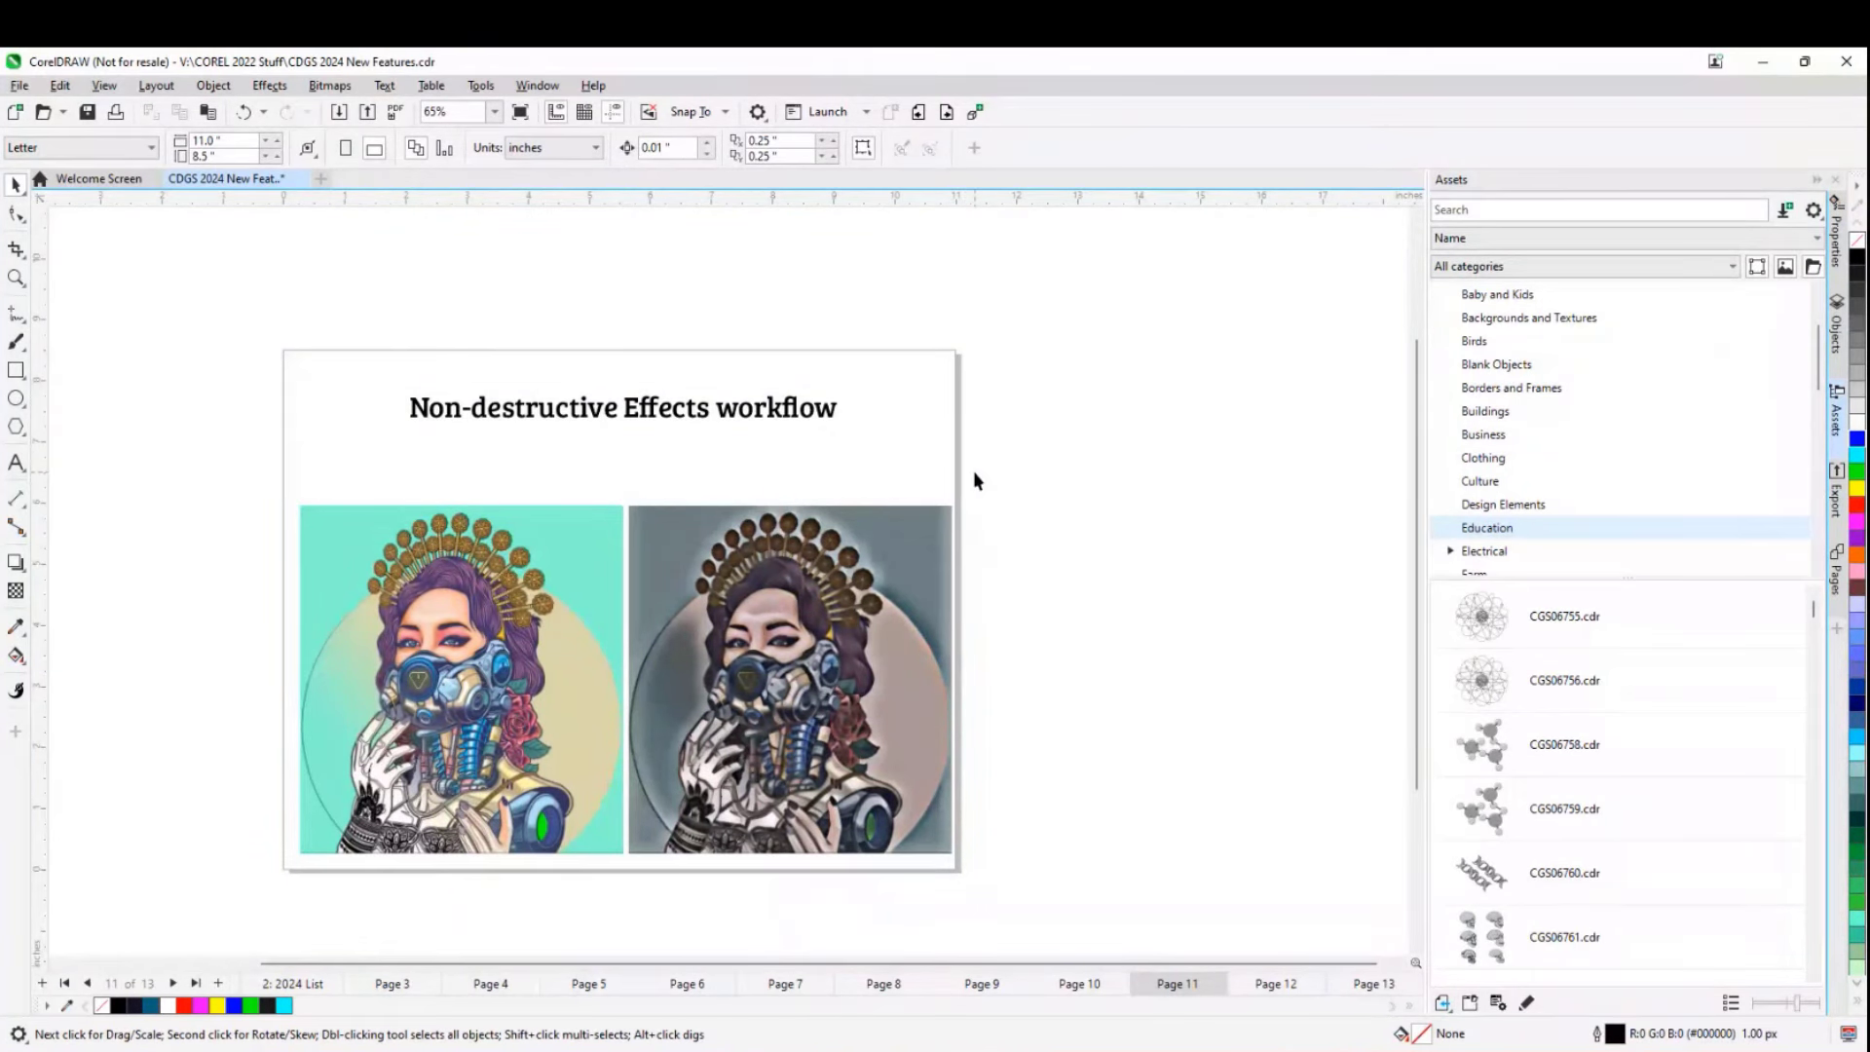
# - Create a new 8.5 by 11 inch document and add a rectangle that frames the whole page
pyautogui.click(323, 181)
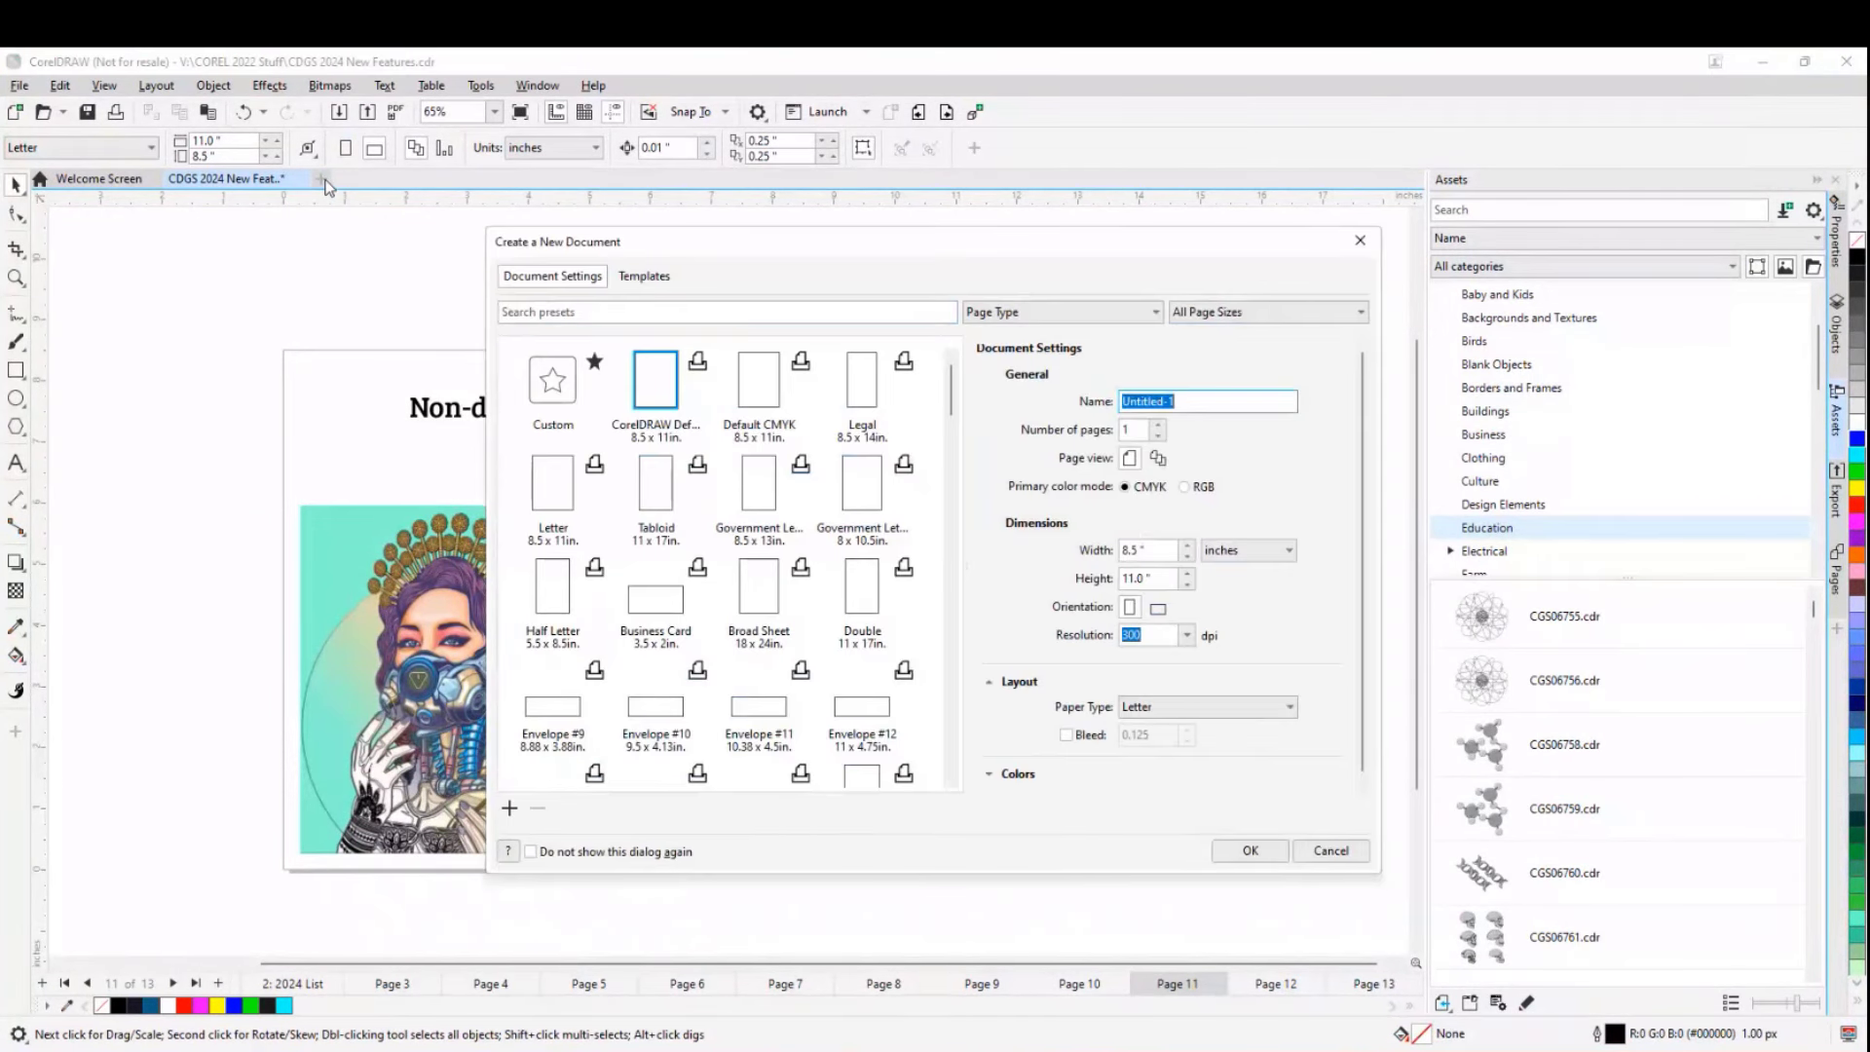
pyautogui.click(1224, 854)
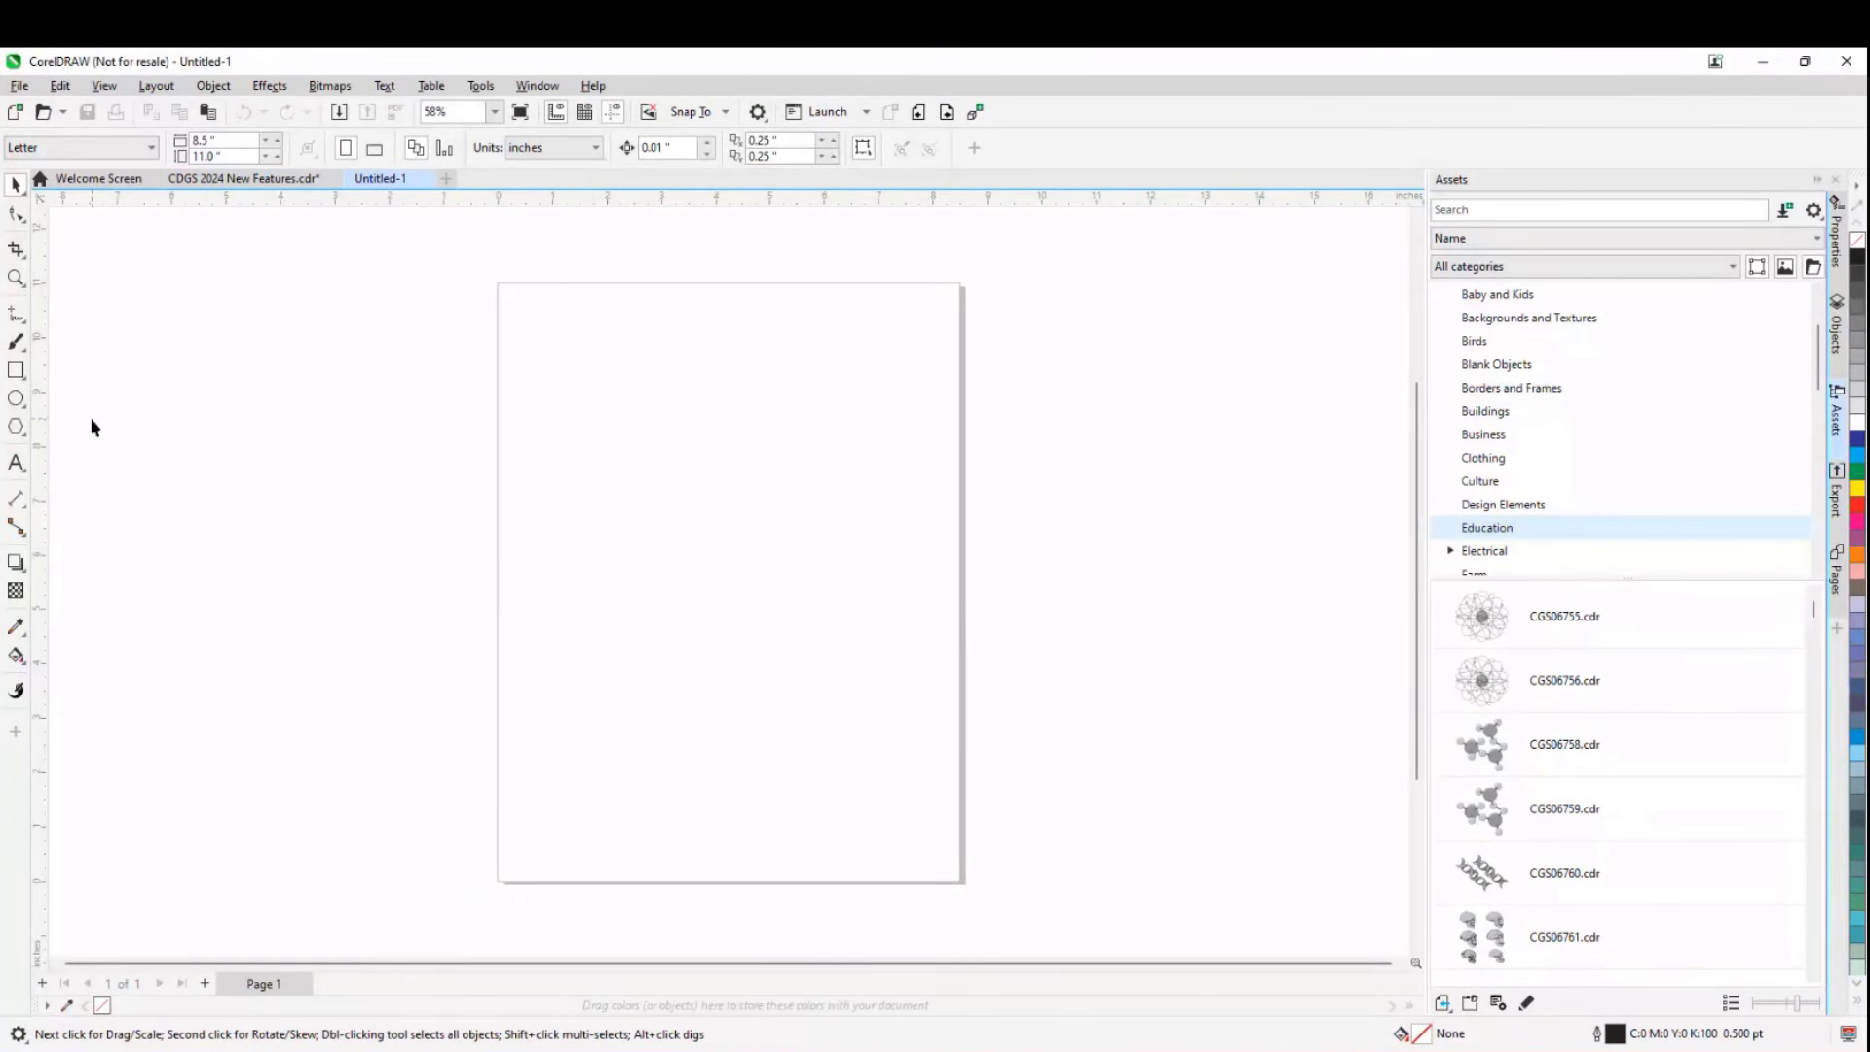
pyautogui.doubleClick(15, 370)
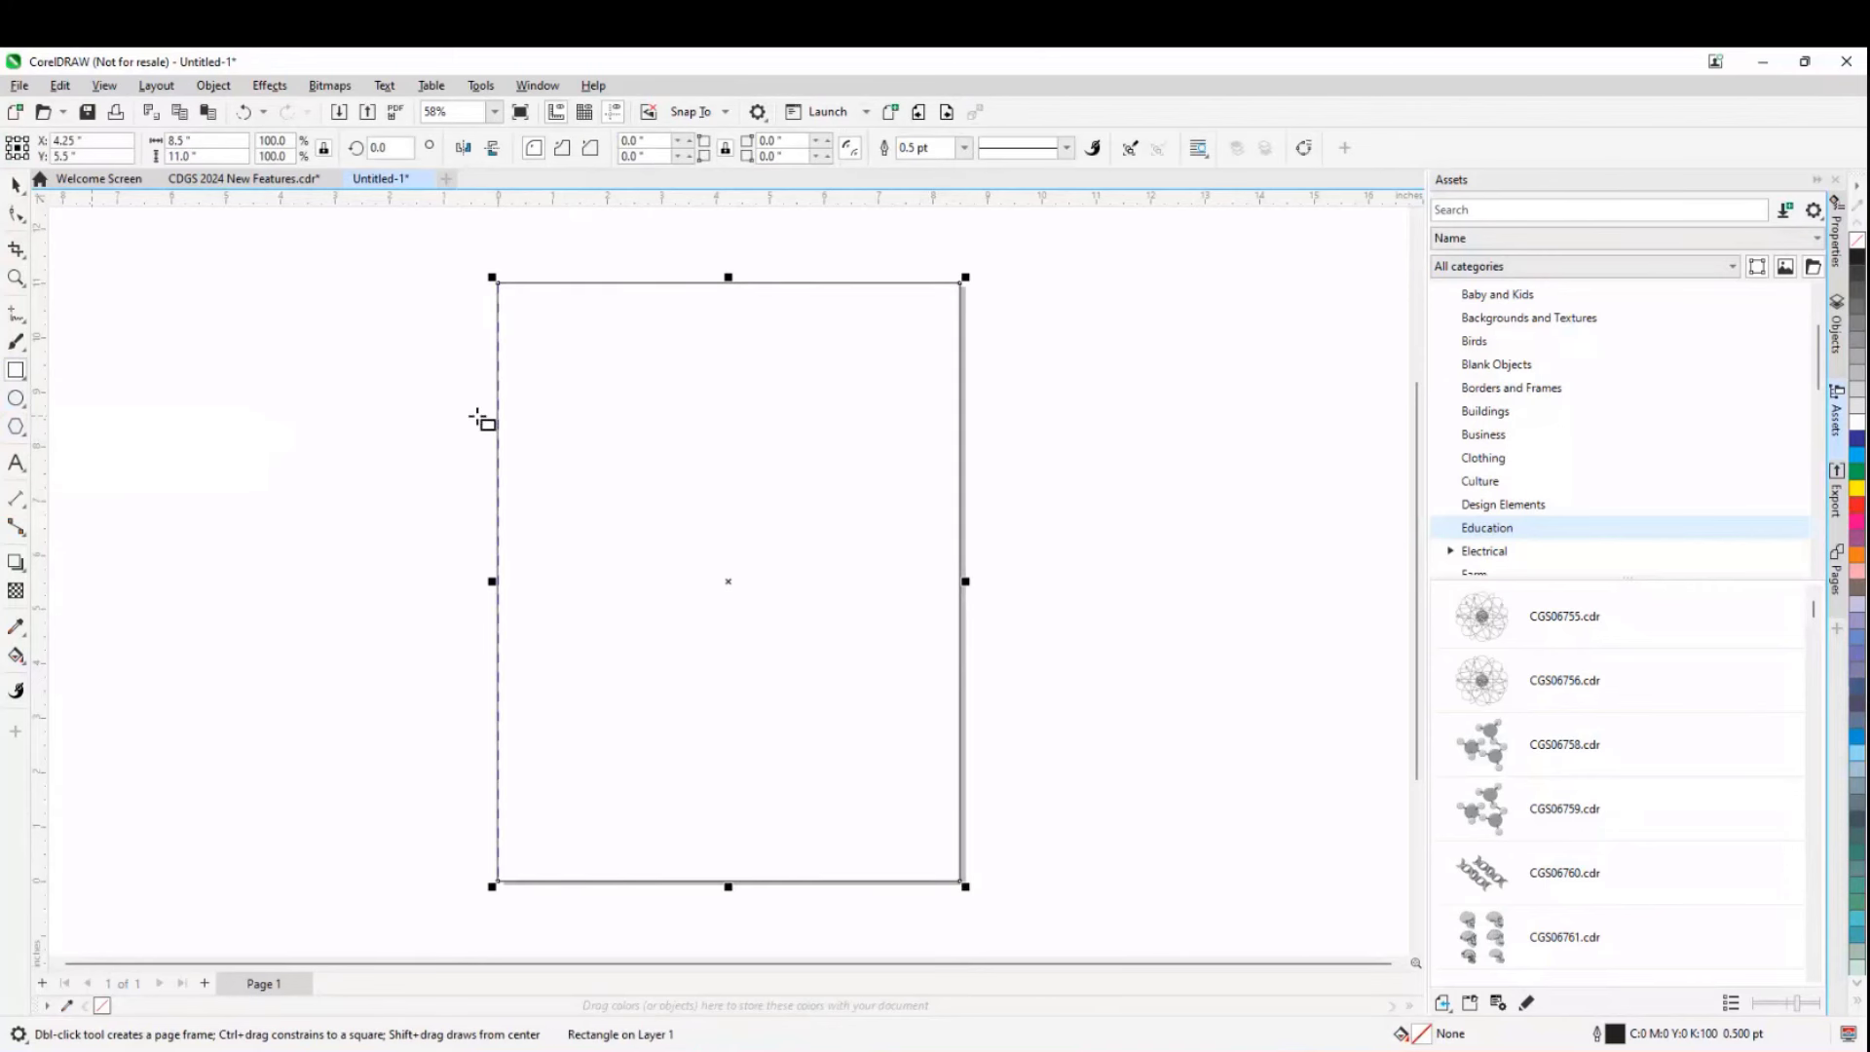
# - Reshape the page-frame rectangle by pulling its upper-left corner node inward toward the lower-right part of the page
pyautogui.press('F10')
pyautogui.moveTo(499, 284); pyautogui.dragTo(835, 764)
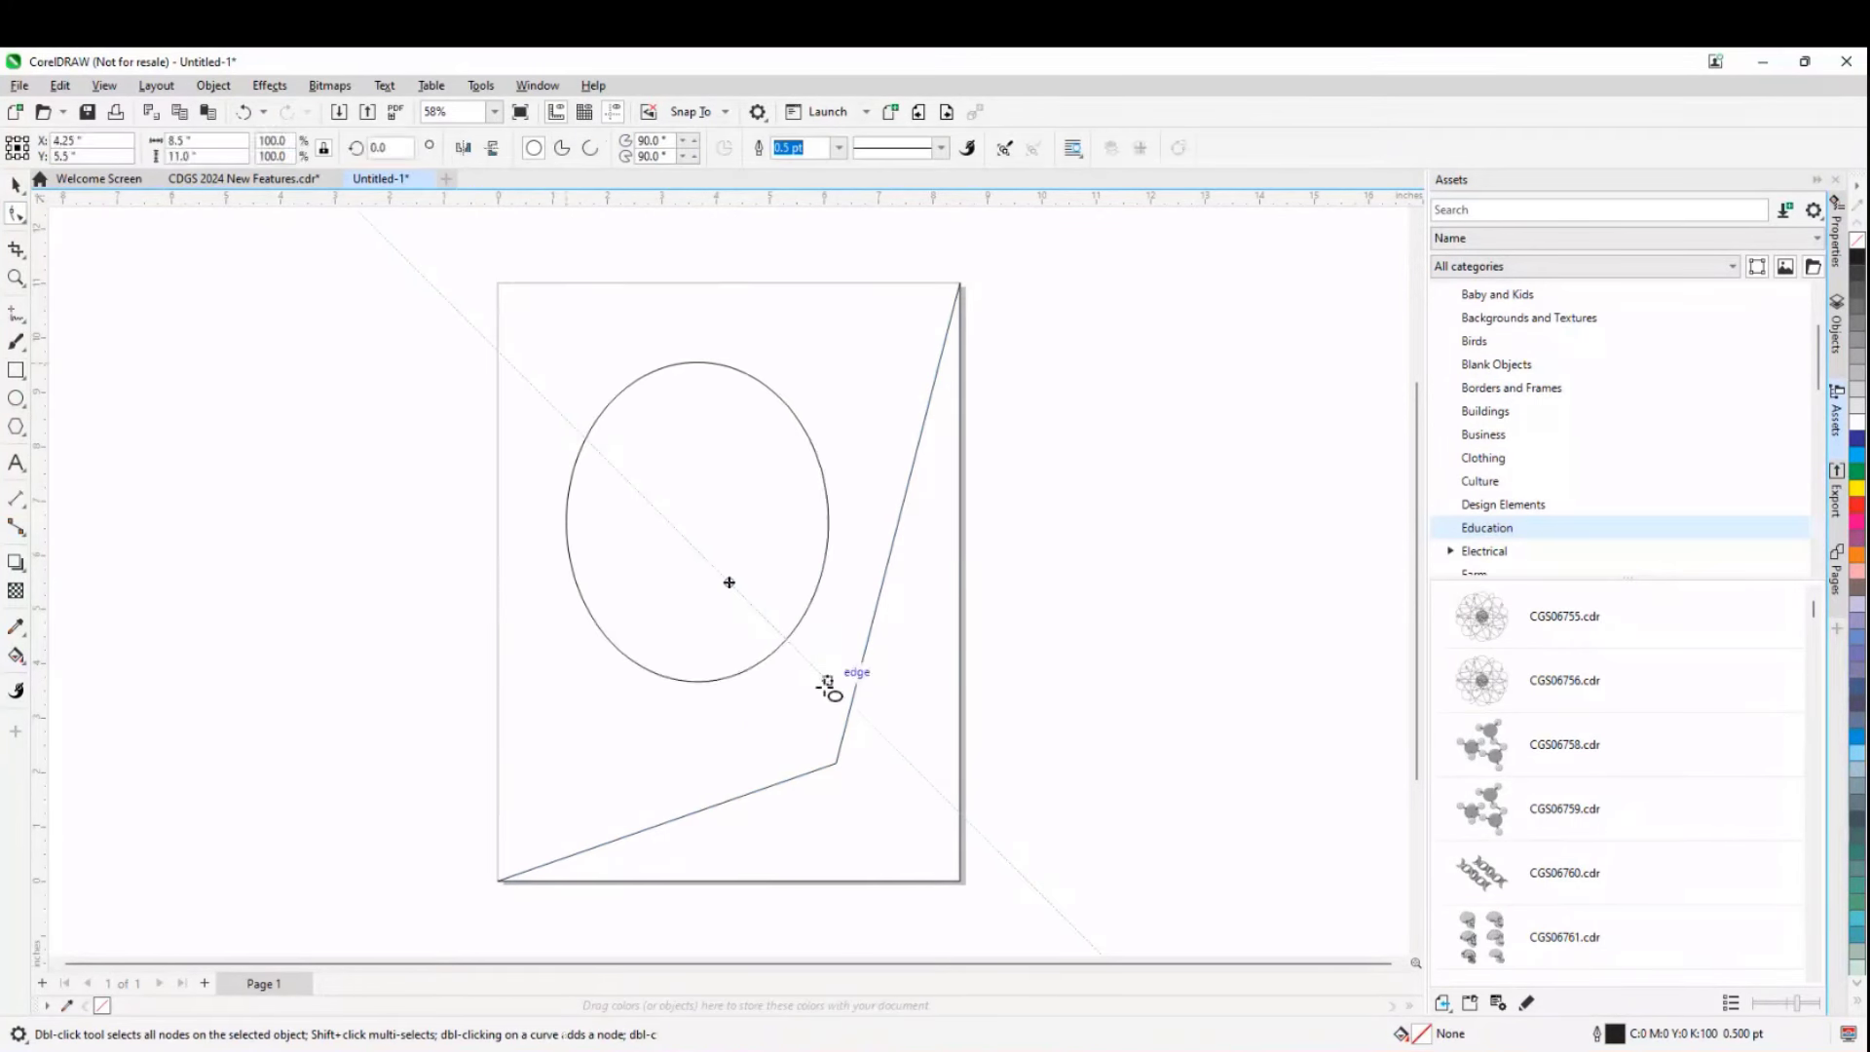
# - Draw an ellipse about 5.2 by 6.3 inches filled green, and fill the reshaped frame with cyan
pyautogui.moveTo(829, 684); pyautogui.dragTo(851, 704)
pyautogui.click(1858, 471)
pyautogui.click(16, 185)
pyautogui.click(867, 643)
pyautogui.click(1858, 455)
pyautogui.click(1128, 491)
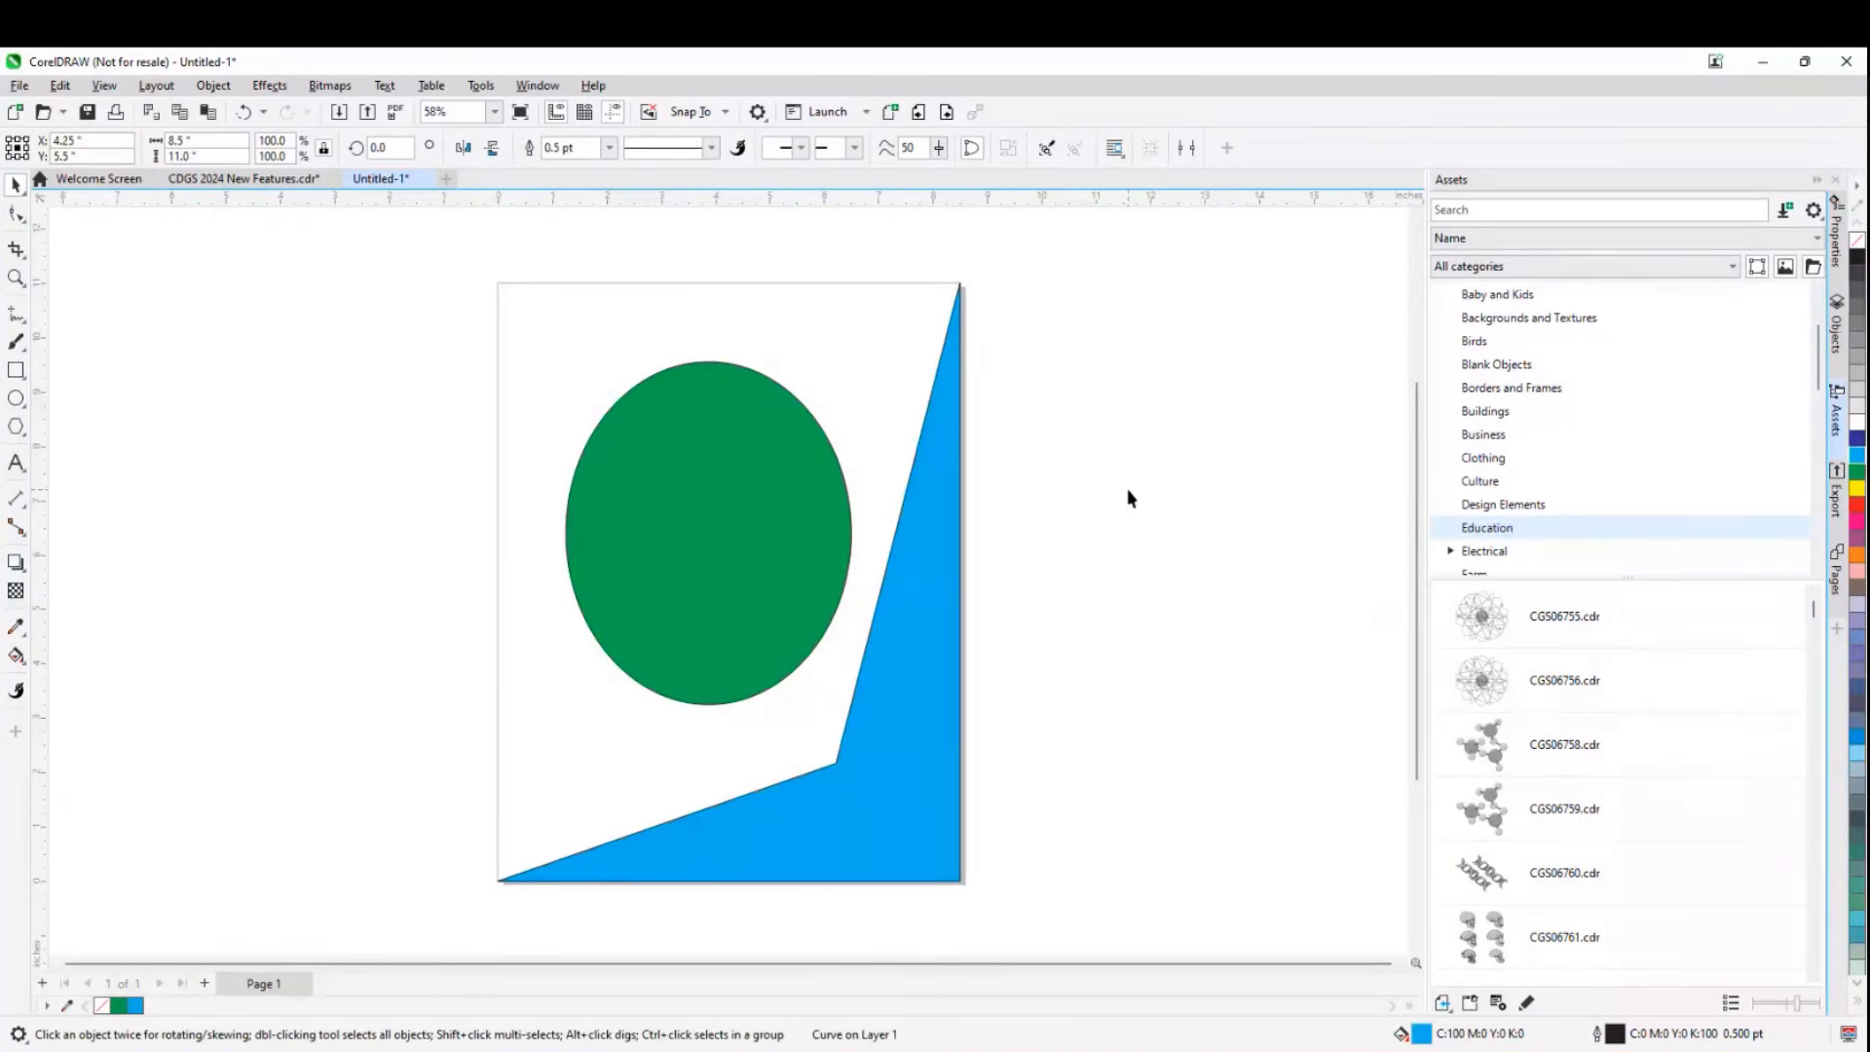
# - Remove the outlines from both the green ellipse and the cyan shape
pyautogui.scroll(-2, 473, 371)
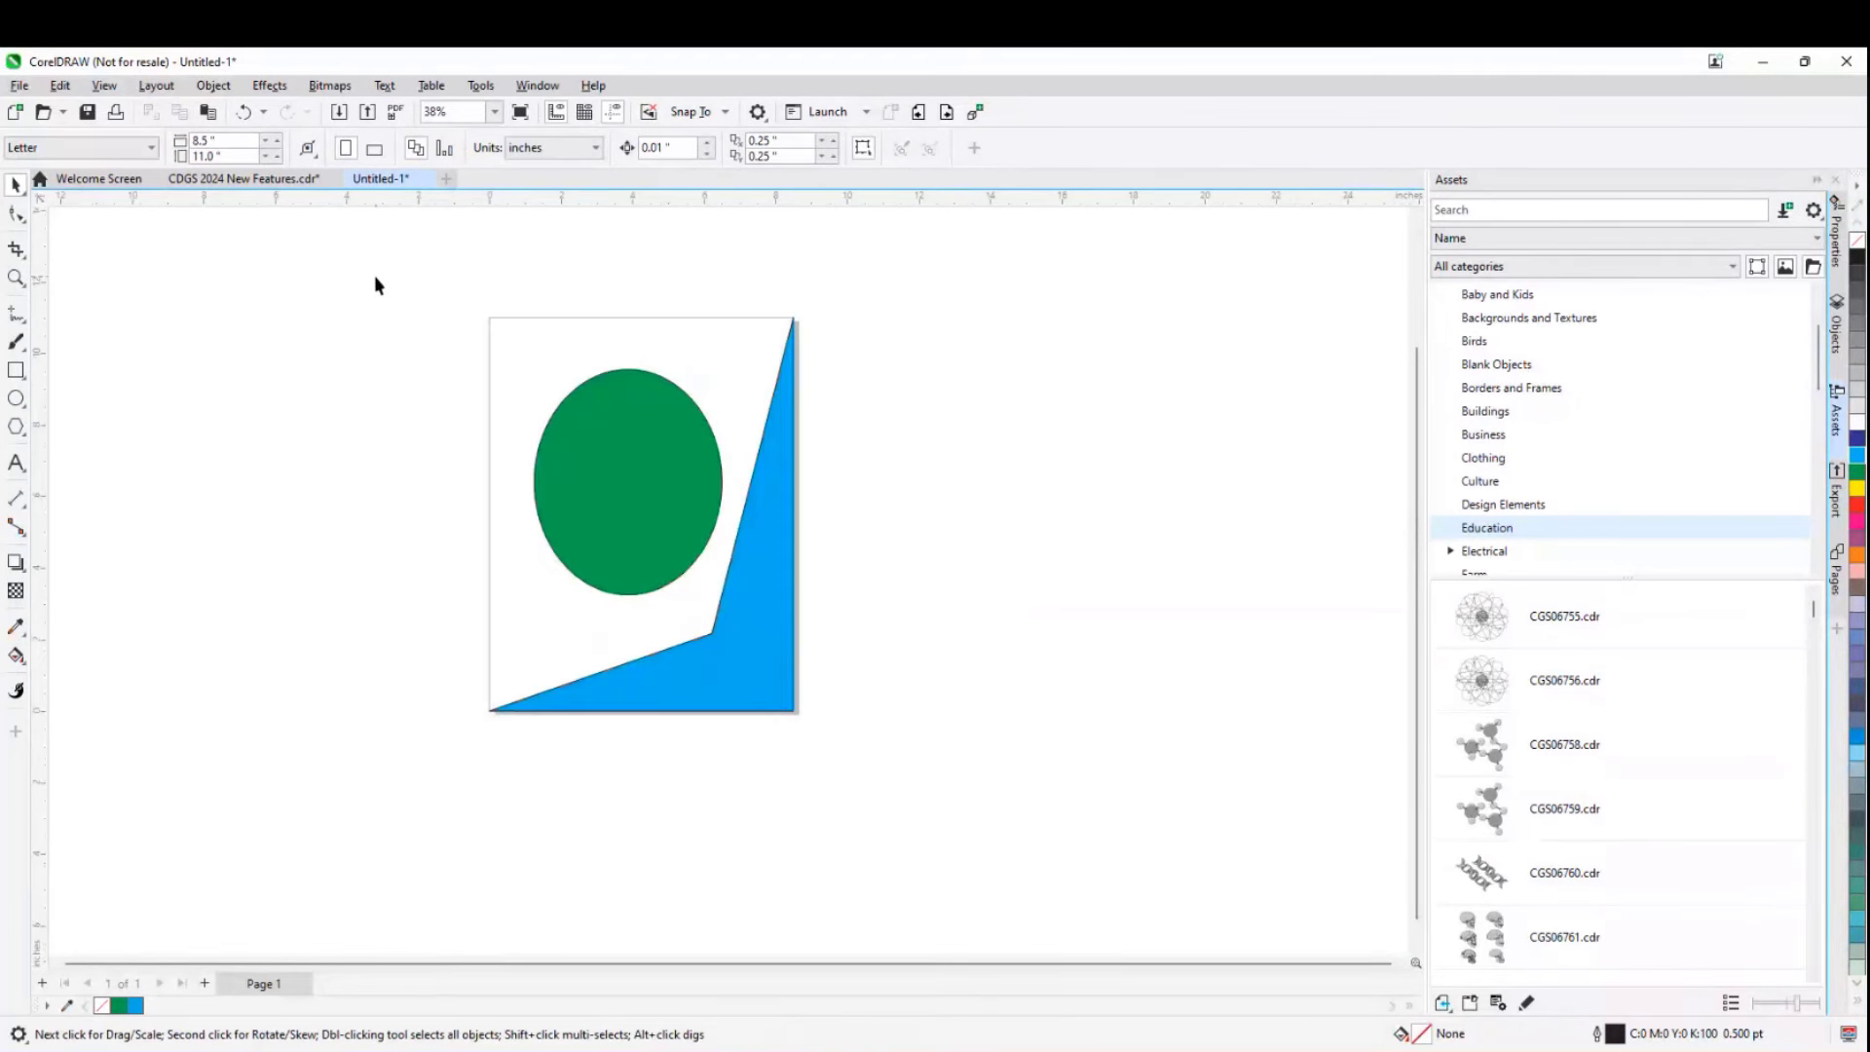
pyautogui.moveTo(374, 274); pyautogui.dragTo(926, 793)
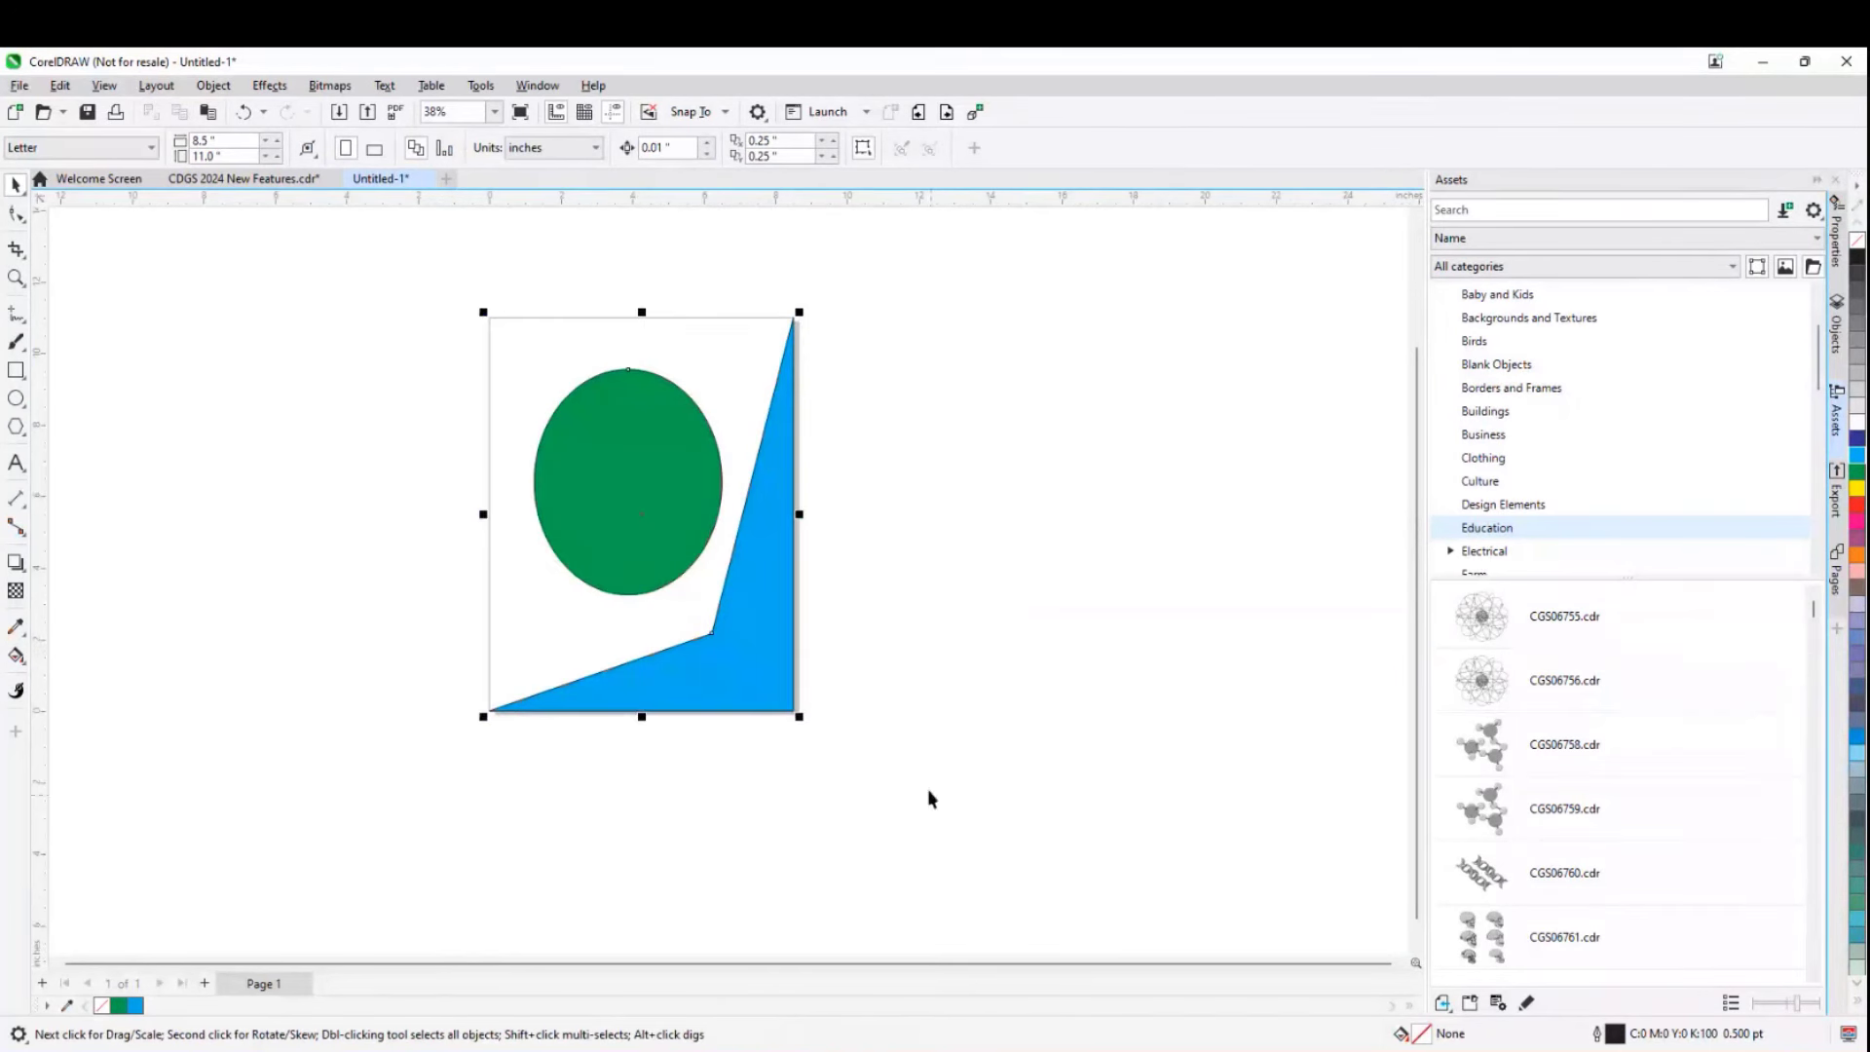
pyautogui.click(1013, 388)
# - Apply the Creative Crystalize effect to the green ellipse and increase its Size
pyautogui.click(647, 501)
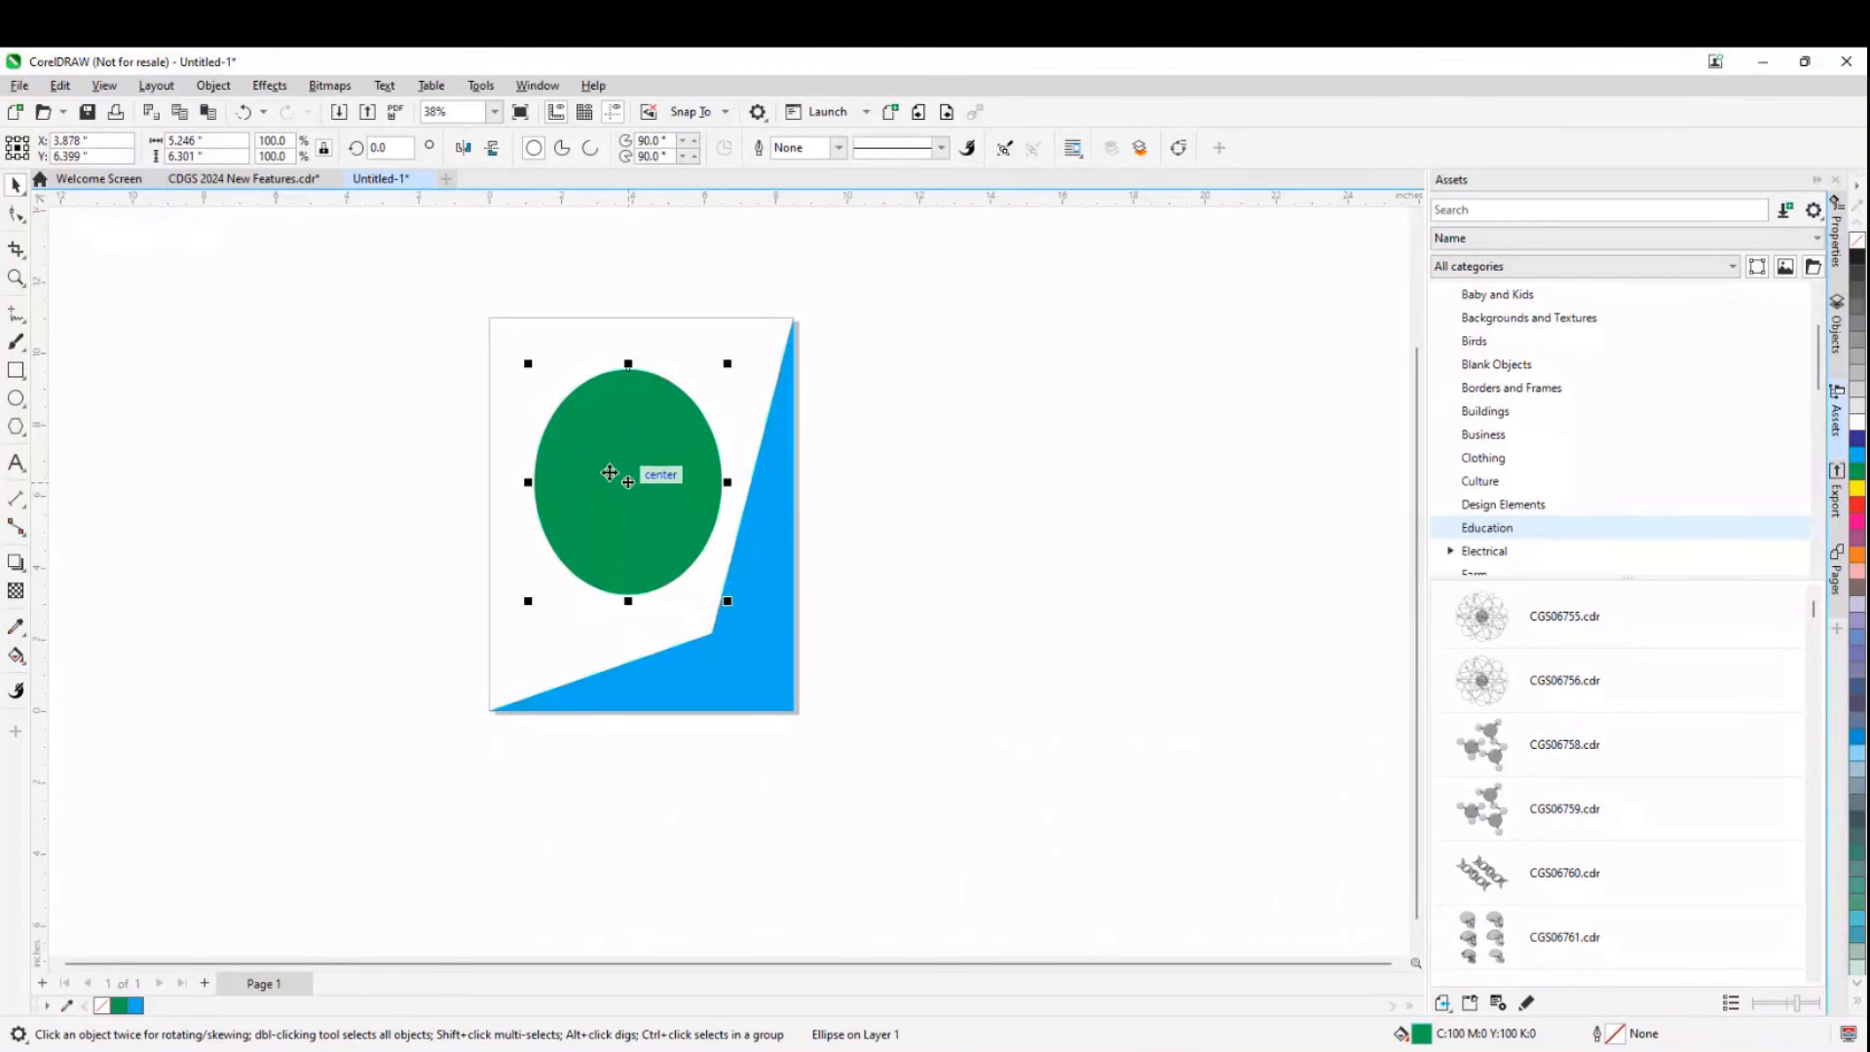
pyautogui.click(256, 87)
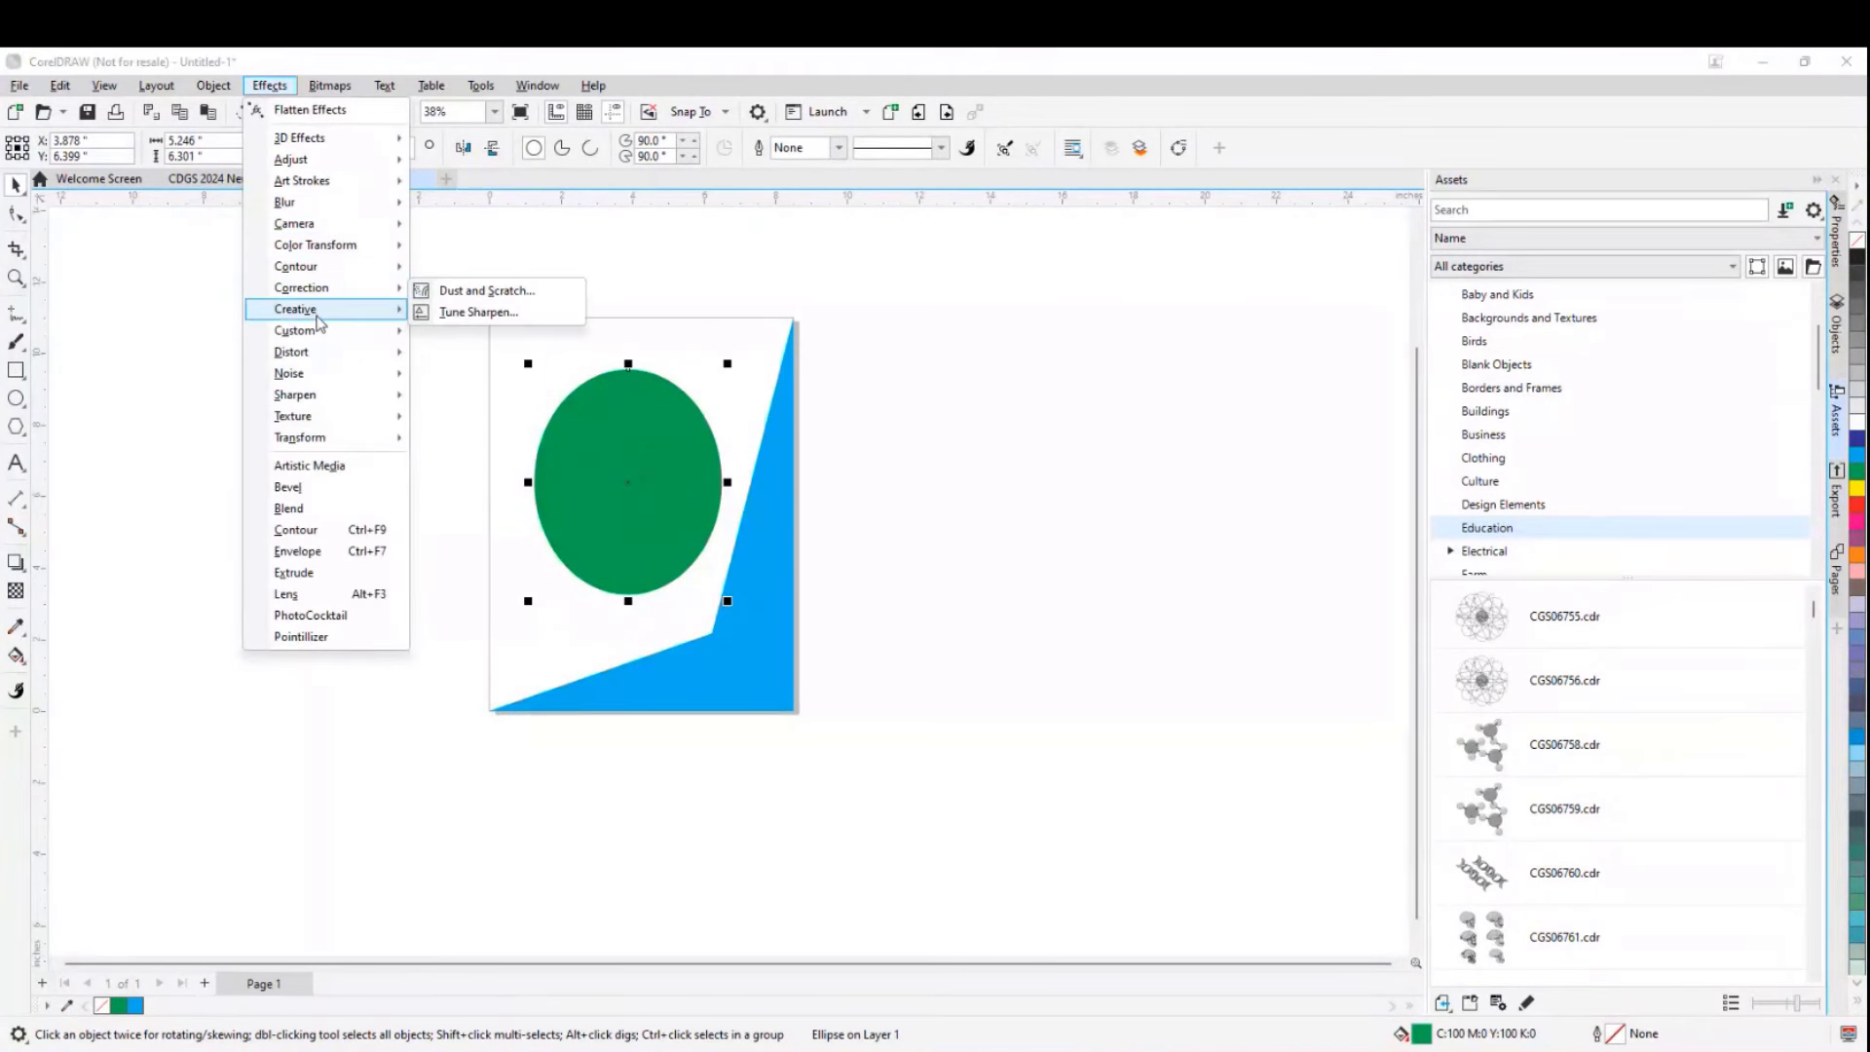
pyautogui.moveTo(322, 310)
pyautogui.click(451, 335)
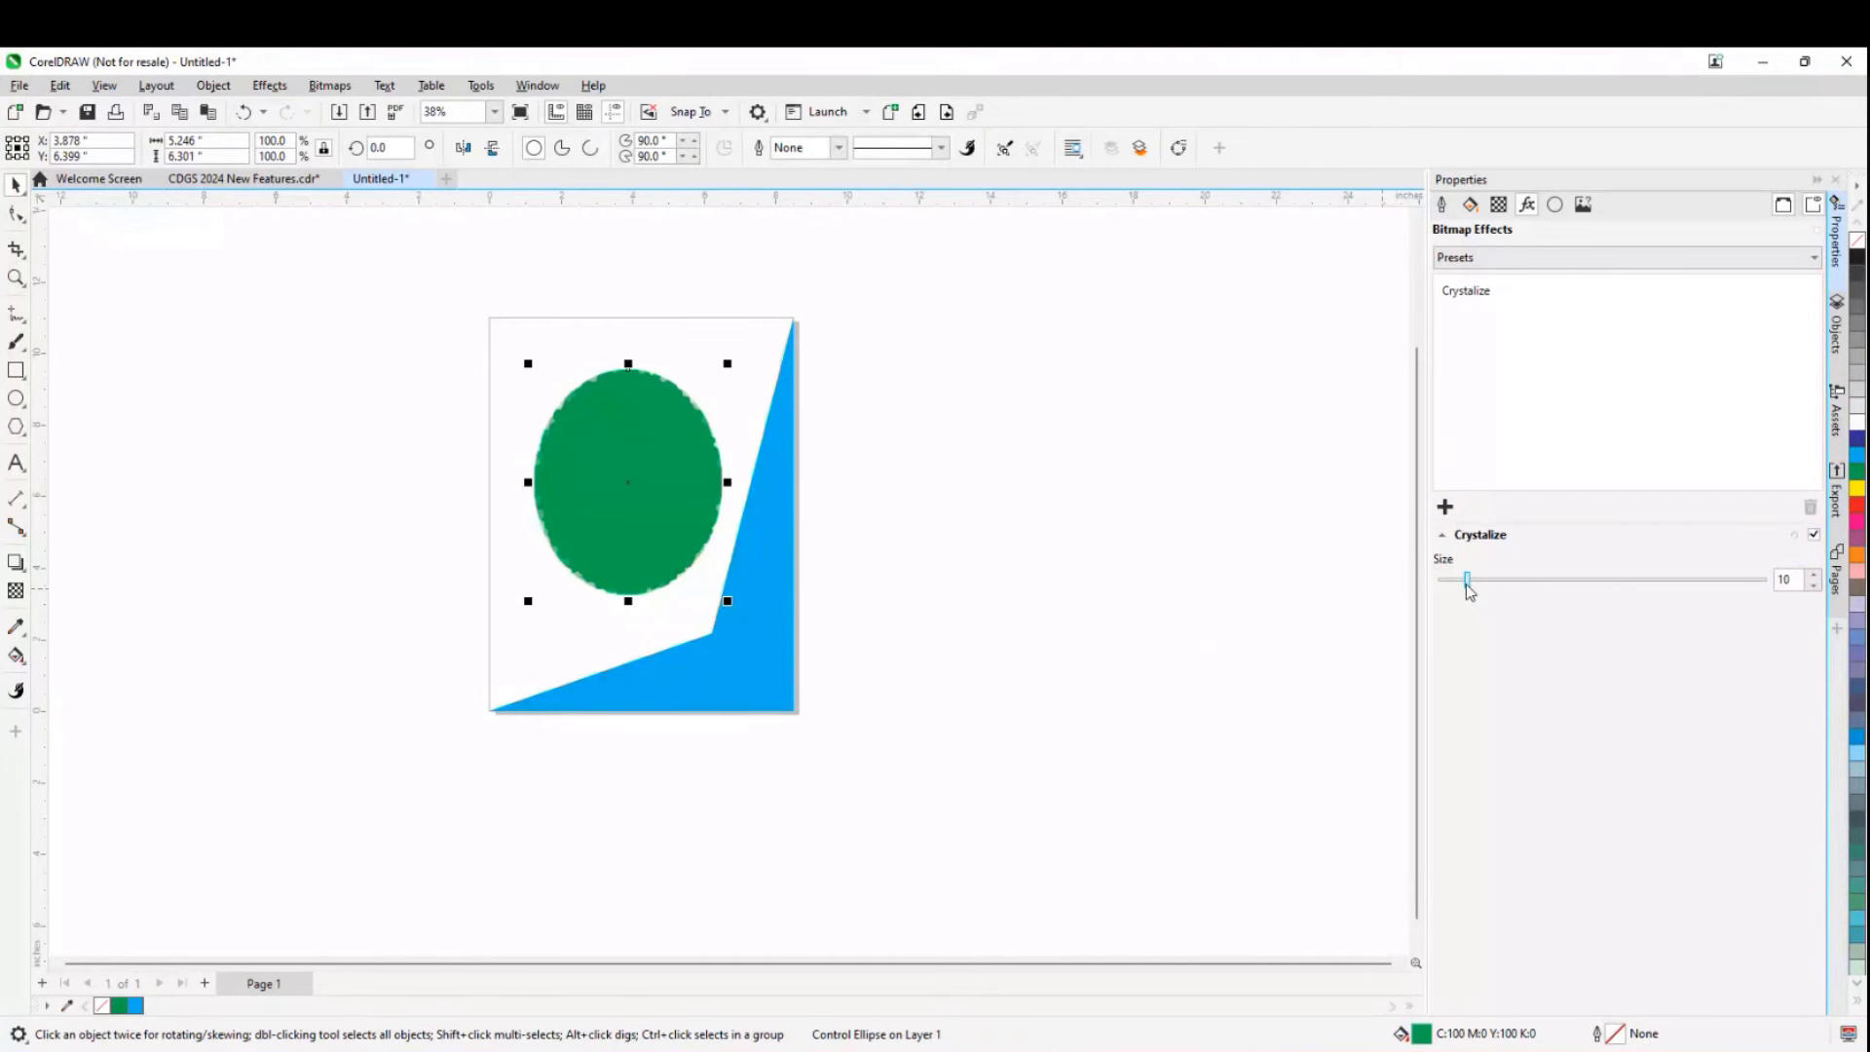
pyautogui.moveTo(1467, 583); pyautogui.dragTo(1514, 586)
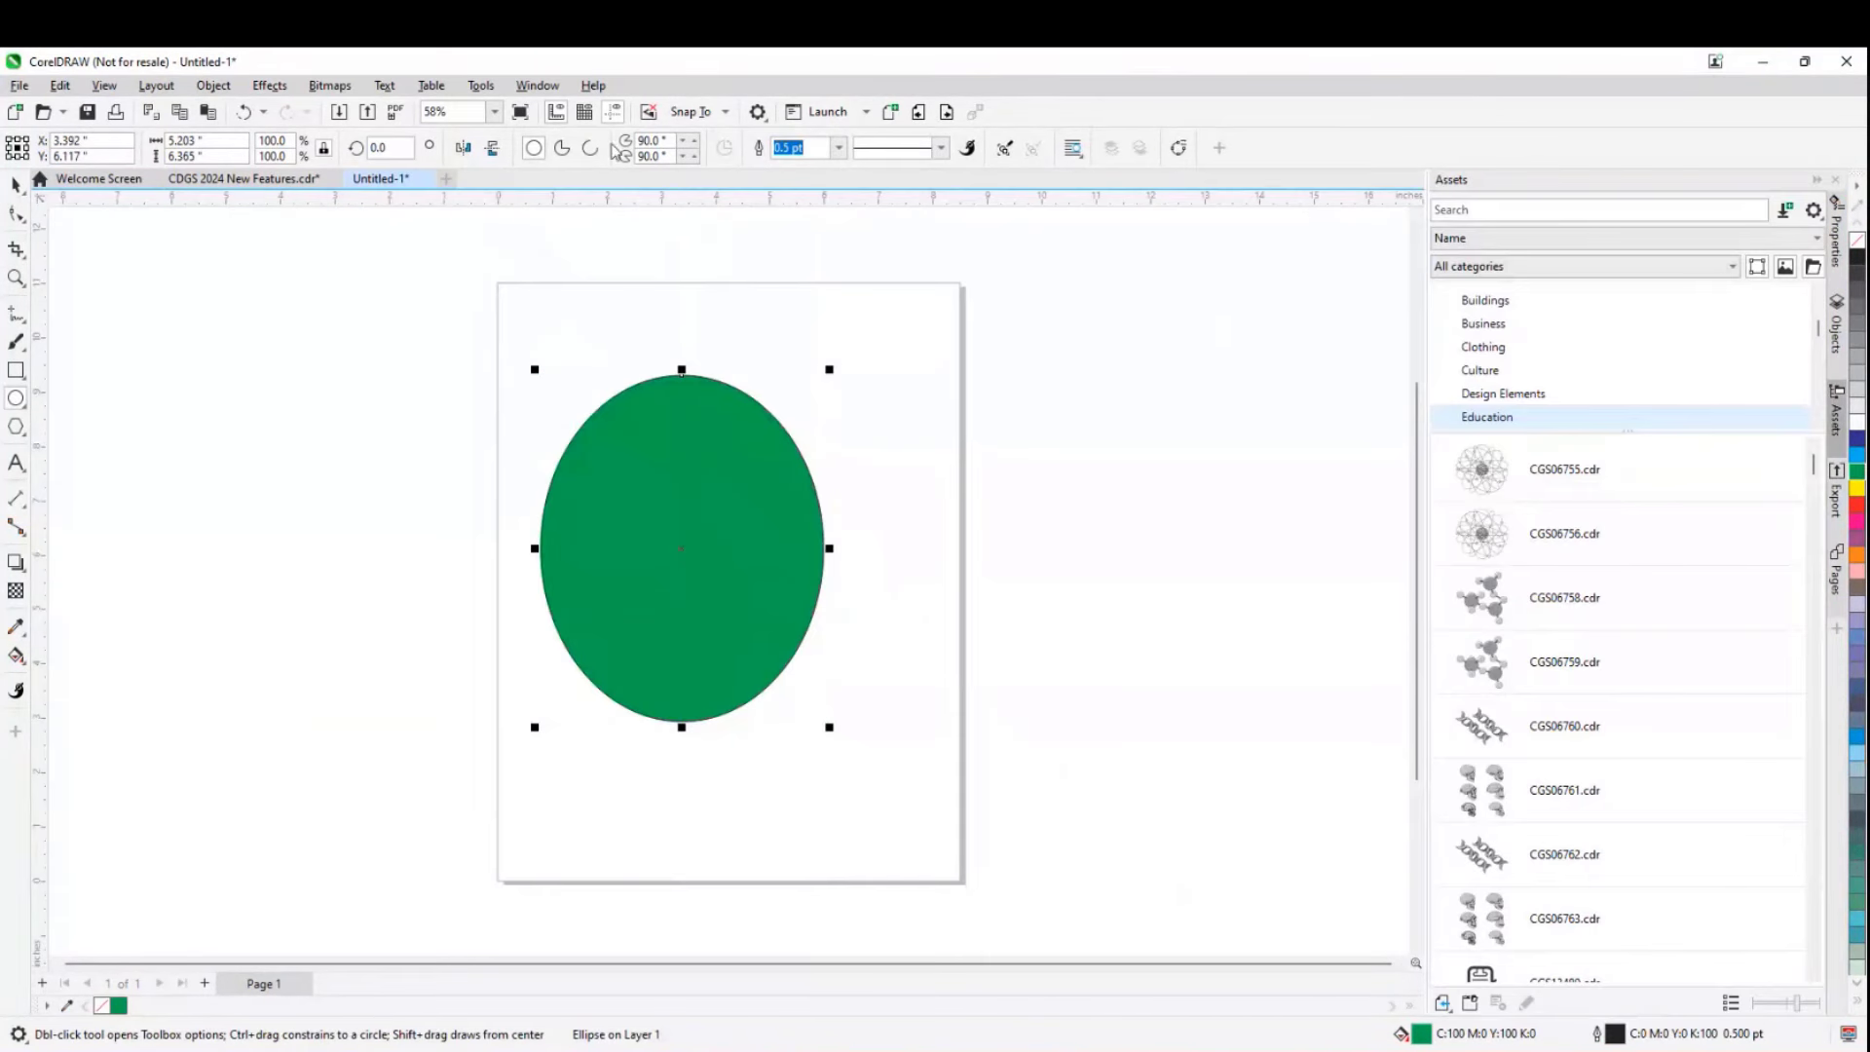
# - Apply the Creative Crystalize effect to the outlined green ellipse and set its Size to 24
pyautogui.click(270, 86)
pyautogui.moveTo(332, 307)
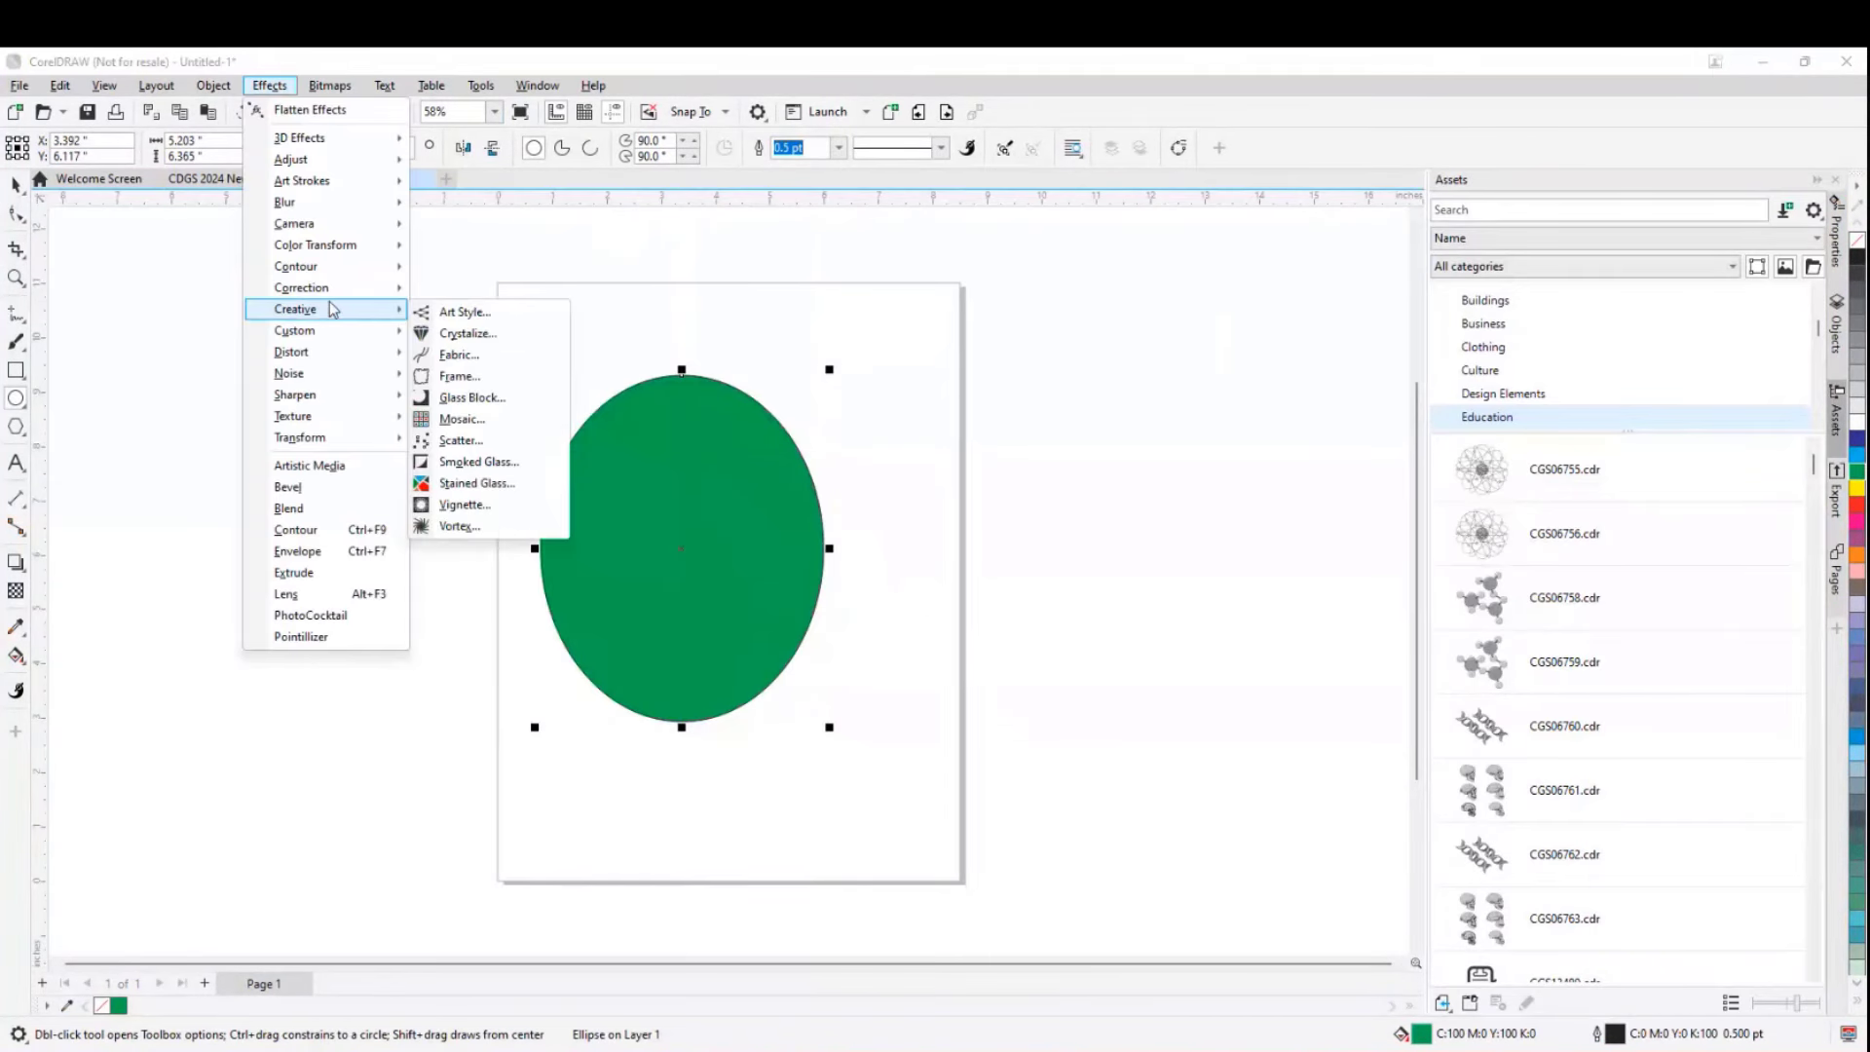
pyautogui.click(486, 338)
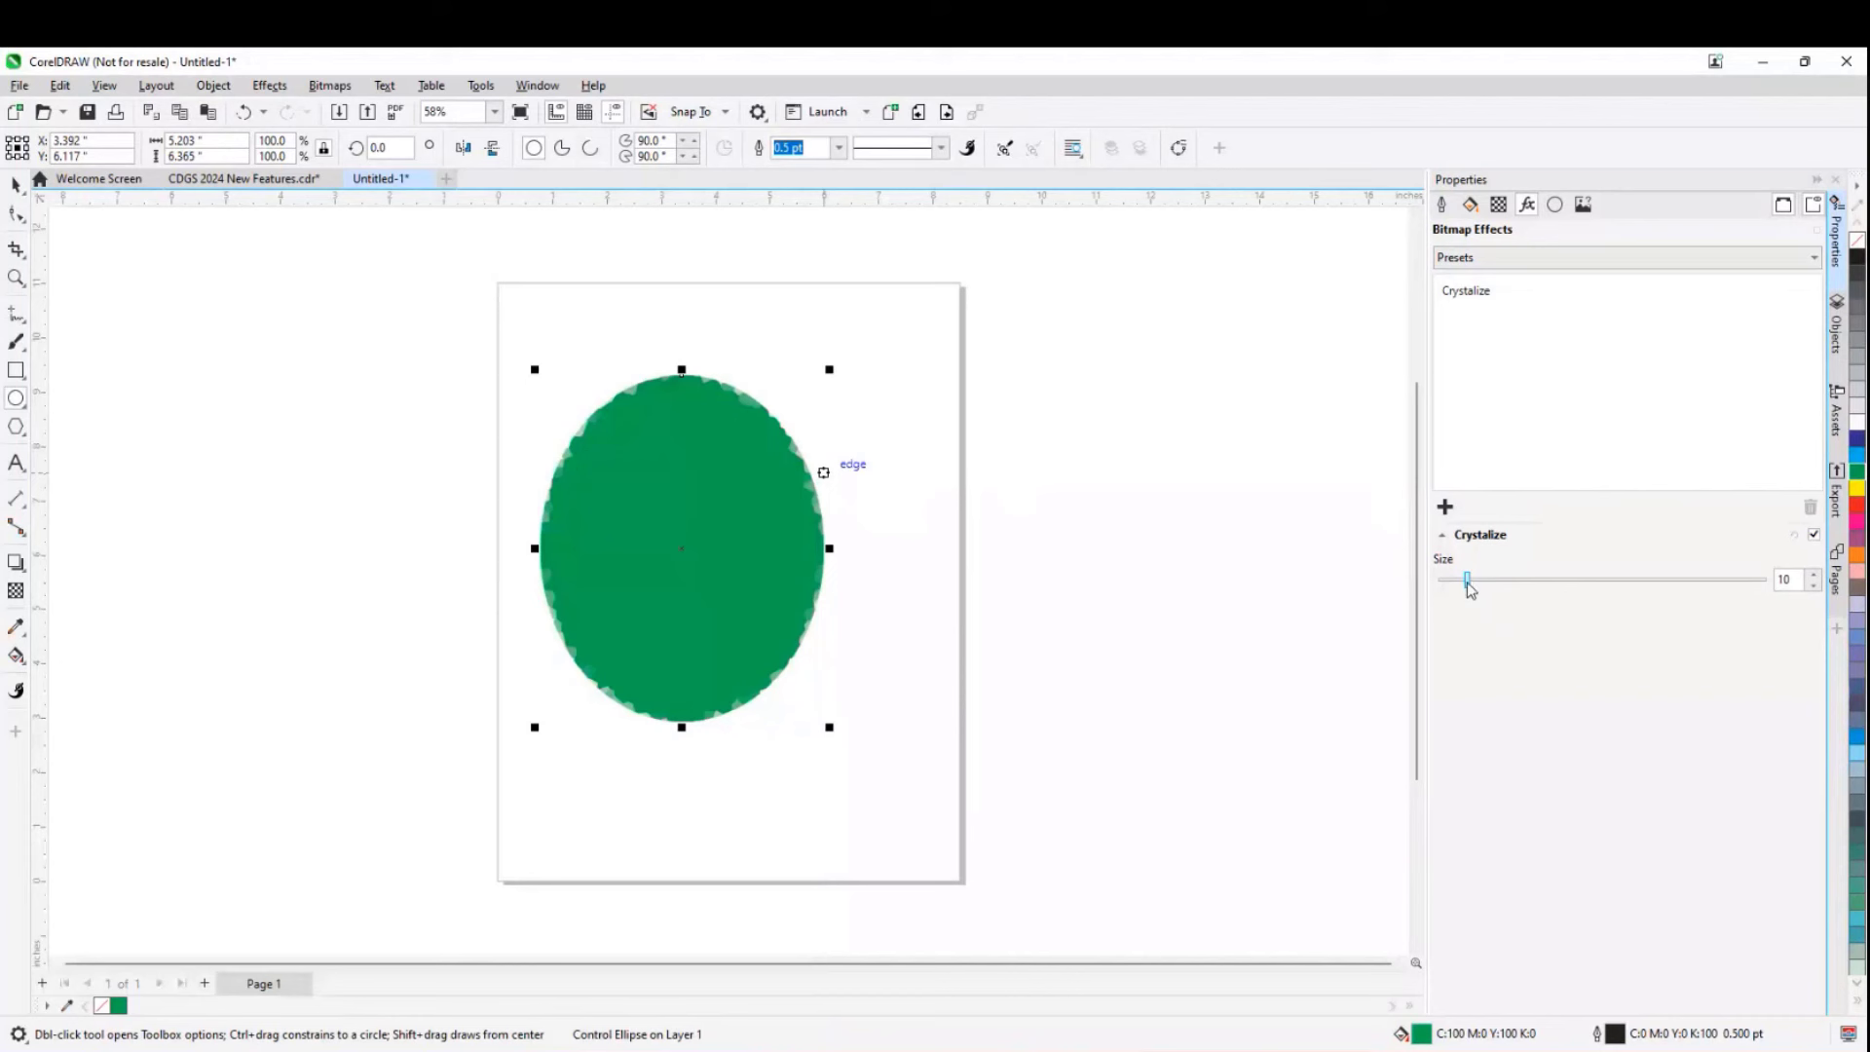
pyautogui.moveTo(1473, 588); pyautogui.dragTo(1515, 585)
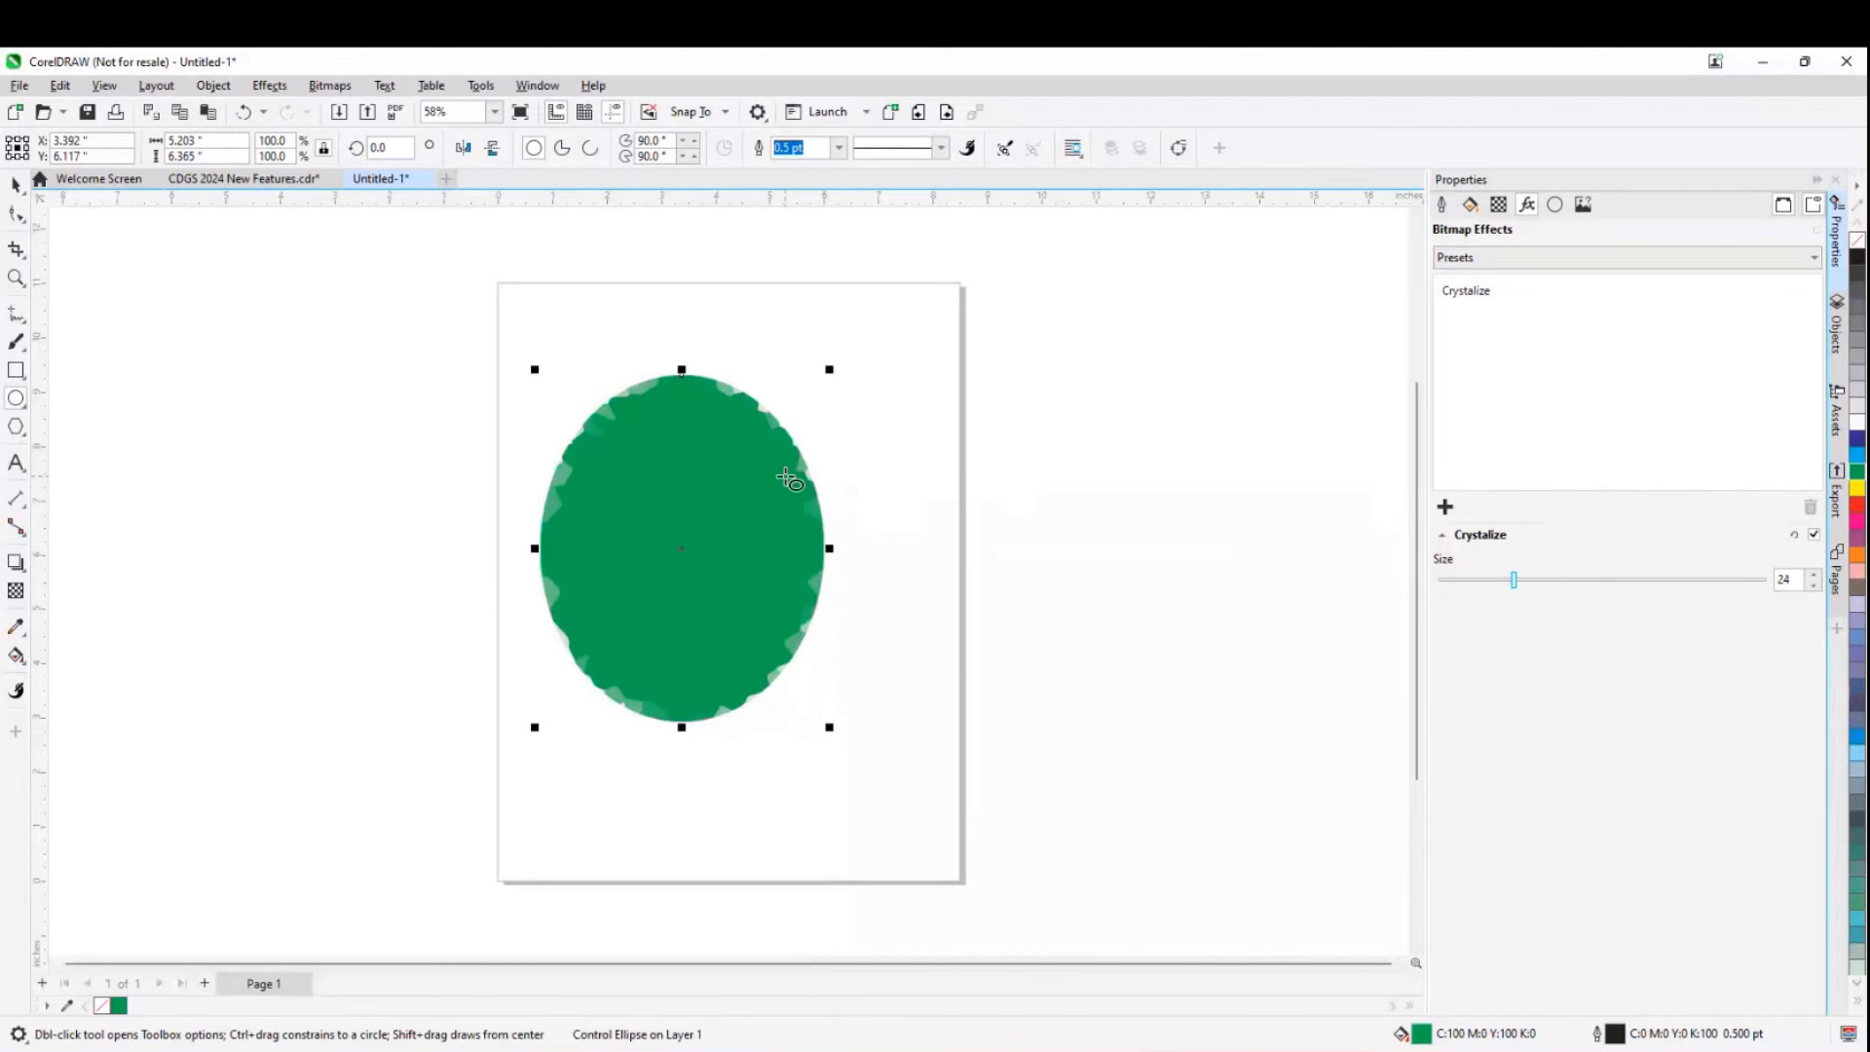
# - Add a Distort Displace effect to the ellipse's bitmap effects, on top of Crystalize
pyautogui.click(1444, 507)
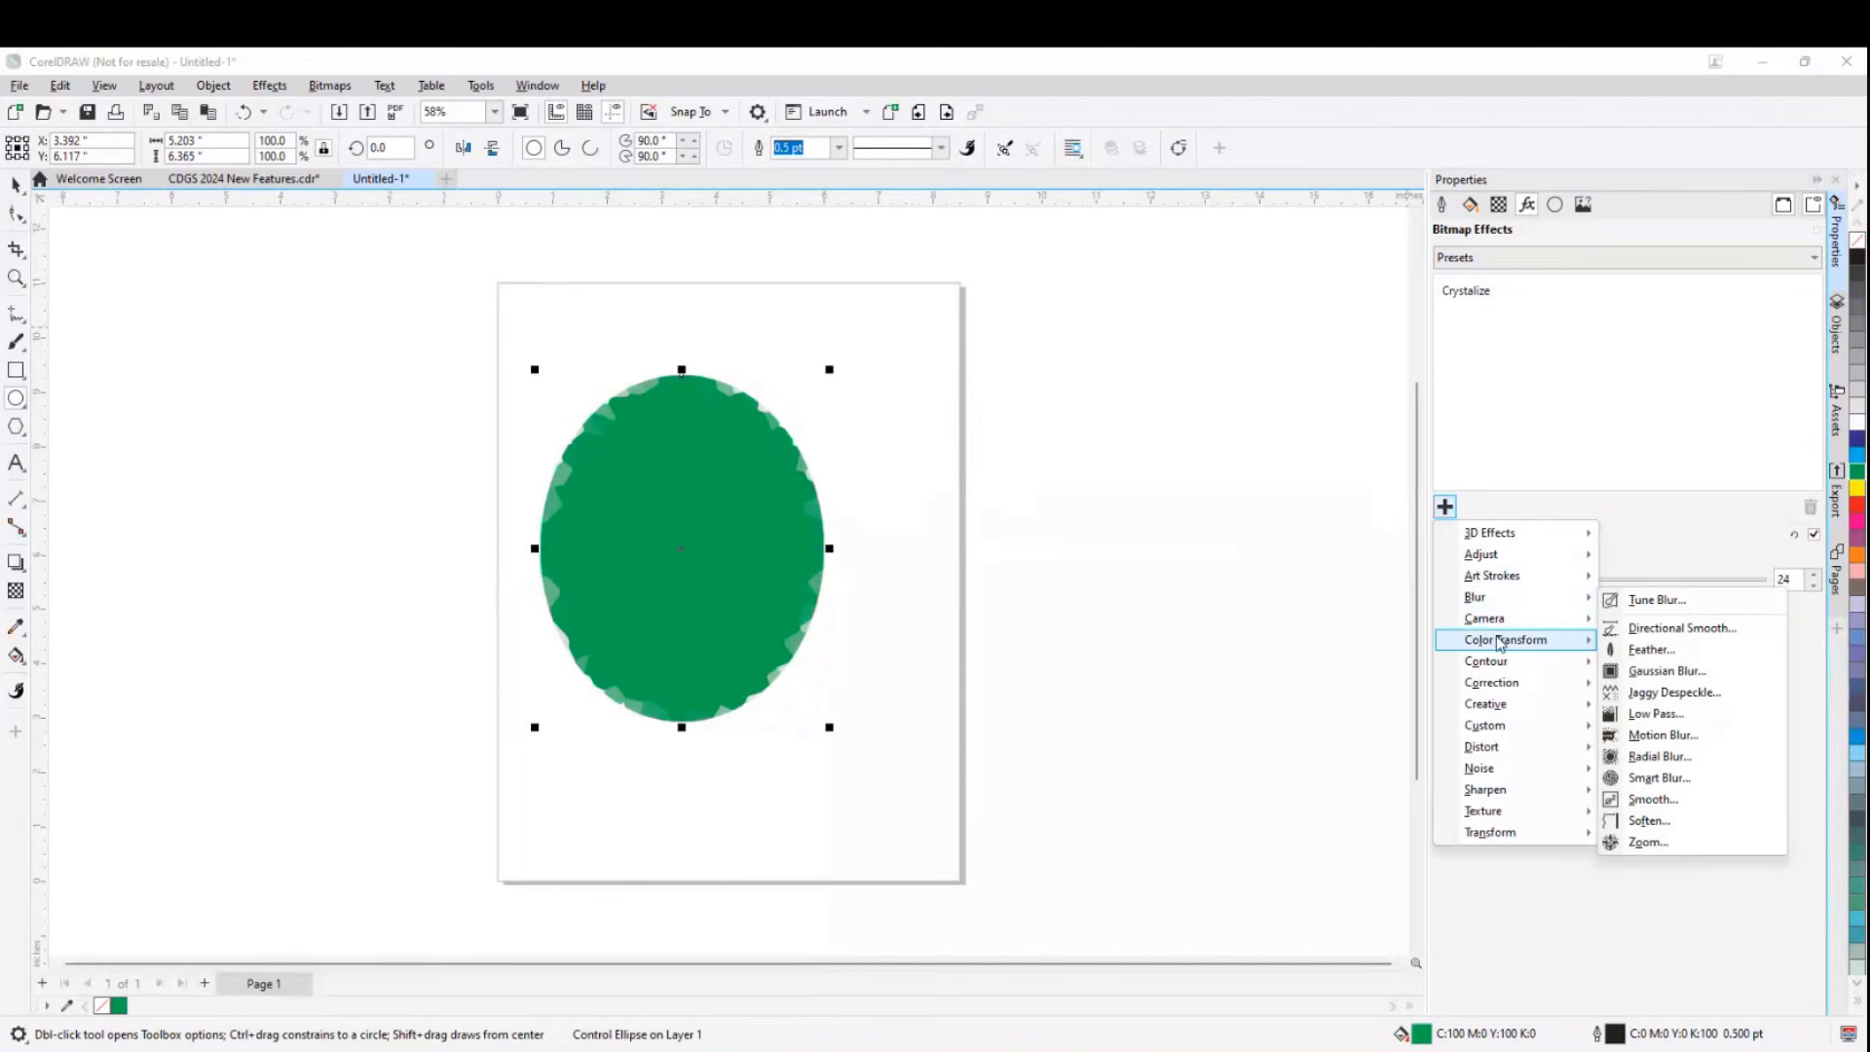
pyautogui.moveTo(1503, 684)
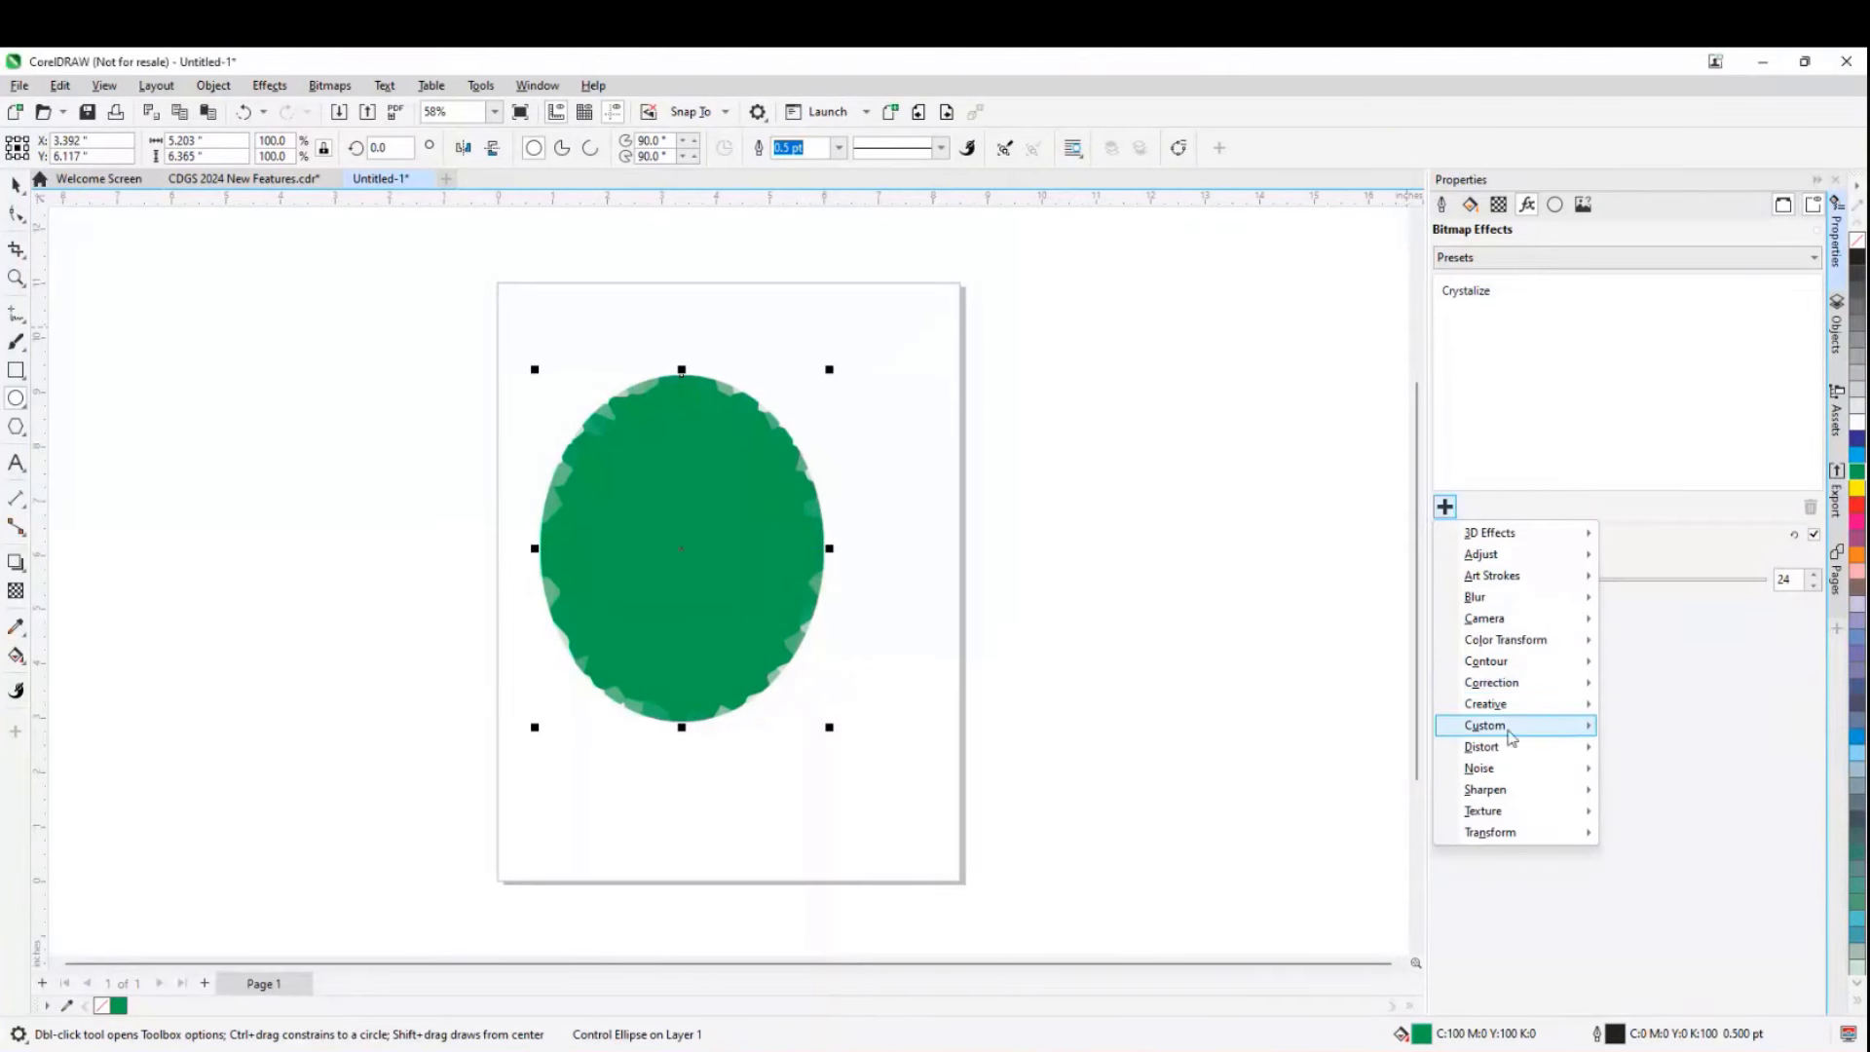
pyautogui.moveTo(1526, 602)
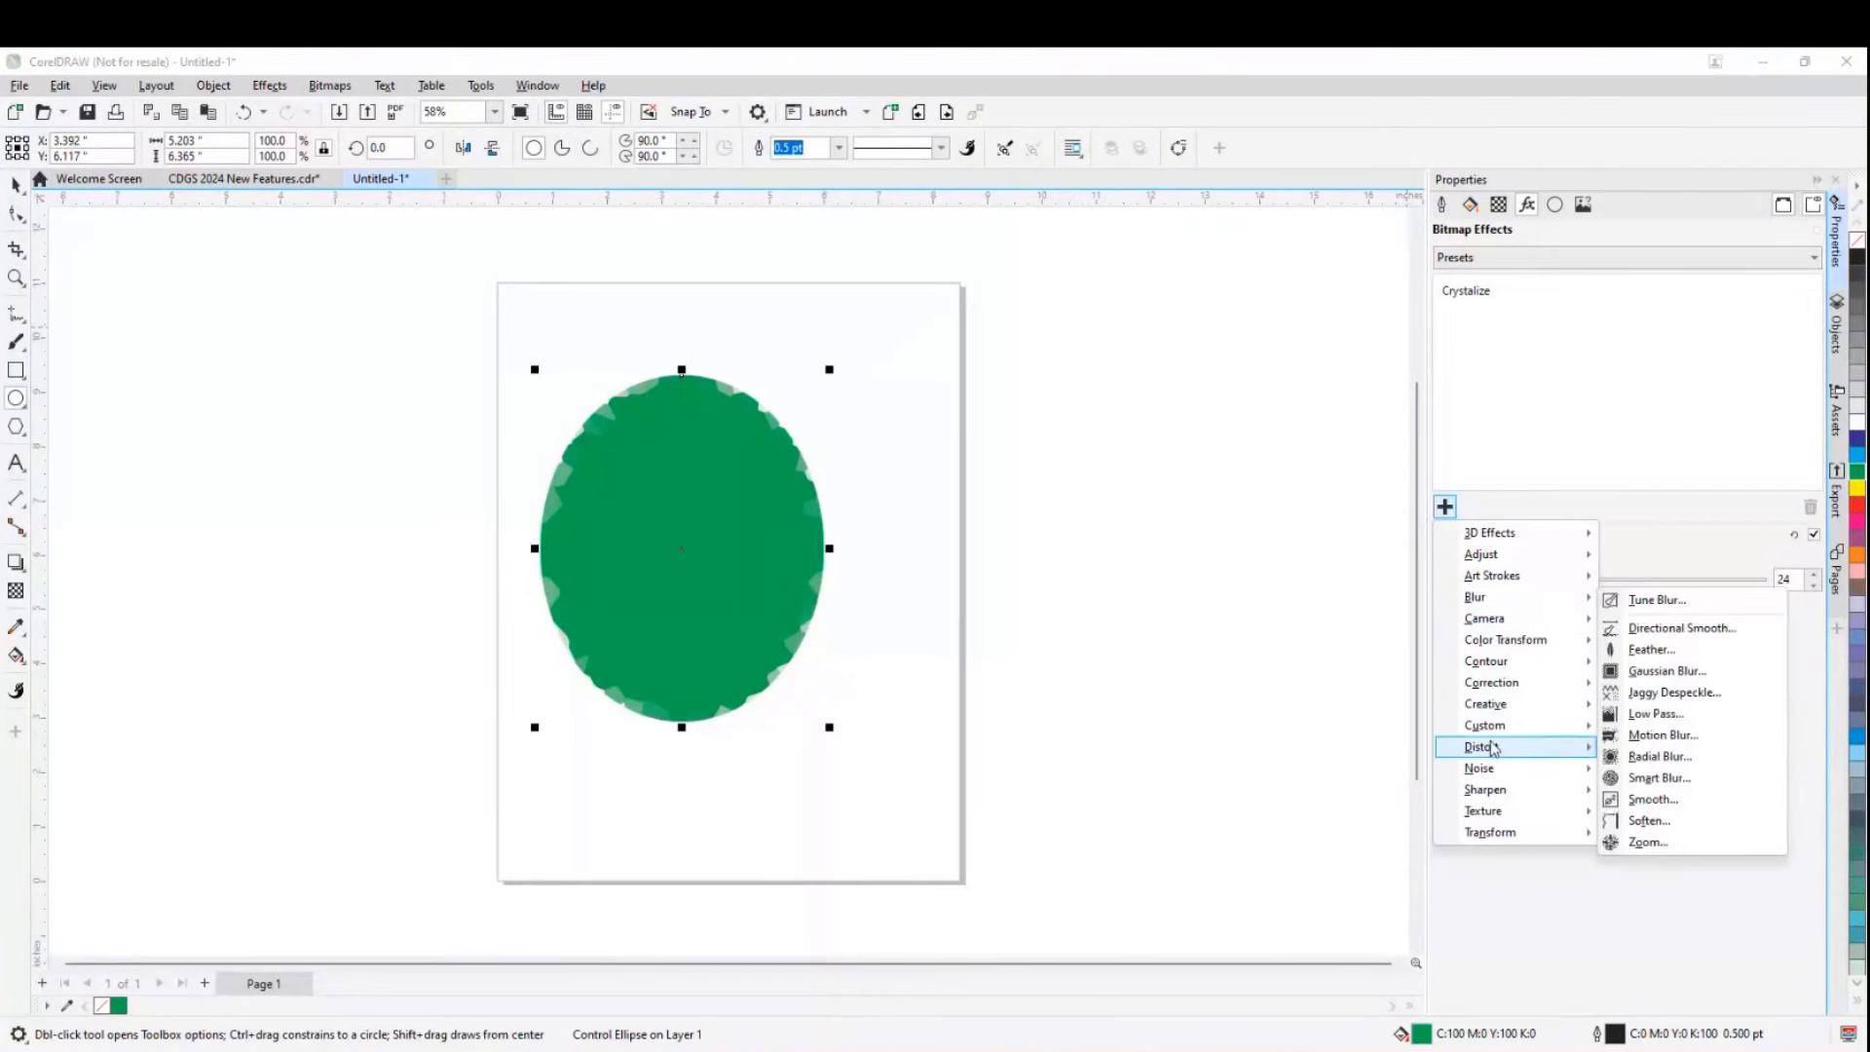
pyautogui.moveTo(1547, 753)
pyautogui.click(1647, 777)
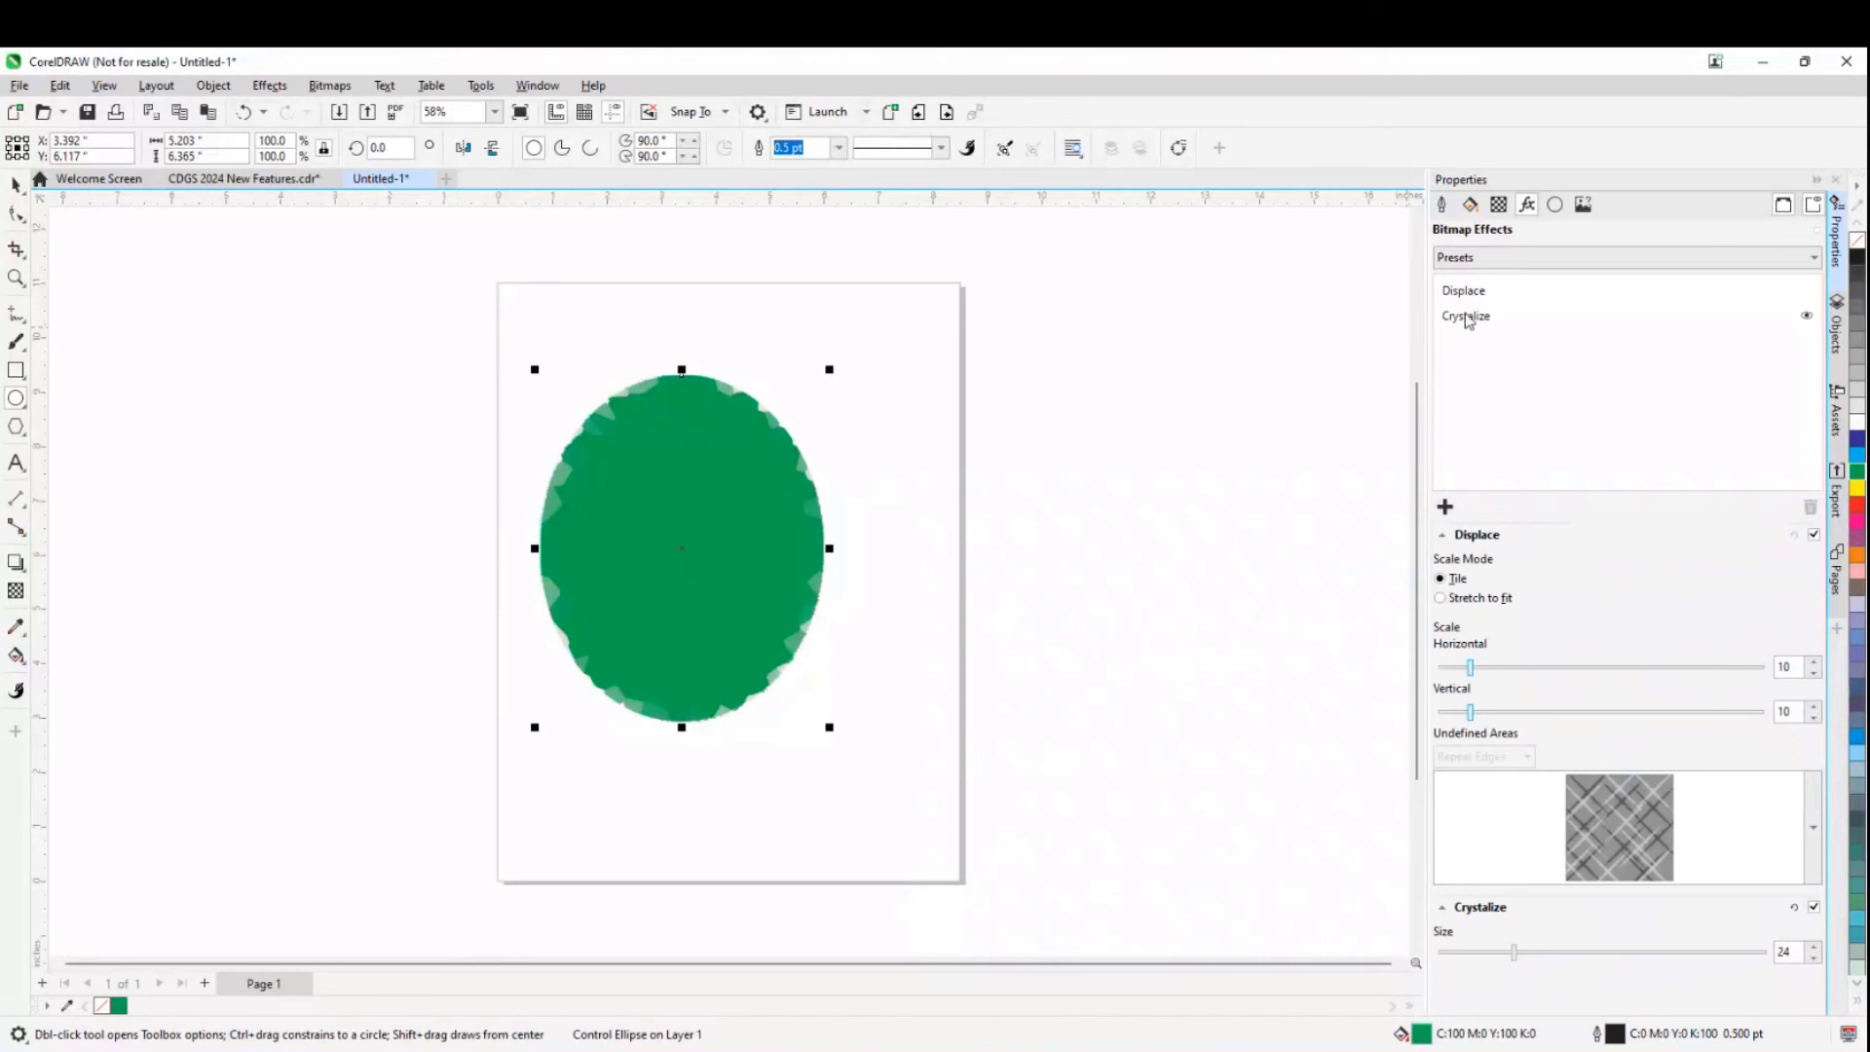
# - Add a Distort Mesh Warp effect to the ellipse's bitmap effects and look through the stacked effect settings
pyautogui.click(1446, 507)
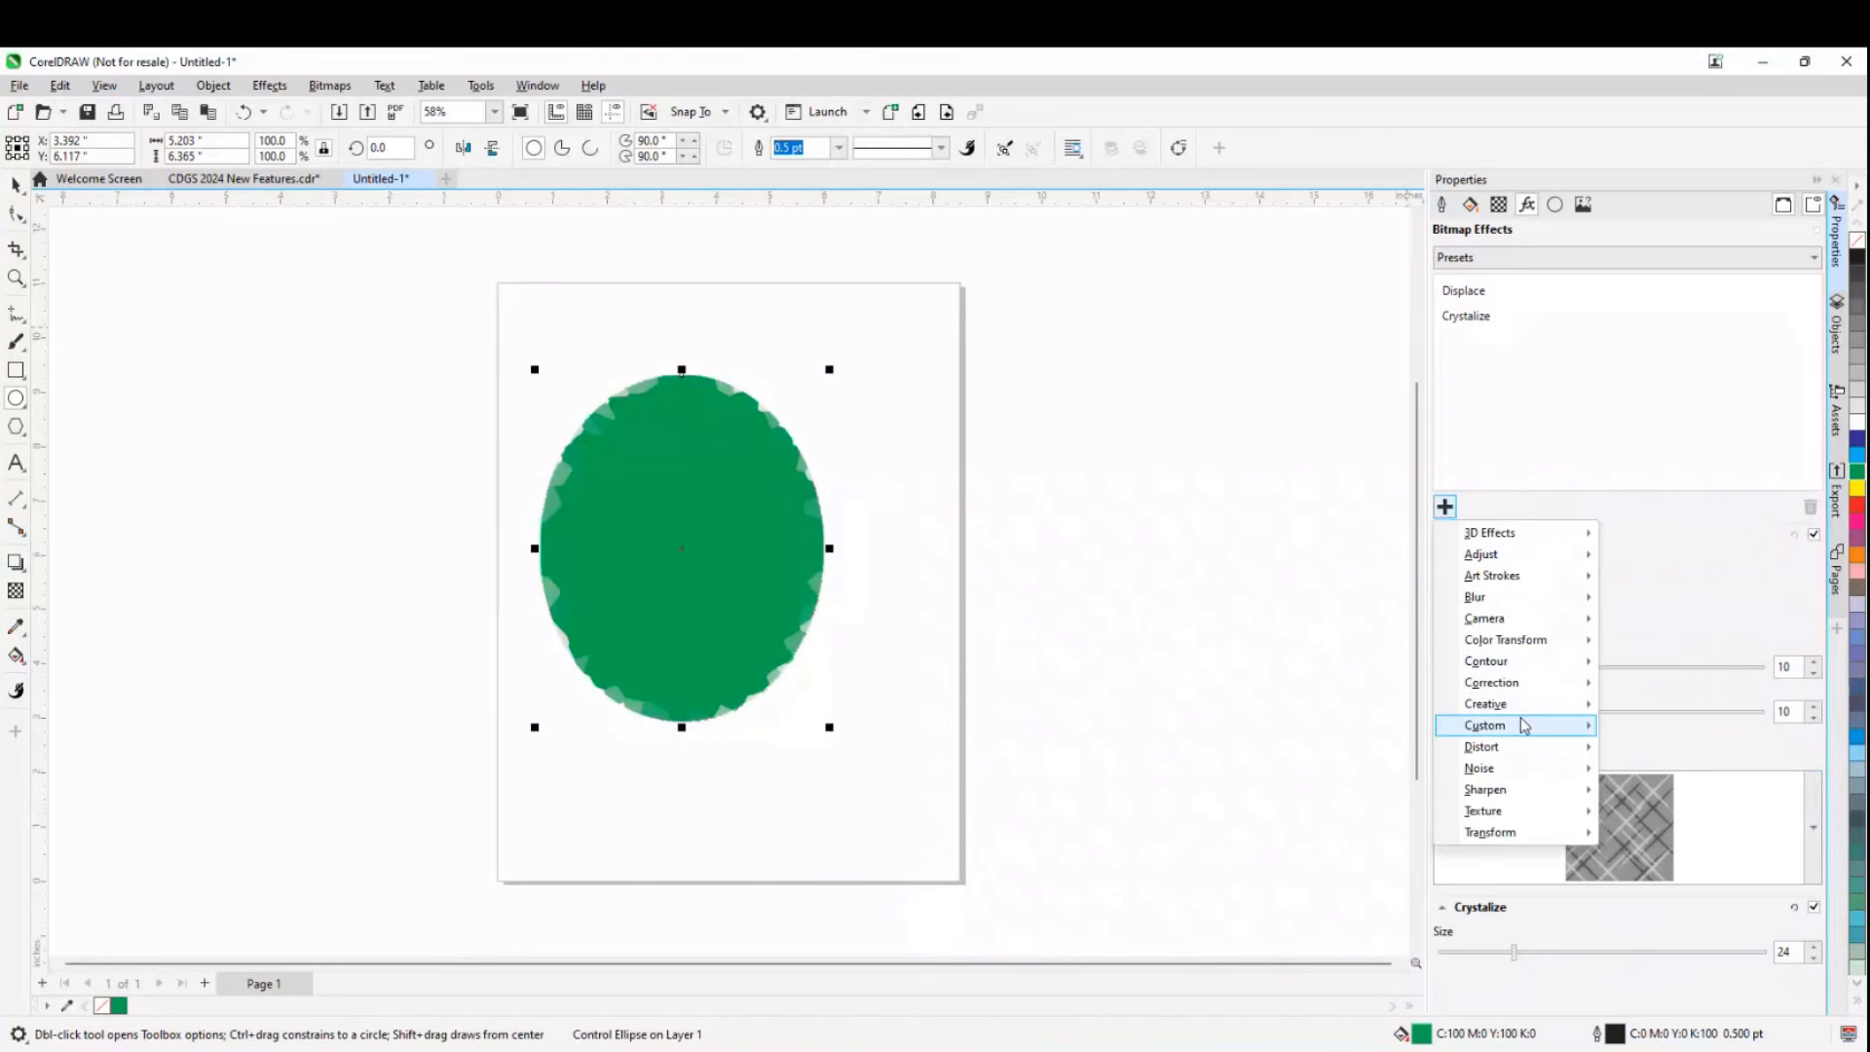
pyautogui.moveTo(1533, 747)
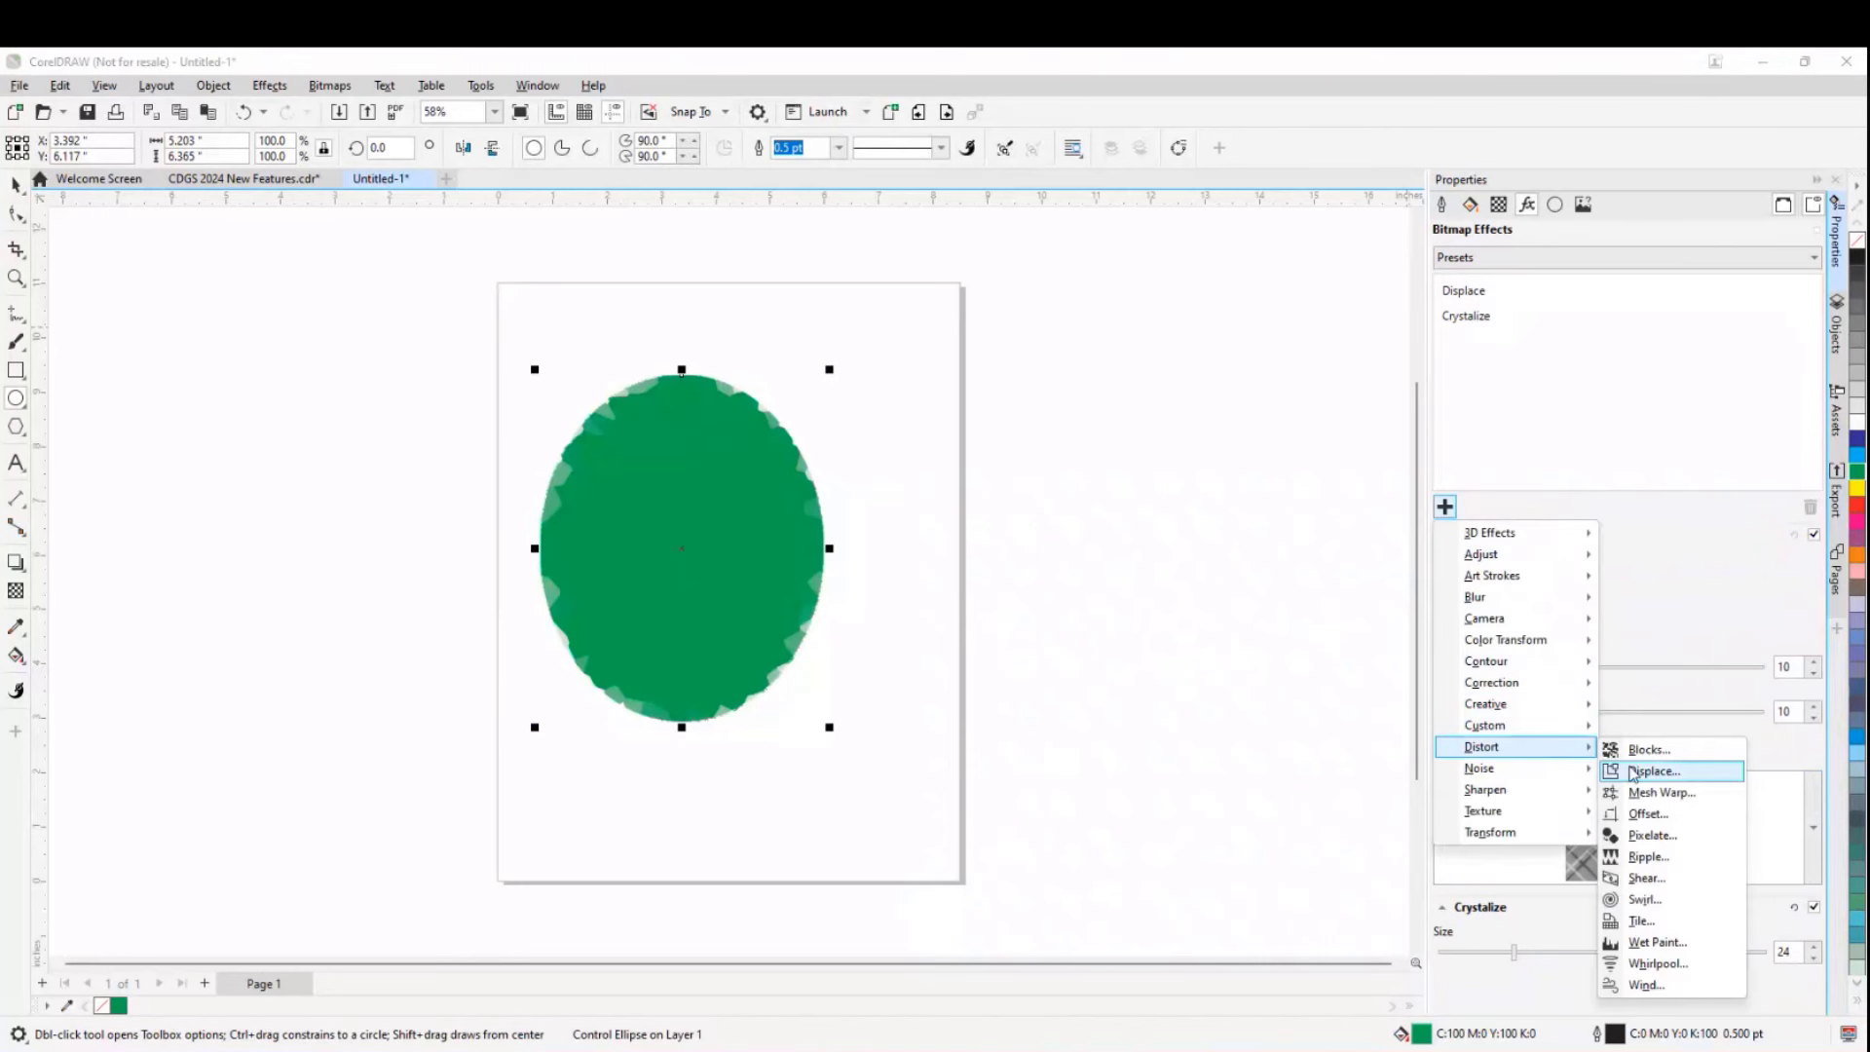
pyautogui.click(1646, 775)
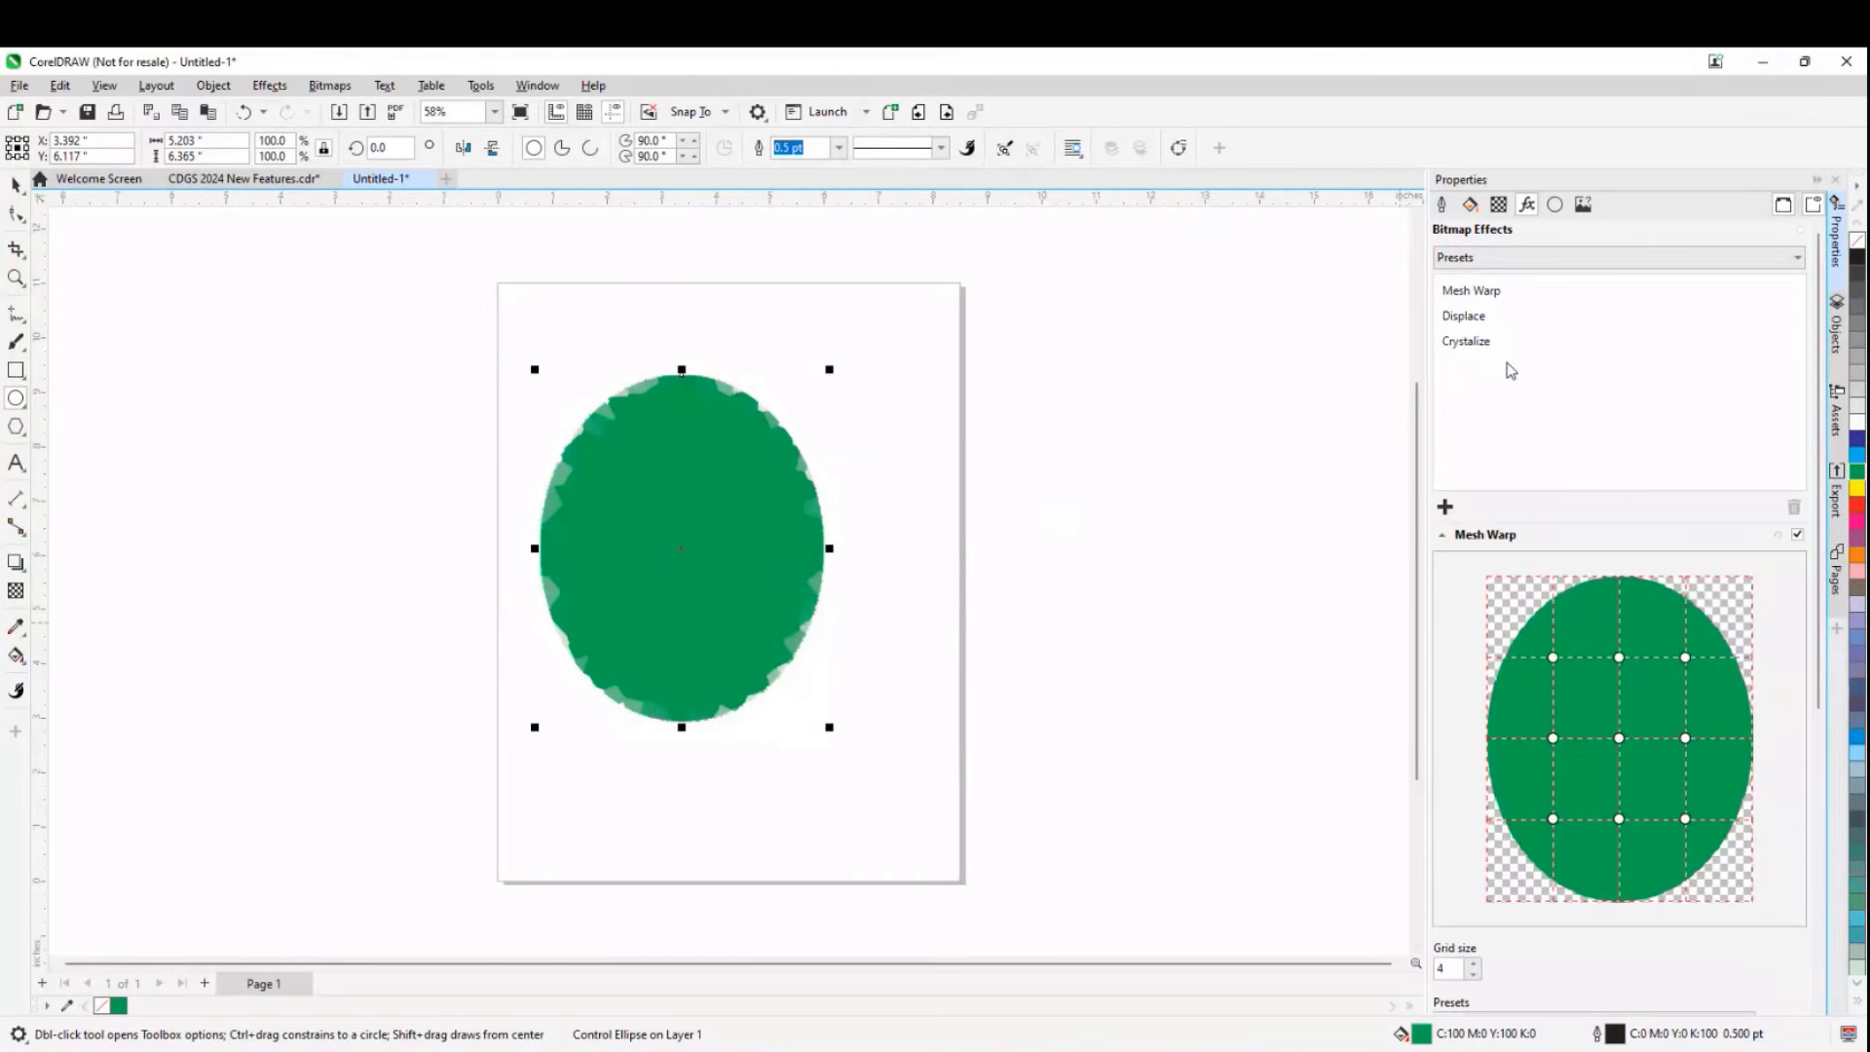
pyautogui.scroll(-5, 1512, 389)
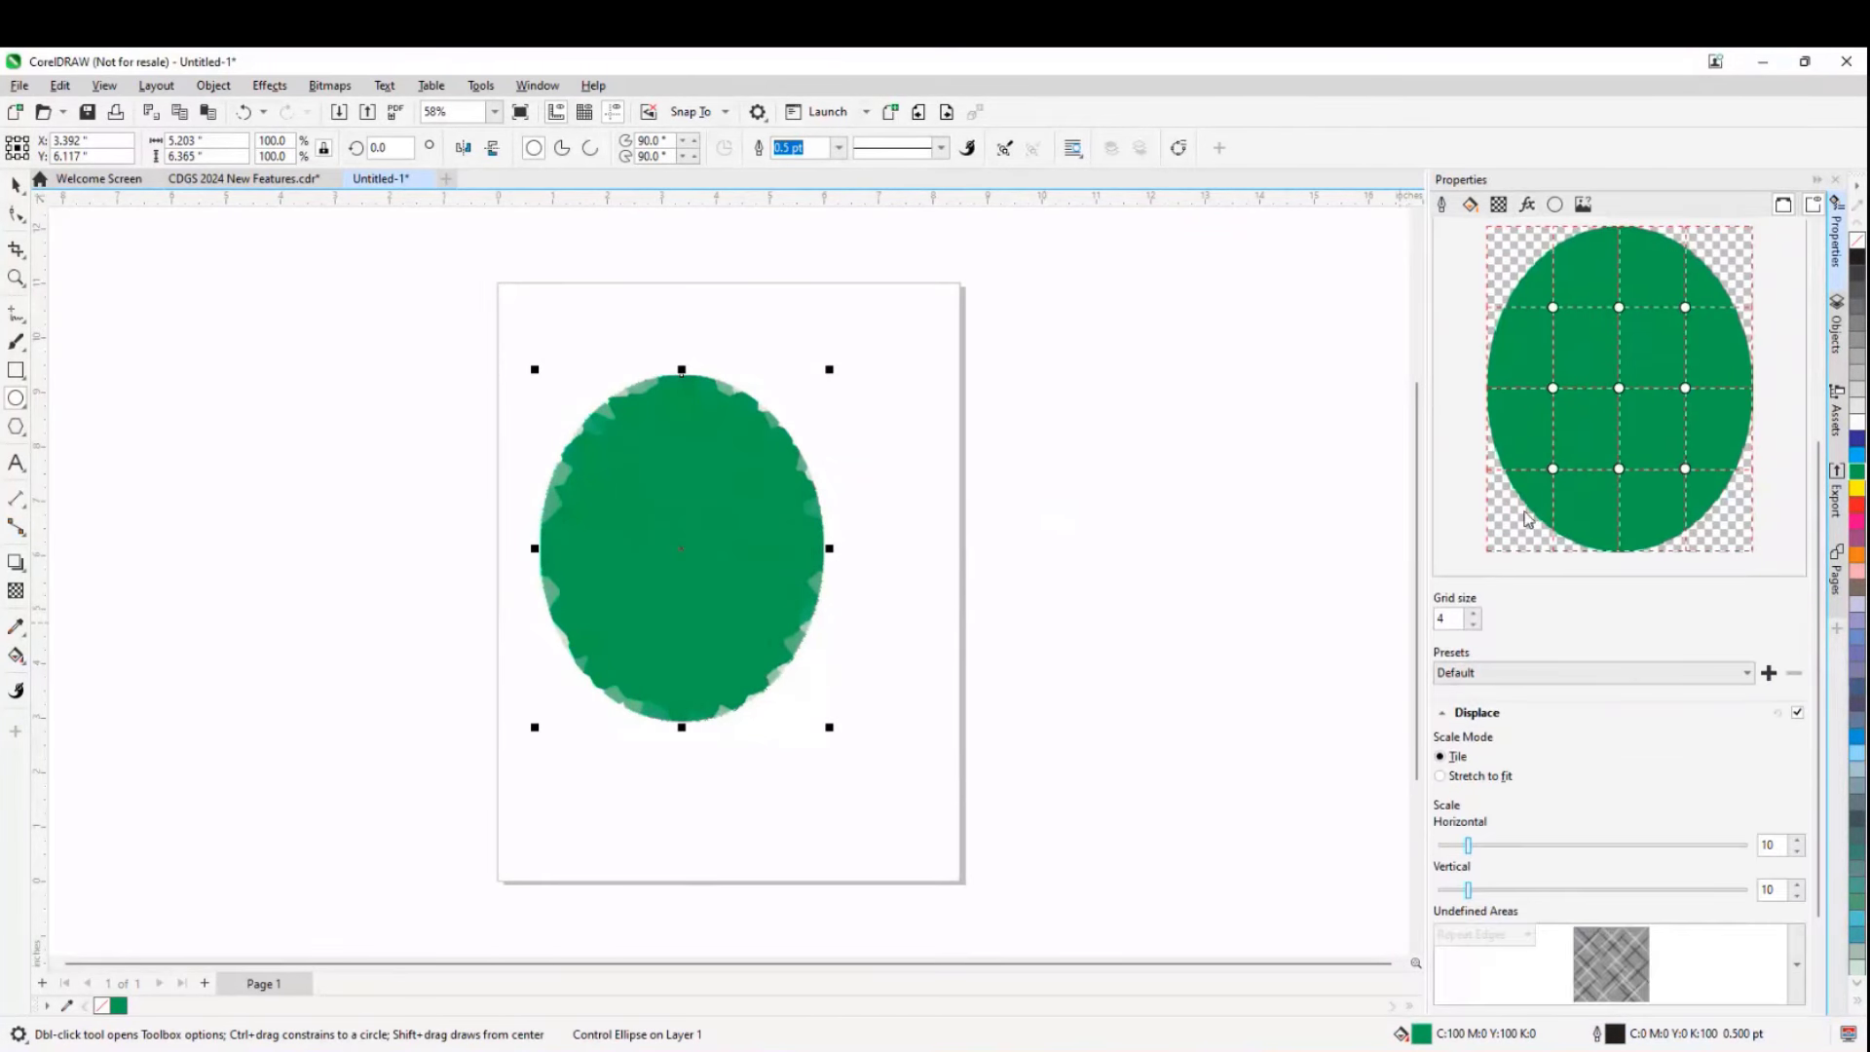
pyautogui.scroll(5, 1524, 513)
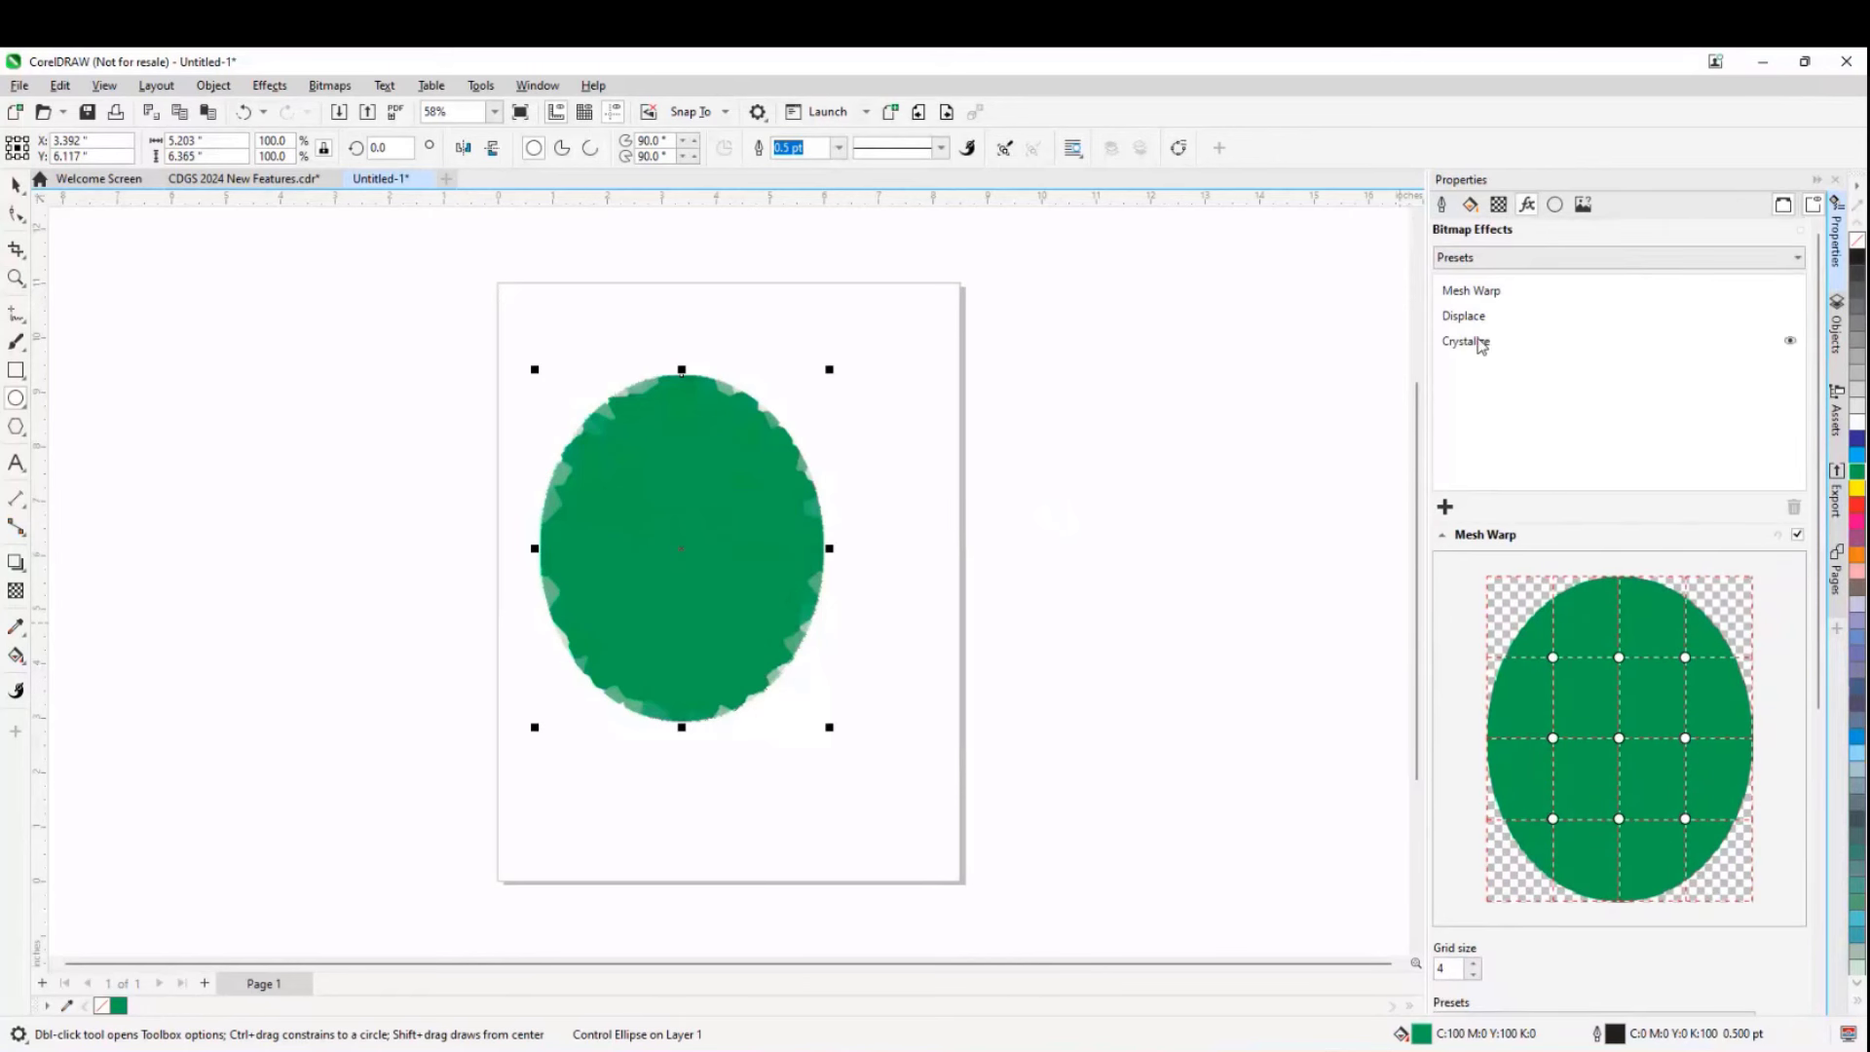
# - Move Crystalize above Displace in the ellipse's effect stack, toggle the Mesh Warp effect's visibility, and deselect the ellipse
pyautogui.moveTo(1482, 339); pyautogui.dragTo(1483, 309)
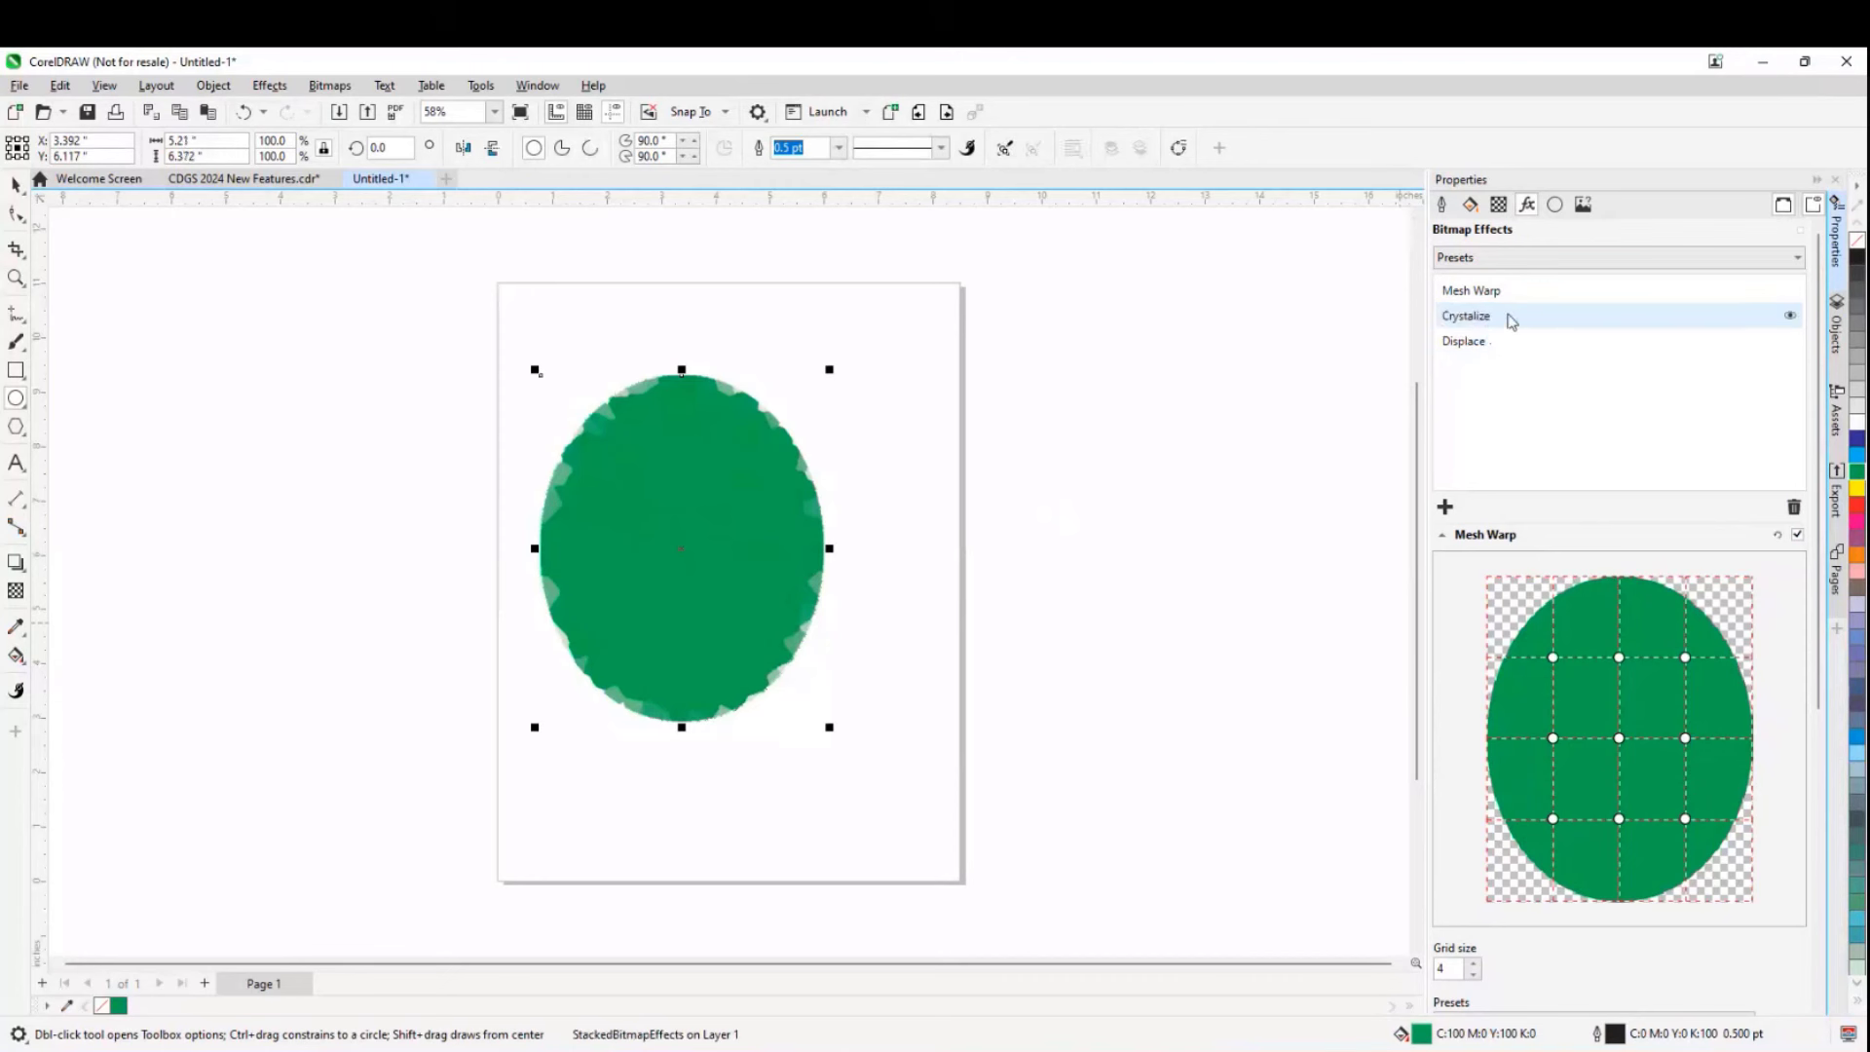
pyautogui.click(1793, 291)
pyautogui.press('space')
pyautogui.click(885, 347)
# - Import 00656_perfectbloom_1280x1024.jpg from the PSP 2021 ref folder on the Desktop, centred on the page
pyautogui.rightClick(887, 347)
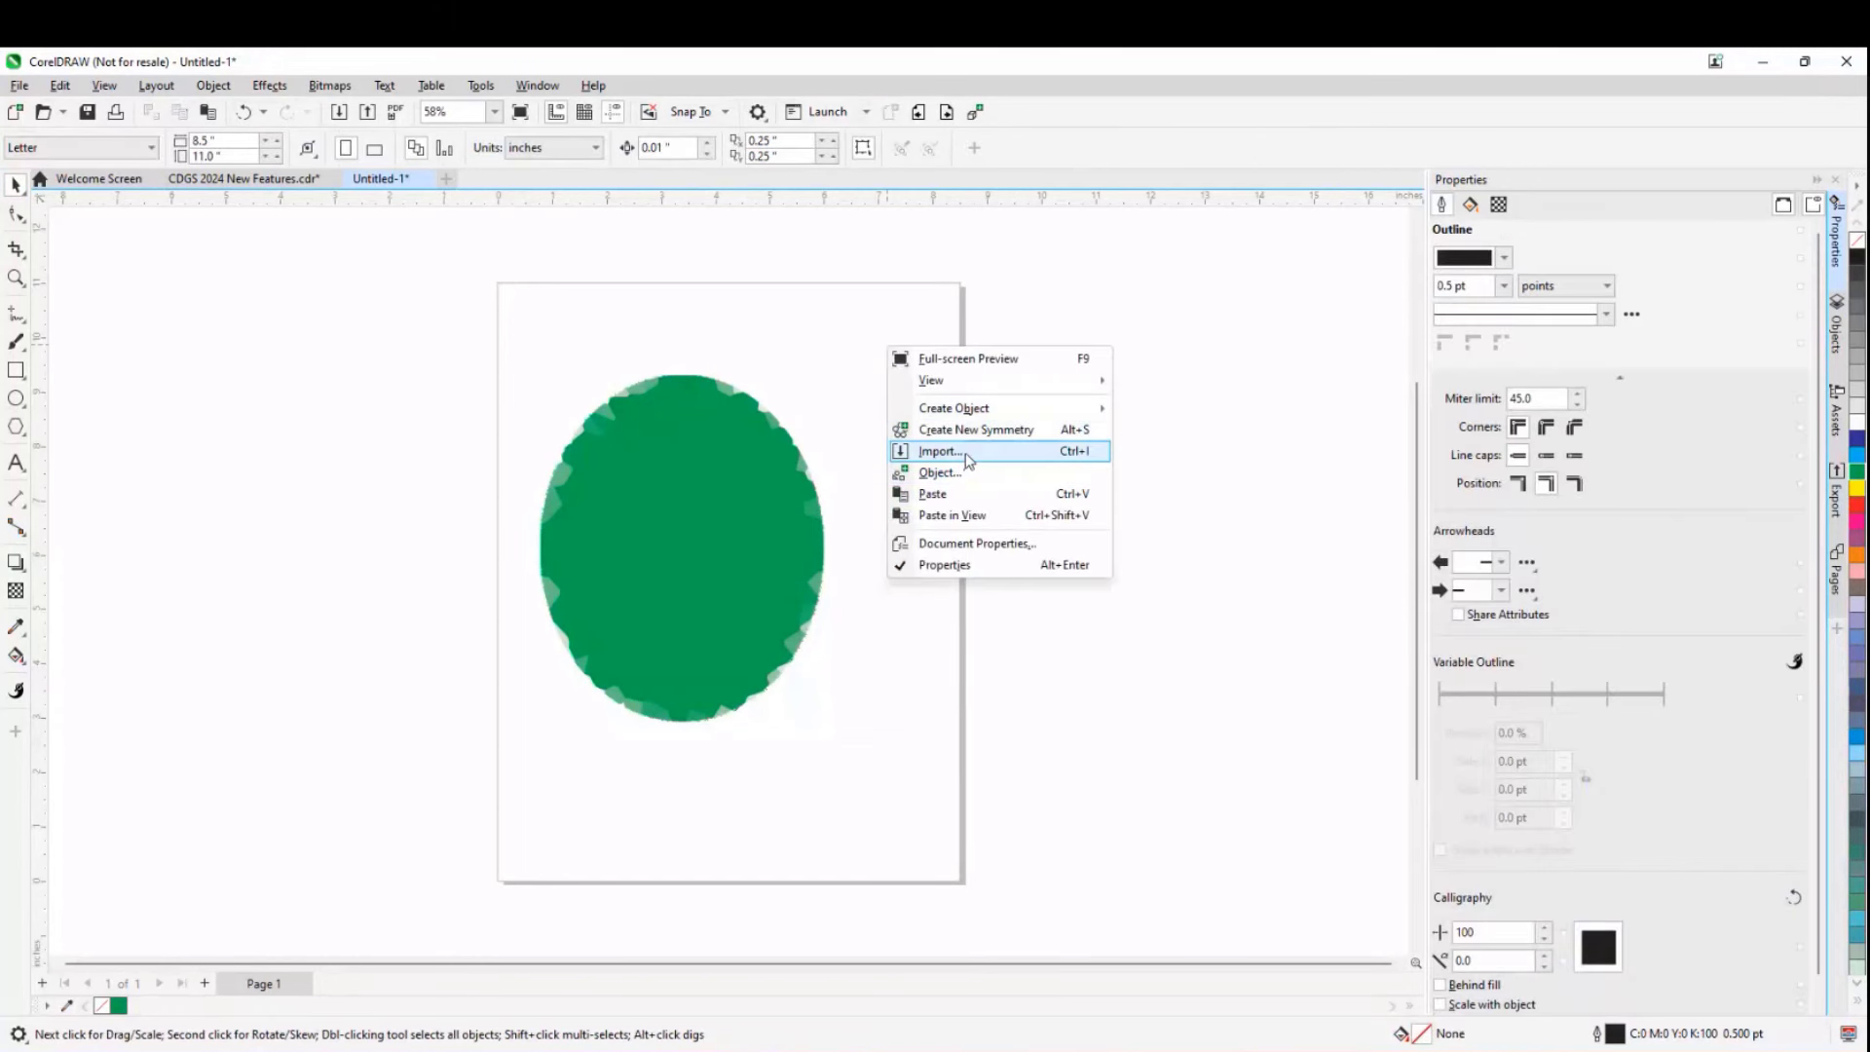
pyautogui.click(965, 453)
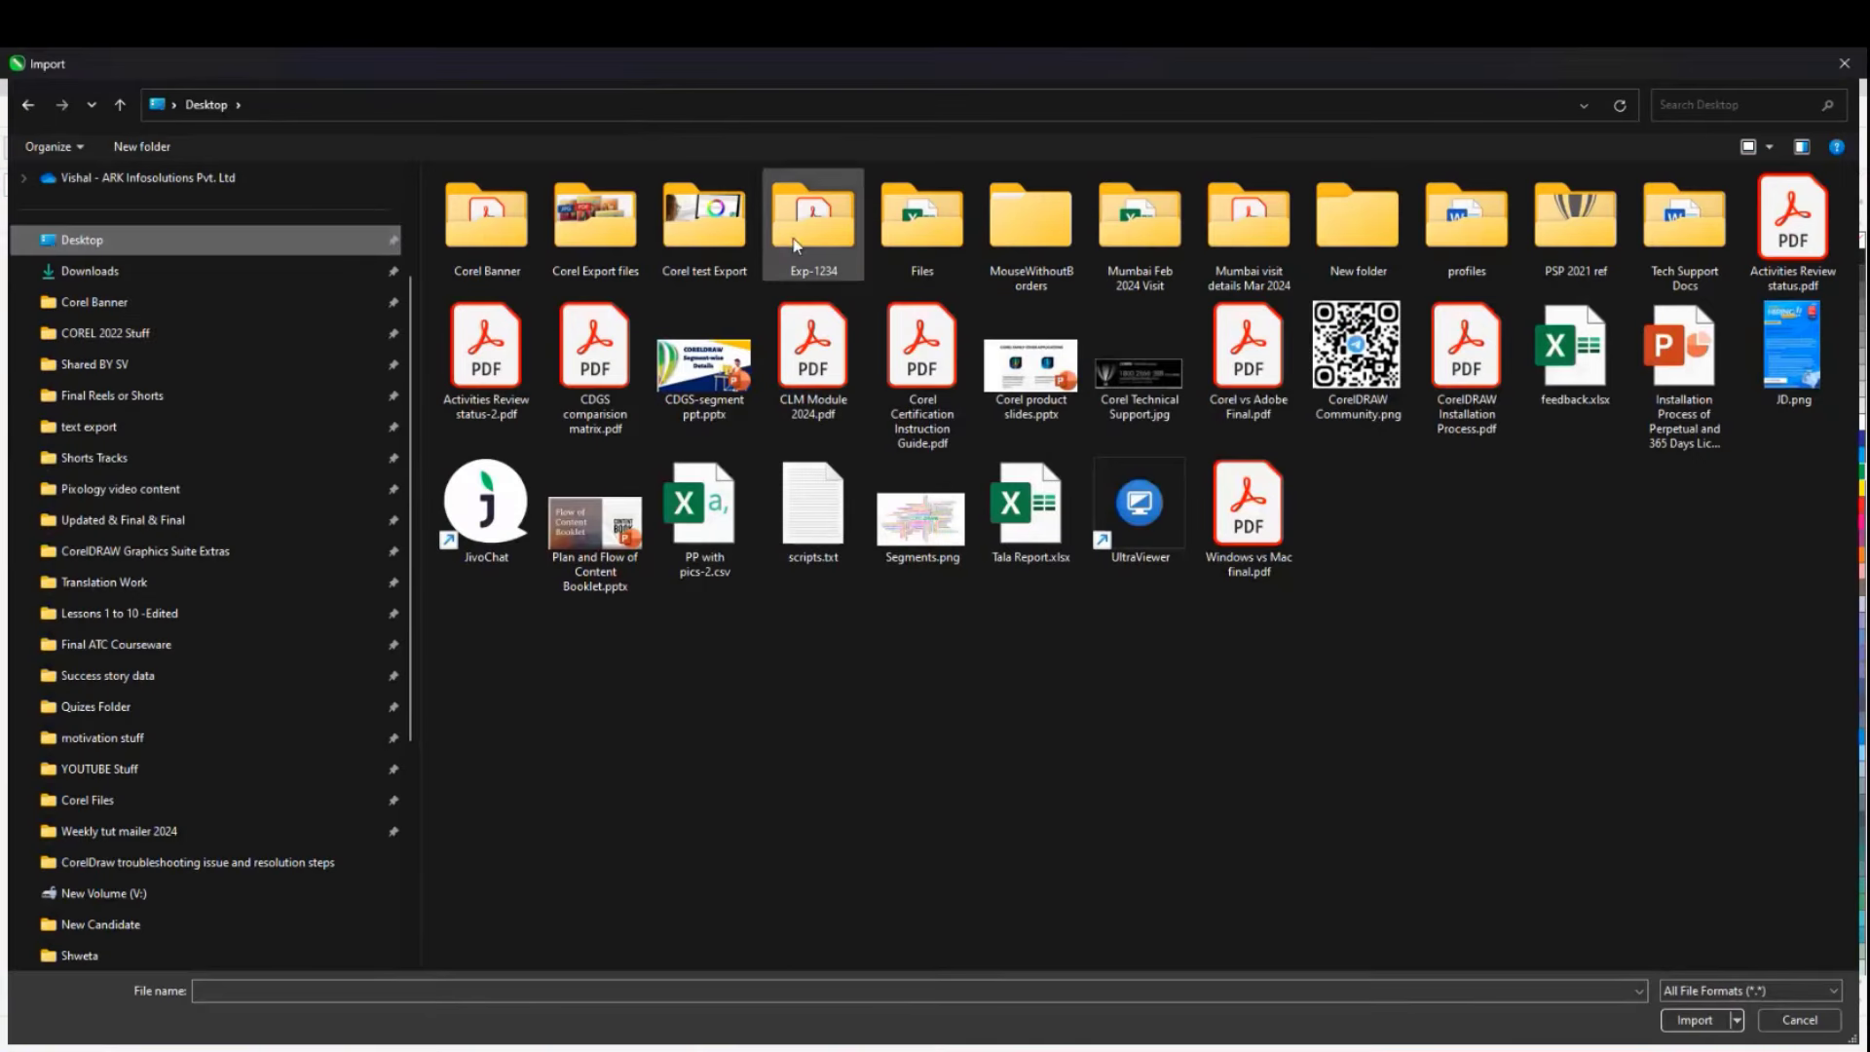
pyautogui.doubleClick(1568, 252)
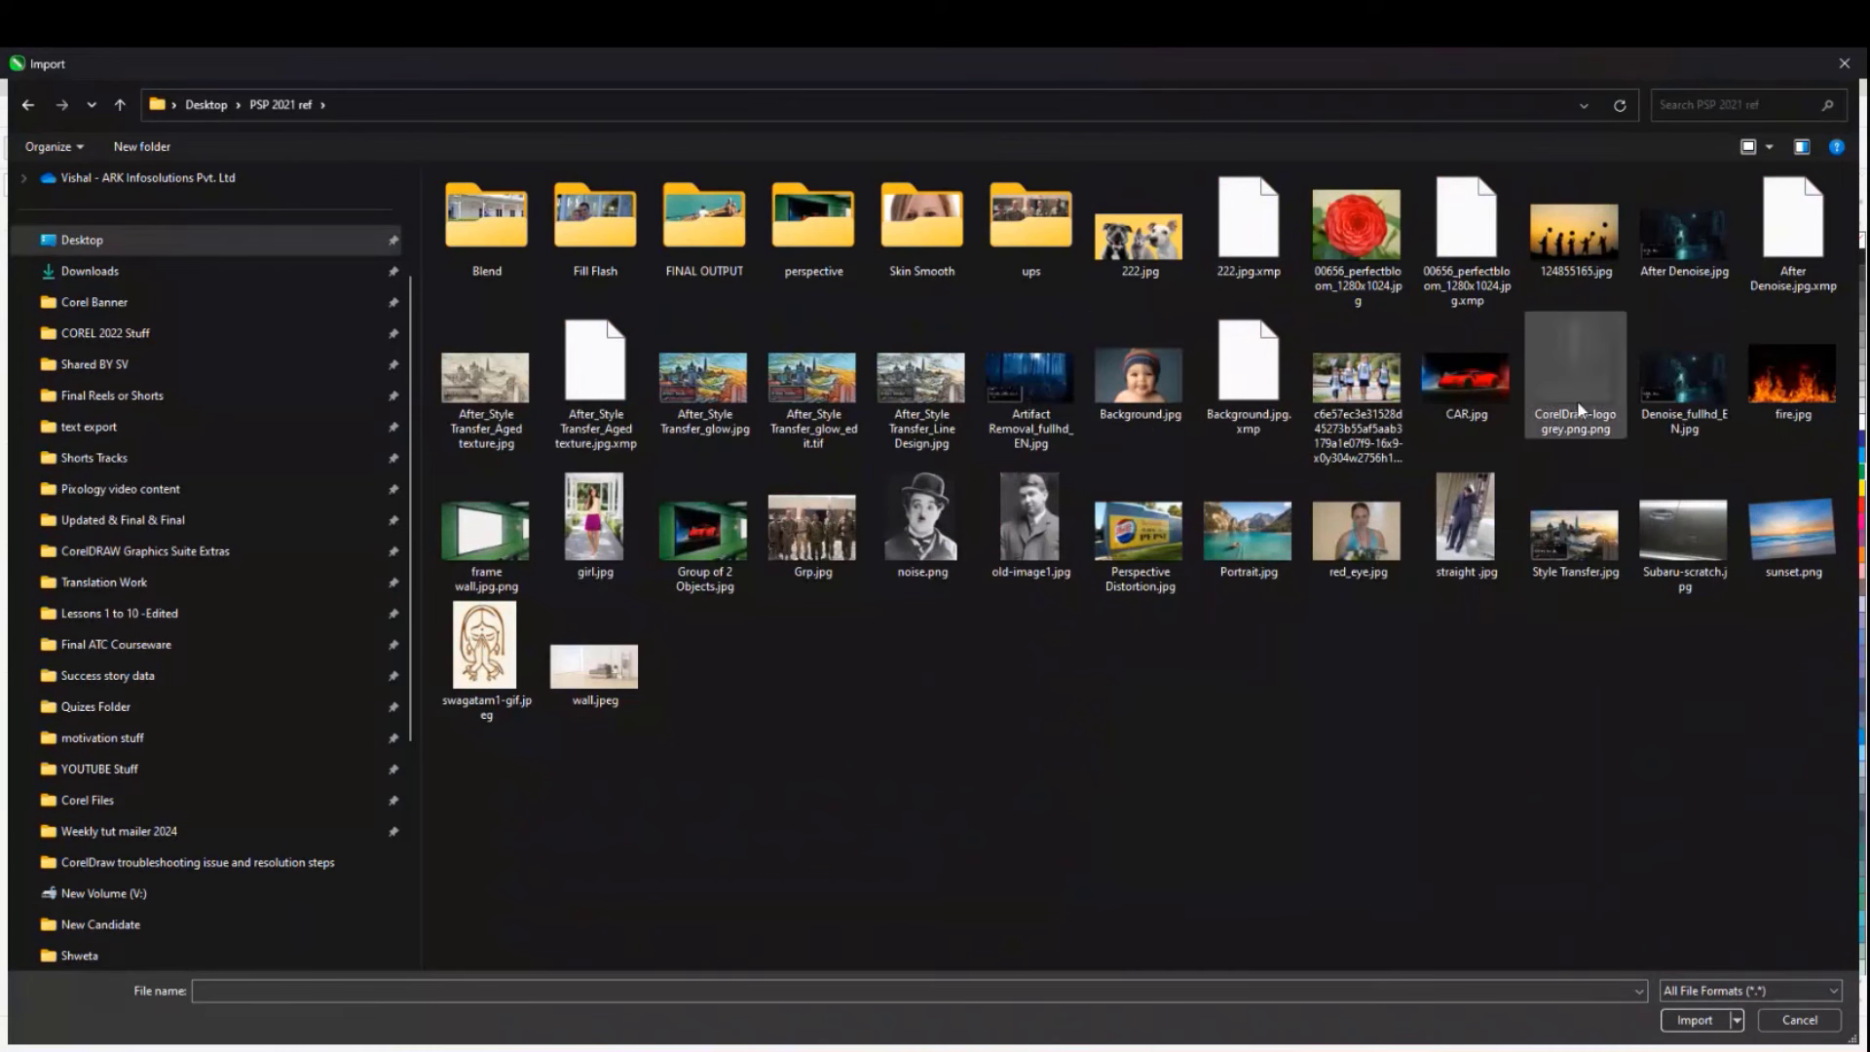
pyautogui.doubleClick(1359, 229)
pyautogui.press('Return')
pyautogui.scroll(-3, 857, 448)
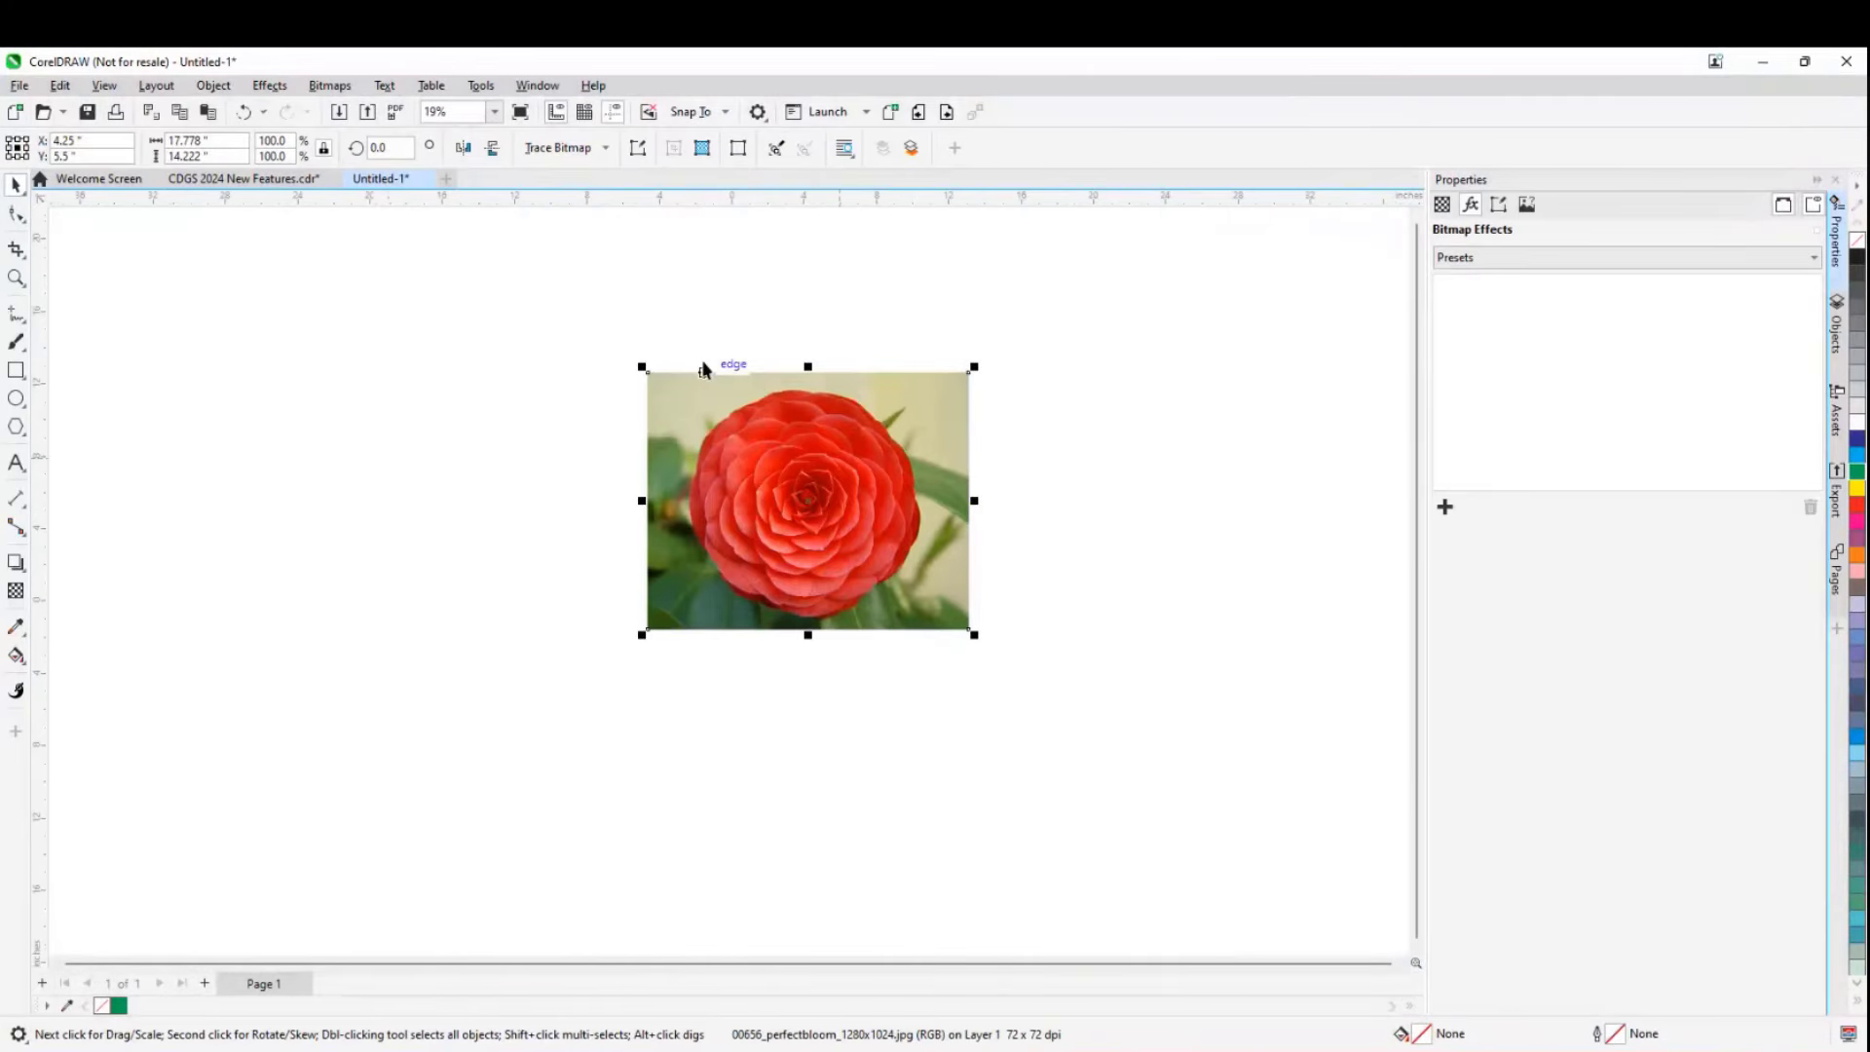
# - Open the imported red flower image for editing in Corel PHOTO-PAINT and maximize that window
pyautogui.click(768, 434)
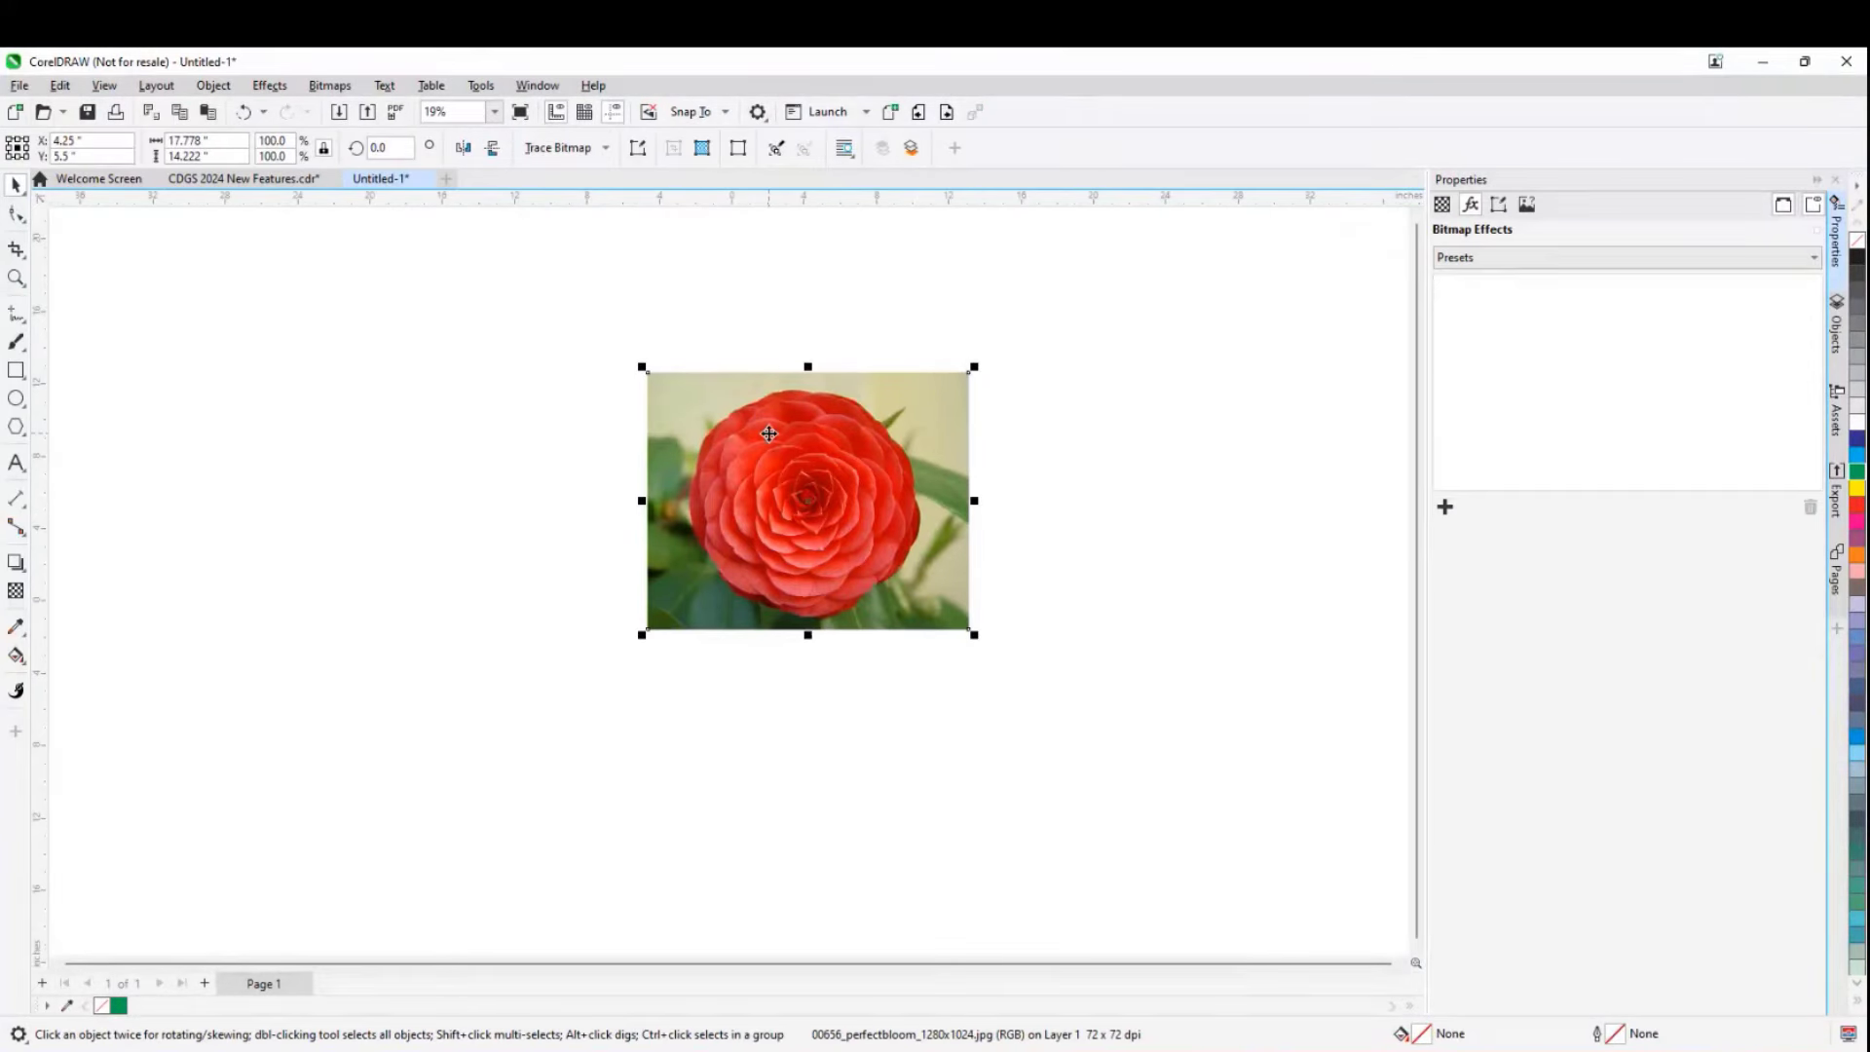
pyautogui.click(637, 147)
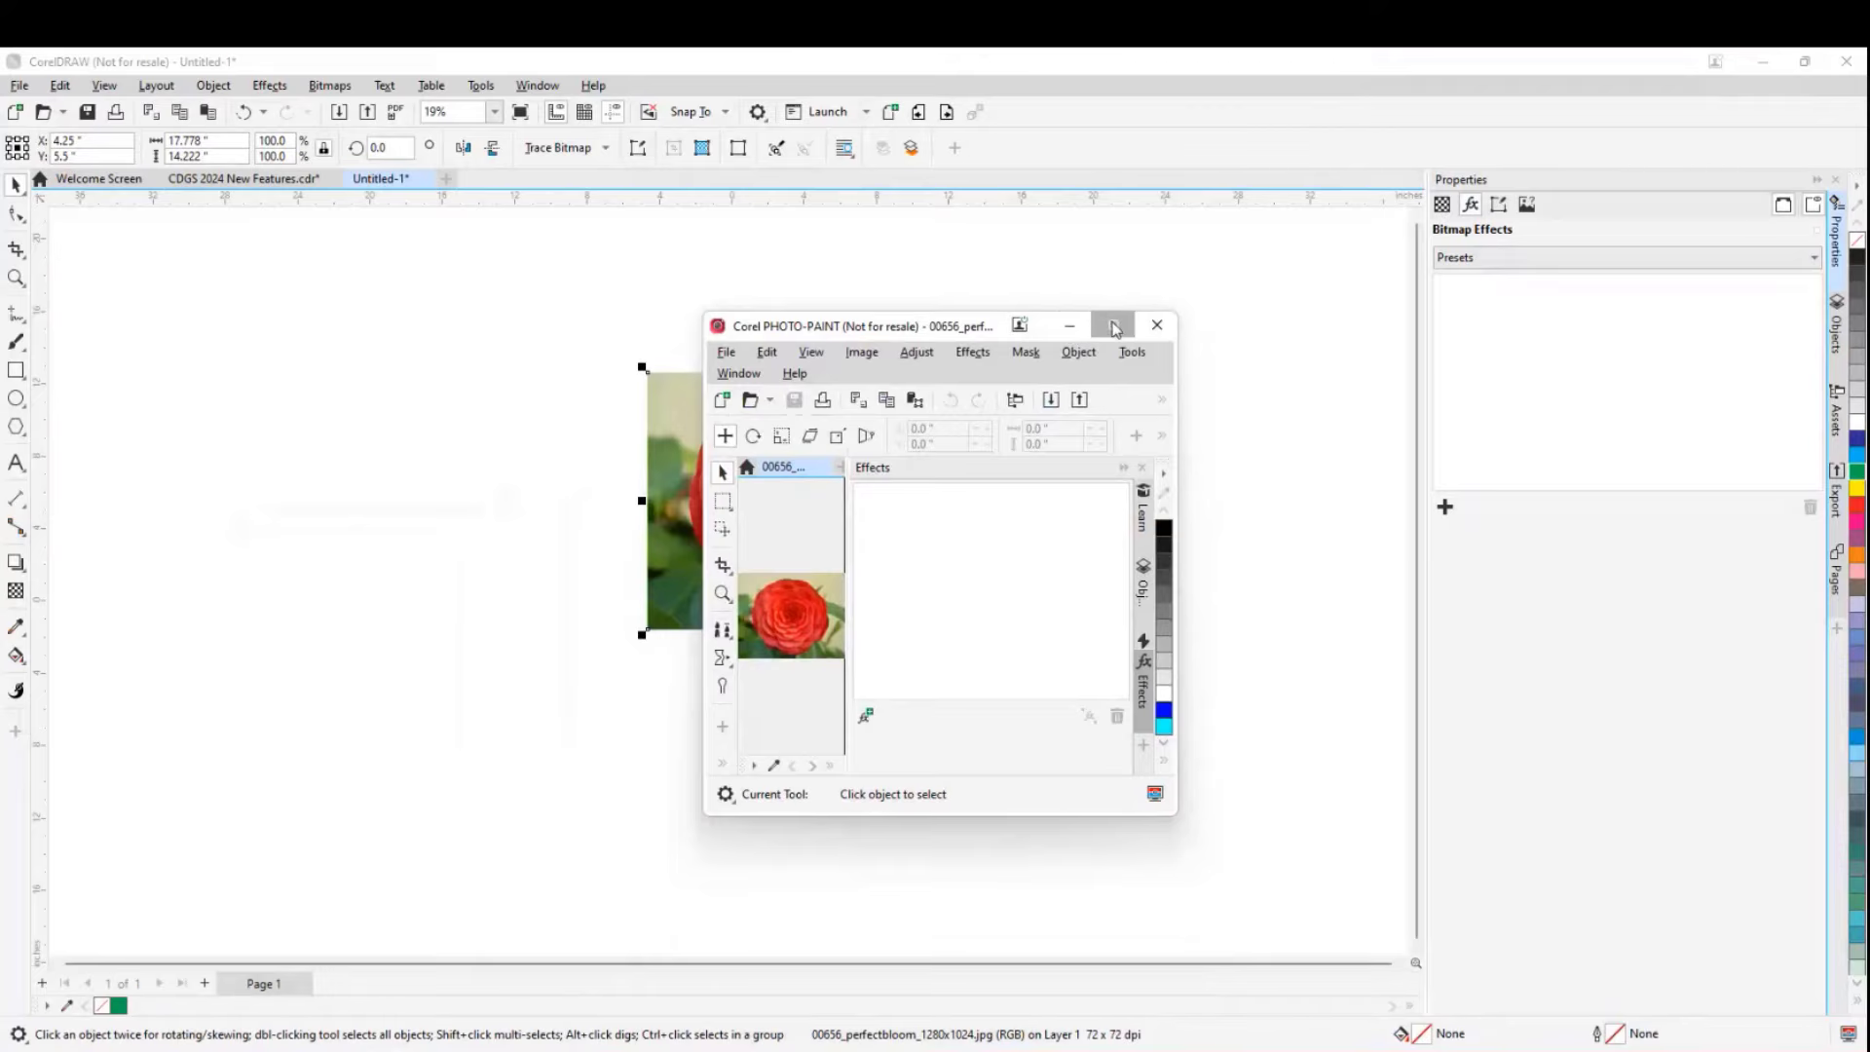
pyautogui.click(1116, 329)
pyautogui.scroll(2, 772, 639)
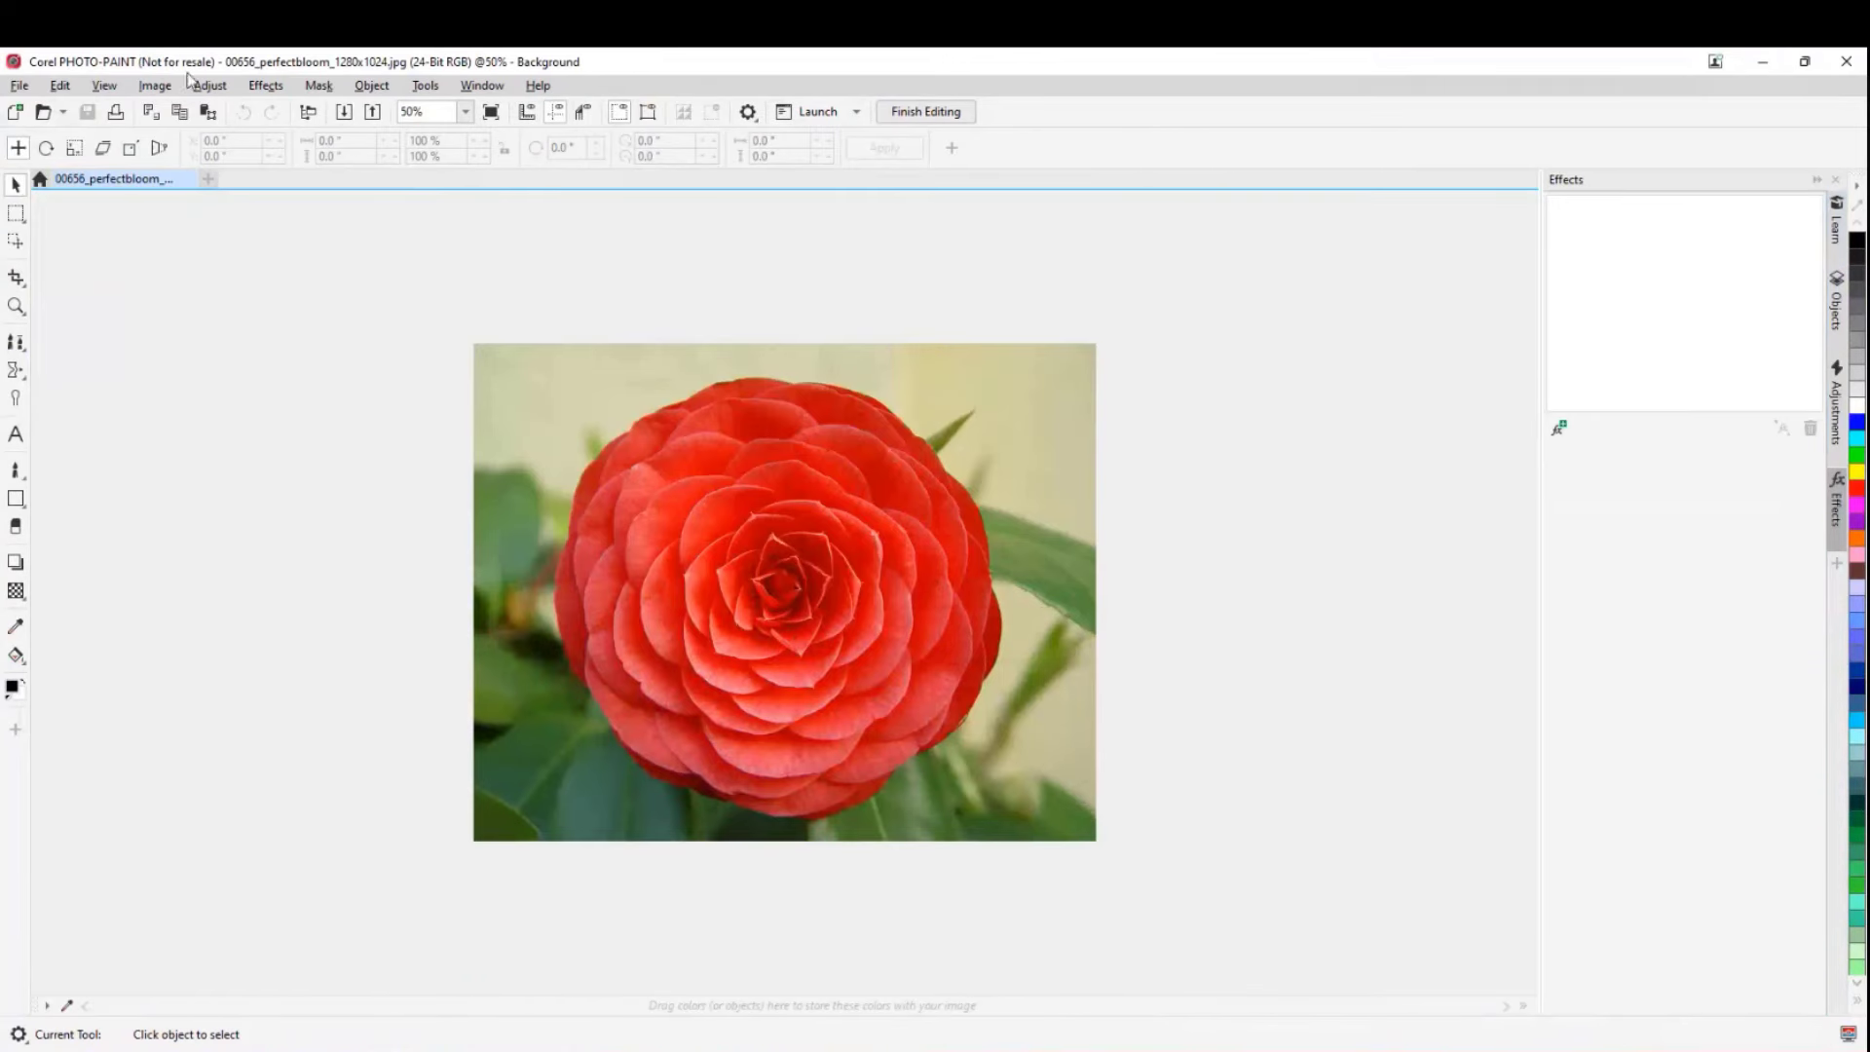
# - Apply the Creative Fabric effect to the flower image with Quilt style, size 10, complete 100, brightness 50 and rotation 0°
pyautogui.click(284, 90)
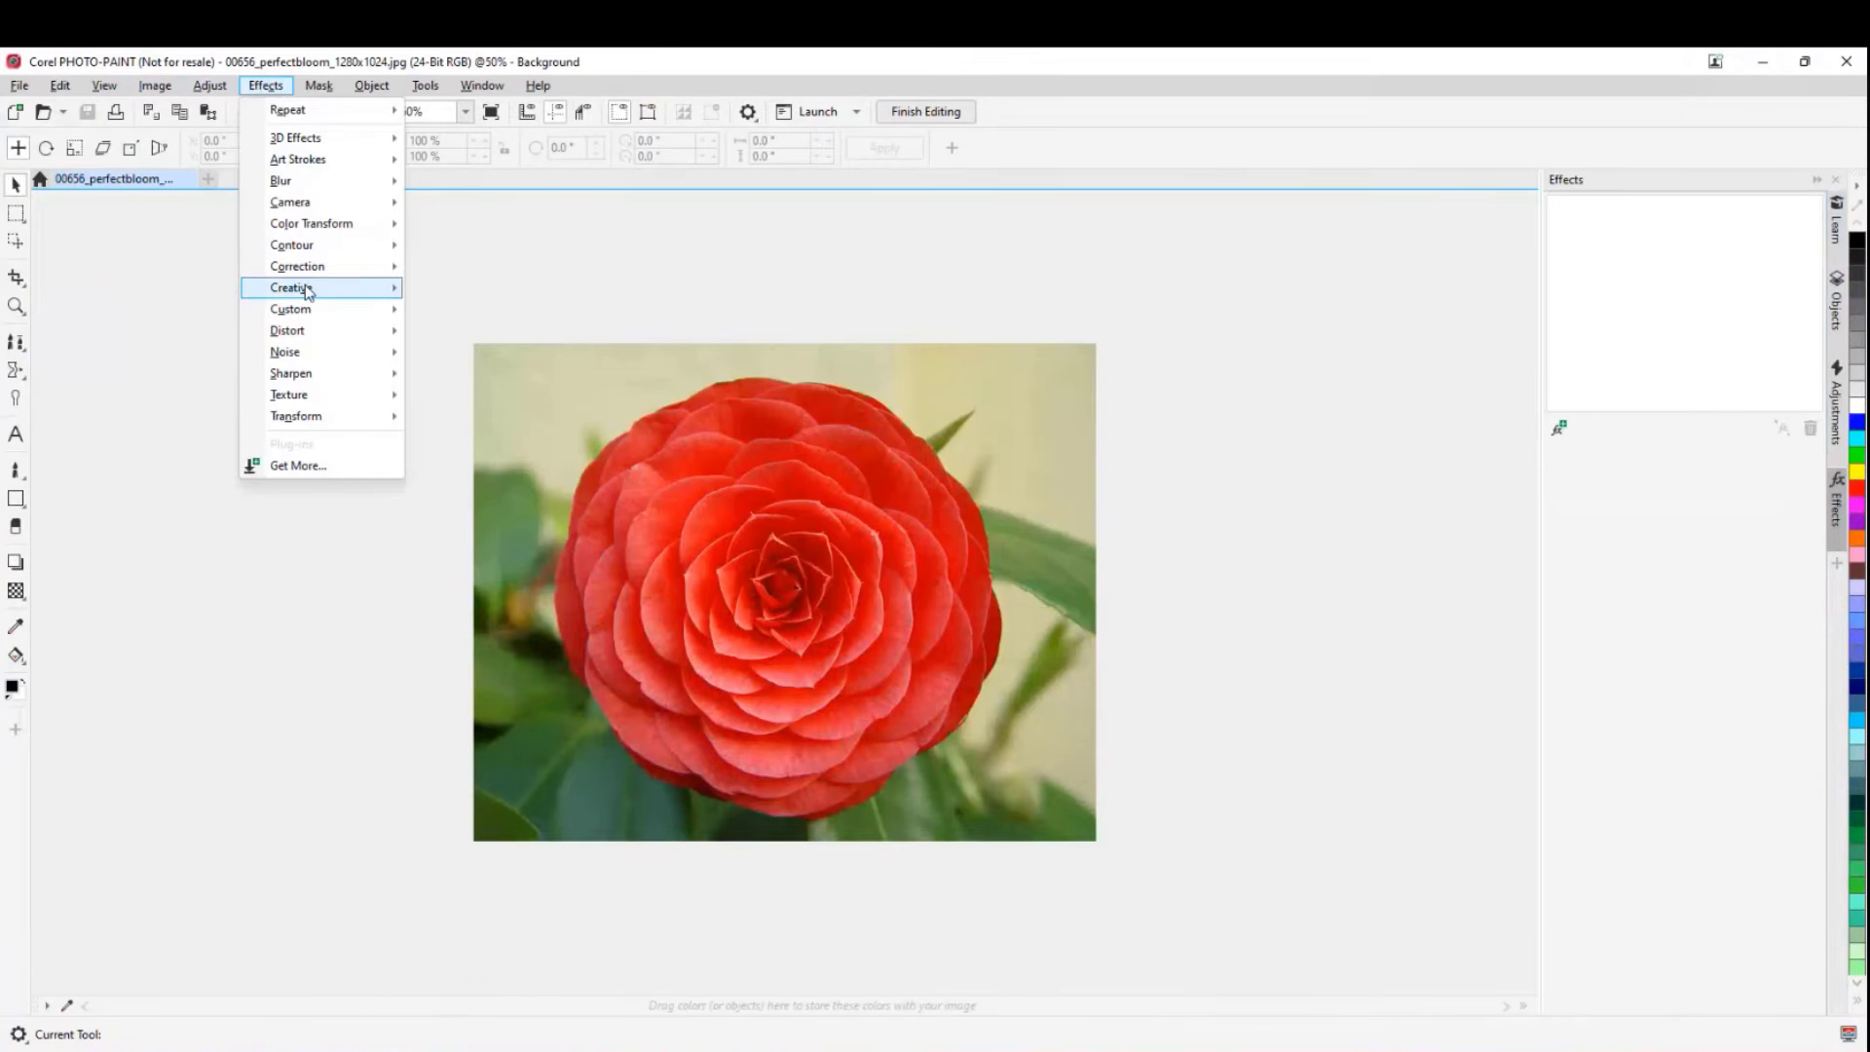
pyautogui.moveTo(297, 285)
pyautogui.click(462, 335)
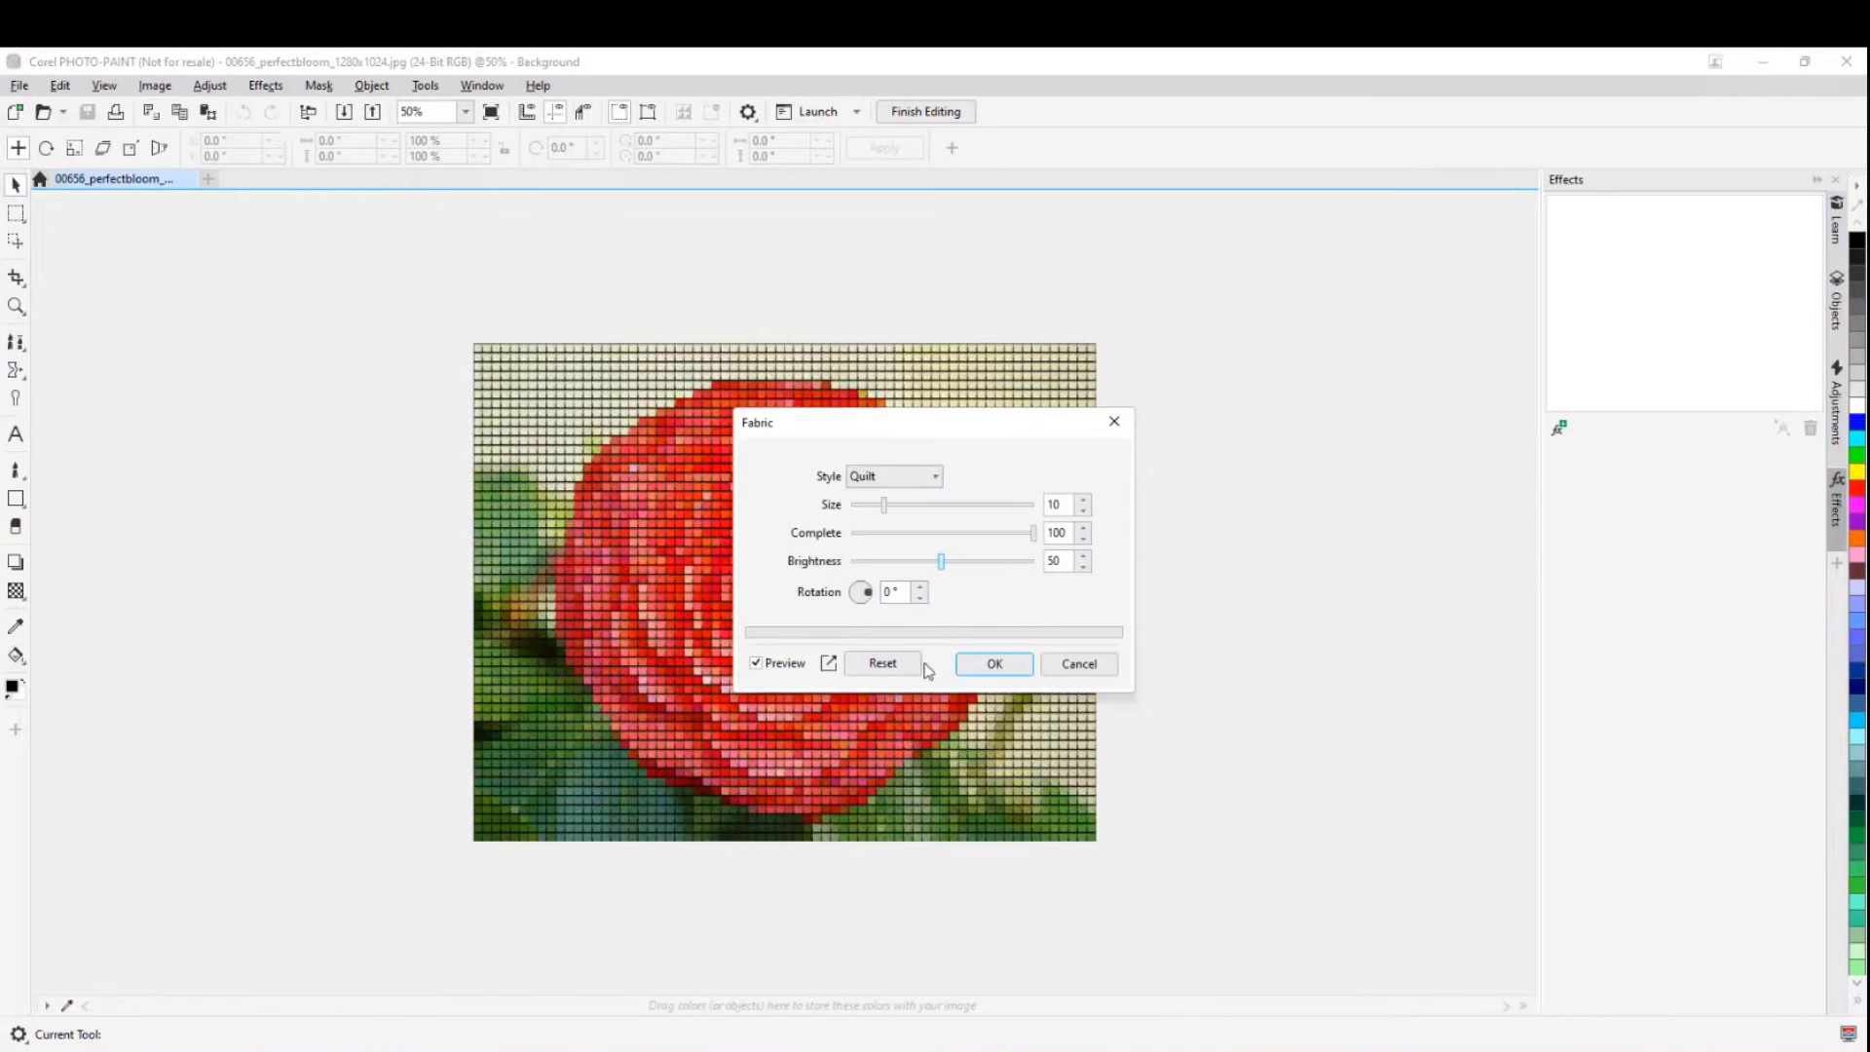
pyautogui.click(984, 663)
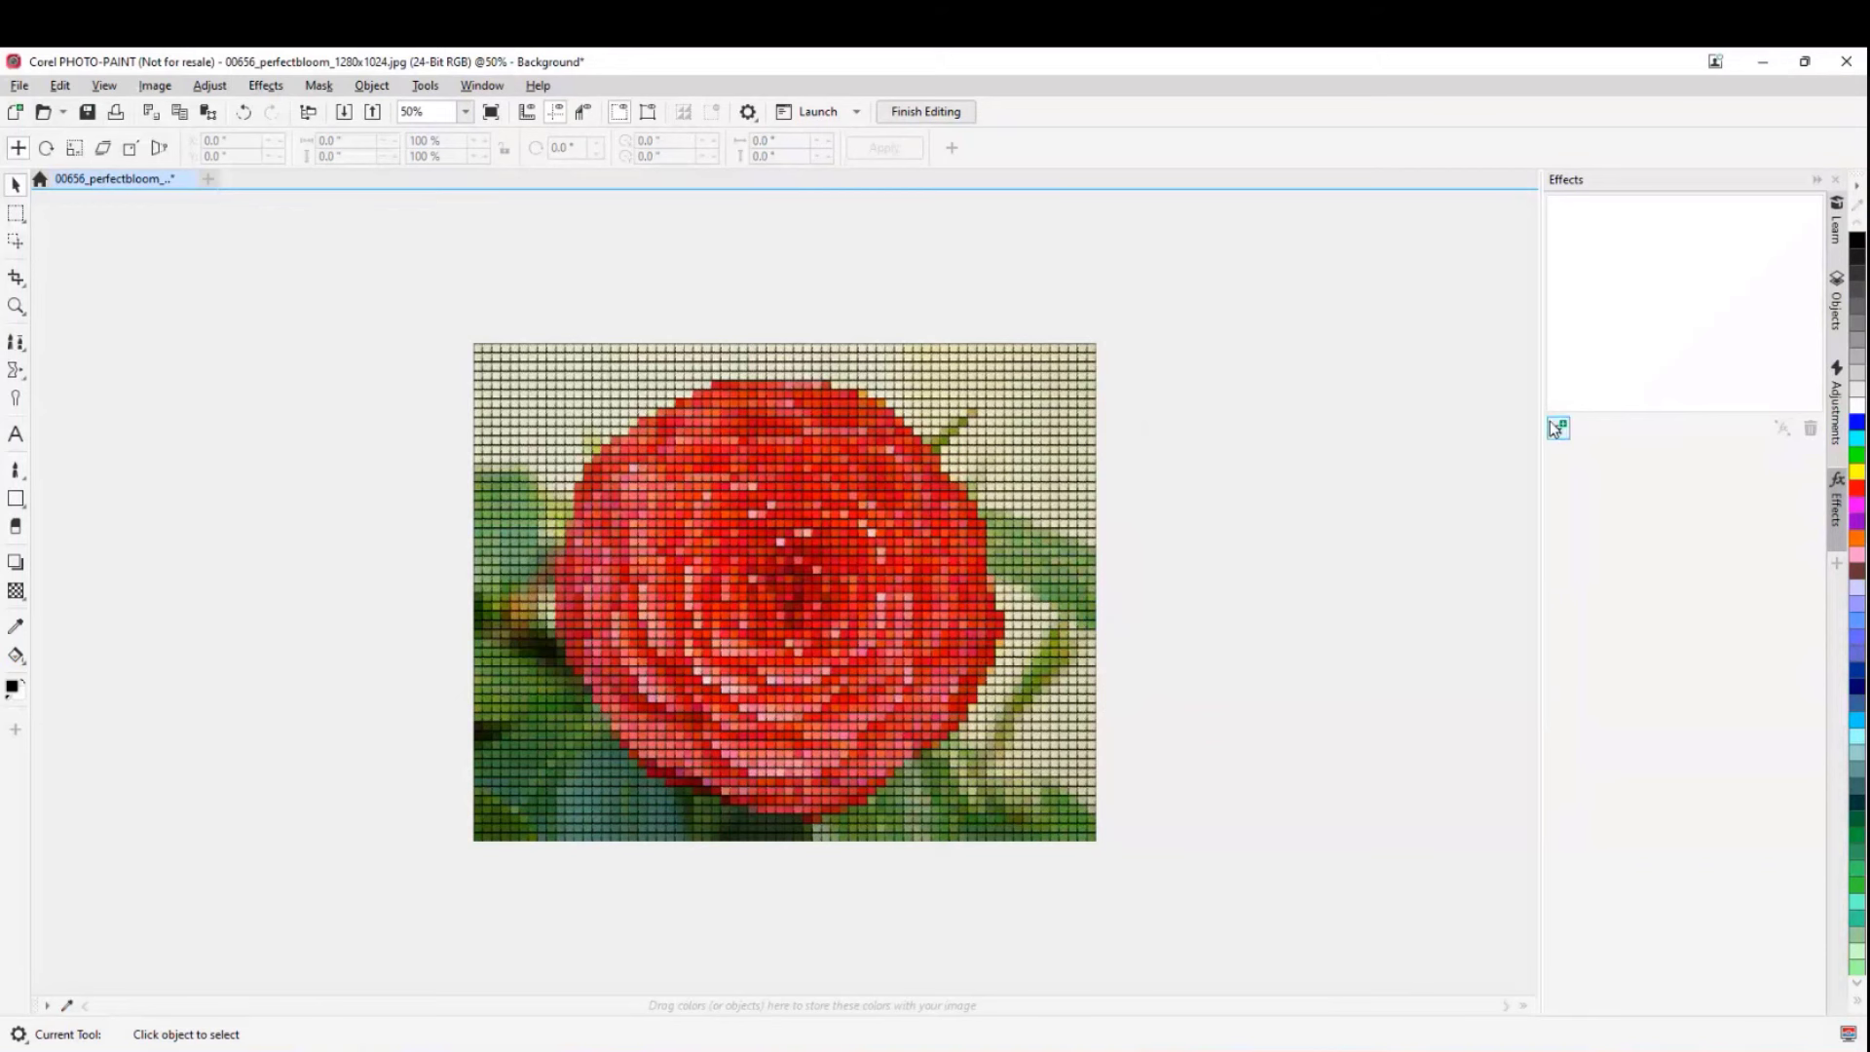
# - Add a non-destructive Creative Fabric effect to the flower image's effects list
pyautogui.click(1558, 428)
pyautogui.moveTo(1625, 565)
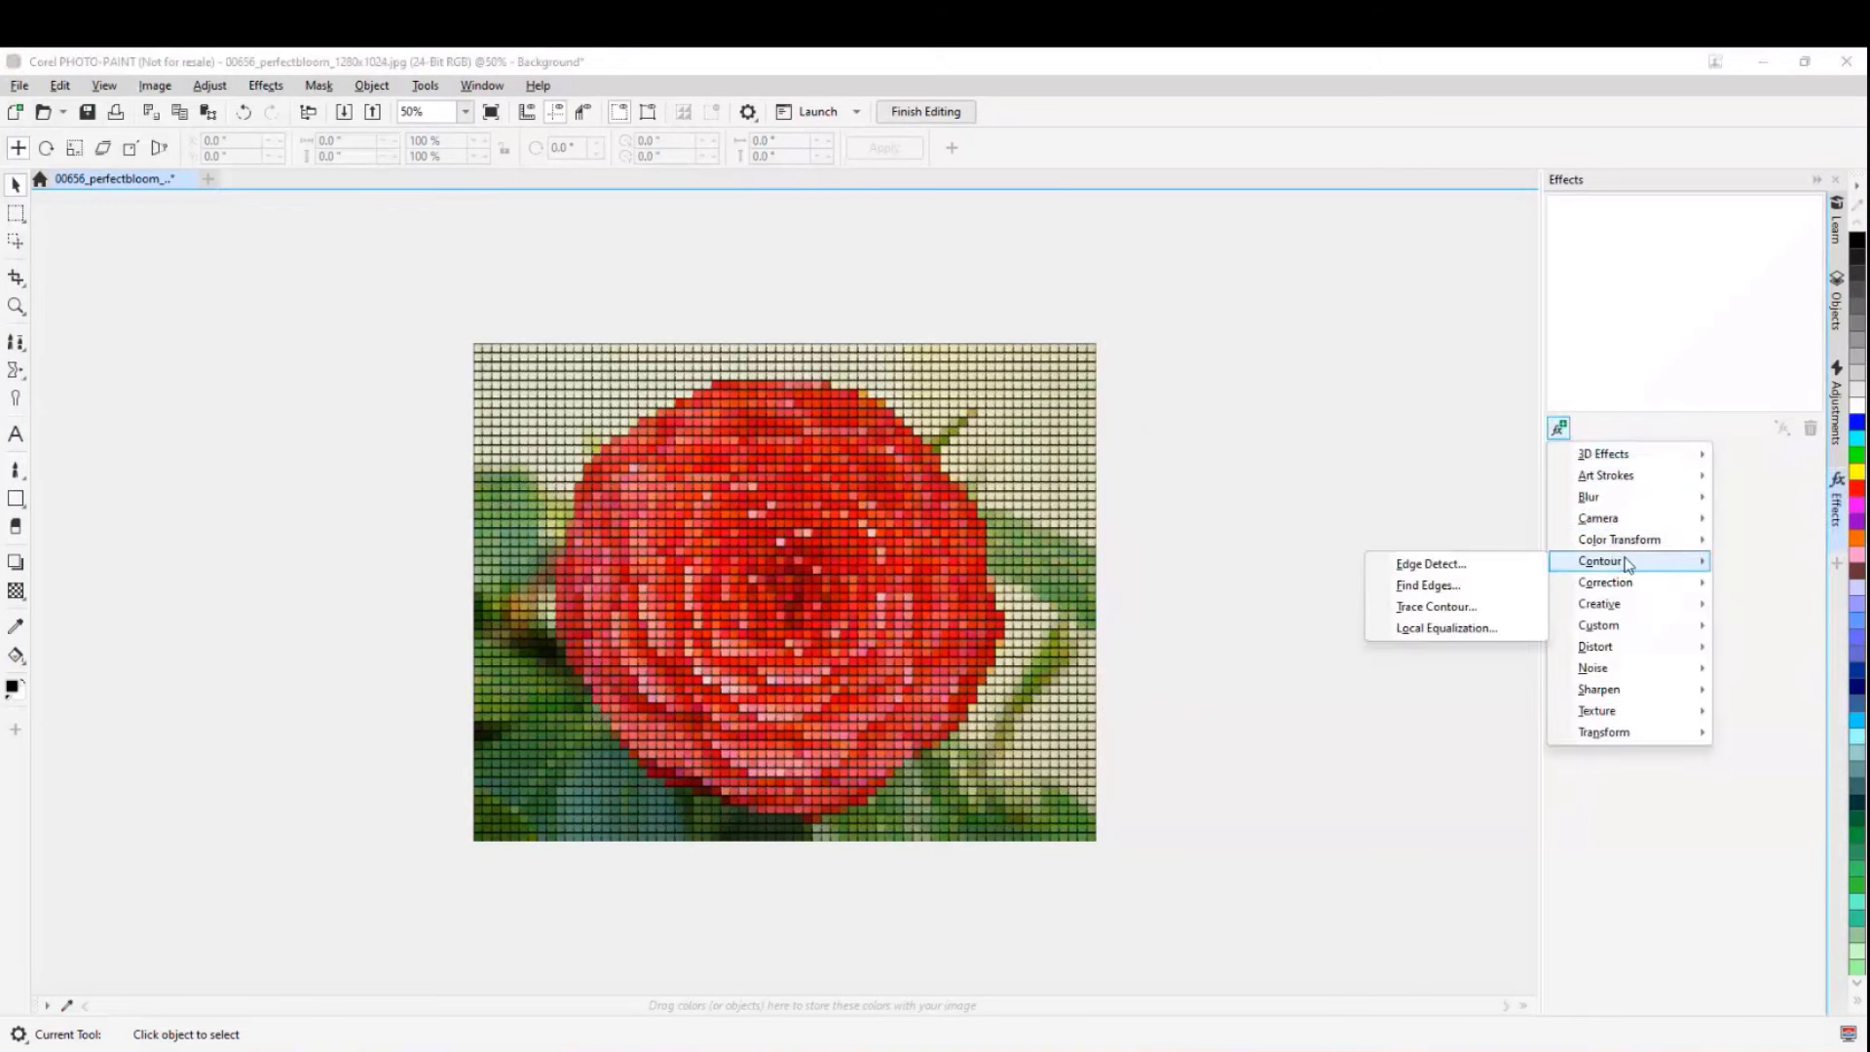
pyautogui.moveTo(1608, 604)
pyautogui.click(1476, 629)
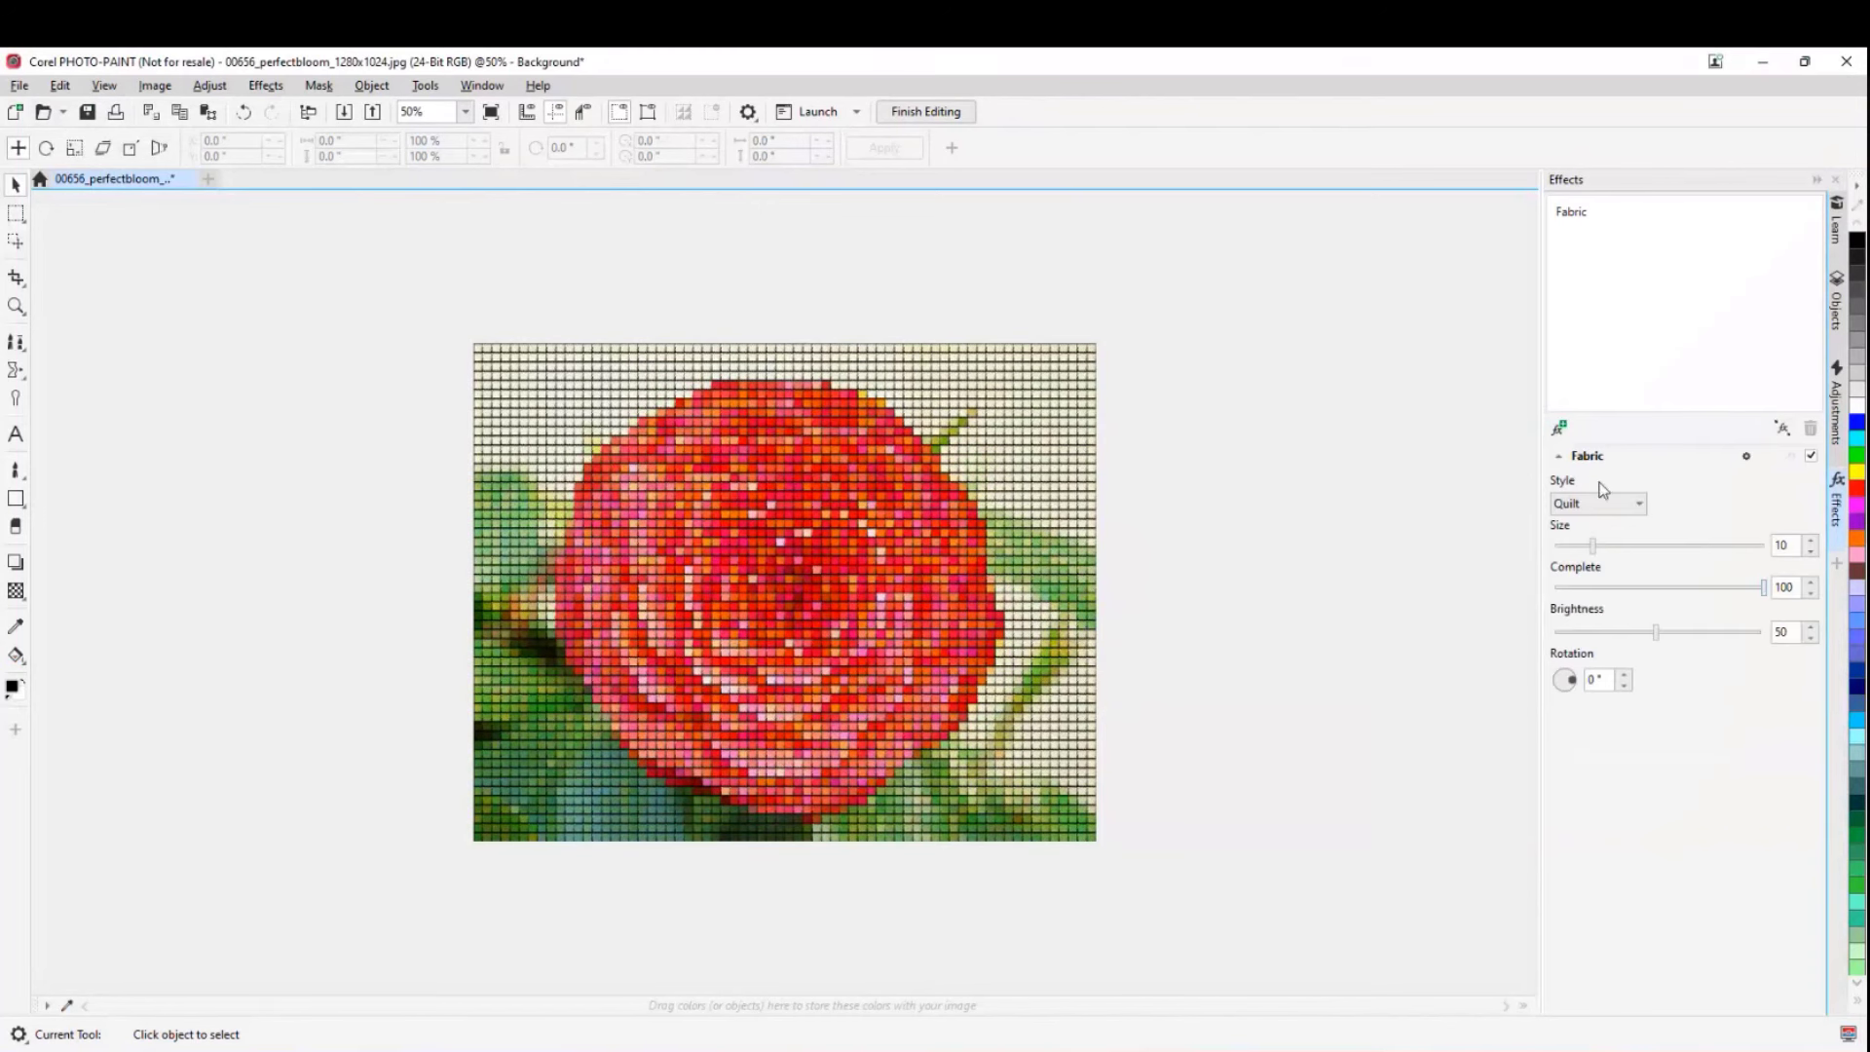
# - Add the Dust and Scratch correction effect and the Creative Frame effect to the flower image's effects list
pyautogui.click(1559, 429)
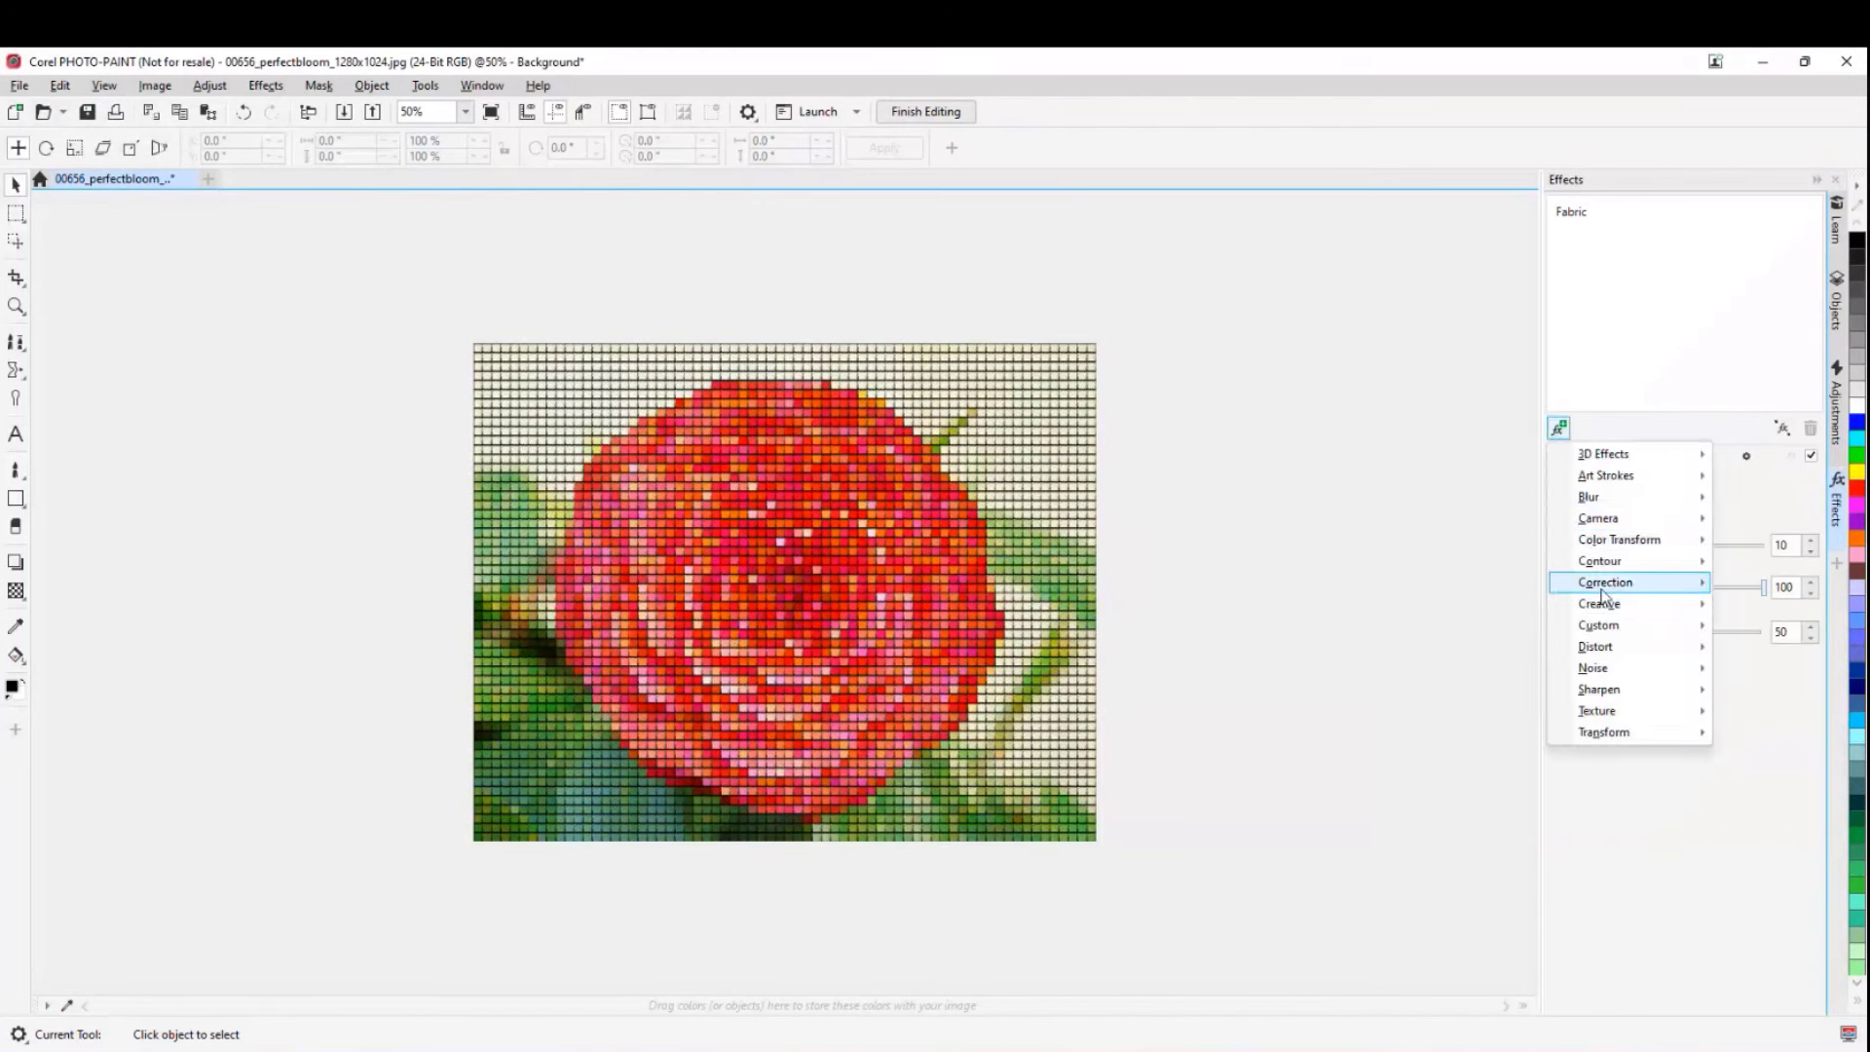
pyautogui.moveTo(1609, 589)
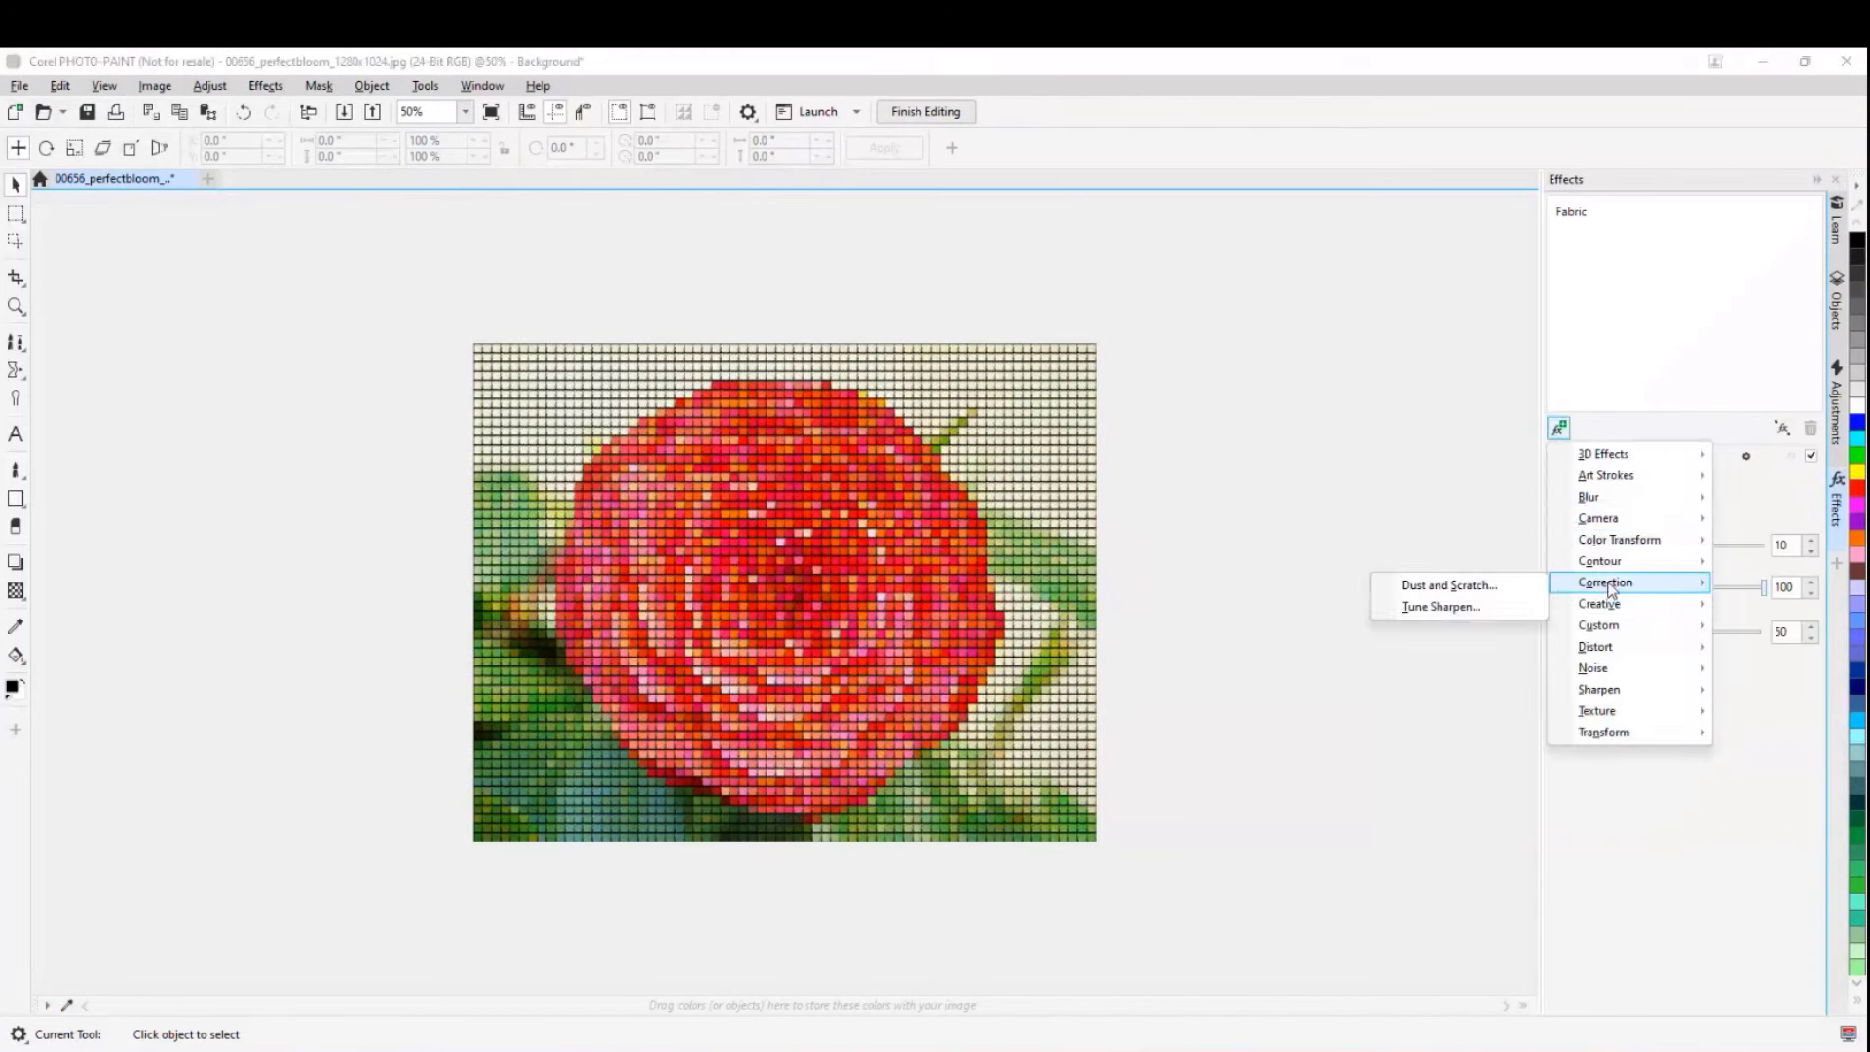
pyautogui.click(1450, 585)
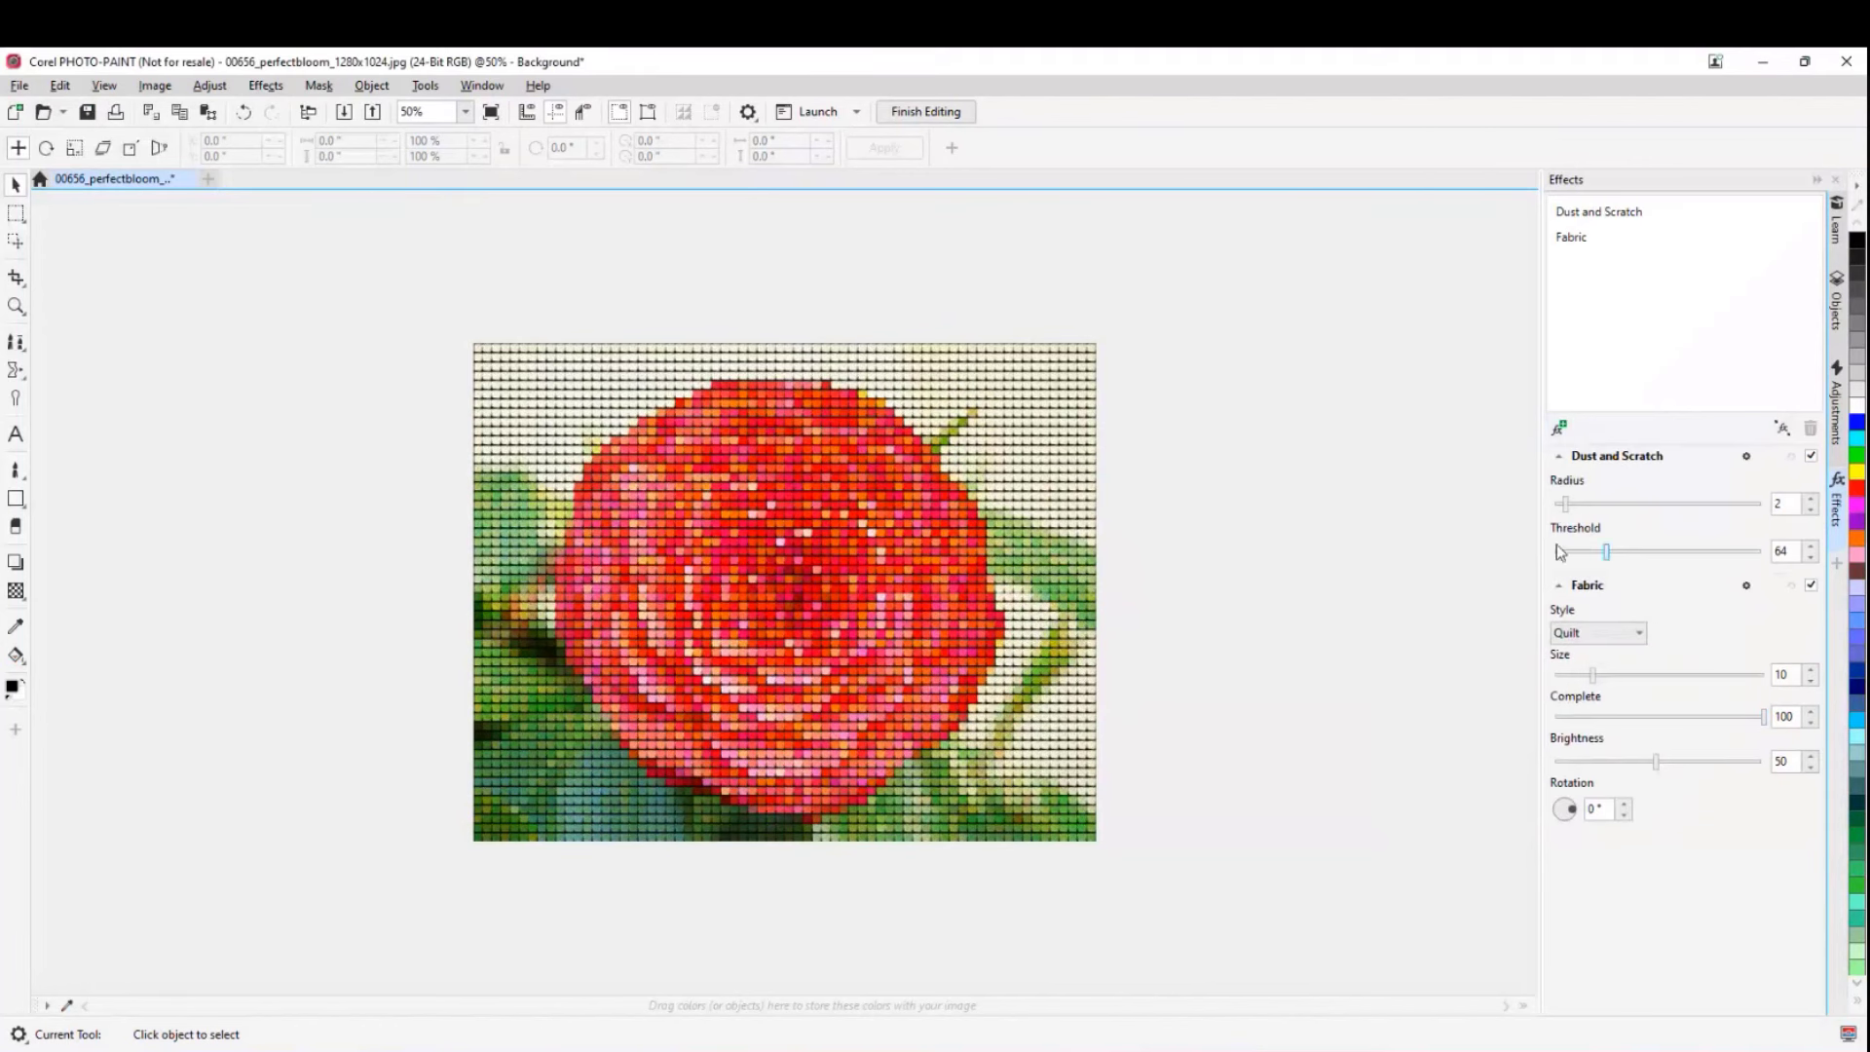
pyautogui.click(1559, 429)
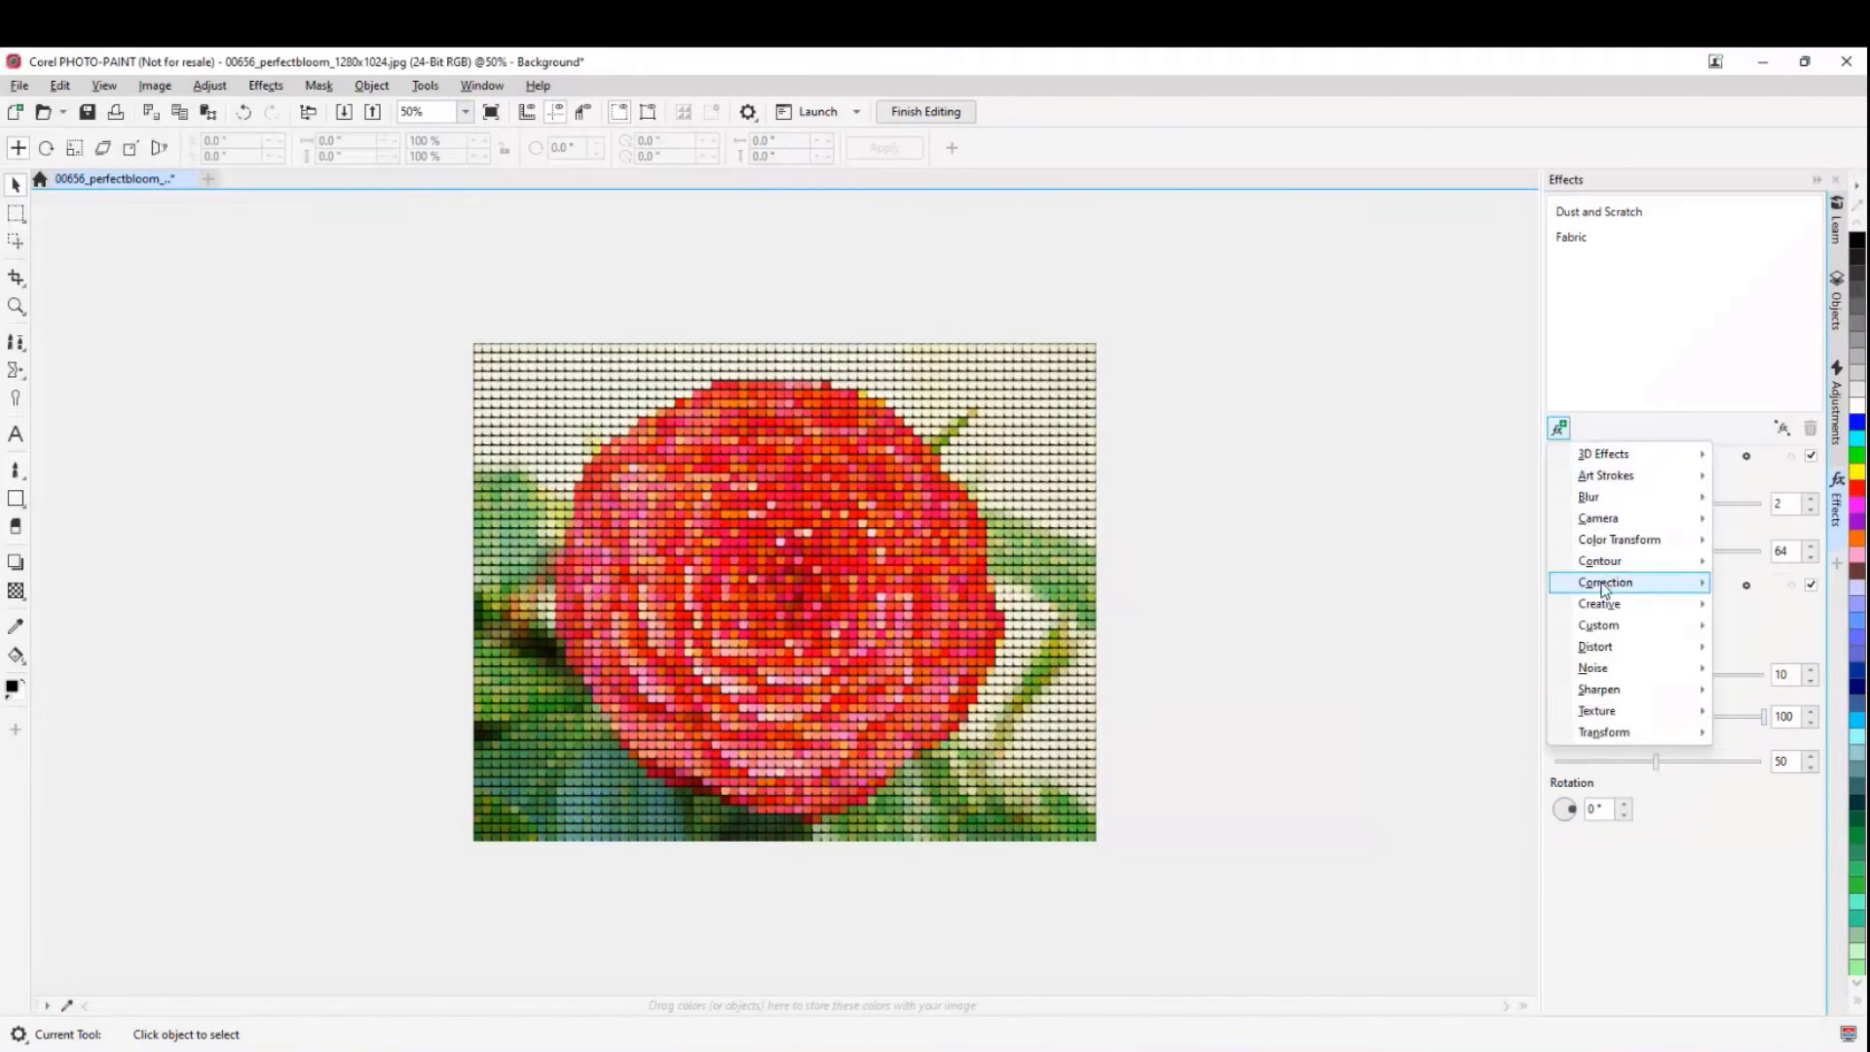
pyautogui.moveTo(1603, 604)
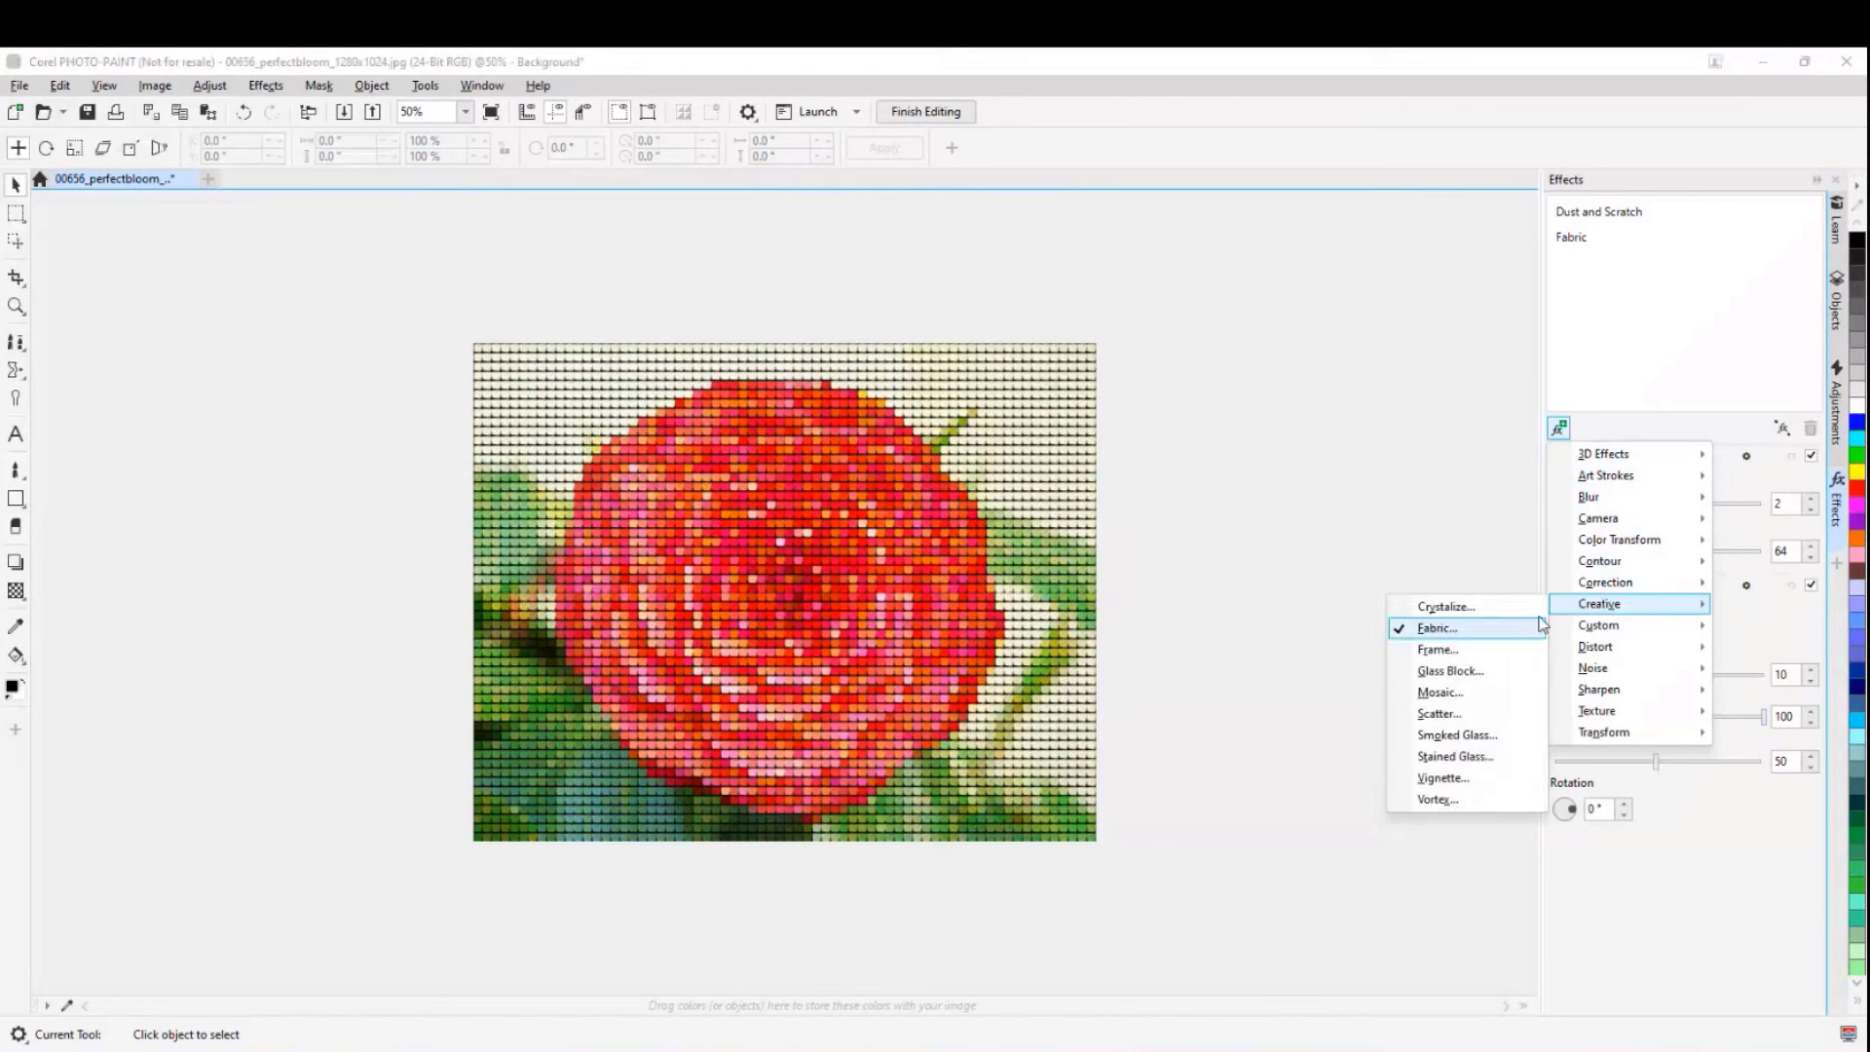
pyautogui.click(1449, 651)
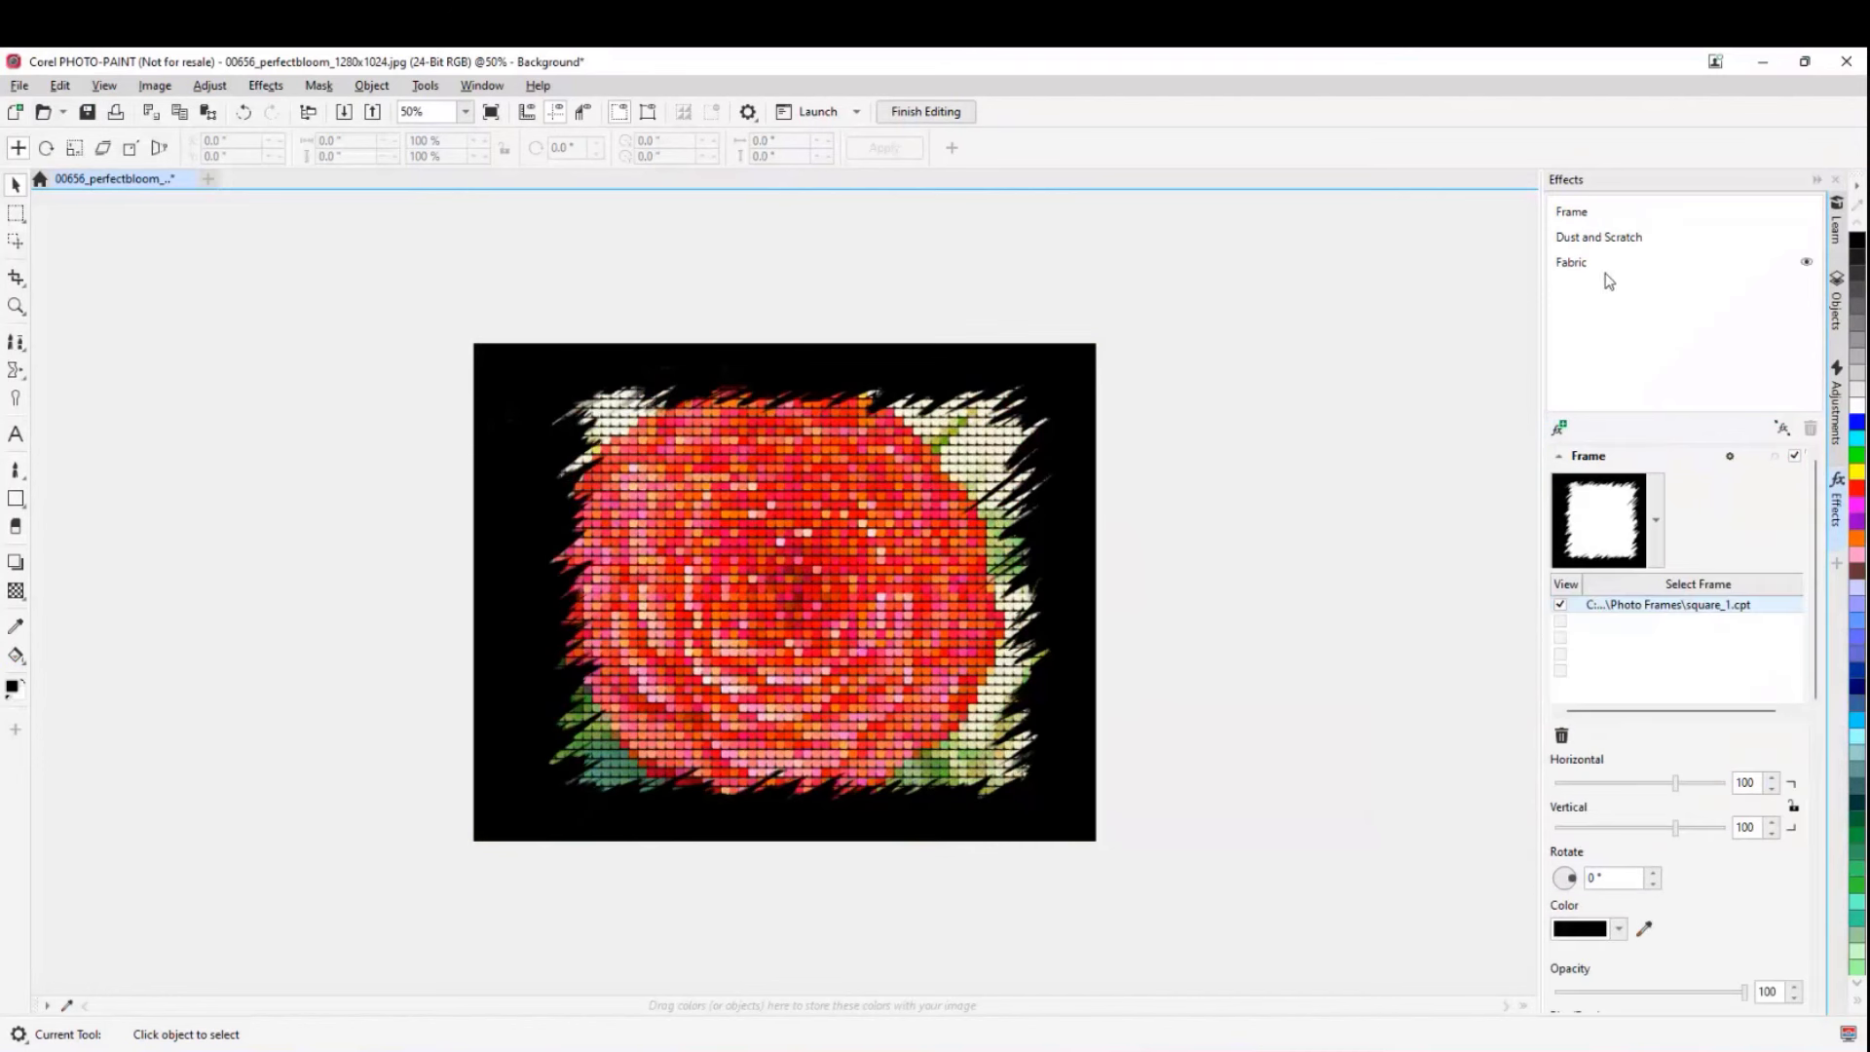
# - Move the Fabric effect to the top of the effects list, above Frame and Dust and Scratch
pyautogui.click(1600, 240)
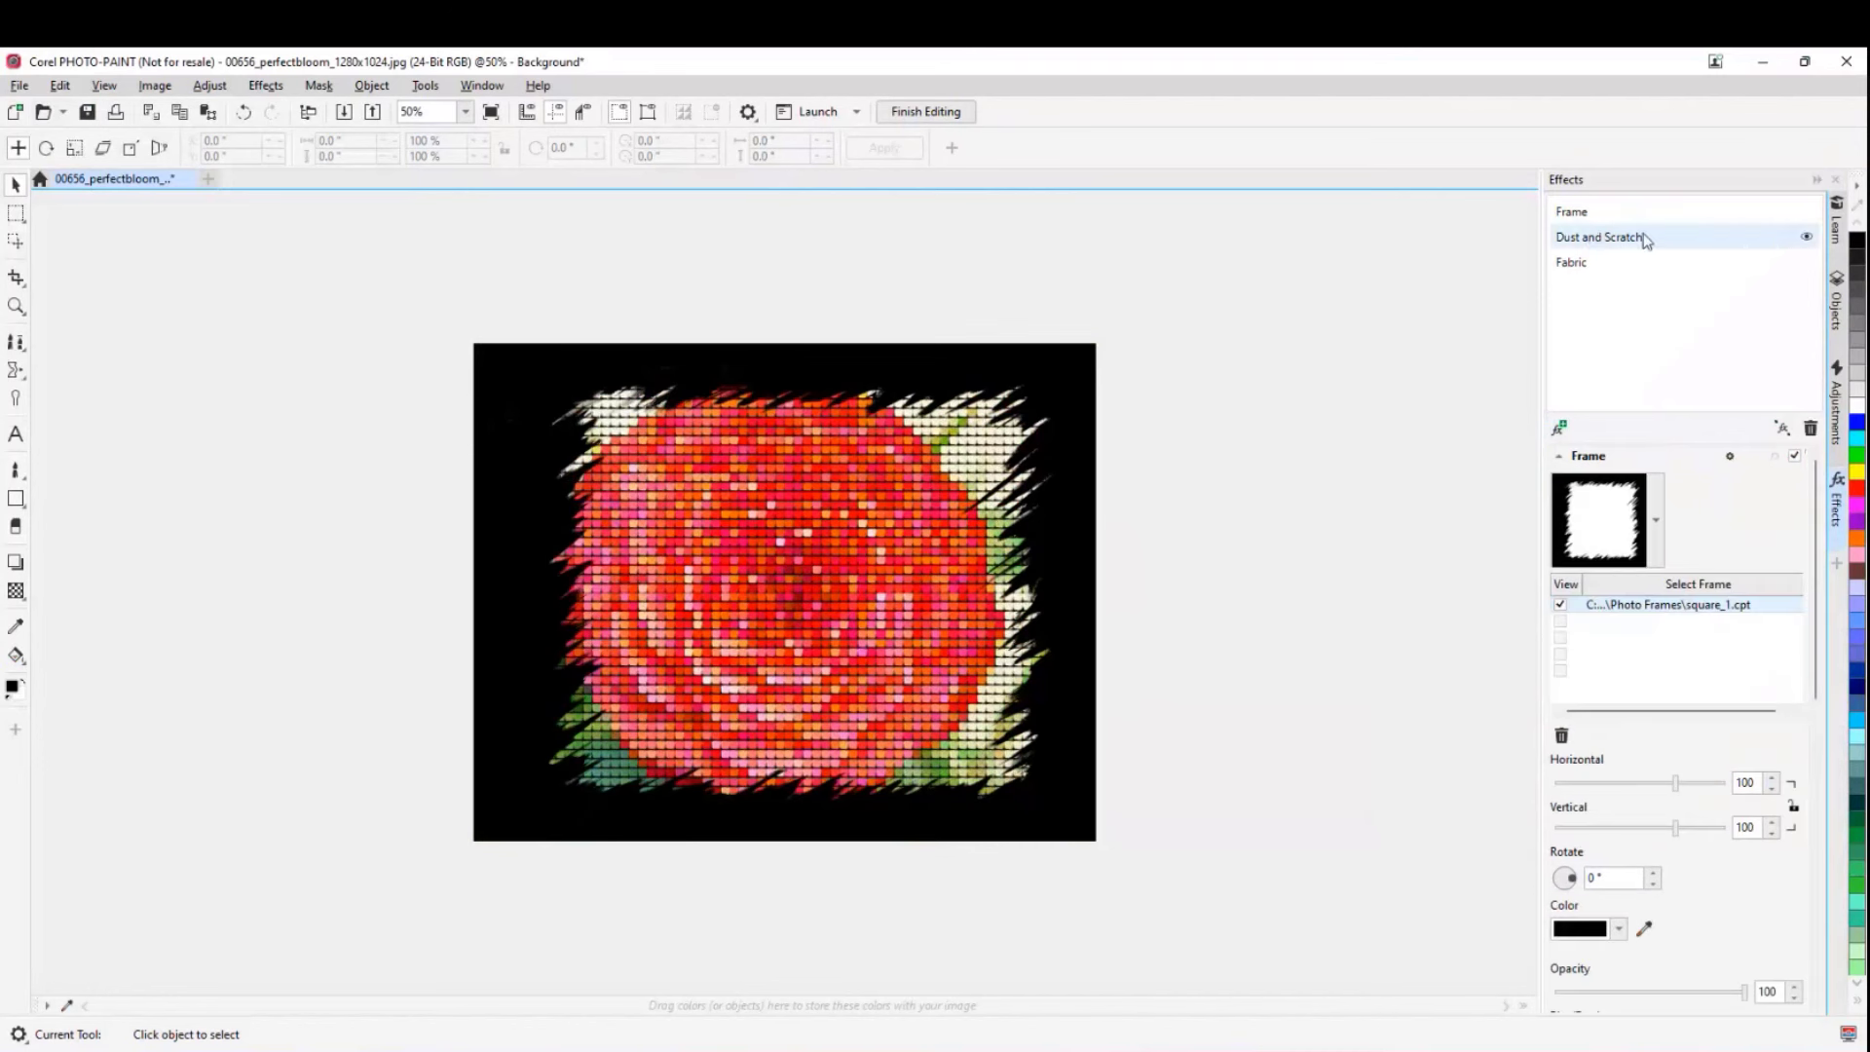
pyautogui.click(1808, 240)
pyautogui.moveTo(1583, 268); pyautogui.dragTo(1588, 216)
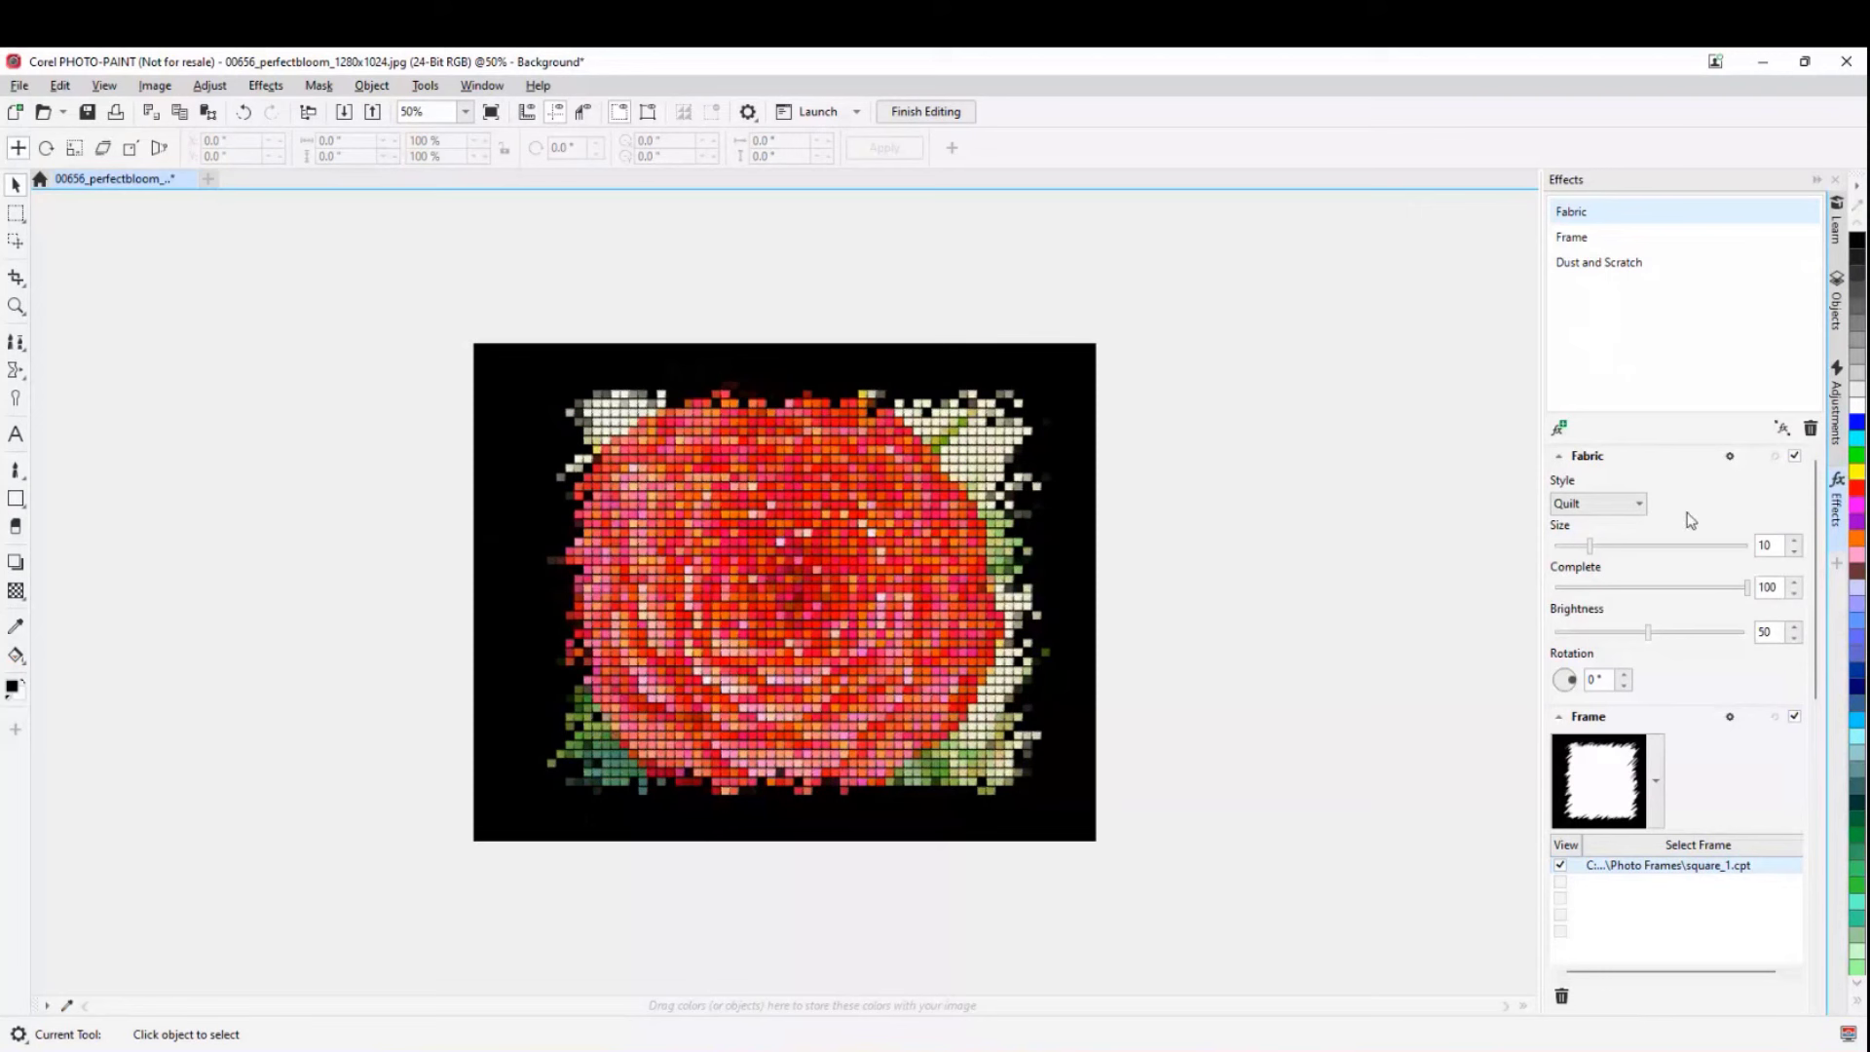
# - Turn the Frame effect off and back on to compare the flower image without it
pyautogui.scroll(-1, 1646, 624)
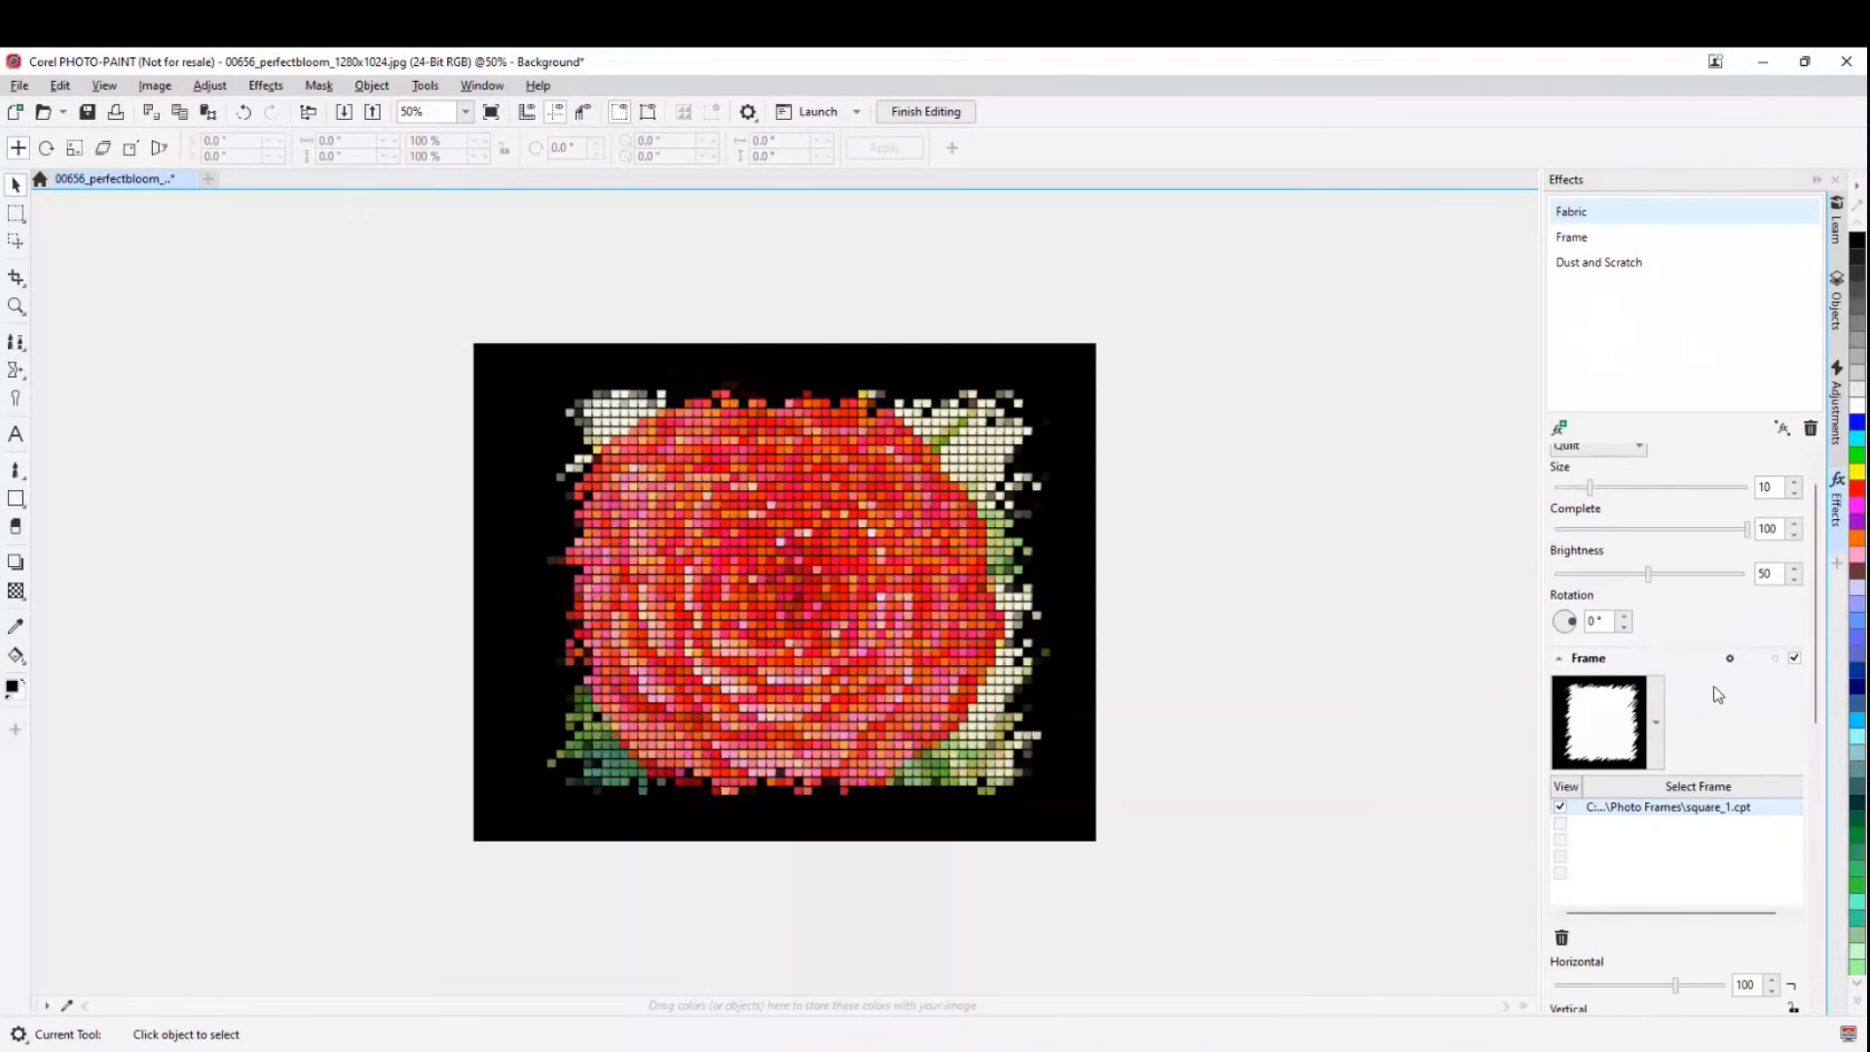
pyautogui.click(1795, 660)
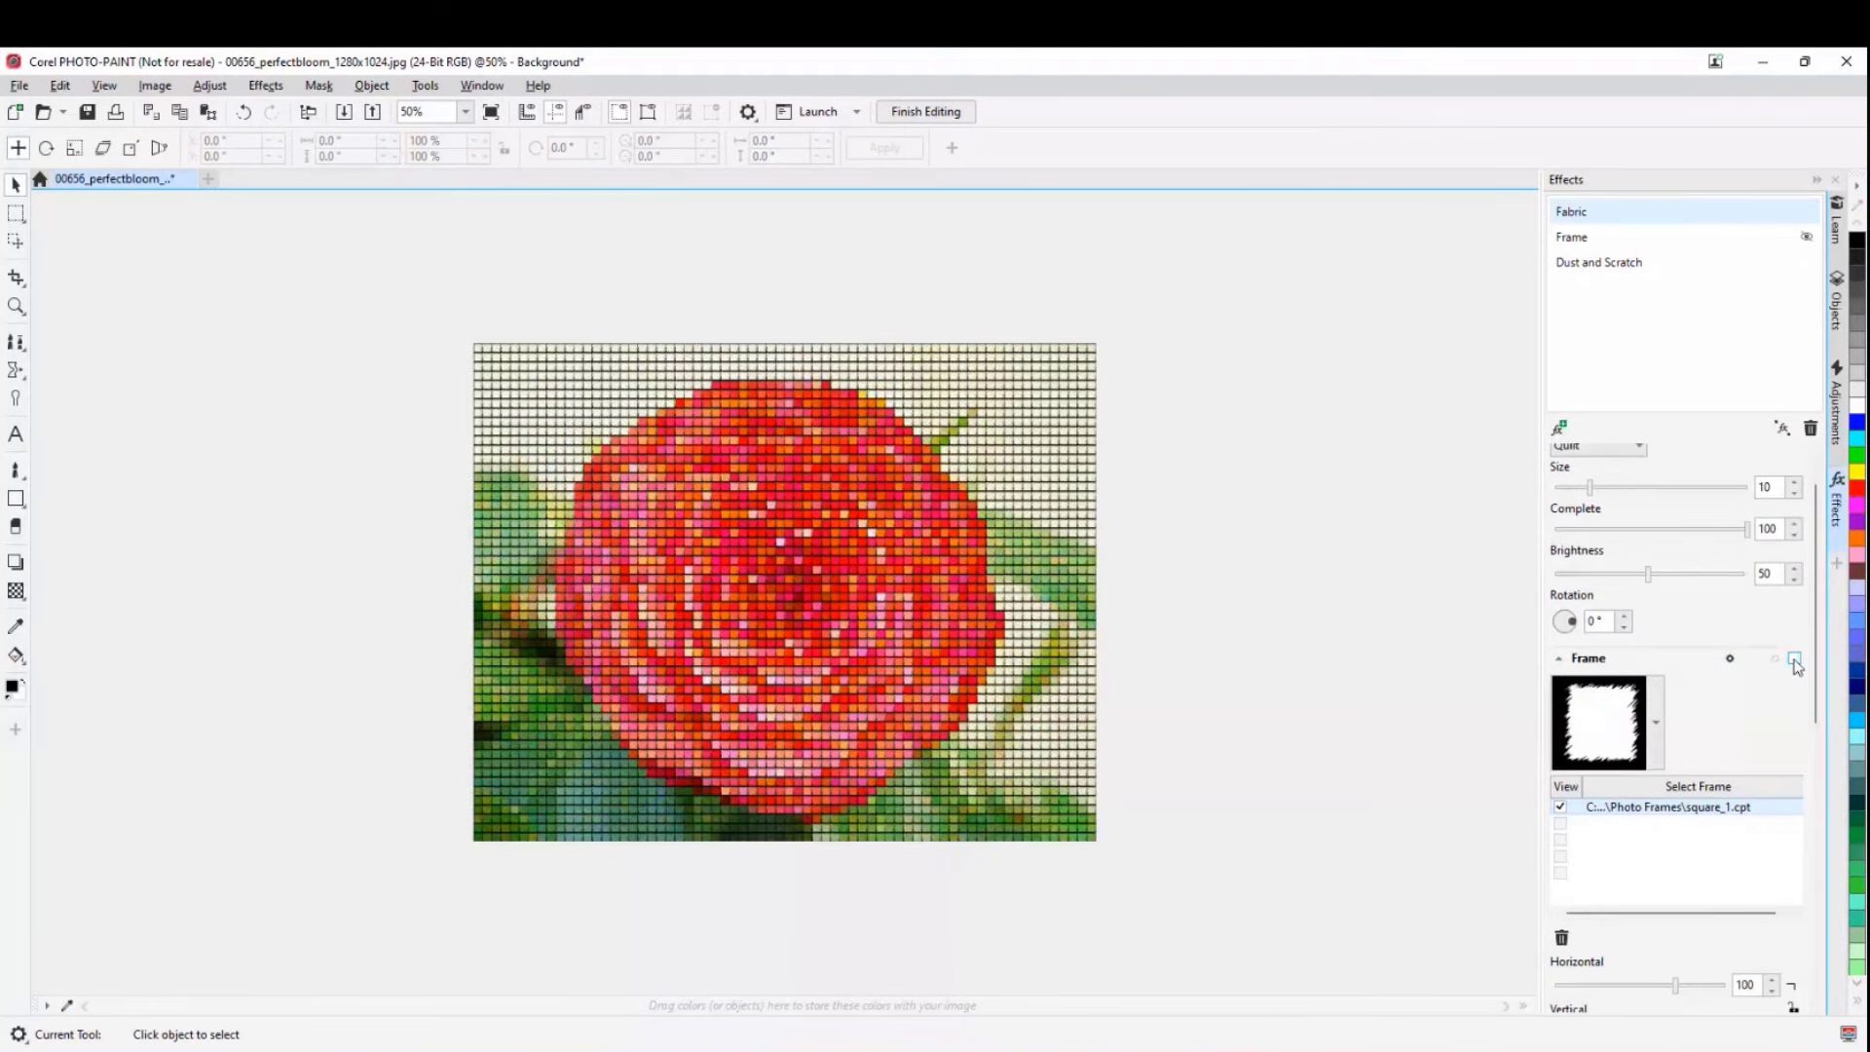
pyautogui.scroll(1, 1773, 548)
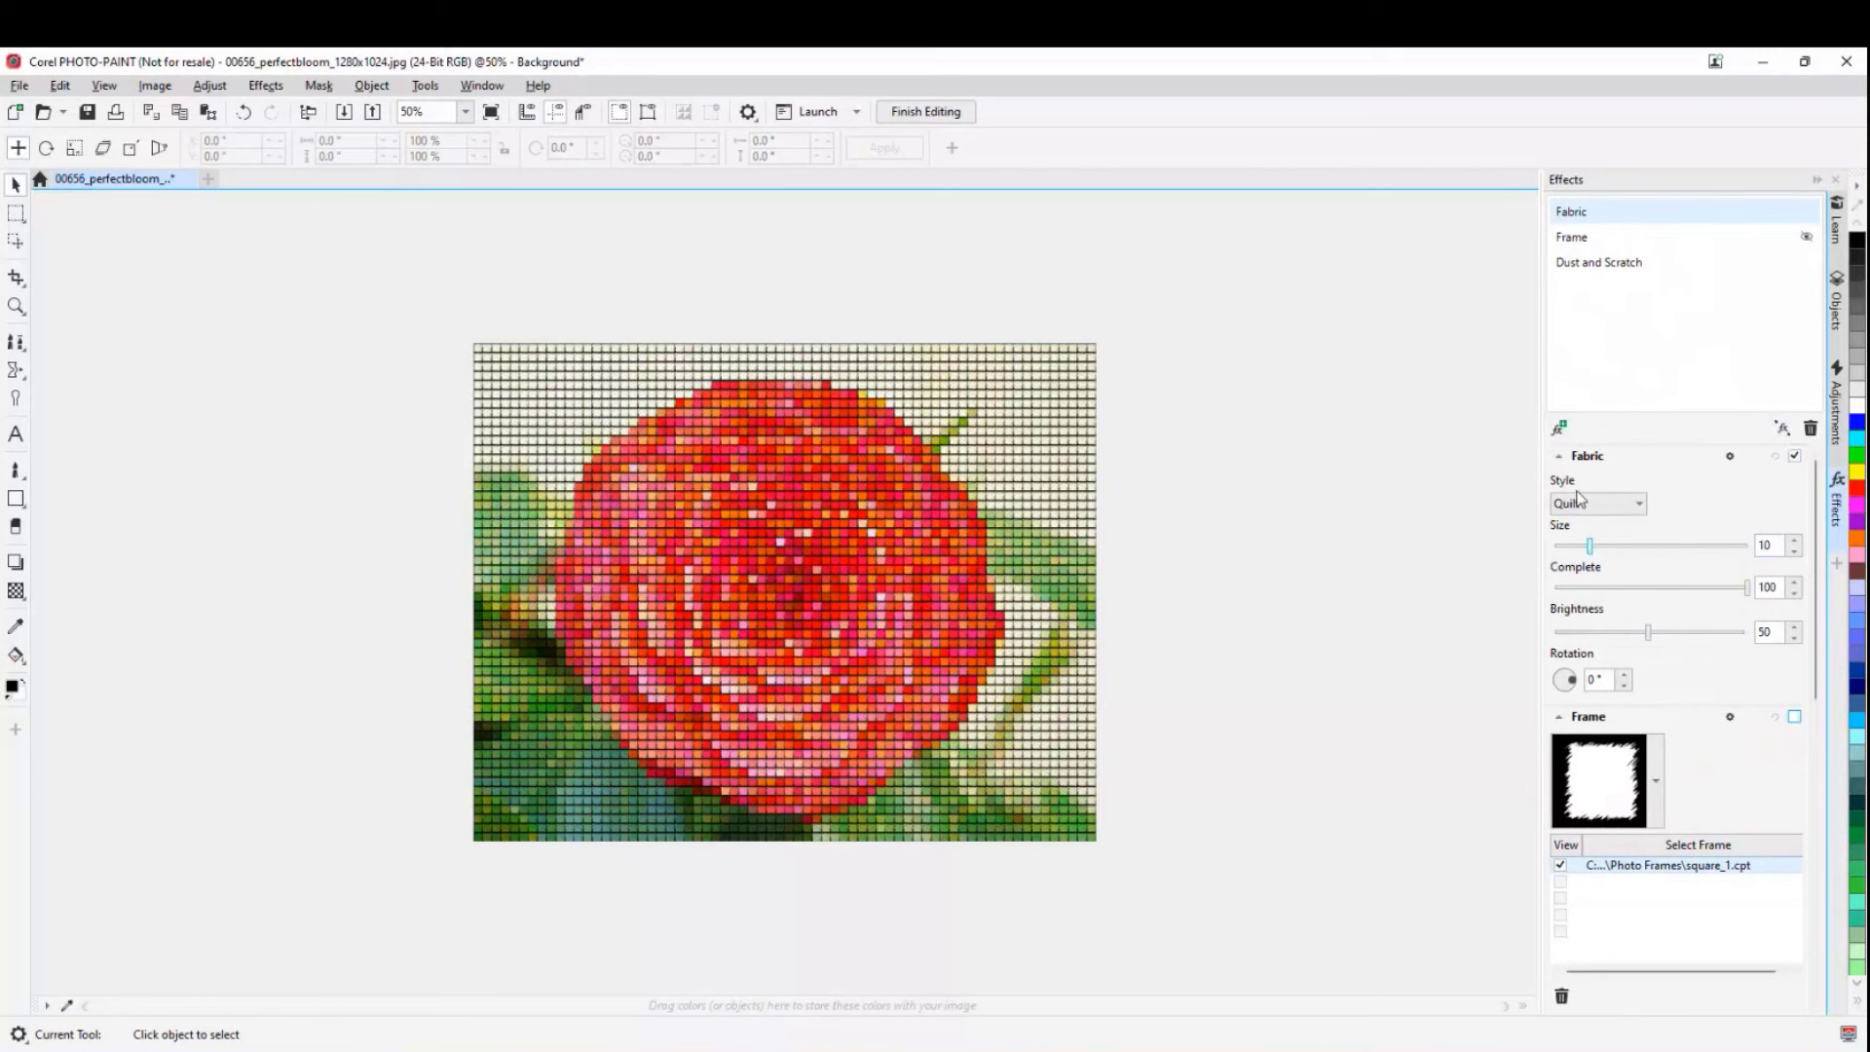
pyautogui.click(1795, 718)
# - Flatten all effects into the flower image, then finish editing, save the changes to the bitmap and switch back to CorelDRAW
pyautogui.click(1783, 430)
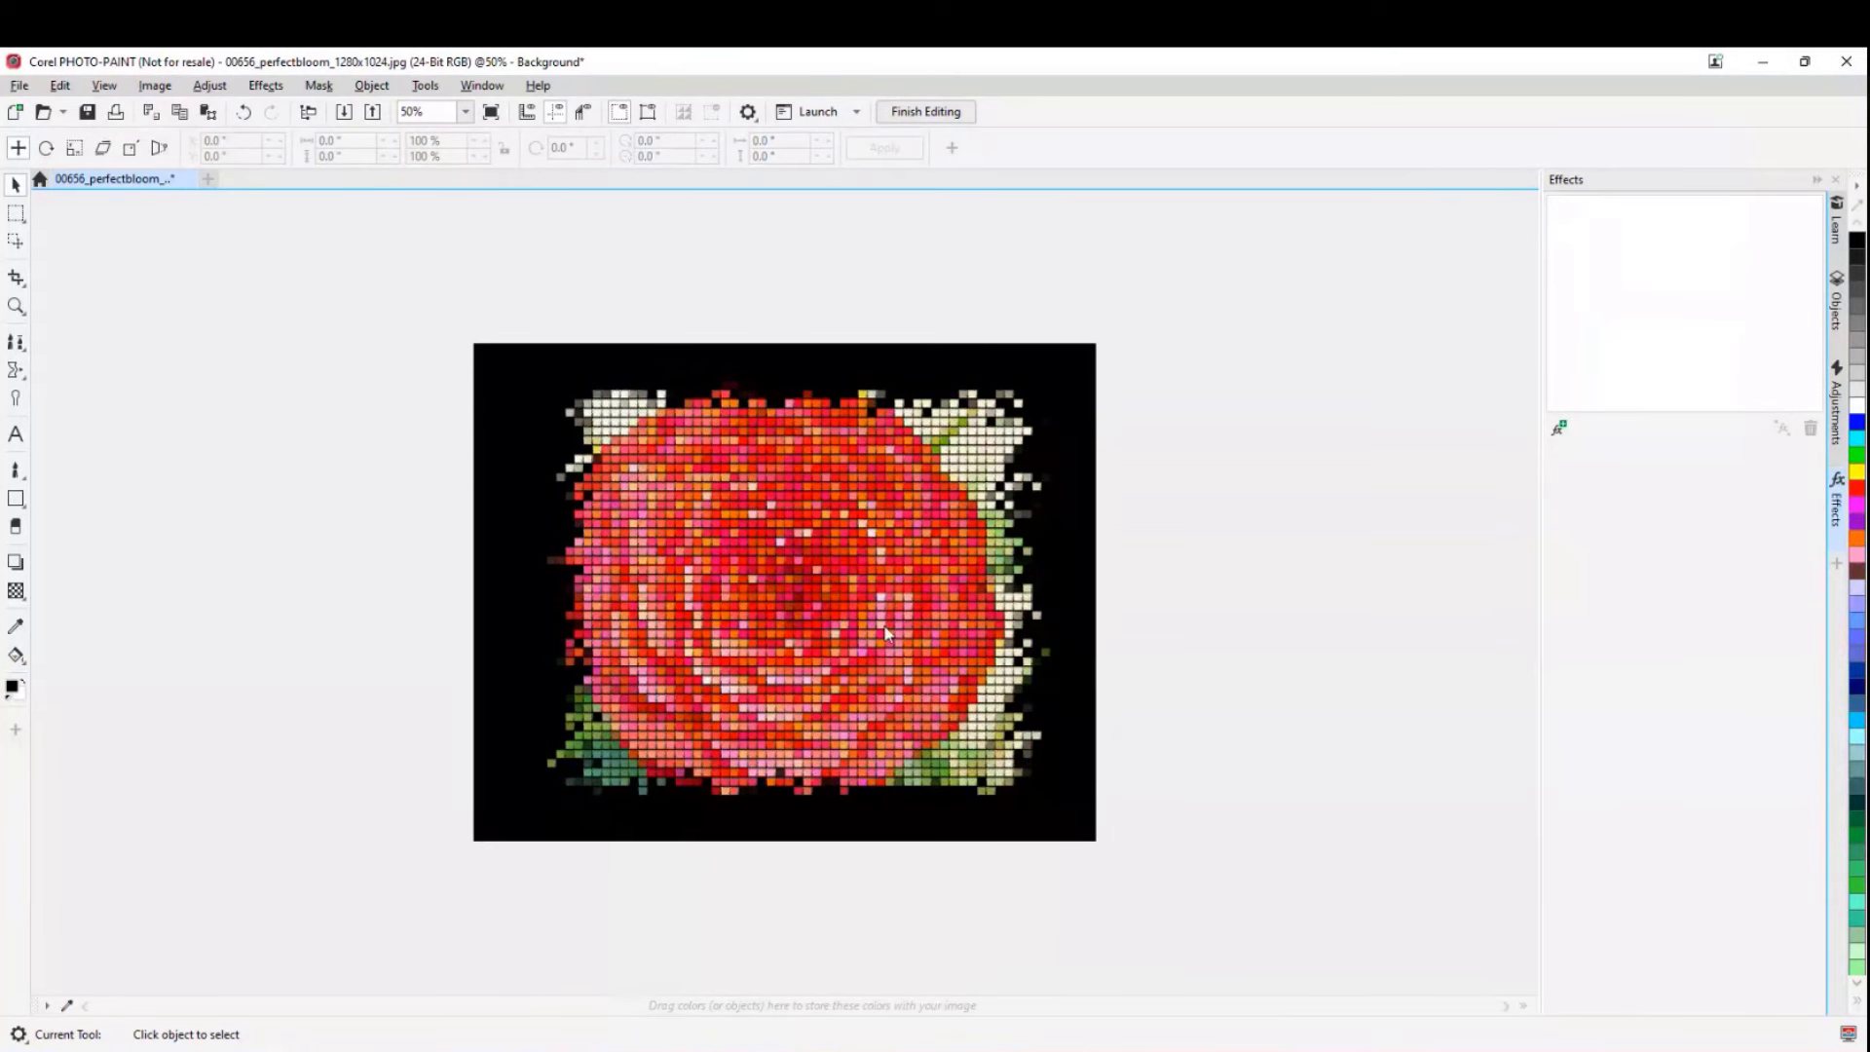
pyautogui.scroll(-1, 865, 625)
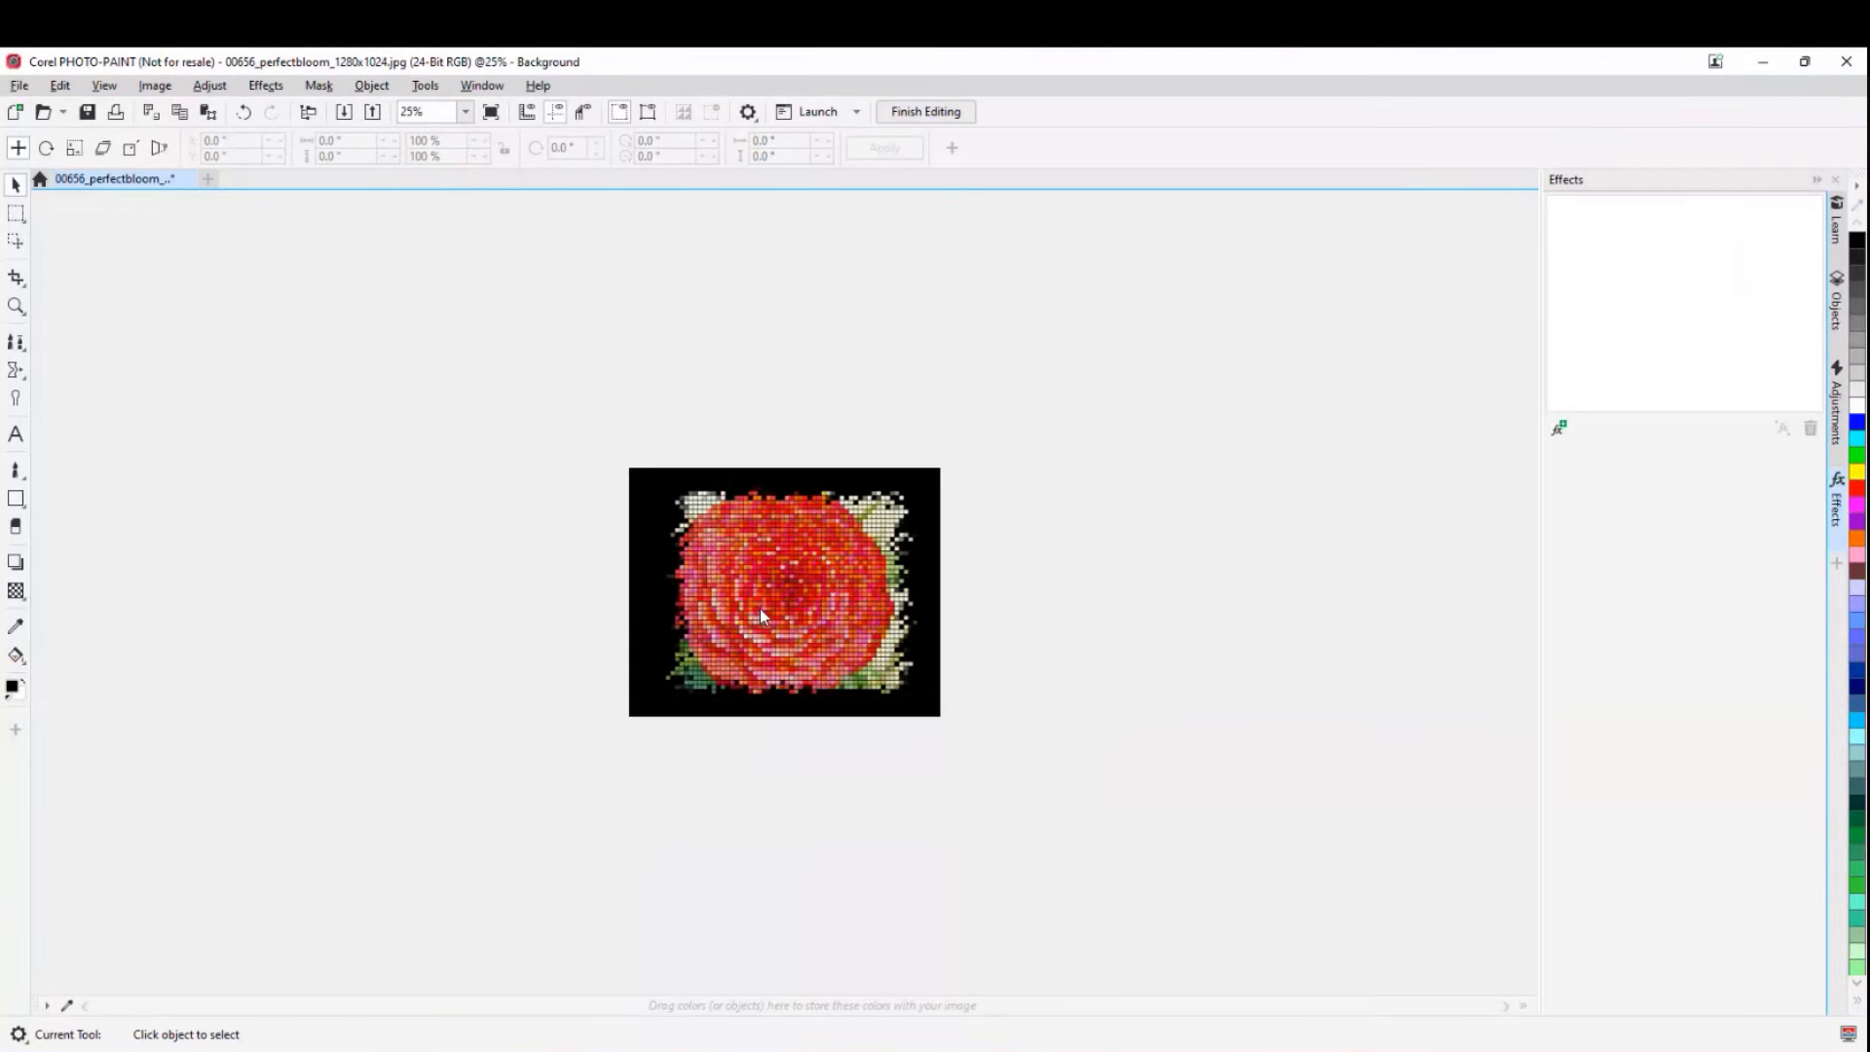
pyautogui.click(939, 113)
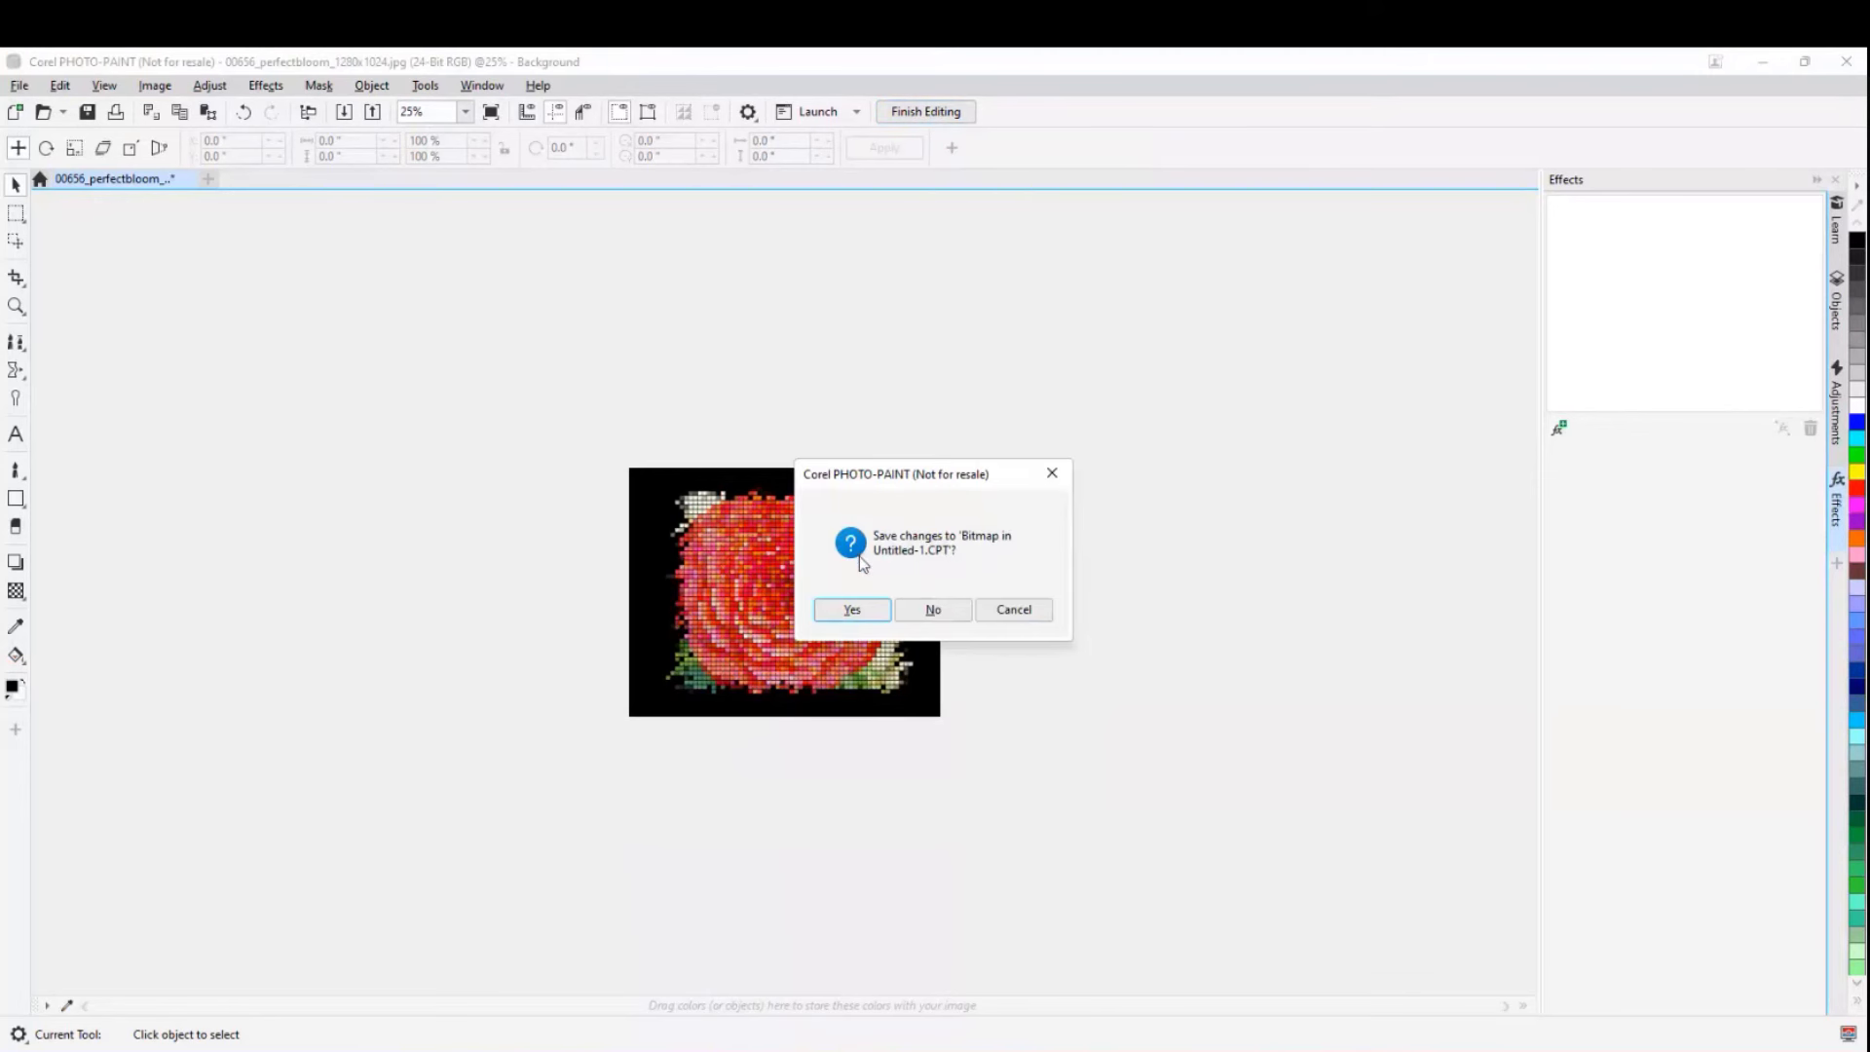
pyautogui.click(853, 610)
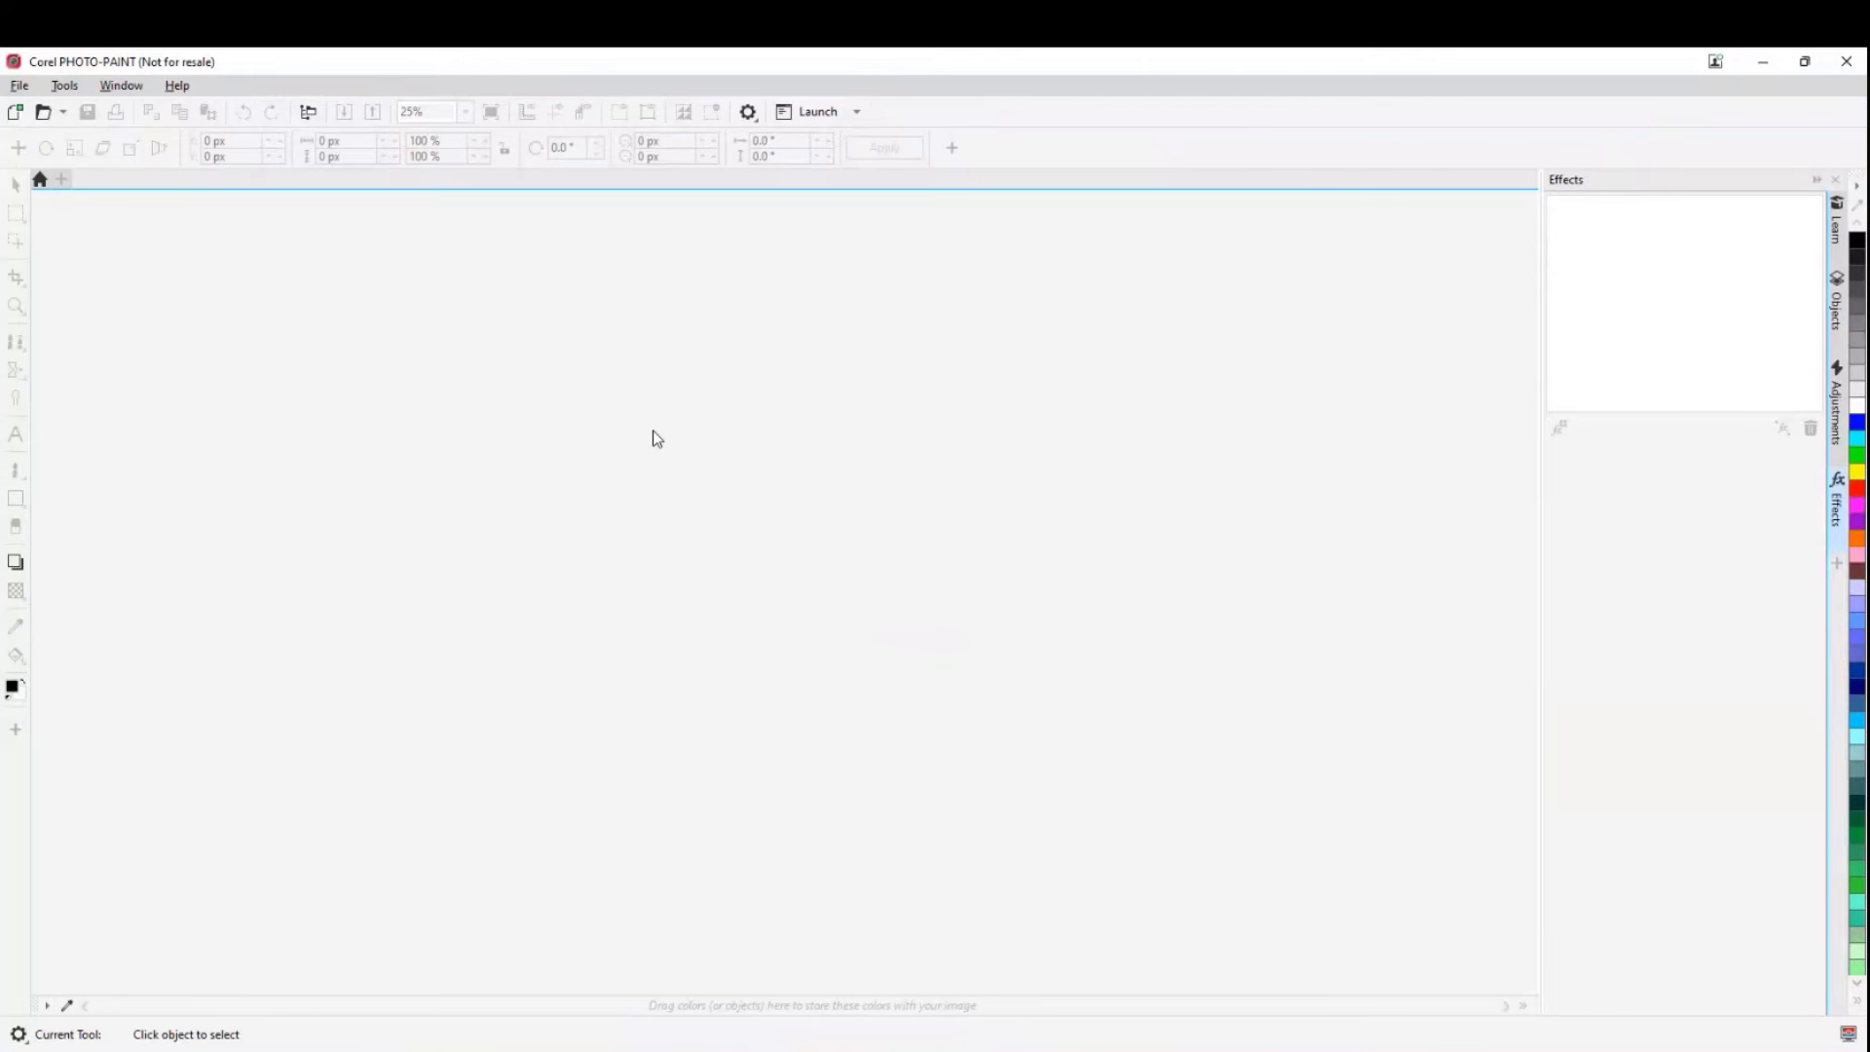
pyautogui.click(1771, 62)
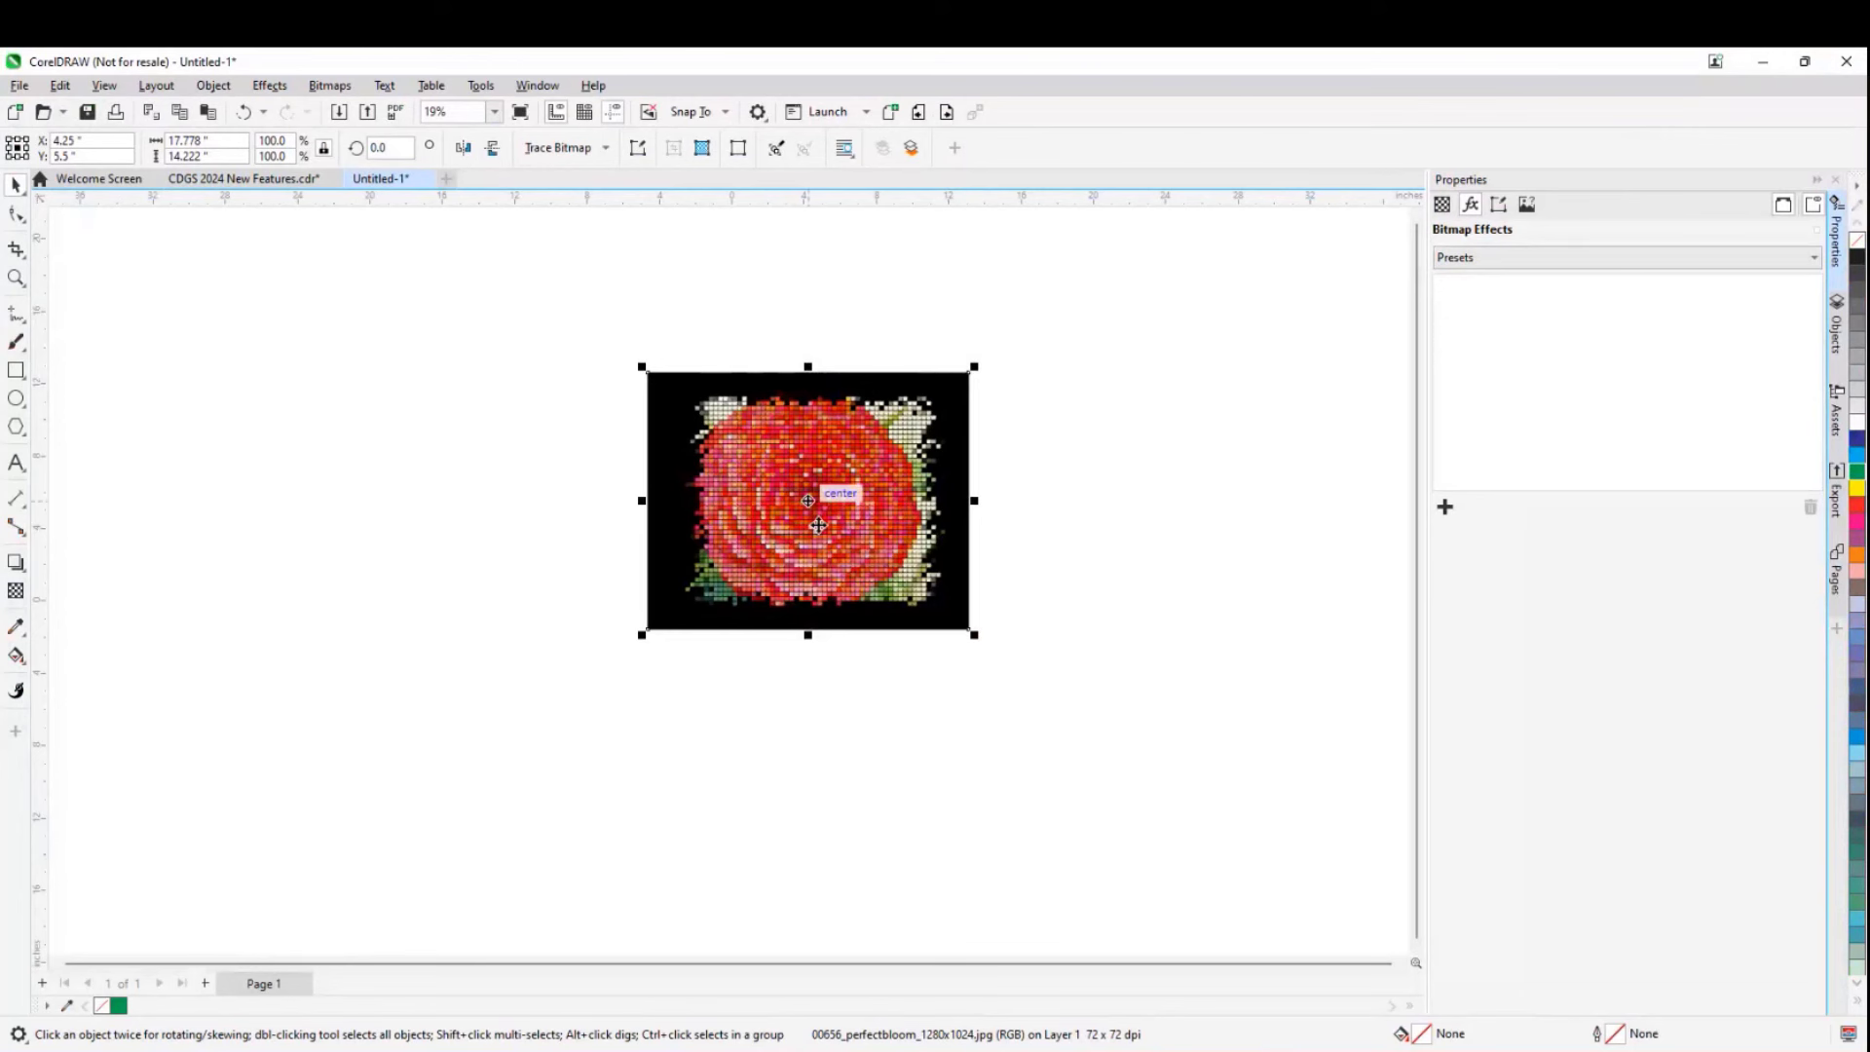
pyautogui.scroll(1, 818, 525)
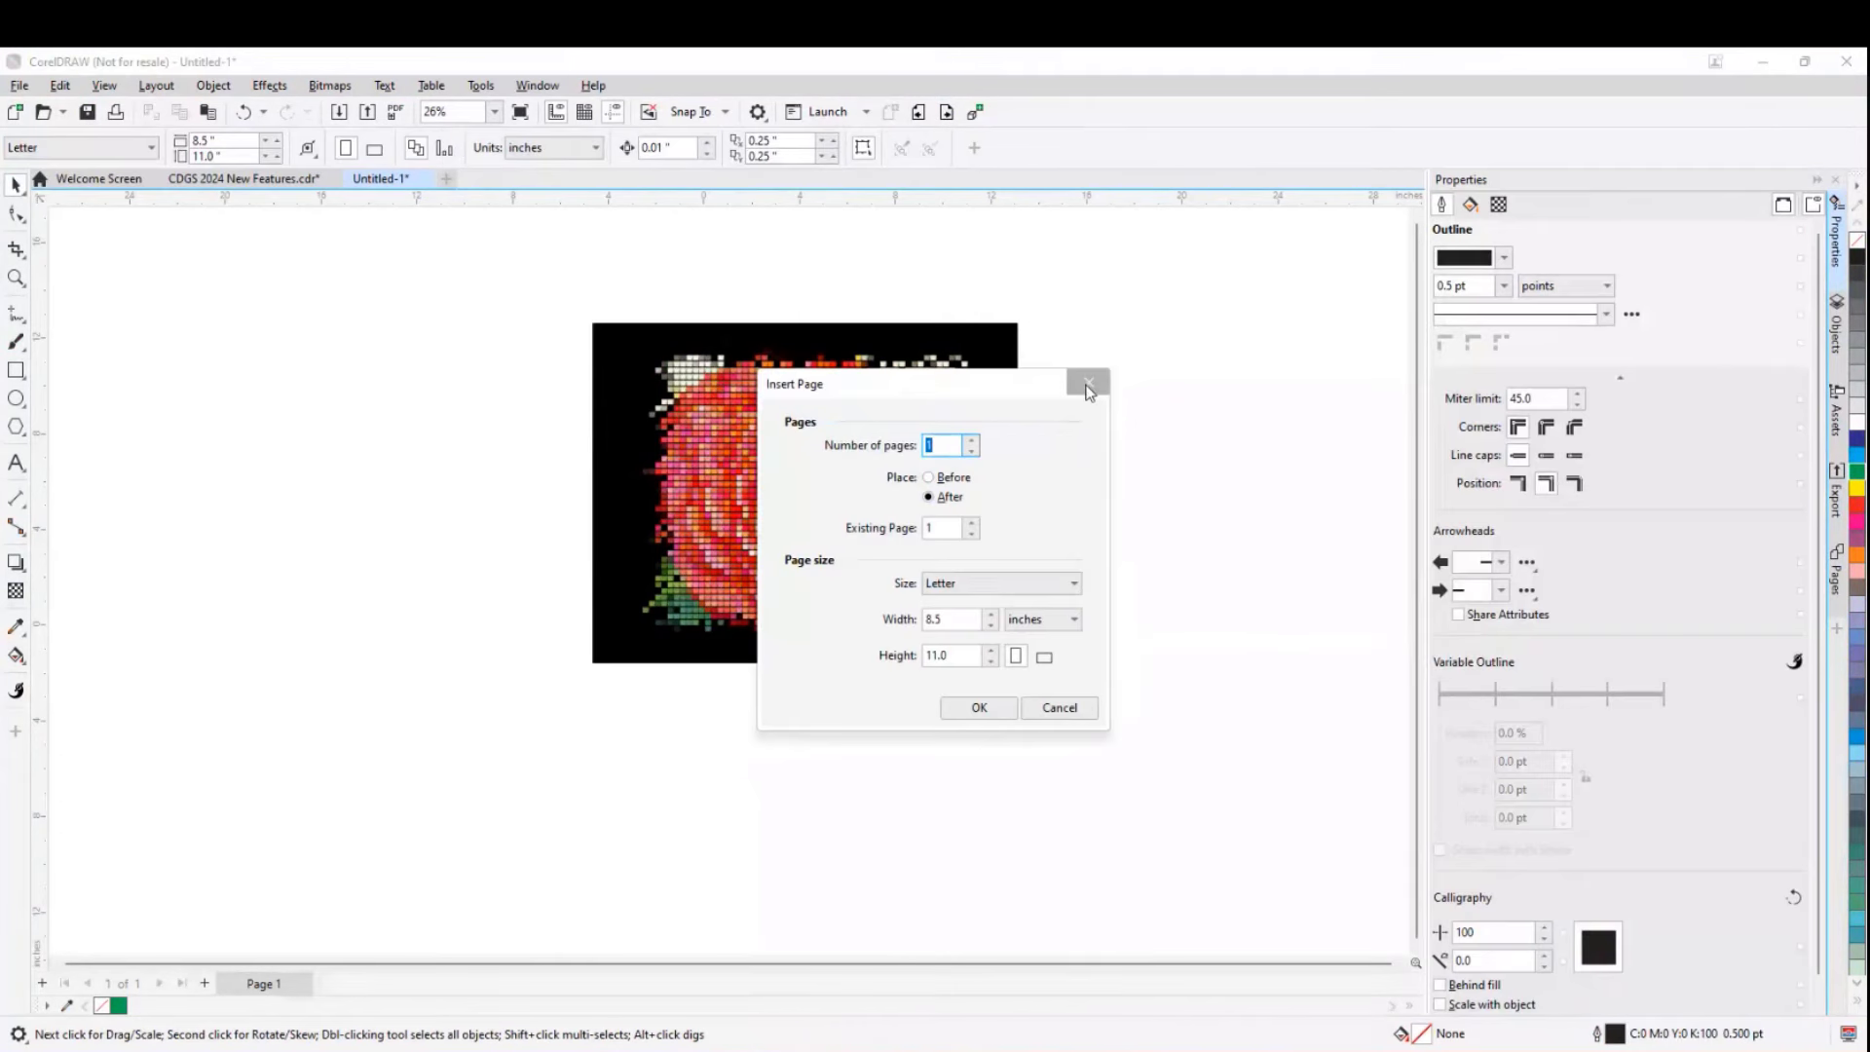
pyautogui.click(1087, 385)
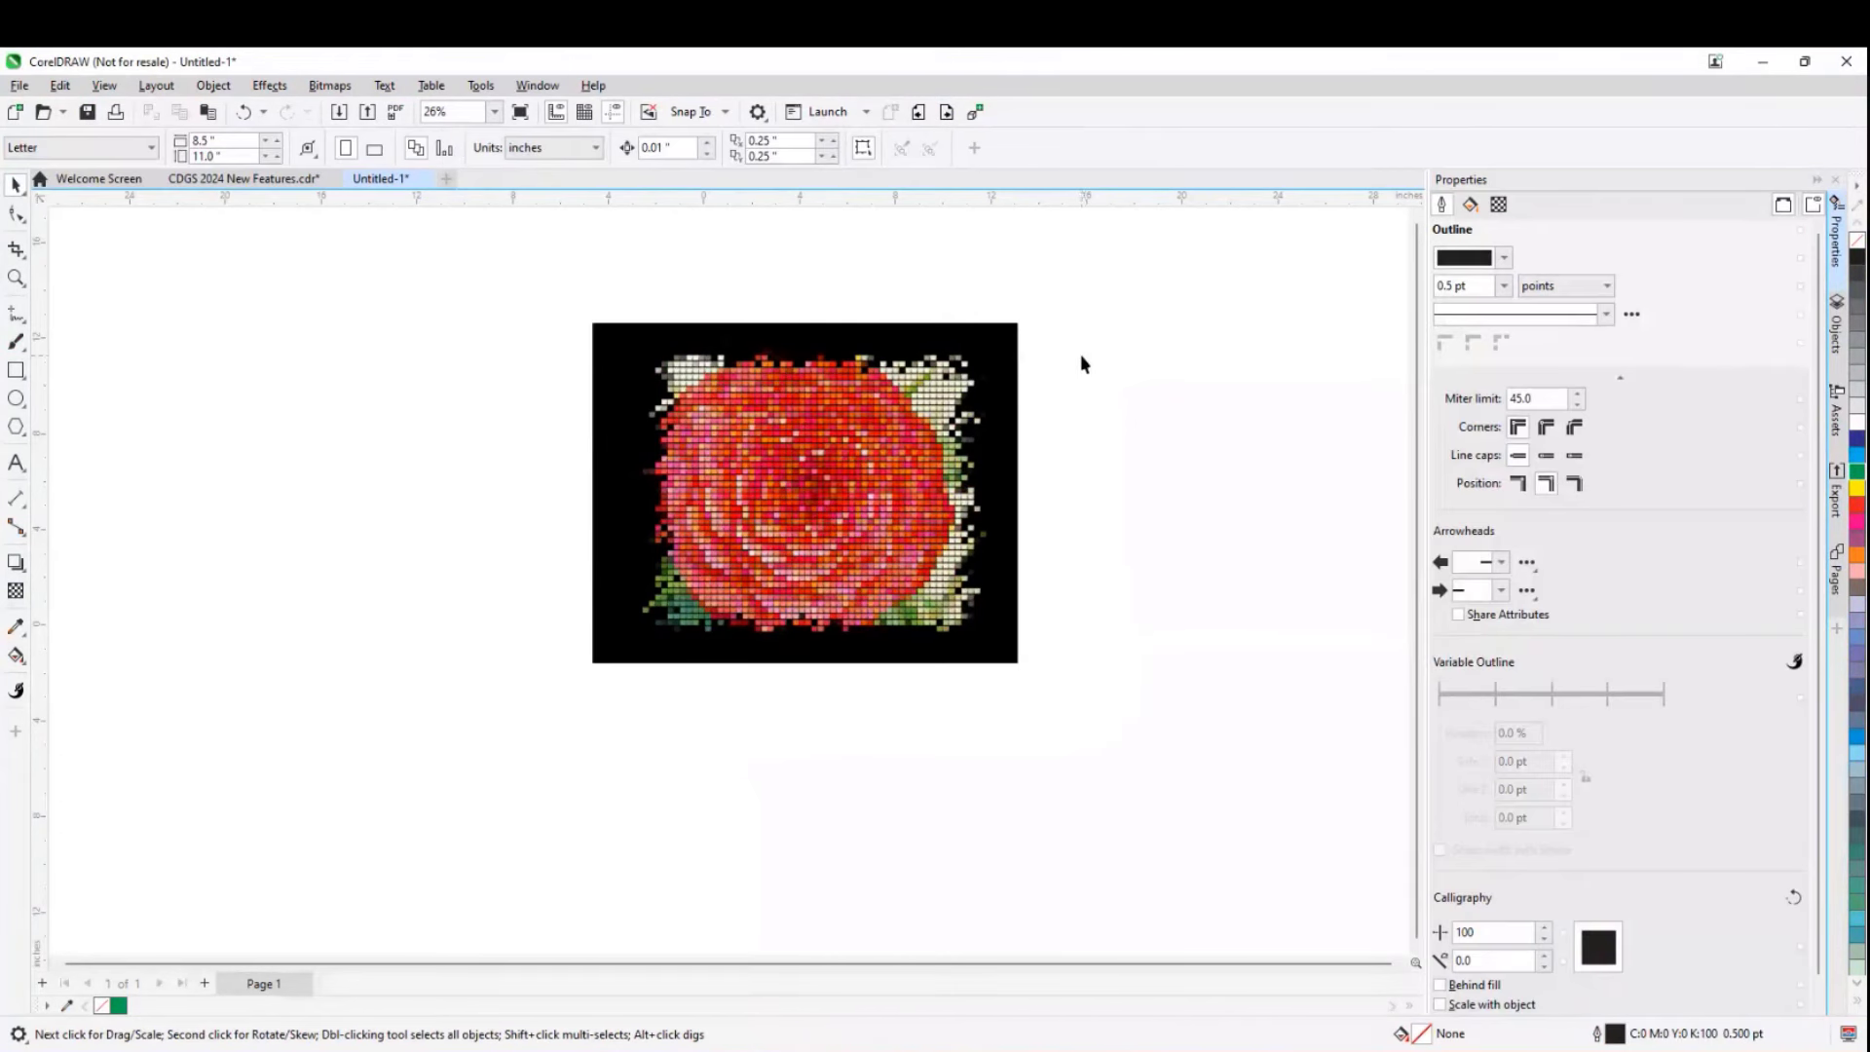